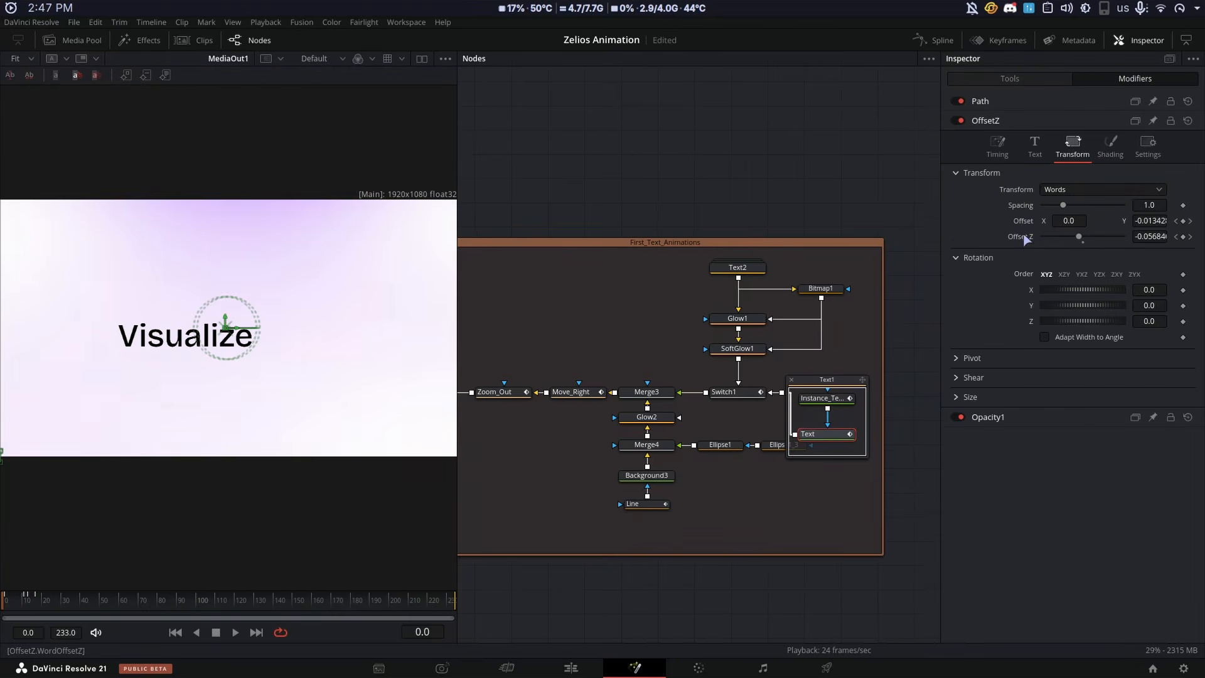
# Collapse the Text1 group and preview the opening "Visualize your" text animation from the first frame to frame 11
pyautogui.moveTo(17, 612)
pyautogui.mouseDown()
pyautogui.moveTo(29, 612)
pyautogui.moveTo(6, 612)
pyautogui.mouseUp()
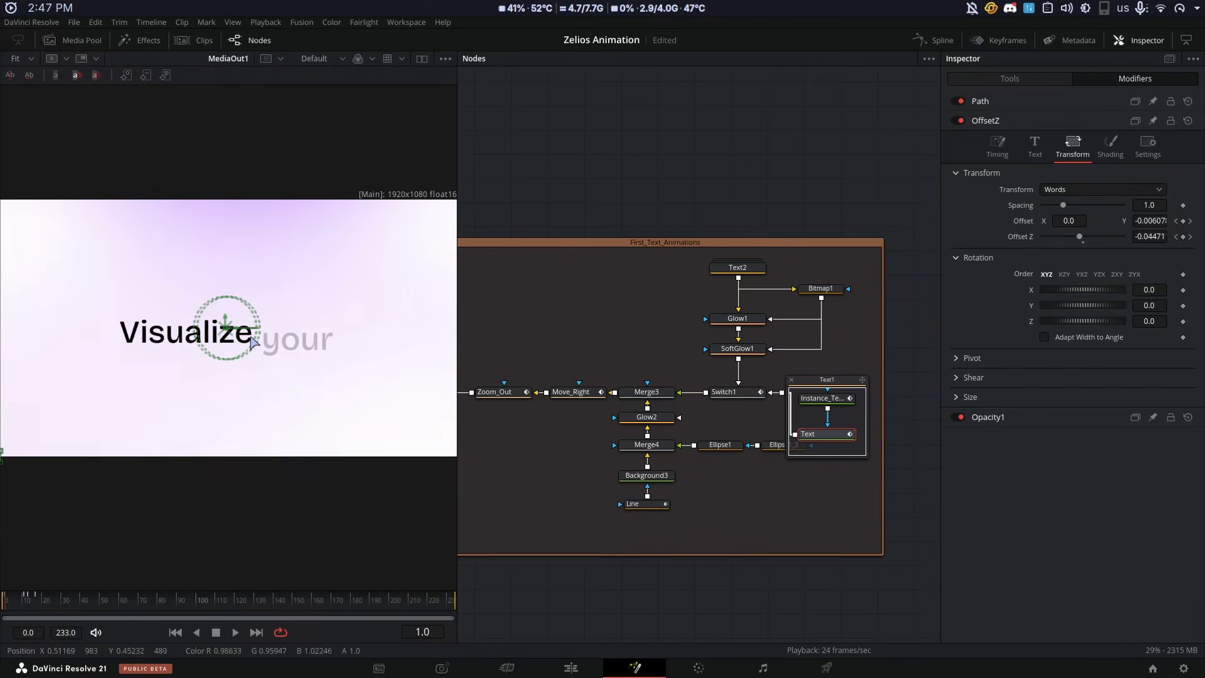
pyautogui.click(791, 380)
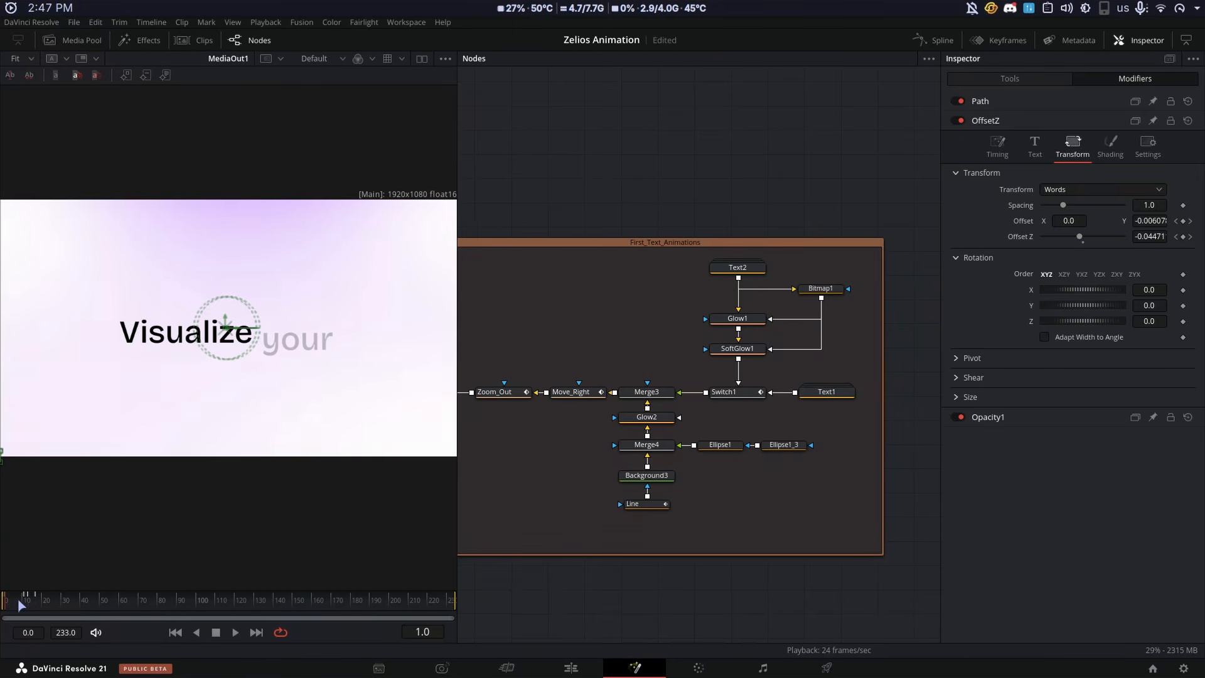
pyautogui.moveTo(15, 604); pyautogui.dragTo(29, 605)
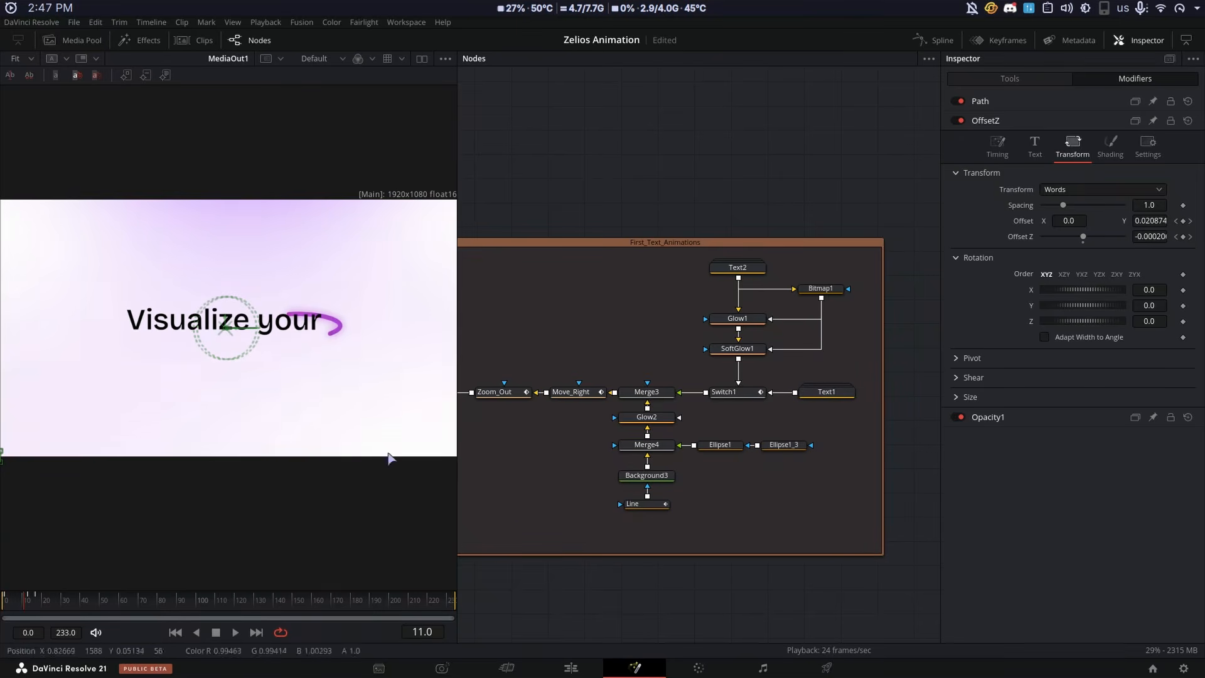
pyautogui.hotkey('ctrl', 'z')
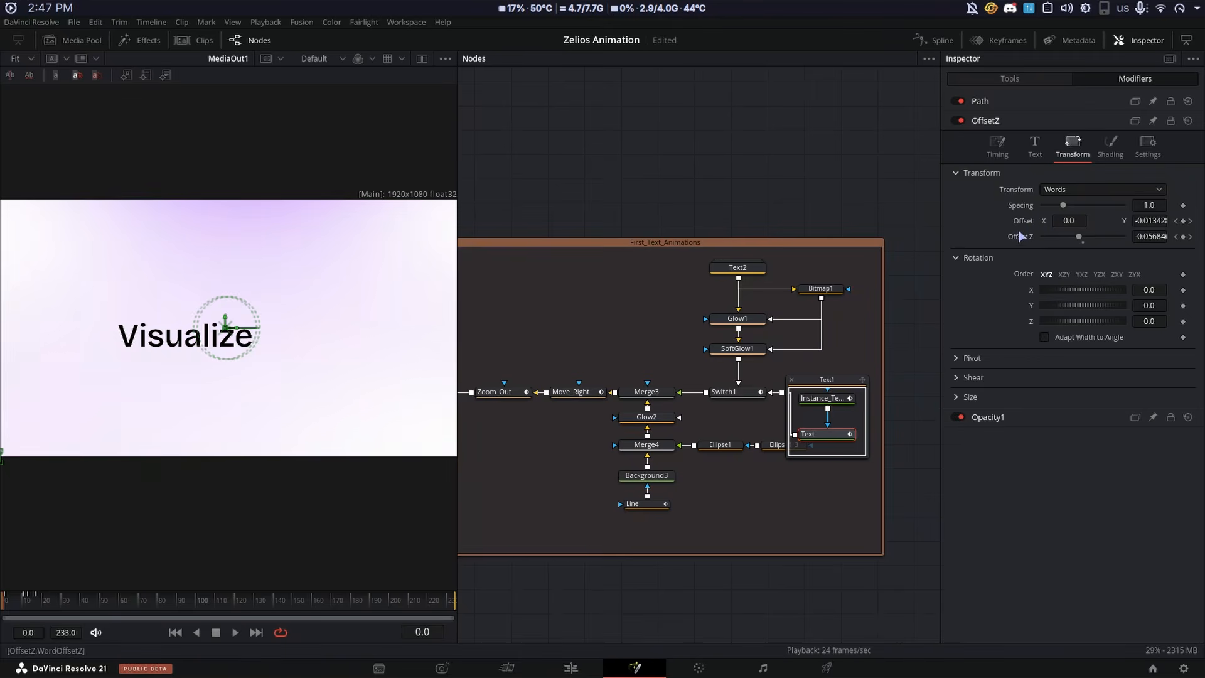
pyautogui.moveTo(15, 606); pyautogui.dragTo(4, 607)
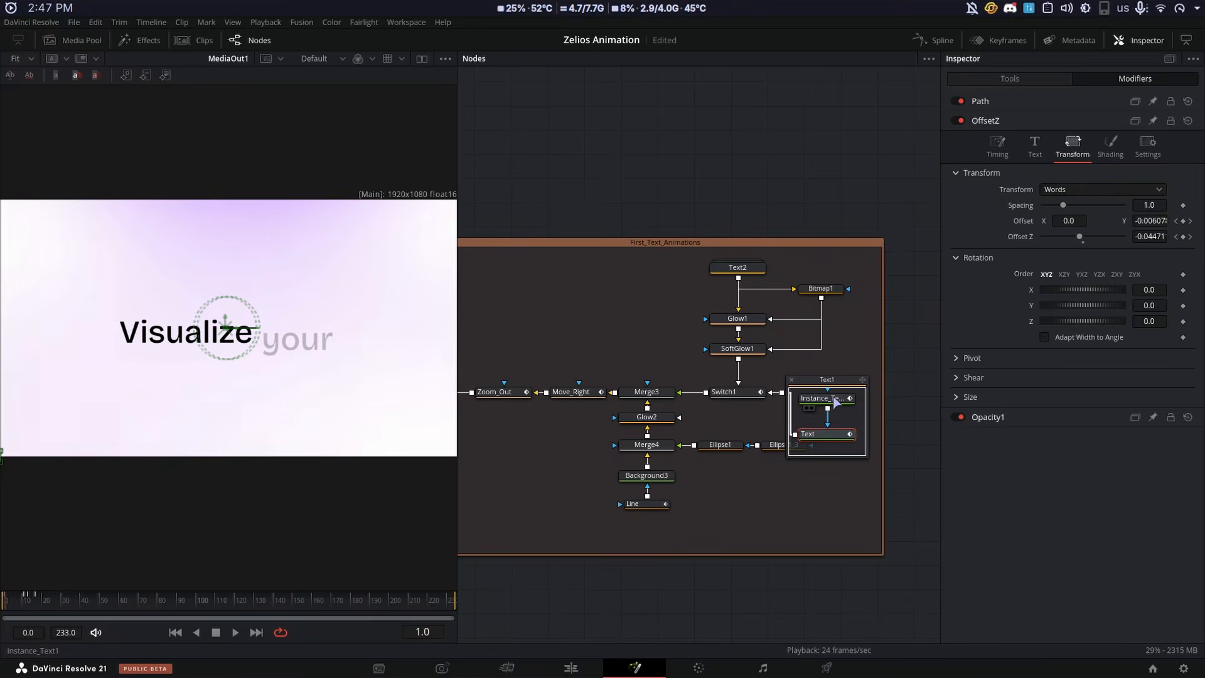
pyautogui.click(791, 379)
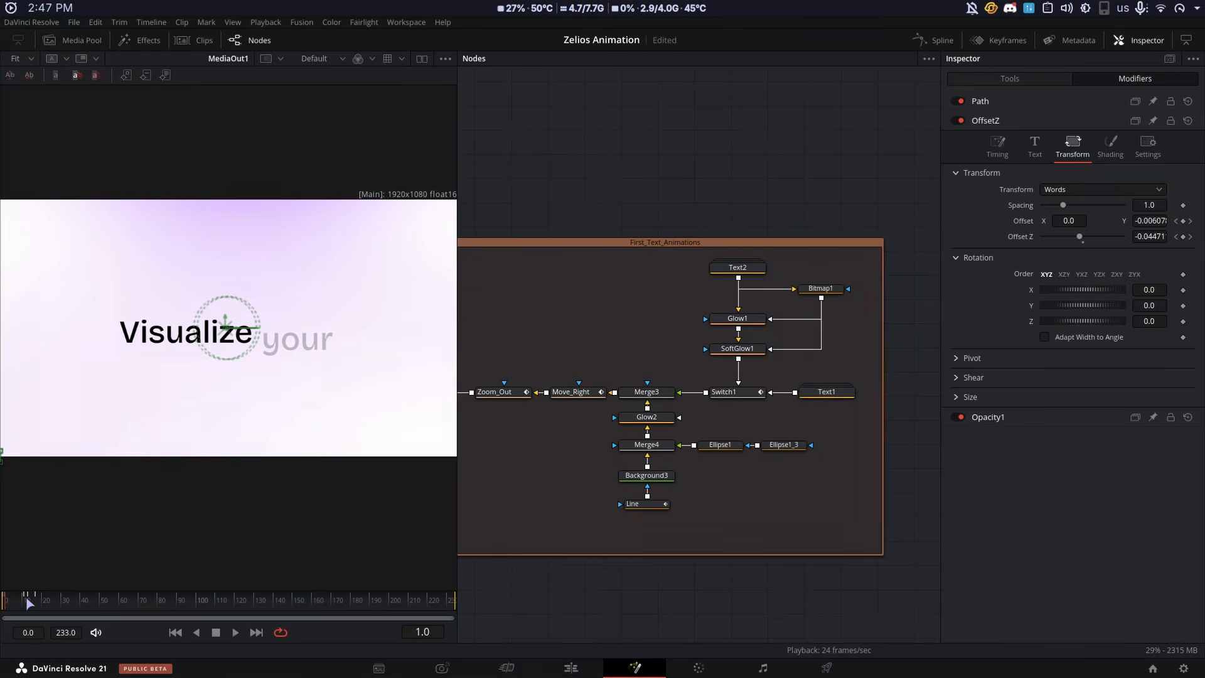
pyautogui.press('space')
pyautogui.press('space')
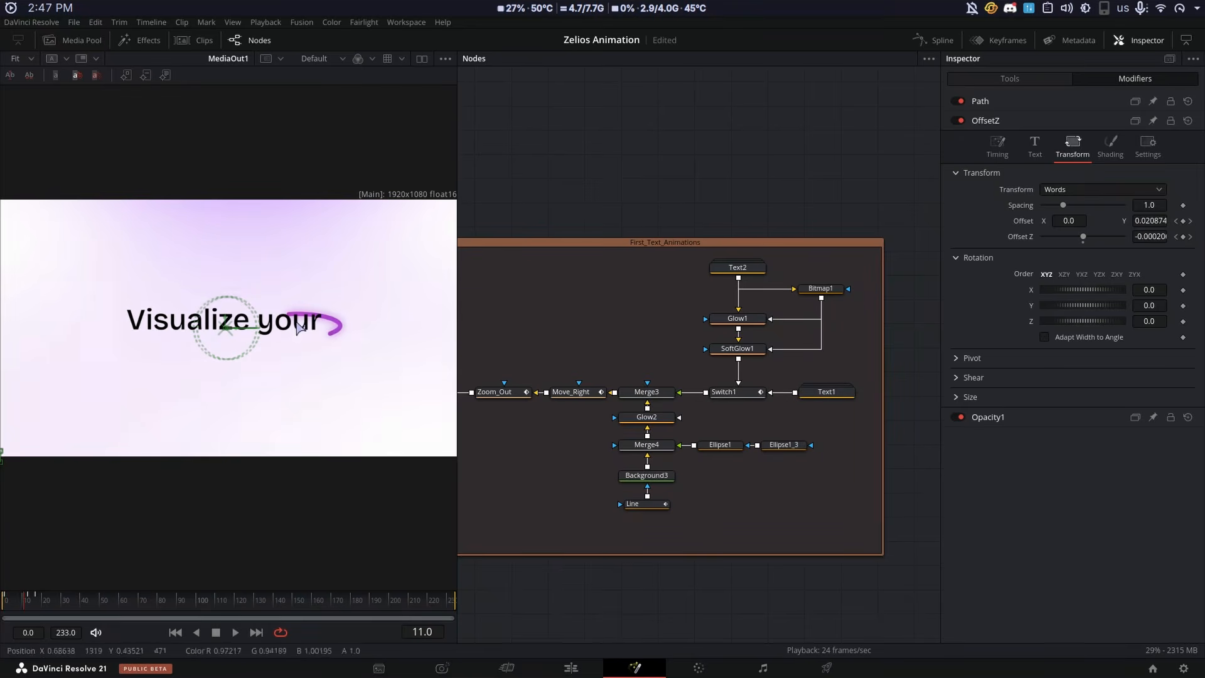
# Show the Line node in a second viewer and play the stroke animation from frame 0
pyautogui.click(422, 58)
pyautogui.click(649, 505)
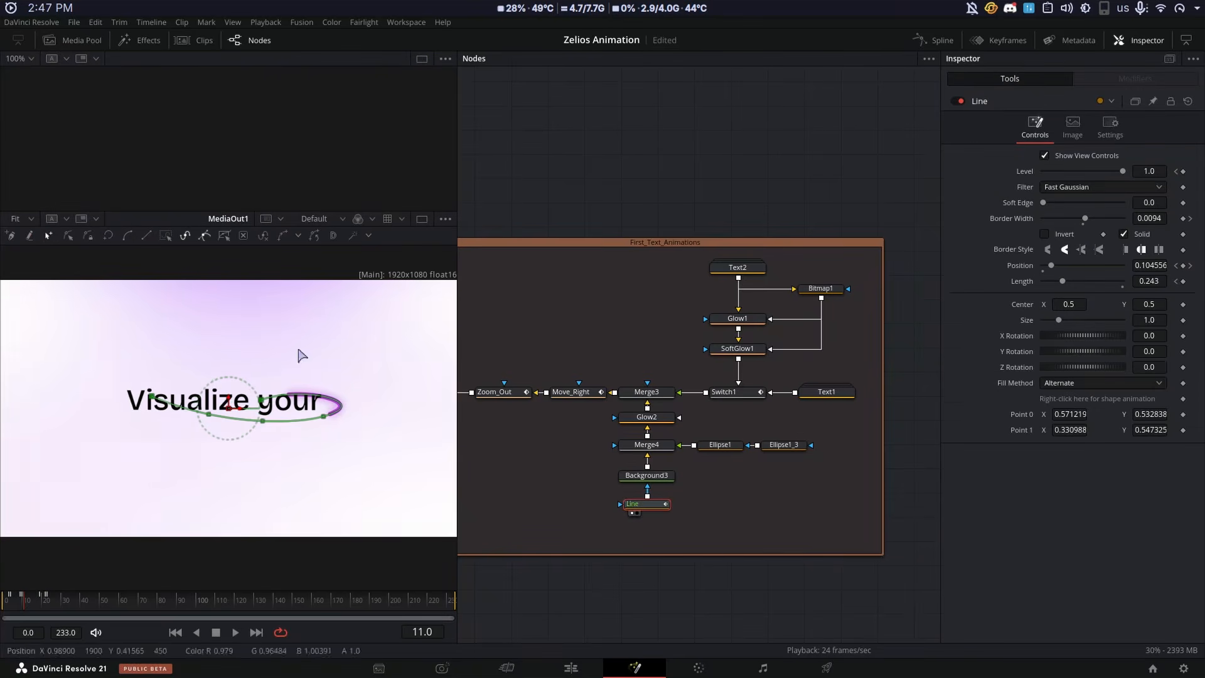
pyautogui.press('1')
pyautogui.press('[')
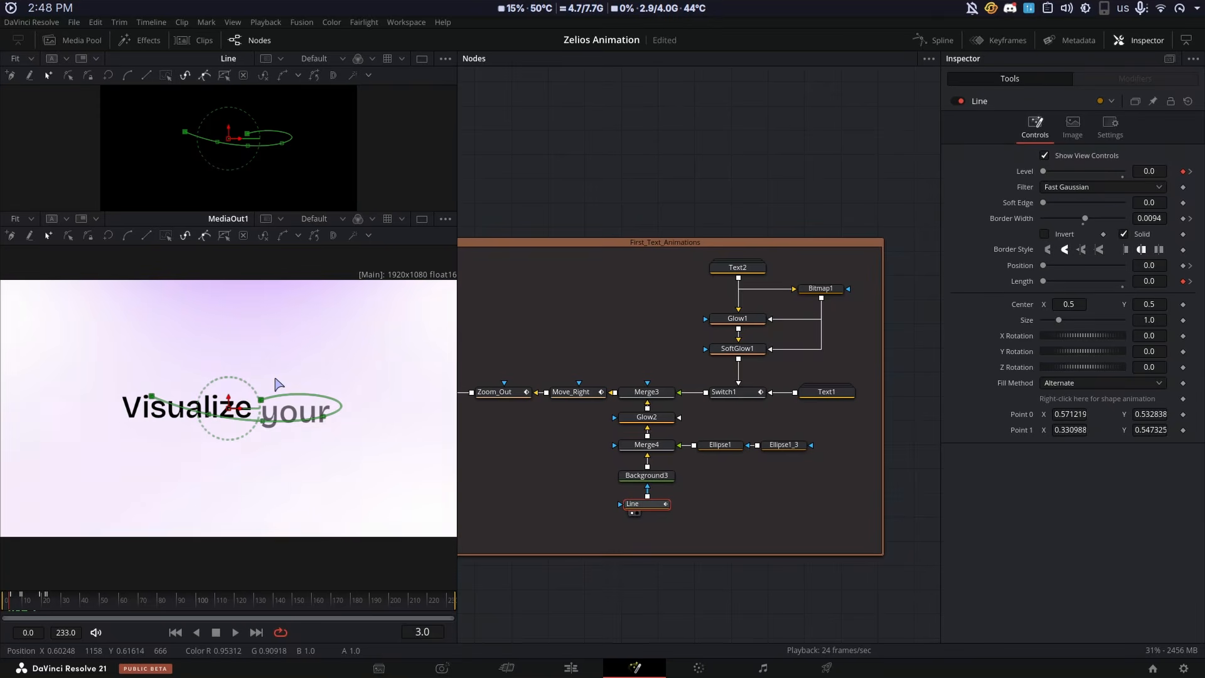
pyautogui.press('Home')
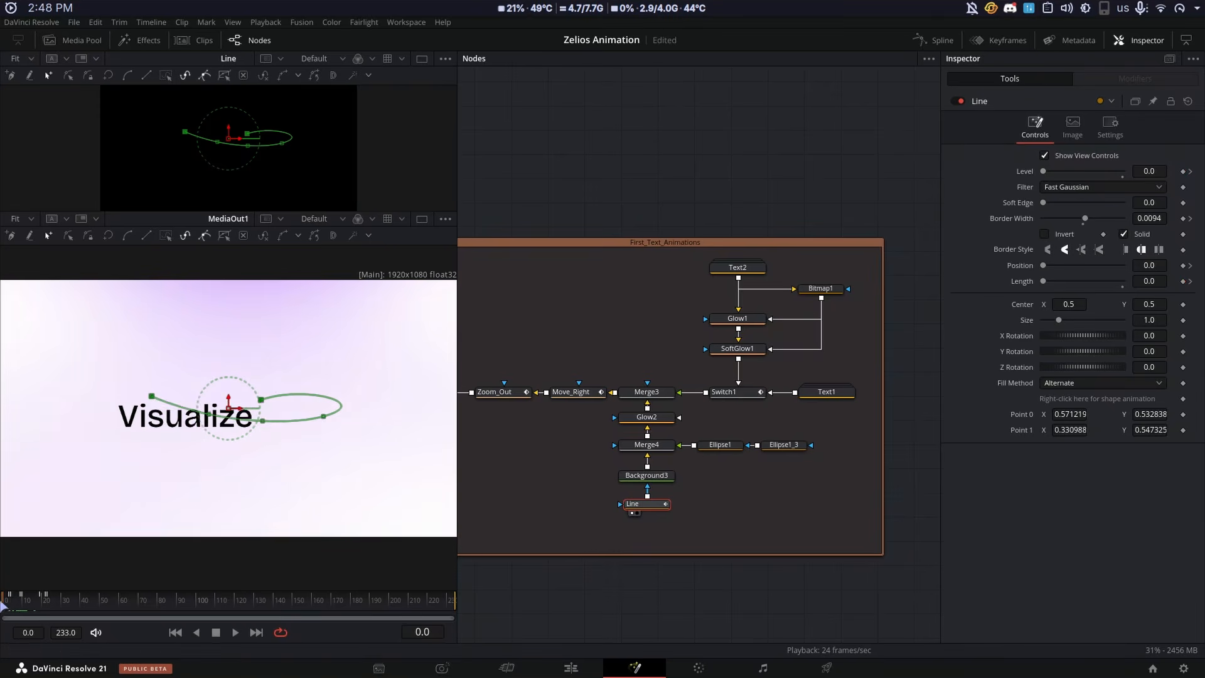
pyautogui.click(496, 609)
pyautogui.press('space')
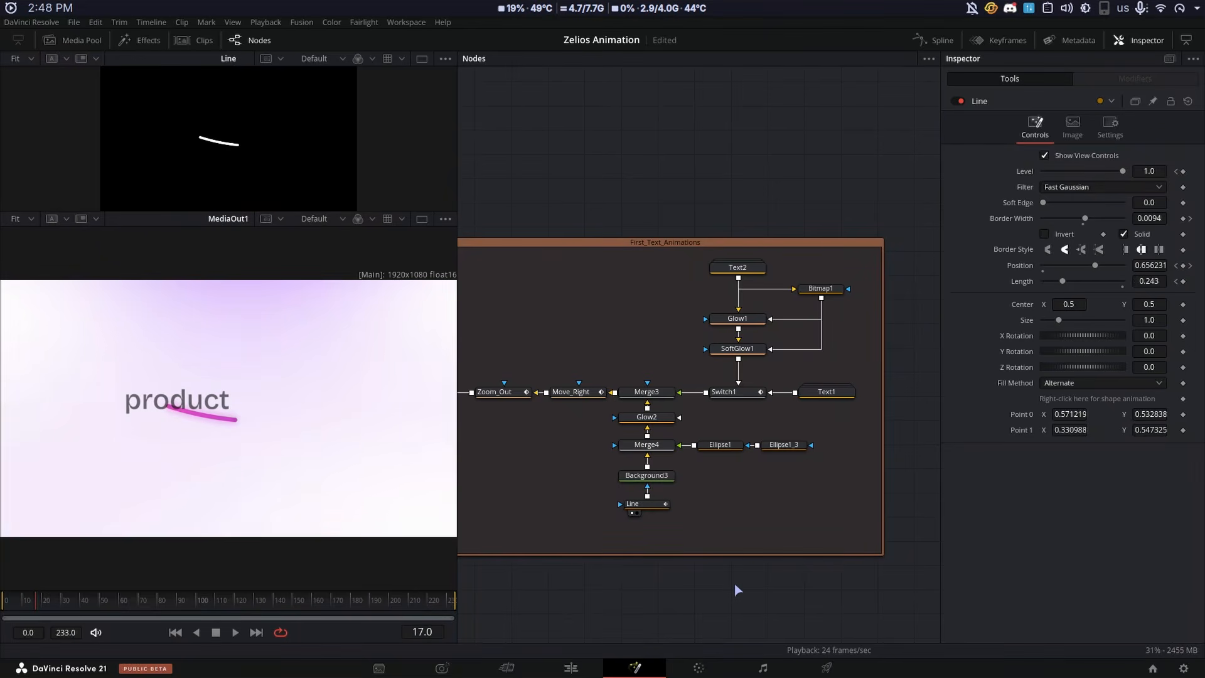
# View the outputs of Ellipse1_3, Ellipse1 and Merge4 in turn in the second viewer
pyautogui.click(792, 447)
pyautogui.press('1')
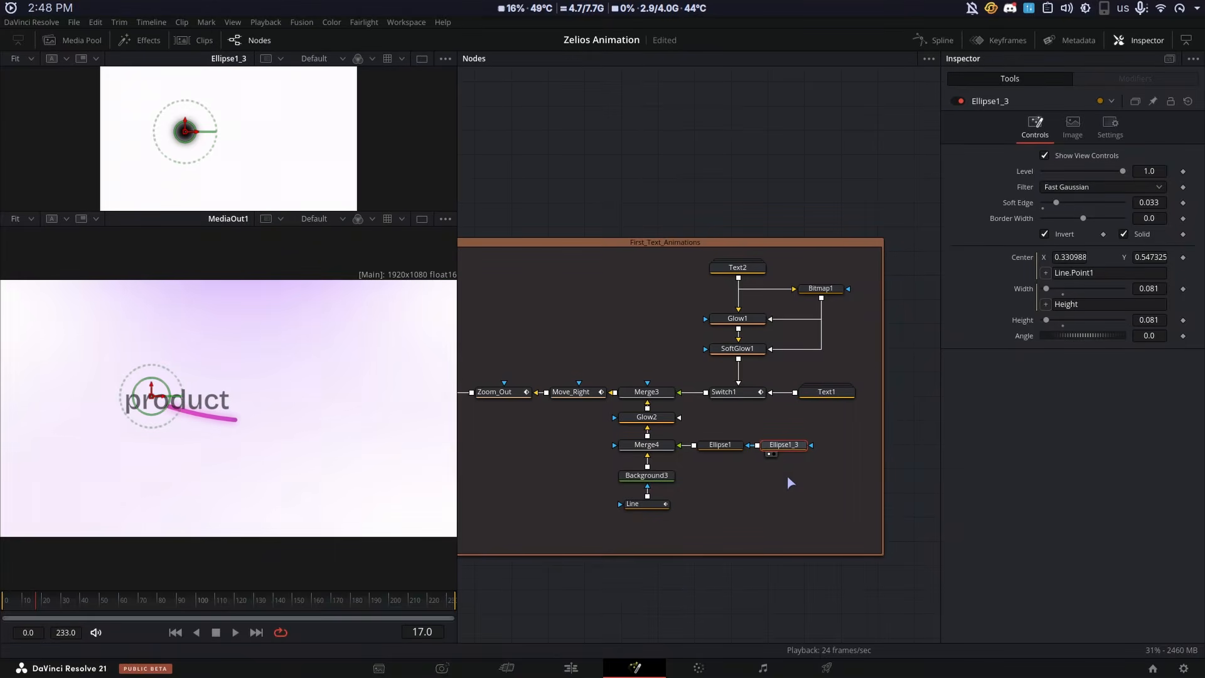
pyautogui.click(726, 447)
pyautogui.press('1')
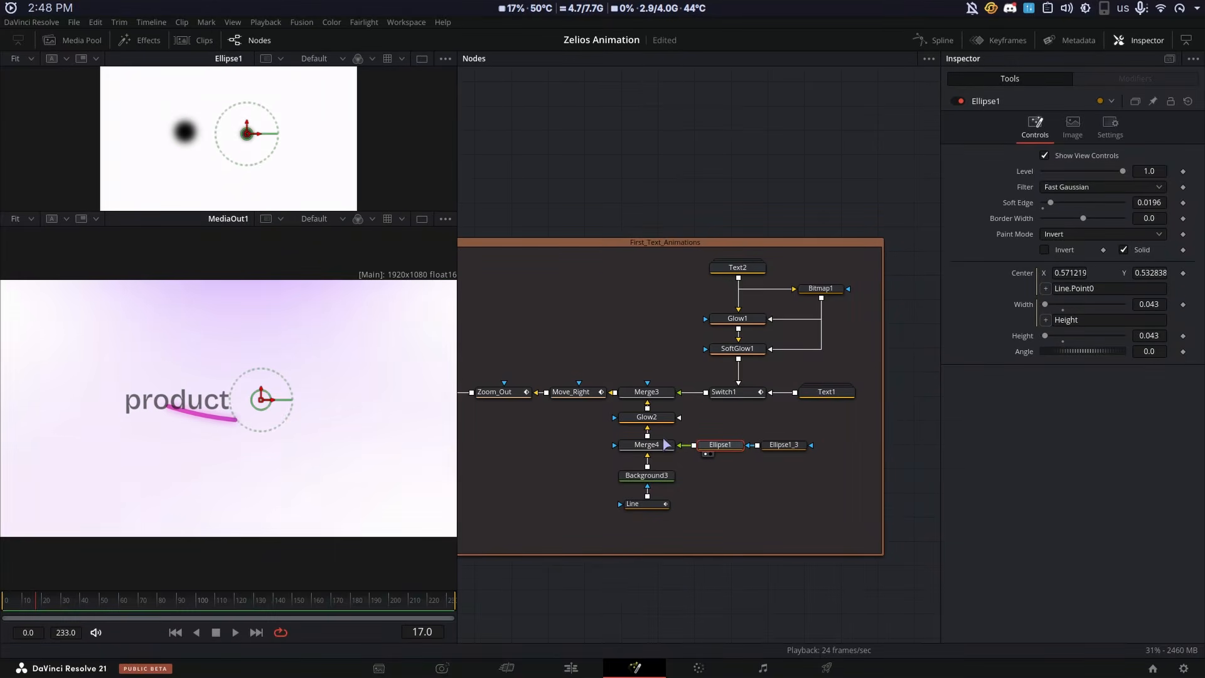
pyautogui.click(665, 443)
pyautogui.press('1')
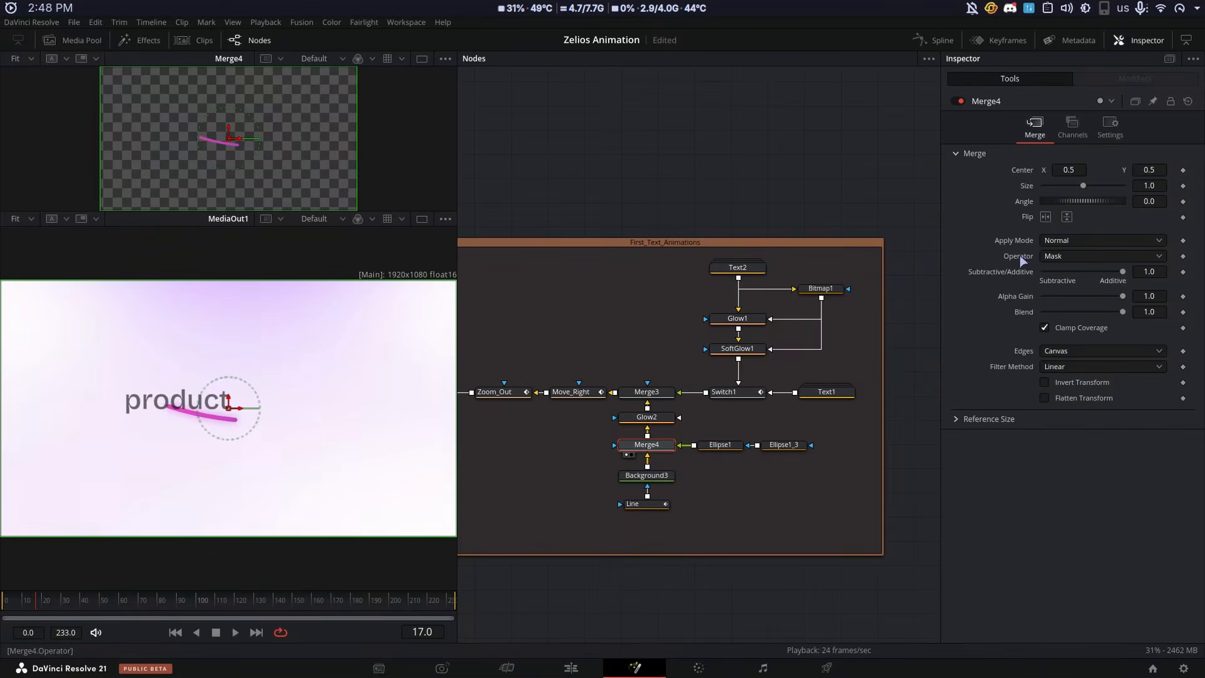
# Review the settings of the Ellipse1 and Ellipse1_3 masks, and view the Glow2 output
pyautogui.click(720, 444)
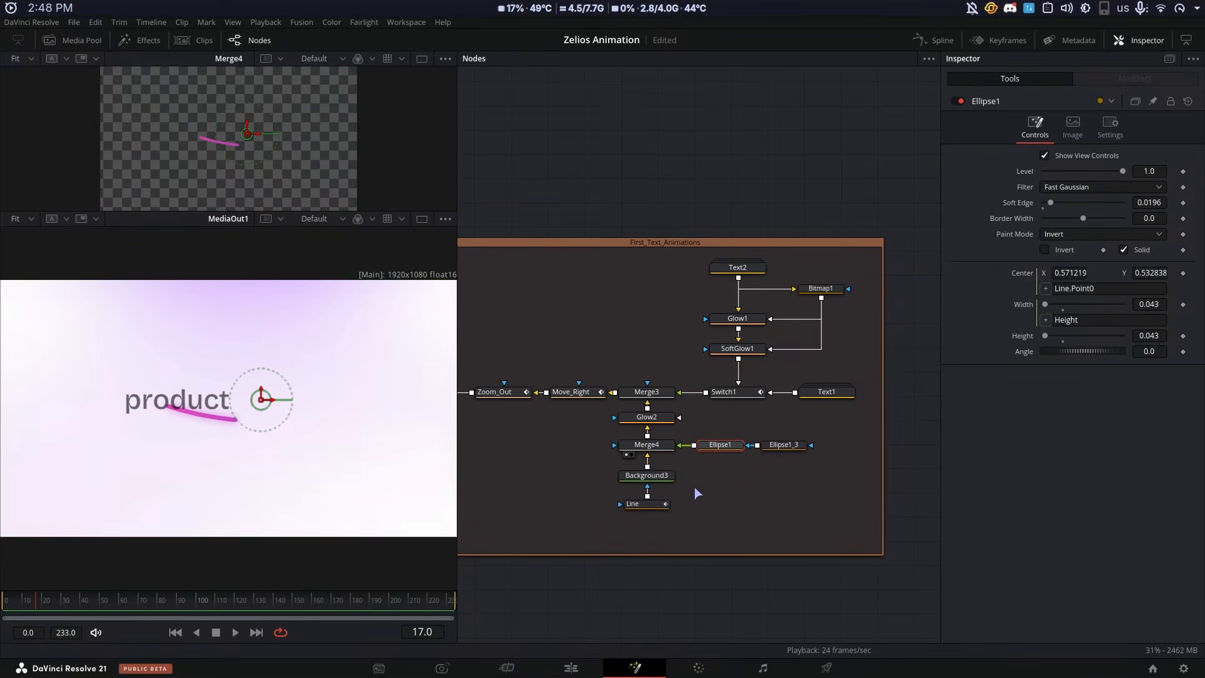
pyautogui.click(784, 450)
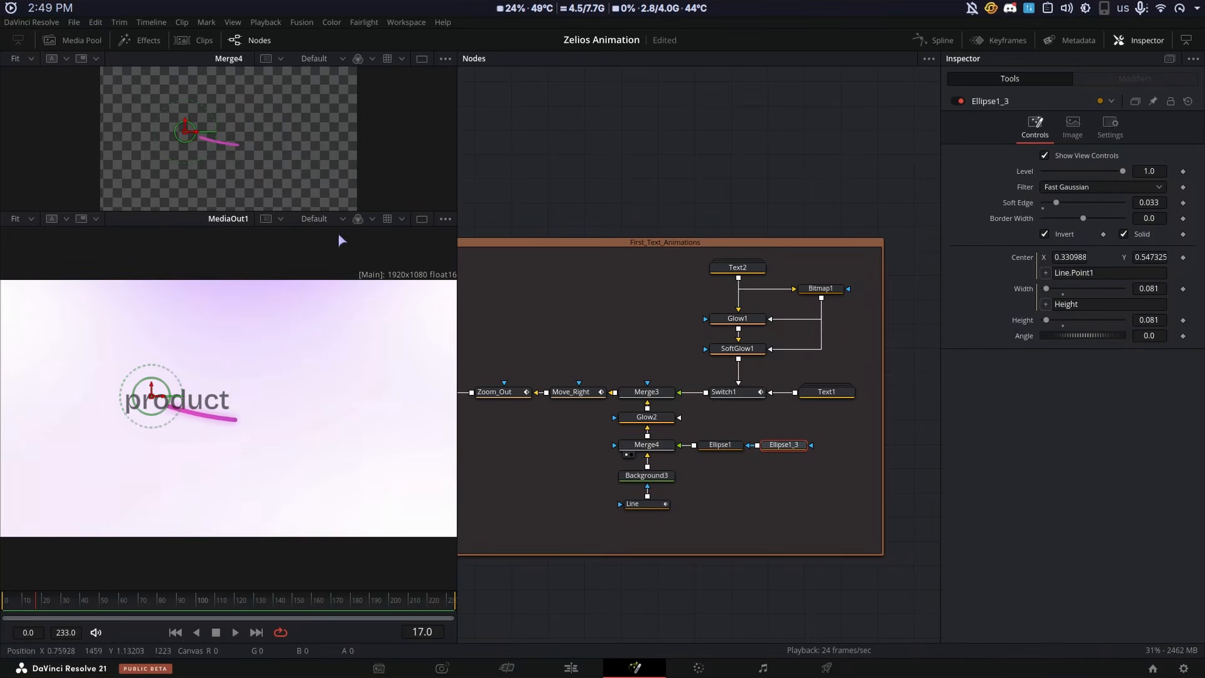
pyautogui.click(658, 421)
pyautogui.press('1')
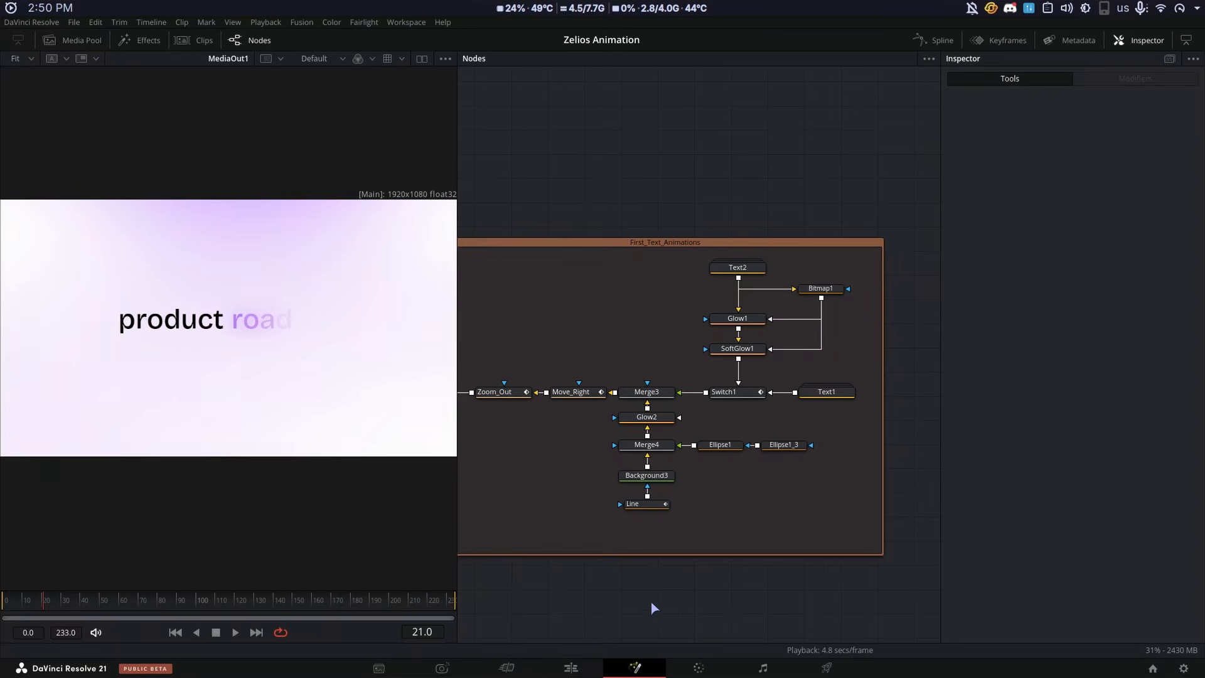
# Open Text1_1's Movement modifier inside the Text2 group and scrub the "product roadmap" animation from frame 16 to 26
pyautogui.click(39, 610)
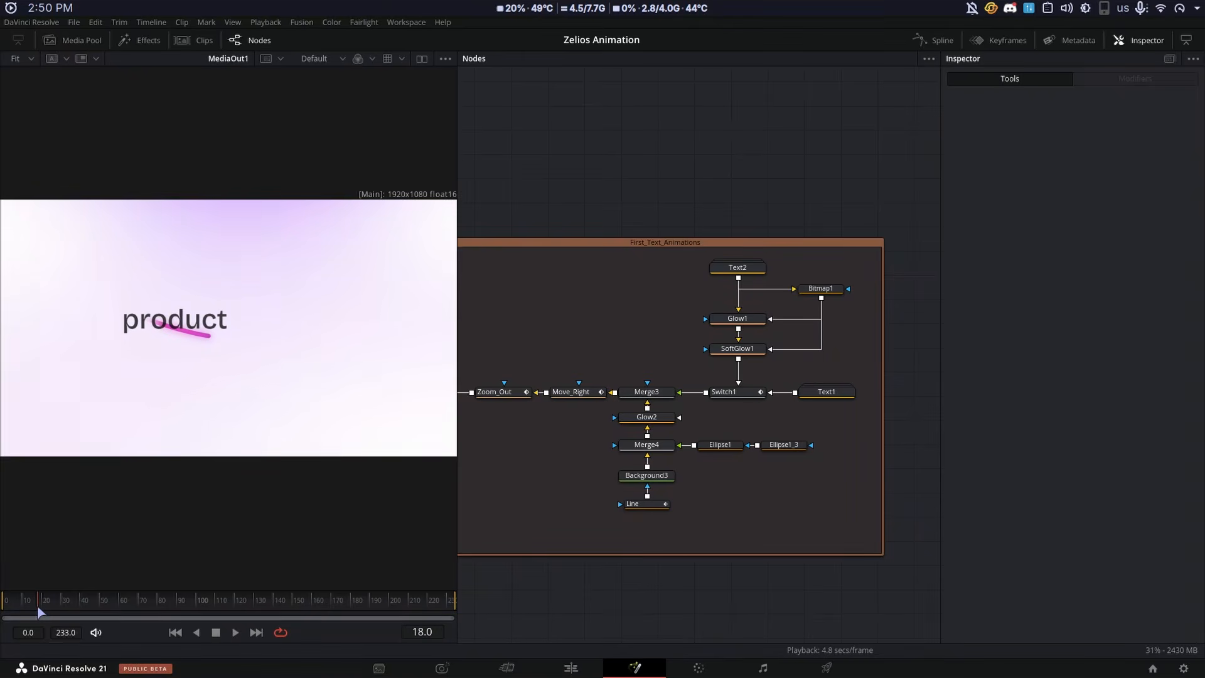
pyautogui.moveTo(39, 610)
pyautogui.mouseDown()
pyautogui.moveTo(55, 610)
pyautogui.moveTo(46, 614)
pyautogui.mouseUp()
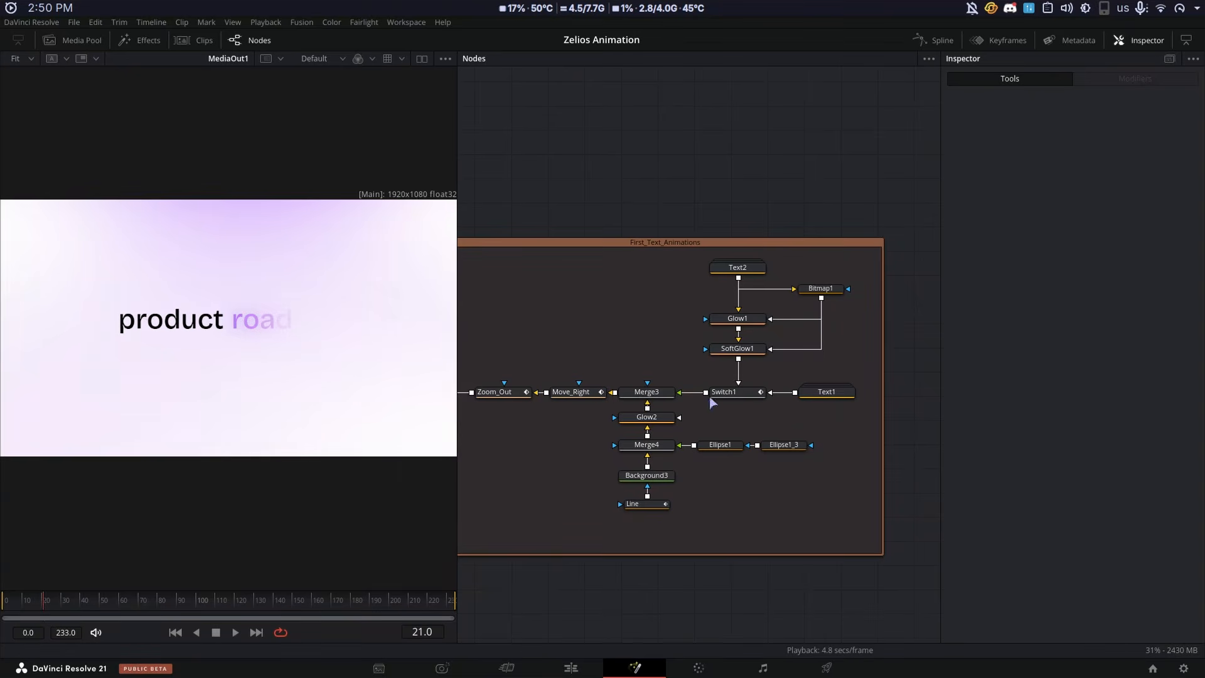
pyautogui.doubleClick(737, 267)
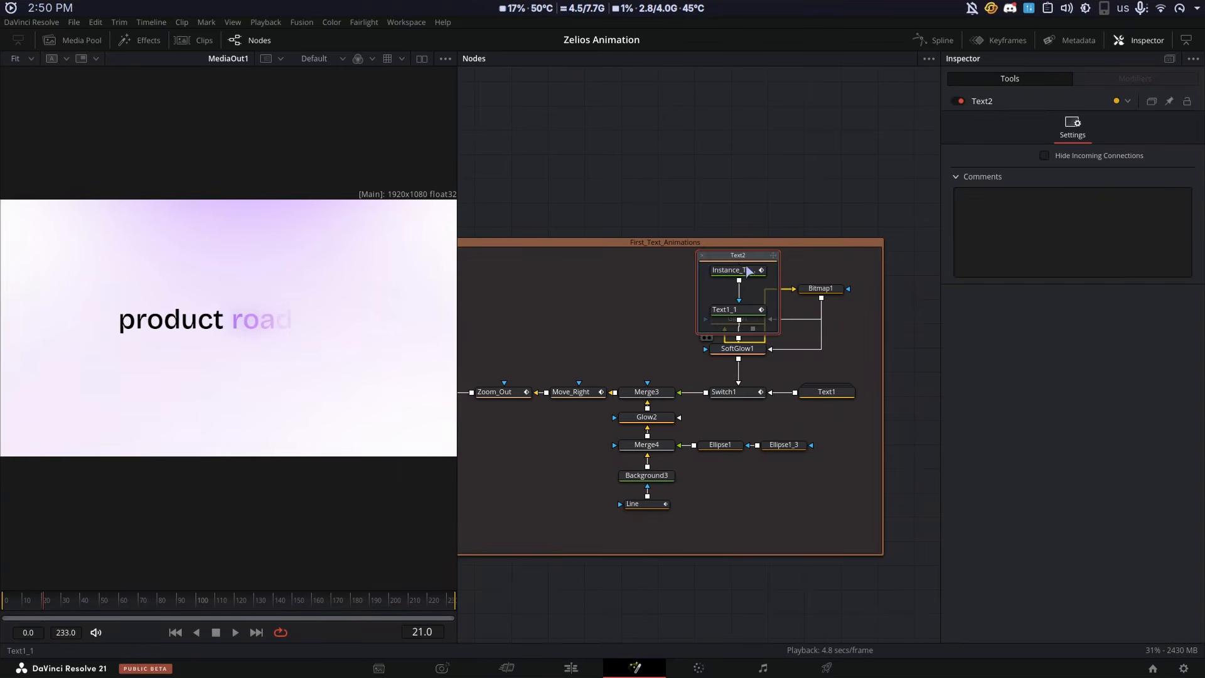
pyautogui.click(753, 311)
pyautogui.click(1152, 77)
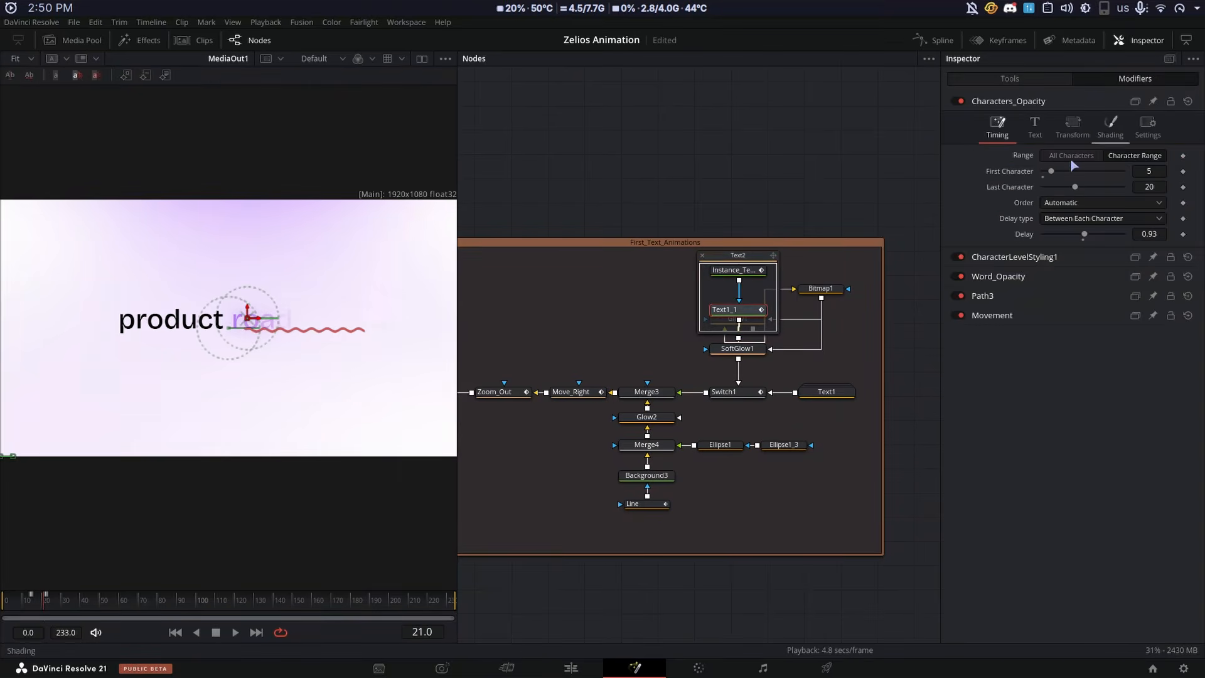
pyautogui.click(1002, 317)
pyautogui.click(37, 604)
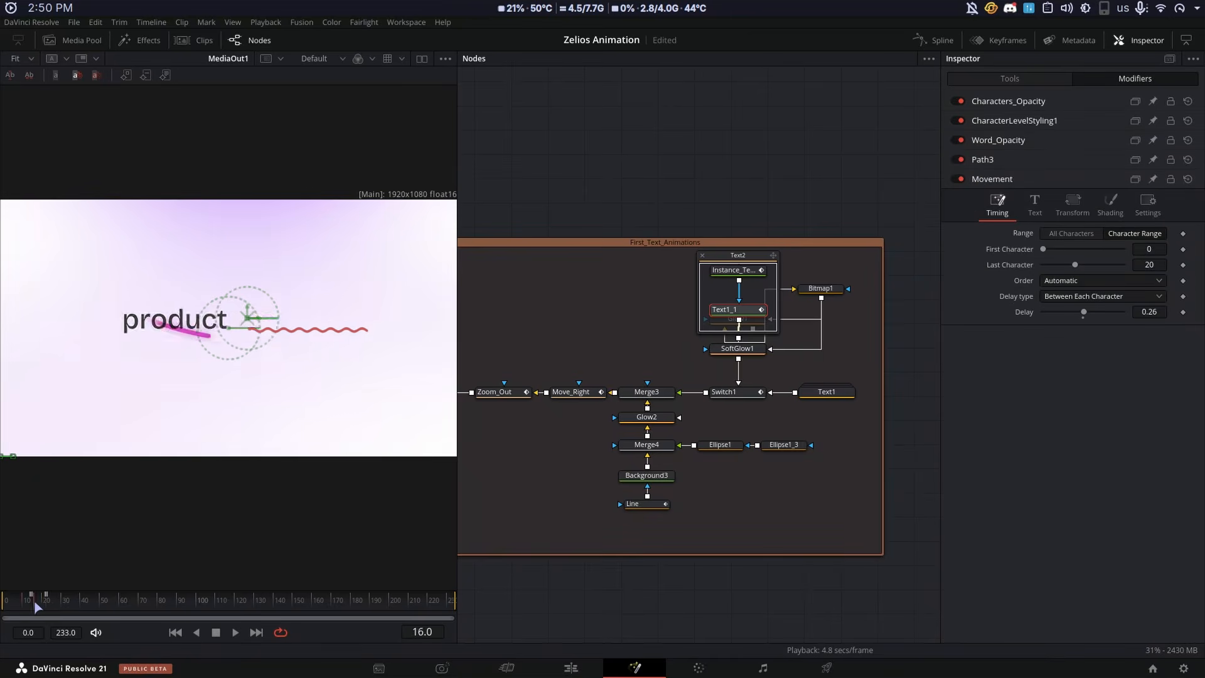
pyautogui.moveTo(37, 606)
pyautogui.mouseDown()
pyautogui.moveTo(62, 606)
pyautogui.moveTo(52, 605)
pyautogui.mouseUp()
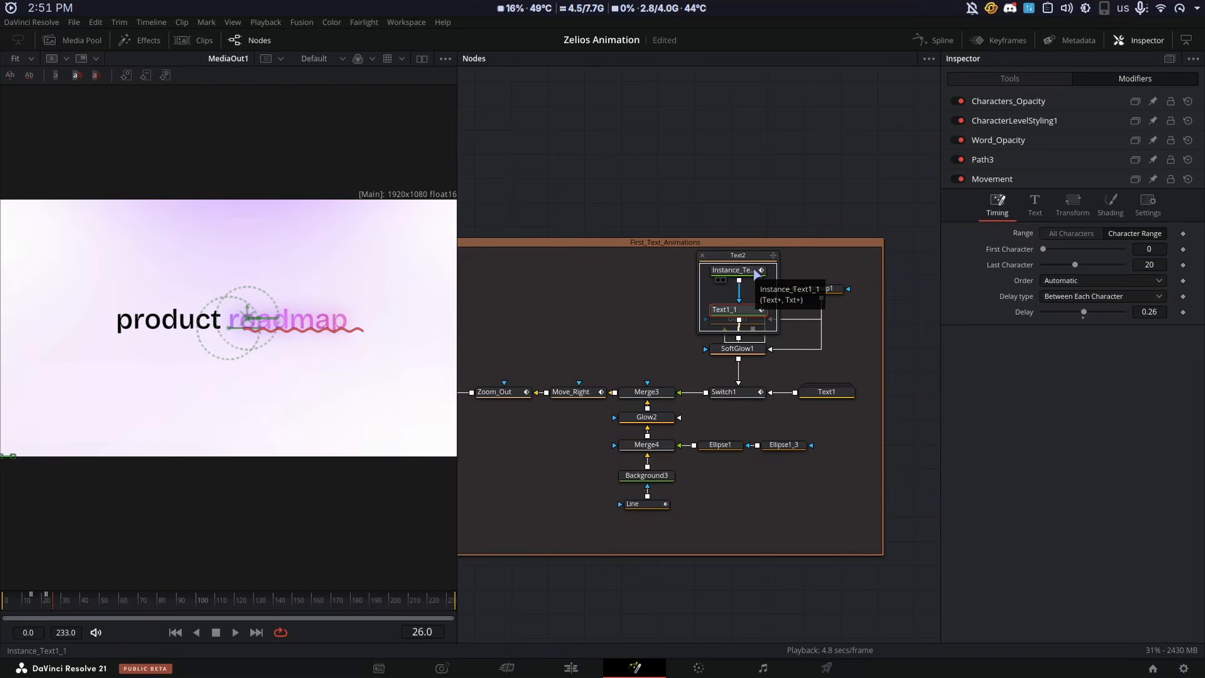
# Examine the Word_Opacity shading settings and the Characters_Opacity shading and timing settings on Text1_1
pyautogui.click(1024, 141)
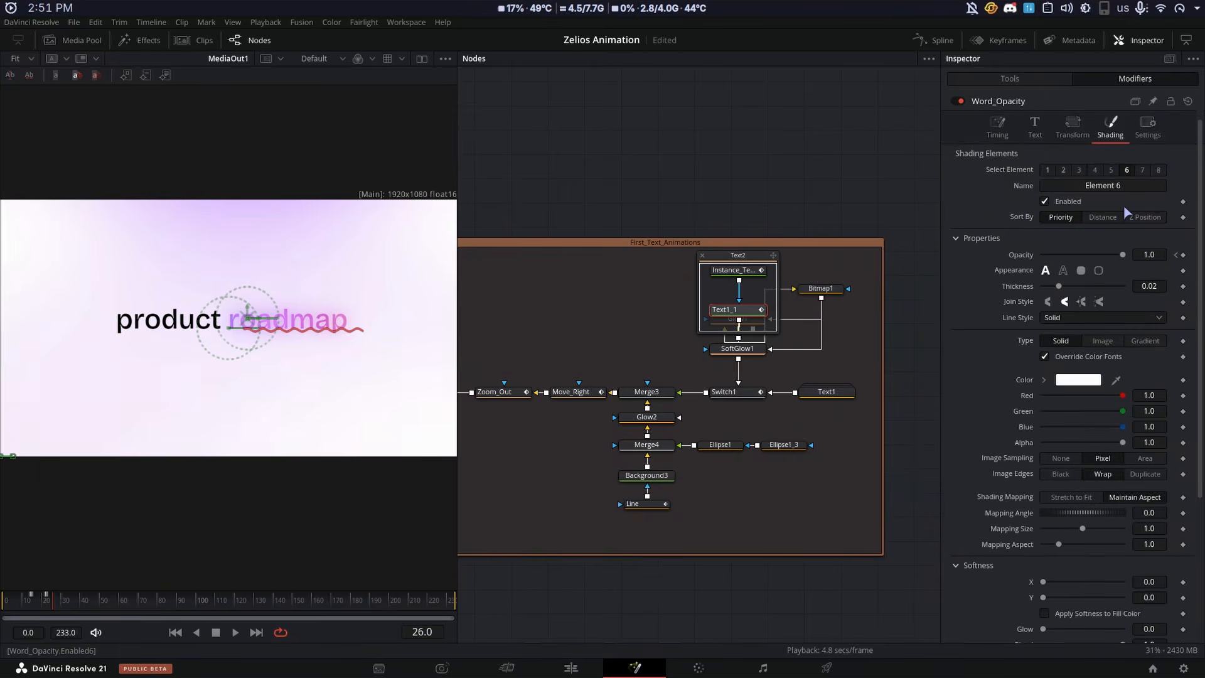
pyautogui.click(1051, 107)
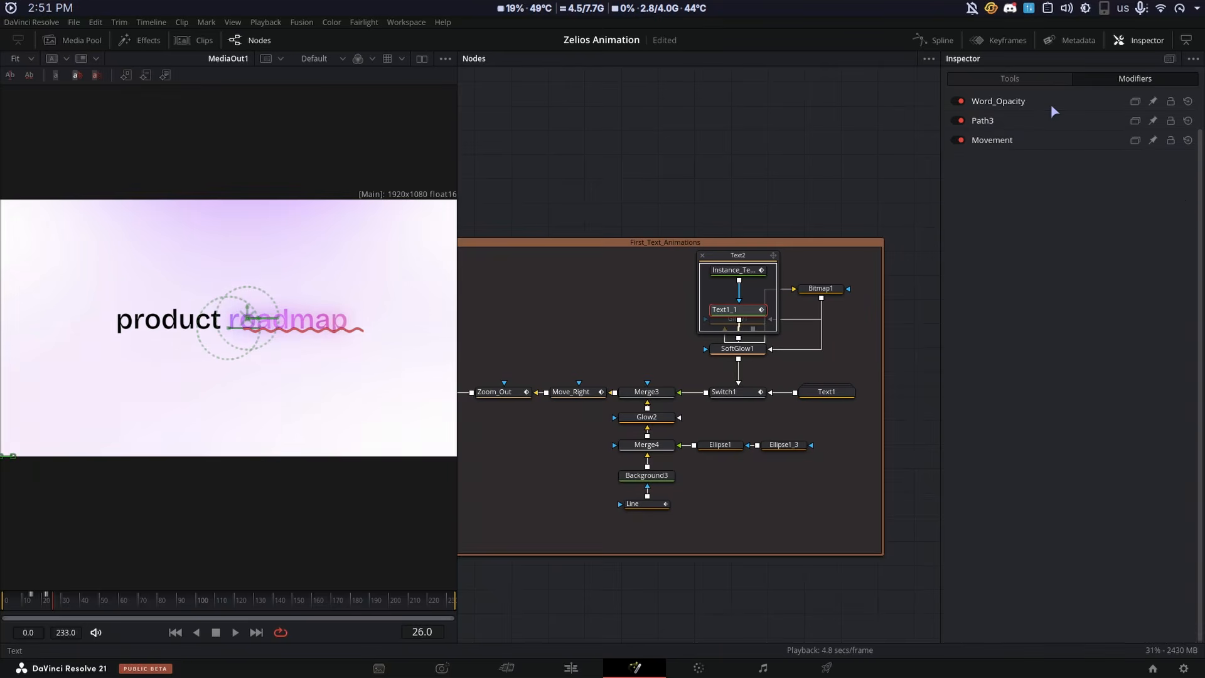
pyautogui.click(759, 309)
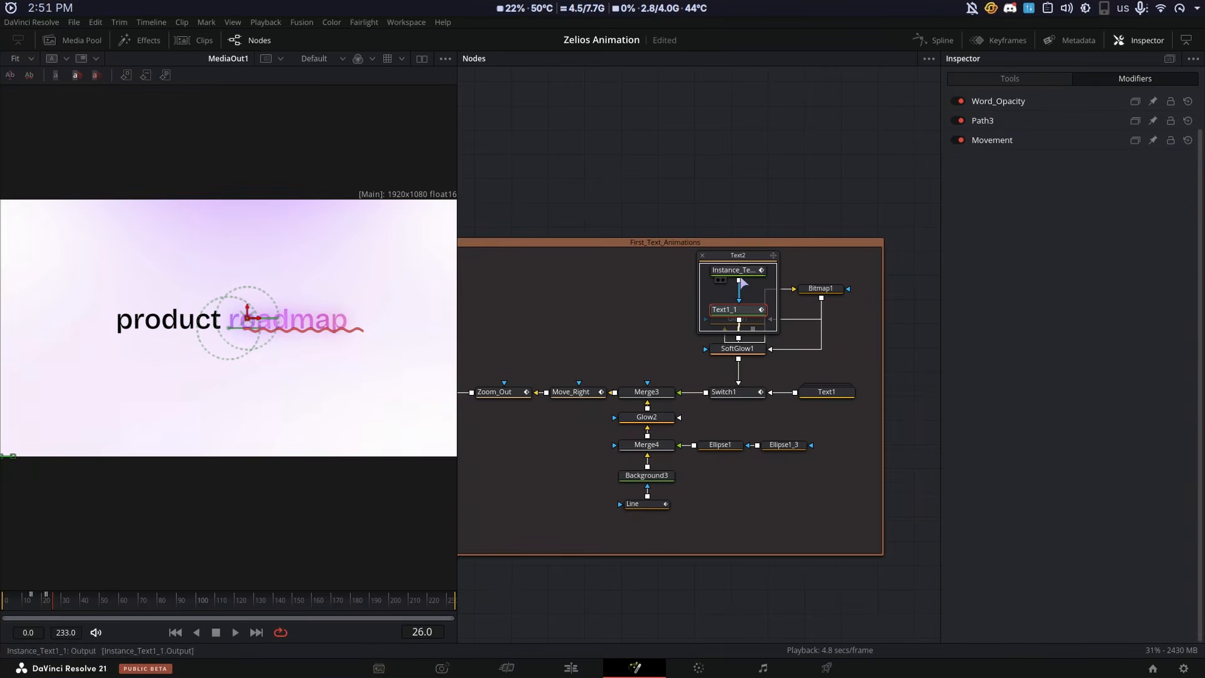
pyautogui.click(738, 272)
pyautogui.click(746, 312)
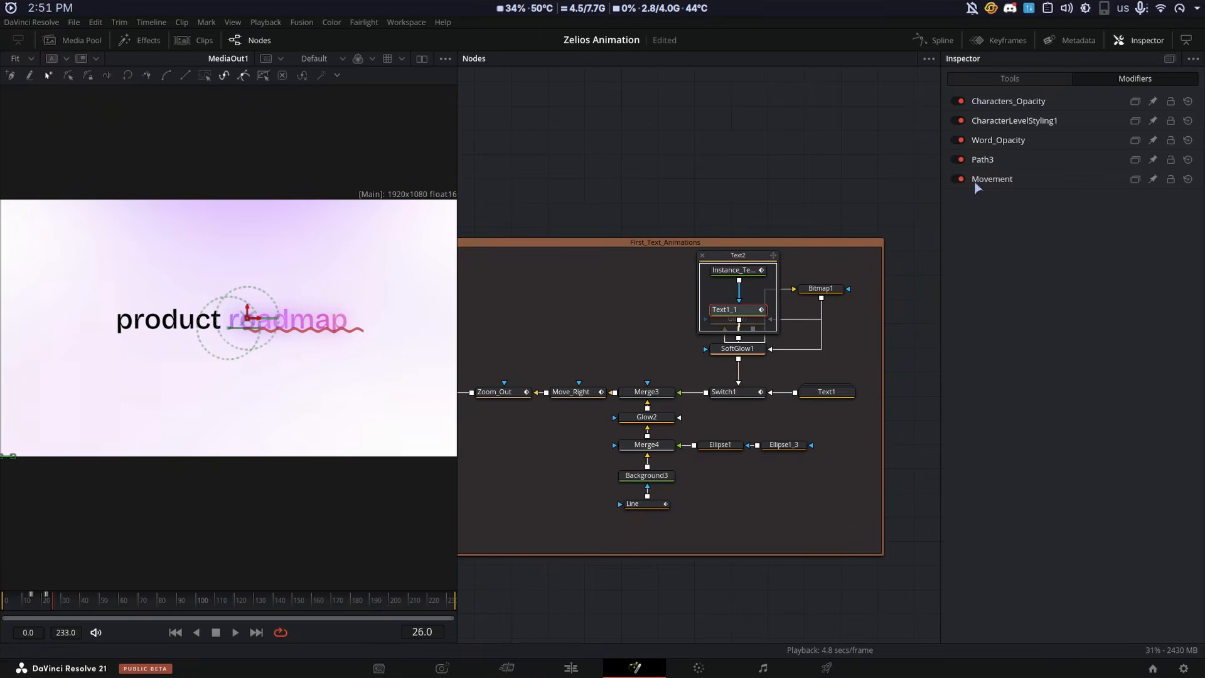
pyautogui.click(1023, 102)
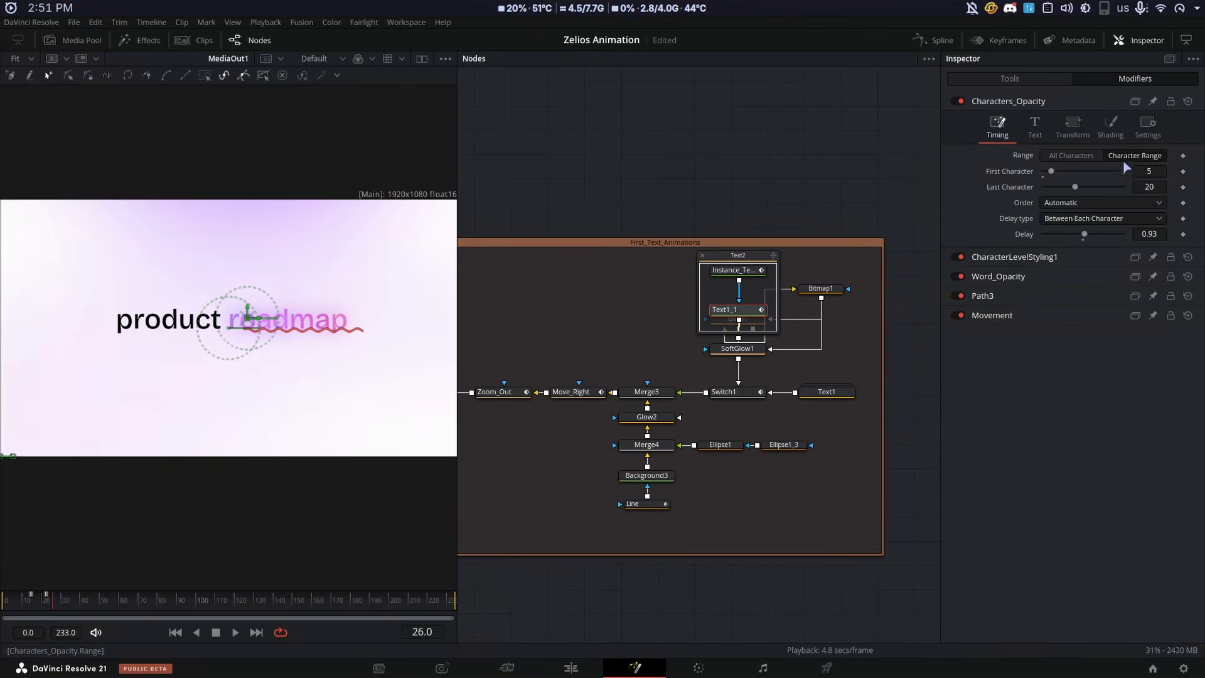
pyautogui.click(1111, 130)
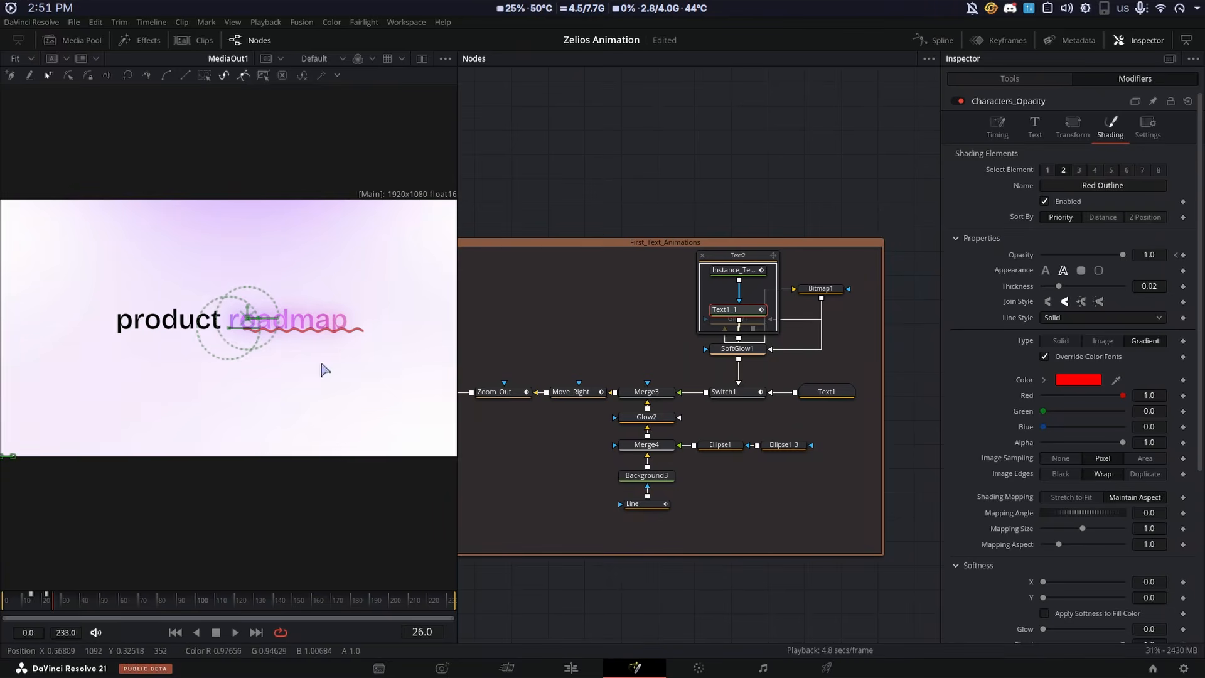
pyautogui.click(997, 128)
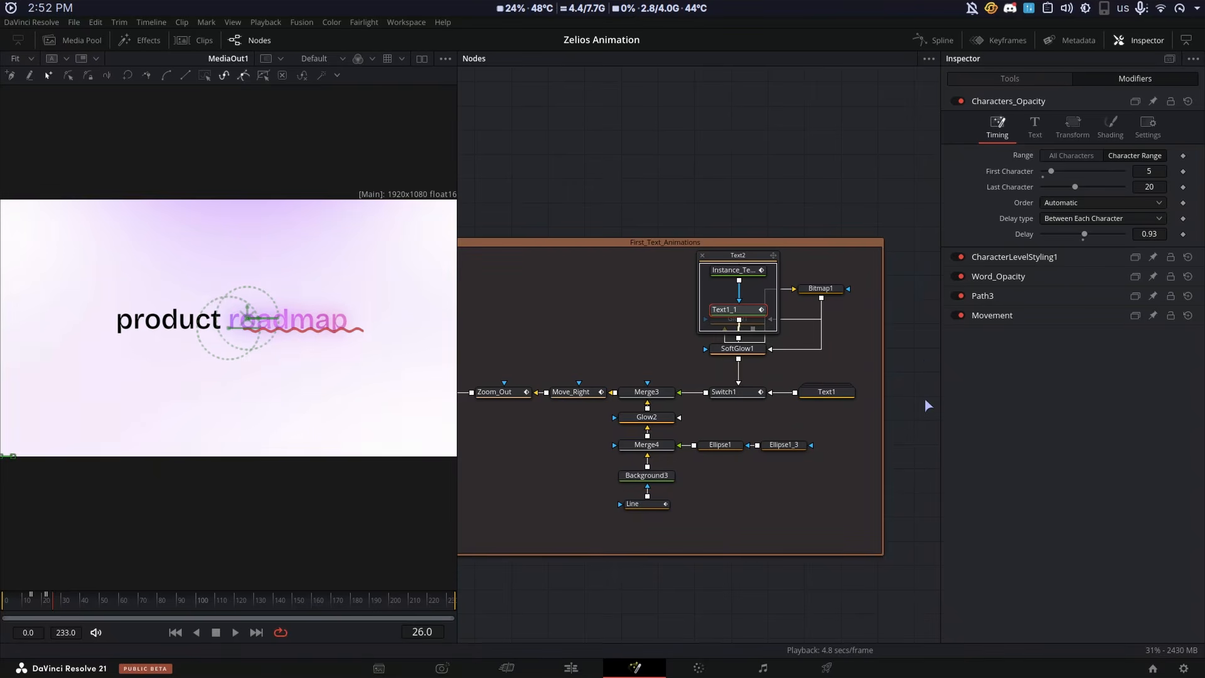
# Collapse the Text2 group and view the Bitmap1, Glow1 and SoftGlow1 outputs in turn in a second viewer
pyautogui.click(701, 256)
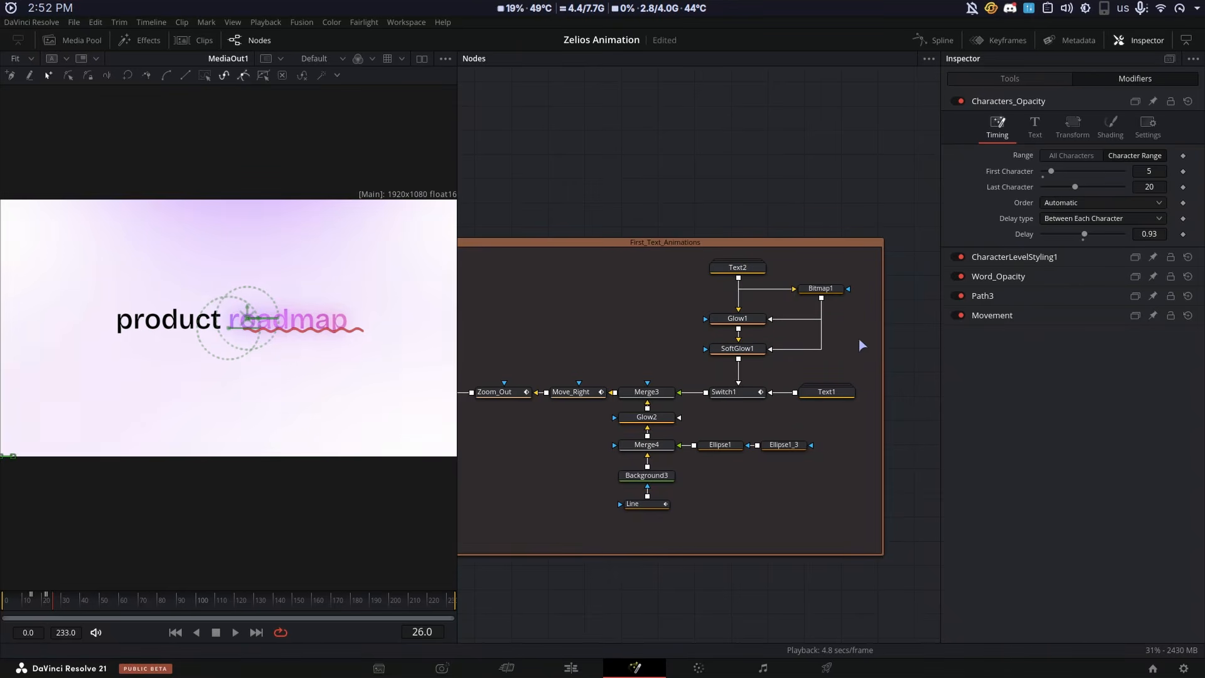
pyautogui.click(820, 288)
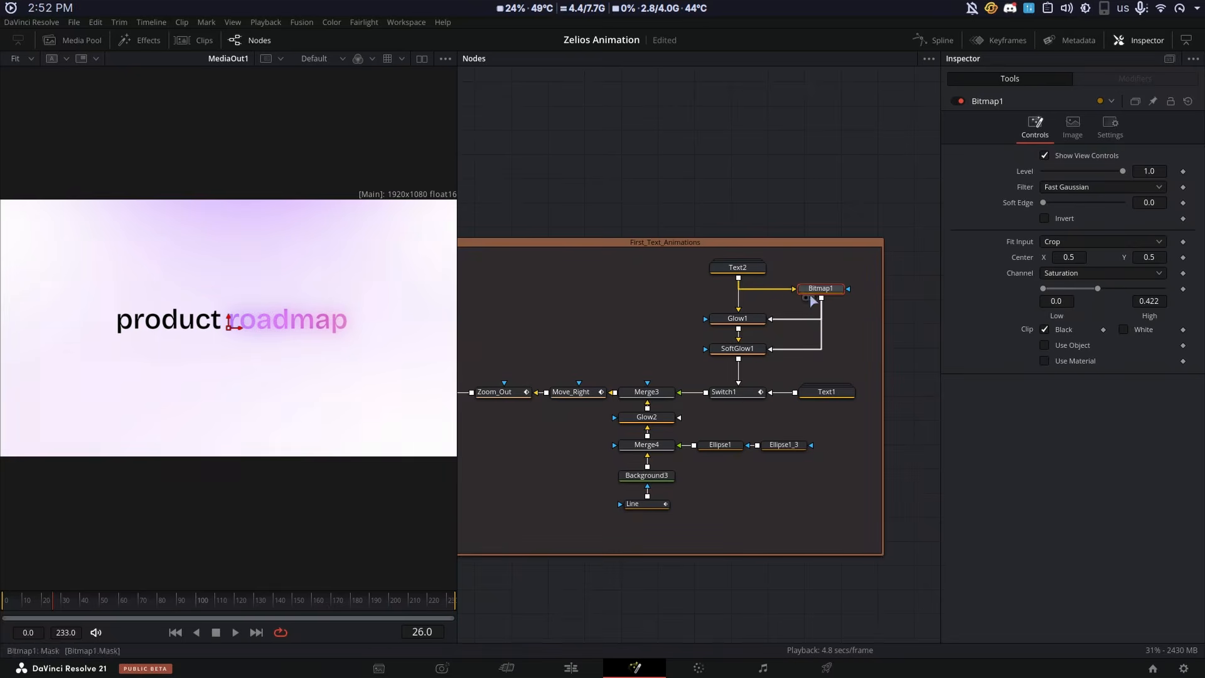
pyautogui.click(421, 60)
pyautogui.press('1')
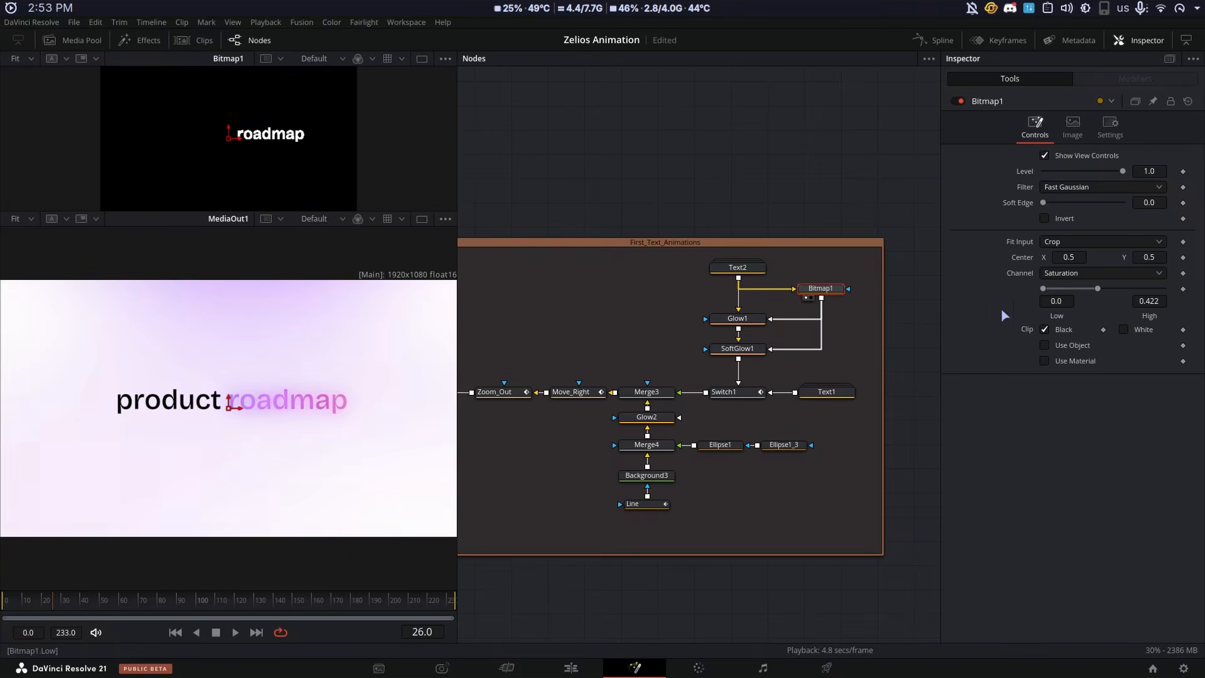
pyautogui.click(737, 319)
pyautogui.press('1')
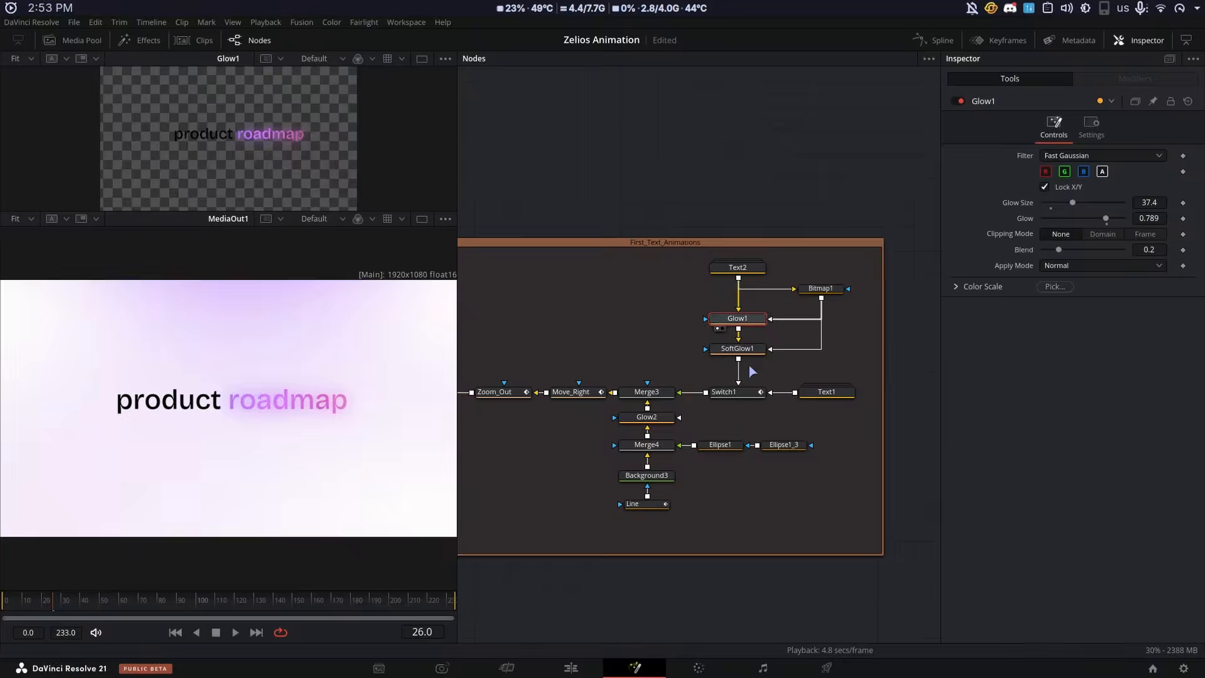
pyautogui.click(751, 350)
pyautogui.press('1')
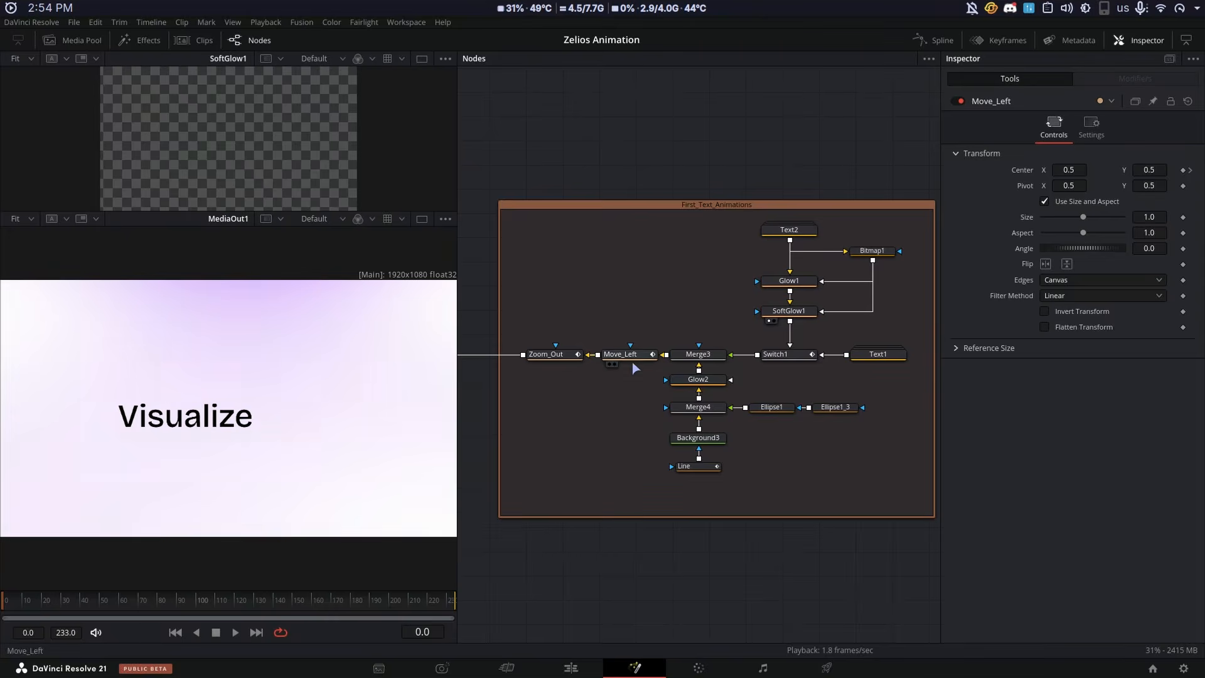
# Highlight the nodes in the First_Text_Animations group, clear the selection and play the composition
pyautogui.moveTo(883, 459); pyautogui.dragTo(690, 246)
pyautogui.click(742, 584)
pyautogui.press('space')
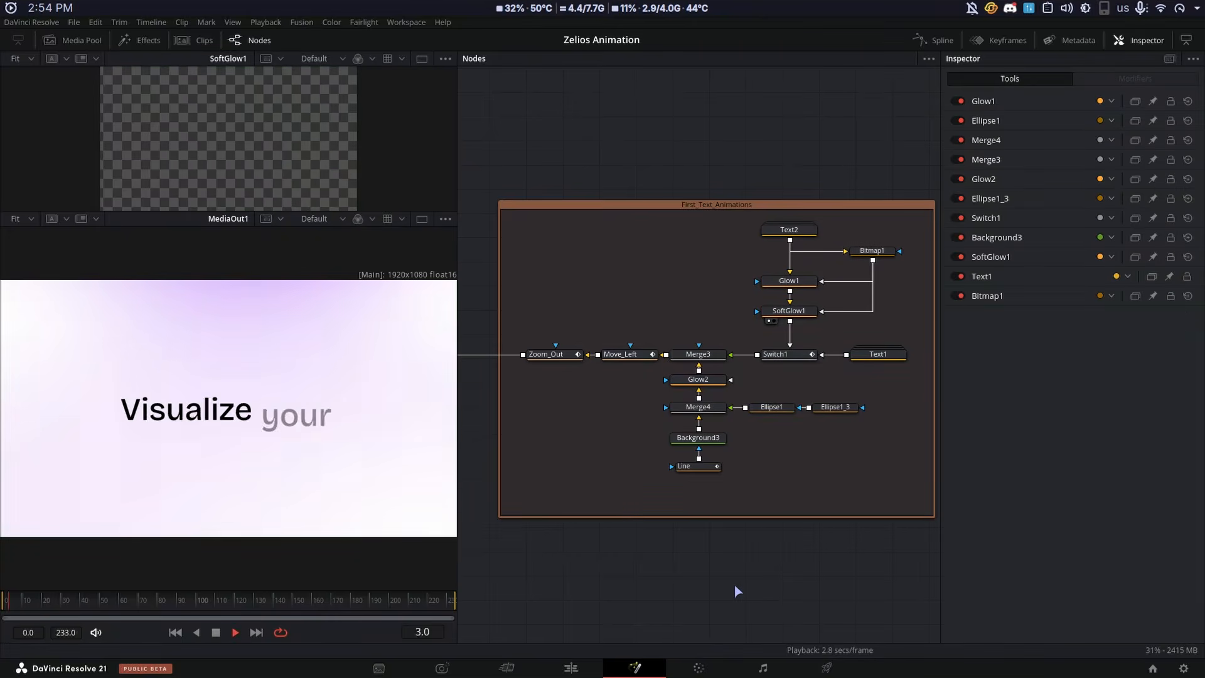
# Inspect the Zoom_Out transform and play and scrub its animation to frame 65
pyautogui.click(552, 358)
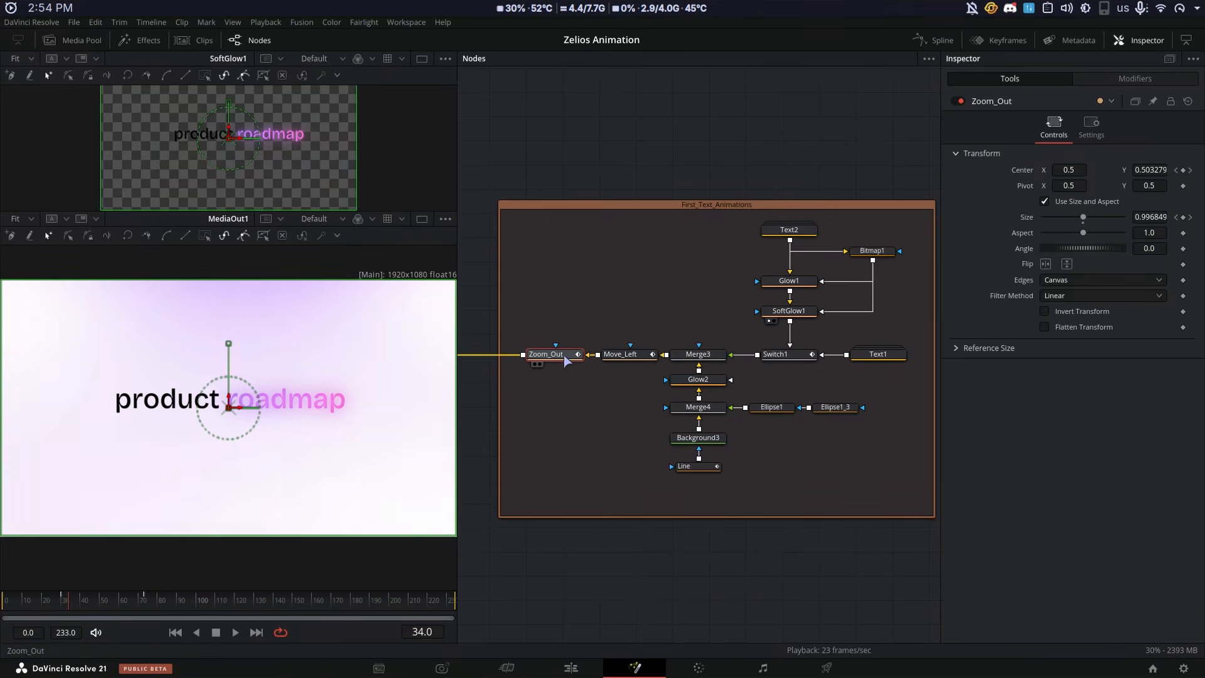
pyautogui.press('space')
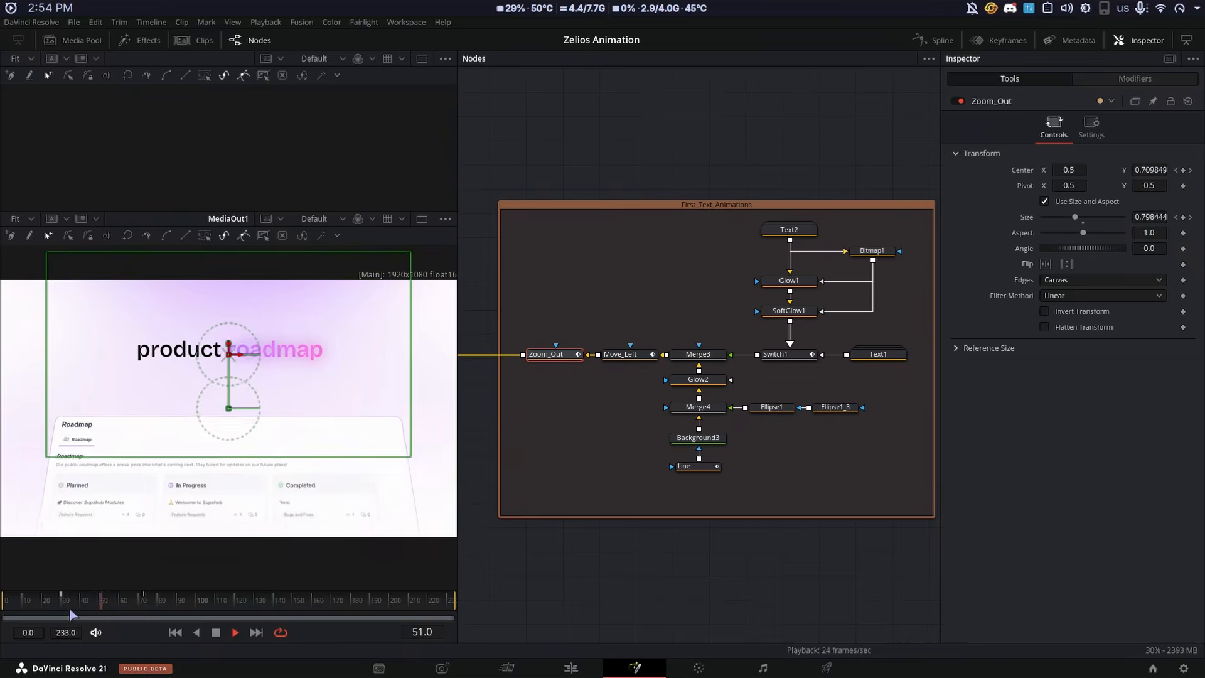
pyautogui.press('space')
pyautogui.moveTo(69, 604); pyautogui.dragTo(128, 604)
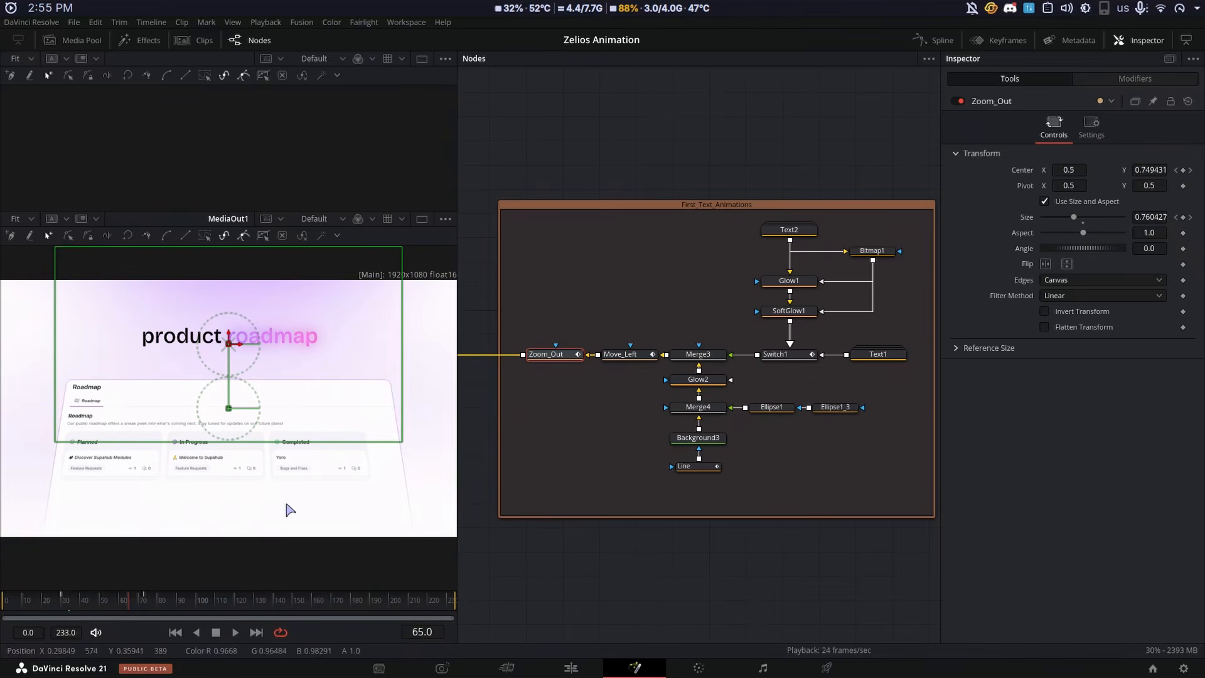
# Go to the Image_Animation group and view the Roadmap.png source on its own in the second viewer
pyautogui.moveTo(599, 517); pyautogui.dragTo(646, 532)
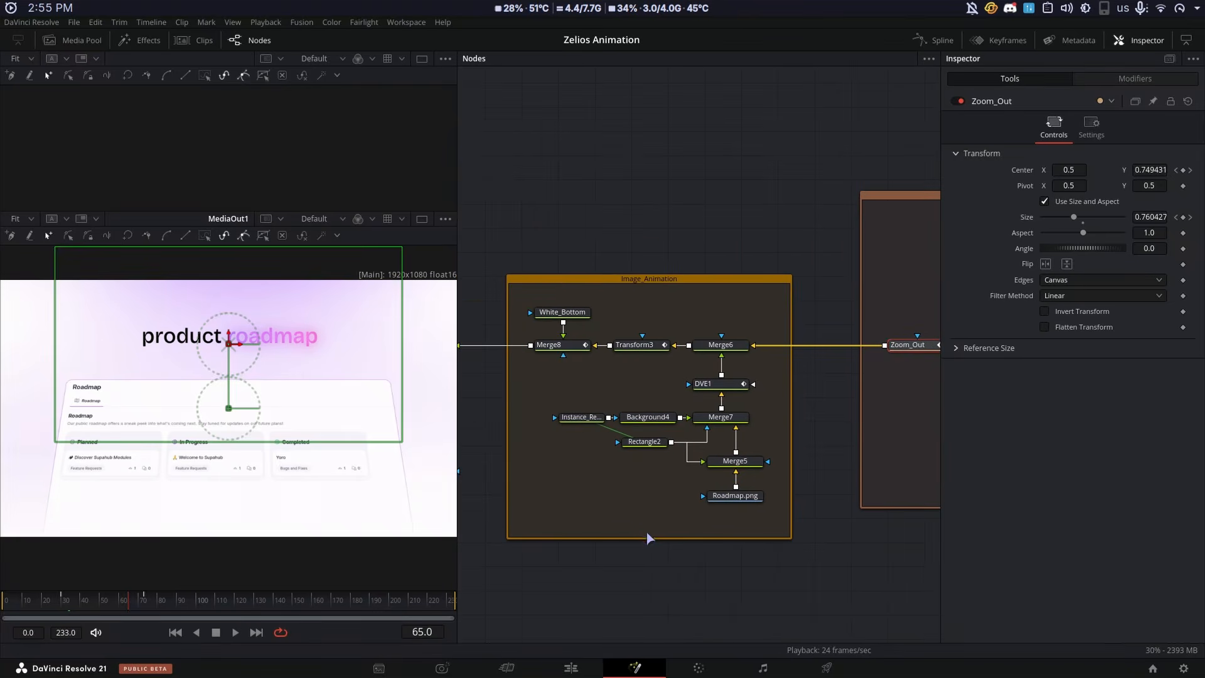
pyautogui.click(646, 577)
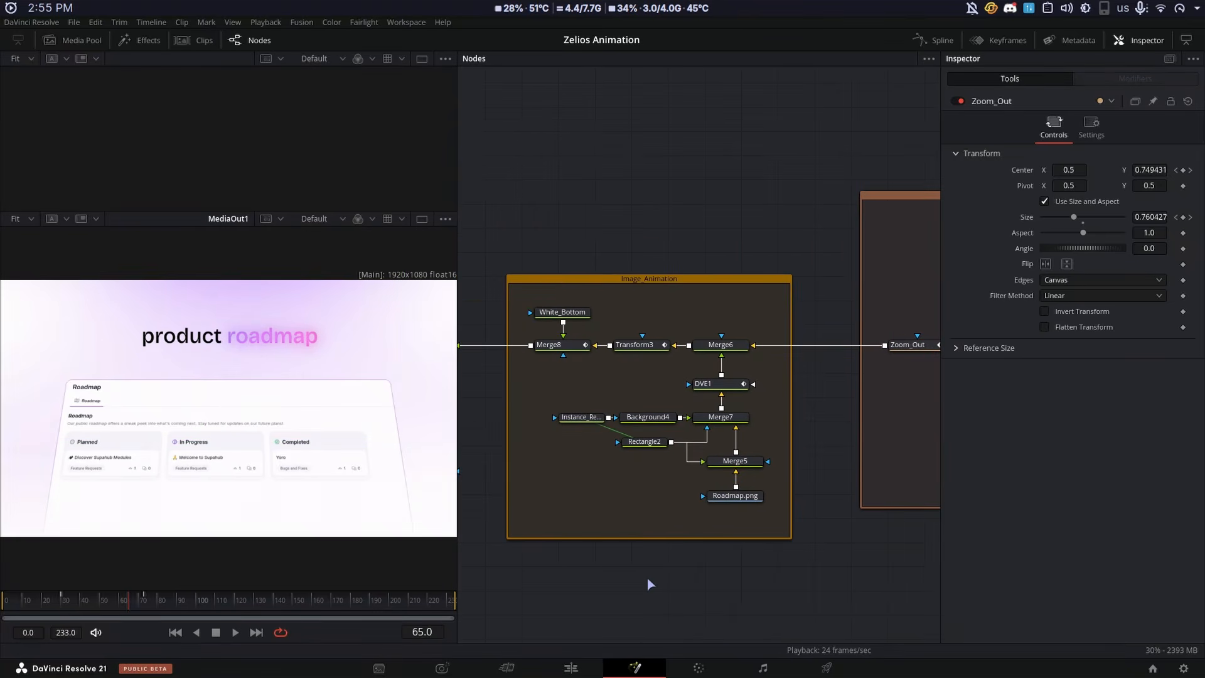
pyautogui.click(747, 497)
pyautogui.press('1')
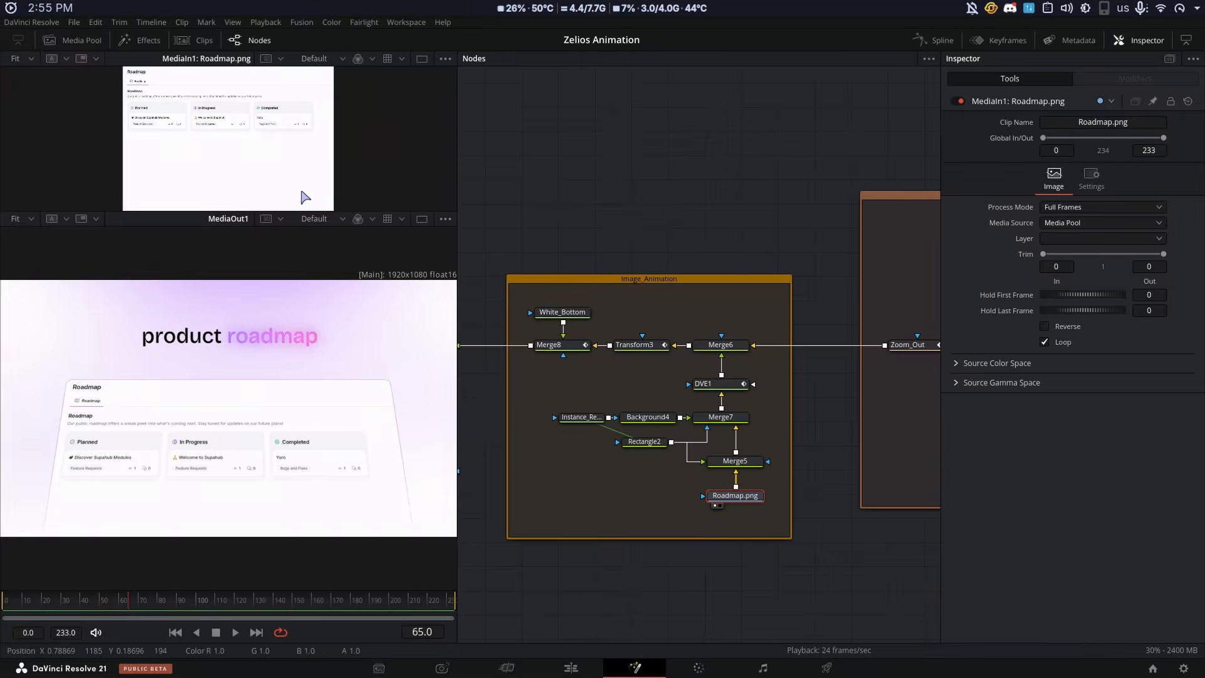
# View the Merge5 output and compare its mask operator settings with the Rectangle2 mask's corner radius settings
pyautogui.click(751, 462)
pyautogui.press('1')
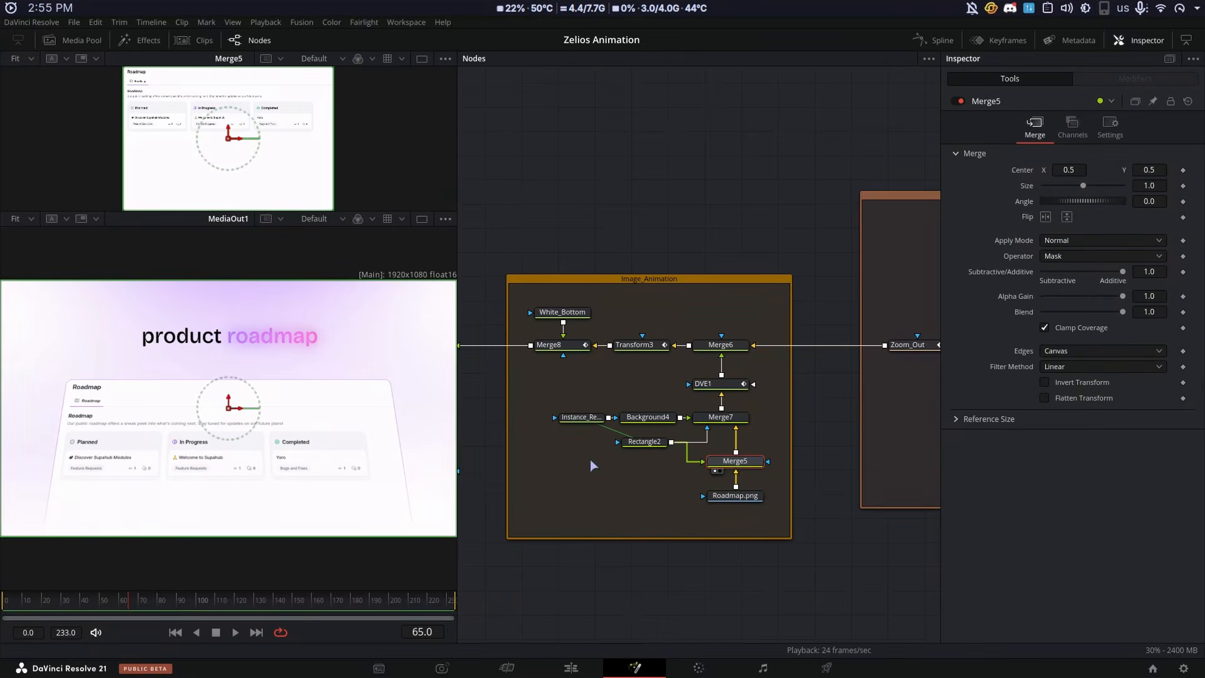
pyautogui.click(652, 445)
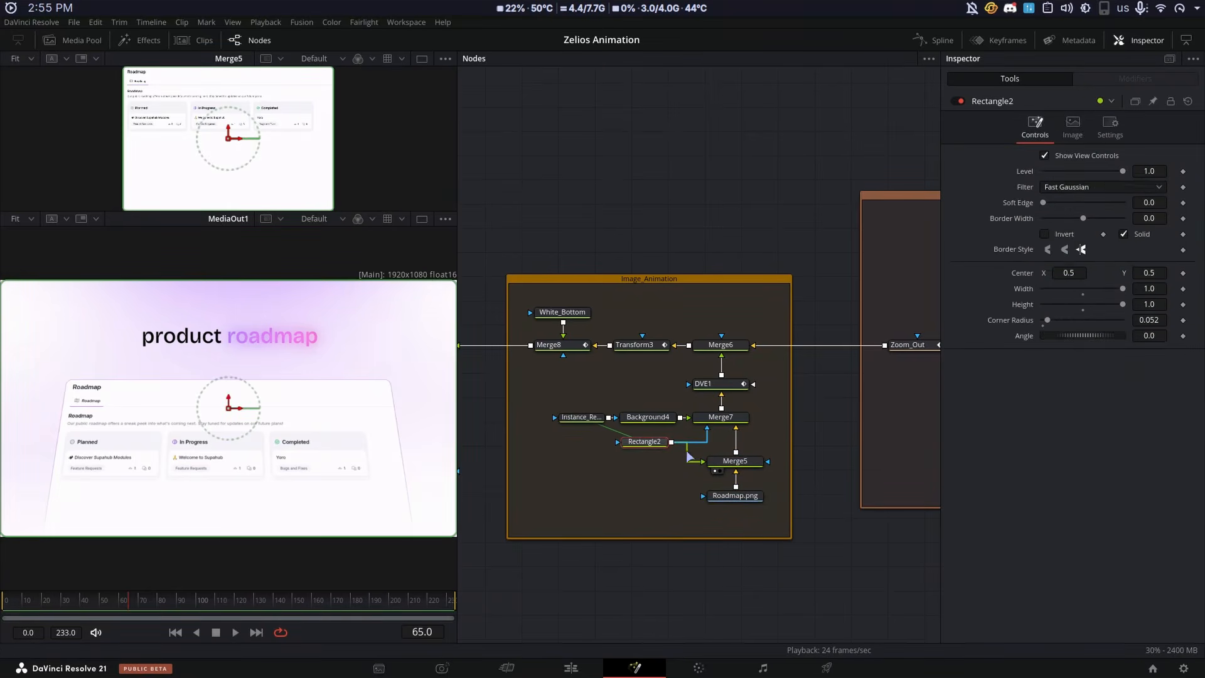
pyautogui.click(752, 466)
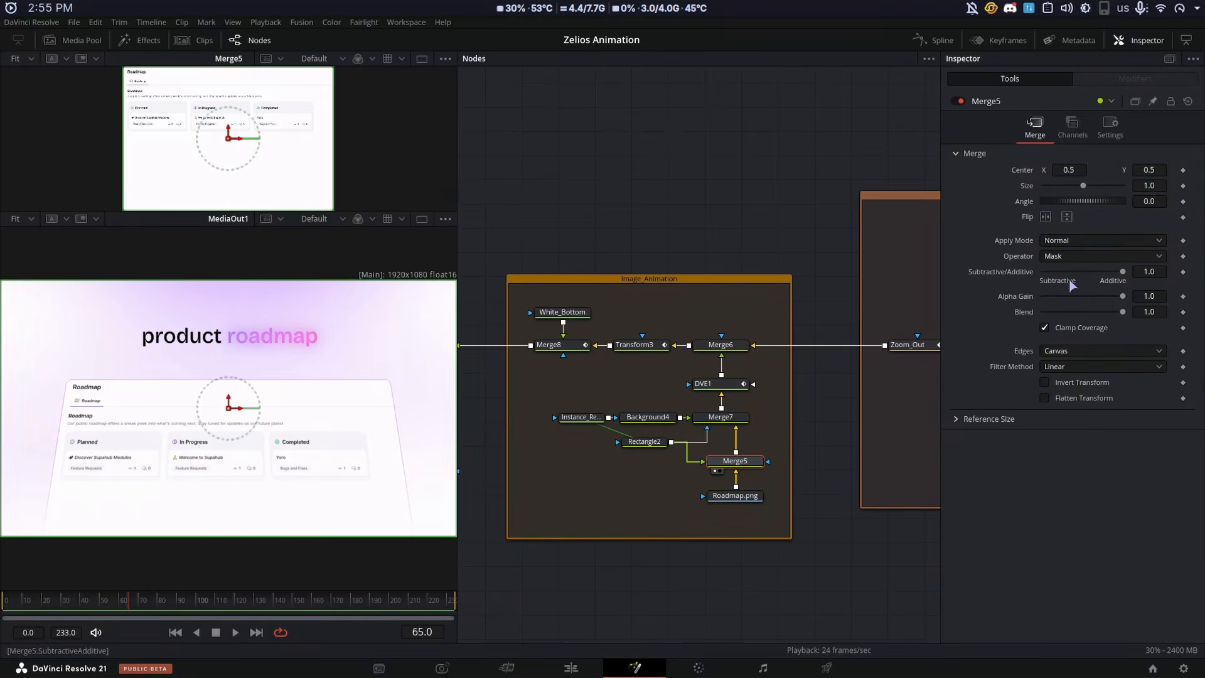
pyautogui.click(657, 443)
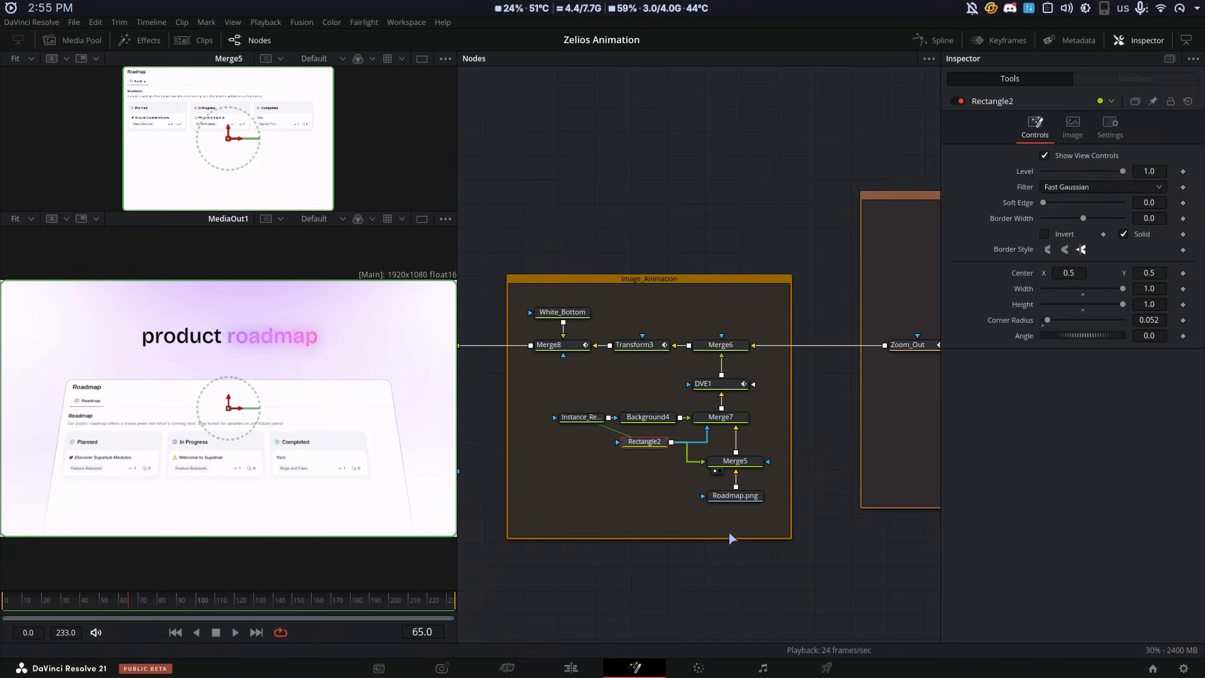
# View the Merge7 output and examine the DVE1 position and rotation settings that tilt the roadmap image
pyautogui.click(721, 416)
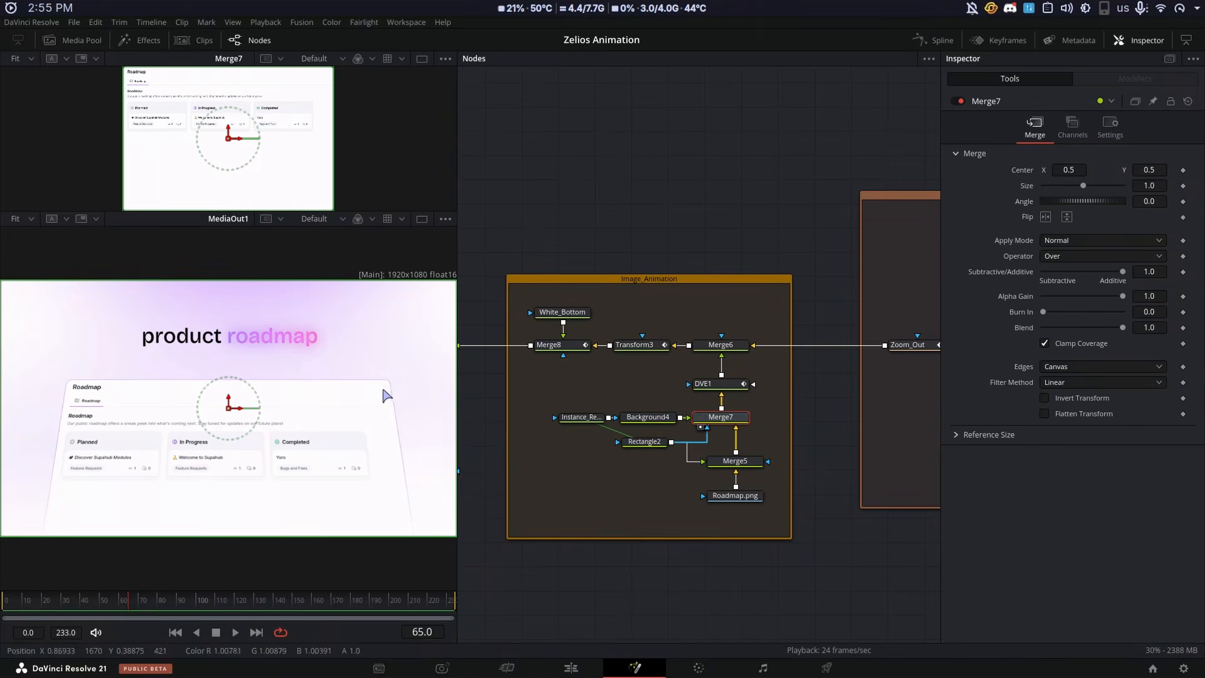
pyautogui.click(728, 385)
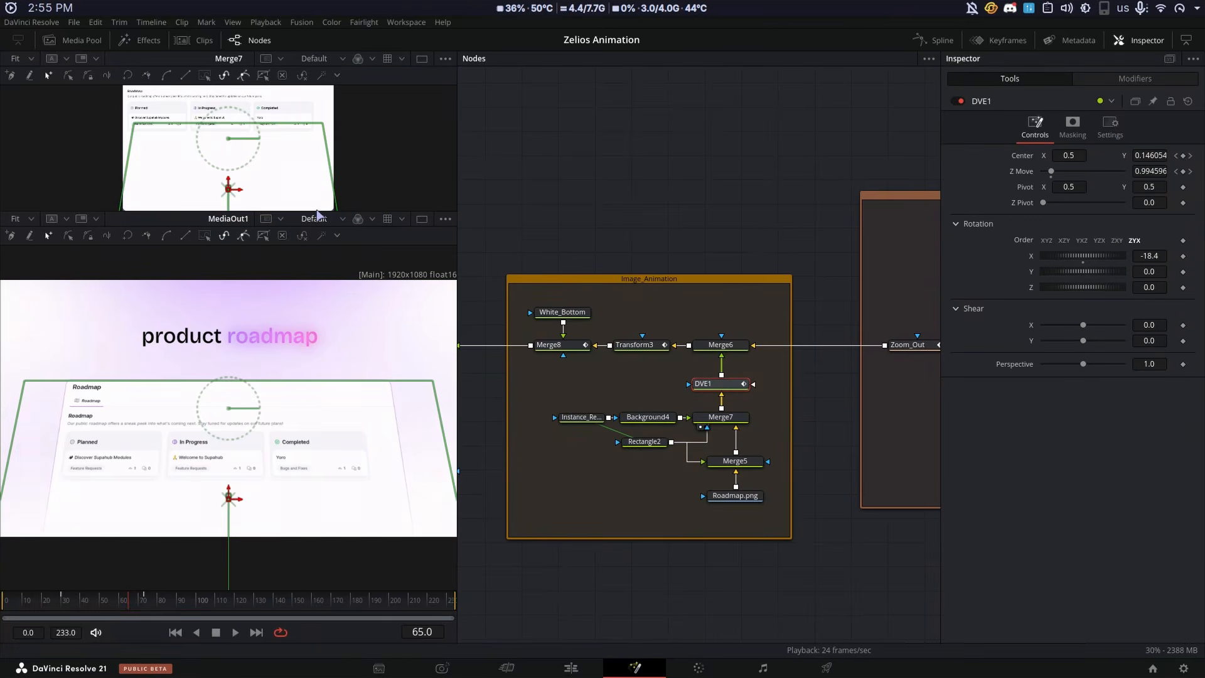
pyautogui.click(691, 567)
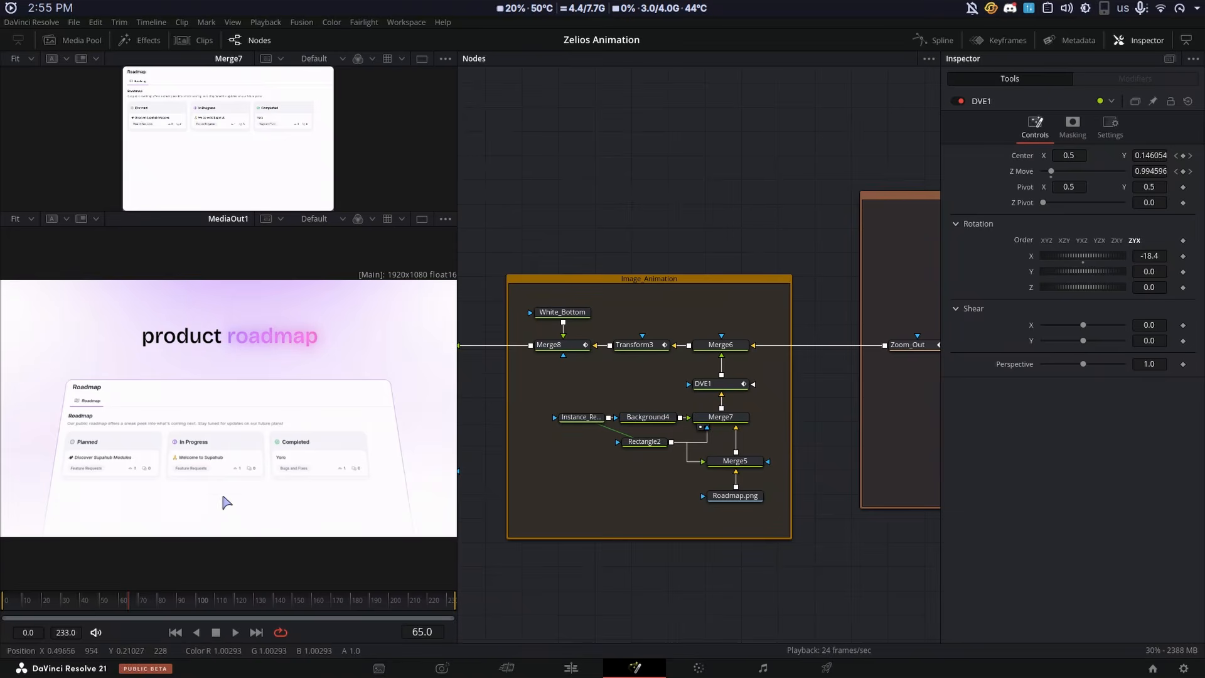
# View the White_Bottom gradient in the second viewer and examine its color settings
pyautogui.click(581, 312)
pyautogui.press('1')
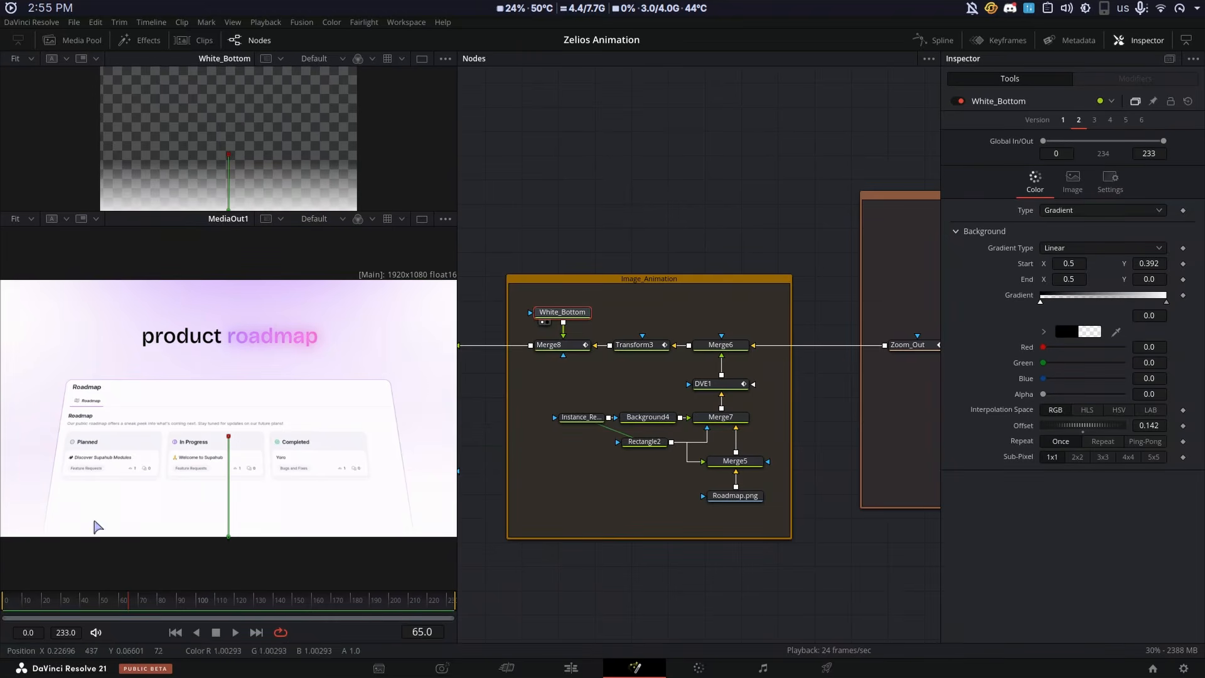
pyautogui.click(575, 499)
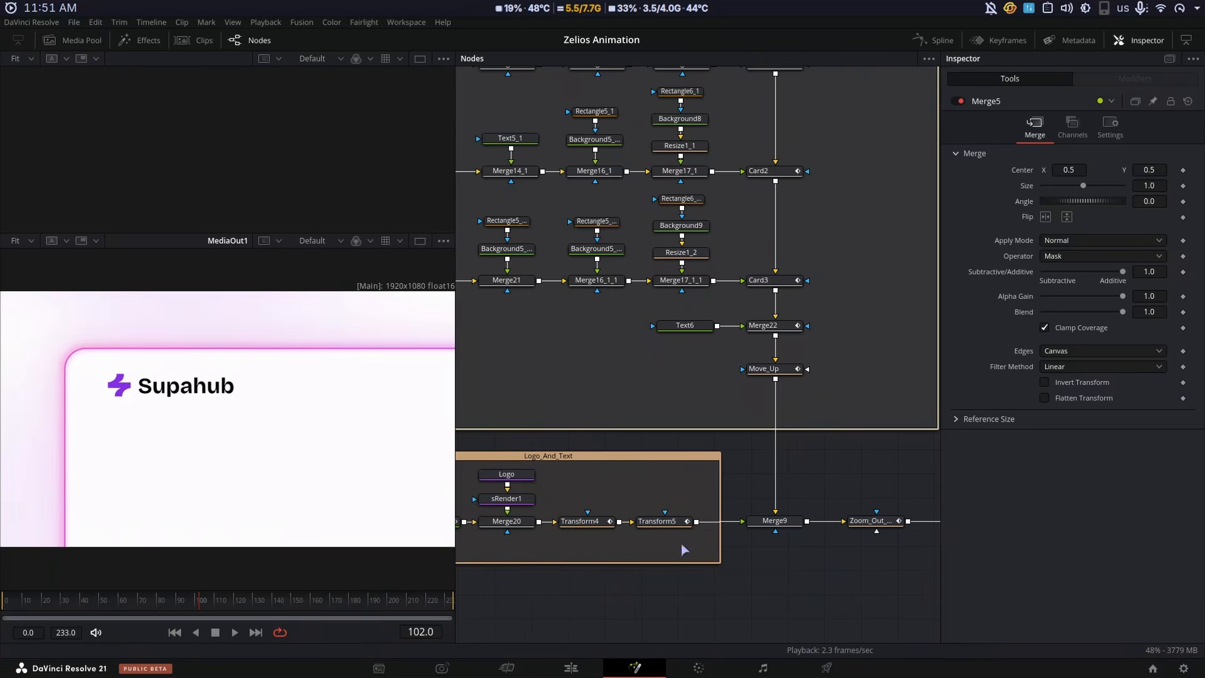
# Play the Supahub logo and card reveal up to frame 121 and look over the nodes that build it
pyautogui.moveTo(190, 605); pyautogui.dragTo(145, 612)
pyautogui.click(232, 632)
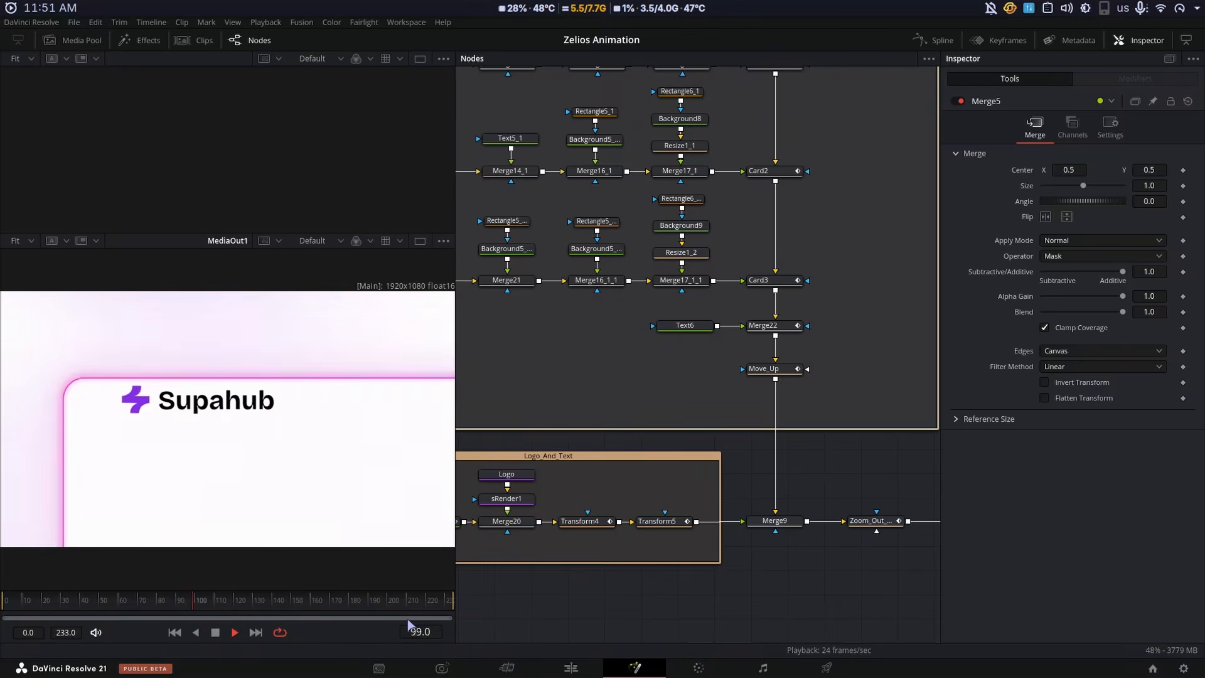
pyautogui.press('space')
pyautogui.scroll(5, 606, 459)
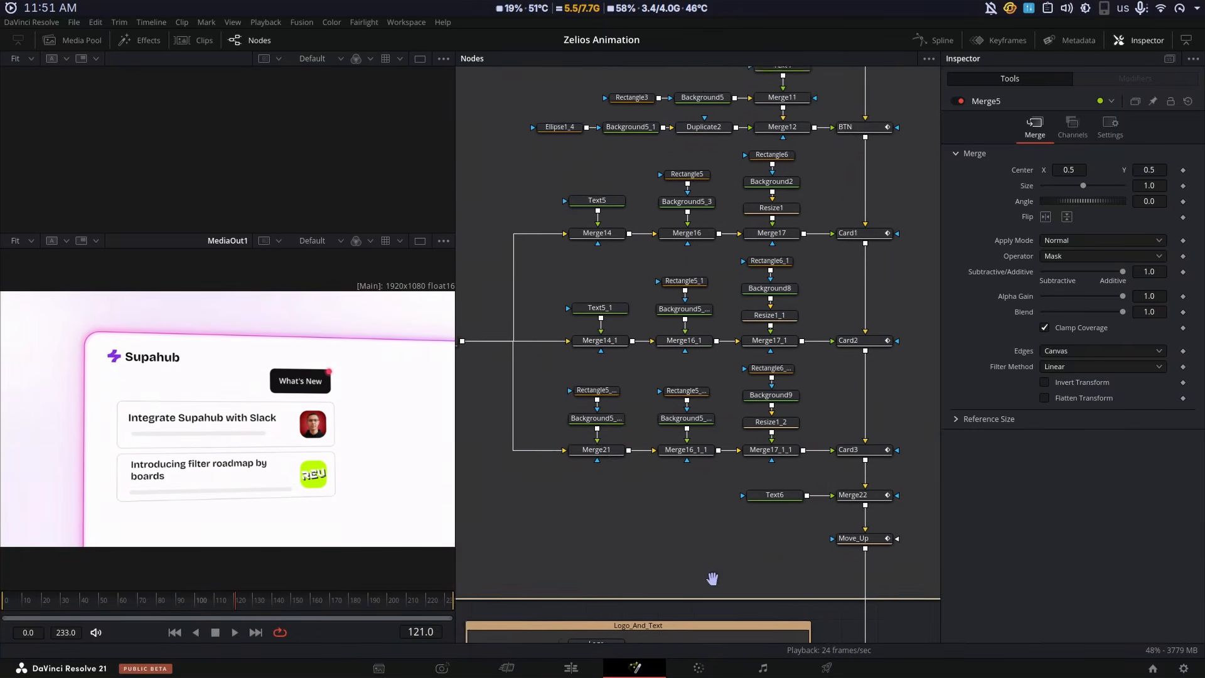
pyautogui.scroll(-5, 640, 532)
pyautogui.scroll(-3, 772, 532)
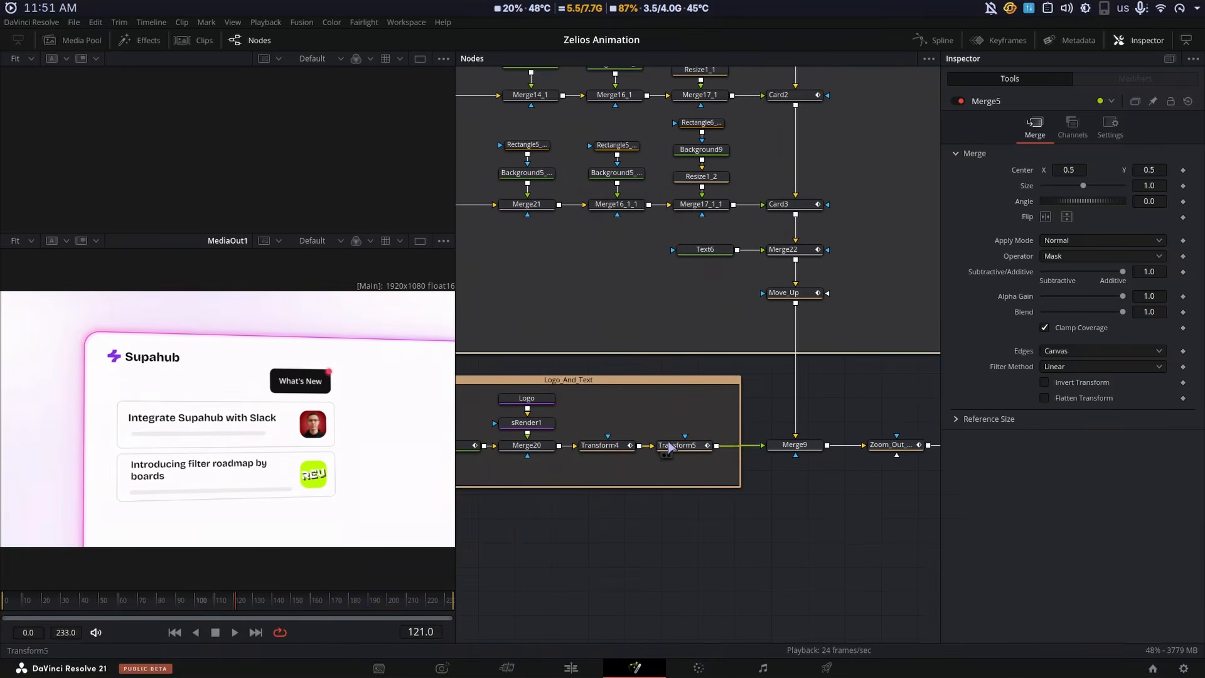
# Select Transform4 in the Logo_And_Text group and play the logo's entrance from the roadmap shot
pyautogui.click(599, 445)
pyautogui.click(130, 603)
pyautogui.press('space')
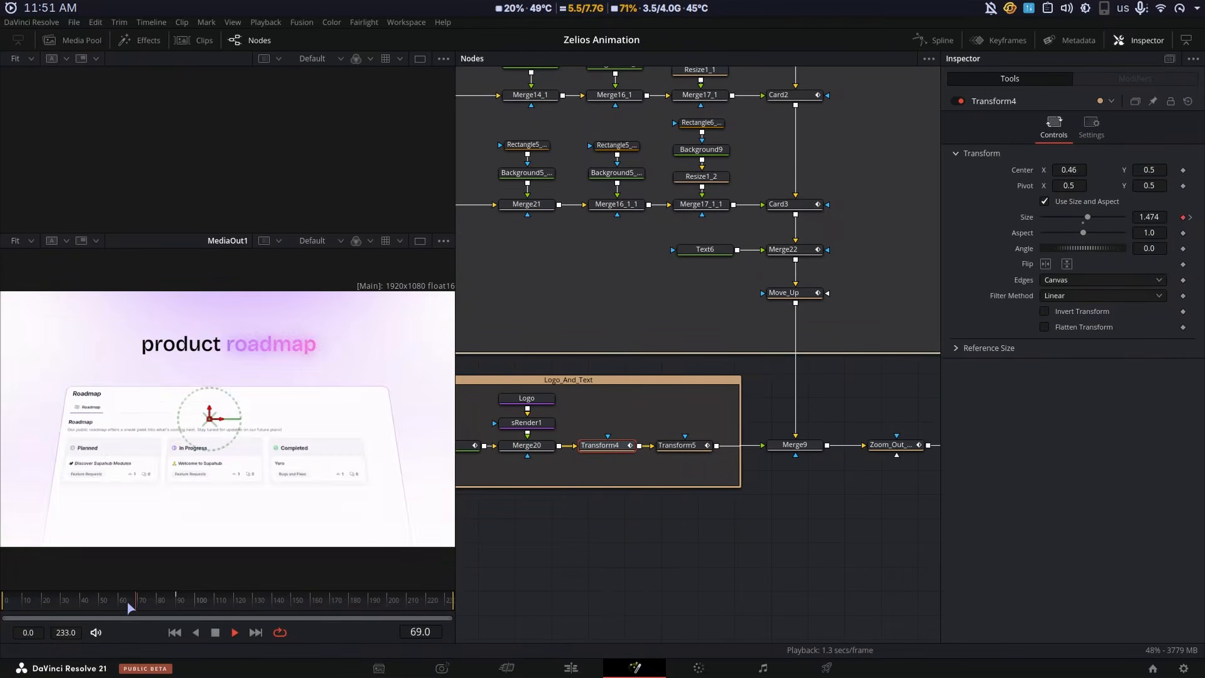
pyautogui.press('space')
# Select Transform5 and play the logo's shrink and move toward the card corner up to frame 107
pyautogui.click(681, 446)
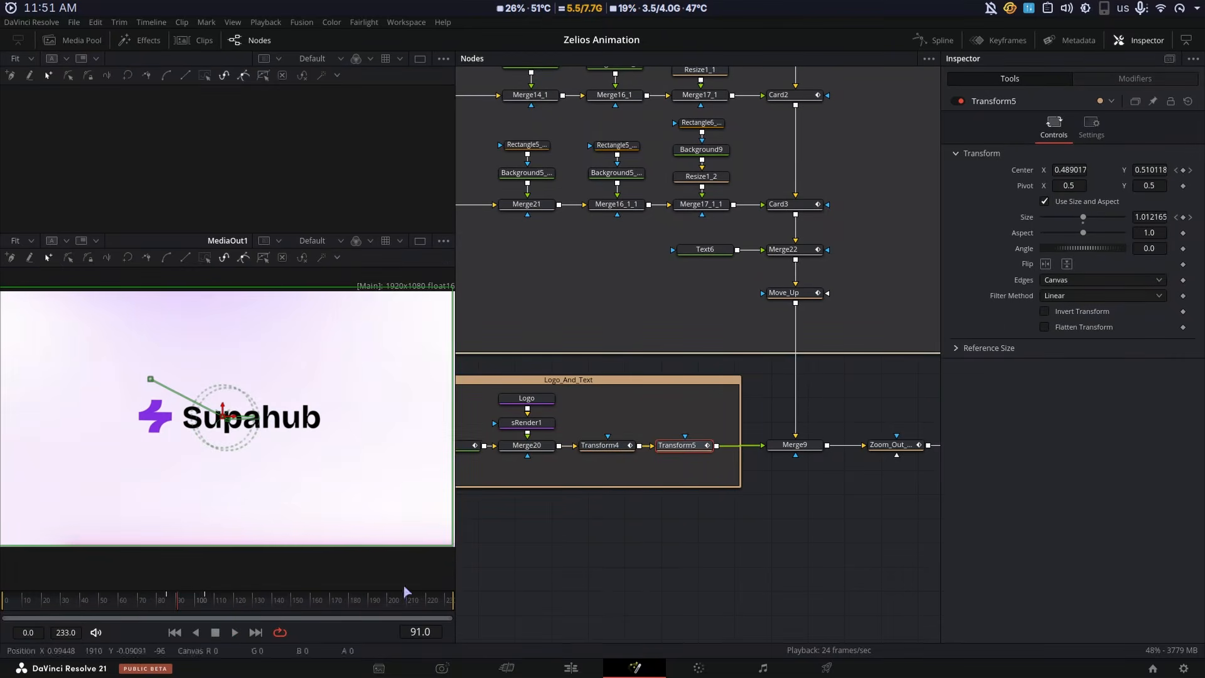
pyautogui.press('space')
pyautogui.press('space')
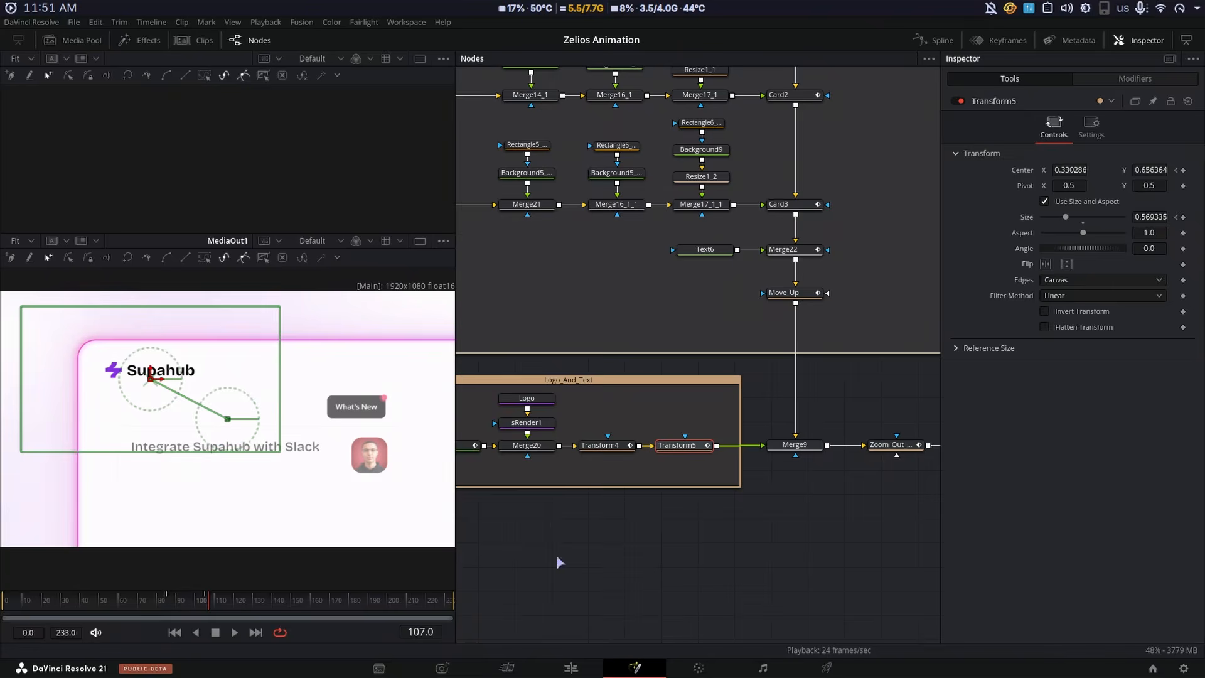
# Show Transform5's Size curve in the Spline editor, fit it to the view and select all its keyframes
pyautogui.hotkey('shift', 'F7')
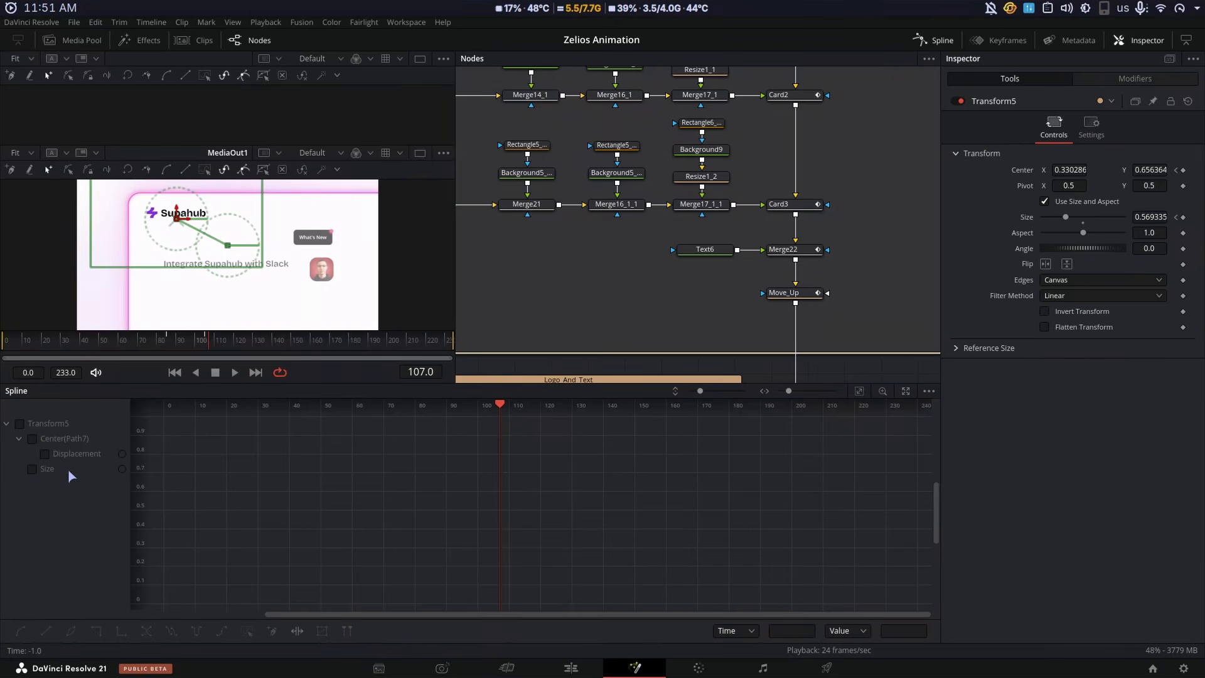
pyautogui.click(31, 469)
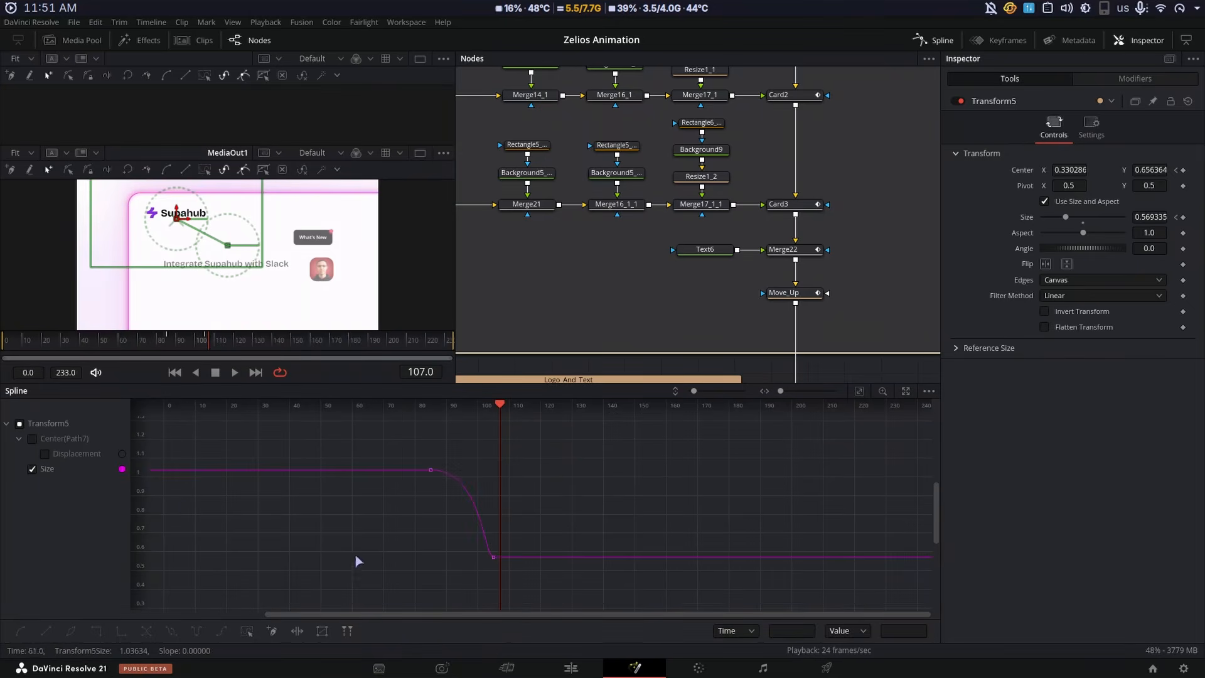
pyautogui.hotkey('ctrl', 'f')
pyautogui.hotkey('ctrl', 'a')
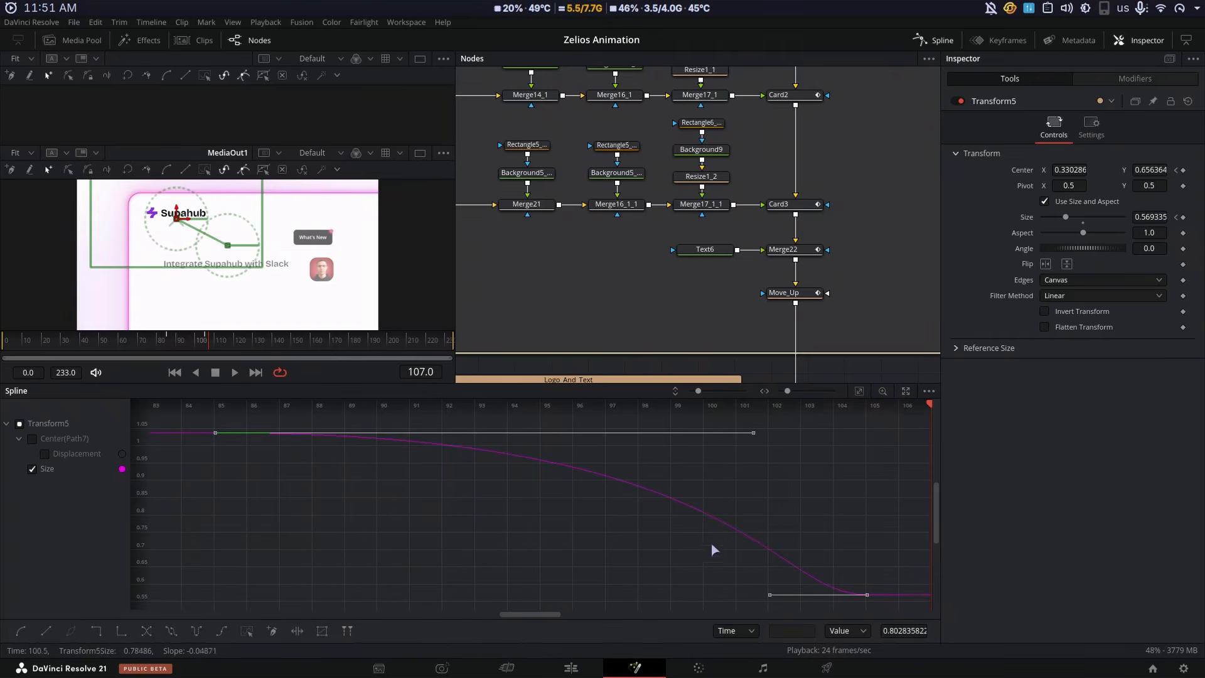
# Replay the Transform5 animation from its first keyframe while watching the Size curve
pyautogui.click(167, 345)
pyautogui.press('space')
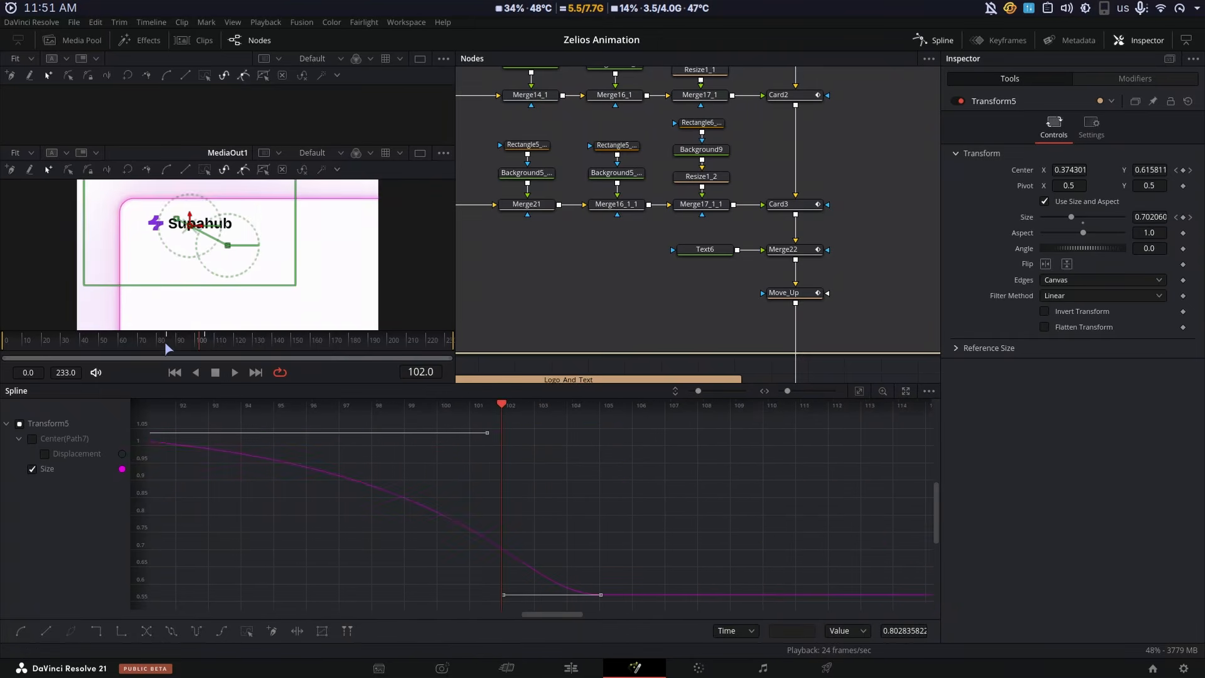
pyautogui.press('space')
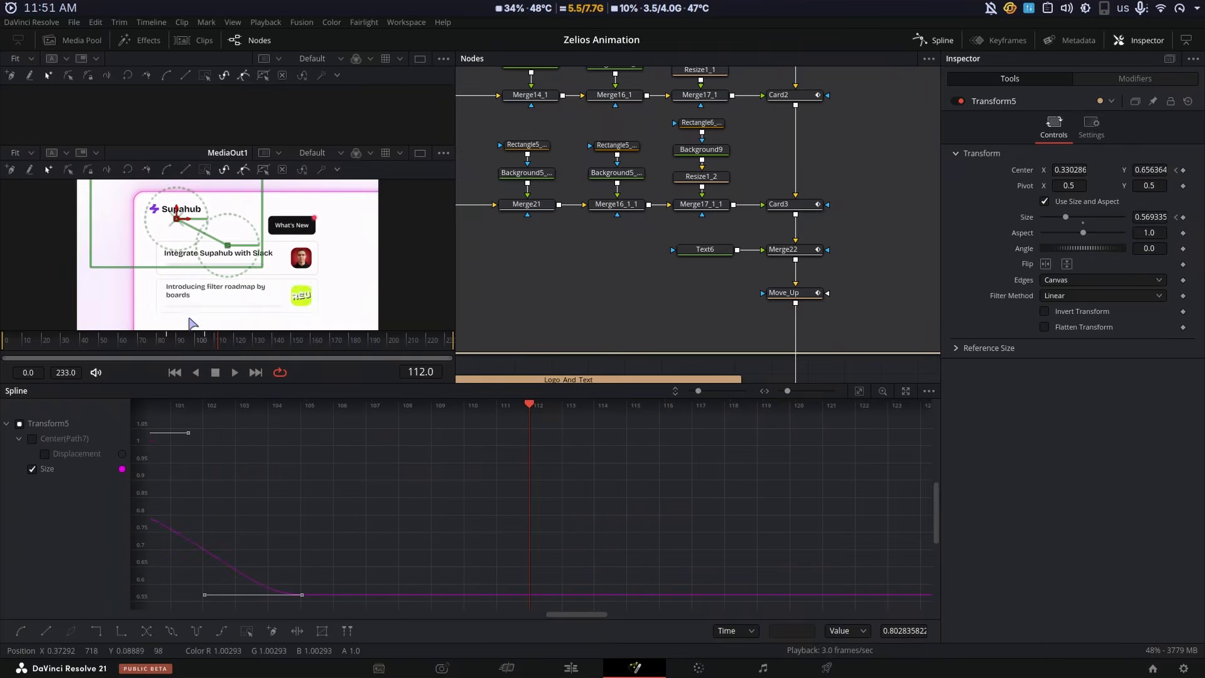
# Close the Spline editor and replay the appearance of the What's New button and cards up to frame 122
pyautogui.press('F7')
pyautogui.click(341, 332)
pyautogui.press('space')
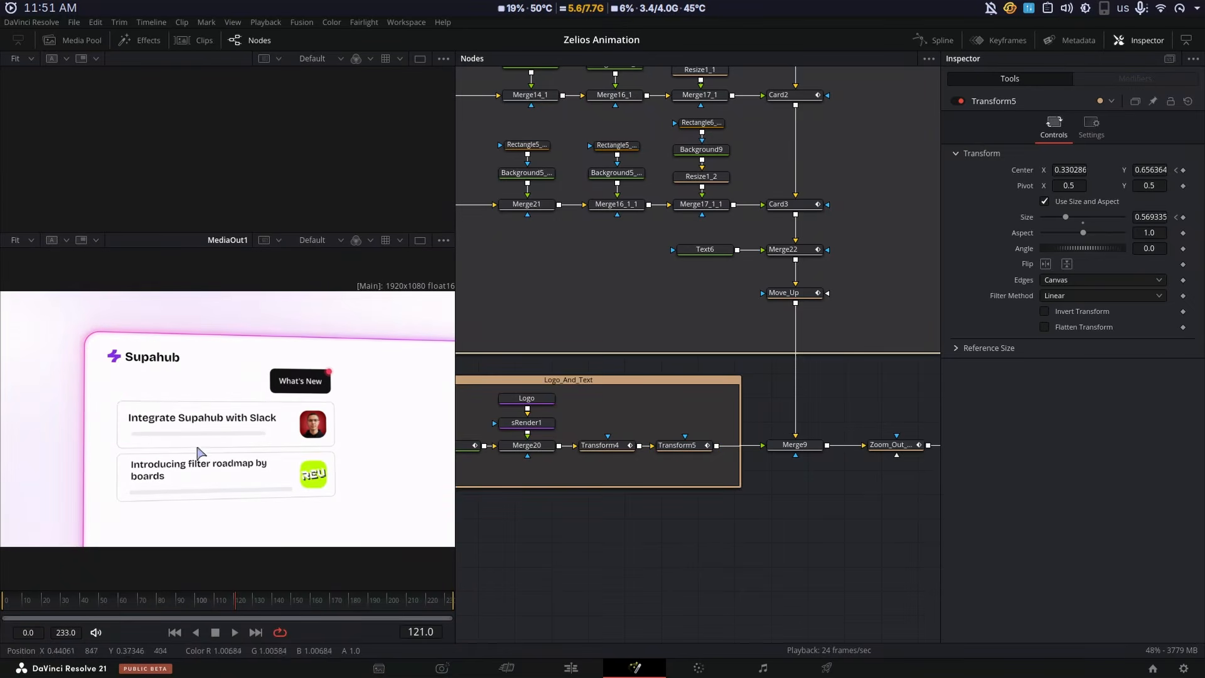
pyautogui.moveTo(237, 604); pyautogui.dragTo(200, 606)
pyautogui.press('space')
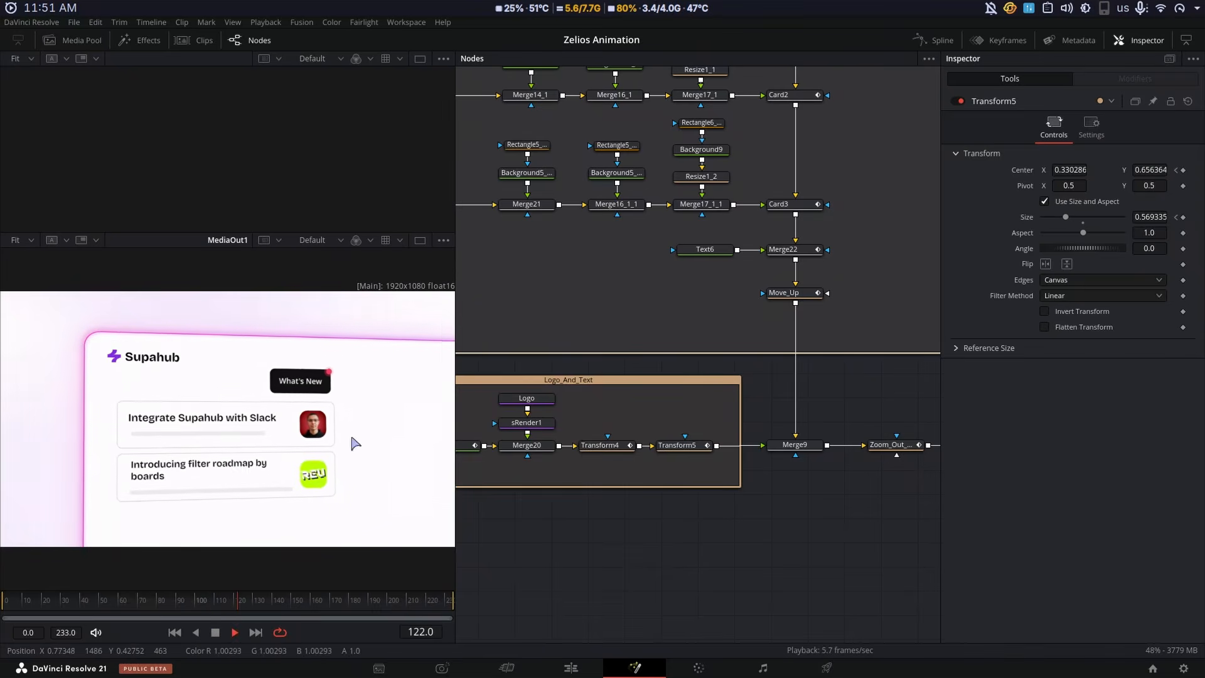
# Highlight all the nodes that build the interface card above the Logo_And_Text group, and clear the selection
pyautogui.scroll(-6, 656, 533)
pyautogui.moveTo(758, 554); pyautogui.dragTo(499, 305)
pyautogui.scroll(5, 731, 482)
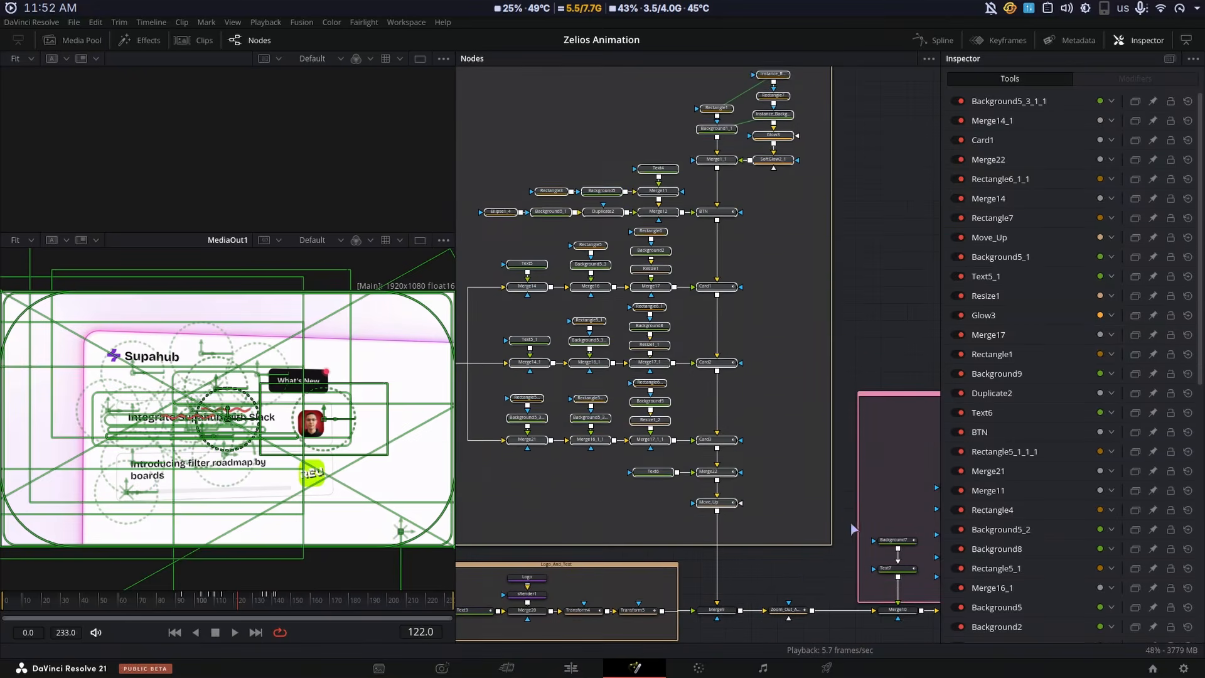
pyautogui.click(799, 574)
# Inspect the BTN merge settings and view the Merge12 output of the What's New button in the second viewer
pyautogui.scroll(3, 756, 526)
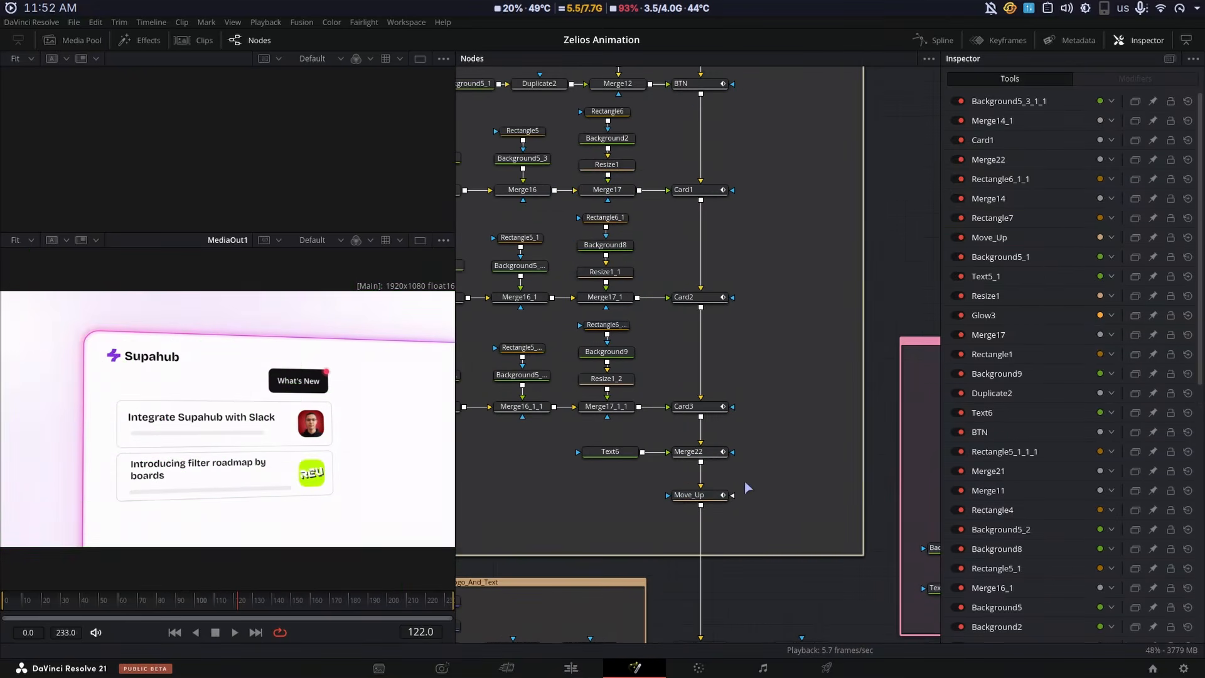
pyautogui.scroll(2, 744, 481)
pyautogui.click(708, 184)
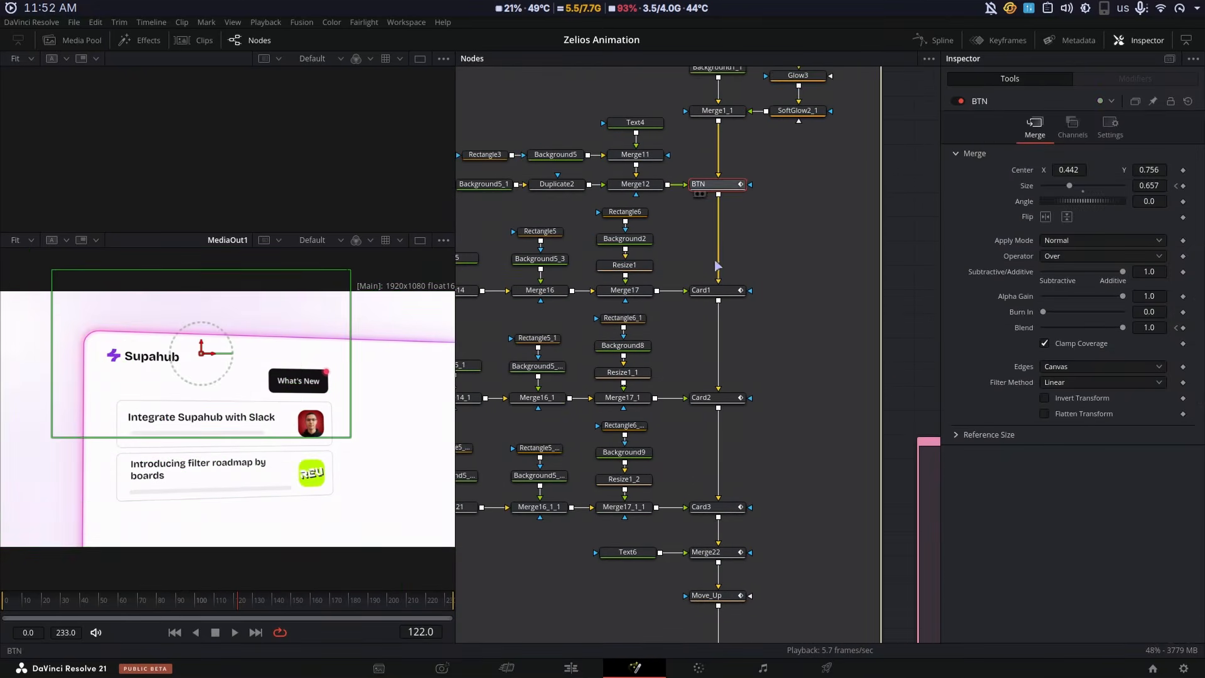
pyautogui.click(648, 186)
pyautogui.press('1')
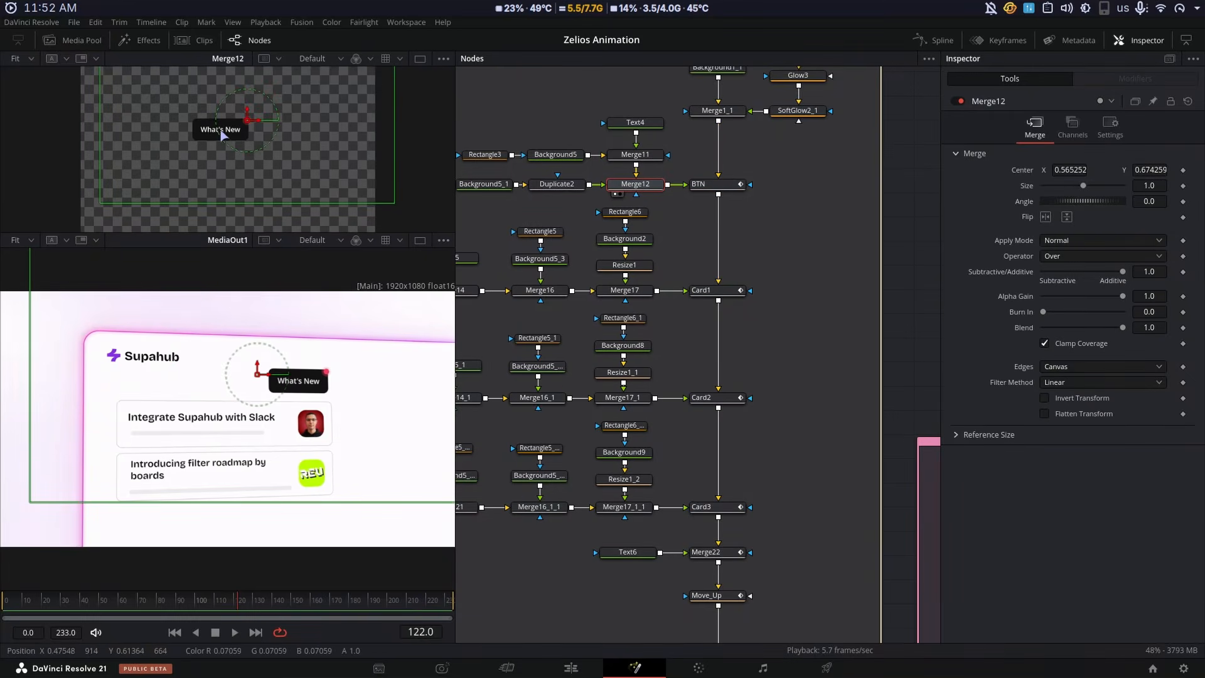
# View the Merge17 and Merge17_1 outputs feeding Card1 and Card2 in turn in the second viewer
pyautogui.moveTo(624, 290); pyautogui.dragTo(285, 167)
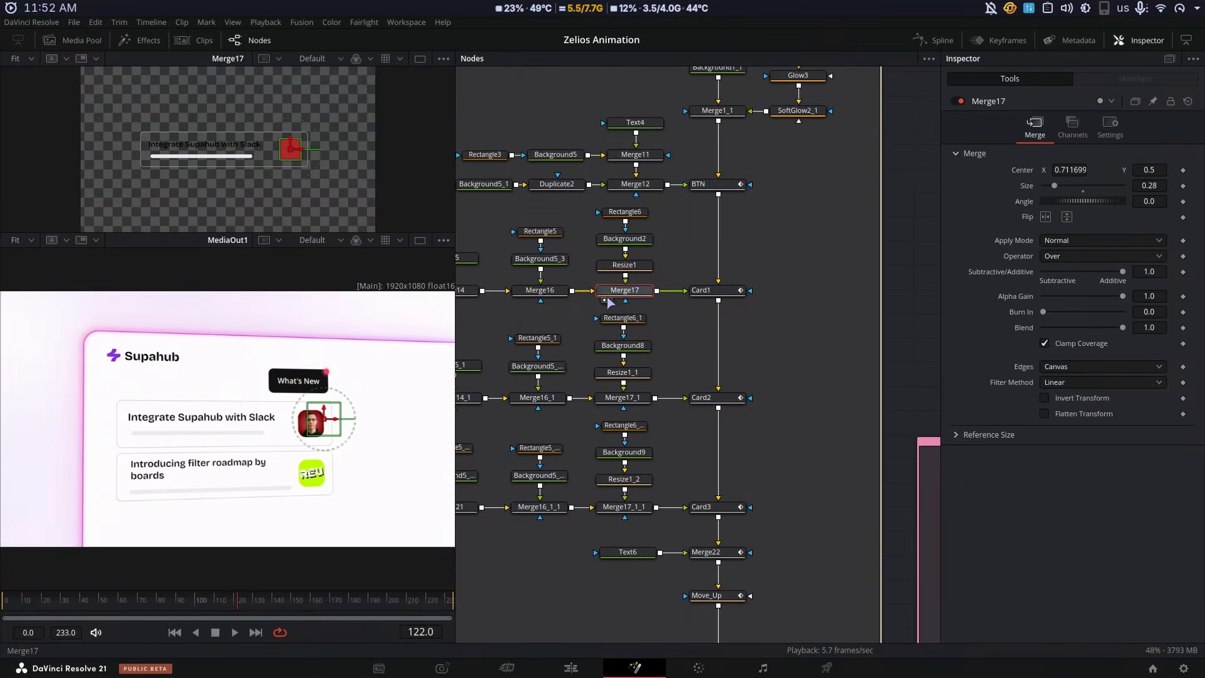
pyautogui.click(623, 397)
pyautogui.press('1')
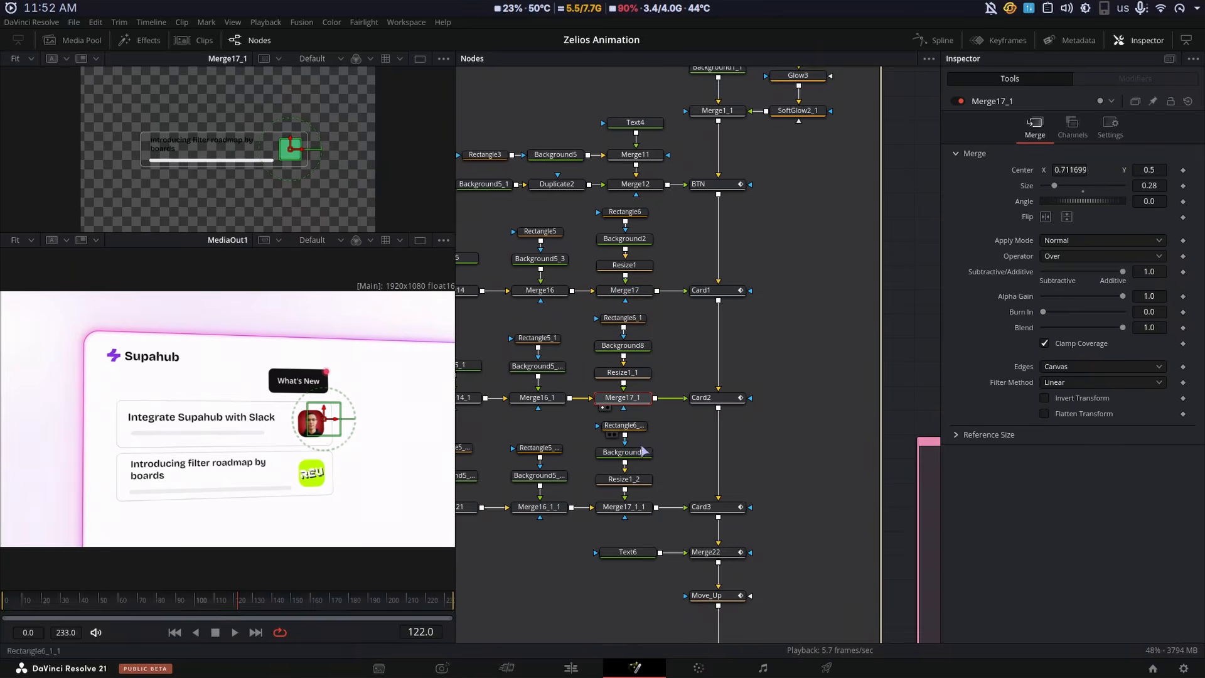
# View the Merge17_1_1 output feeding Card3 in the second viewer and scrub through the third card's appearance
pyautogui.click(639, 510)
pyautogui.press('1')
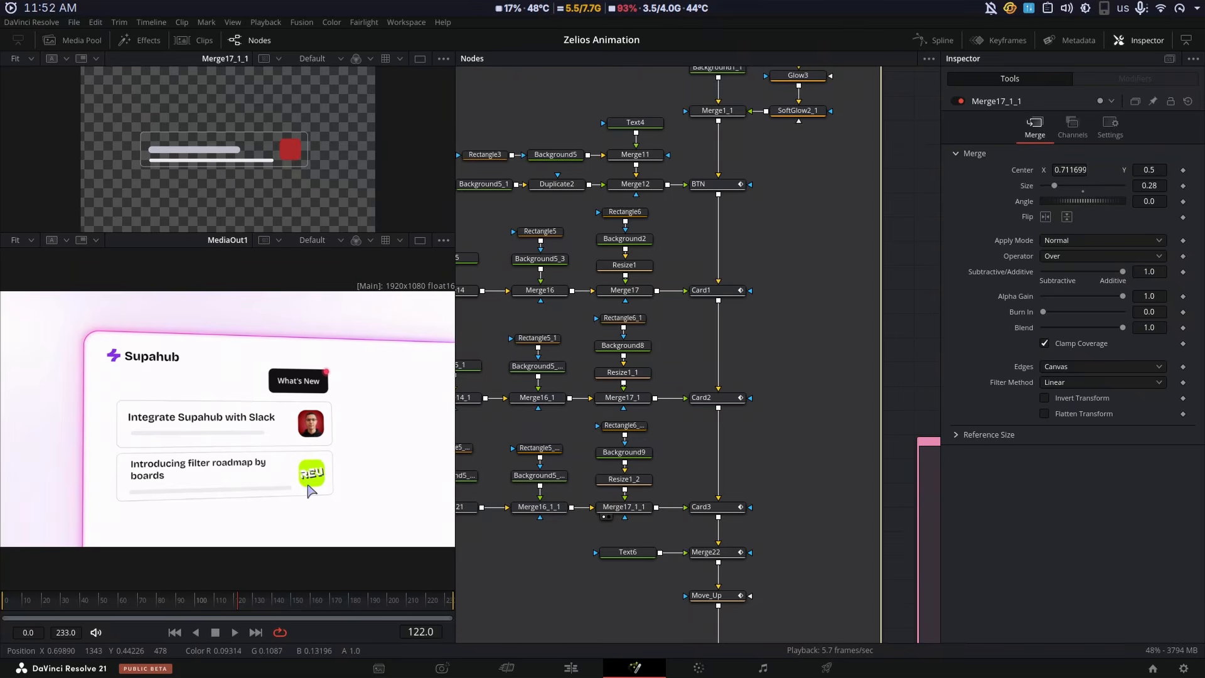
pyautogui.moveTo(243, 601); pyautogui.dragTo(271, 606)
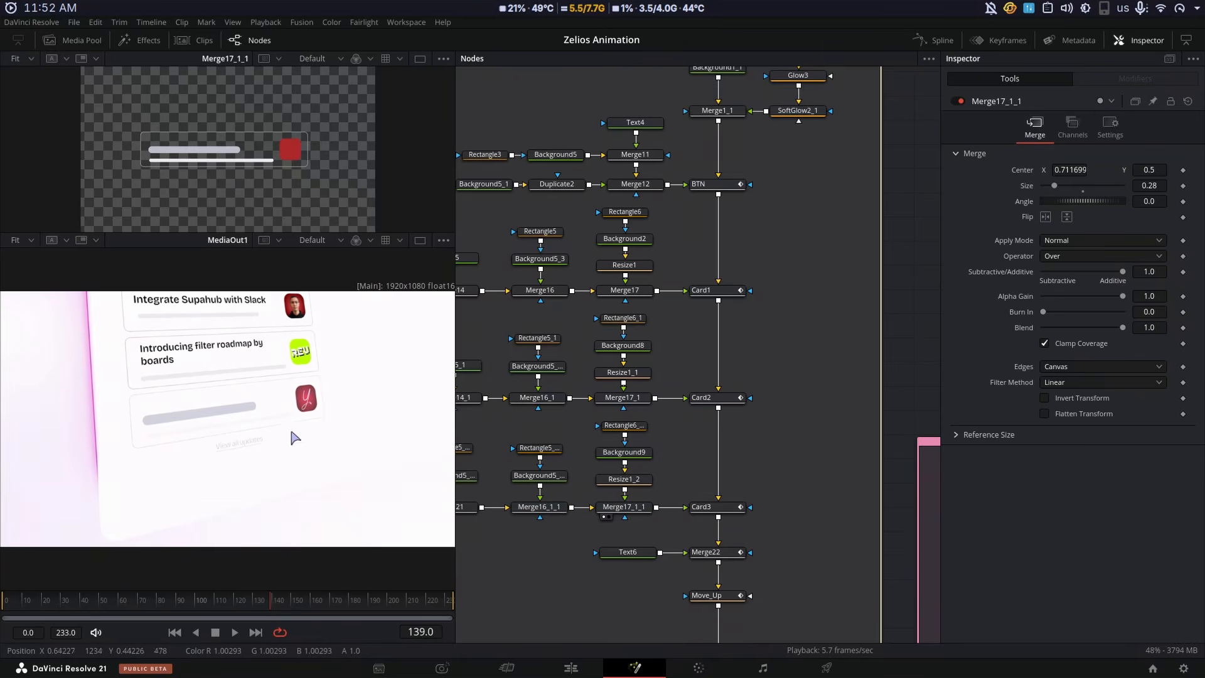
pyautogui.click(251, 600)
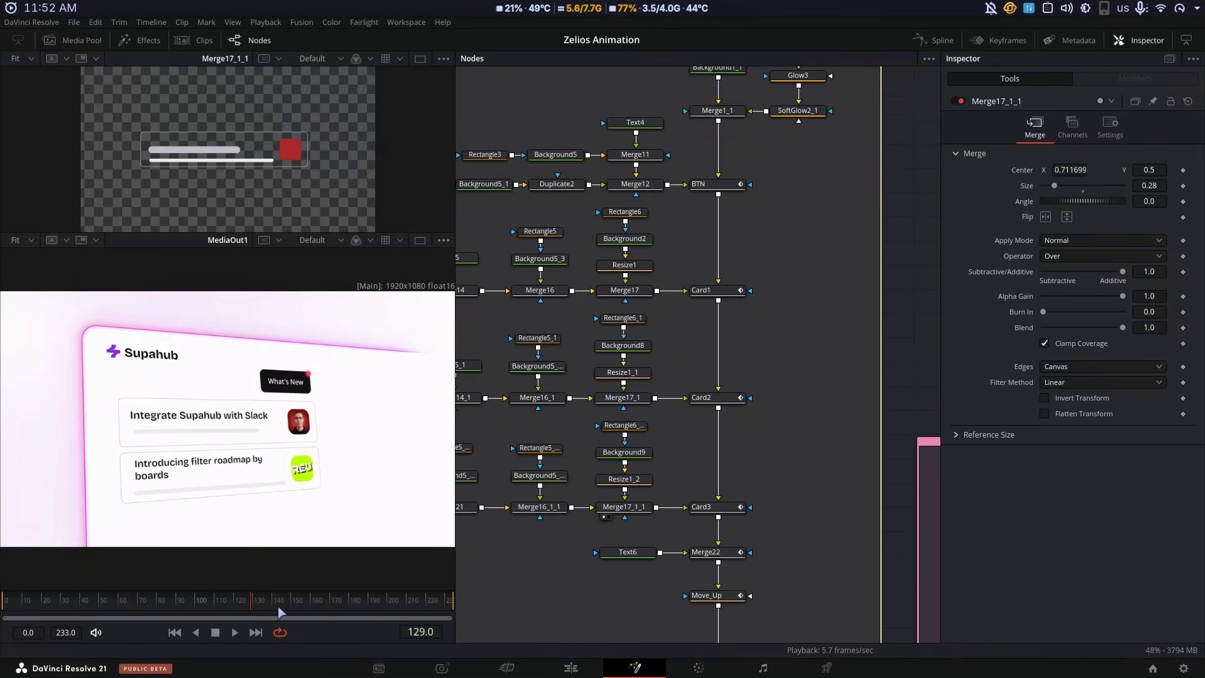
pyautogui.moveTo(252, 606); pyautogui.dragTo(261, 607)
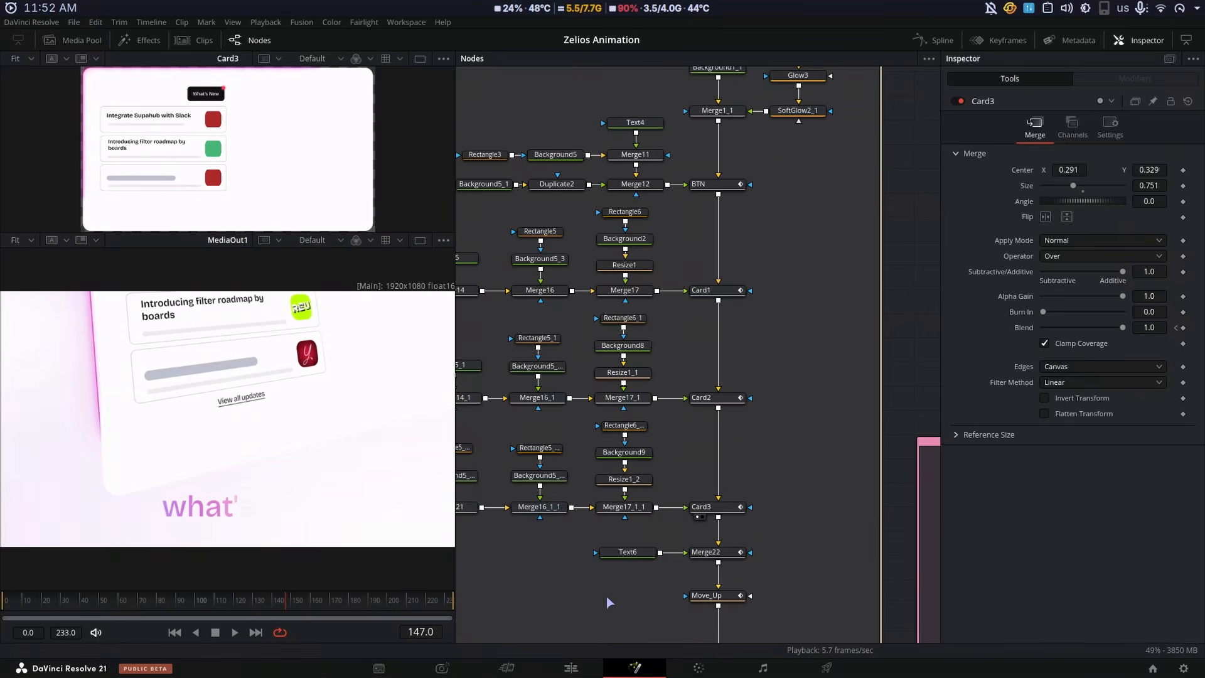
# Inspect the Text6 "View all updates" node and its shading elements 1 and 2
pyautogui.click(647, 553)
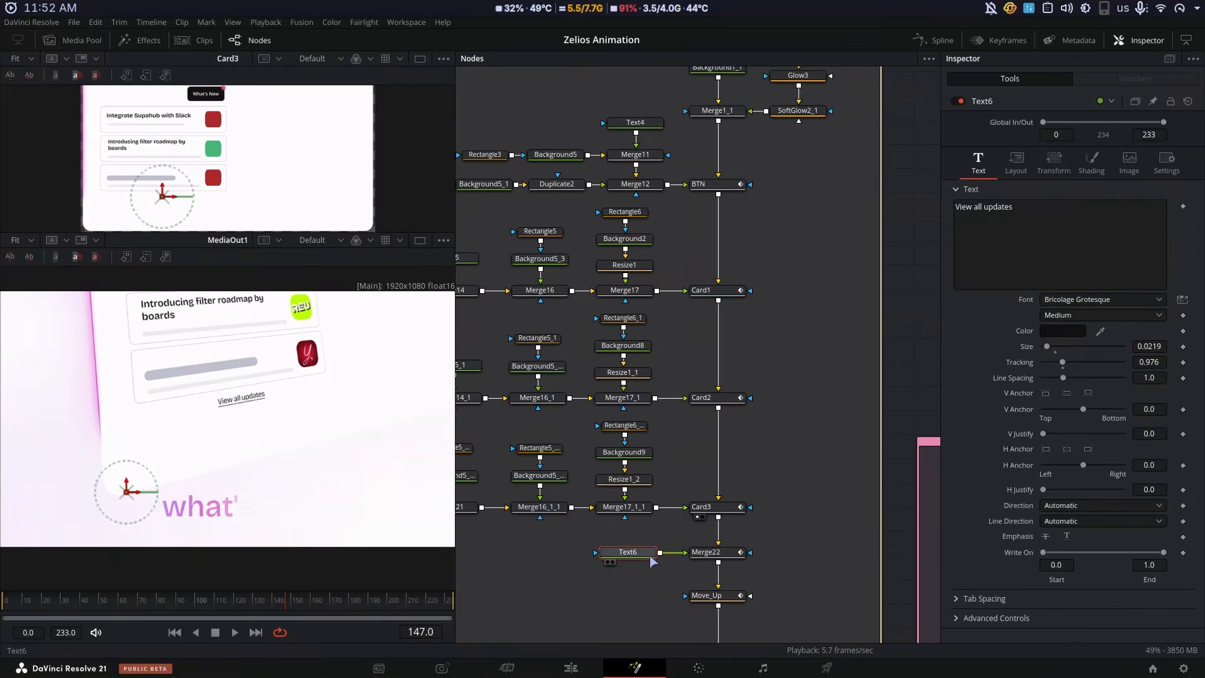
pyautogui.click(1090, 164)
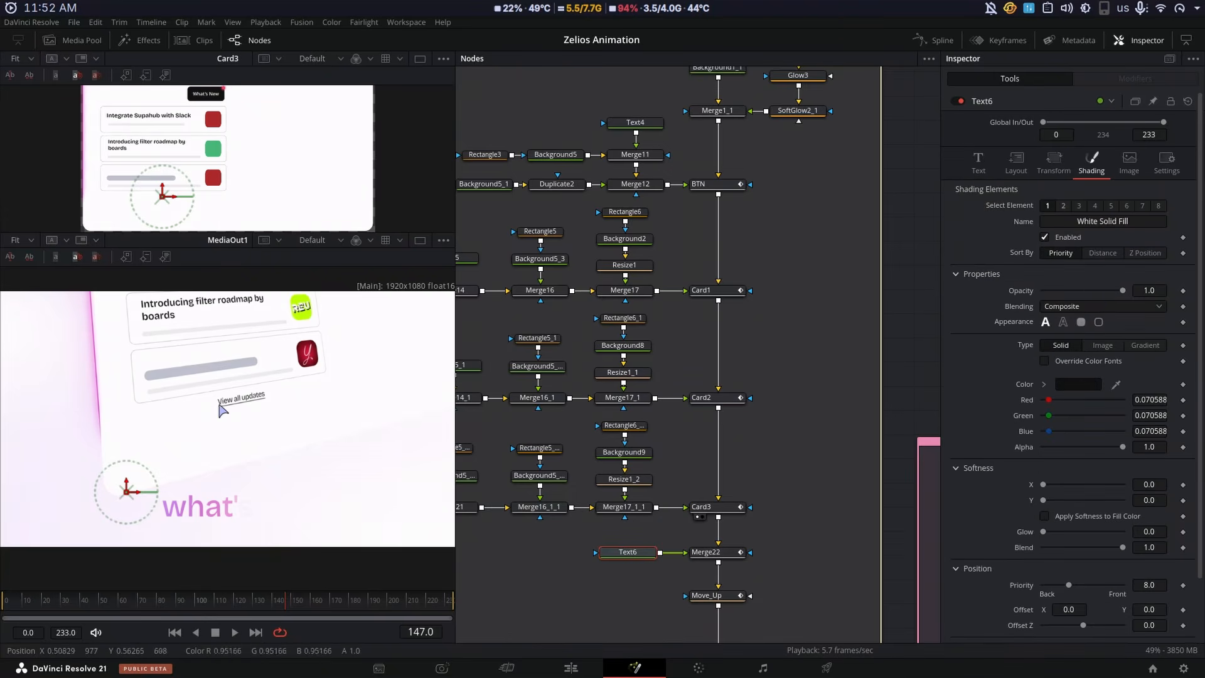
pyautogui.click(1063, 206)
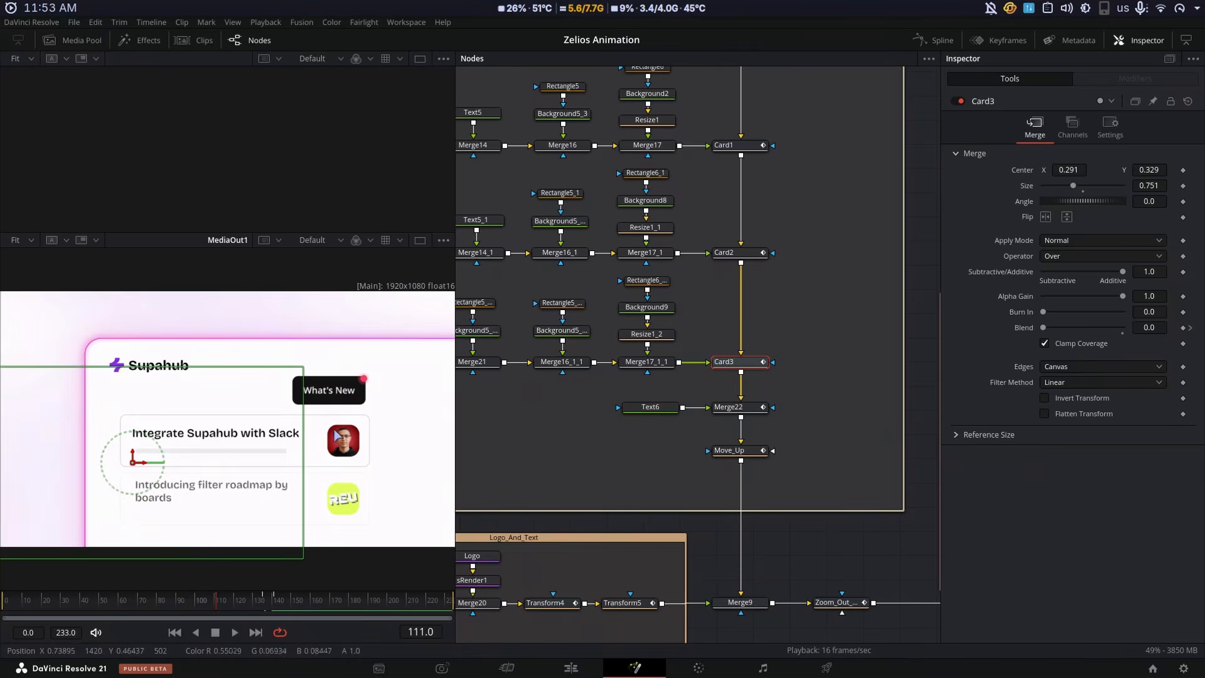
# Clear the node selection and replay the interface card animation up to frame 144
pyautogui.moveTo(647, 622); pyautogui.dragTo(682, 542)
pyautogui.moveTo(739, 465); pyautogui.dragTo(689, 548)
pyautogui.press('space')
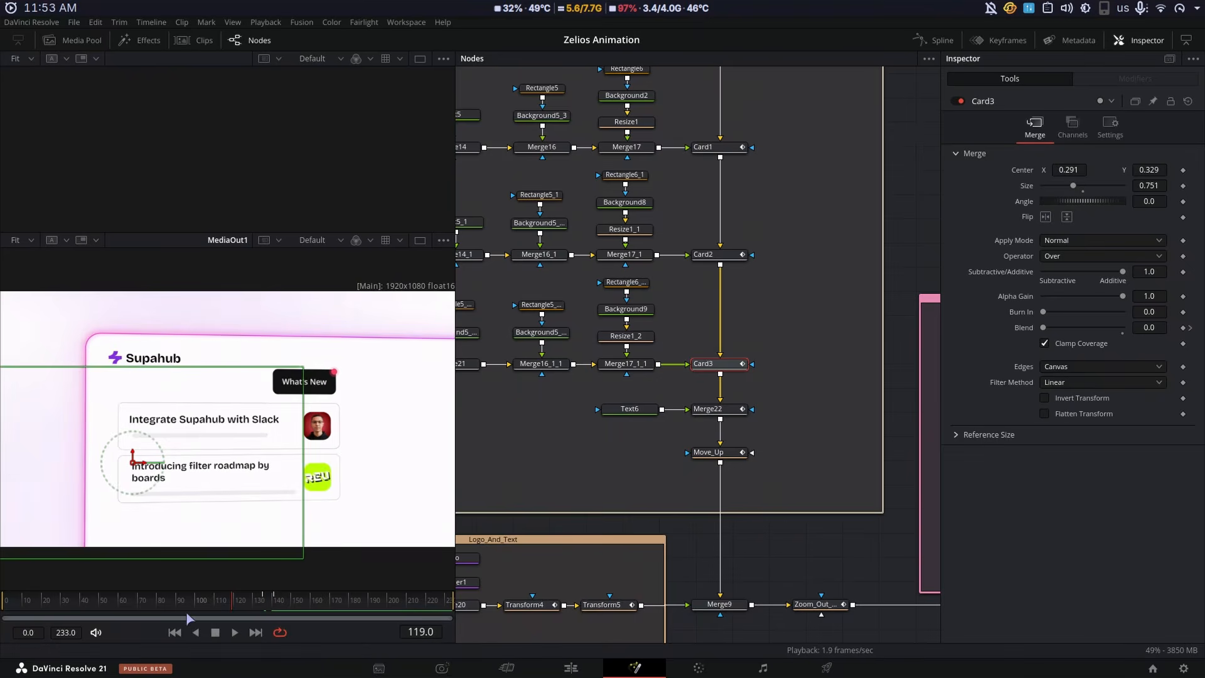
pyautogui.click(195, 599)
pyautogui.click(166, 601)
pyautogui.press('space')
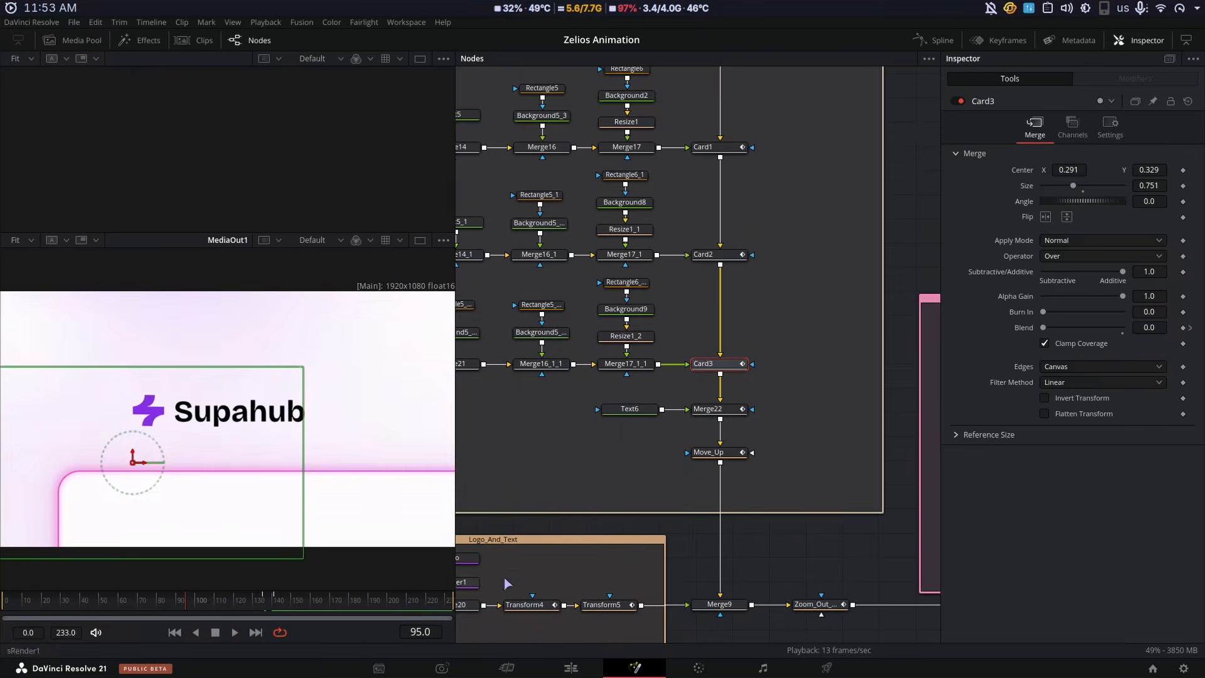
pyautogui.click(684, 543)
pyautogui.press('space')
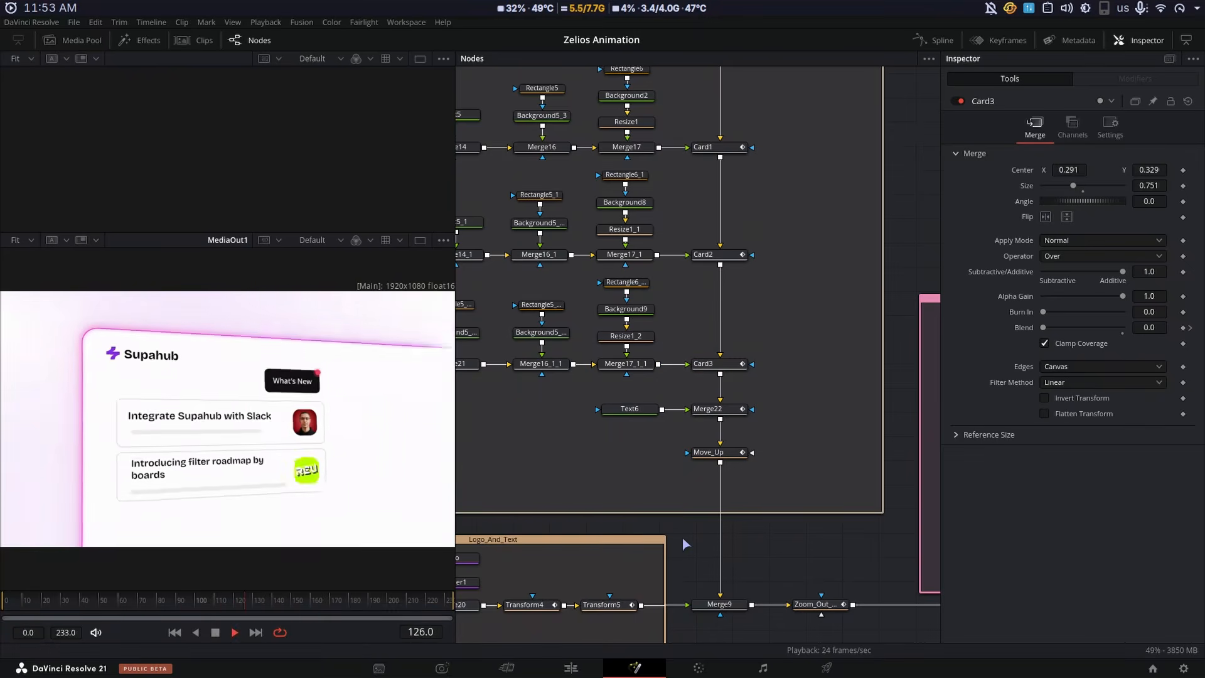
pyautogui.press('space')
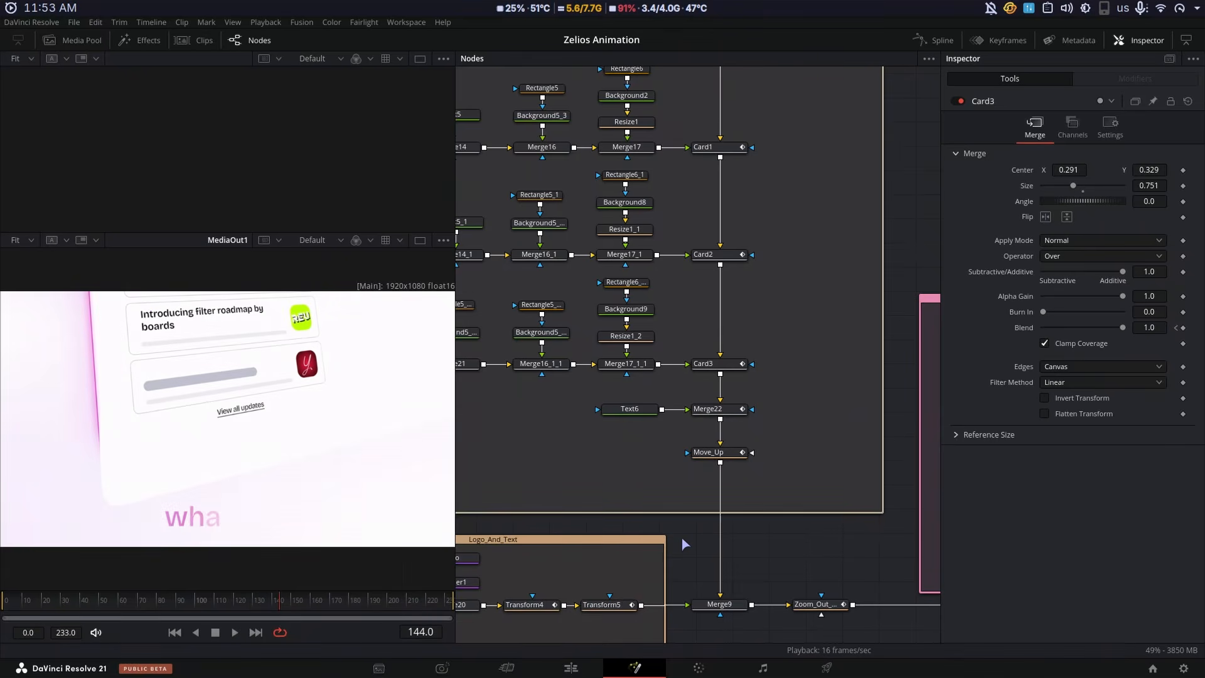
# Inspect the Move_Up transform and play the interface card's upward move from frame 89
pyautogui.click(727, 453)
pyautogui.moveTo(236, 603); pyautogui.dragTo(175, 603)
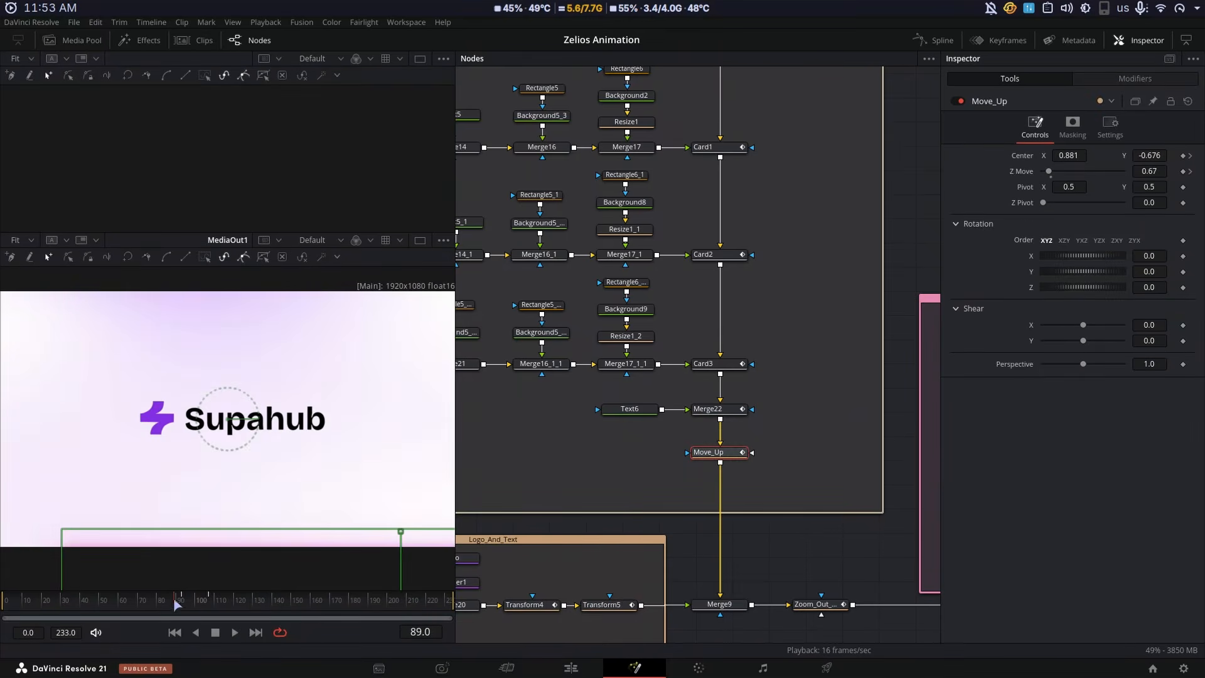
pyautogui.press('space')
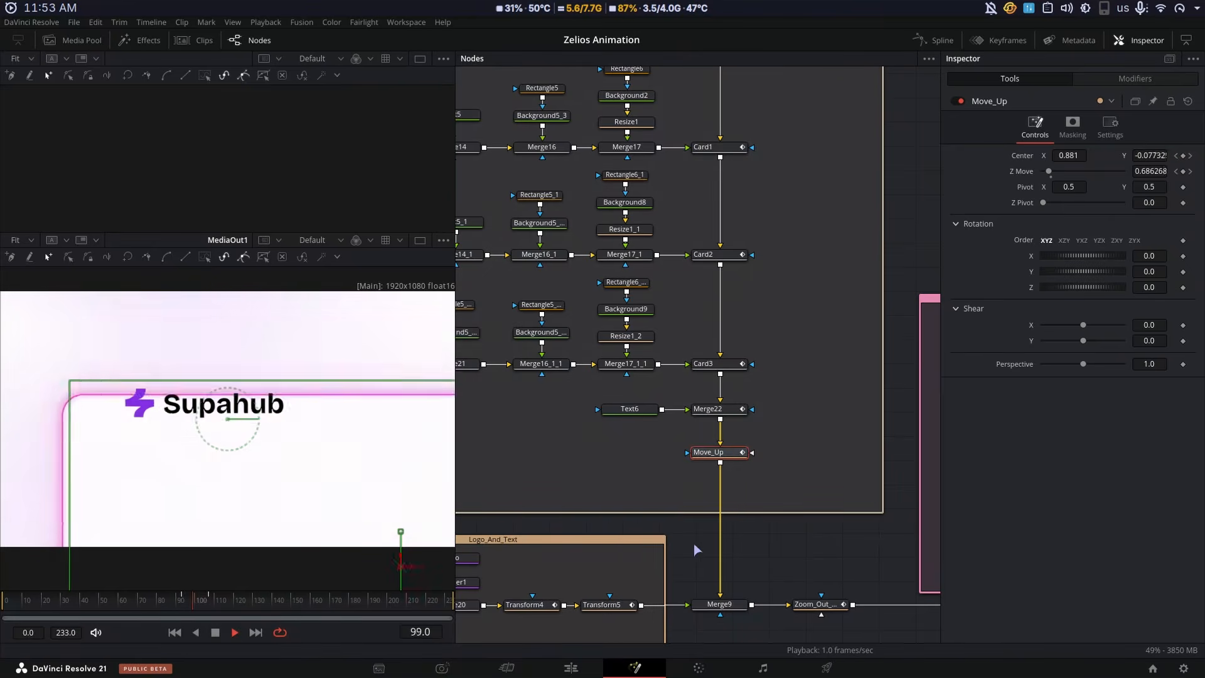
# Inspect the Zoom_Out_And_Rotation transform and play back the card's zoom and rotation
pyautogui.moveTo(784, 570); pyautogui.dragTo(650, 413)
pyautogui.click(686, 447)
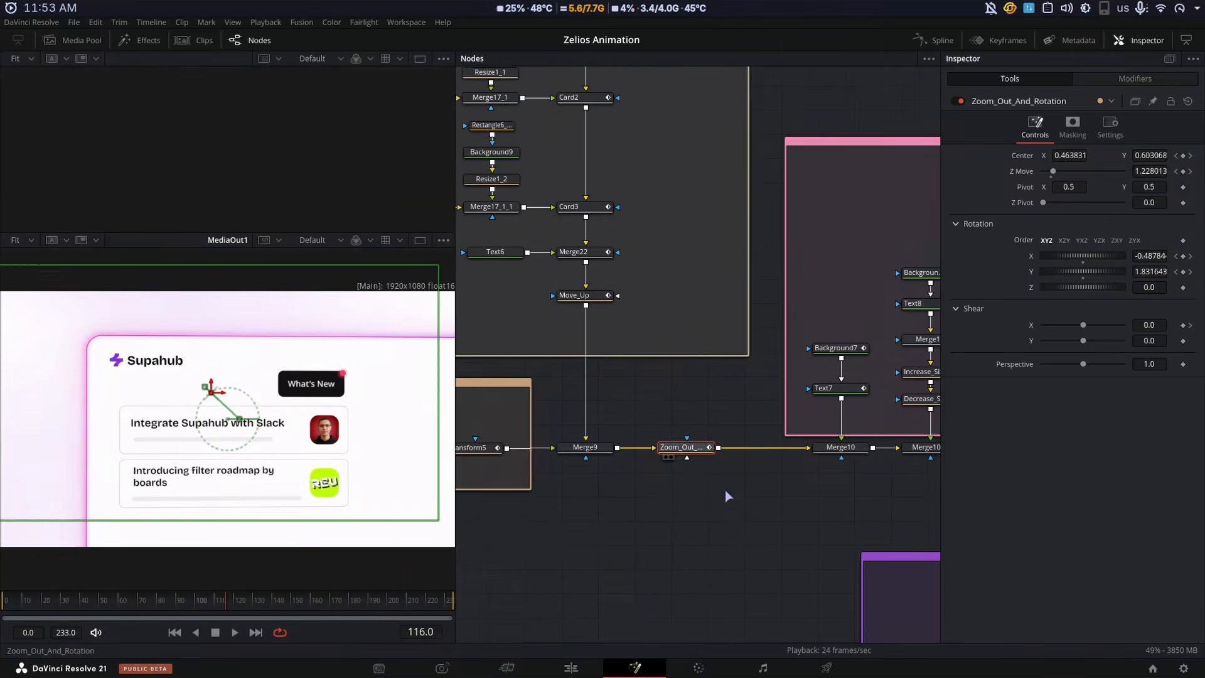
pyautogui.moveTo(725, 489); pyautogui.dragTo(679, 443)
pyautogui.press('space')
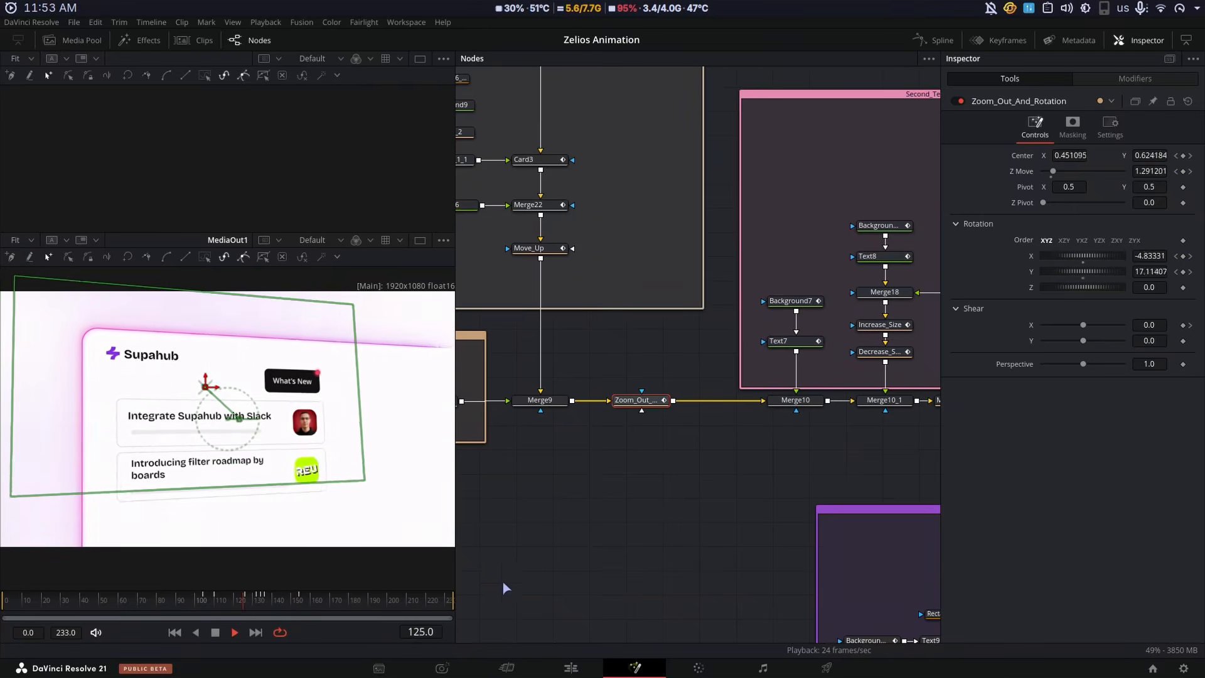
pyautogui.press('space')
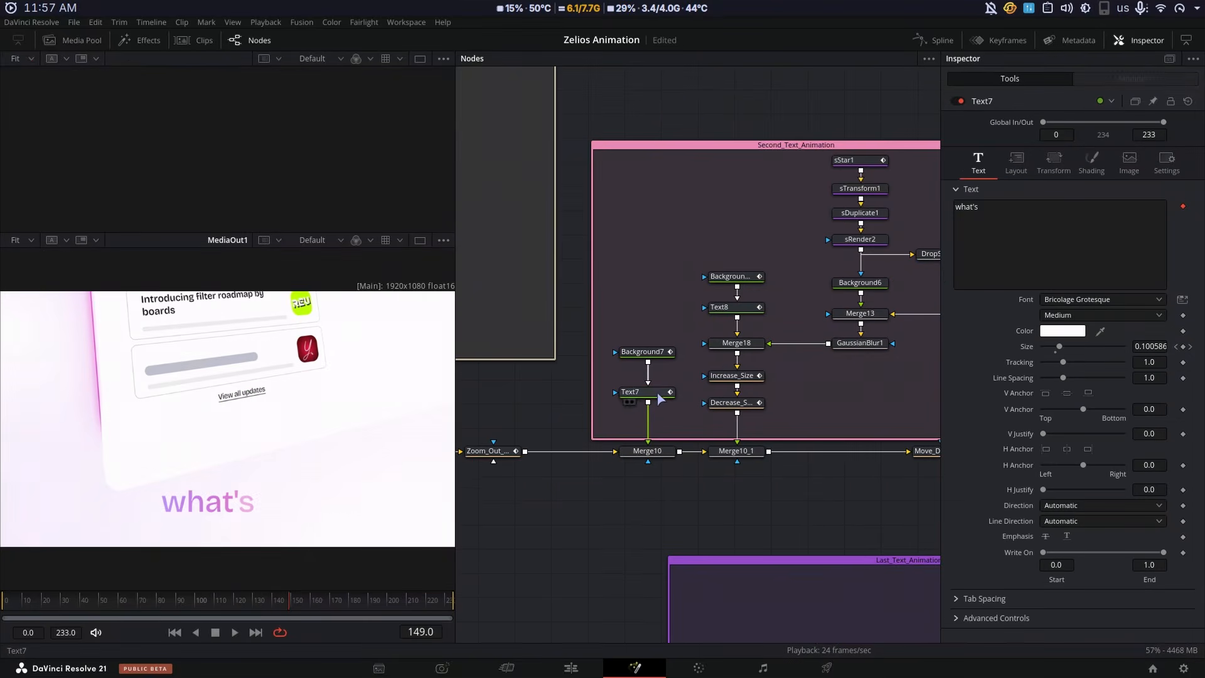
# Inspect the Text7 "what's" node in Second_Text_Animation and replay its animated size, returning to frame 145
pyautogui.click(658, 395)
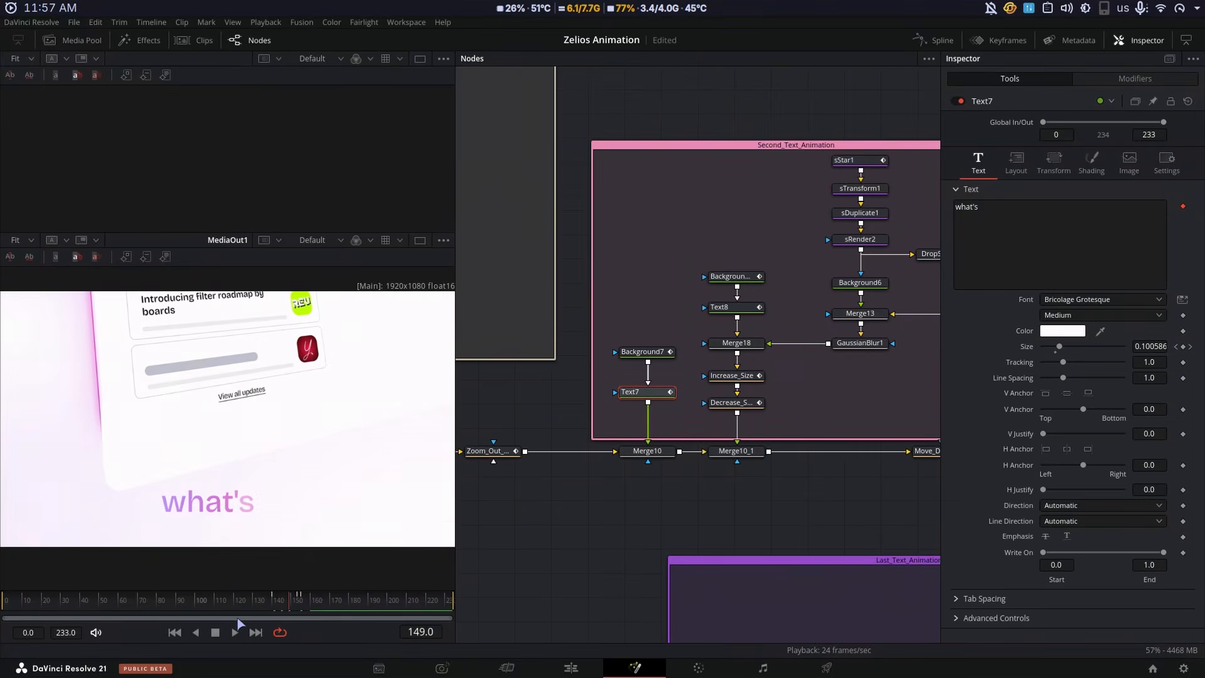
pyautogui.click(260, 604)
pyautogui.press('space')
pyautogui.press('space')
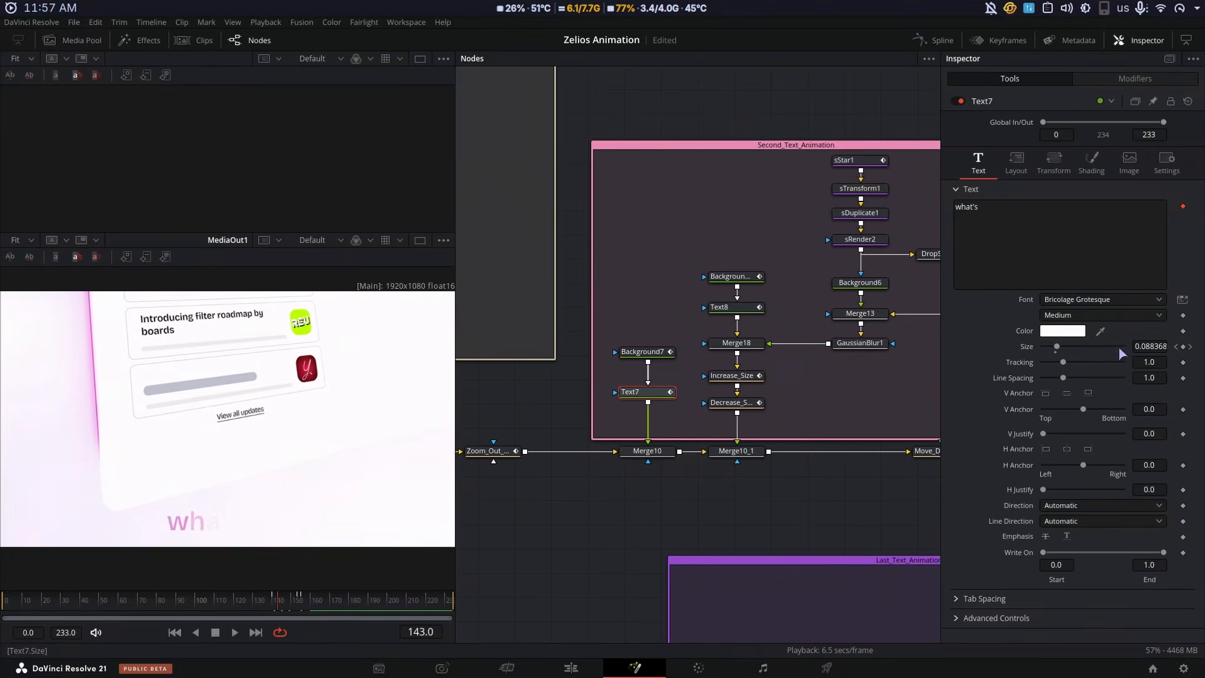
pyautogui.press('space')
pyautogui.press('space')
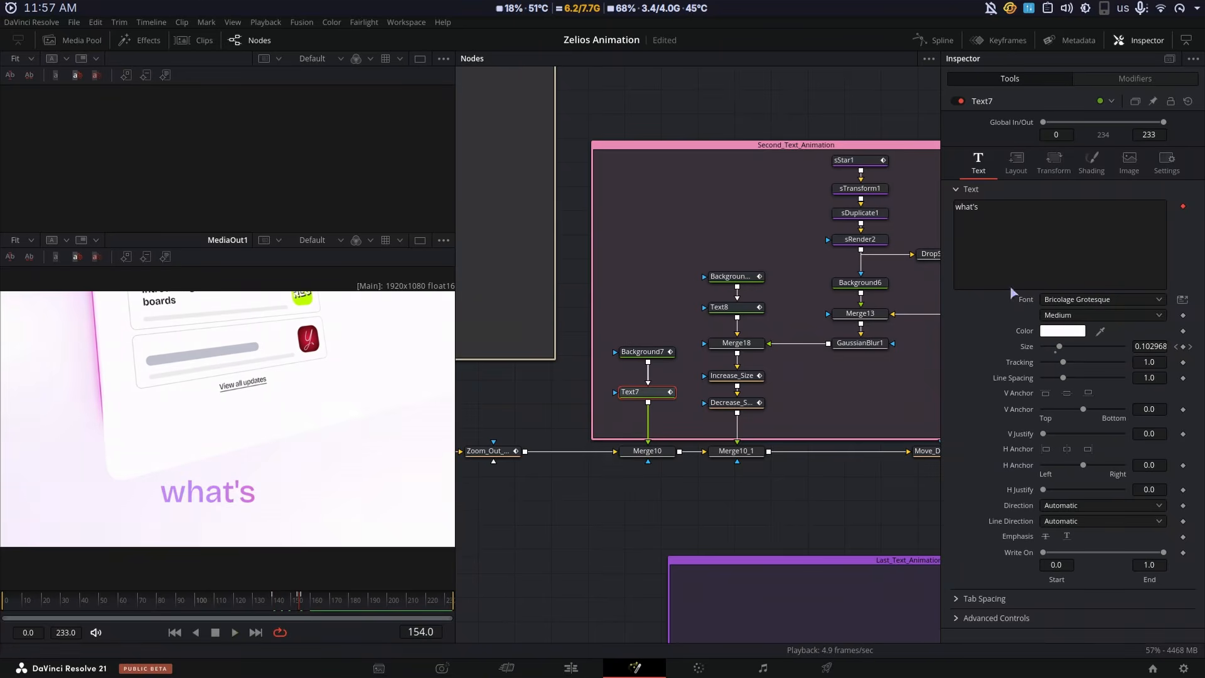
pyautogui.click(287, 599)
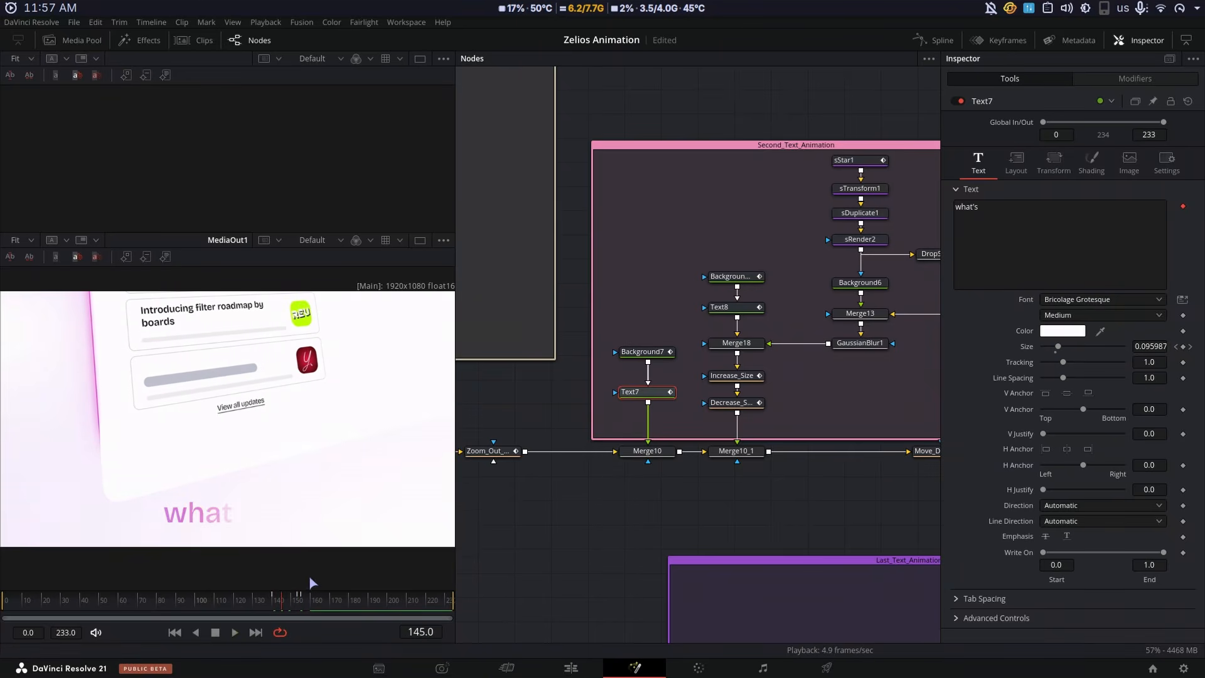
# Check Text7's Follower2 modifier and the gradient settings of the Background7 node feeding it
pyautogui.click(1139, 78)
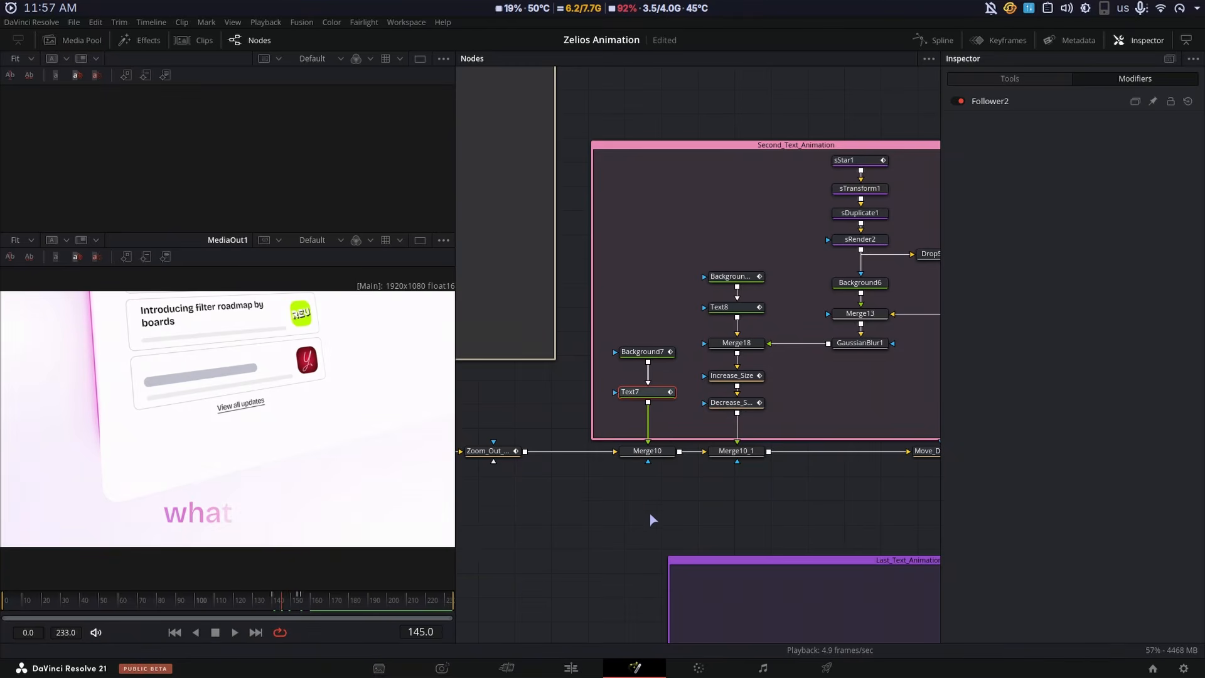
pyautogui.click(669, 350)
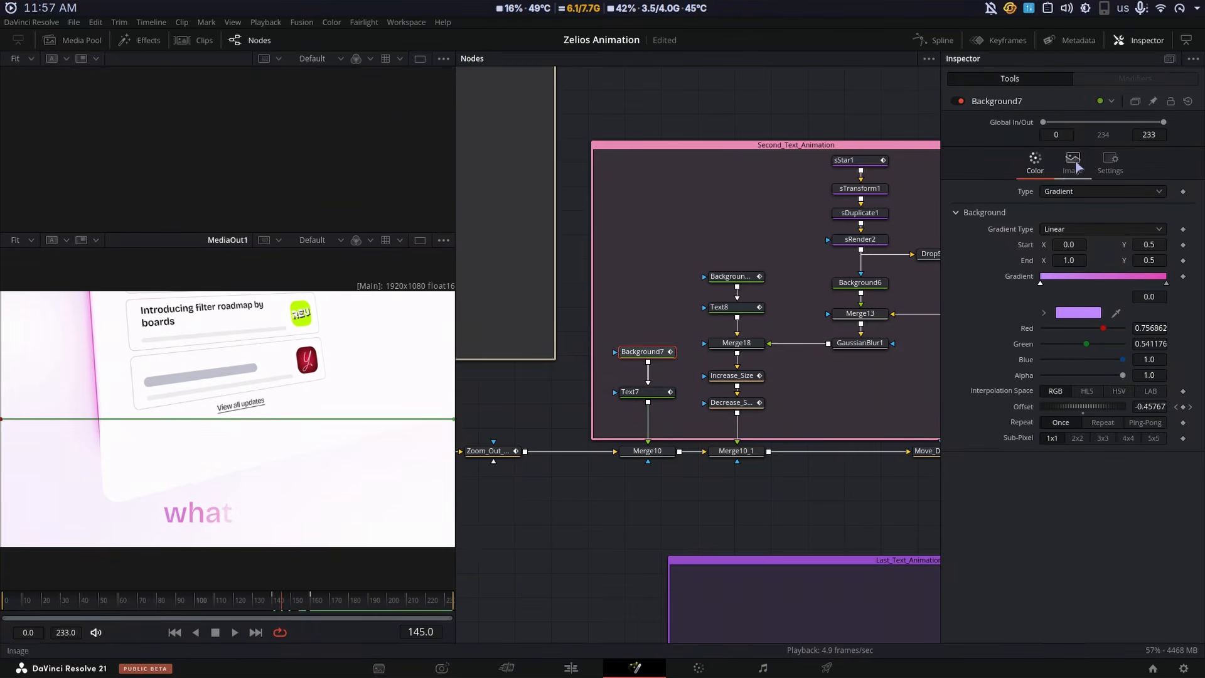
pyautogui.click(674, 393)
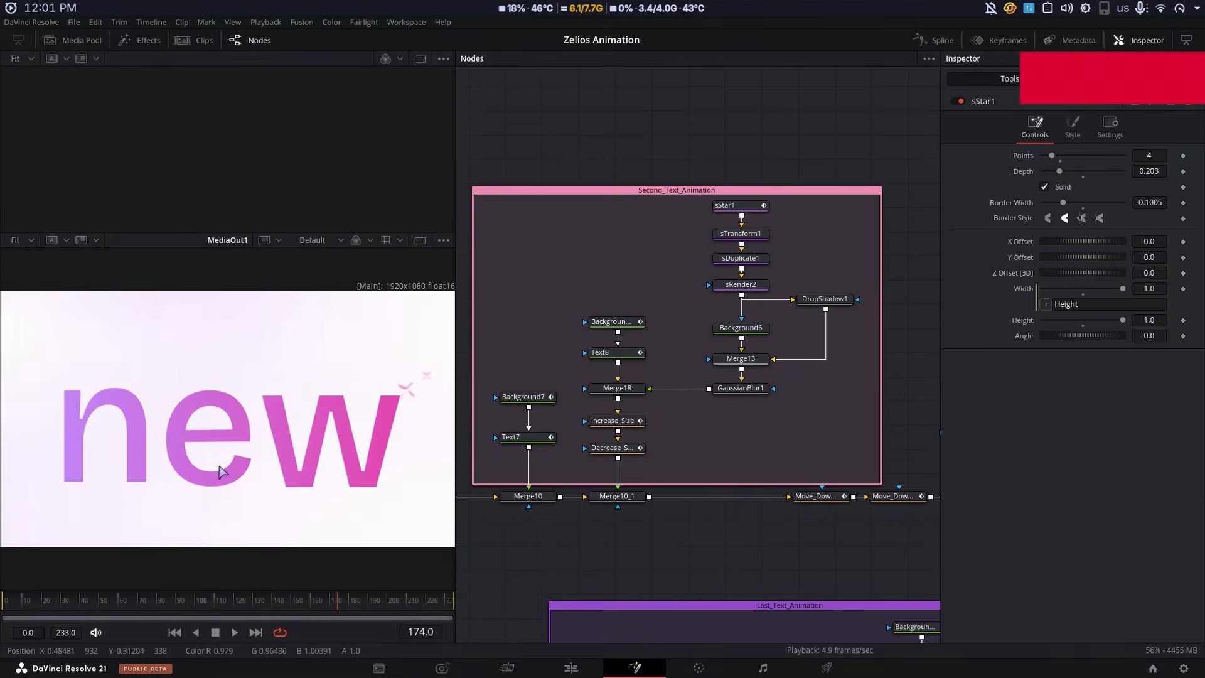
# Scrub back to frame 167, view the Merge18 output in the second viewer, and inspect the Text8 "new" settings
pyautogui.moveTo(333, 605)
pyautogui.mouseDown()
pyautogui.moveTo(300, 605)
pyautogui.moveTo(324, 605)
pyautogui.mouseUp()
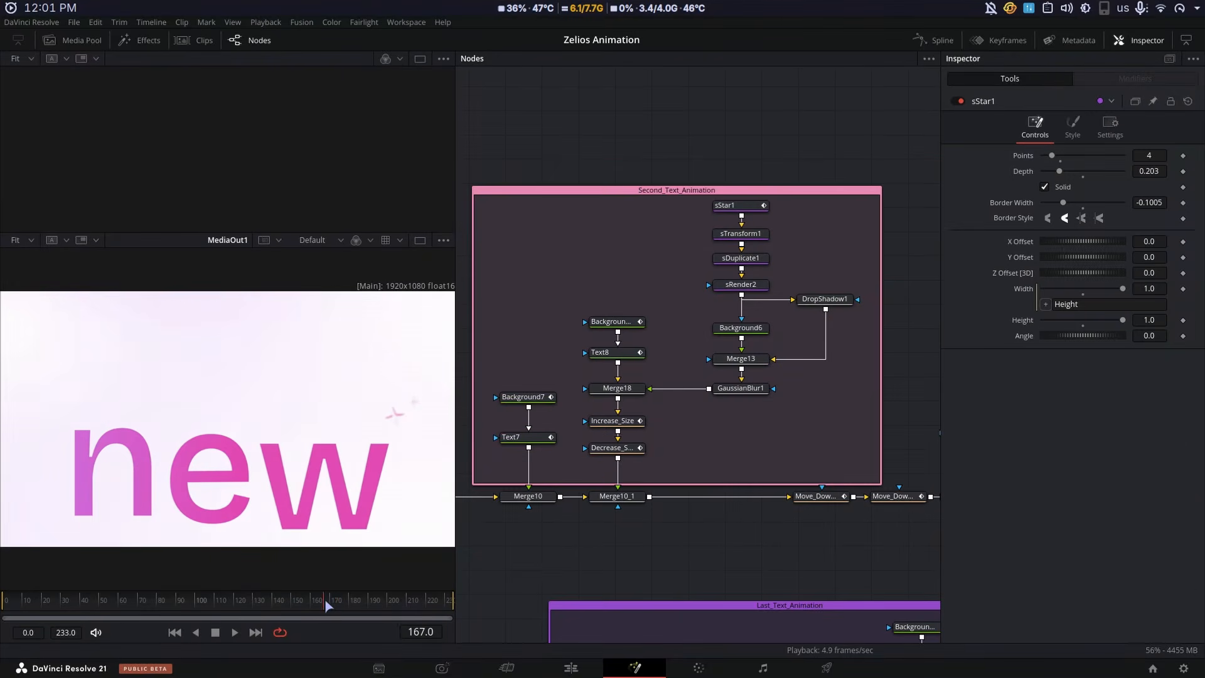
pyautogui.click(632, 355)
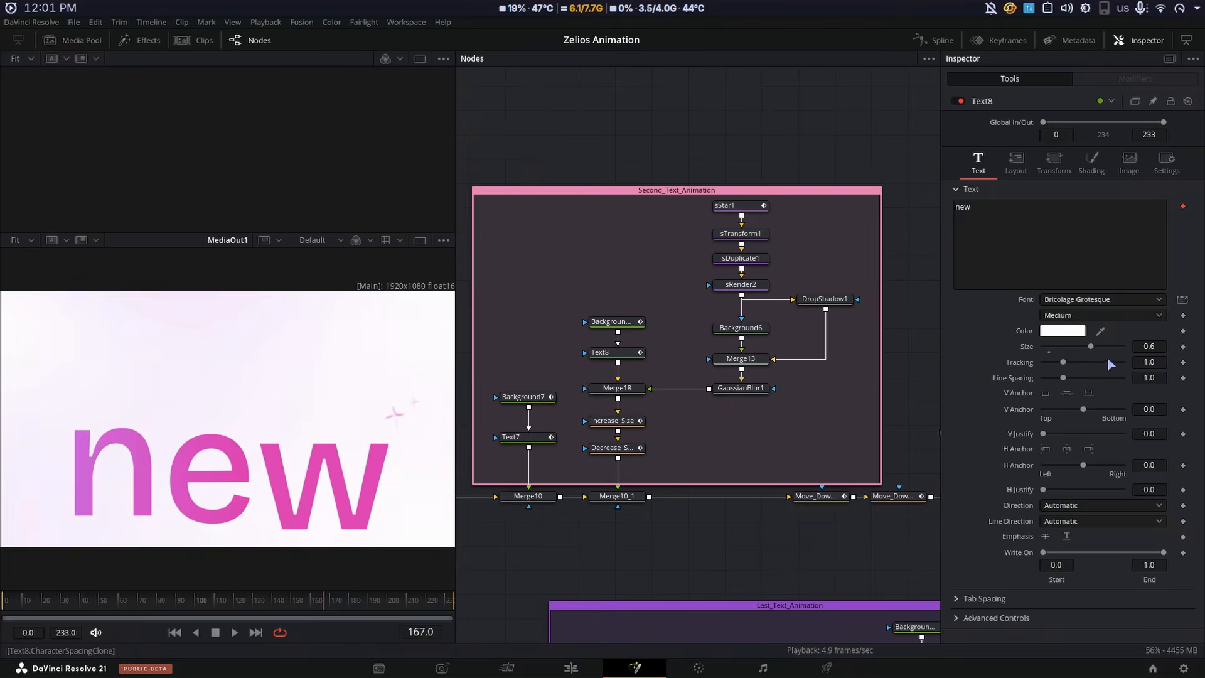
pyautogui.click(635, 392)
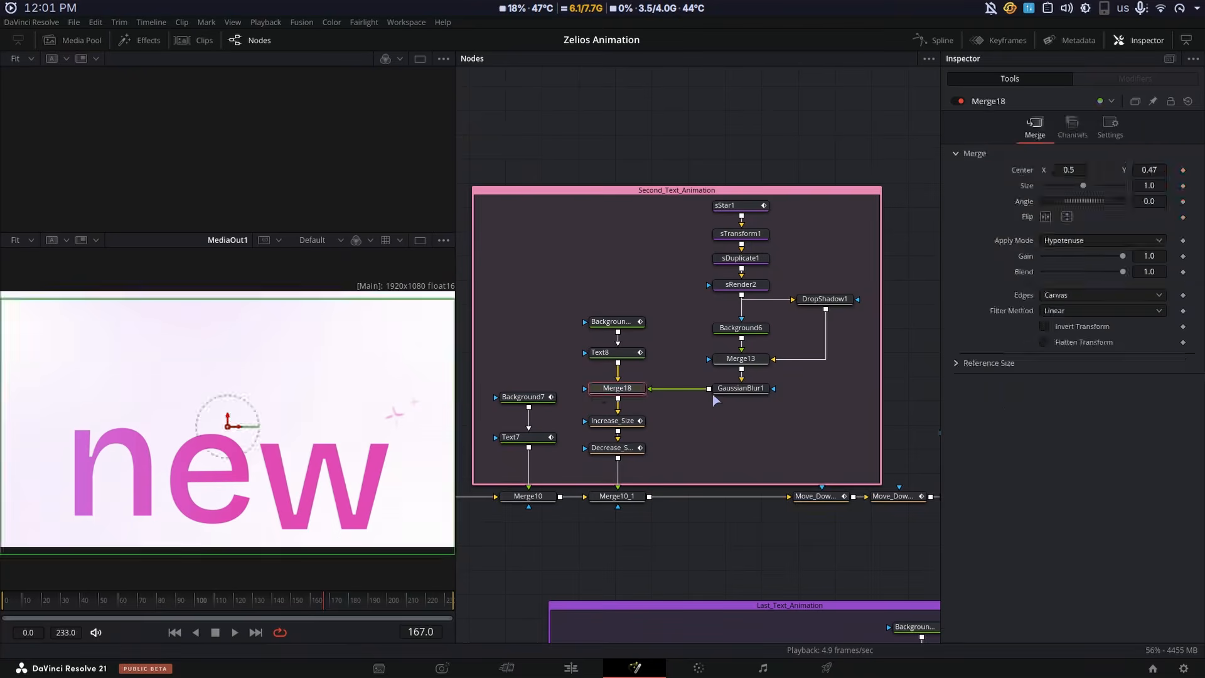
pyautogui.press('1')
pyautogui.click(637, 353)
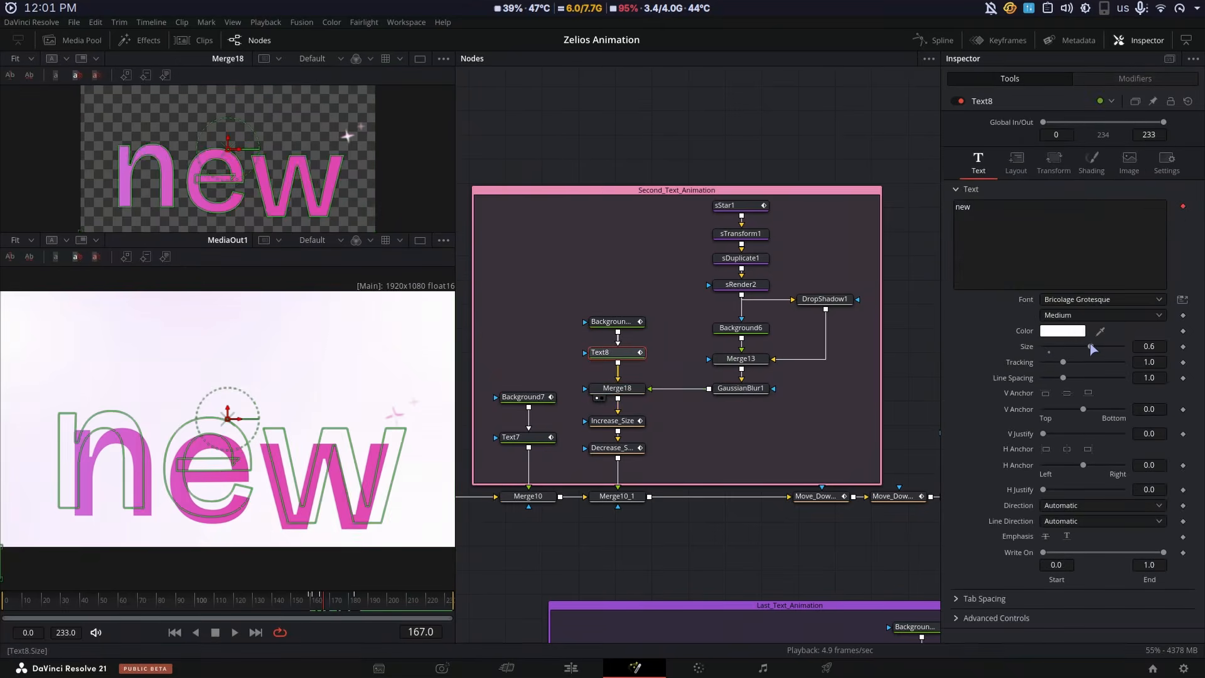
# Clear the Text8 selection, inspect the Increase_Size transform, and scrub its size animation back to frame 161
pyautogui.click(768, 517)
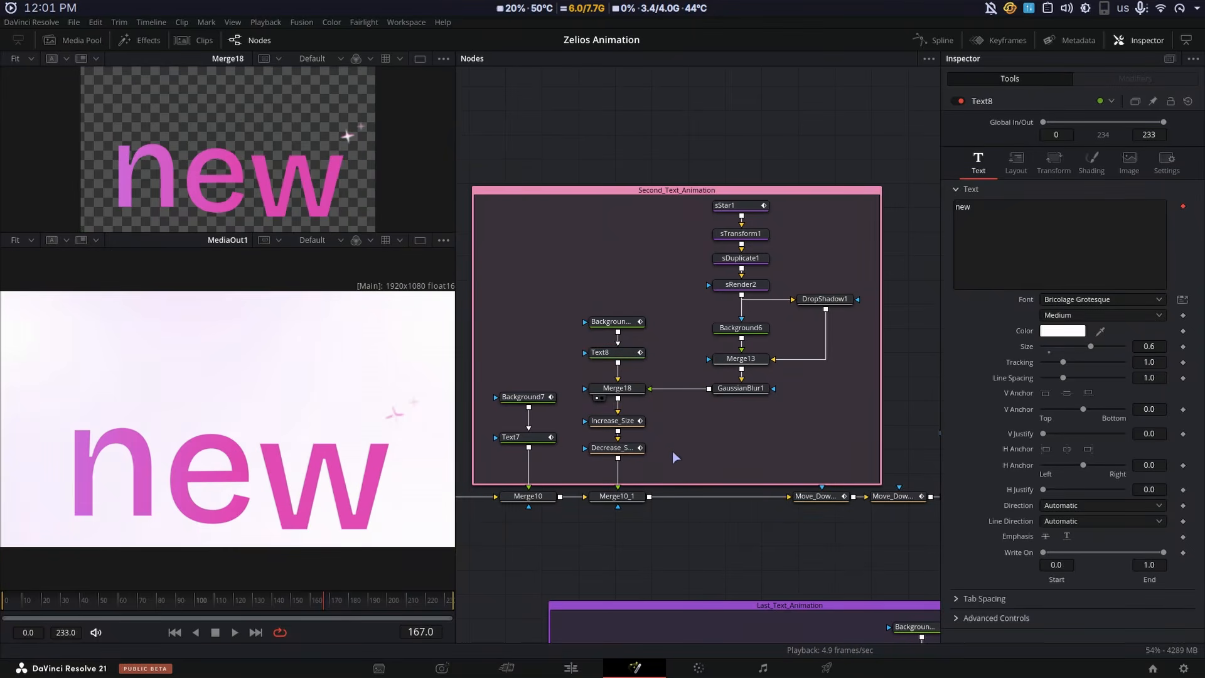
pyautogui.click(638, 427)
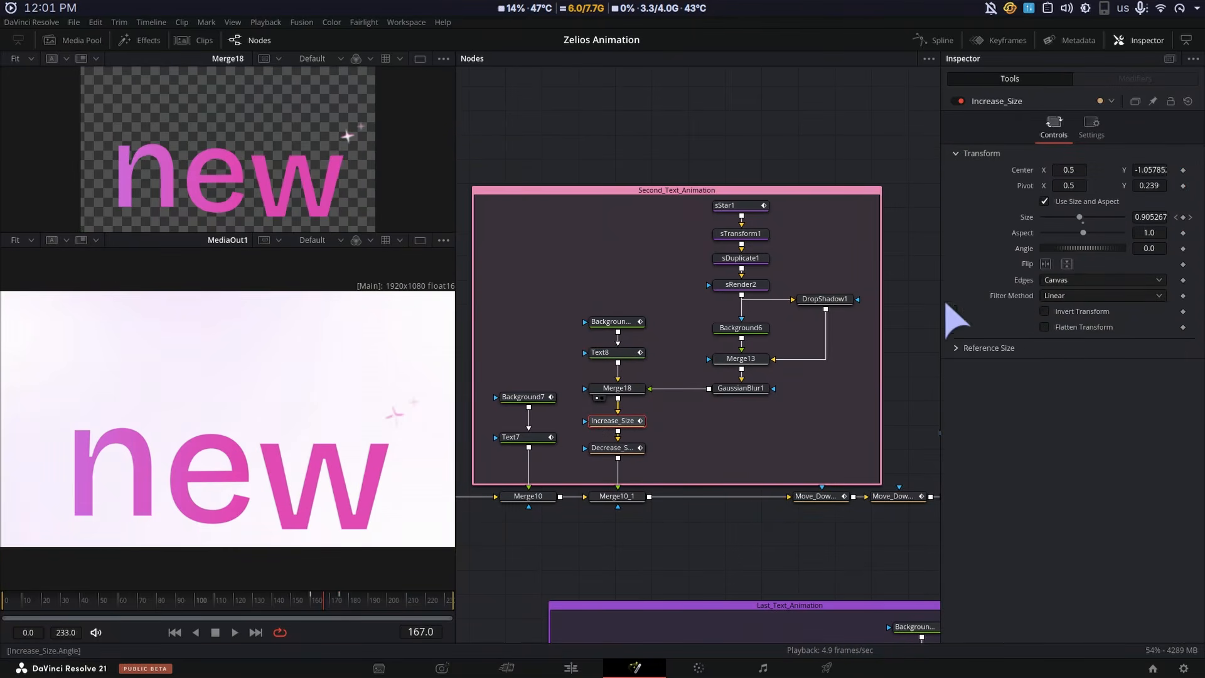
pyautogui.moveTo(318, 604); pyautogui.dragTo(312, 605)
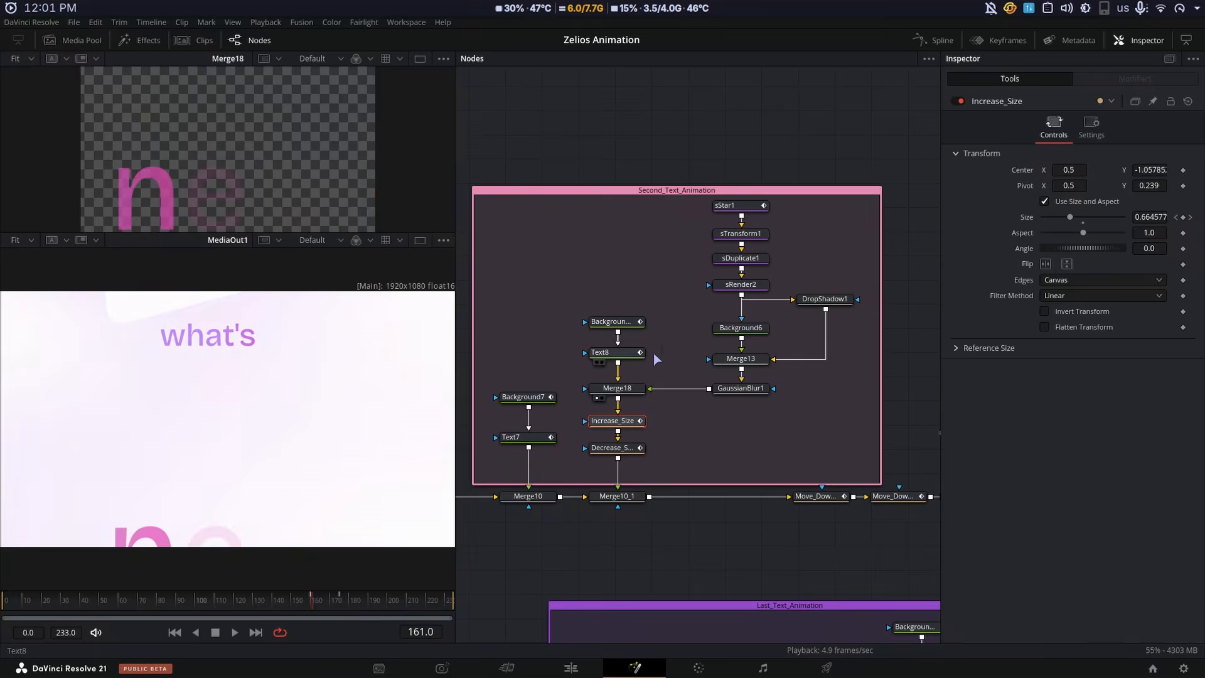
# Examine Text8's Animation modifier transform and Opacity modifier shading, and clear the selection
pyautogui.click(611, 352)
pyautogui.click(1174, 82)
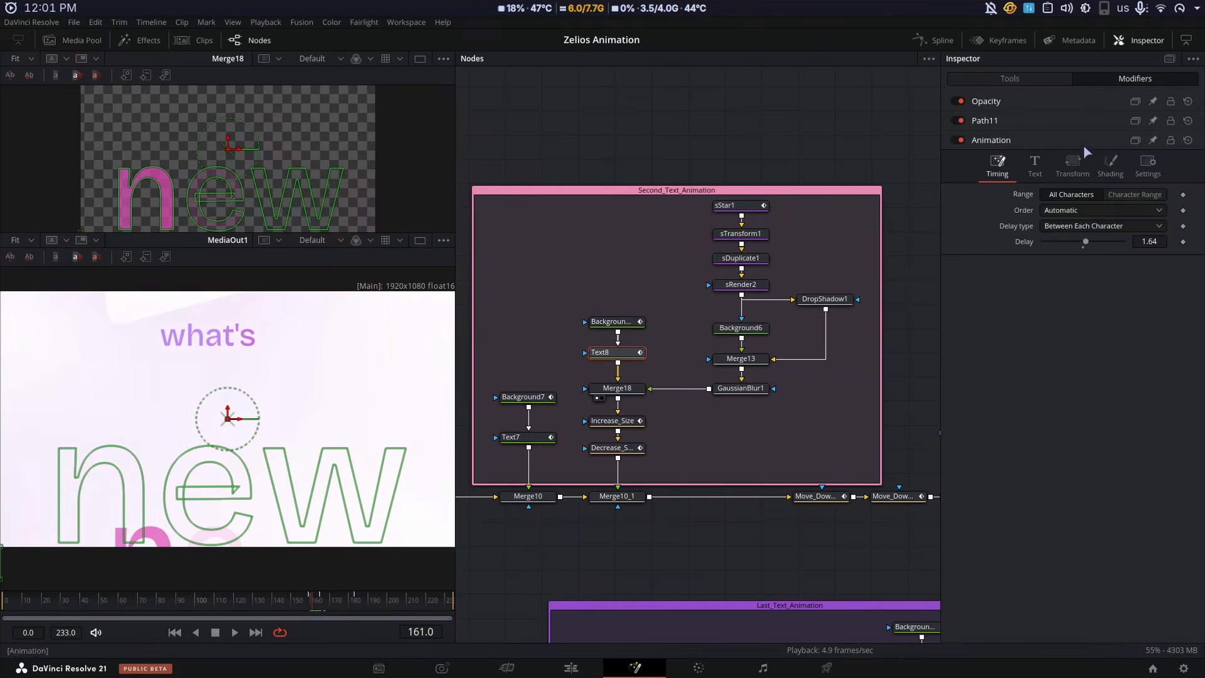
pyautogui.click(1074, 164)
pyautogui.click(1022, 100)
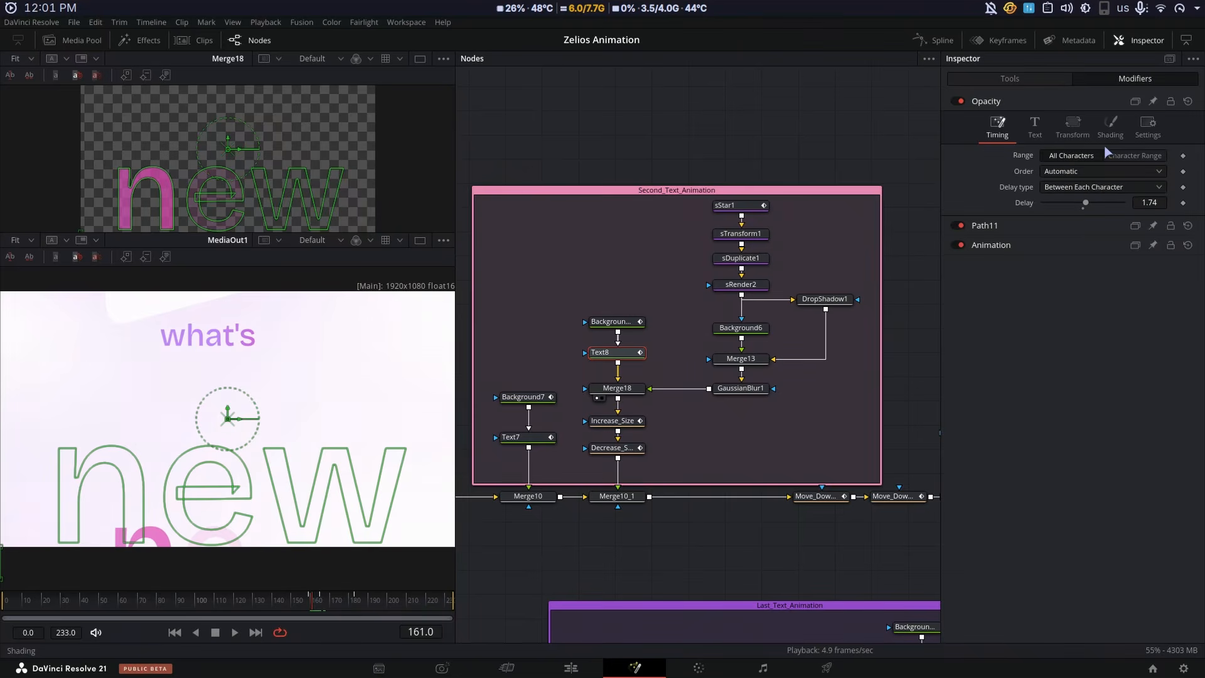
pyautogui.click(1109, 128)
pyautogui.click(661, 538)
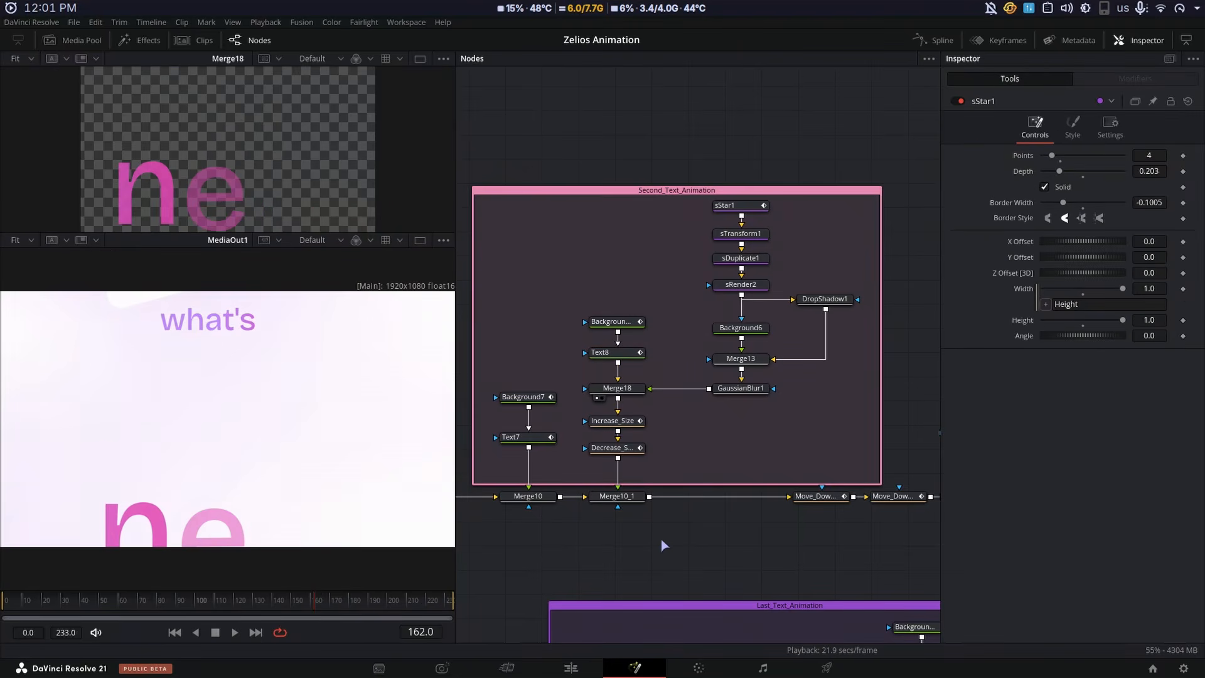
# View the sStar1 and sTransform1 outputs in turn in the second viewer
pyautogui.press('1')
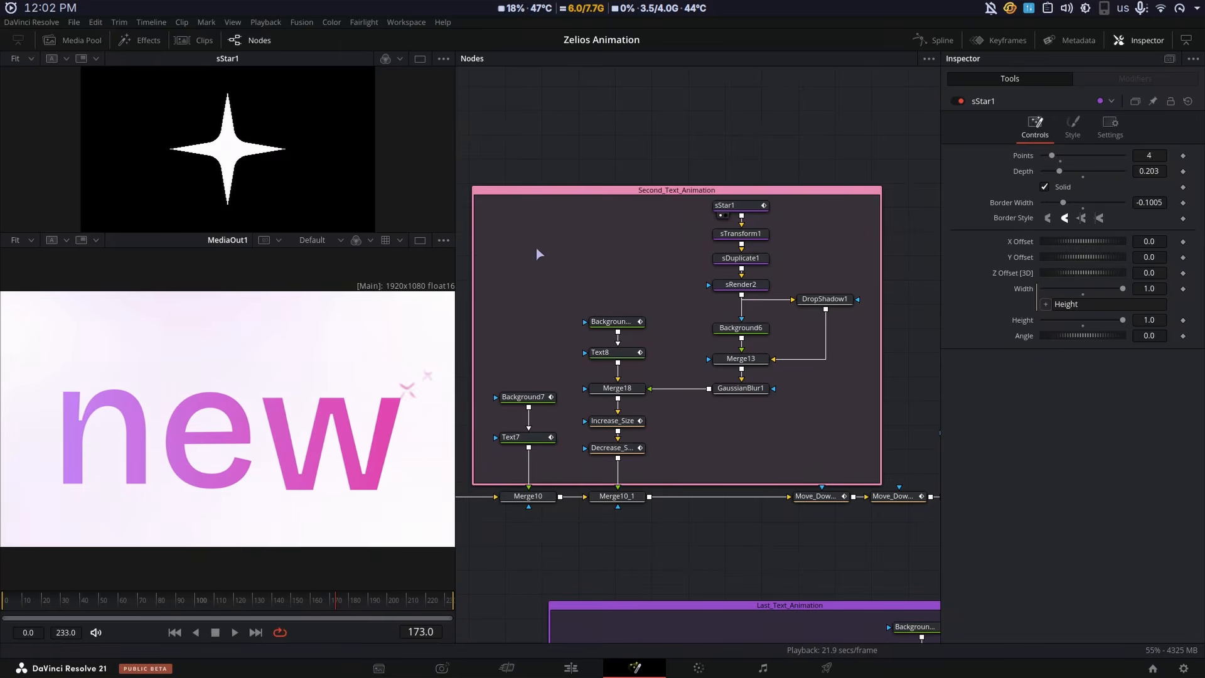
pyautogui.click(756, 238)
pyautogui.press('1')
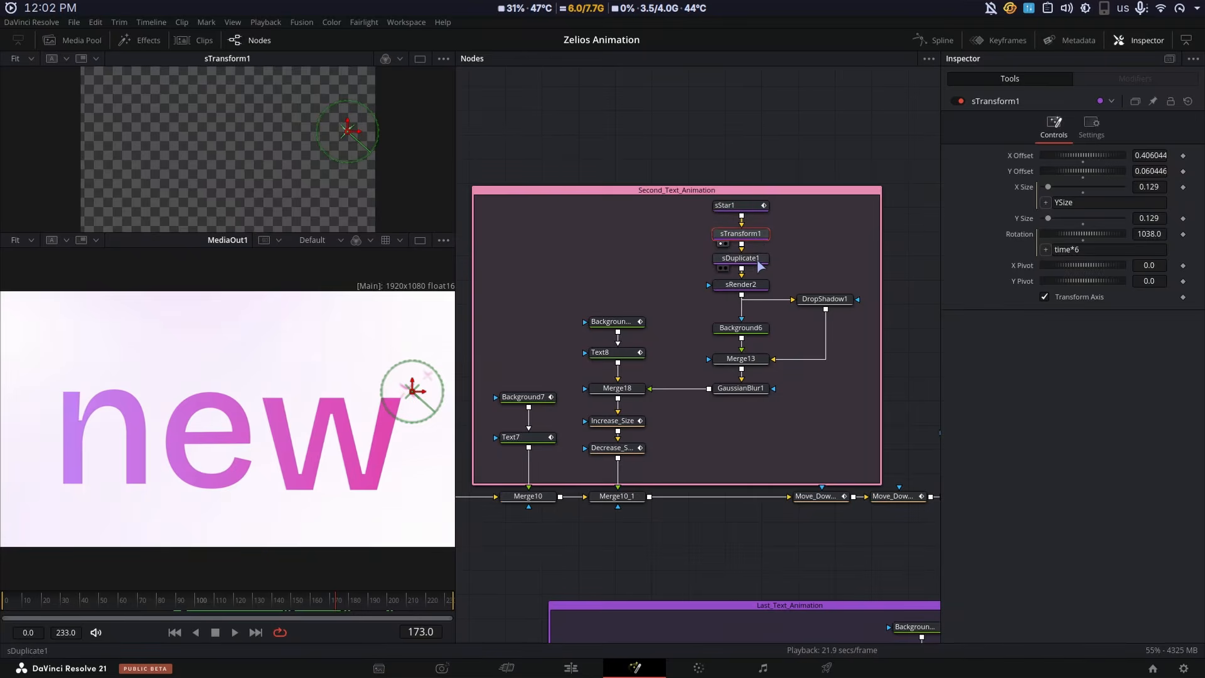
# View the outputs of sDuplicate1, sRender2 and Merge13 in turn in the second viewer
pyautogui.click(762, 260)
pyautogui.press('1')
pyautogui.click(743, 284)
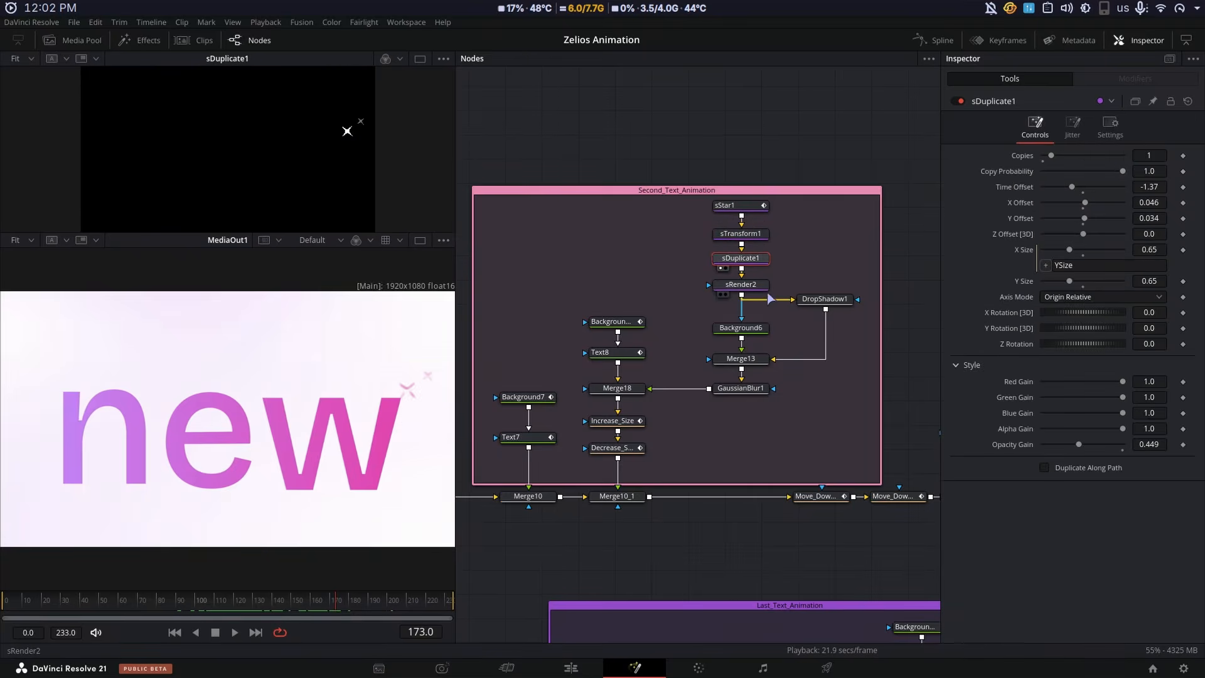
pyautogui.press('1')
pyautogui.moveTo(741, 359); pyautogui.dragTo(347, 127)
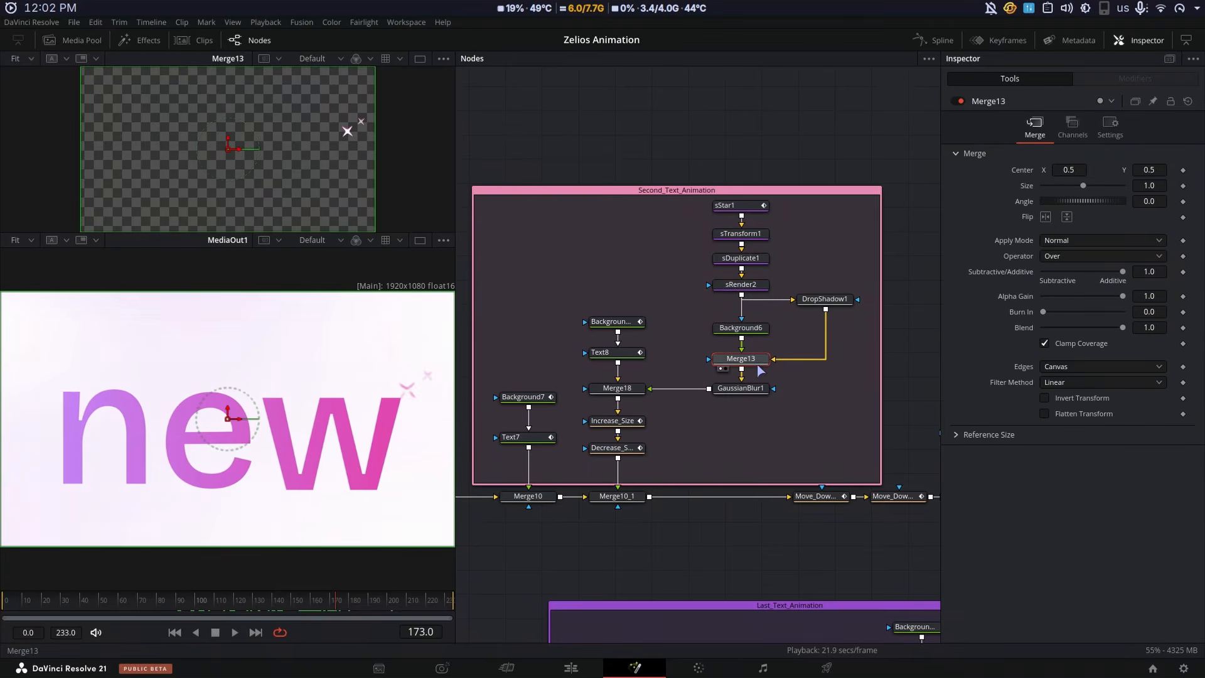
# Inspect DropShadow1's settings beside a close-up of the stars, and view the GaussianBlur1 output in the second viewer
pyautogui.click(829, 303)
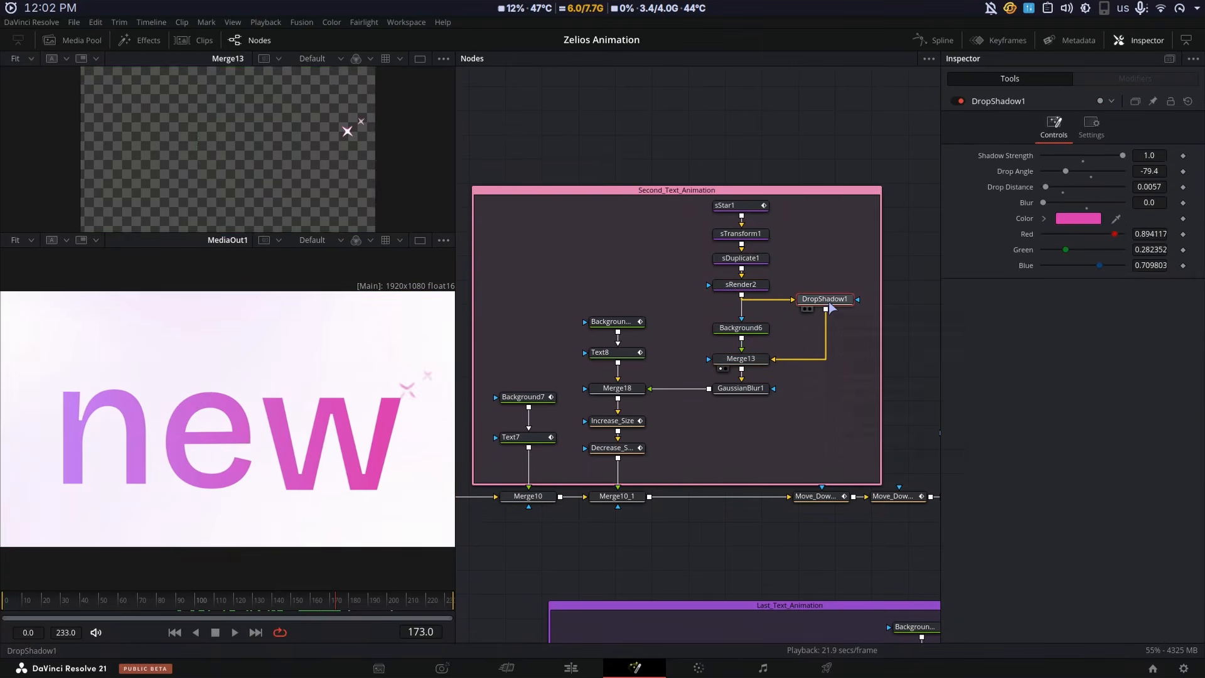
pyautogui.scroll(4, 389, 141)
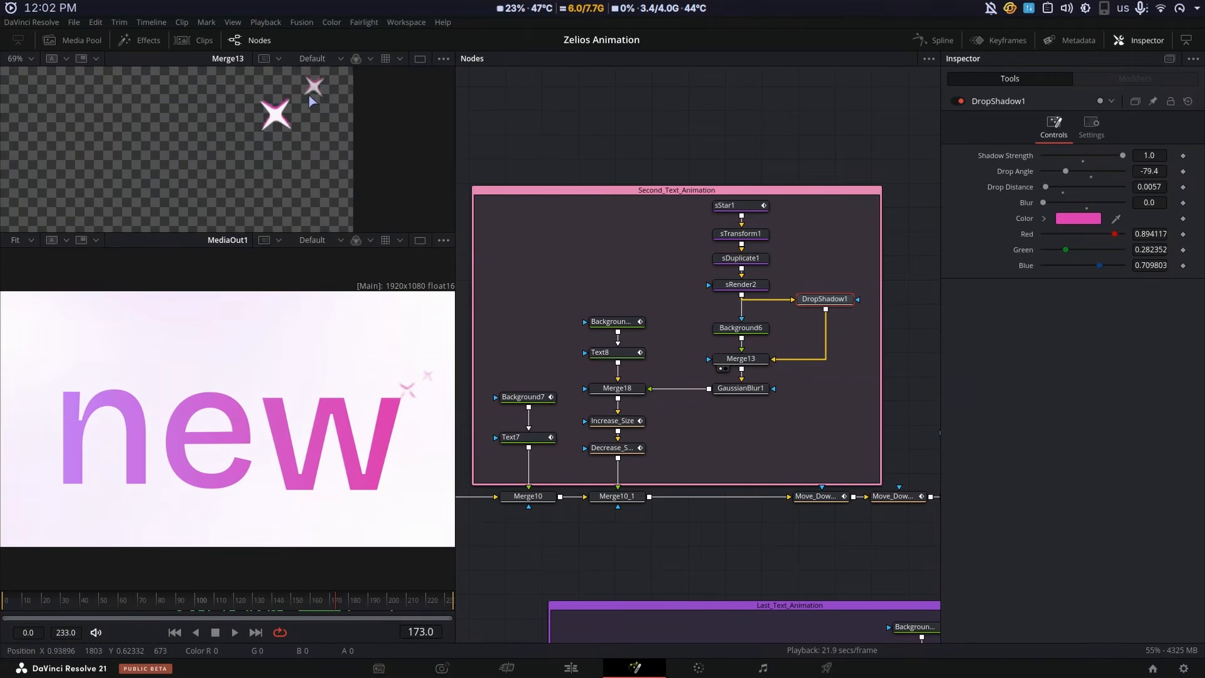
pyautogui.scroll(3, 310, 93)
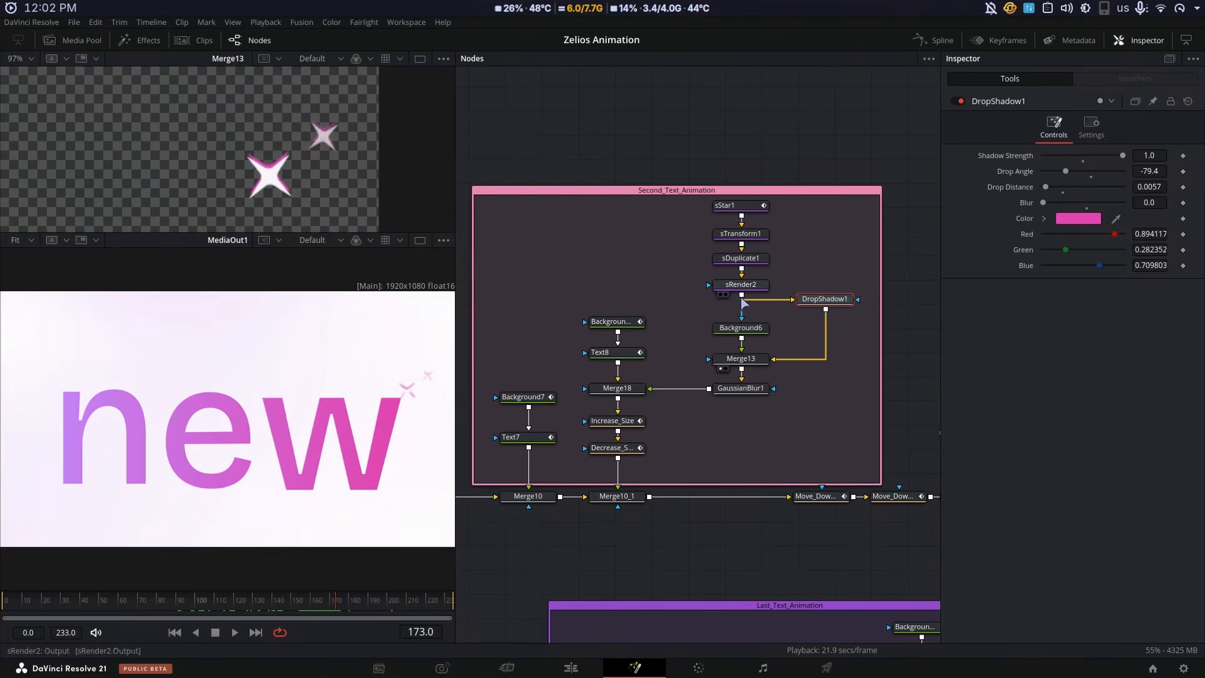
pyautogui.click(740, 358)
pyautogui.click(740, 388)
pyautogui.press('1')
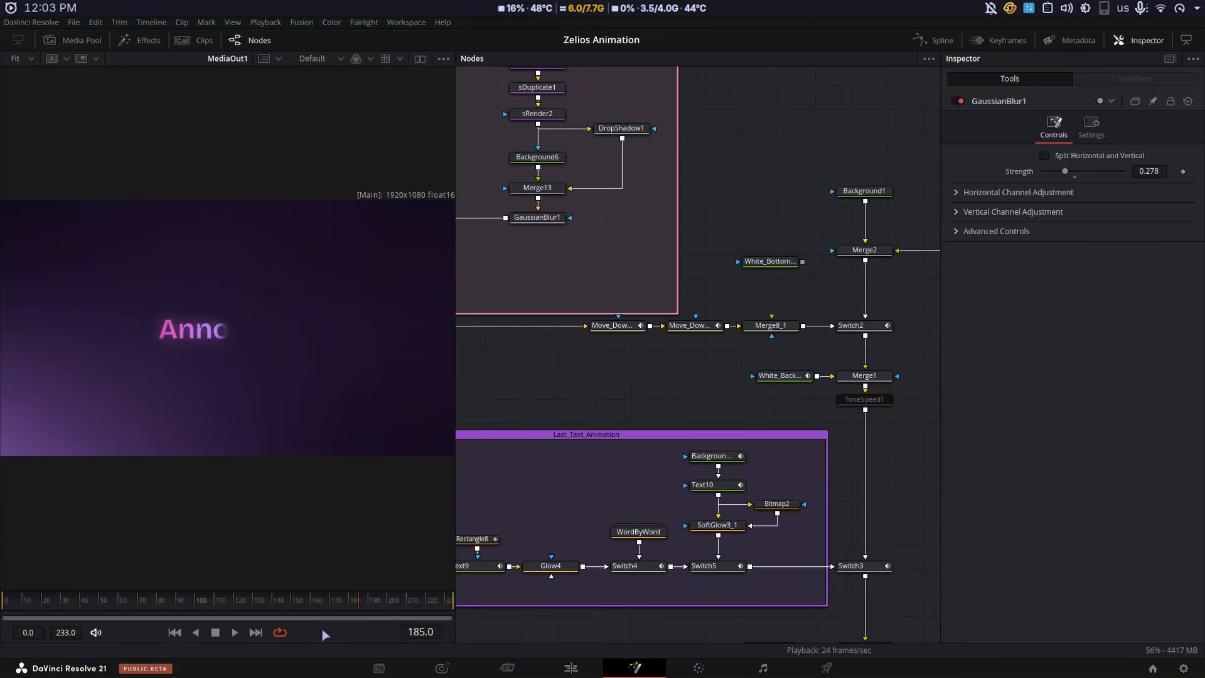
# Inspect the Move_Down1 transform during playback, and select the Merge10, Text7 and Background7 nodes together
pyautogui.click(626, 331)
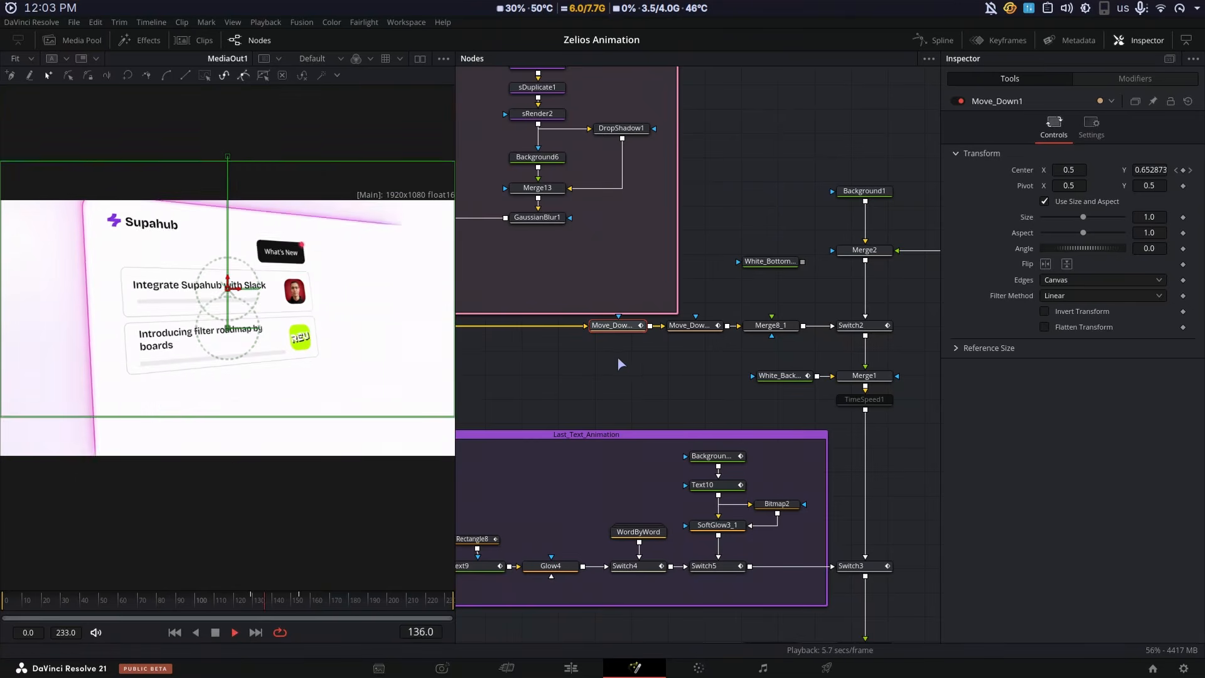
pyautogui.press('space')
pyautogui.moveTo(624, 376); pyautogui.dragTo(820, 452)
pyautogui.moveTo(571, 253); pyautogui.dragTo(612, 447)
pyautogui.hscroll(5, 753, 421)
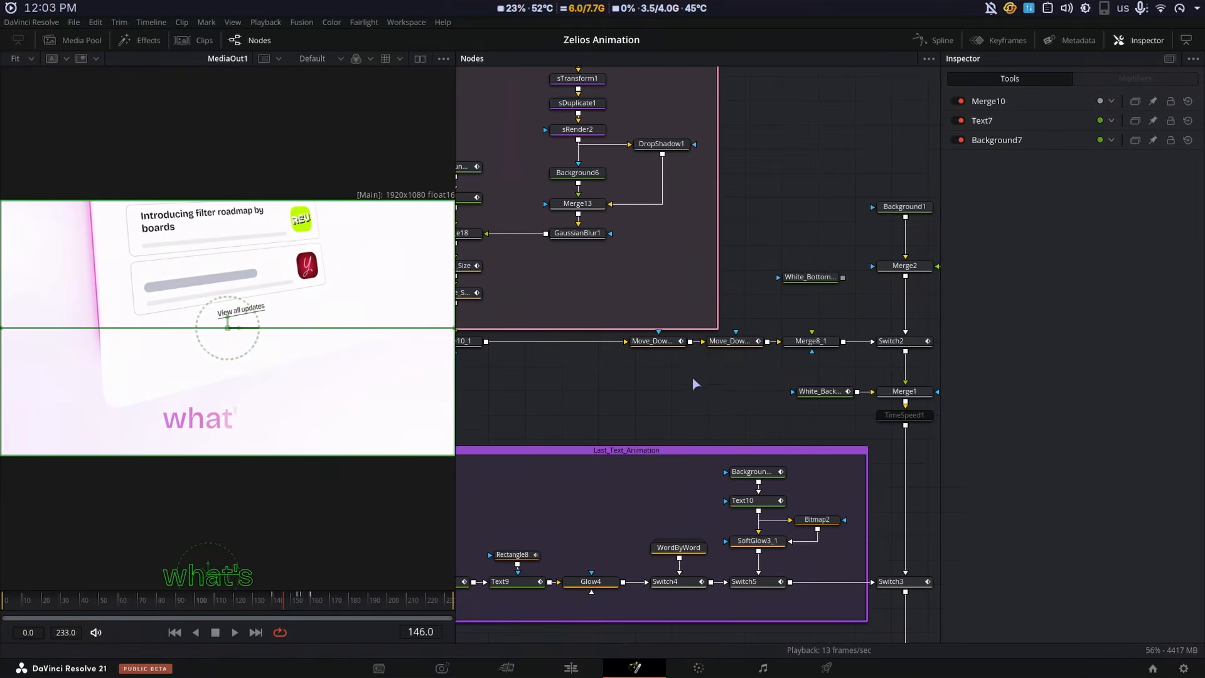
# Inspect the Move_Down2 transform and play its downward move under the "what's" text
pyautogui.click(721, 389)
pyautogui.hscroll(2, 720, 394)
pyautogui.press('space')
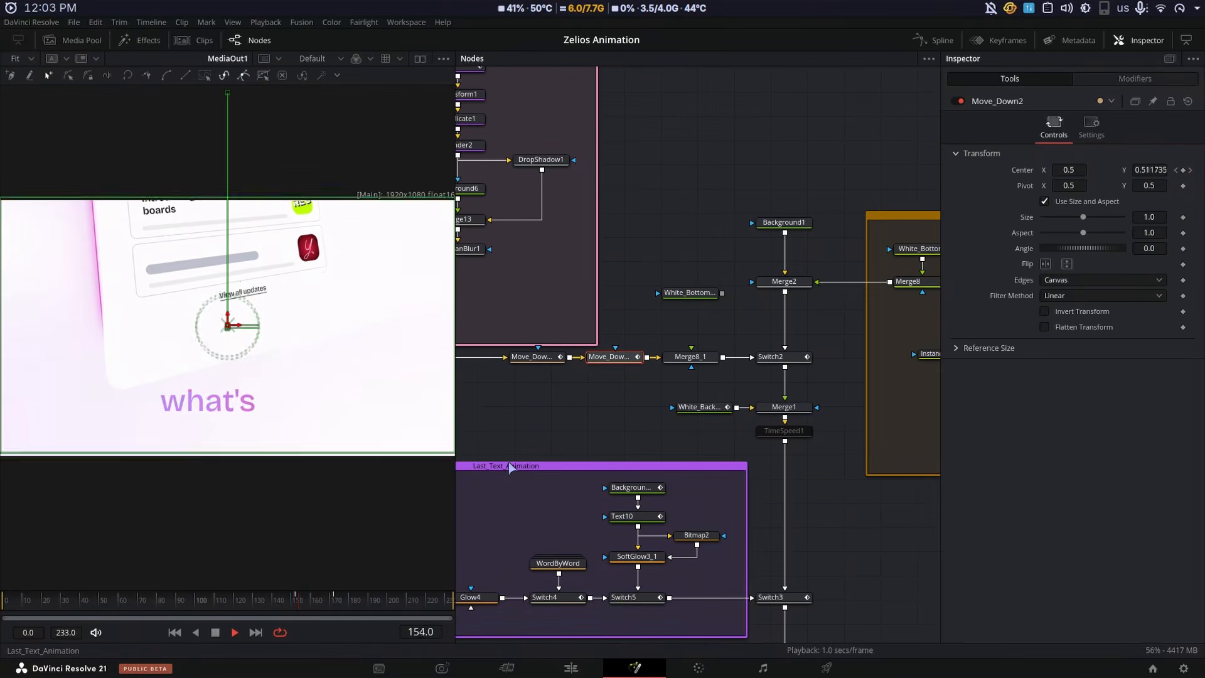
# Inspect the White_Bottom_1 gradient settings, scrub back to frame 112, and play the card's camera move
pyautogui.click(690, 292)
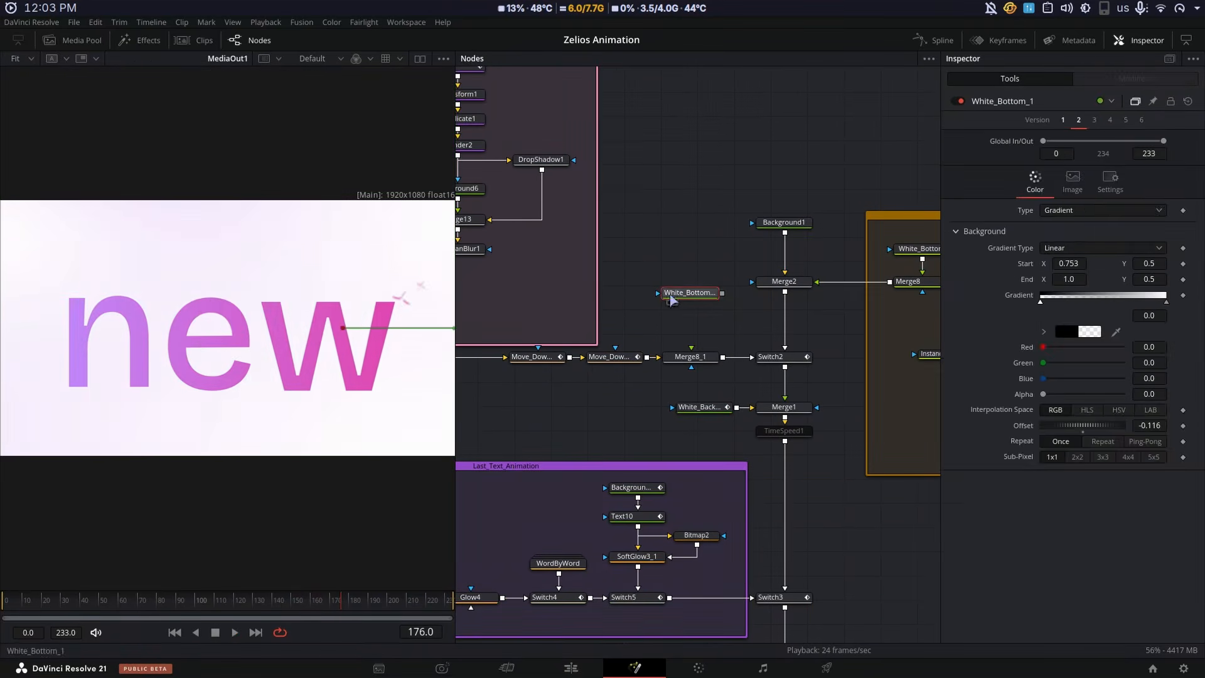
pyautogui.moveTo(341, 602); pyautogui.dragTo(224, 604)
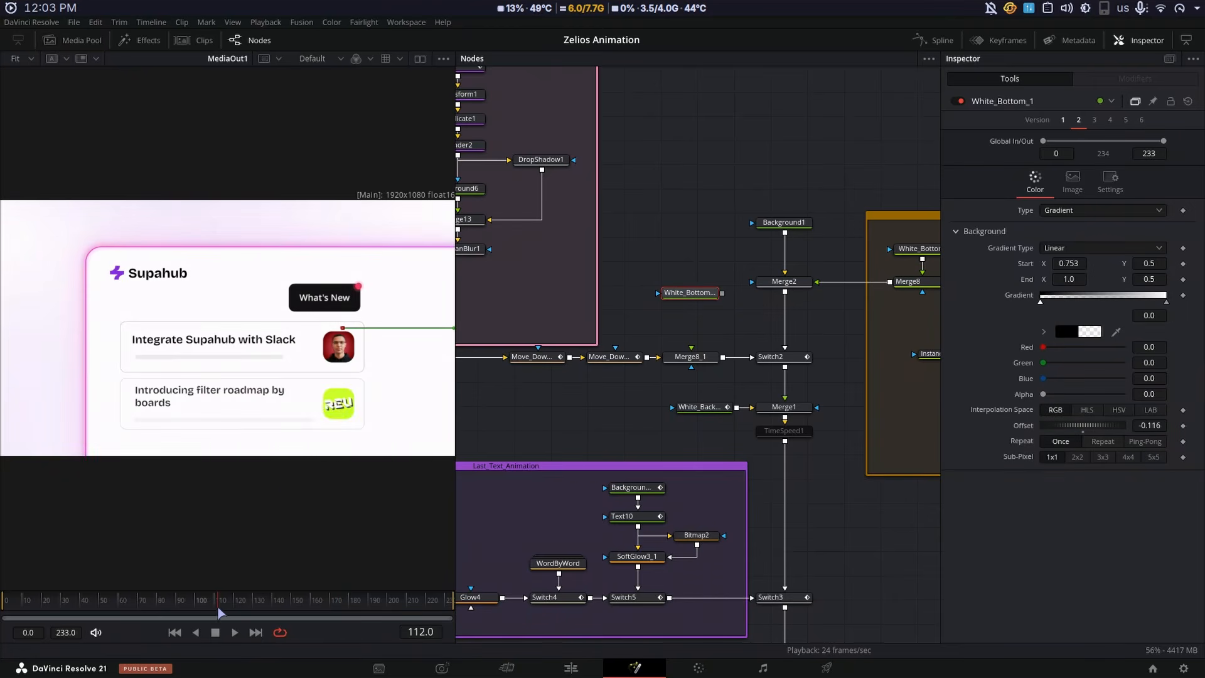
pyautogui.press('space')
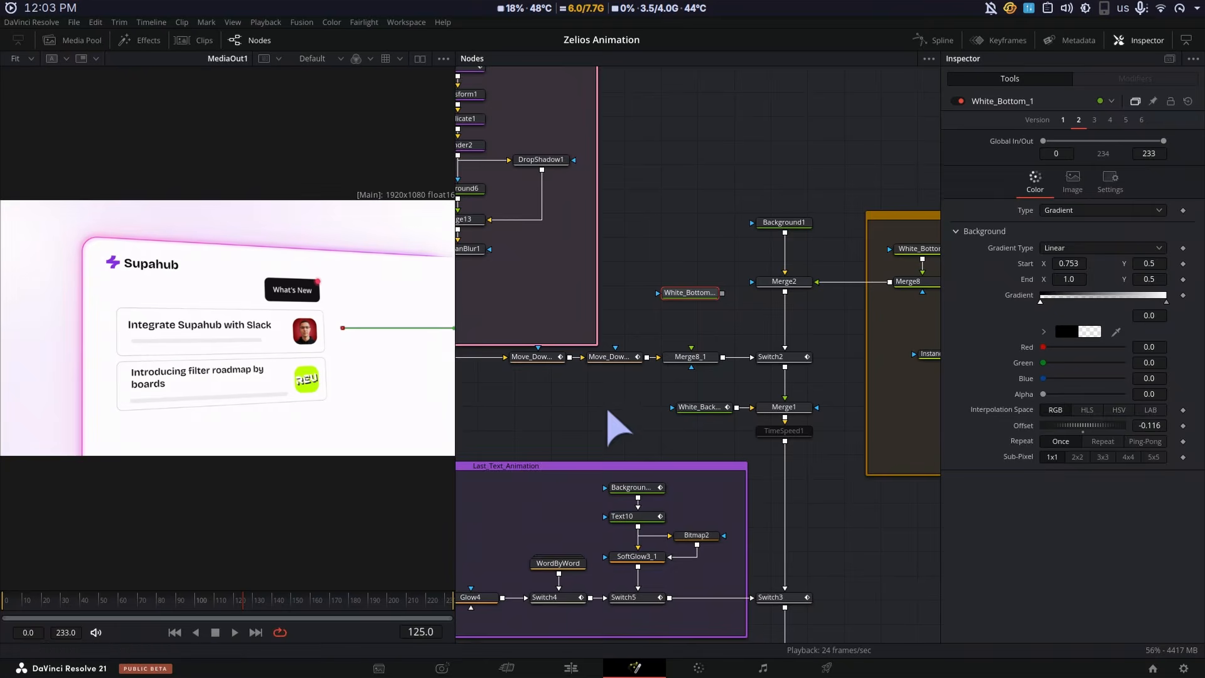
# Remove the White_Bottom_1 and Merge8_1 nodes, and inspect the Move_Down2 transform
pyautogui.click(608, 357)
pyautogui.scroll(-5, 683, 484)
pyautogui.hscroll(-4, 682, 484)
pyautogui.hscroll(-3, 700, 525)
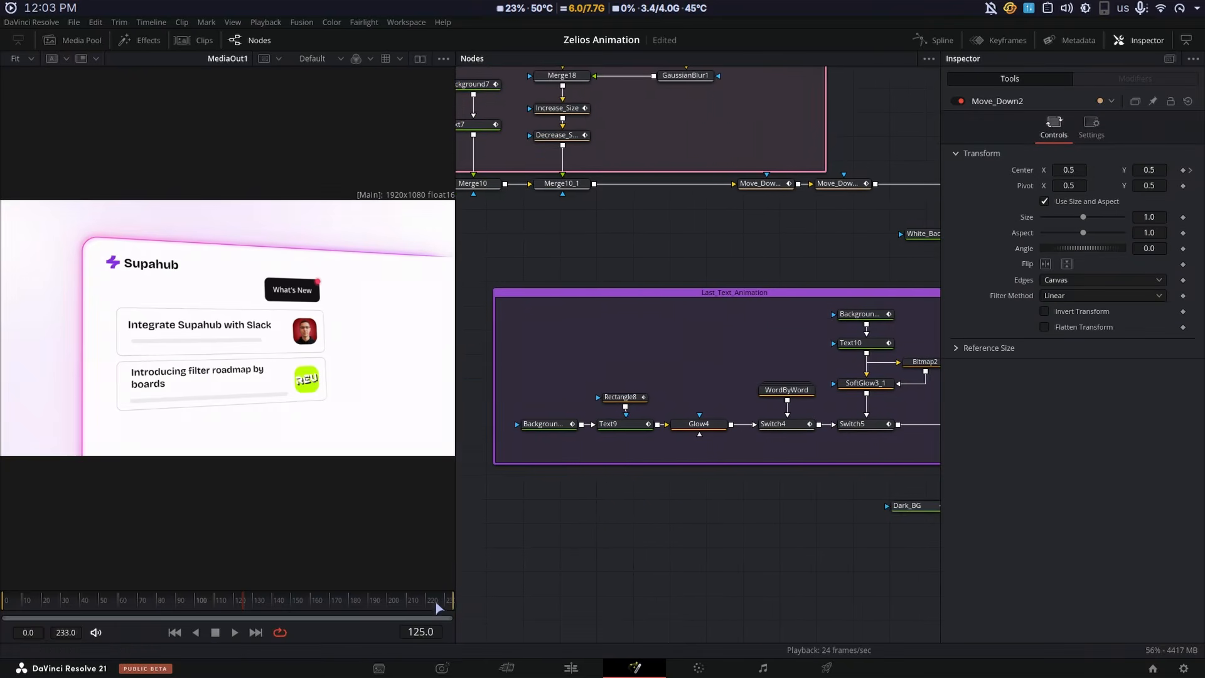
# Play into the last text animation, and inspect Text9's "Announce" settings and the Rectangle8 mask that reveals it
pyautogui.press('space')
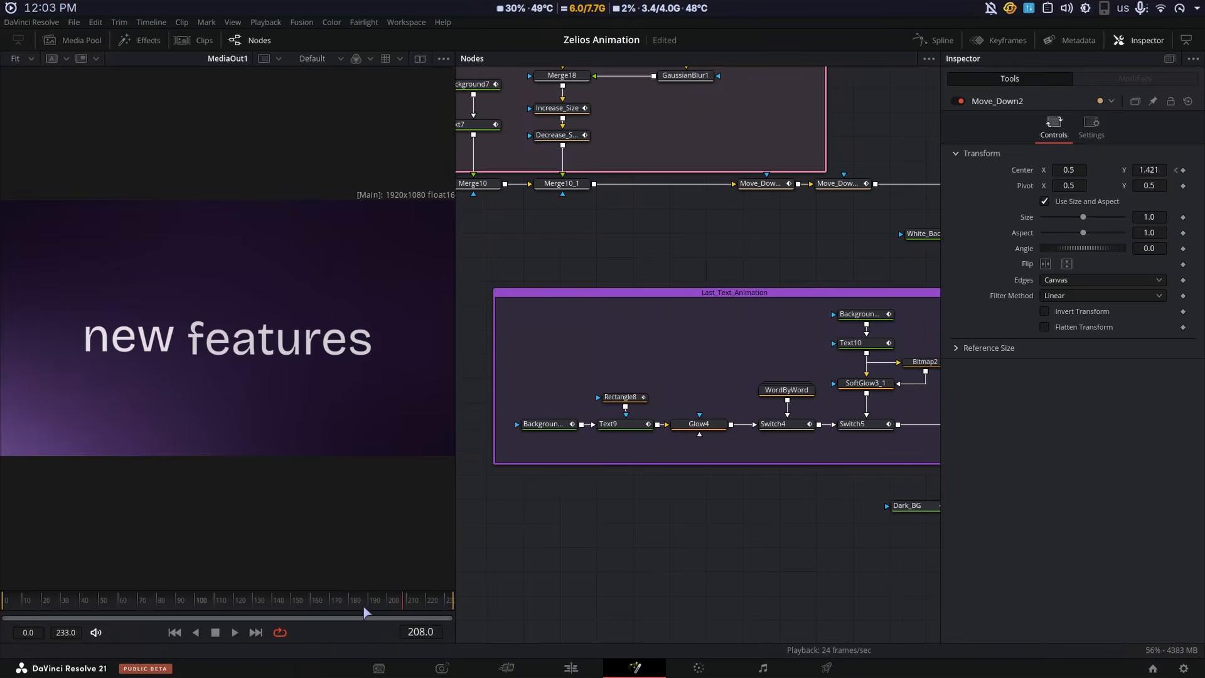
pyautogui.click(339, 604)
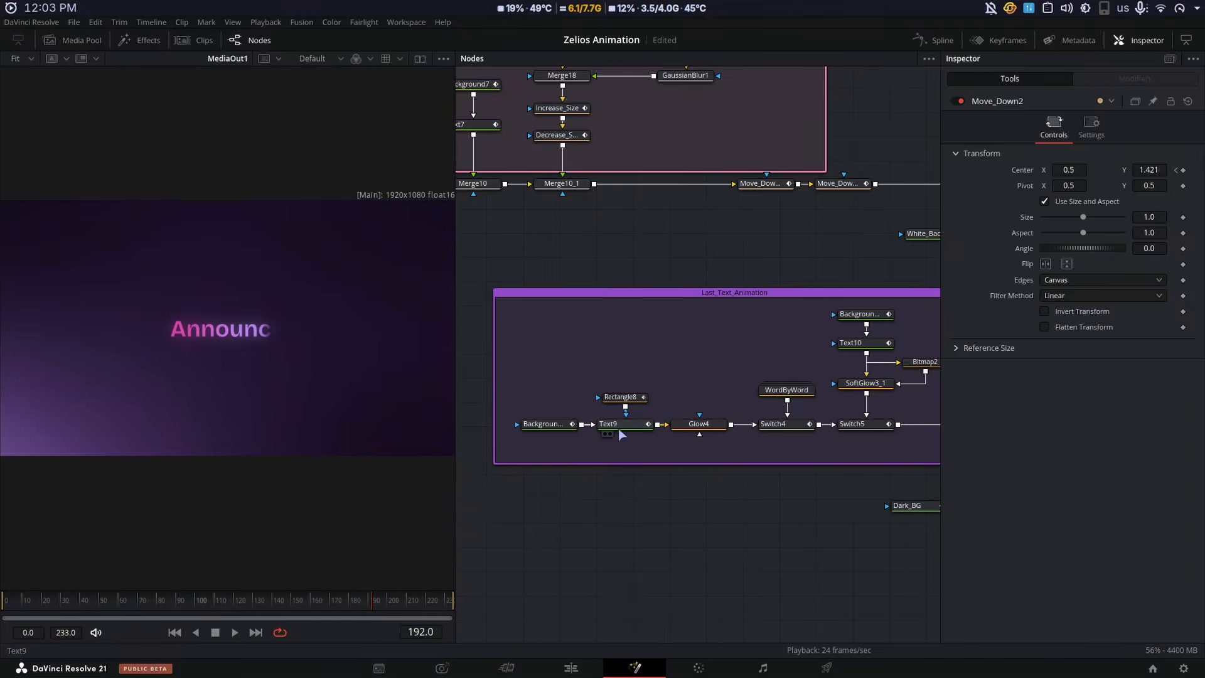
pyautogui.click(621, 427)
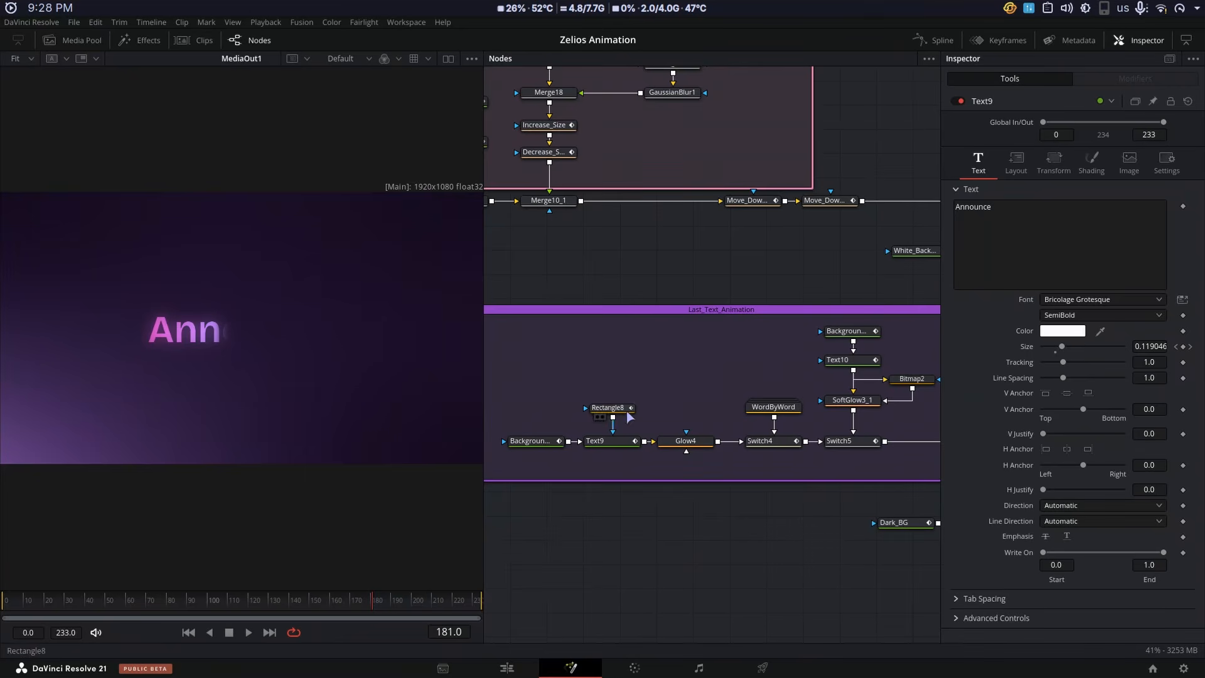
pyautogui.click(608, 408)
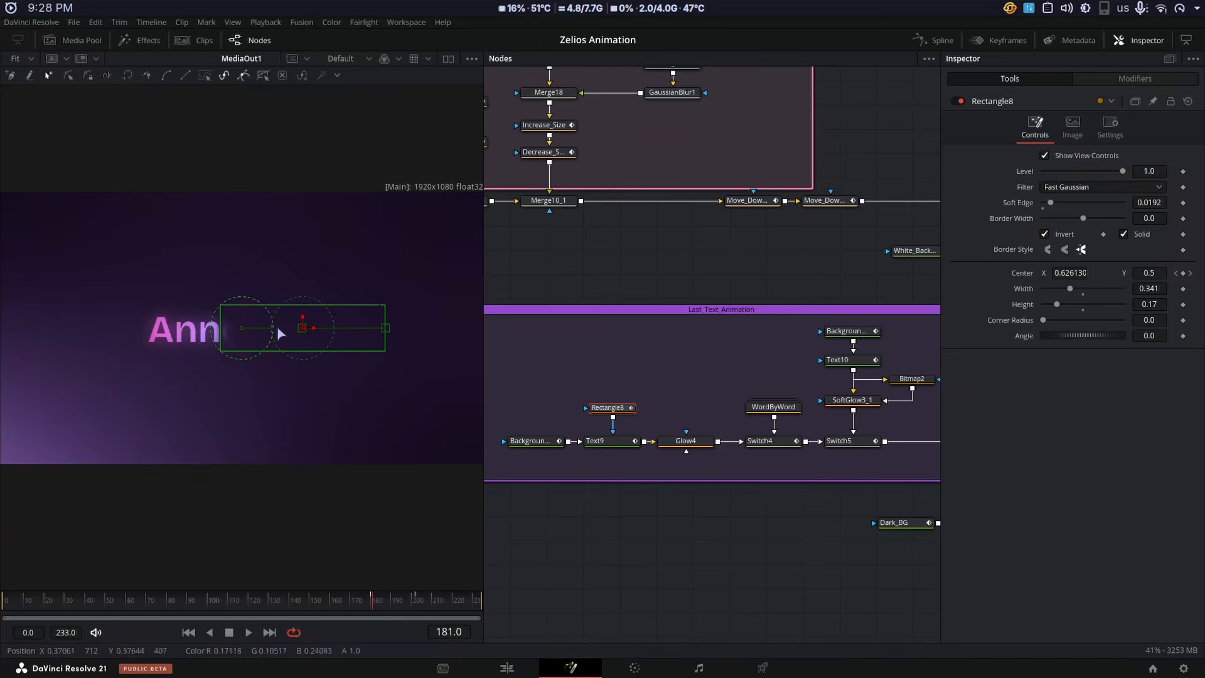
pyautogui.moveTo(367, 606)
pyautogui.mouseDown()
pyautogui.moveTo(399, 606)
pyautogui.moveTo(384, 607)
pyautogui.mouseUp()
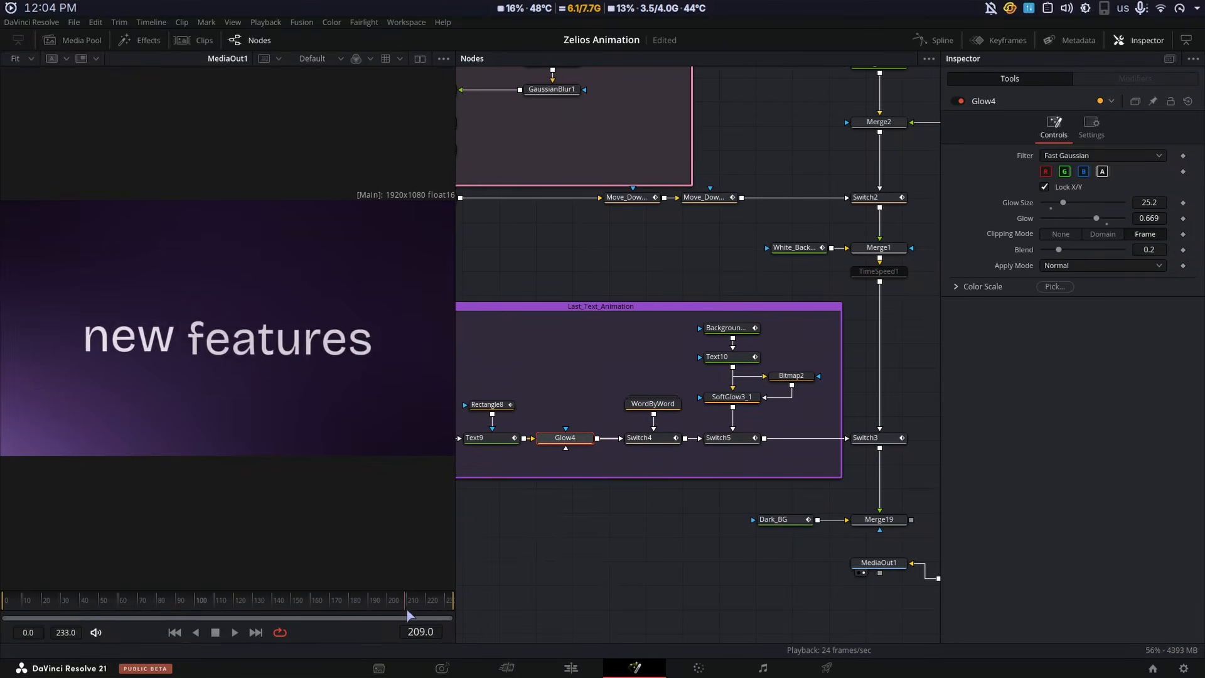
# Play and scrub the change from "Announce" to "new features" with the Glow4 settings shown
pyautogui.press('space')
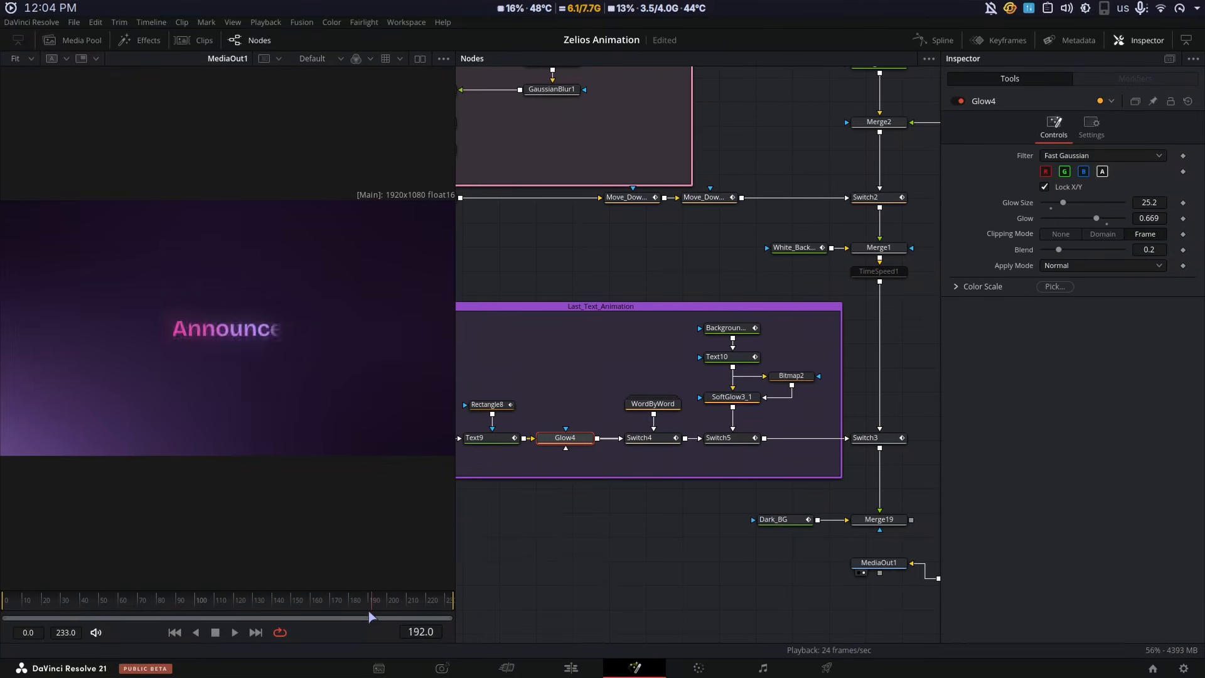
pyautogui.press('space')
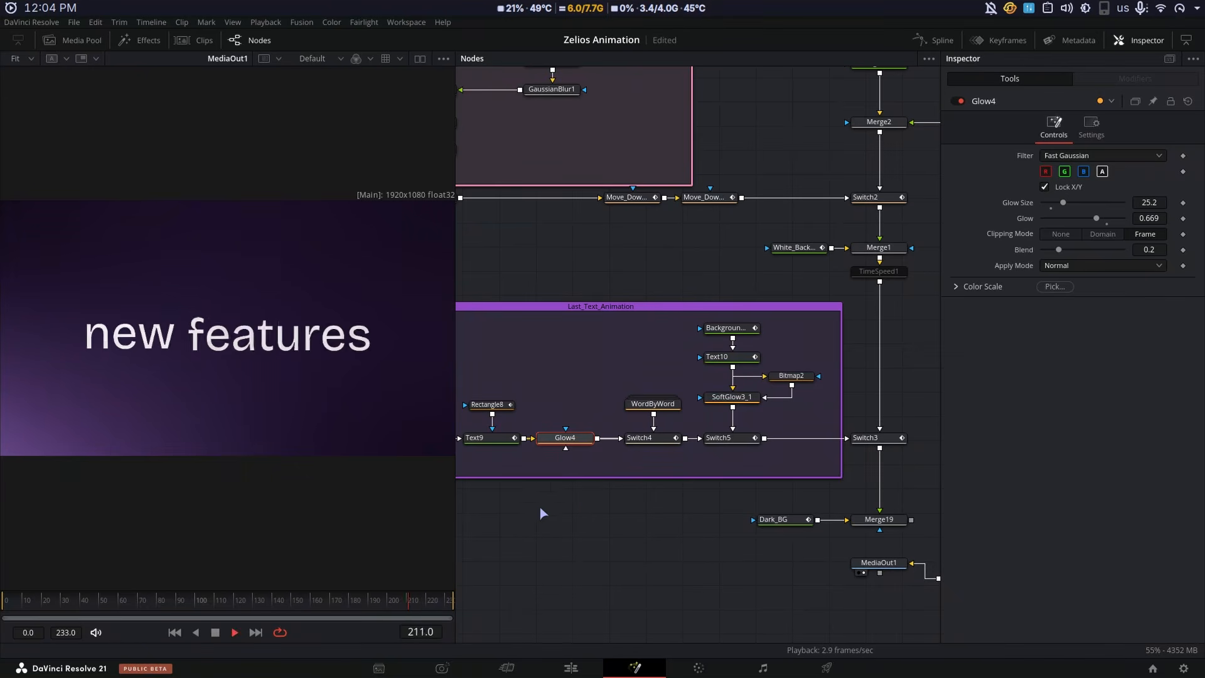
pyautogui.moveTo(375, 604); pyautogui.dragTo(390, 604)
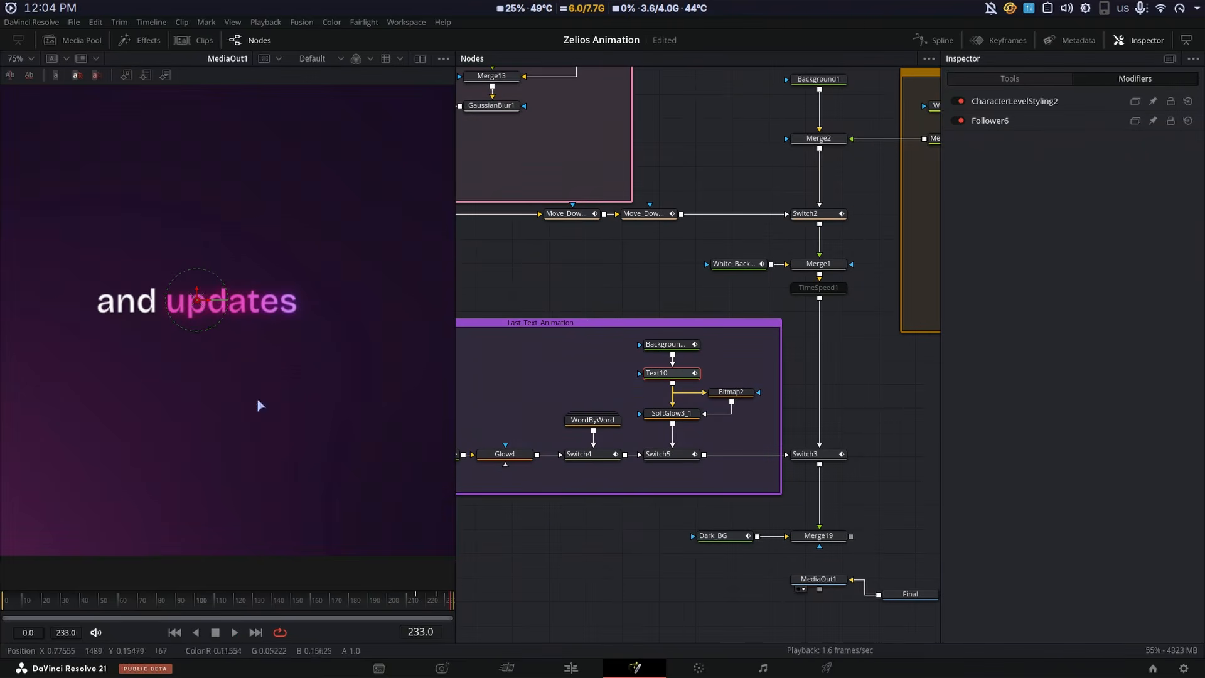
# Scrub the "and updates" text to frame 221, inspect Text10's settings, and examine the glow around its letters close up
pyautogui.moveTo(430, 602)
pyautogui.mouseDown()
pyautogui.moveTo(409, 603)
pyautogui.moveTo(429, 602)
pyautogui.mouseUp()
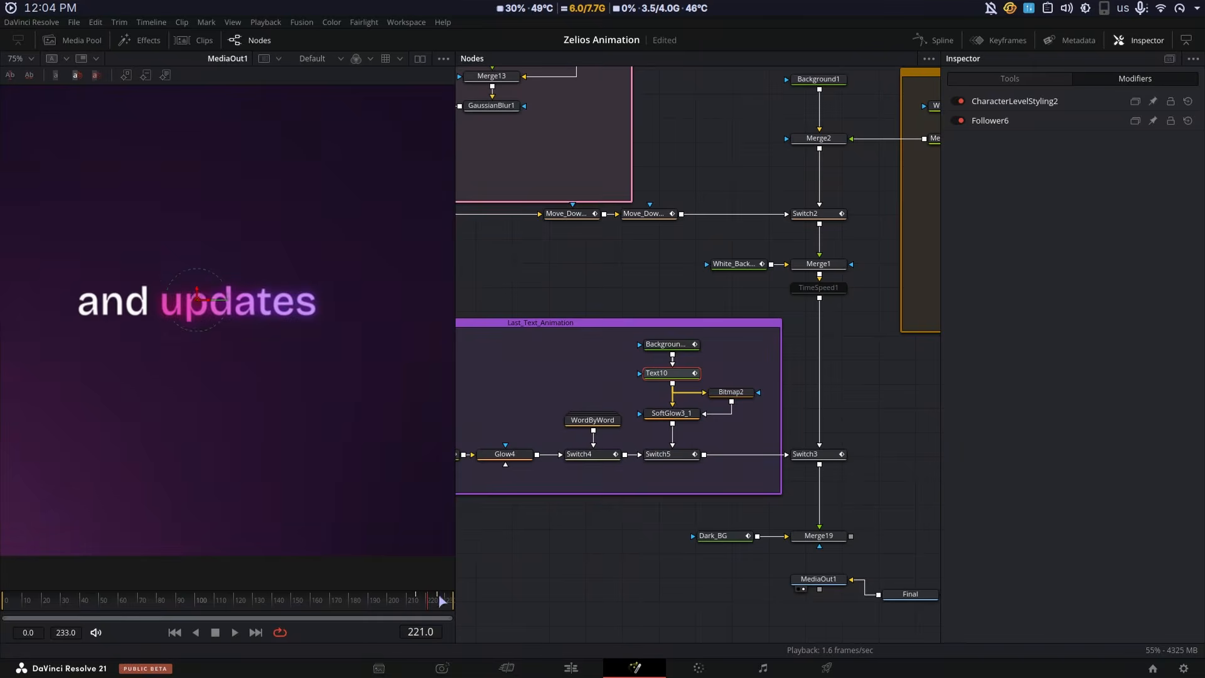
pyautogui.click(293, 390)
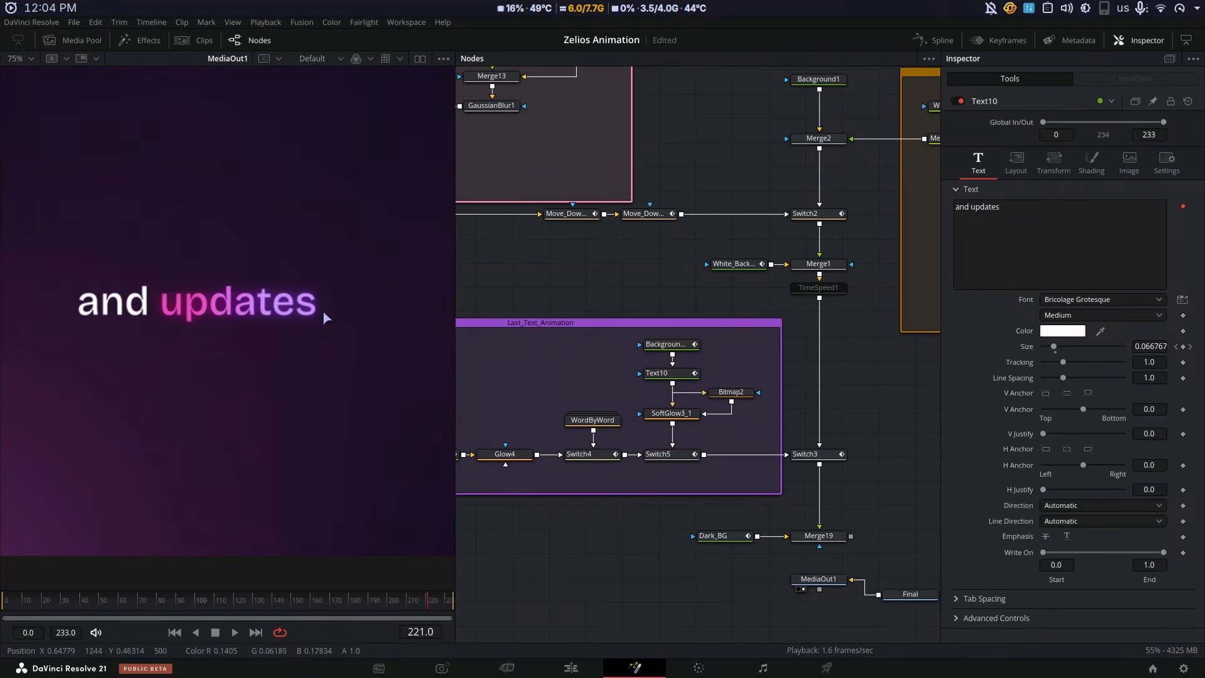
pyautogui.scroll(6, 324, 311)
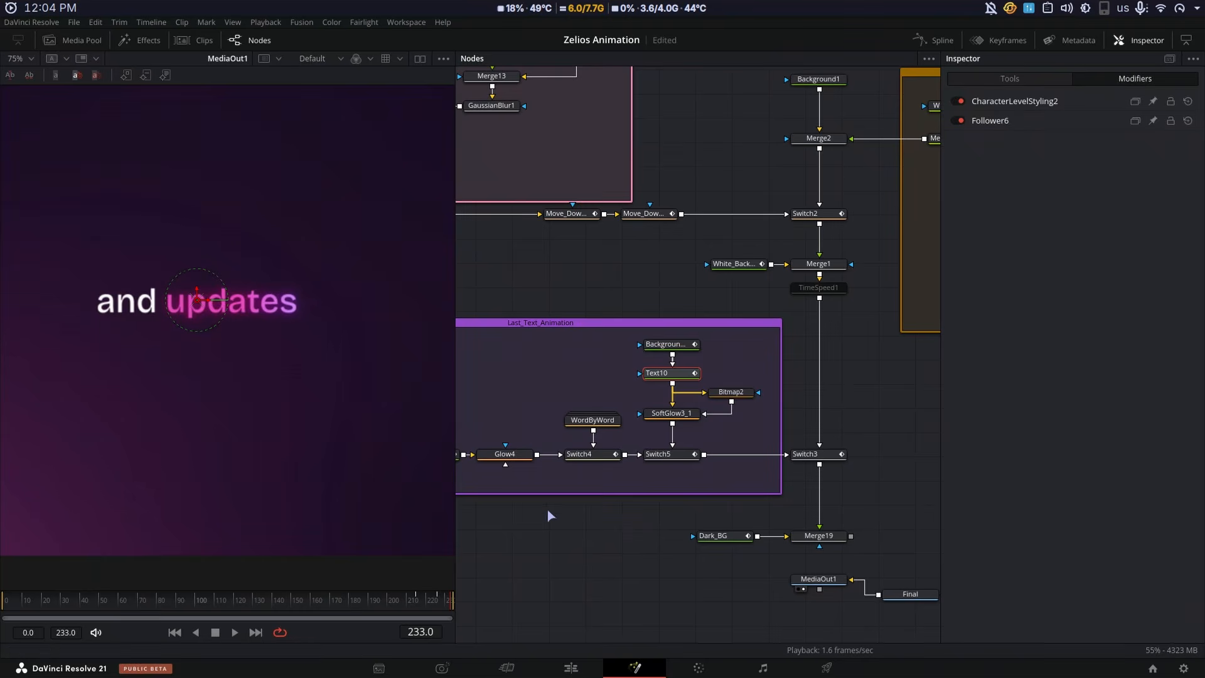
pyautogui.moveTo(428, 604); pyautogui.dragTo(428, 605)
pyautogui.click(293, 392)
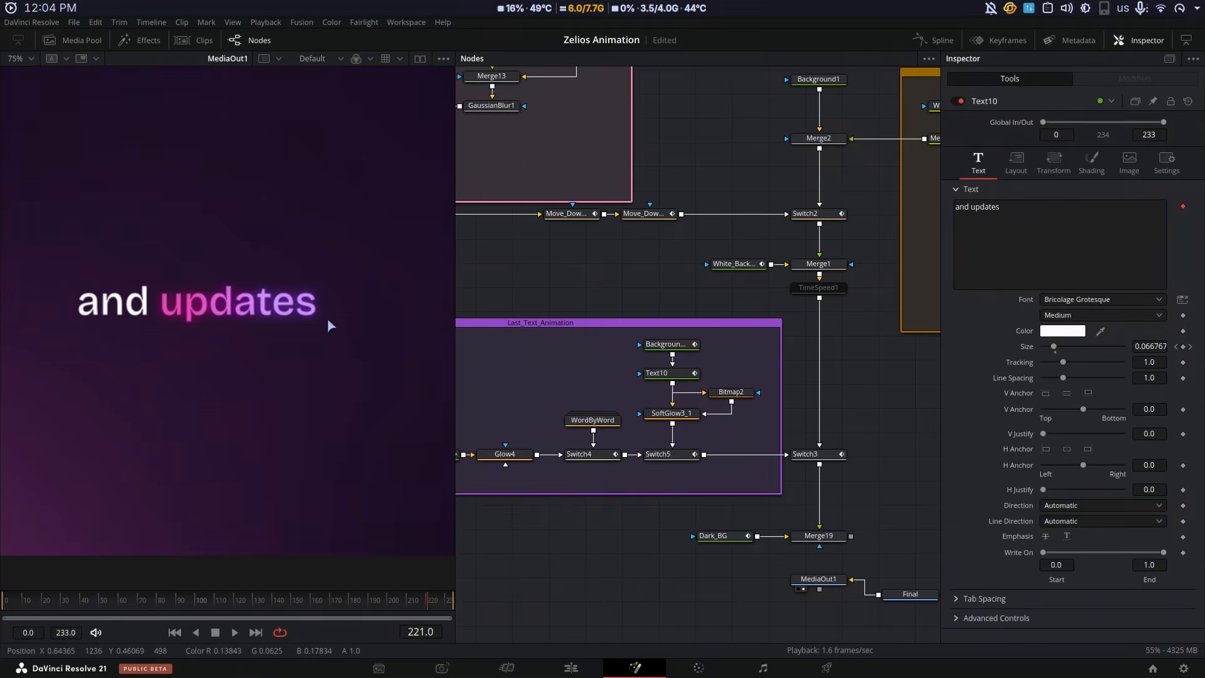
pyautogui.scroll(4, 330, 325)
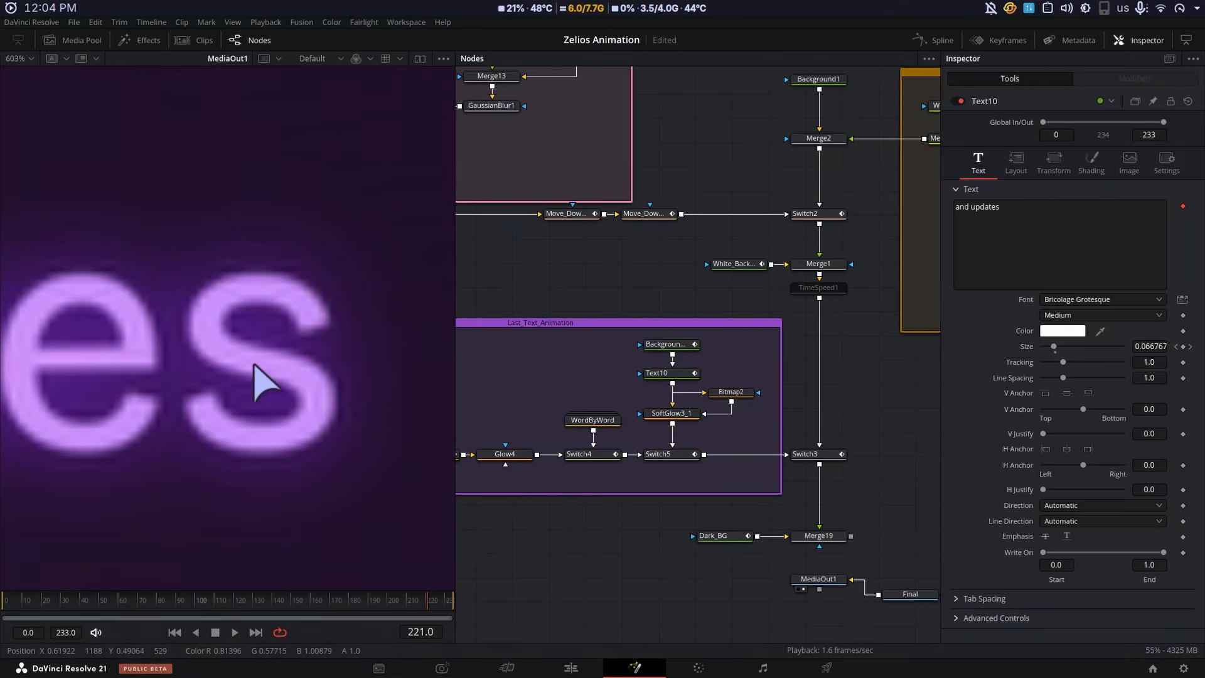
pyautogui.hotkey('ctrl', 'f')
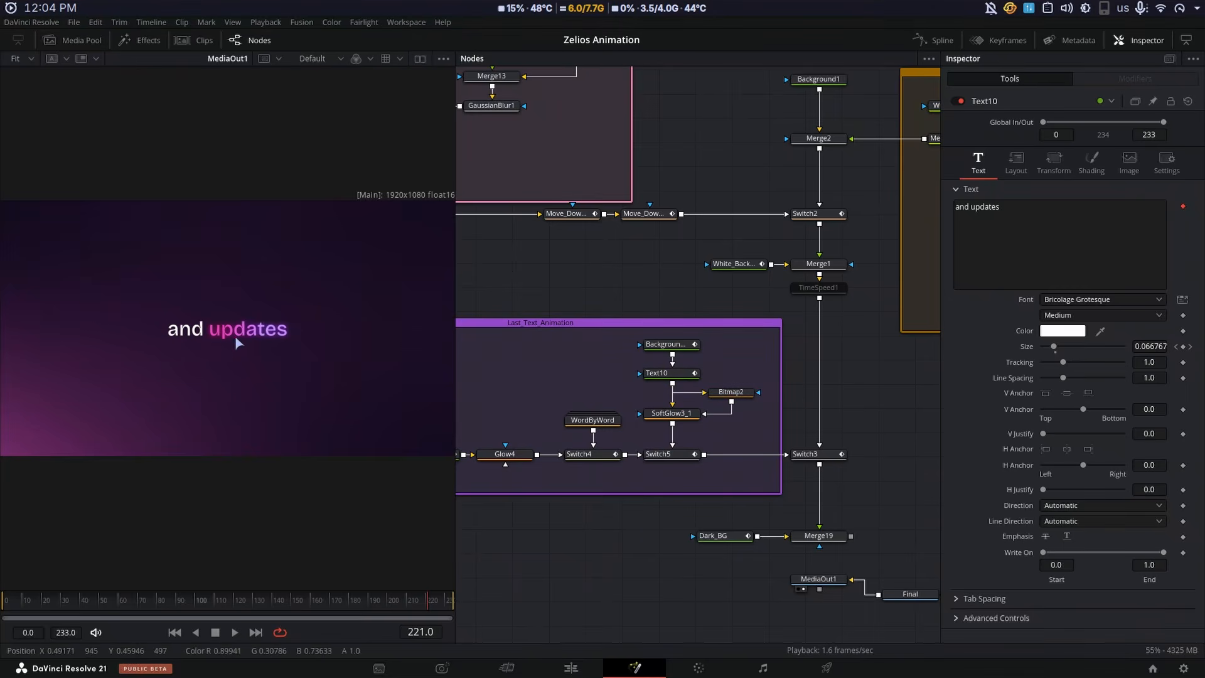
# Scrub back to the Supahub card and inspect the Dark_BG and White_Background gradient settings
pyautogui.moveTo(626, 527); pyautogui.dragTo(579, 467)
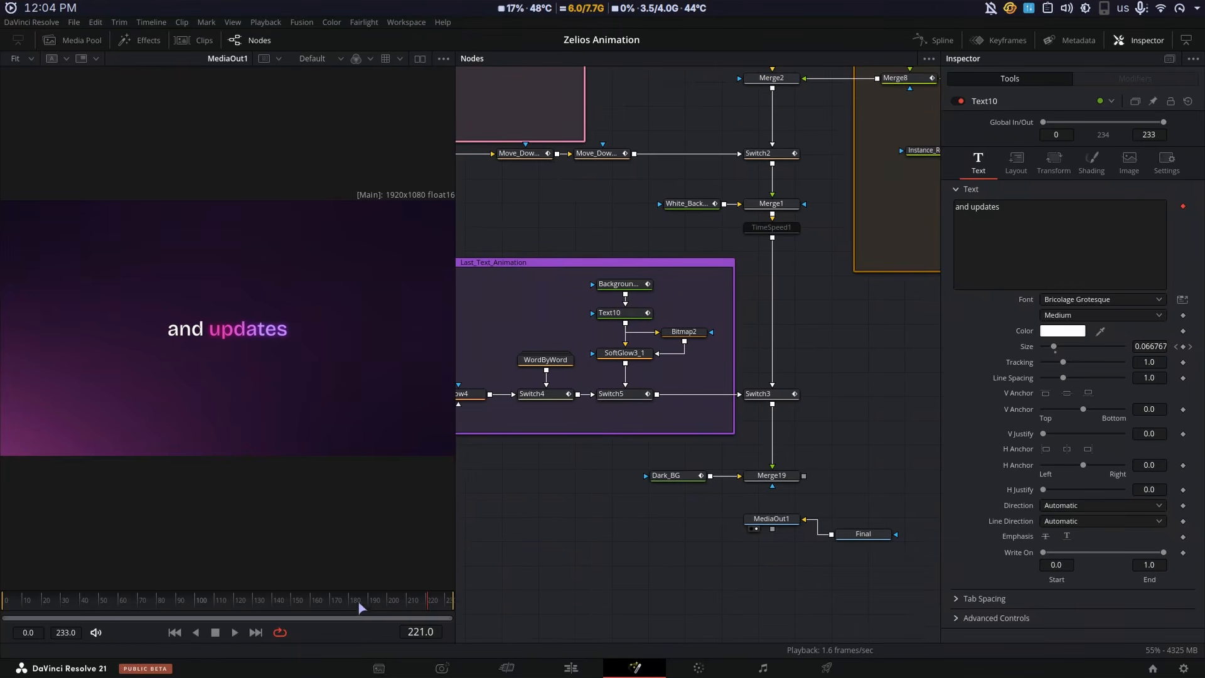
pyautogui.click(383, 596)
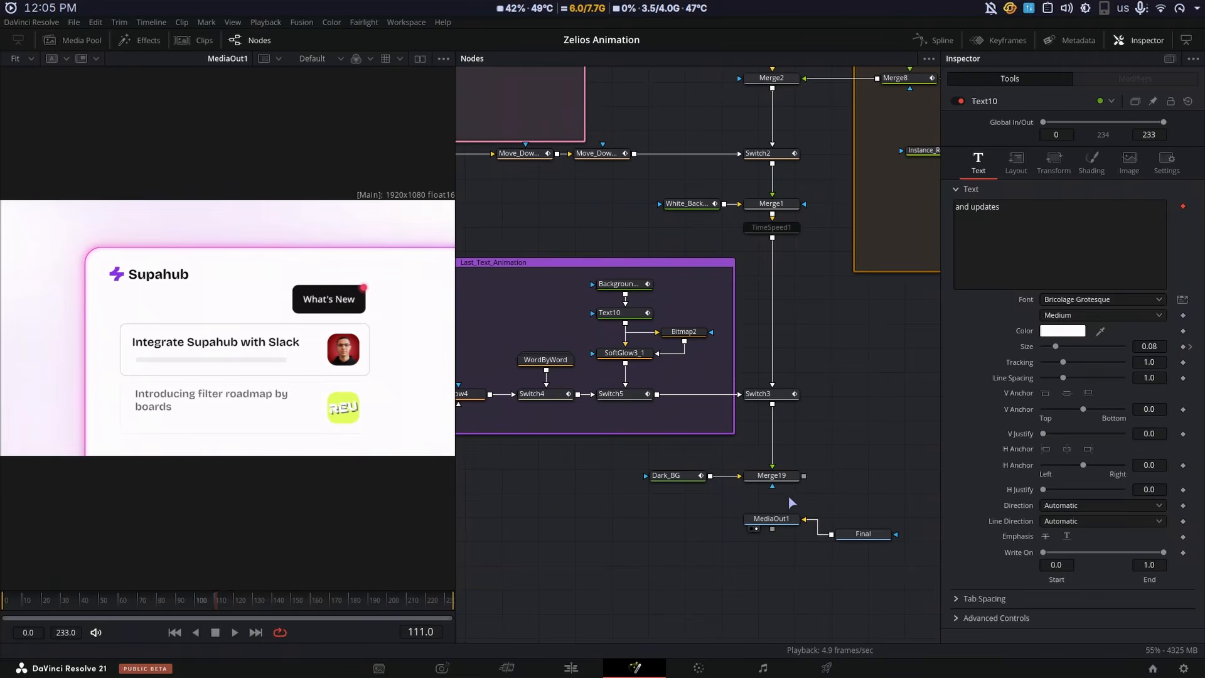
pyautogui.click(665, 475)
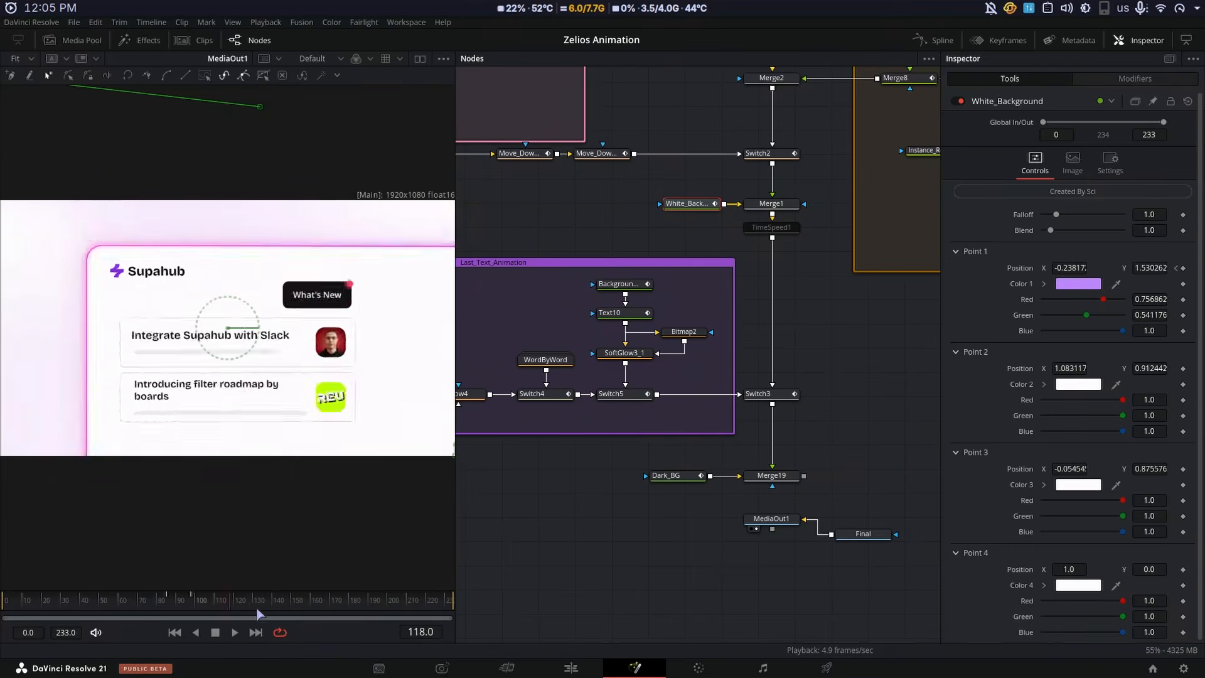
# Inspect Dark_BG's four gradient points and scrub its background colour animation through to the end of the composition
pyautogui.click(681, 476)
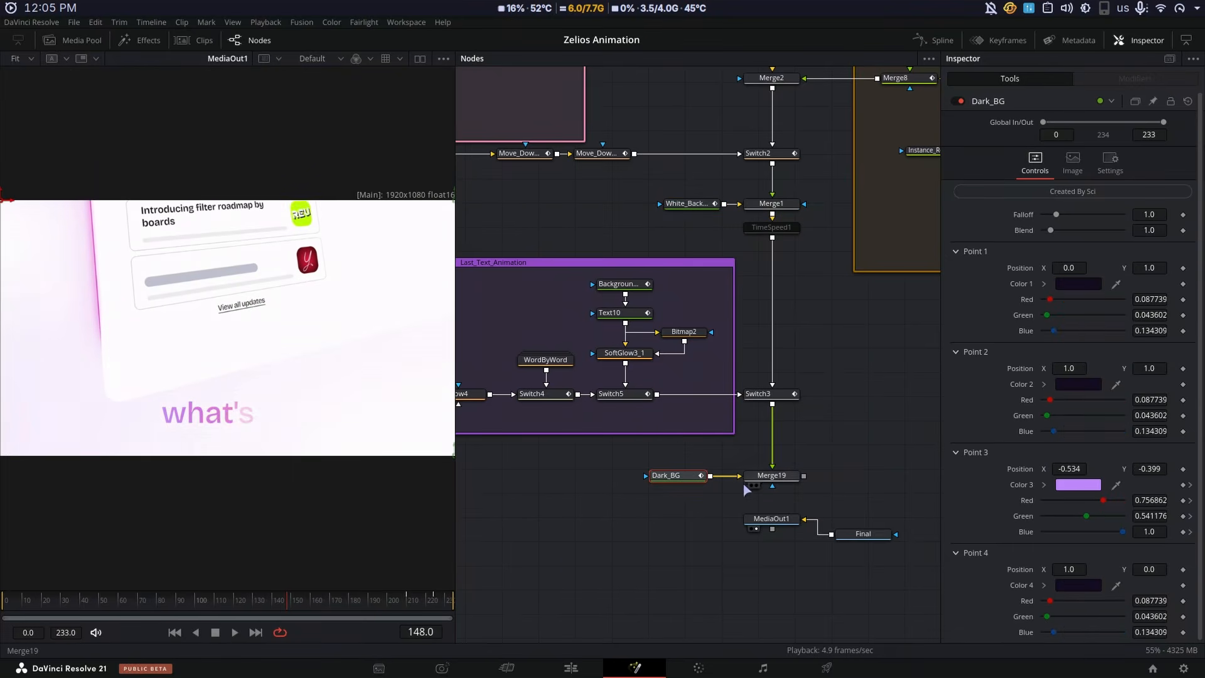
pyautogui.moveTo(294, 615); pyautogui.dragTo(391, 613)
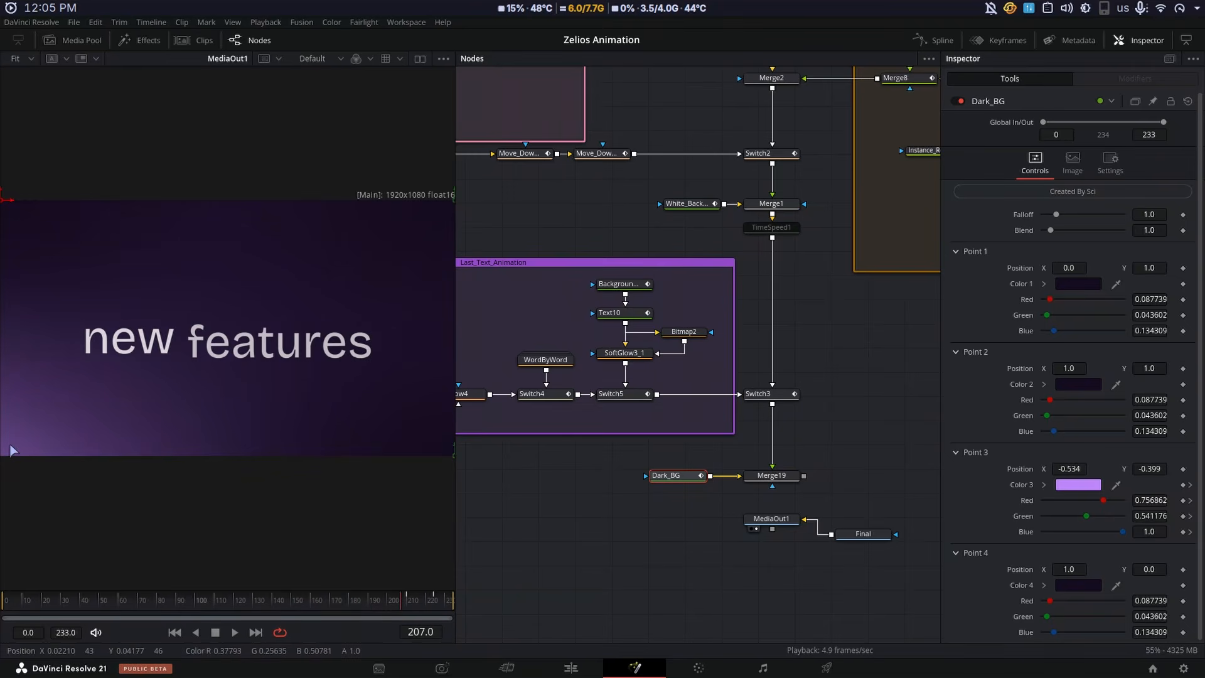
pyautogui.moveTo(406, 602); pyautogui.dragTo(448, 602)
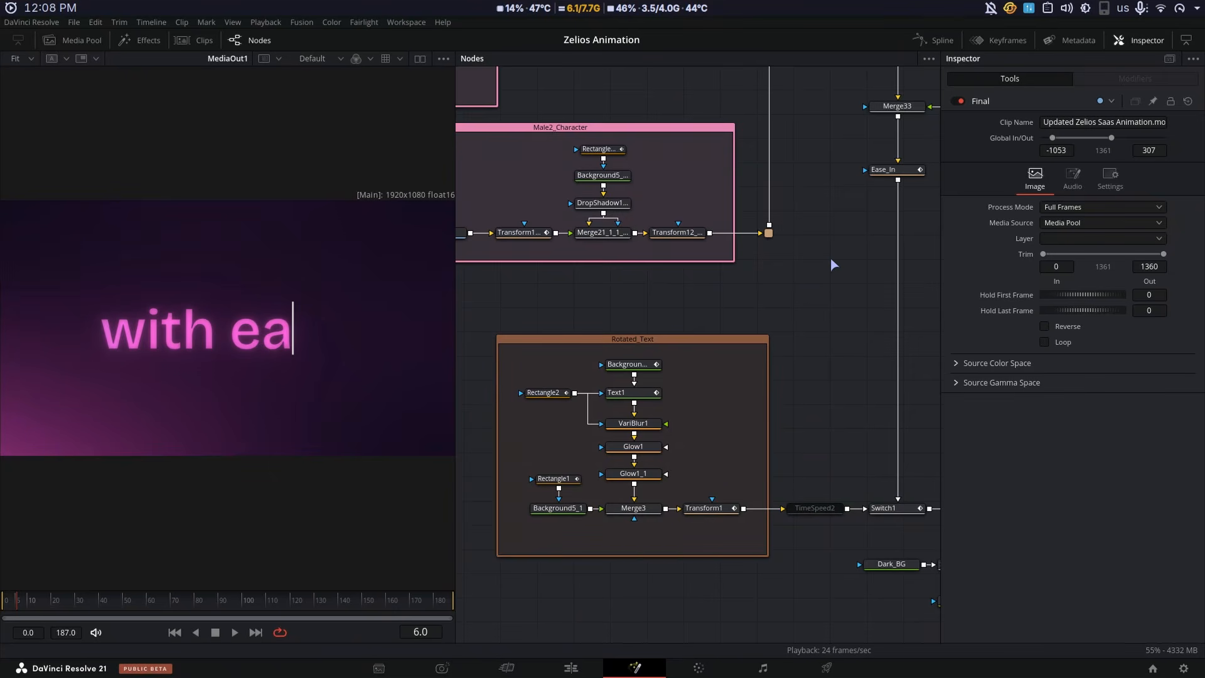
# Examine the overall node layout of the "with ease" composition, including its Male2_Character and Rotated_Text groups
pyautogui.scroll(-5, 831, 258)
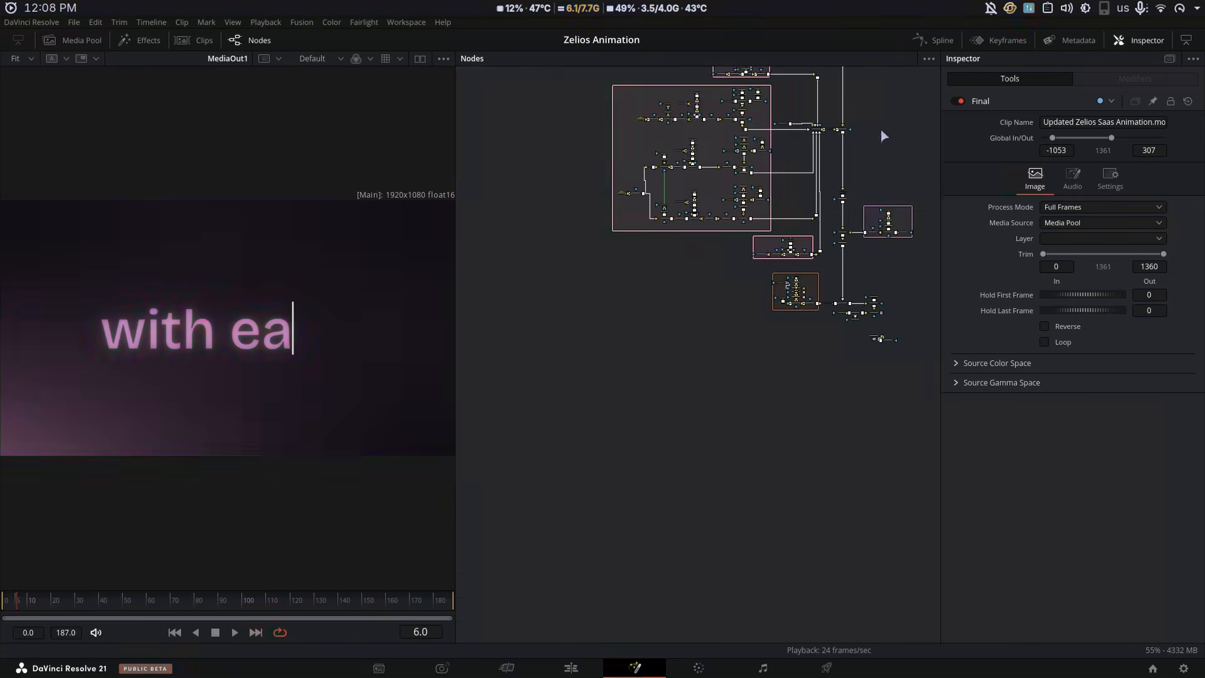
pyautogui.moveTo(882, 135); pyautogui.dragTo(807, 348)
pyautogui.moveTo(774, 444); pyautogui.dragTo(784, 388)
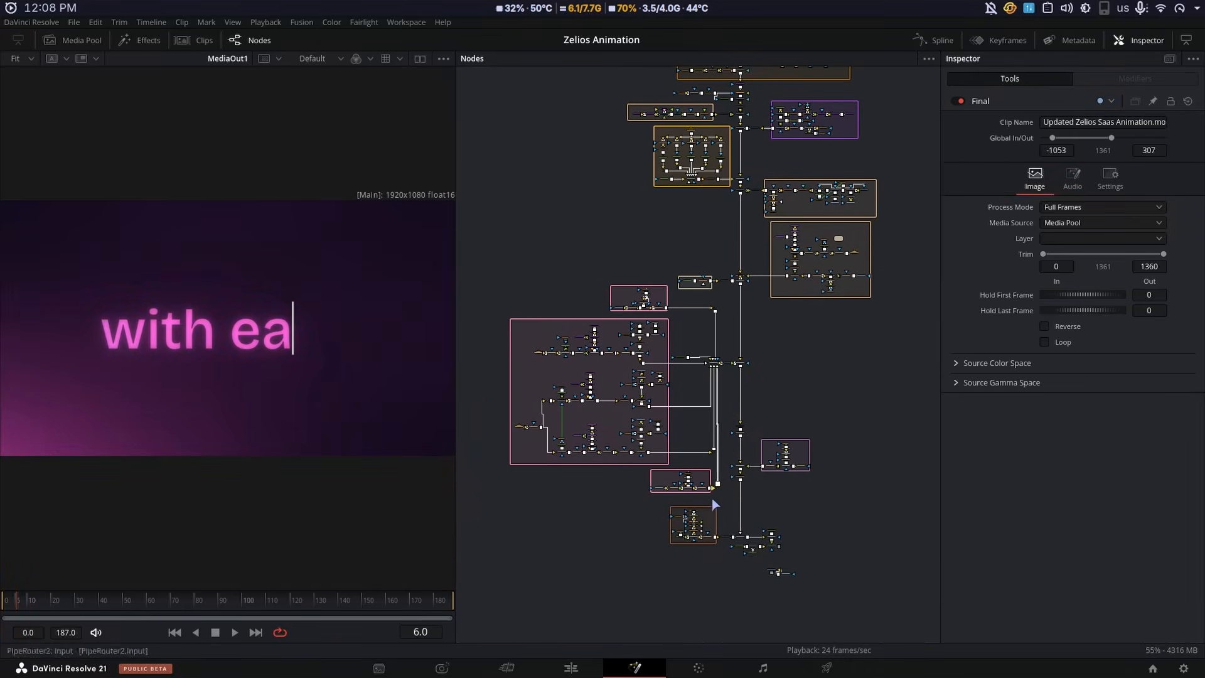
# Inspect the Transform1 and Rectangle1 settings in the Rotated_Text group, including Rectangle1's Center and Height expressions
pyautogui.scroll(5, 701, 545)
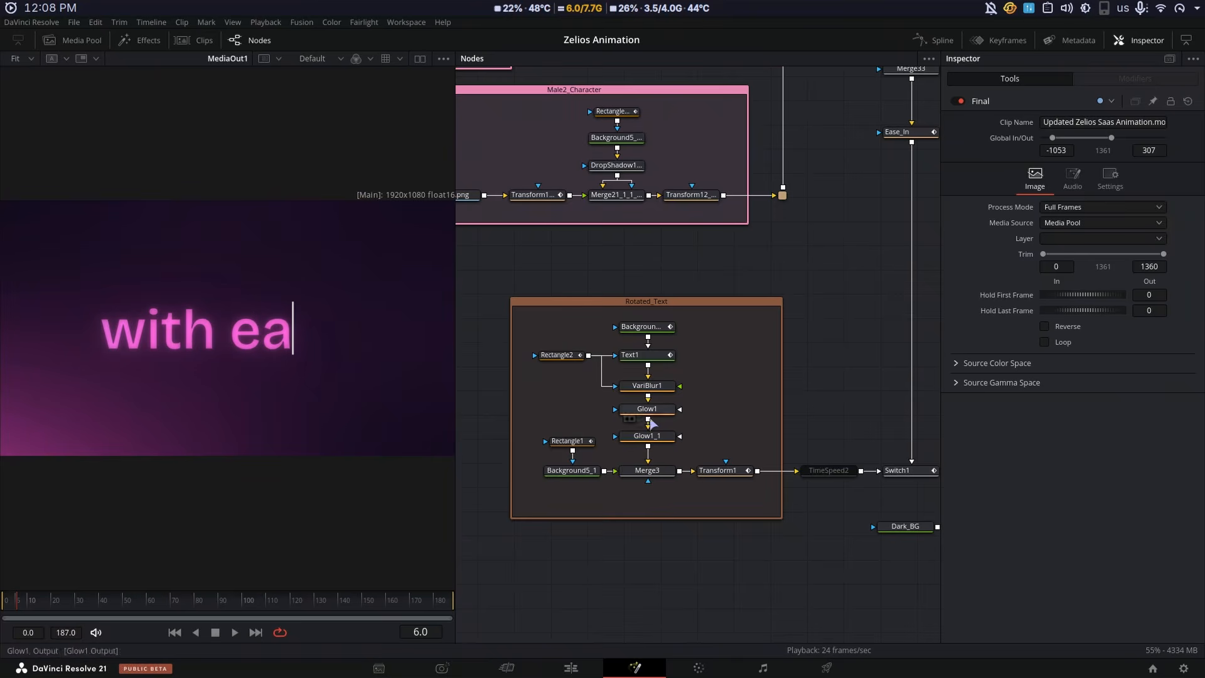
pyautogui.click(717, 470)
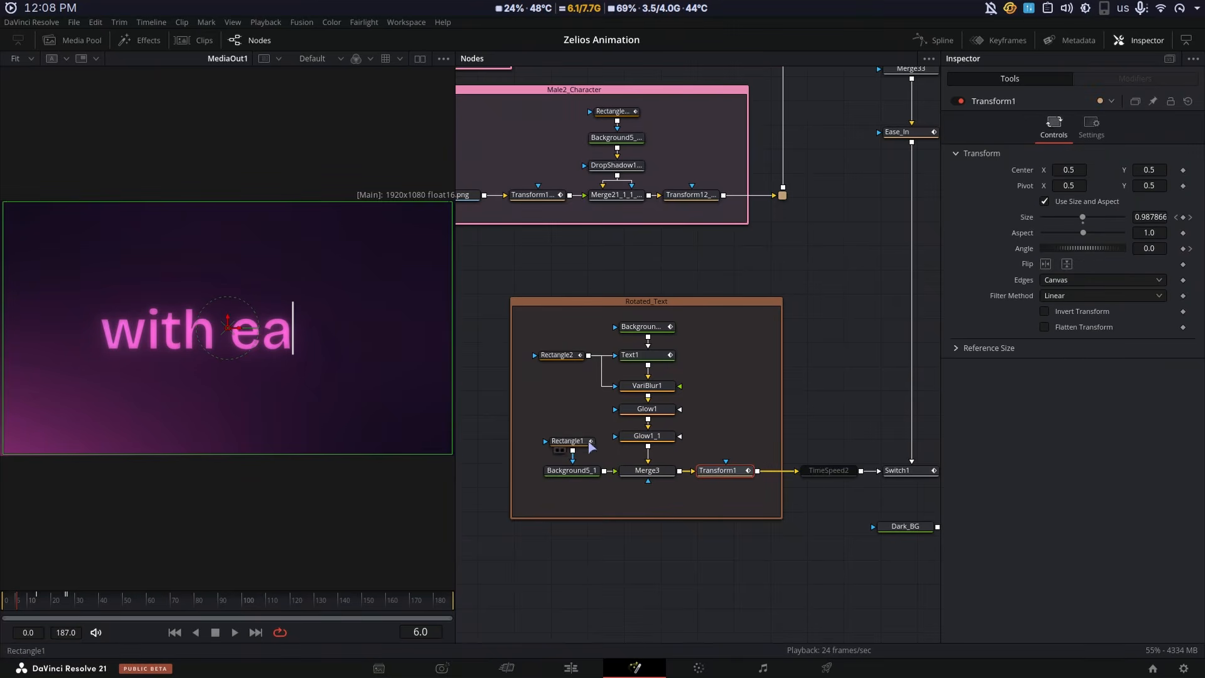
pyautogui.click(568, 441)
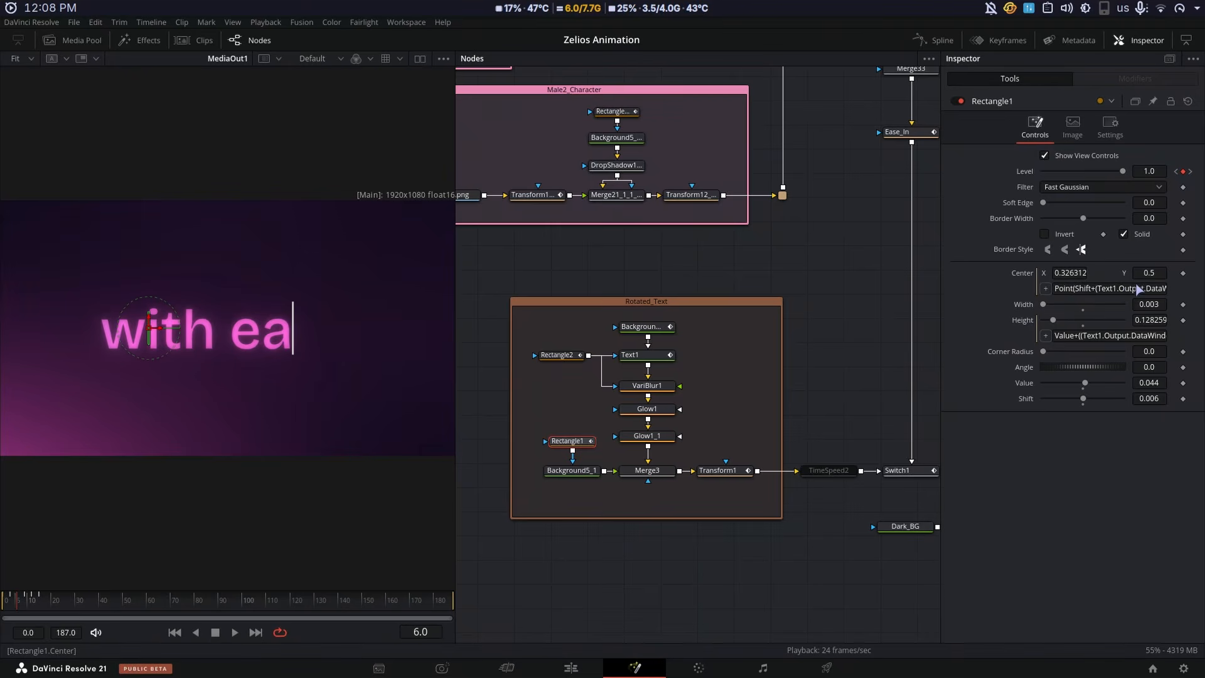
pyautogui.click(742, 558)
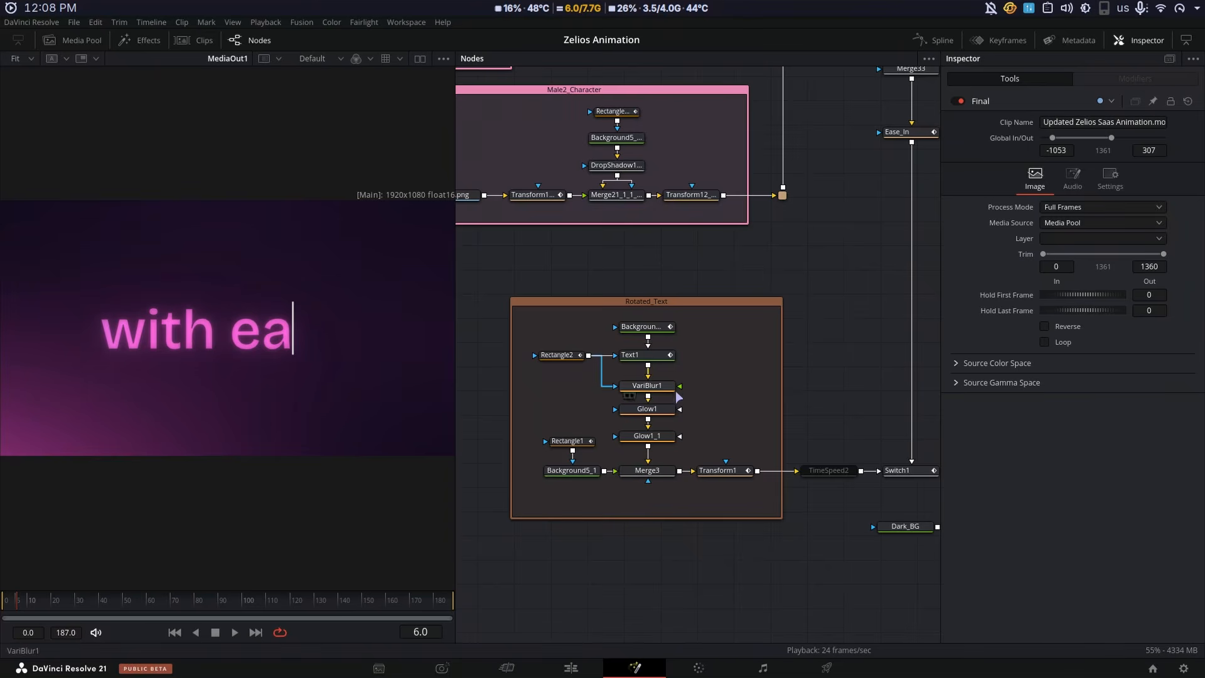
pyautogui.click(724, 470)
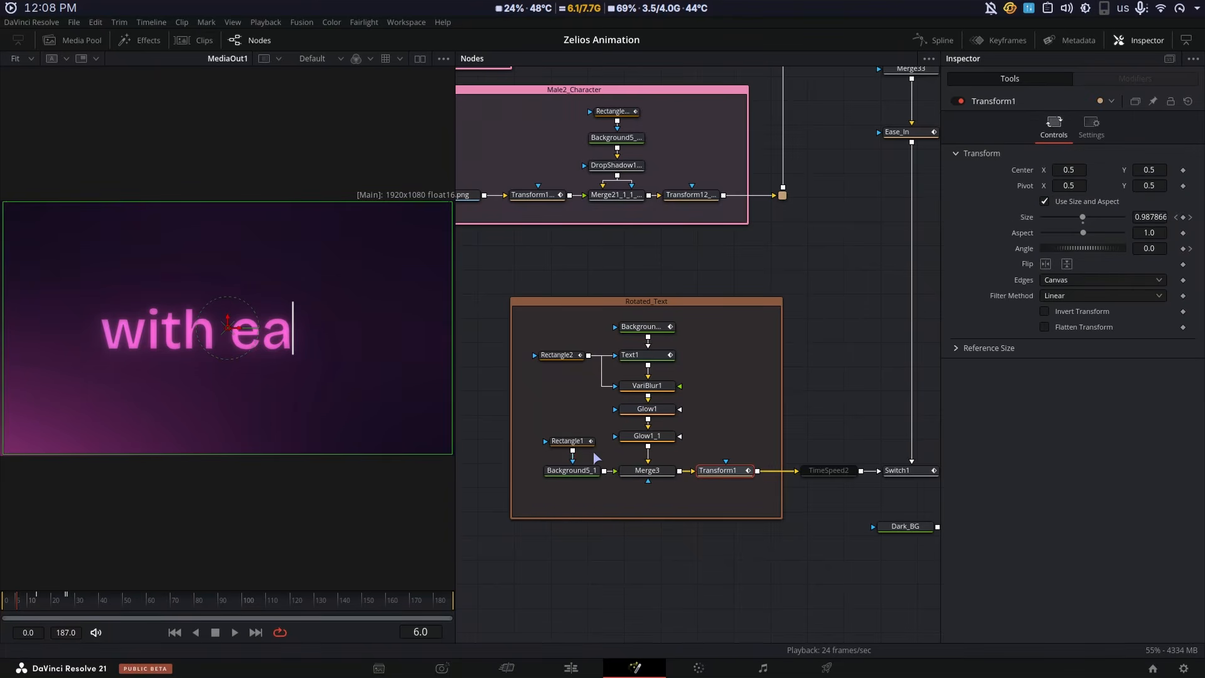
pyautogui.click(585, 441)
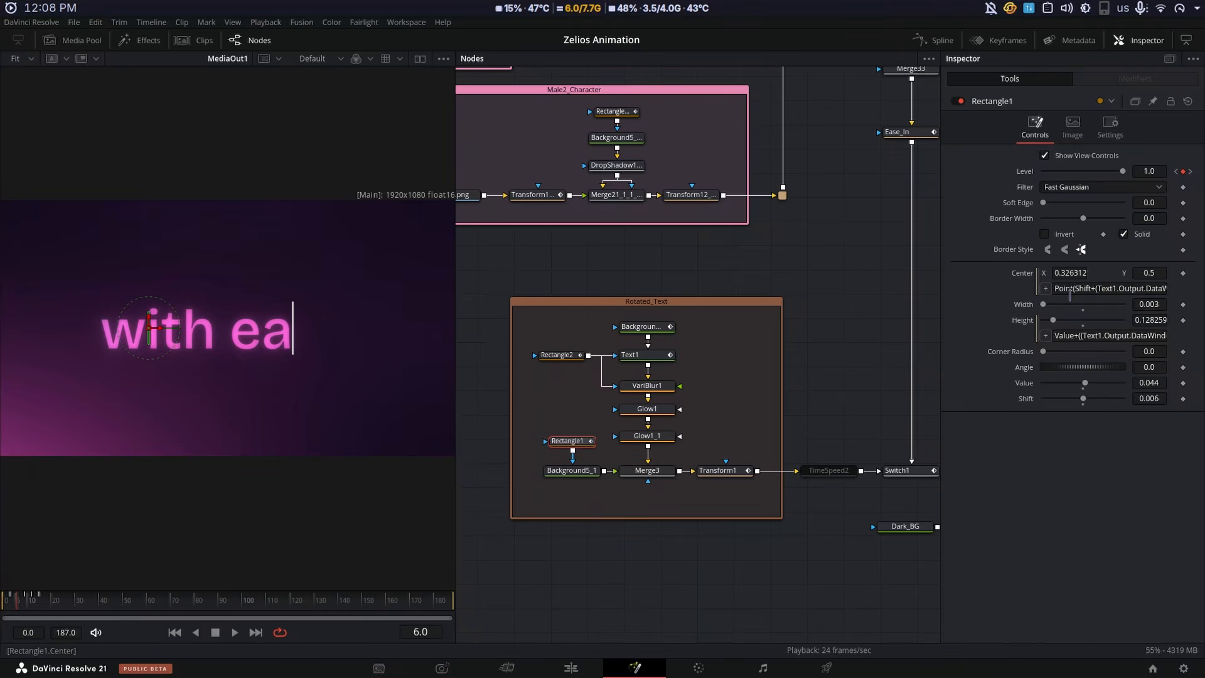
pyautogui.click(778, 563)
# Scrub back to frame 0 and preview Rectangle1 and Background5_1 in a separate viewer
pyautogui.moveTo(19, 600); pyautogui.dragTo(2, 600)
pyautogui.press('1')
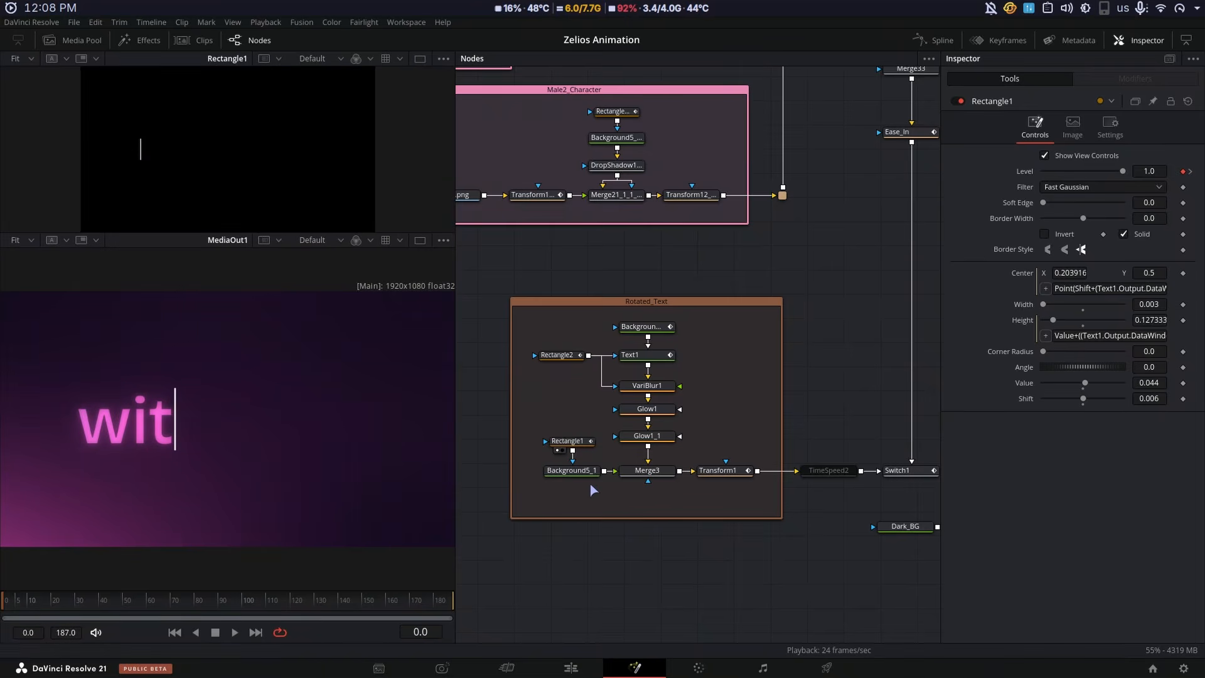
pyautogui.click(571, 471)
pyautogui.press('1')
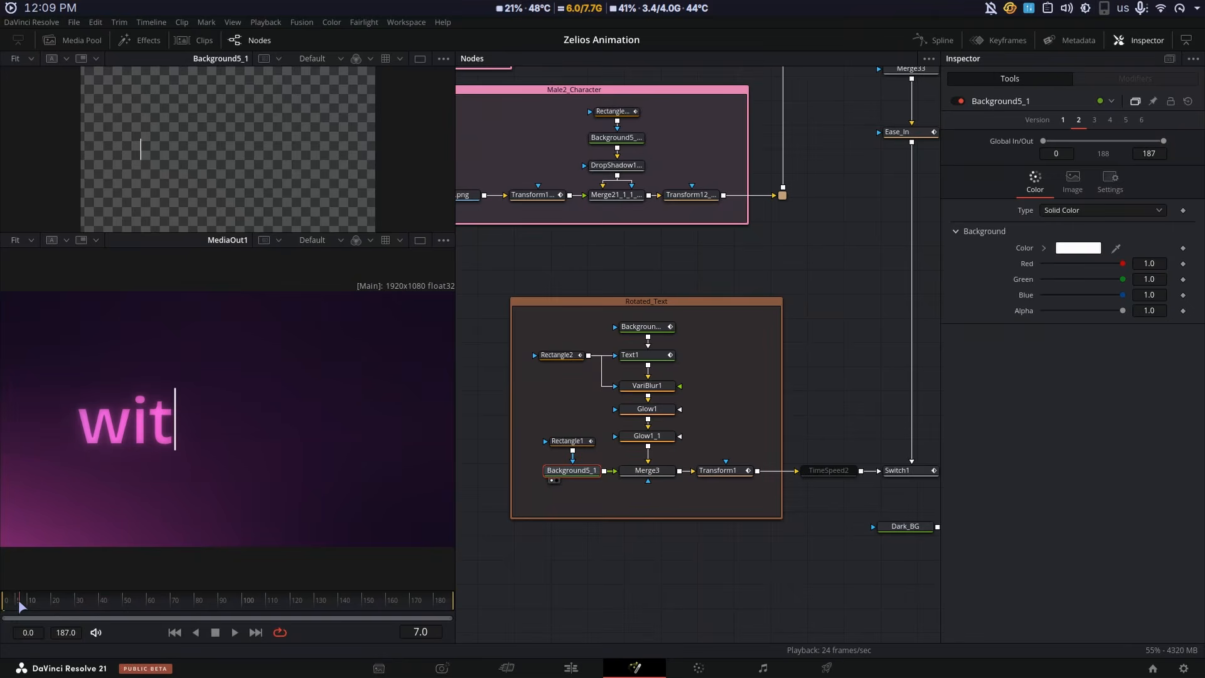
# Inspect Text1 and VariBlur1, preview the Rectangle2 mask separately, and scrub the text animation back to frame 5
pyautogui.click(646, 355)
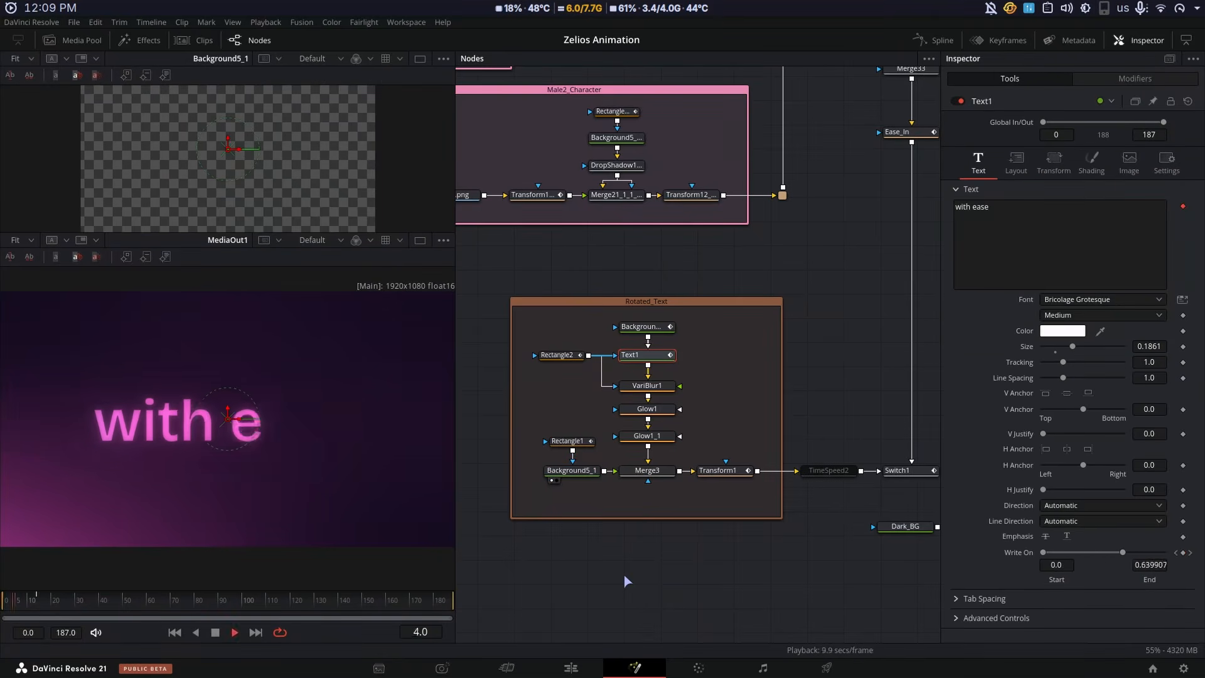
pyautogui.click(647, 386)
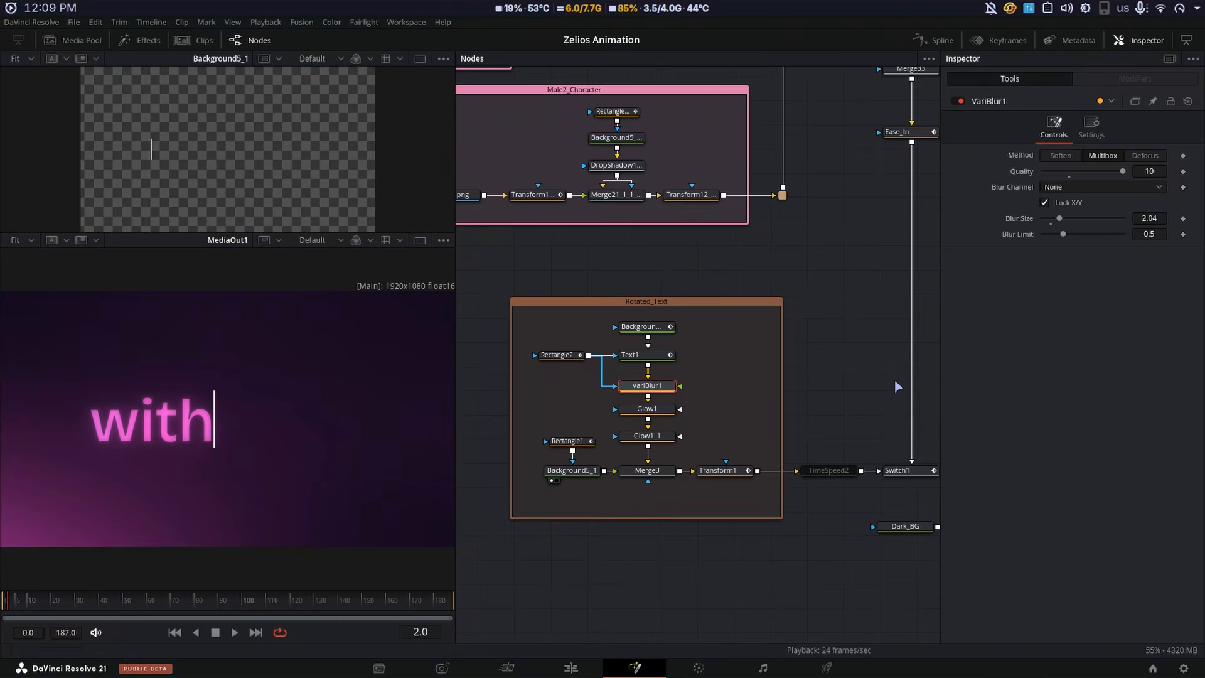
pyautogui.click(568, 355)
pyautogui.press('1')
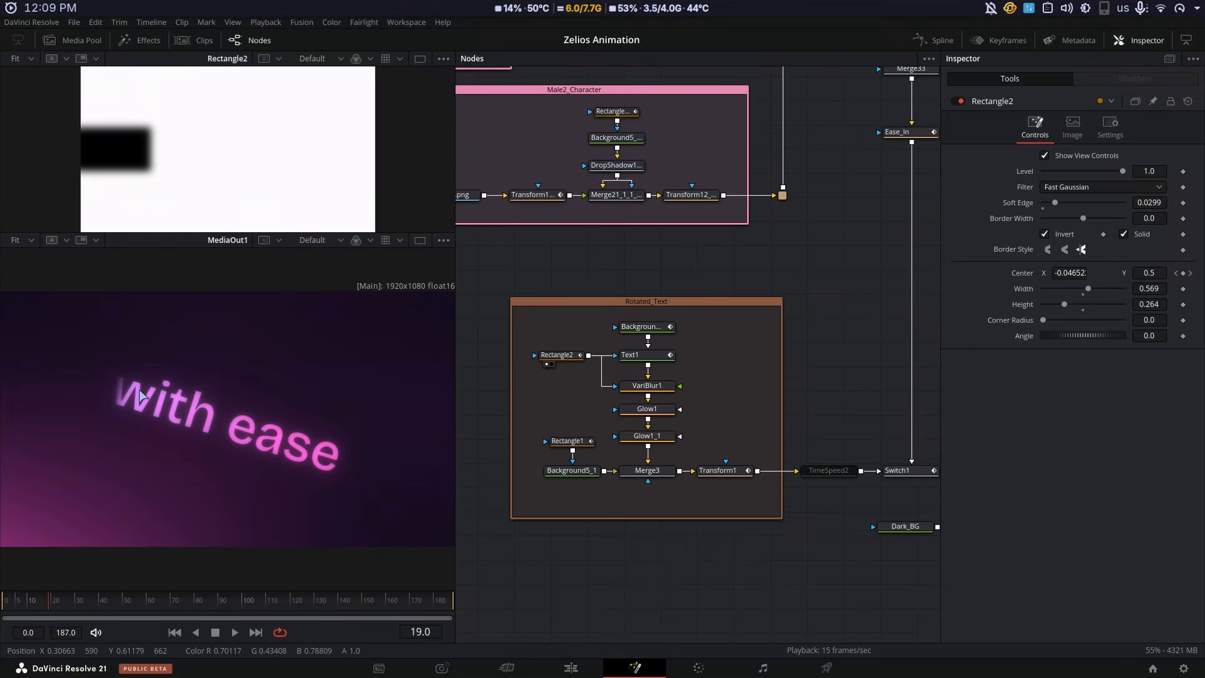
pyautogui.moveTo(46, 601); pyautogui.dragTo(17, 601)
# Examine the VariBlur1, Text1 and Glow1_1 nodes of the Rotated_Text group at frame 5
pyautogui.click(646, 385)
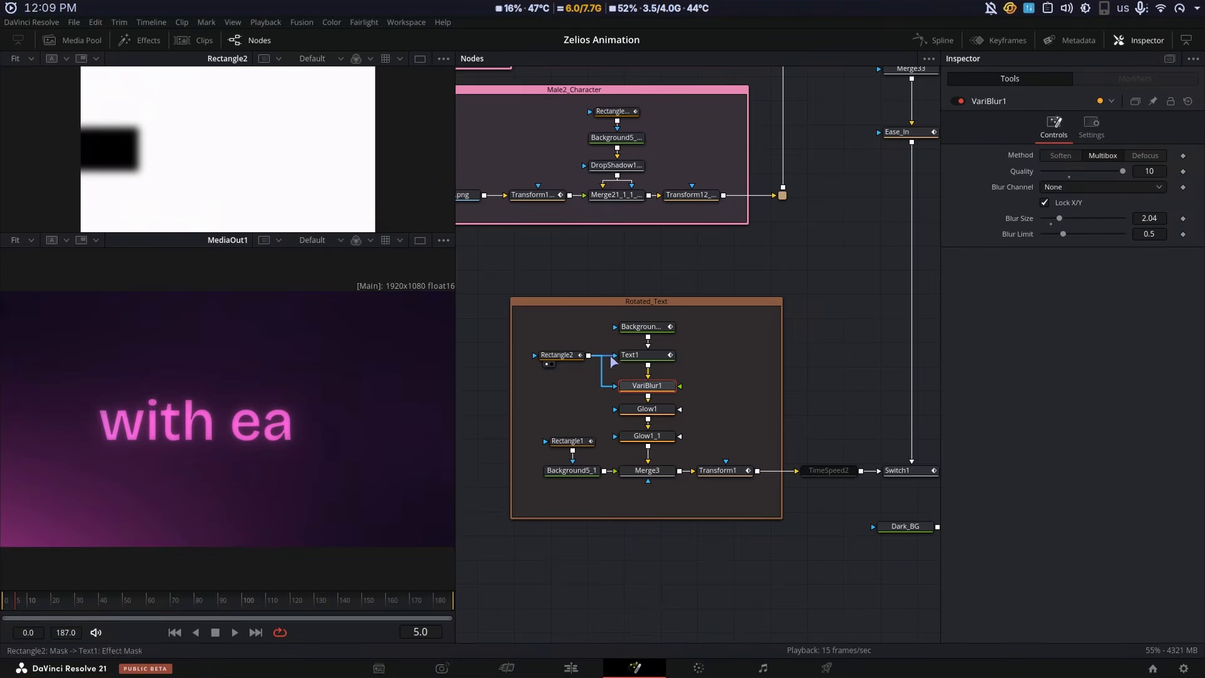
pyautogui.click(643, 355)
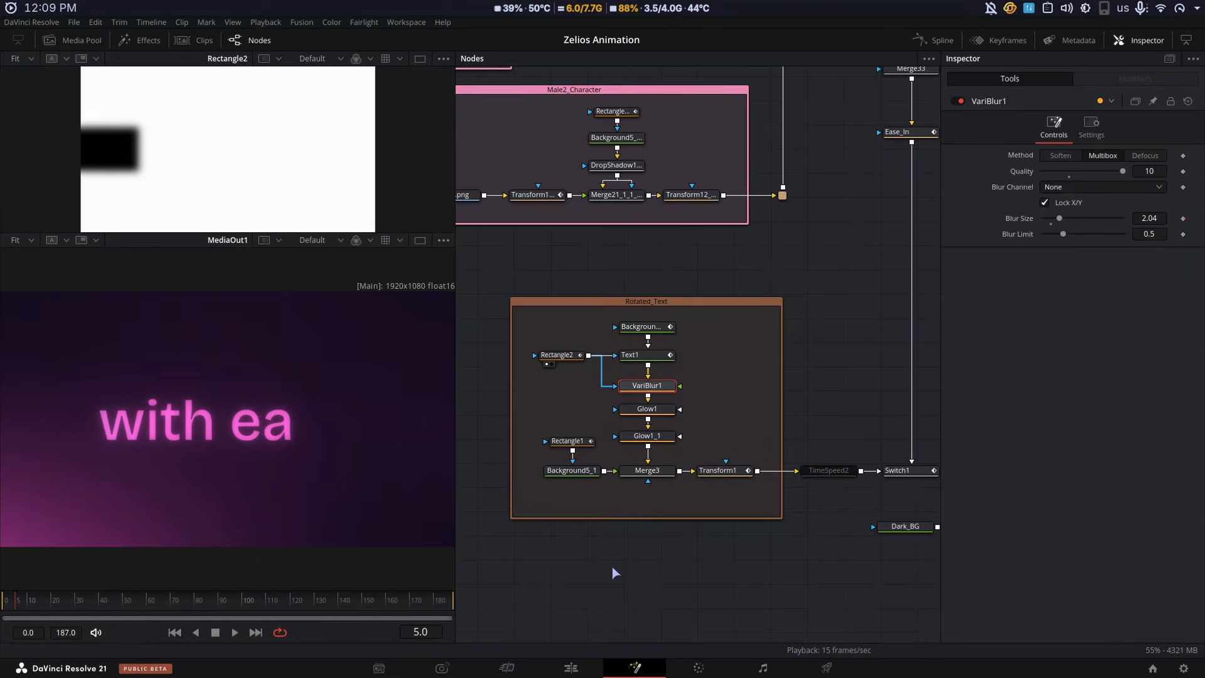
pyautogui.click(652, 435)
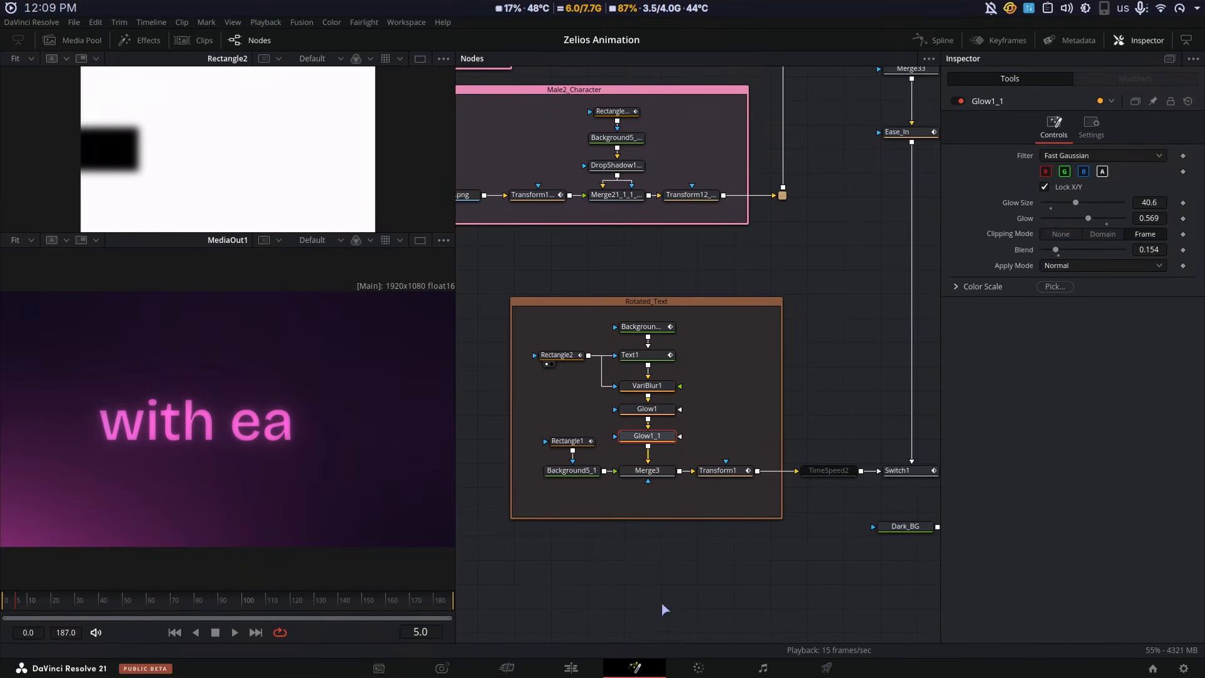
# Inspect Transform1's animated size and angle, playing the text rotation through to frame 26
pyautogui.click(722, 470)
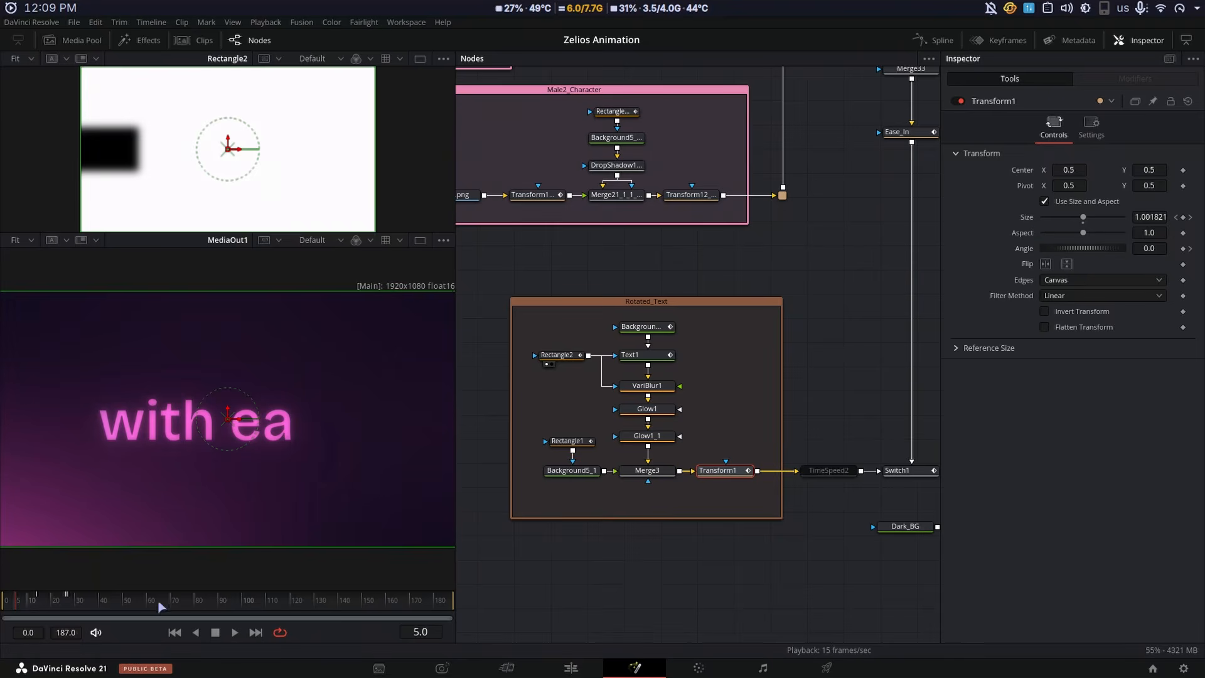
pyautogui.press('space')
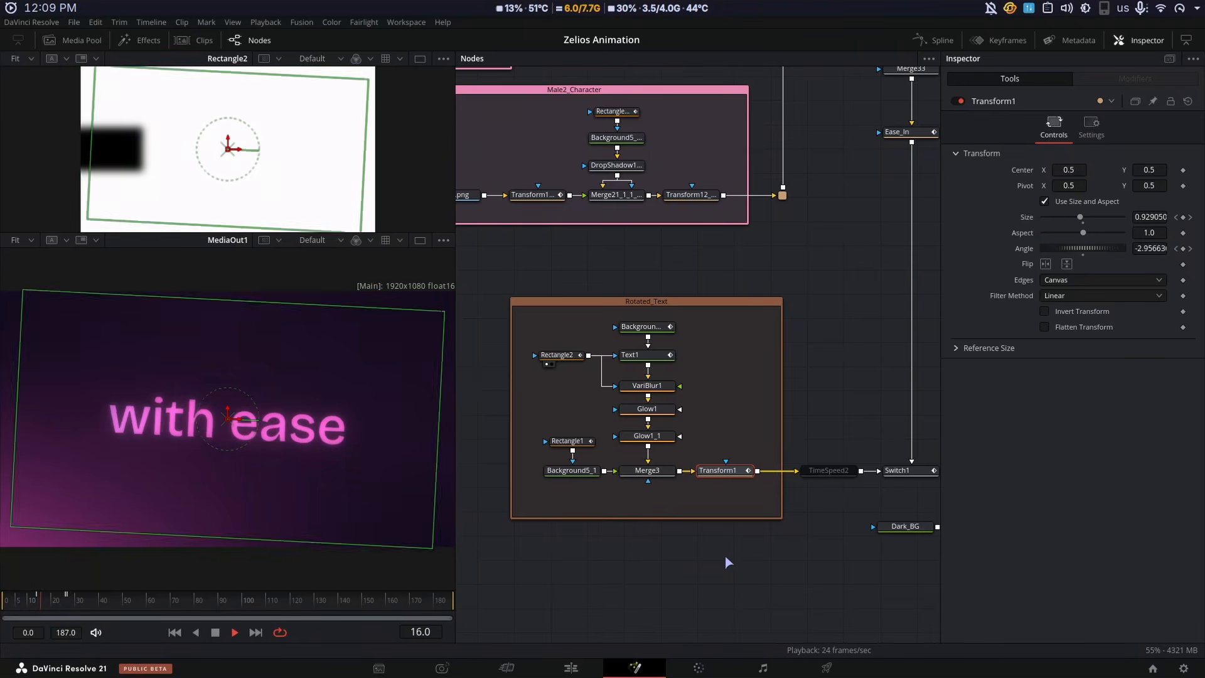
pyautogui.moveTo(735, 445); pyautogui.dragTo(631, 438)
pyautogui.press('space')
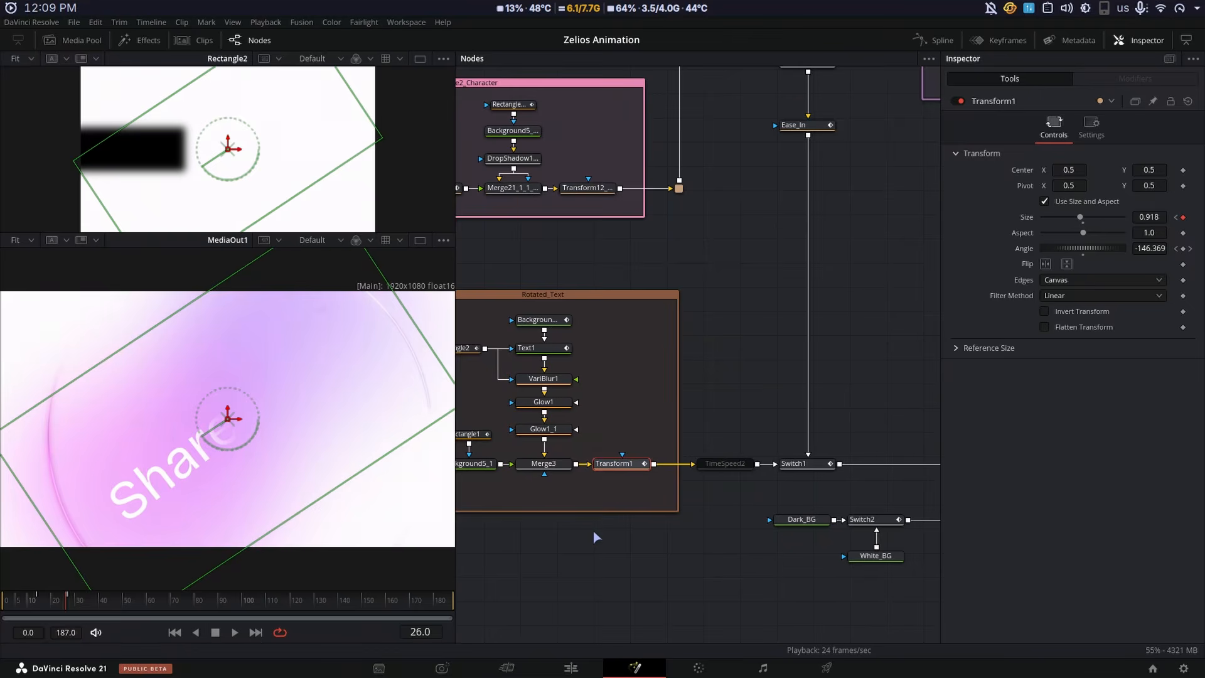
pyautogui.moveTo(627, 553); pyautogui.dragTo(728, 571)
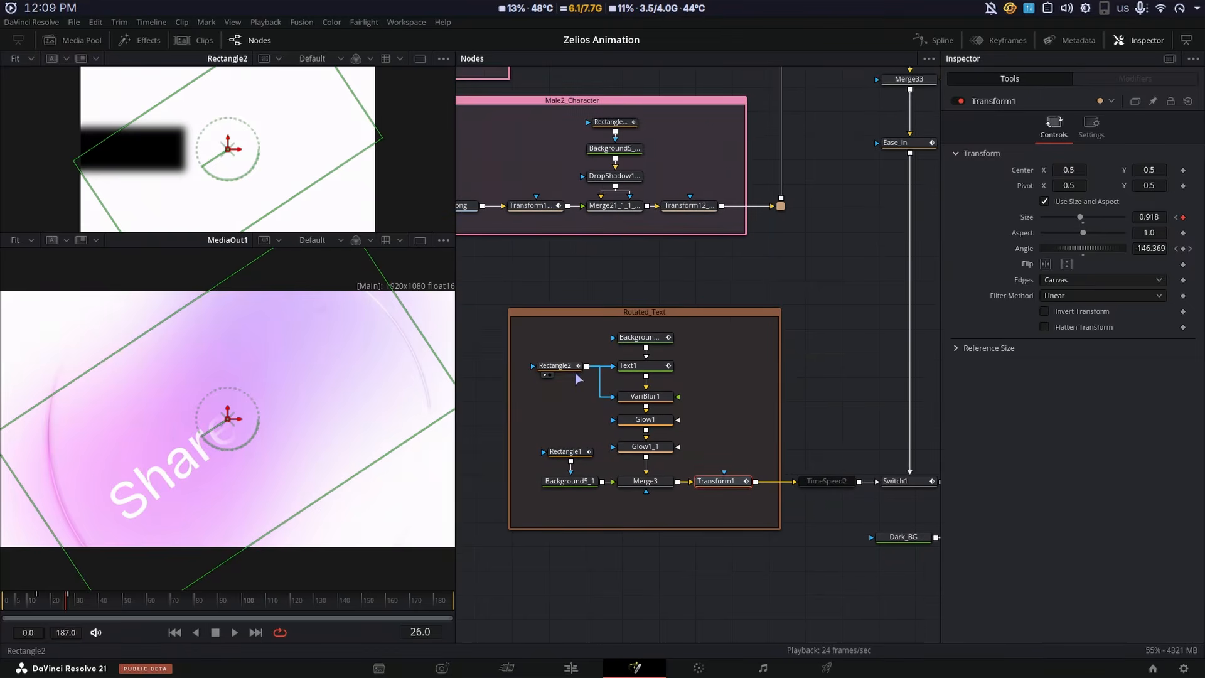
# Clear the Rectangle2 preview and examine the node layout around Rotated_Text, Ease_In and Switch1
pyautogui.click(575, 371)
pyautogui.press('1')
pyautogui.moveTo(841, 404); pyautogui.dragTo(767, 447)
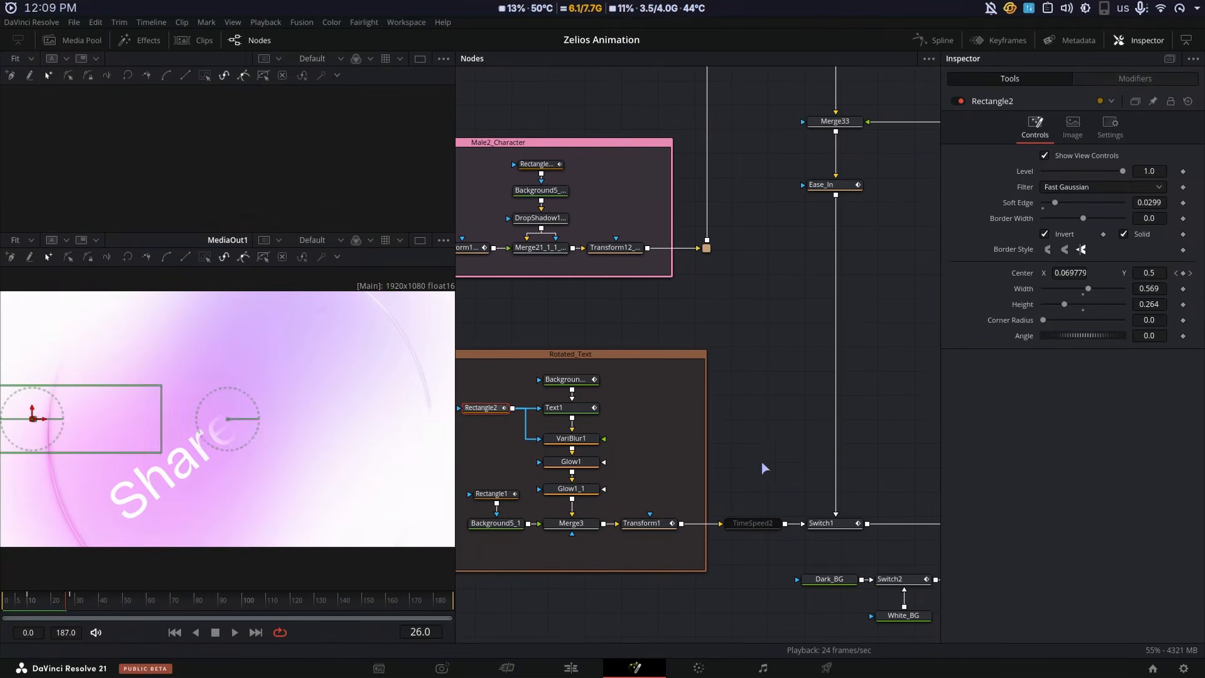
pyautogui.moveTo(804, 411); pyautogui.dragTo(738, 515)
pyautogui.click(781, 346)
pyautogui.moveTo(788, 337); pyautogui.dragTo(815, 324)
pyautogui.scroll(-3, 766, 373)
pyautogui.scroll(2, 785, 474)
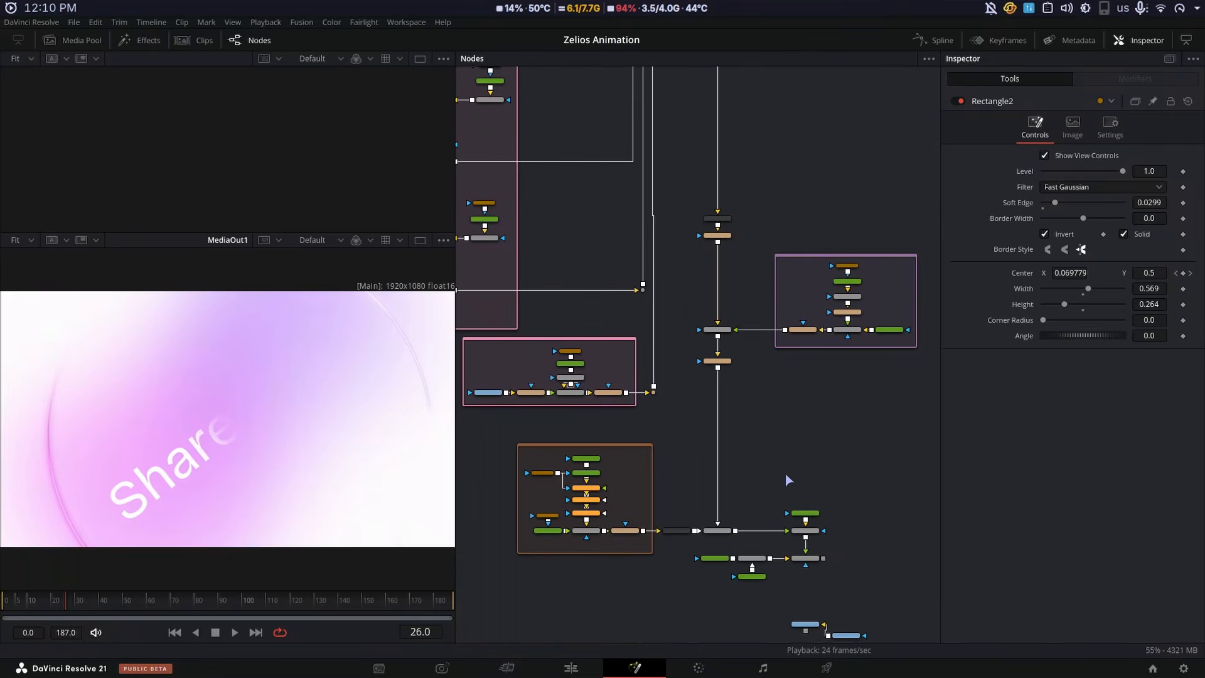
# Enable the TimeSpeed2 node after the Rotated_Text group and set its freeze frame to frame 26
pyautogui.scroll(3, 658, 558)
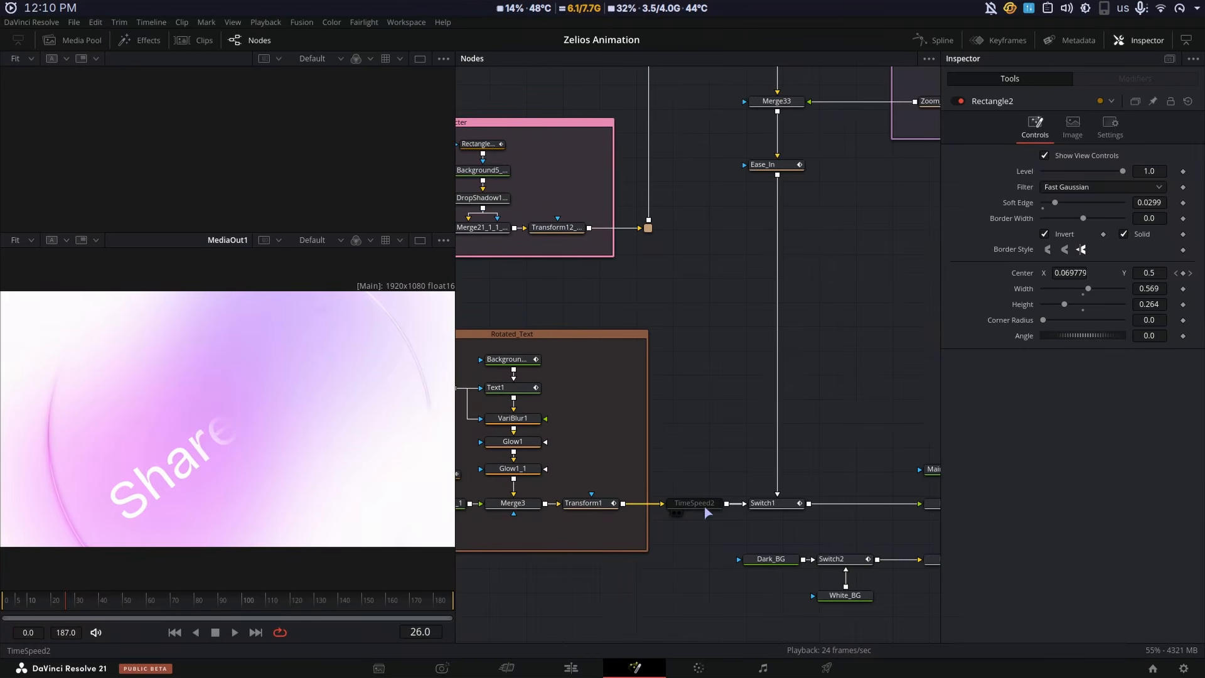
pyautogui.hscroll(-3, 704, 506)
pyautogui.moveTo(755, 595); pyautogui.dragTo(512, 303)
pyautogui.click(690, 430)
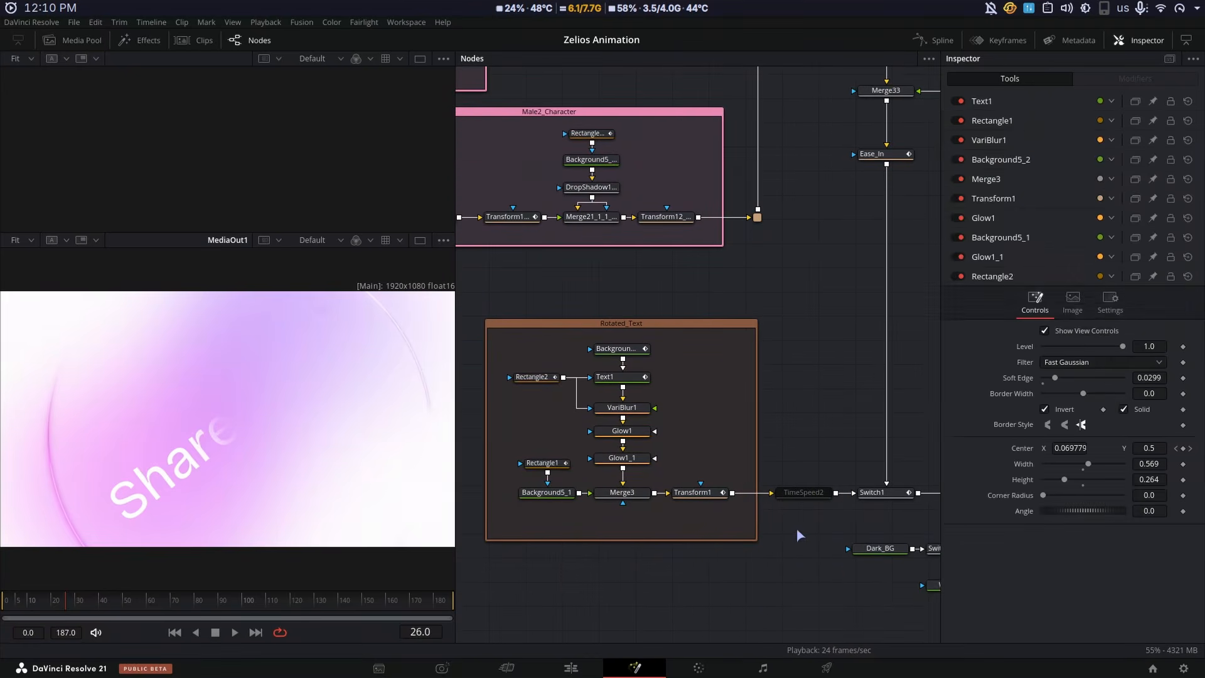
pyautogui.click(811, 494)
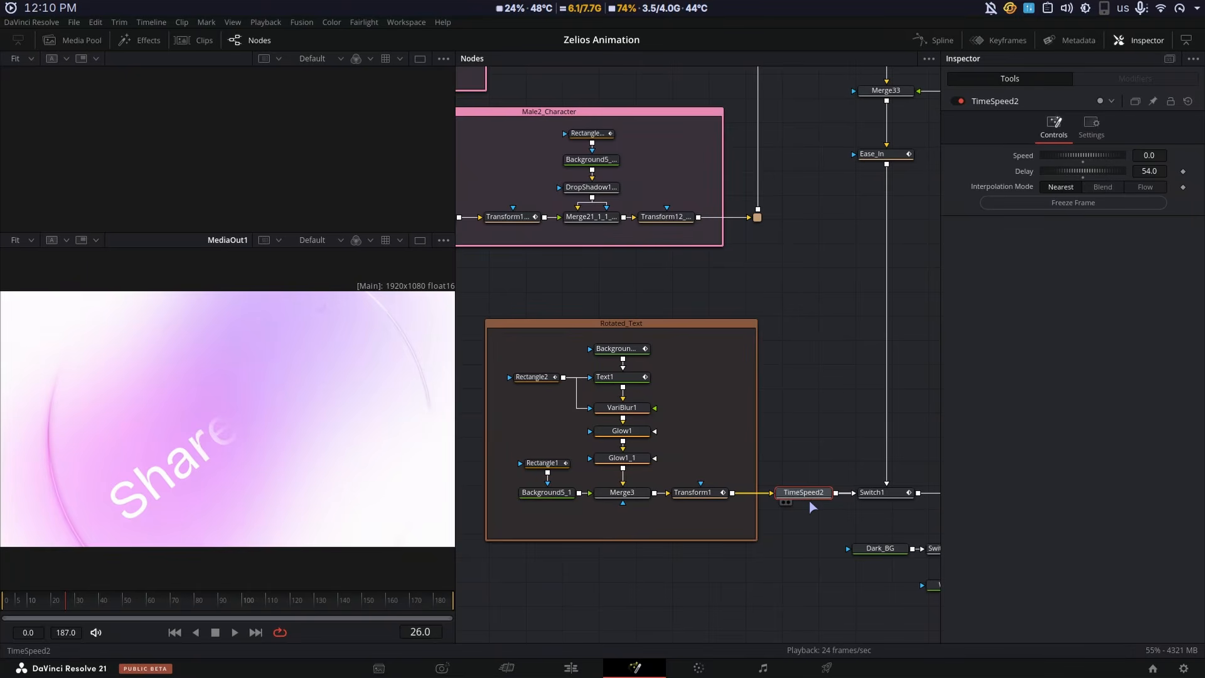
pyautogui.click(1073, 202)
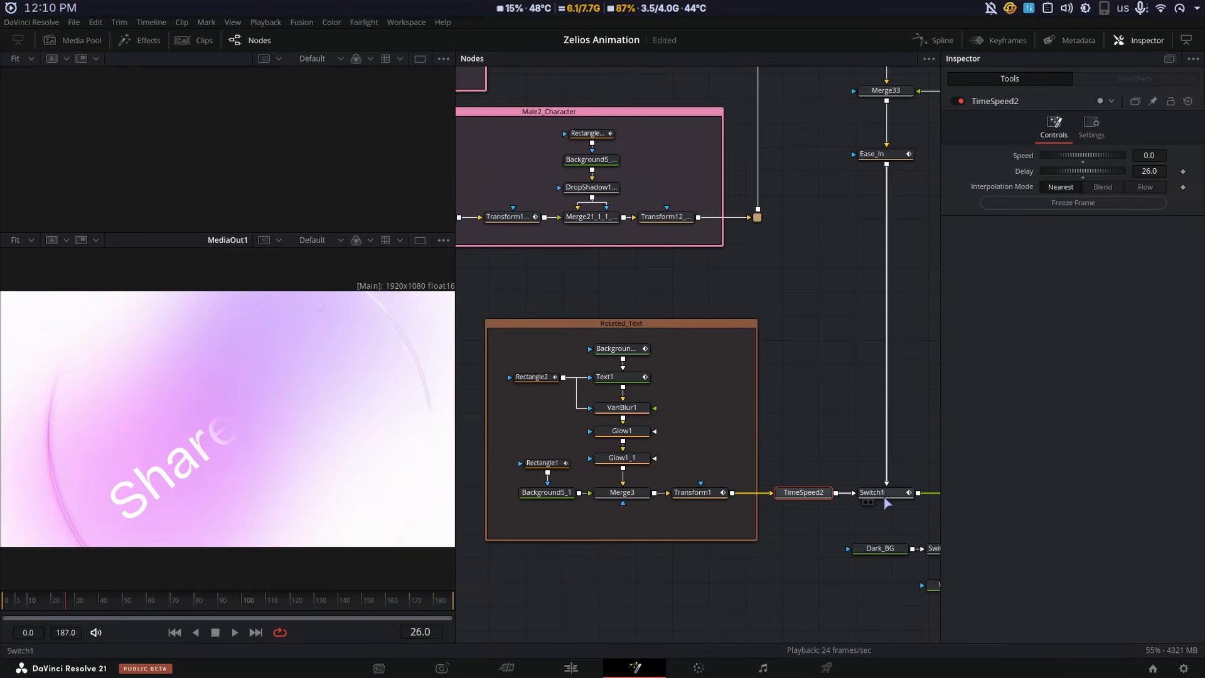
# Preview TimeSpeed2's frozen frame in a separate viewer and play the composition through to frame 51
pyautogui.scroll(5, 792, 457)
pyautogui.hscroll(2, 792, 457)
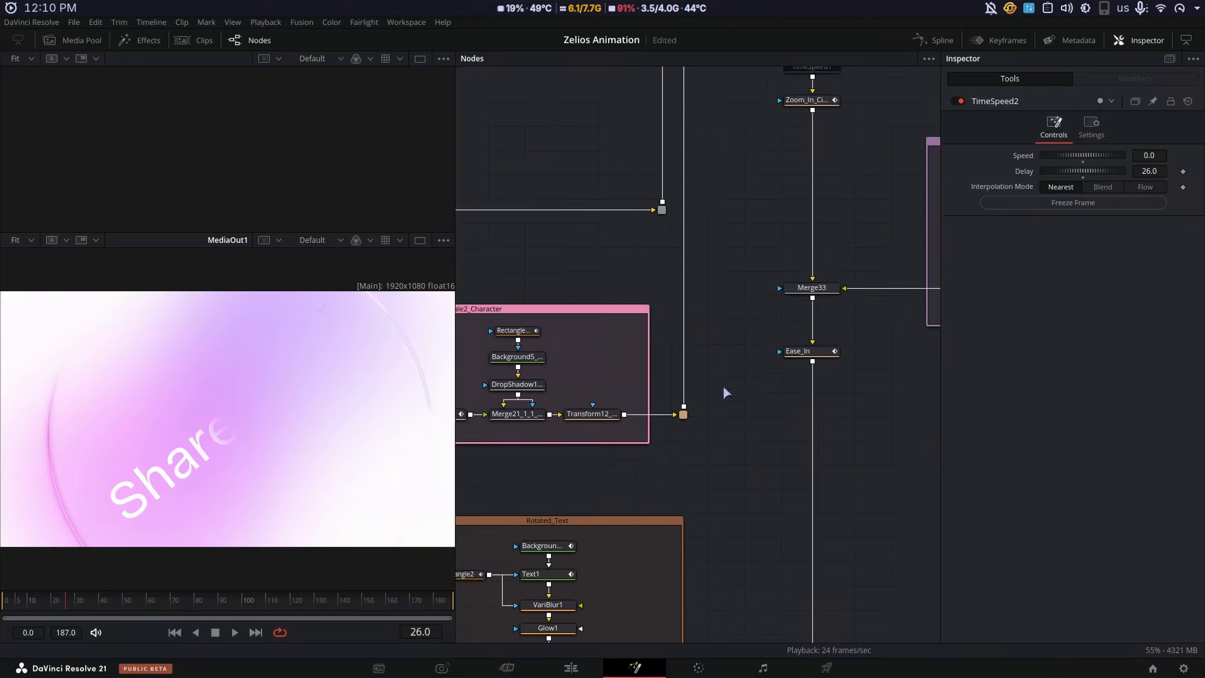
pyautogui.scroll(2, 743, 356)
pyautogui.scroll(-5, 716, 412)
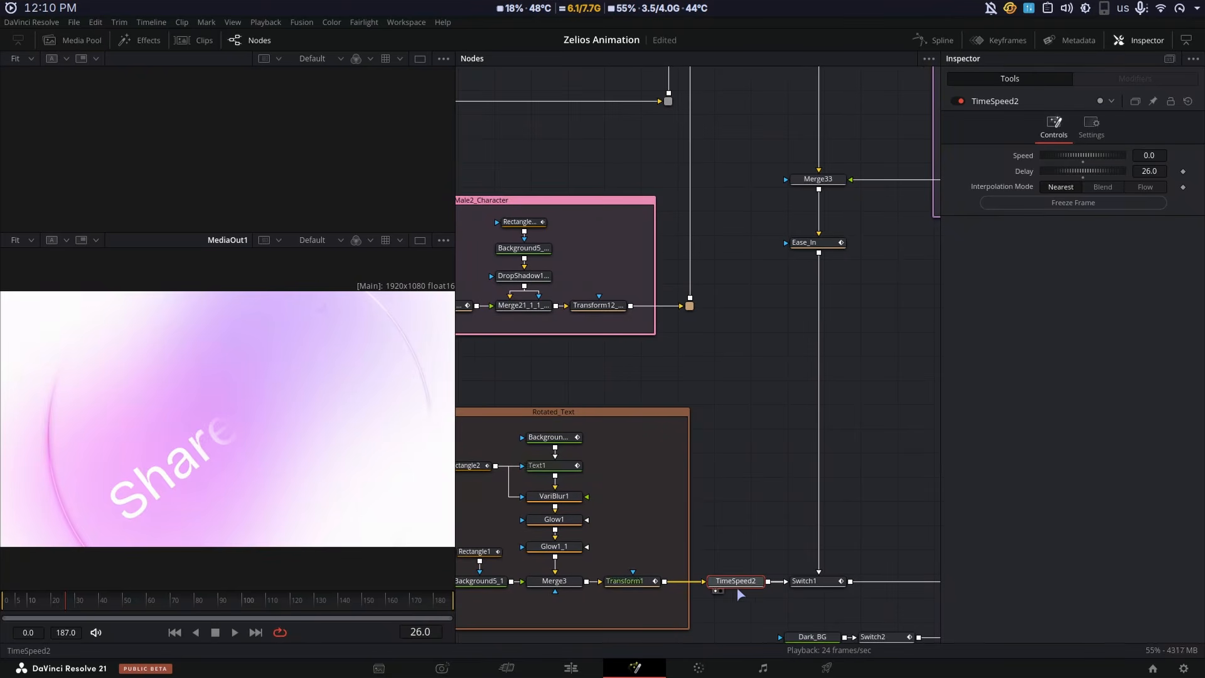
pyautogui.press('1')
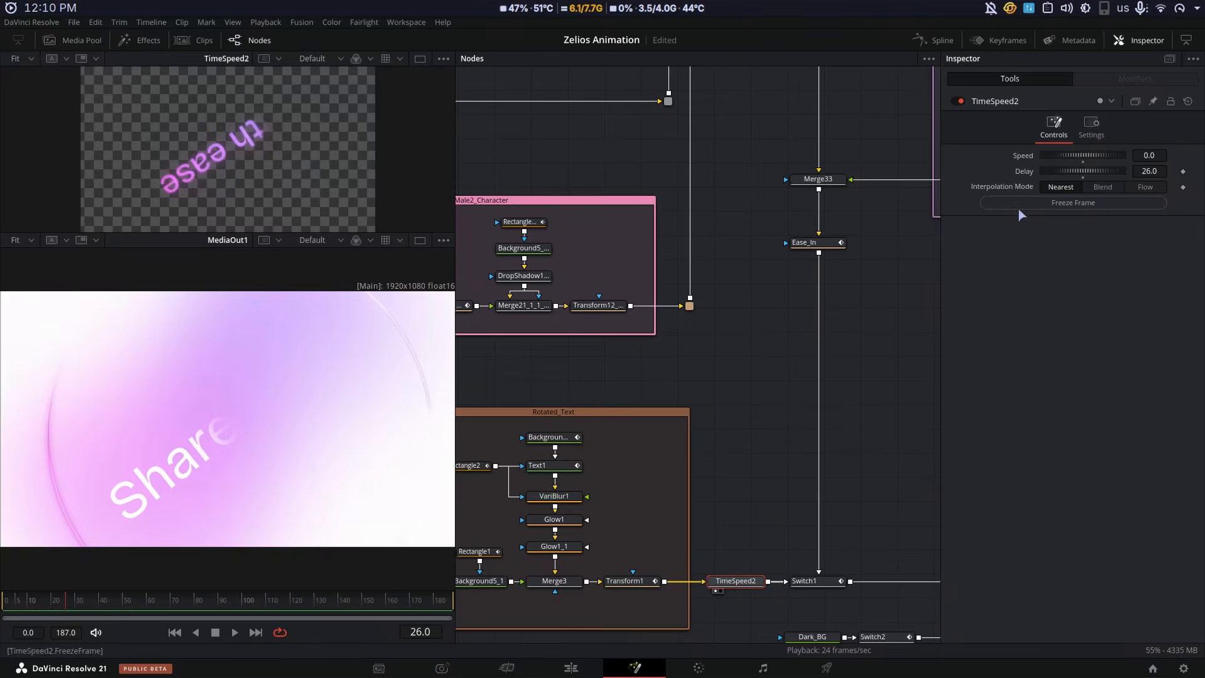
pyautogui.press('space')
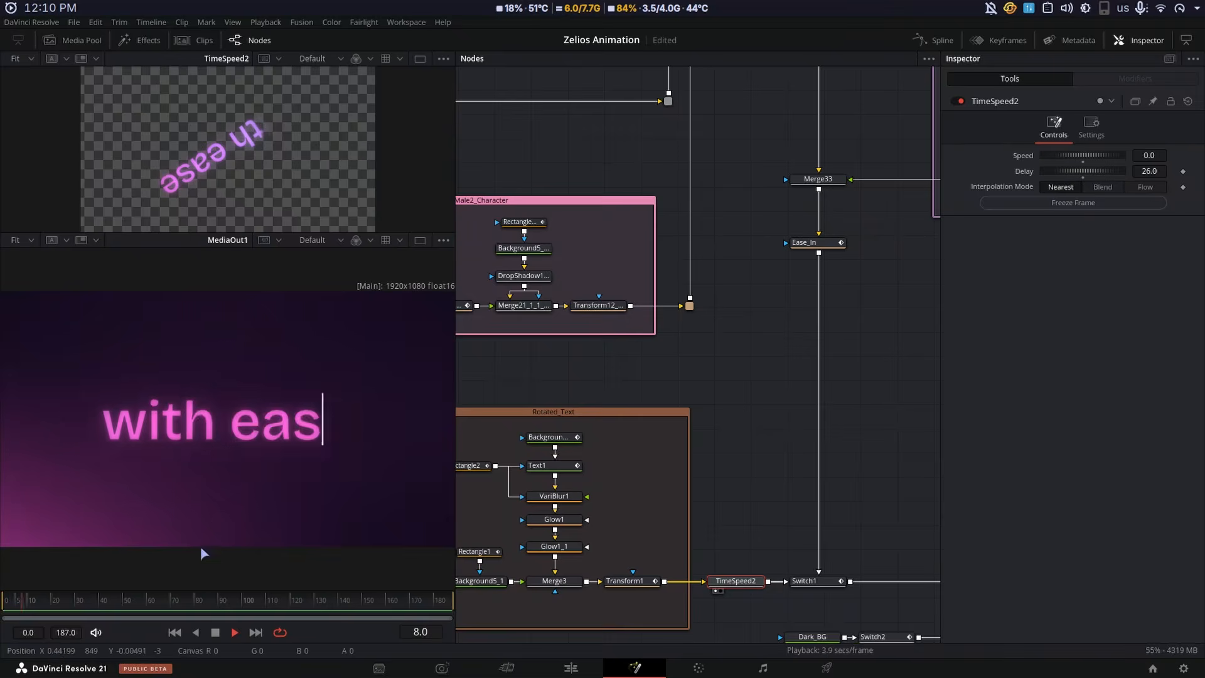
pyautogui.press('space')
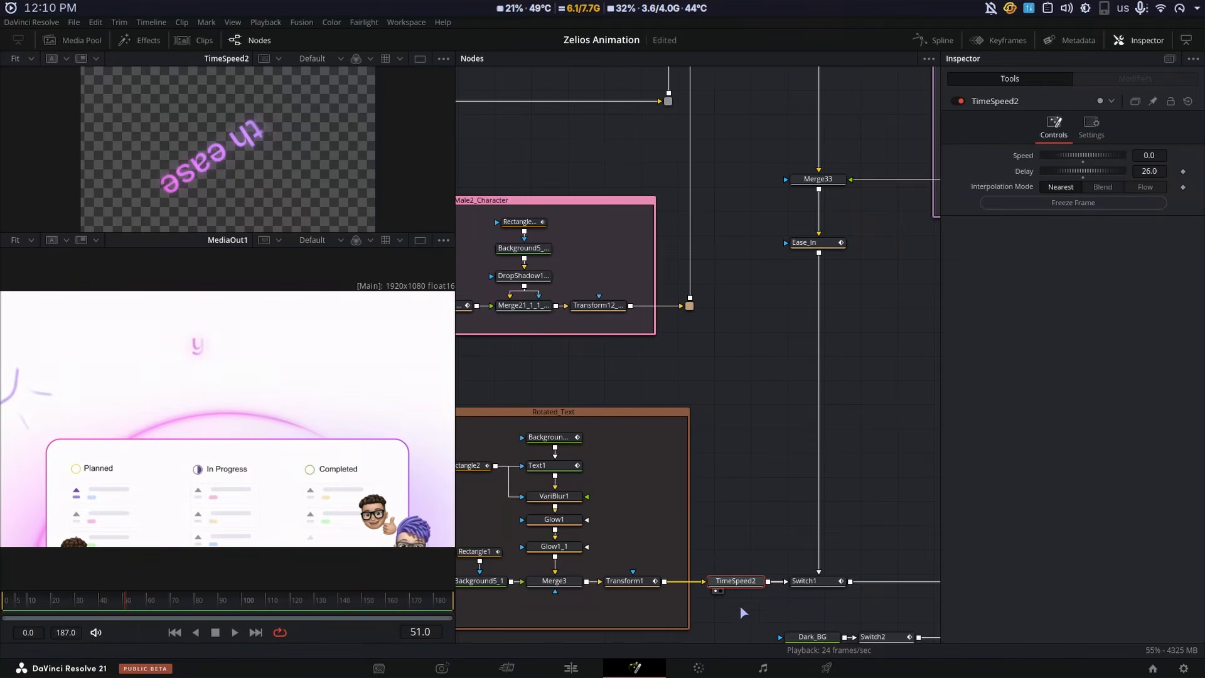
# Bypass TimeSpeed2 and play the composition from its start to frame 37
pyautogui.hotkey('ctrl', 'p')
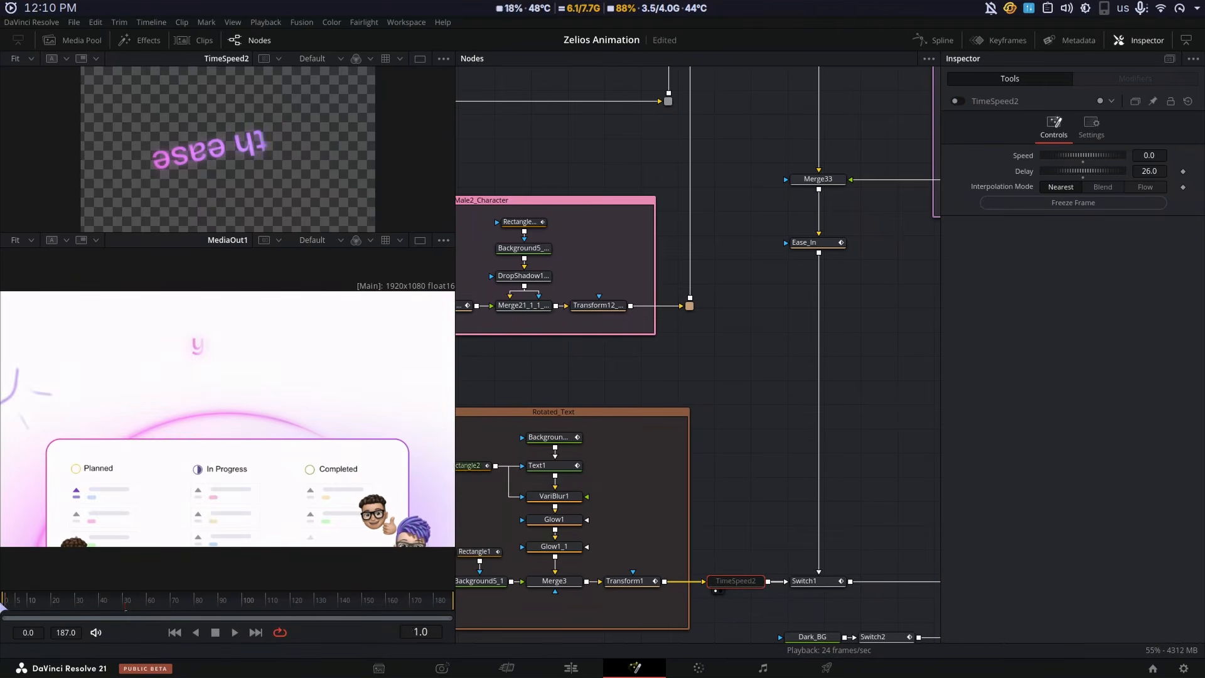
pyautogui.press('space')
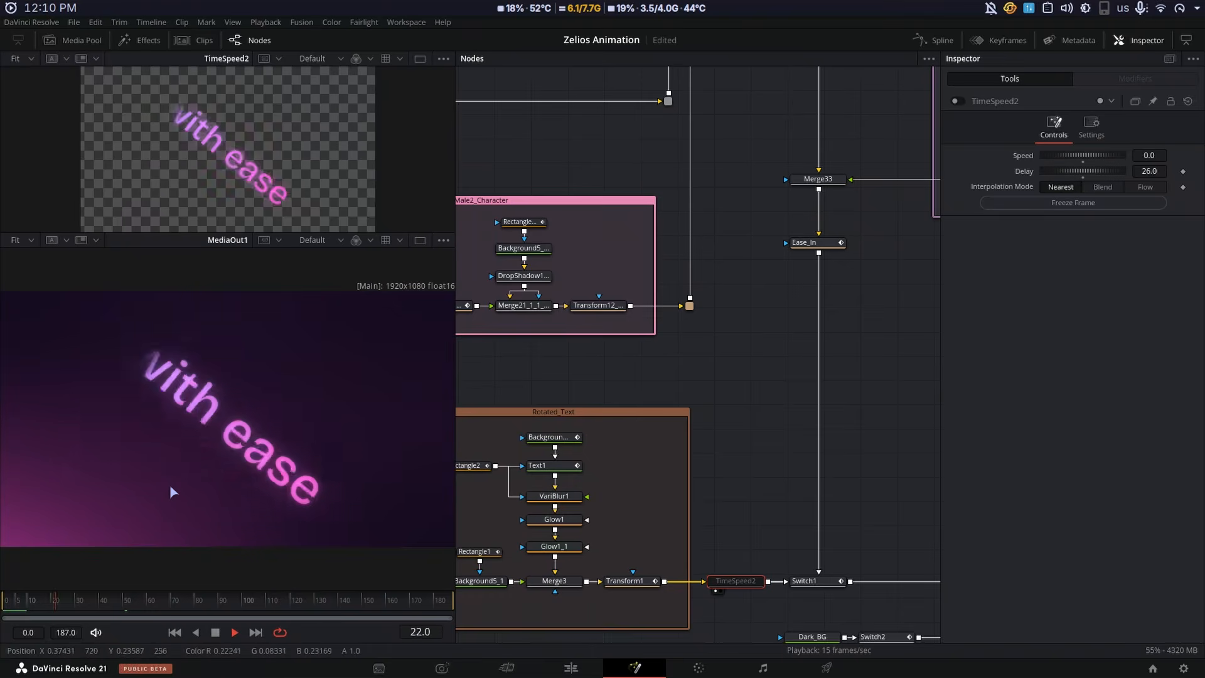
pyautogui.press('space')
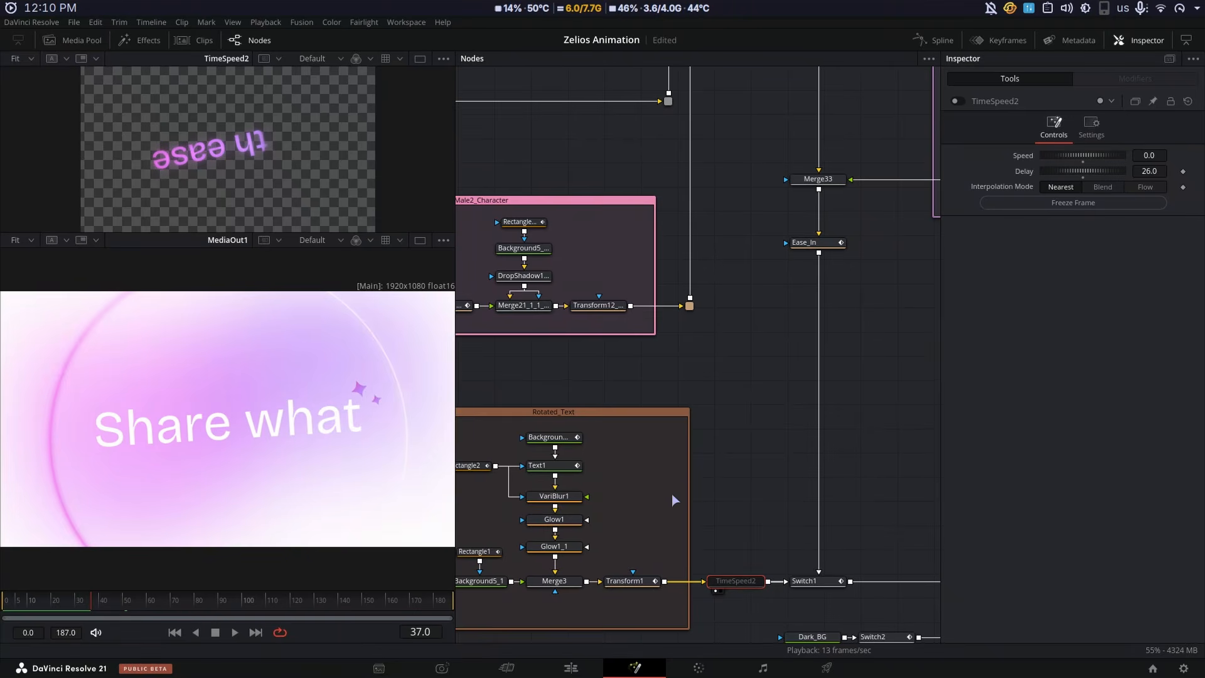
# Shift the Rotated_Text nodes and TimeSpeed2 away from Switch1 and add a TimeStretcher between TimeSpeed2 and Switch1, previewed at frame 0
pyautogui.scroll(-1, 732, 555)
pyautogui.scroll(-3, 732, 555)
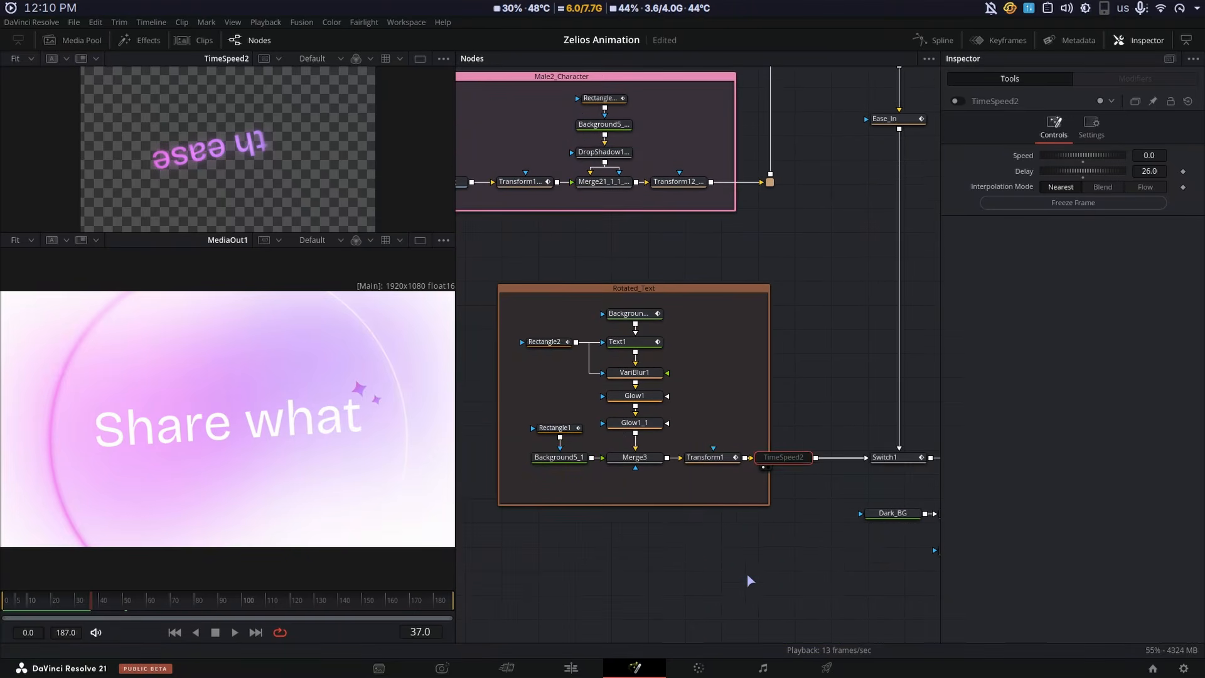
pyautogui.moveTo(819, 556); pyautogui.dragTo(593, 267)
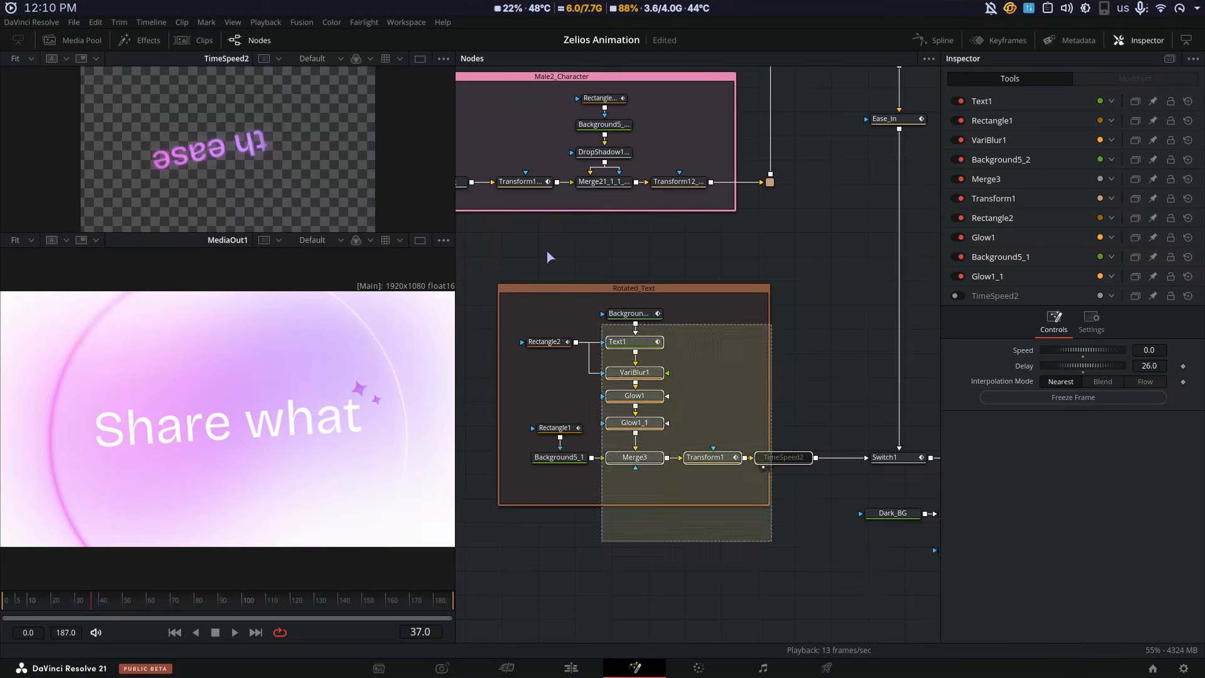
pyautogui.moveTo(792, 464); pyautogui.dragTo(812, 467)
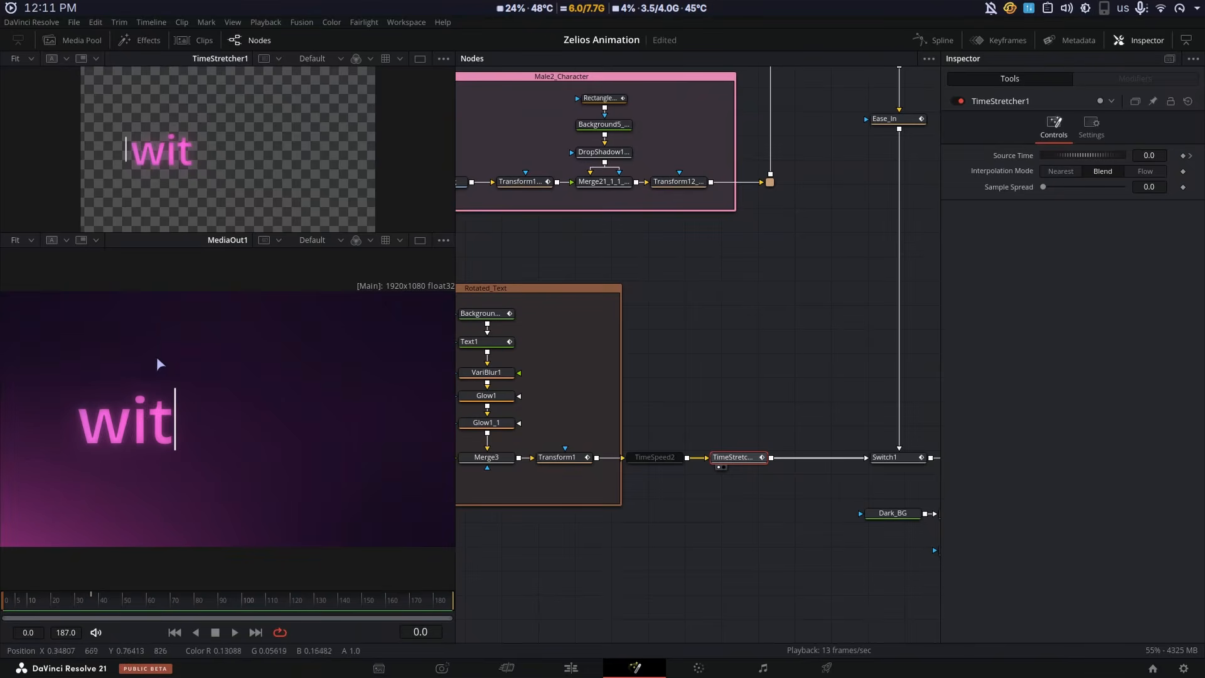
# Keyframe TimeStretcher1's Source Time from 0 at frame 0 to 26 at frame 26 and play the composition through to frame 39
pyautogui.press('space')
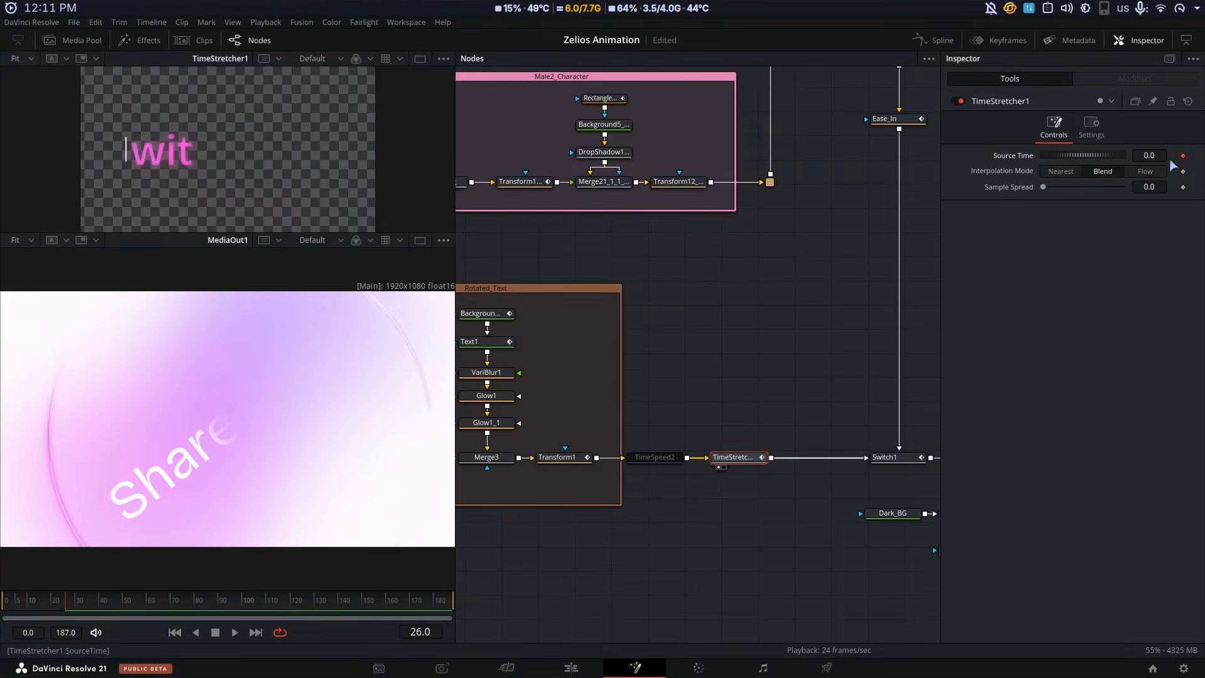
pyautogui.write('26')
pyautogui.press('Return')
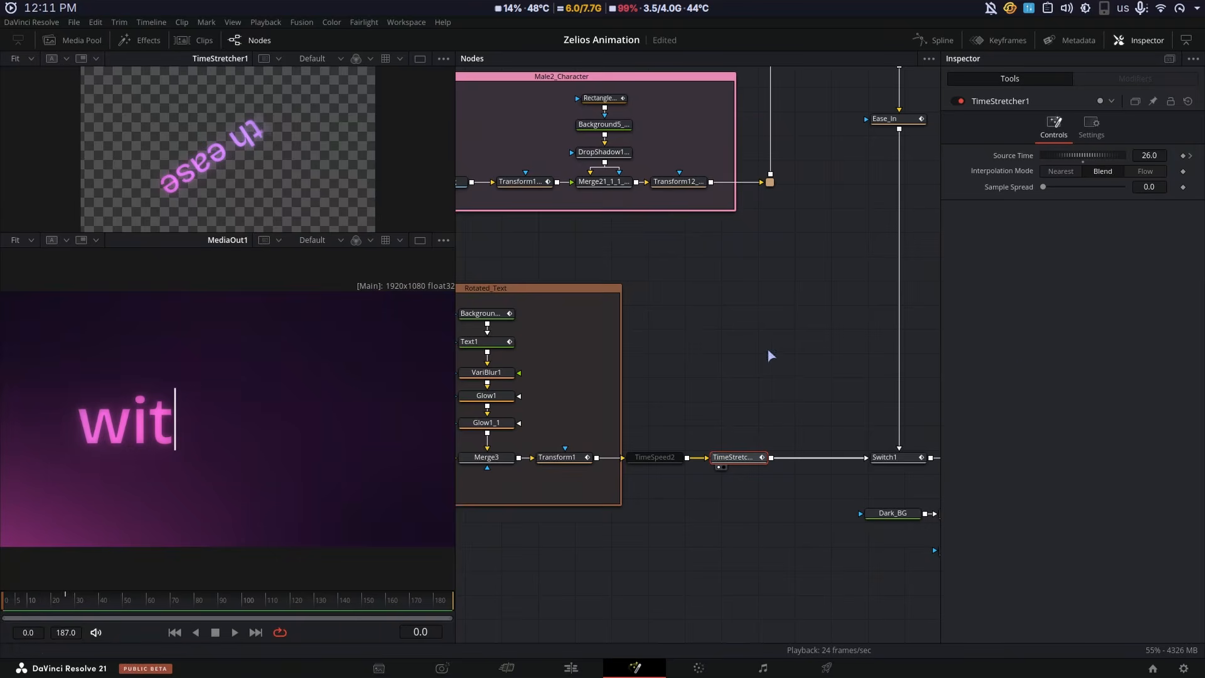
pyautogui.hotkey('ctrl', 'z')
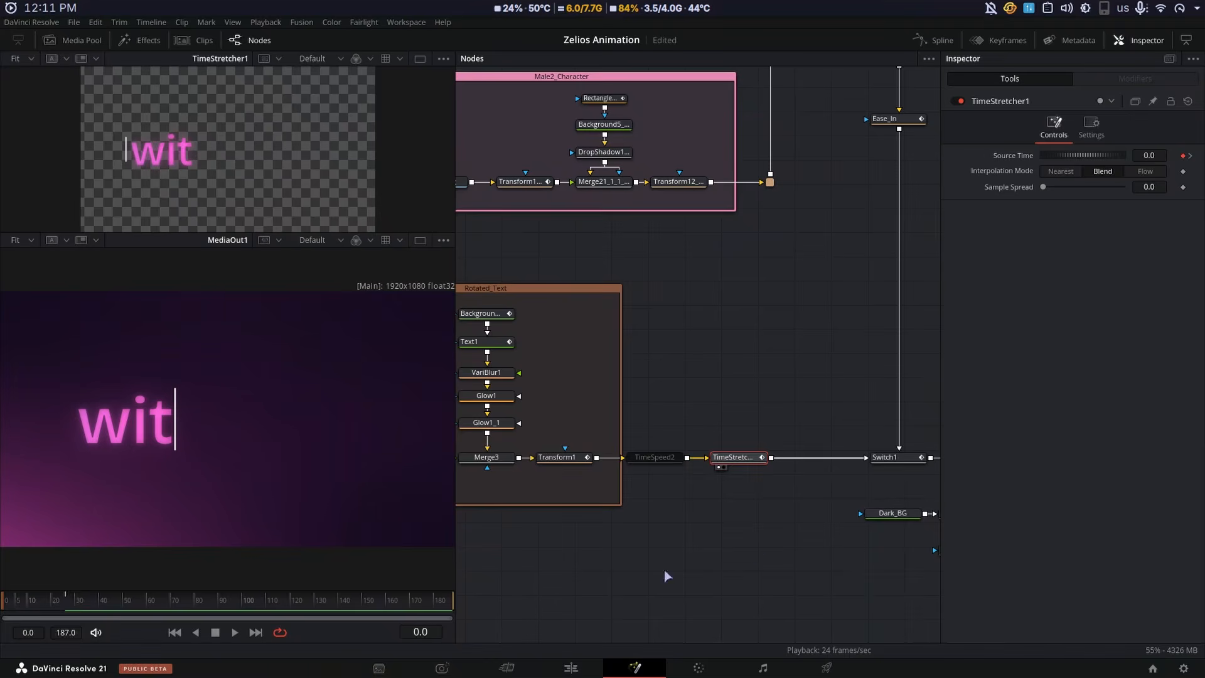
pyautogui.press('space')
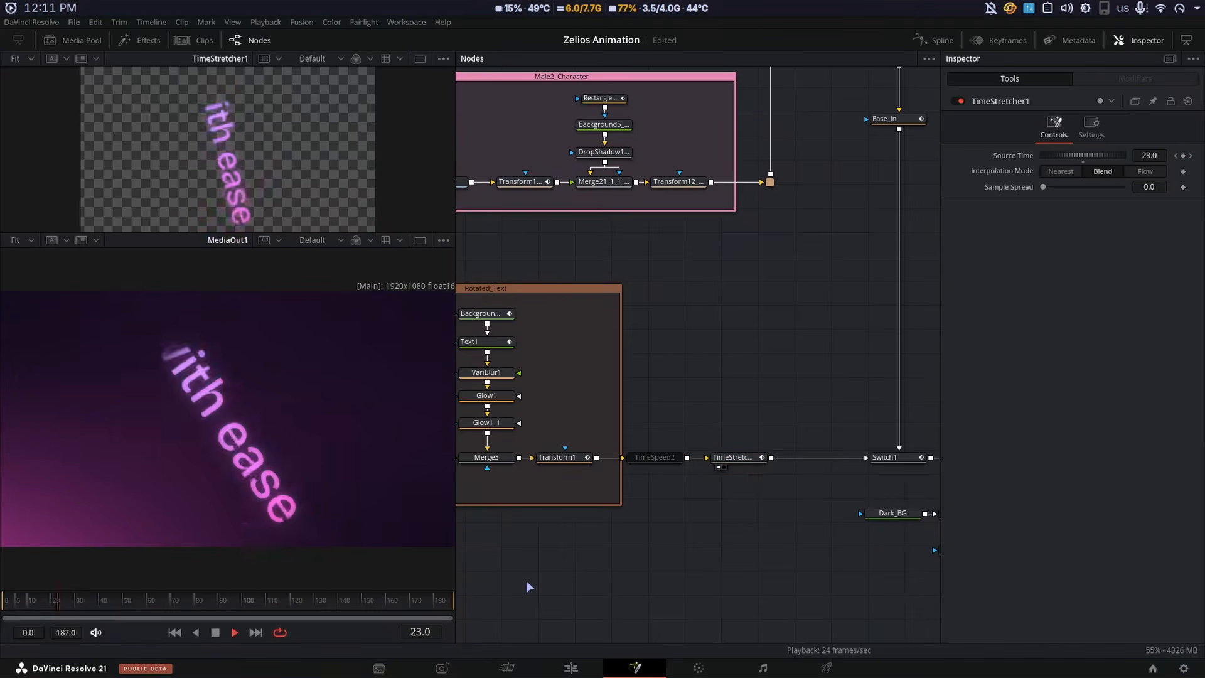
pyautogui.press('space')
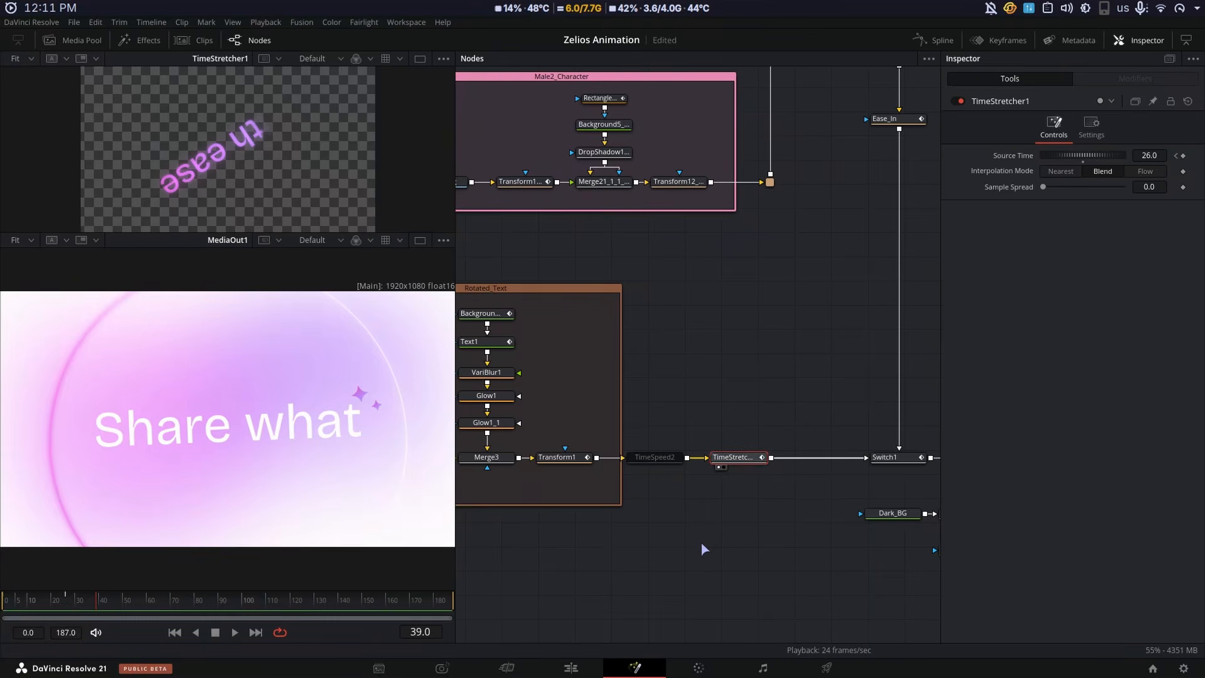
# Compare playback with TimeStretcher1 bypassed and re-enabled, running the composition through to frame 168
pyautogui.hotkey('ctrl', 'p')
pyautogui.press('space')
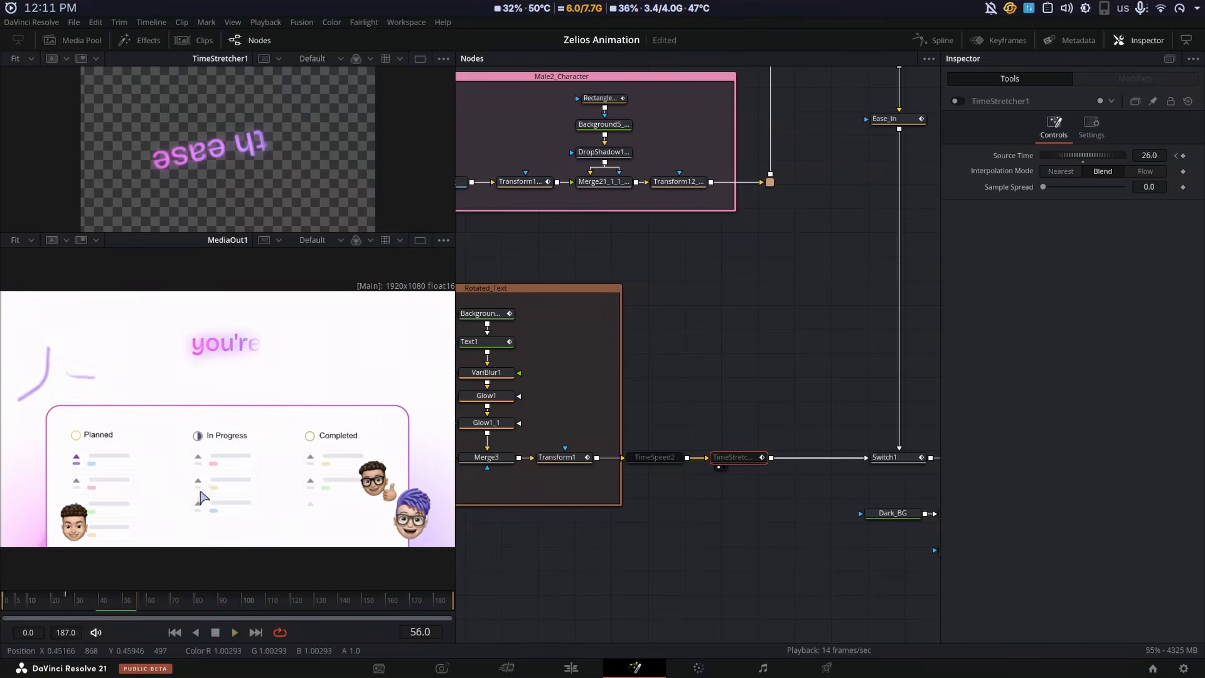
pyautogui.press('space')
pyautogui.hotkey('ctrl', 'p')
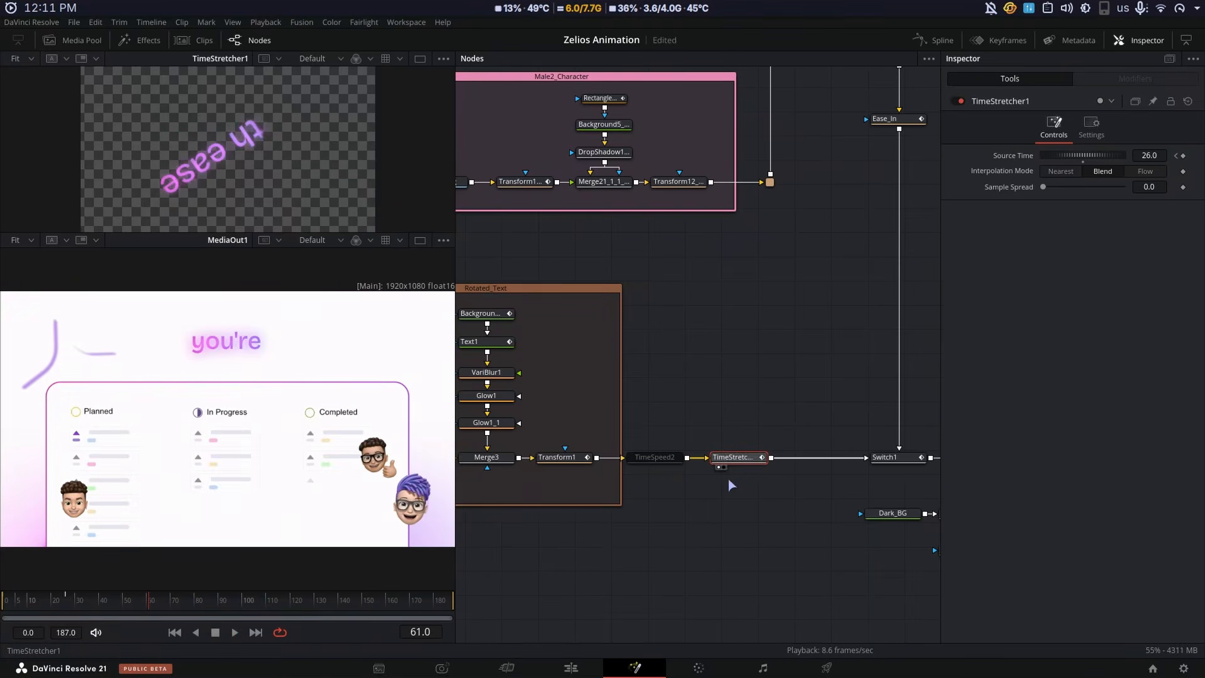
pyautogui.press('space')
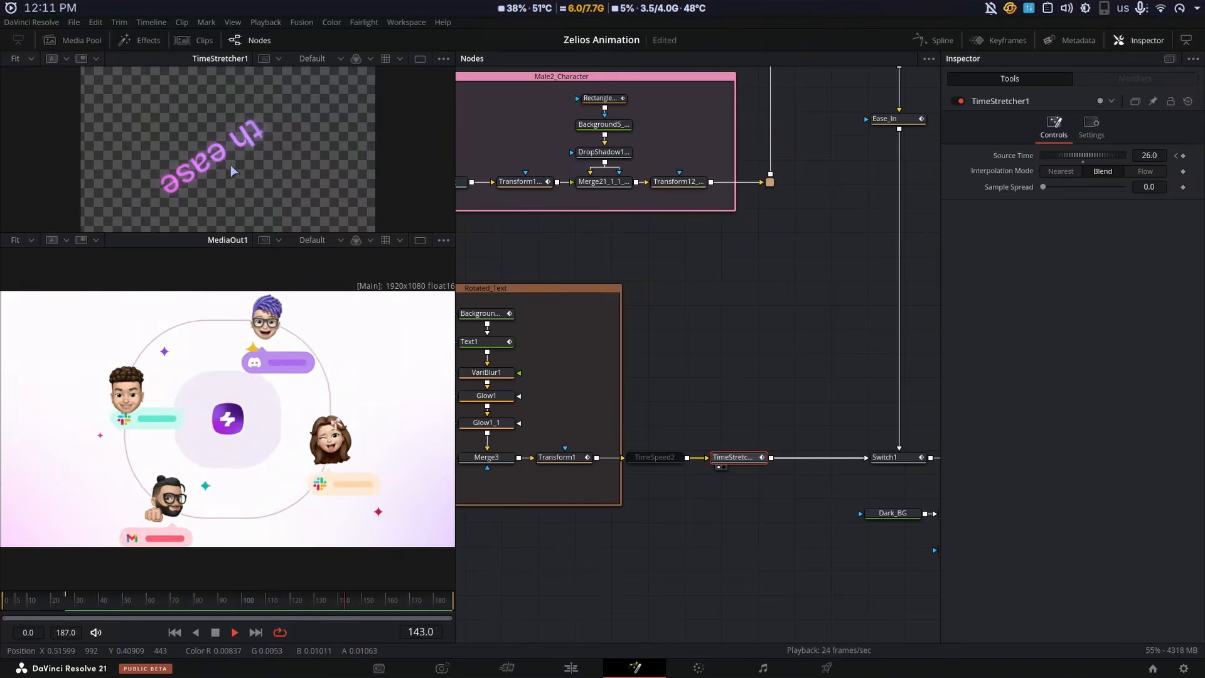
pyautogui.press('space')
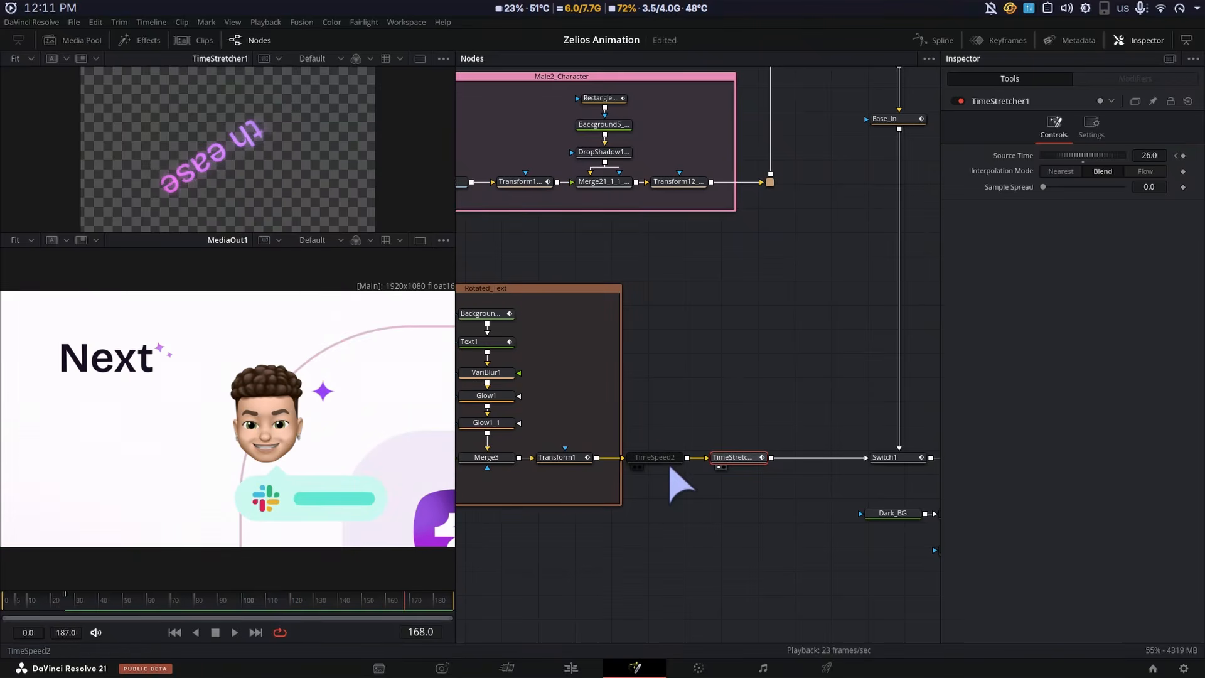
# Undo the last four edits made around TimeSpeed2 and TimeStretcher1
pyautogui.moveTo(672, 464); pyautogui.dragTo(678, 463)
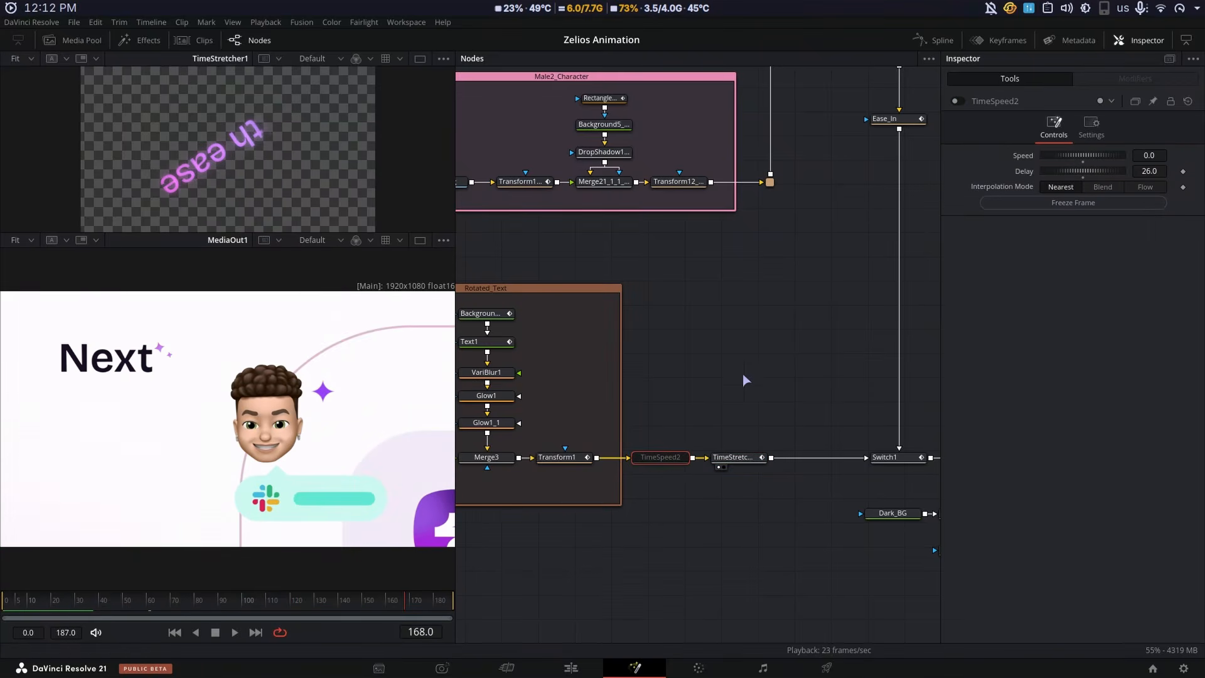
pyautogui.hotkey('ctrl', 'z')
pyautogui.hotkey('ctrl', 'z')
pyautogui.hotkey('ctrl', 'z')
pyautogui.hotkey('ctrl', 'z')
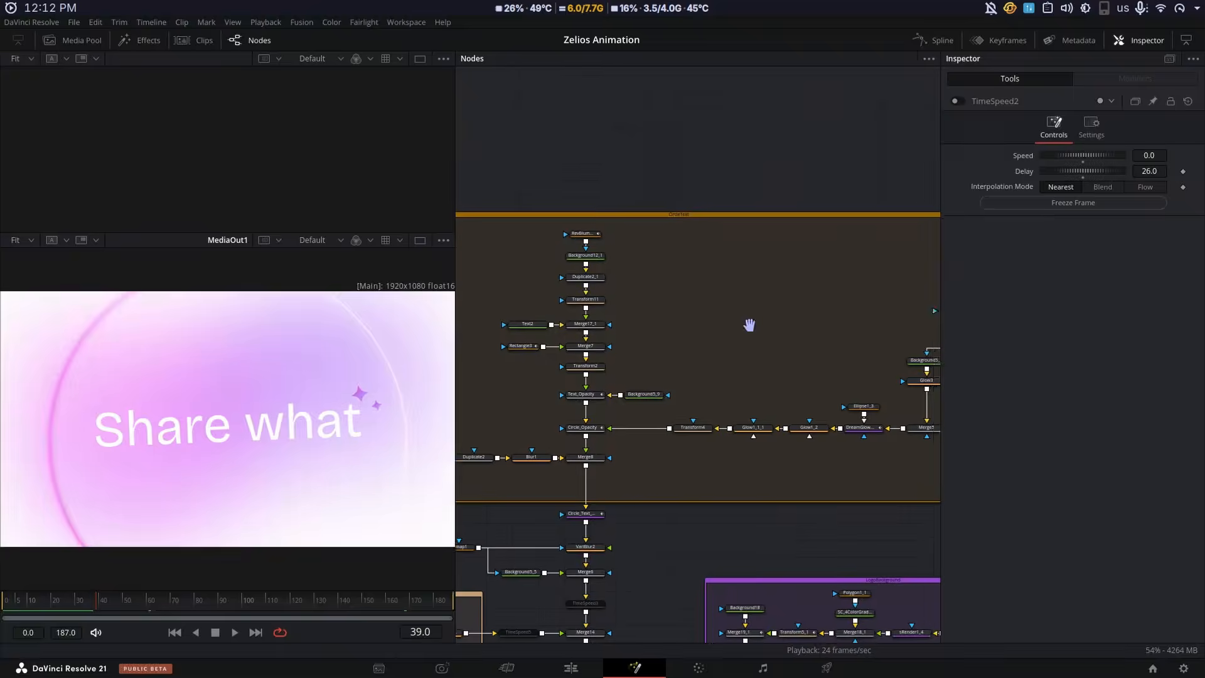
# Preview the sparkle nodes at the head of the CircleText group: the spark mask, Background12_1 and Duplicate2_1
pyautogui.moveTo(749, 326); pyautogui.dragTo(789, 316)
pyautogui.moveTo(752, 534); pyautogui.dragTo(641, 497)
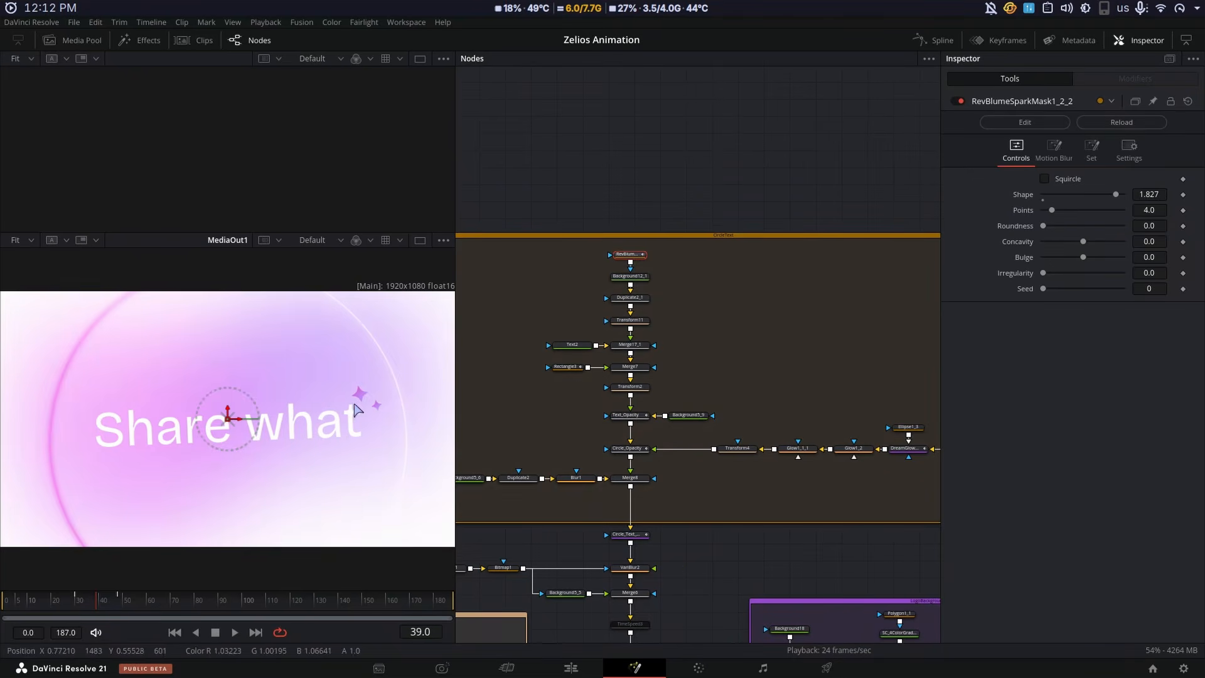
pyautogui.press('1')
pyautogui.click(629, 276)
pyautogui.press('1')
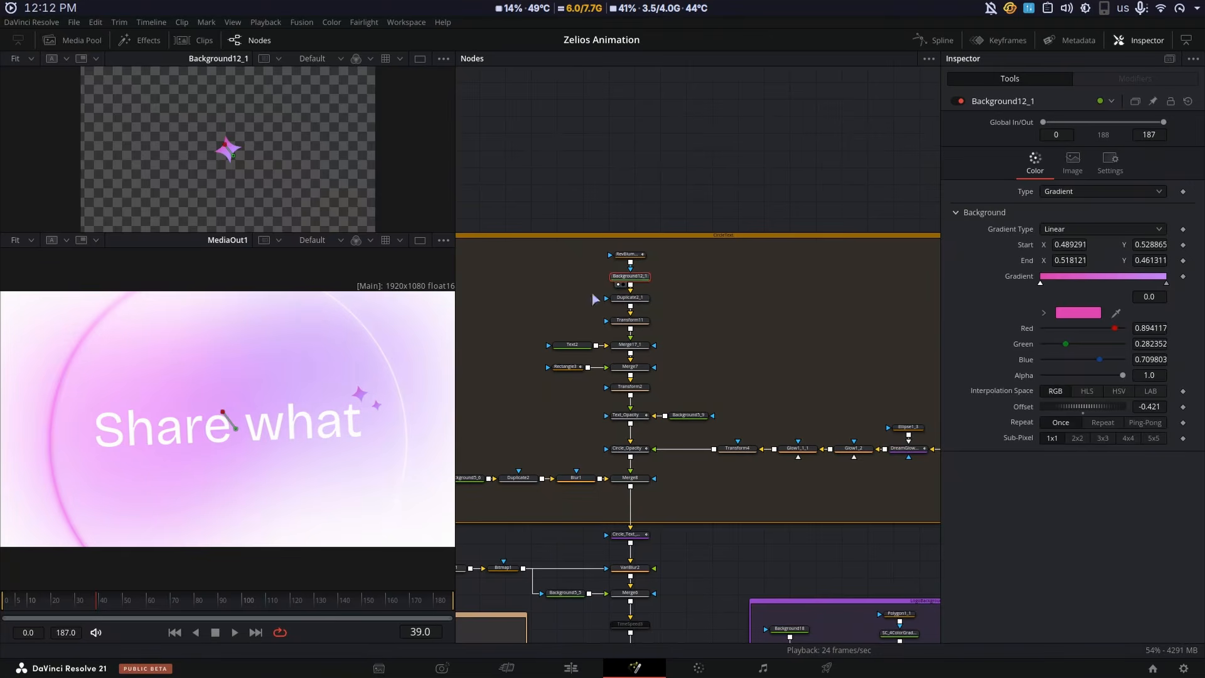
pyautogui.click(625, 299)
pyautogui.press('1')
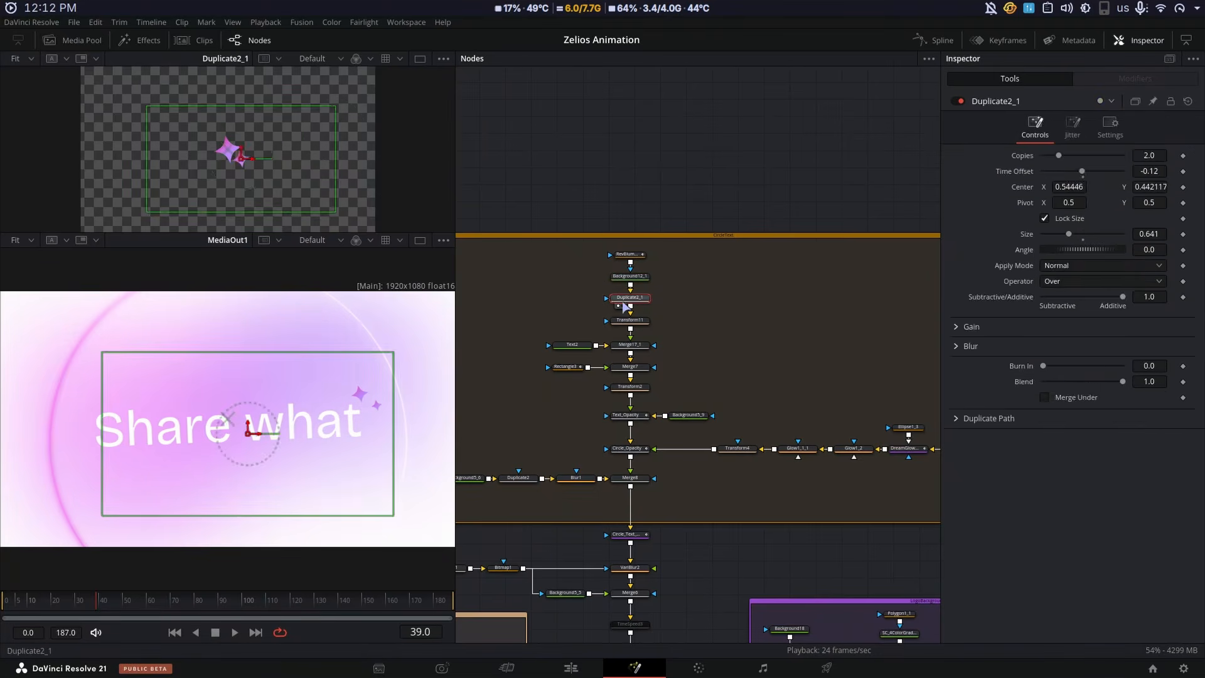
# Preview Transform11's sparkle placement and Merge17_1's combination of the sparkles with the text at frame 39
pyautogui.click(630, 320)
pyautogui.press('1')
pyautogui.click(630, 344)
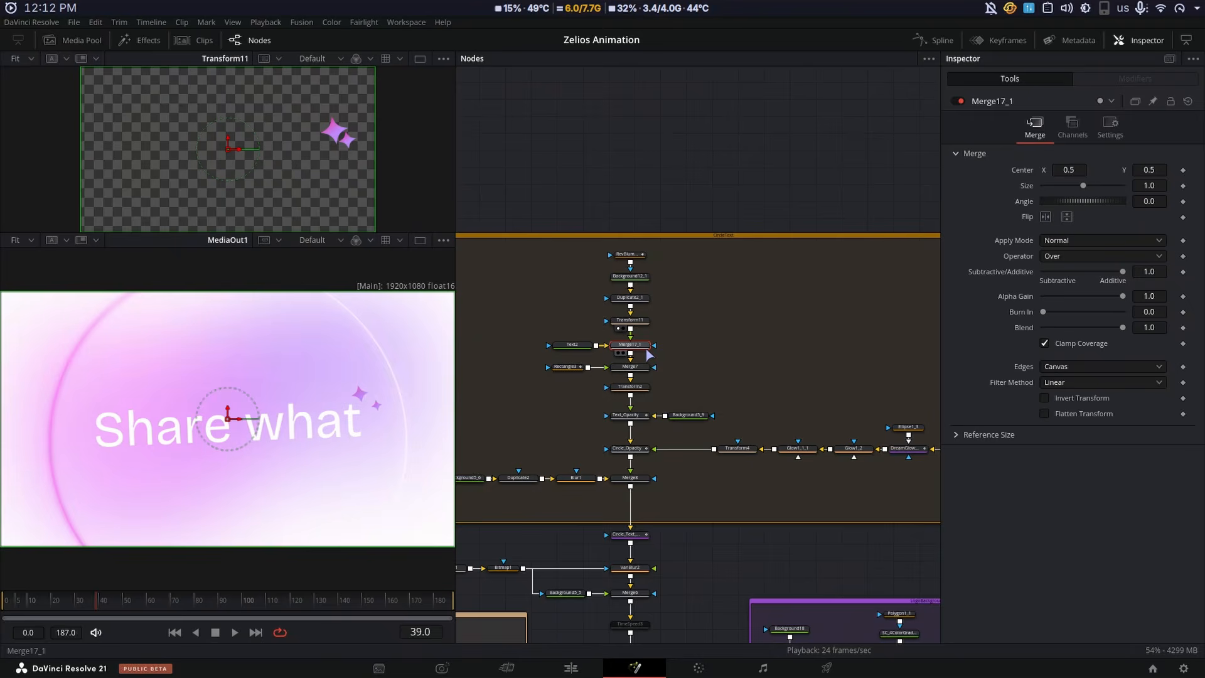
pyautogui.press('1')
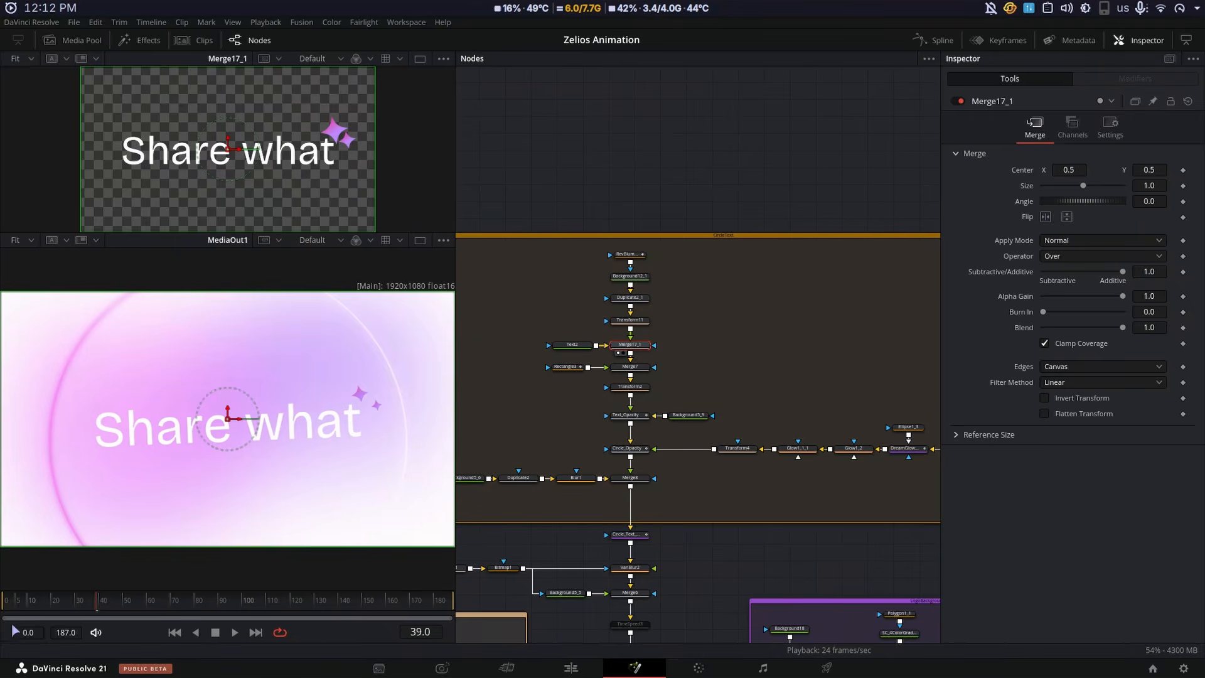
# Examine Merge7's masked text reveal around frame 31 and play Transform2's scaled result in the viewer
pyautogui.click(80, 598)
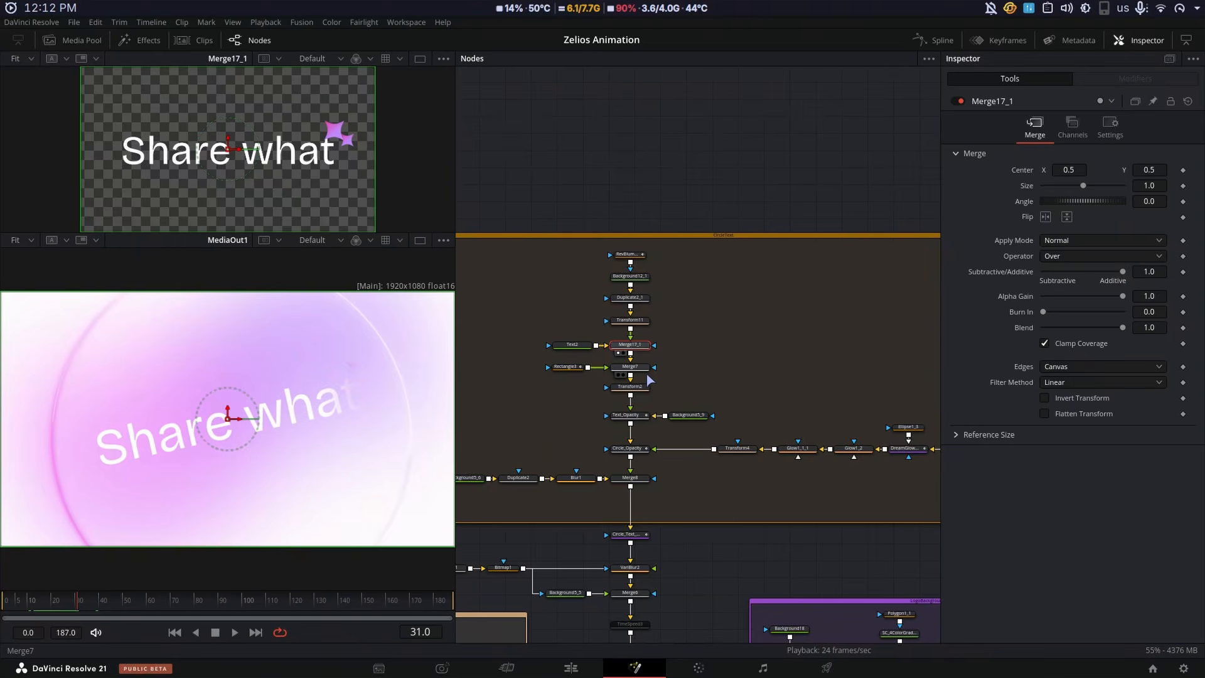
pyautogui.click(630, 367)
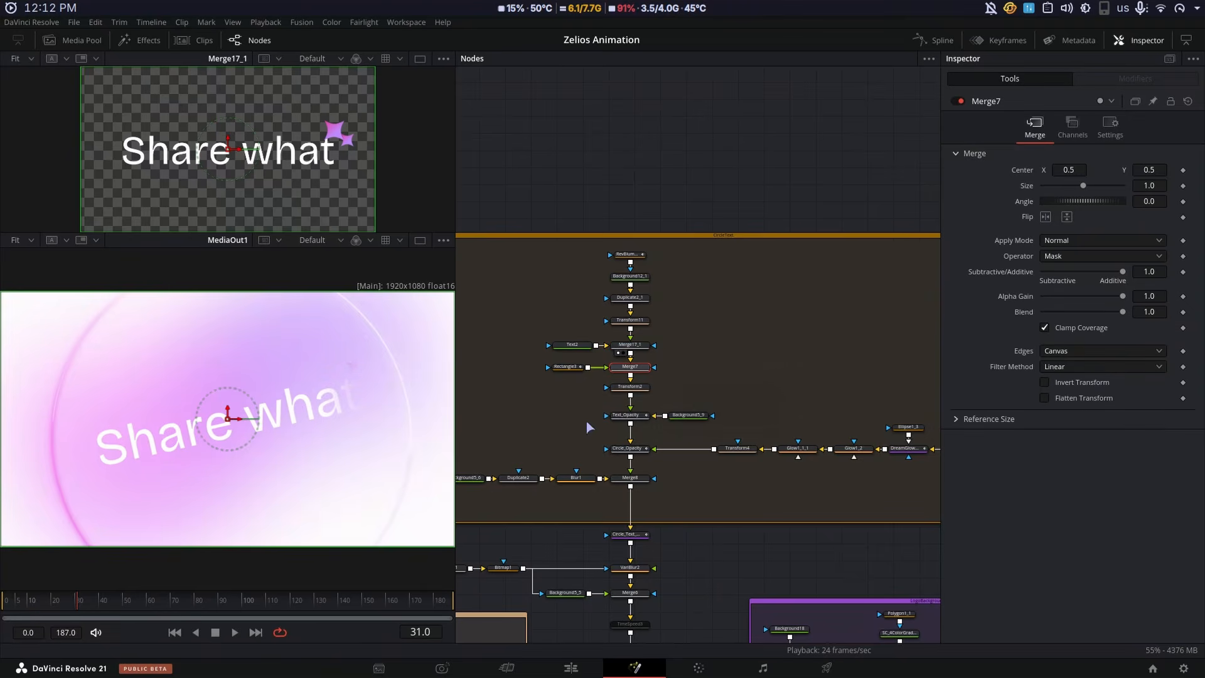
pyautogui.press('1')
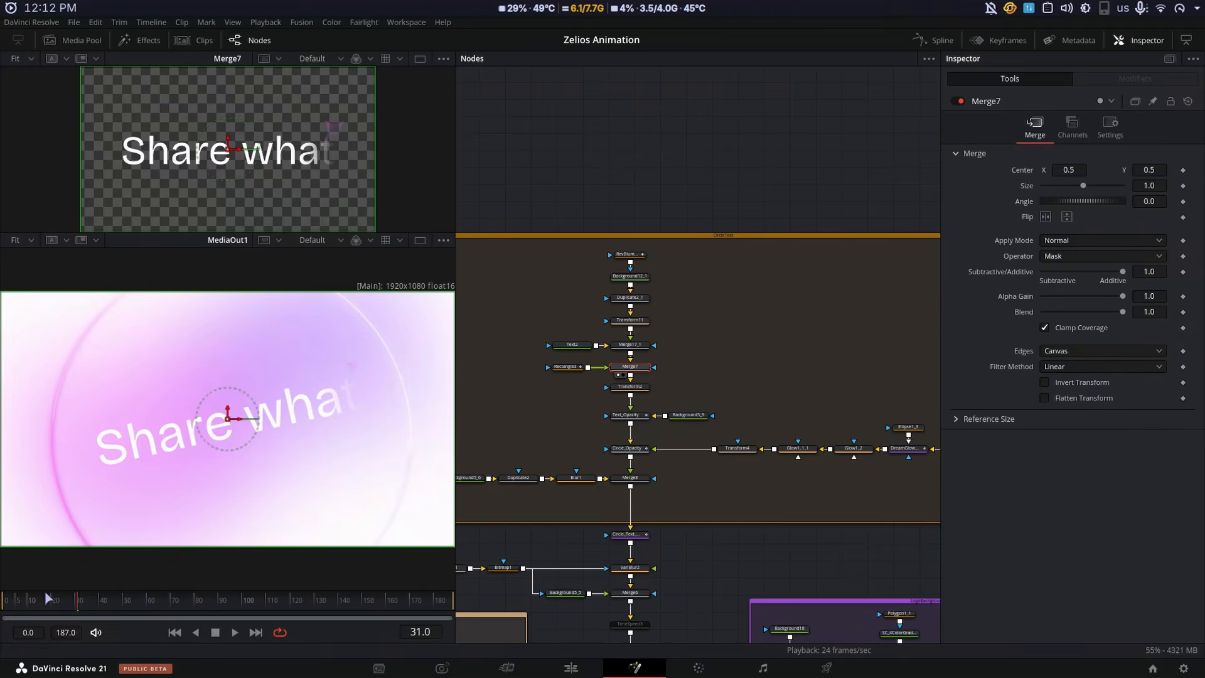
pyautogui.moveTo(66, 599)
pyautogui.mouseDown()
pyautogui.moveTo(27, 604)
pyautogui.moveTo(73, 598)
pyautogui.mouseUp()
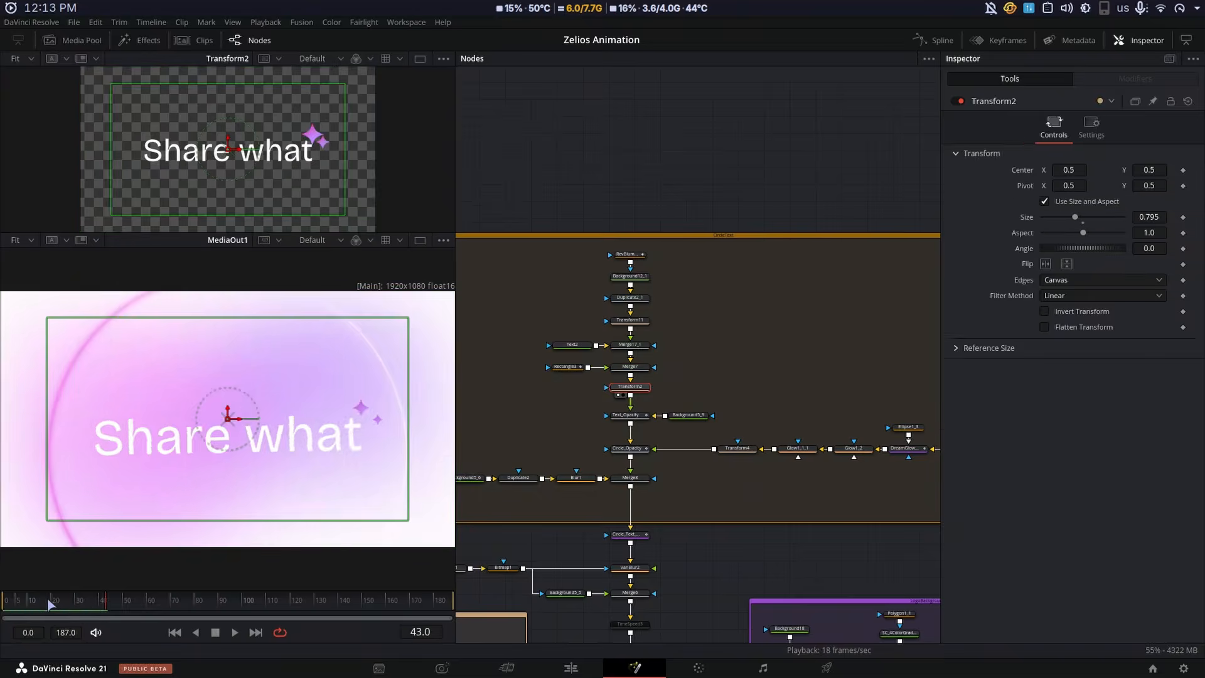
pyautogui.click(49, 599)
pyautogui.press('space')
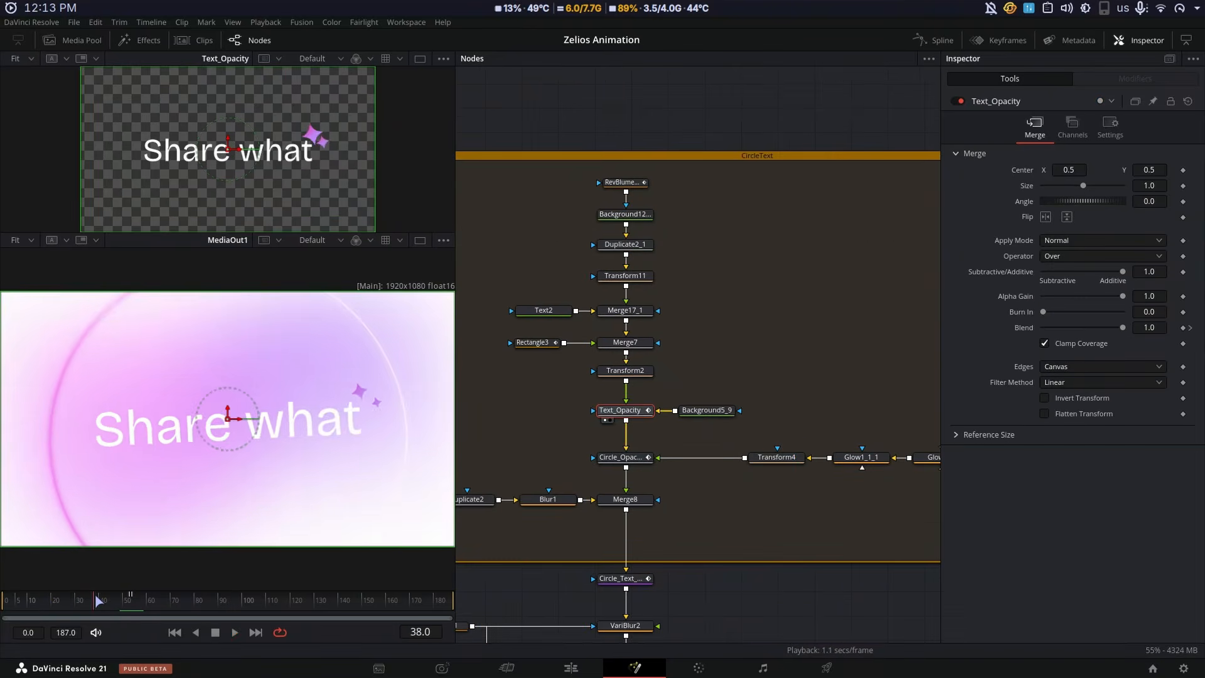
# Play the Text_Opacity merge through to frame 56 to examine its Blend animation and return to frame 38
pyautogui.press('space')
pyautogui.press('space')
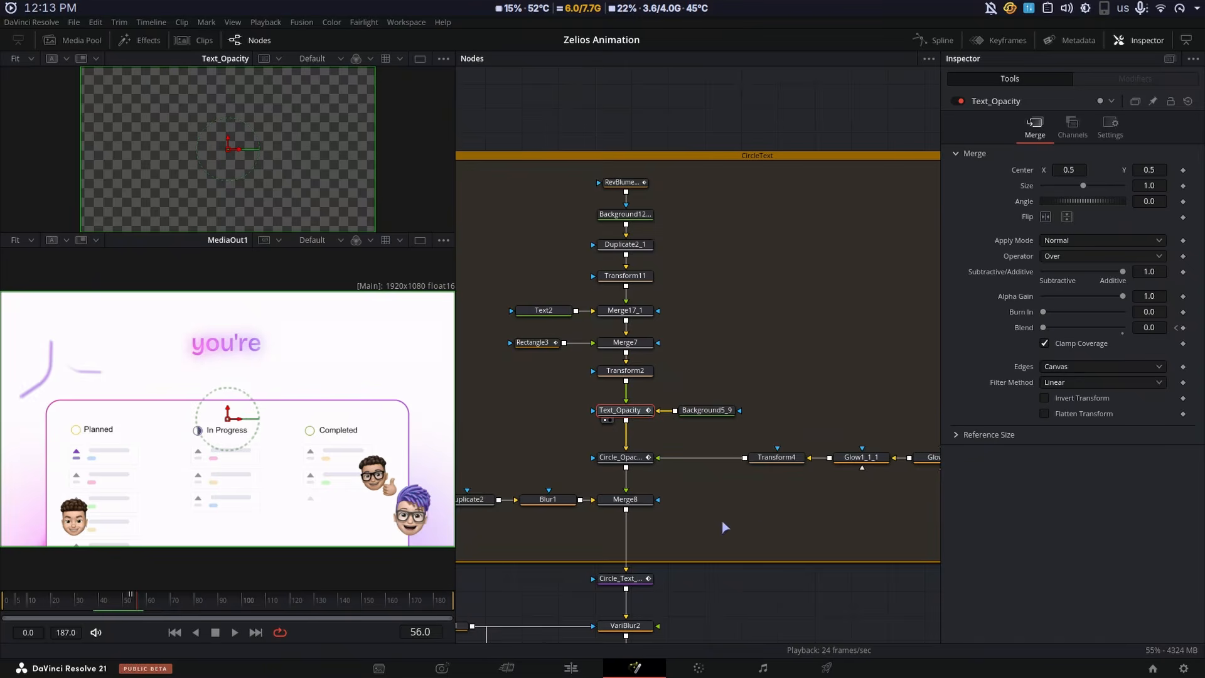
pyautogui.moveTo(768, 521); pyautogui.dragTo(646, 495)
pyautogui.moveTo(131, 599); pyautogui.dragTo(94, 603)
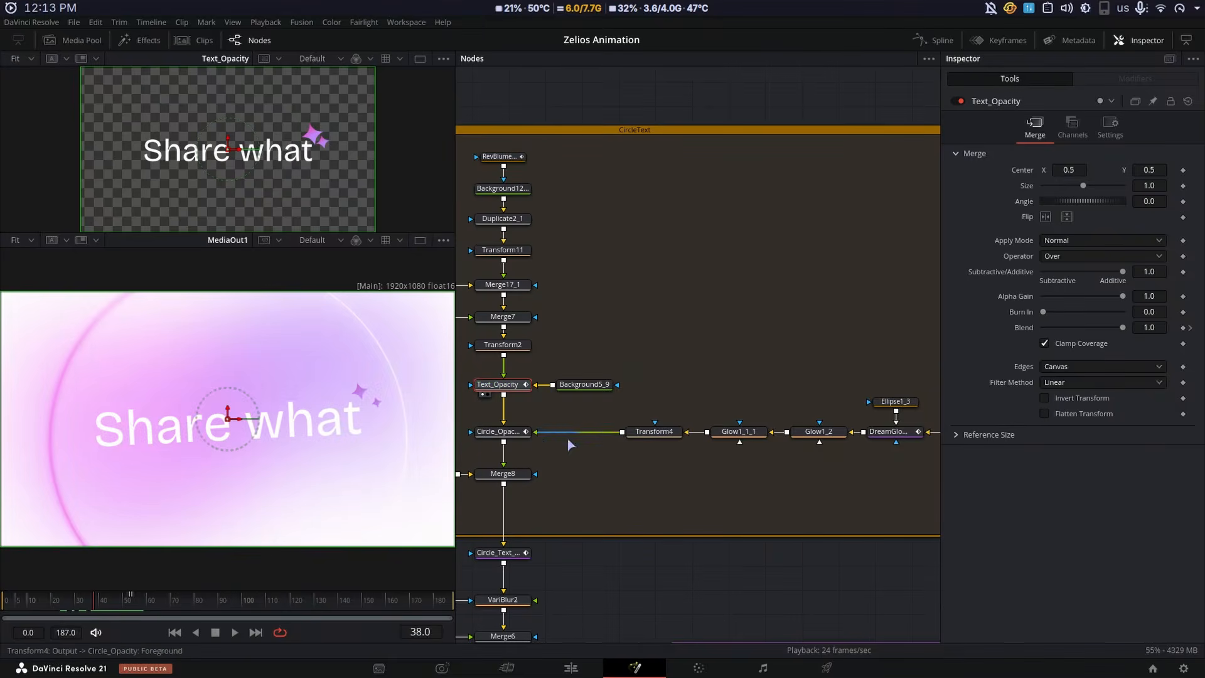
# Follow the circle branch feeding Circle_Opacity and preview the Instance_Ellipse1_1 and Instance_Ellipse1 masks at frame 47
pyautogui.moveTo(487, 370); pyautogui.dragTo(631, 418)
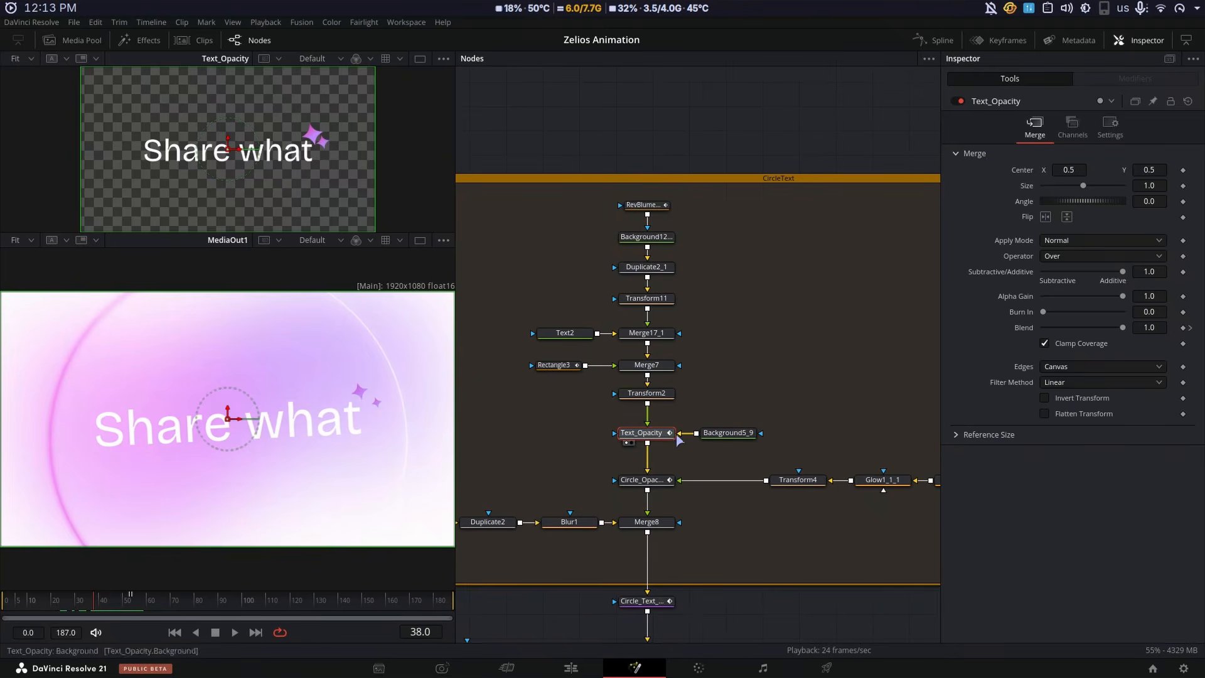
pyautogui.moveTo(849, 516); pyautogui.dragTo(645, 430)
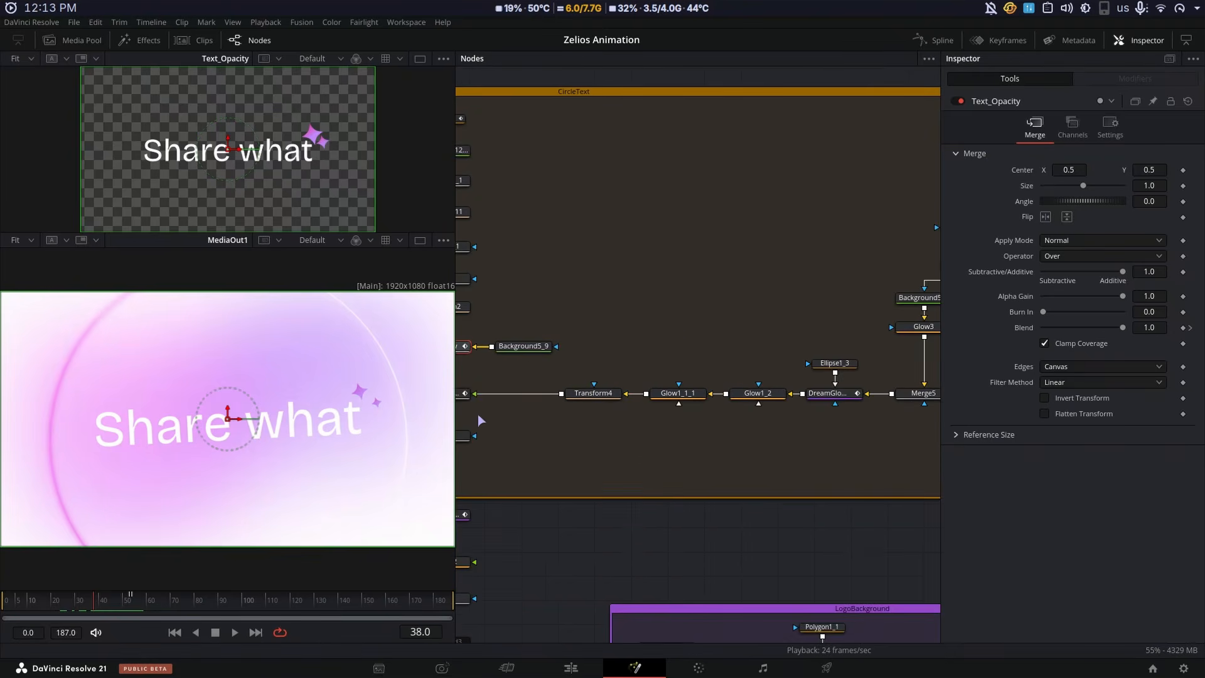
pyautogui.moveTo(99, 604)
pyautogui.mouseDown()
pyautogui.moveTo(58, 608)
pyautogui.moveTo(115, 610)
pyautogui.mouseUp()
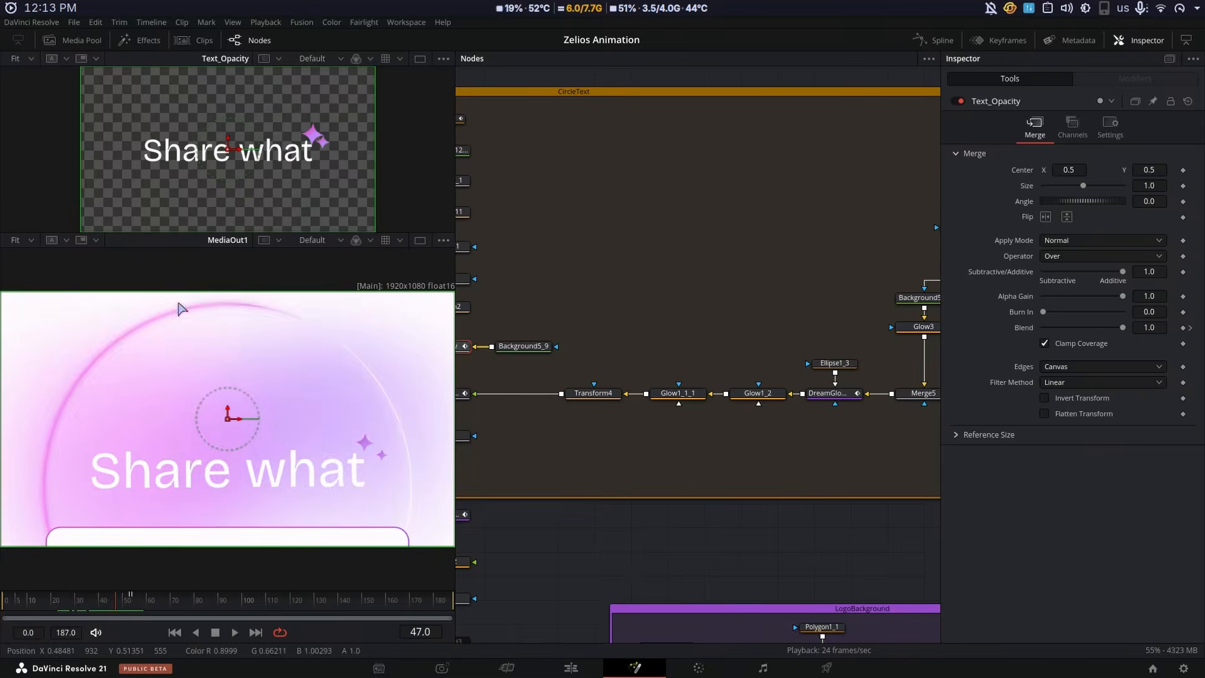
pyautogui.moveTo(806, 464); pyautogui.dragTo(589, 527)
pyautogui.click(747, 290)
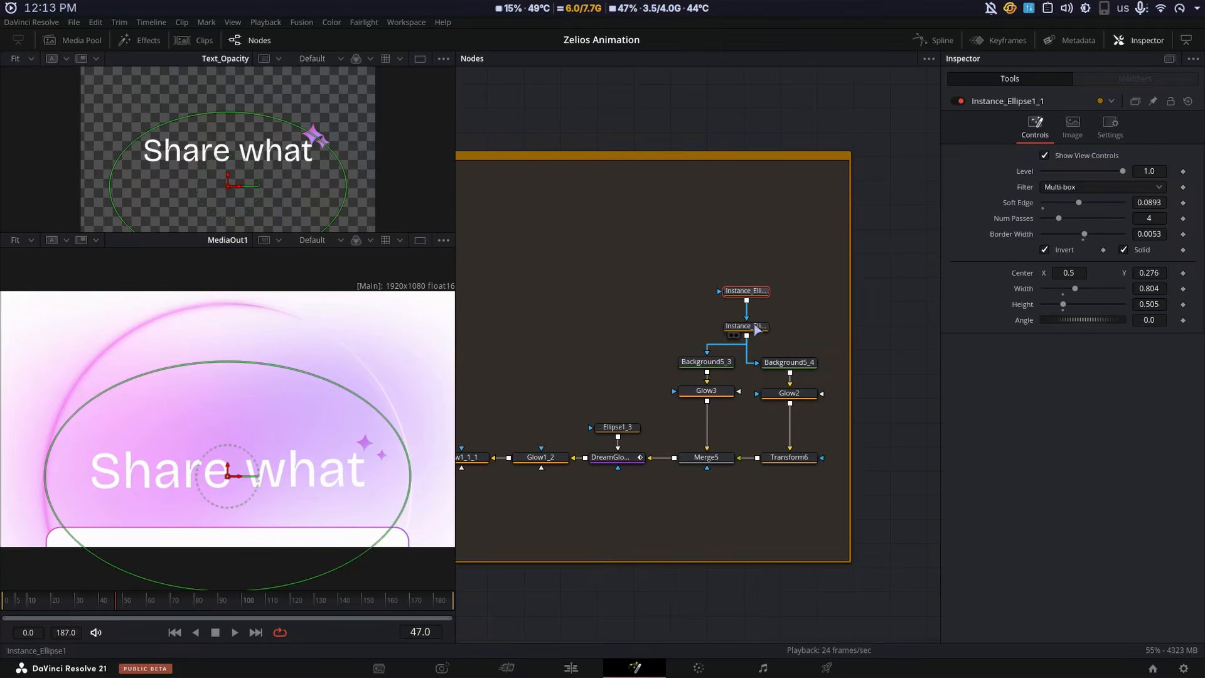
pyautogui.moveTo(759, 294); pyautogui.dragTo(200, 152)
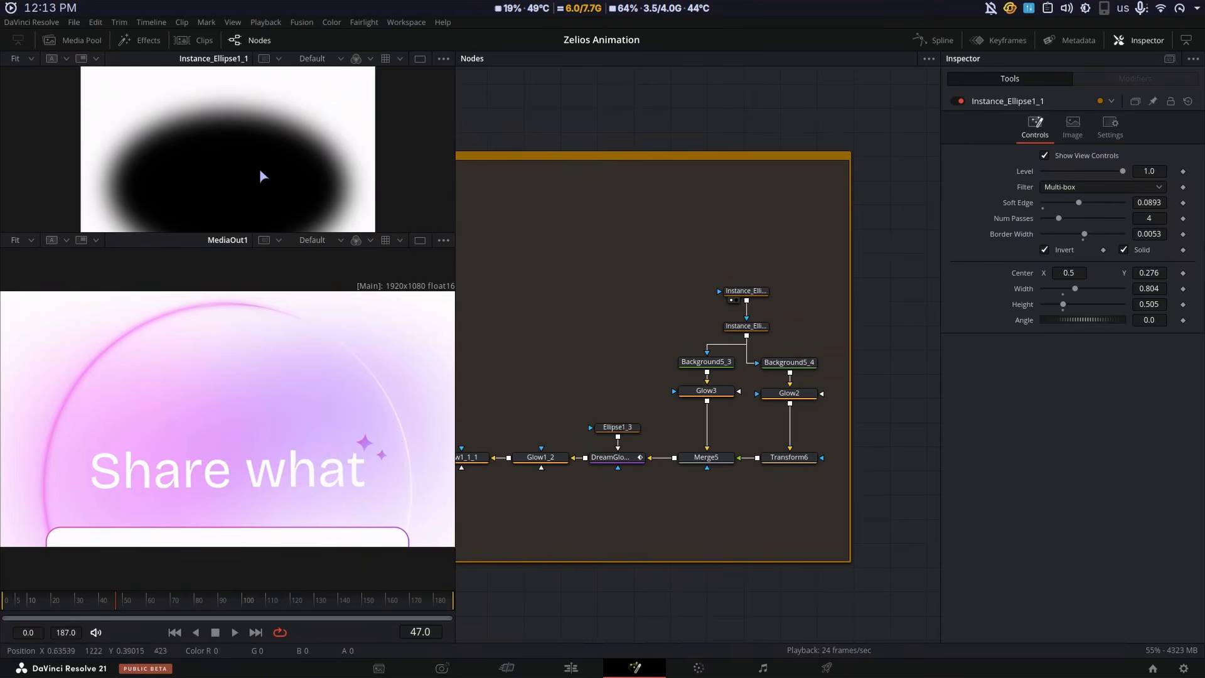
pyautogui.click(747, 327)
pyautogui.press('1')
pyautogui.click(646, 589)
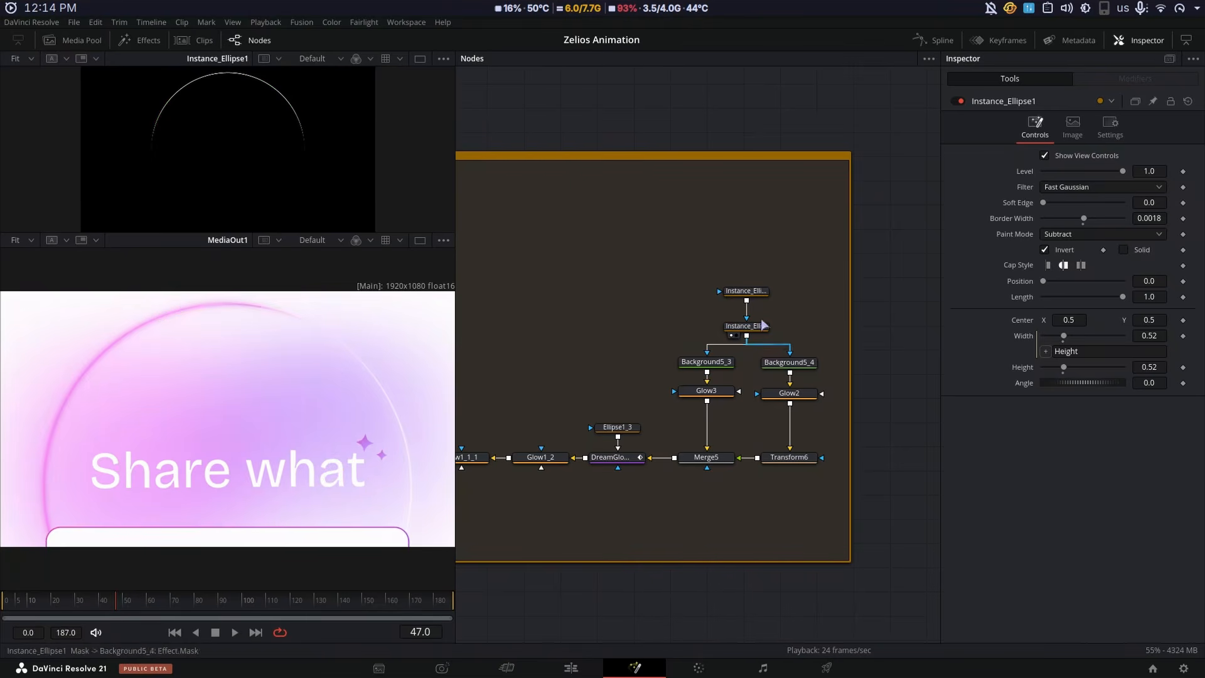
# Preview the coloured arc nodes Background5_4, Glow2 and the vertically flipped Transform6
pyautogui.click(789, 362)
pyautogui.press('1')
pyautogui.click(790, 392)
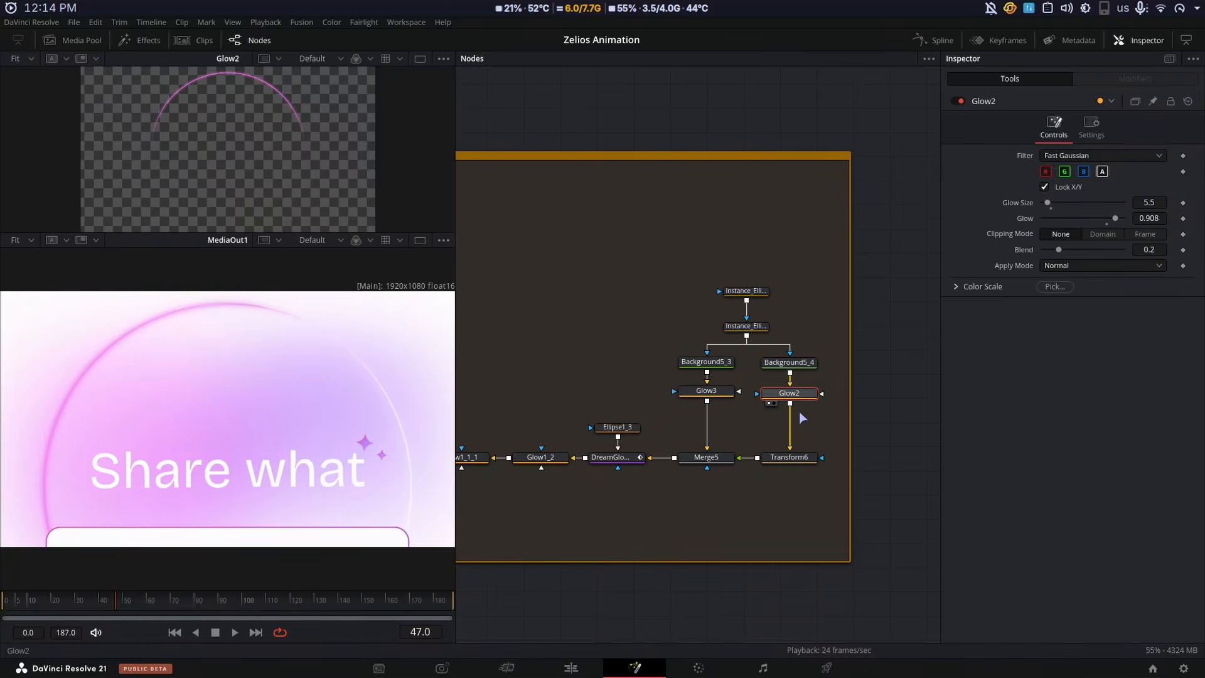
pyautogui.click(789, 457)
pyautogui.press('1')
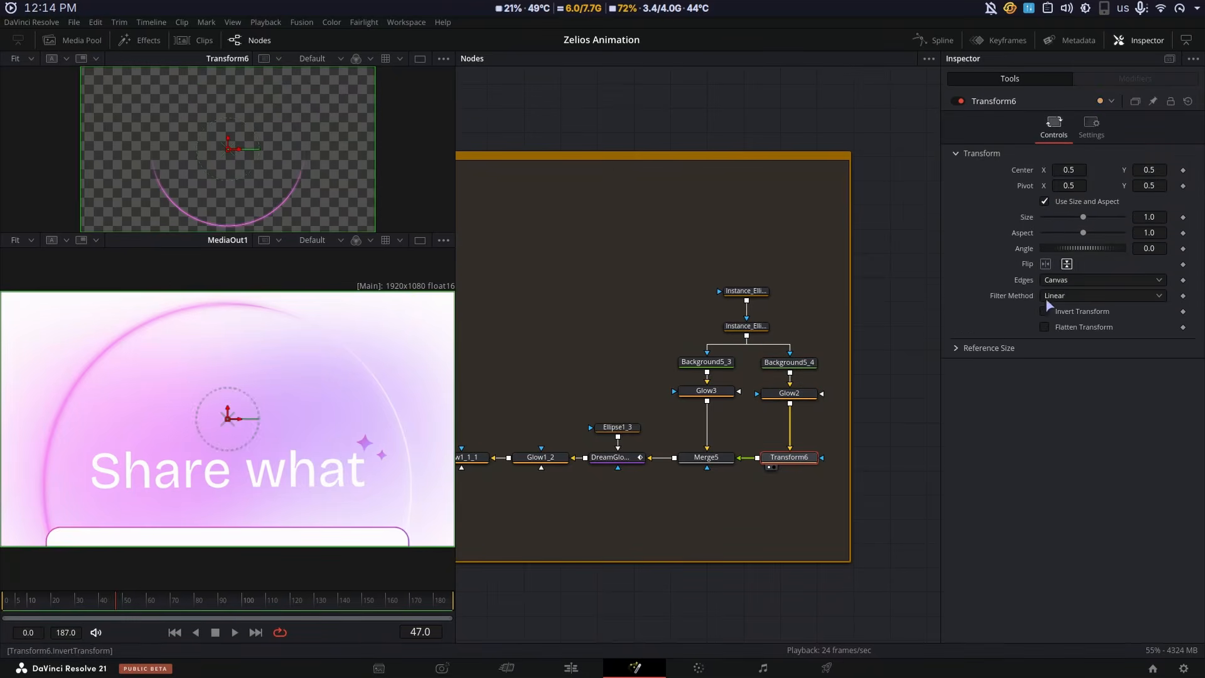
# Preview the white arc from Background5_3 through Glow3 and its combination with the flipped arc in Merge5
pyautogui.click(707, 362)
pyautogui.press('1')
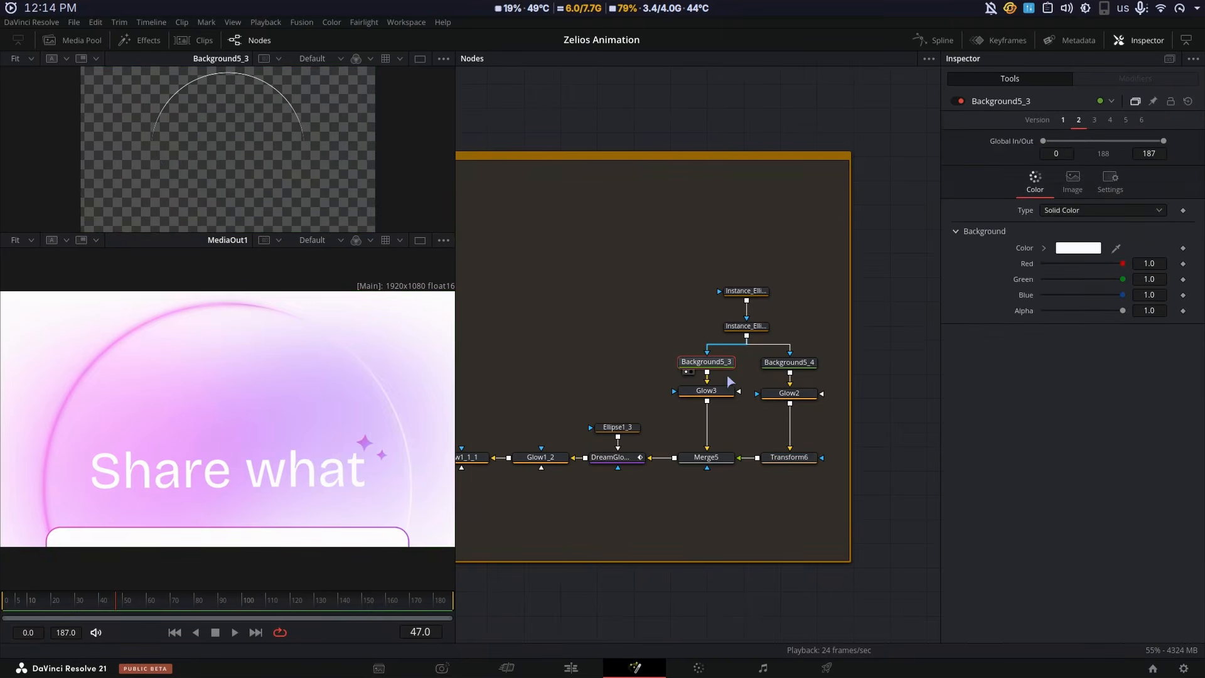
pyautogui.click(712, 391)
pyautogui.click(706, 457)
pyautogui.press('1')
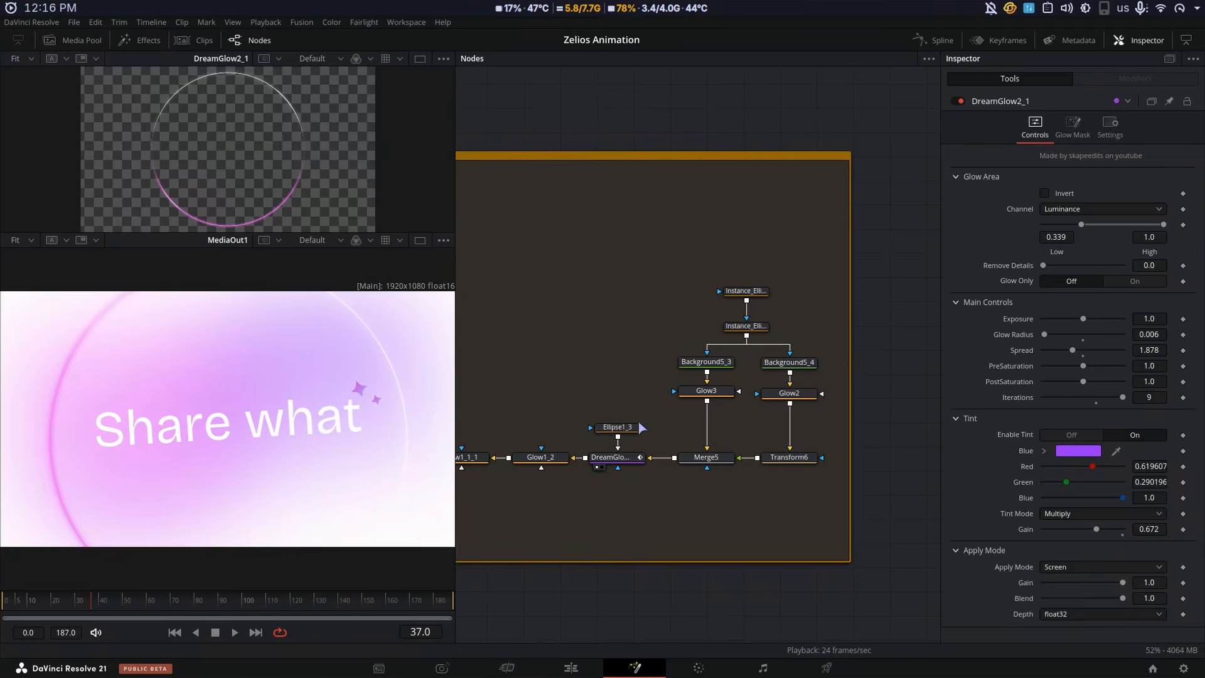
# Preview the Ellipse1_3 mask, inspect DreamGlow2_1's settings and scrub back to frame 33 to examine the circle's glow
pyautogui.click(618, 427)
pyautogui.press('1')
pyautogui.click(631, 459)
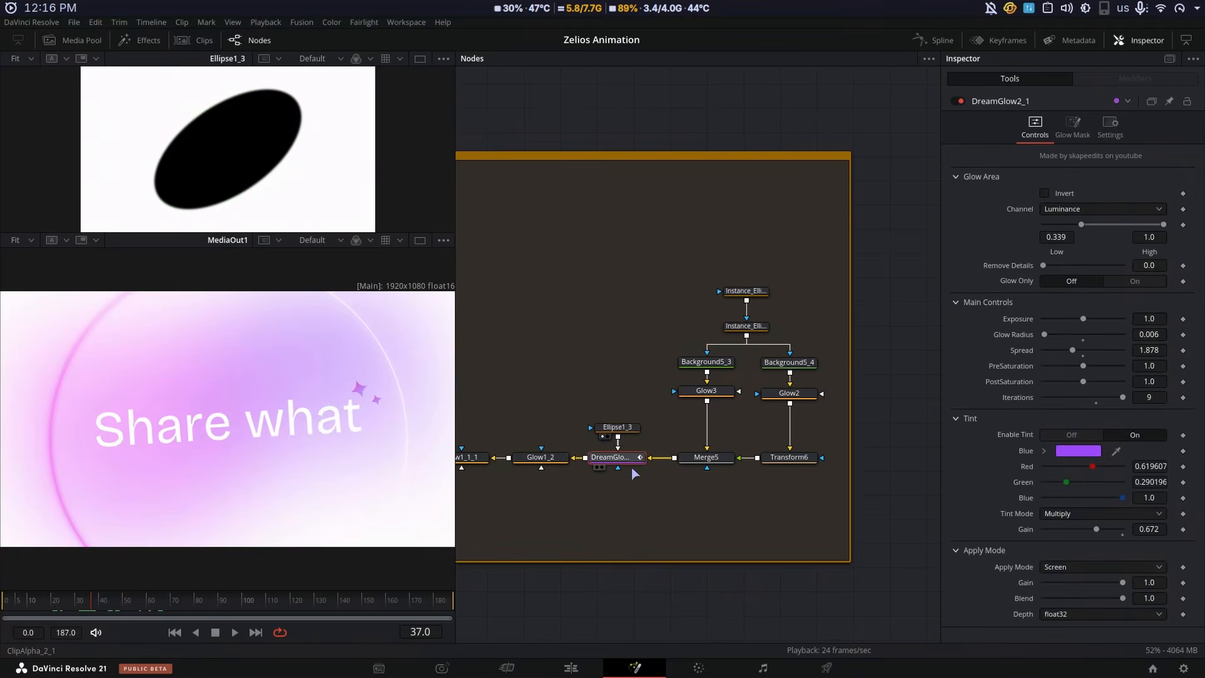
pyautogui.moveTo(95, 603)
pyautogui.mouseDown()
pyautogui.moveTo(161, 604)
pyautogui.moveTo(83, 608)
pyautogui.mouseUp()
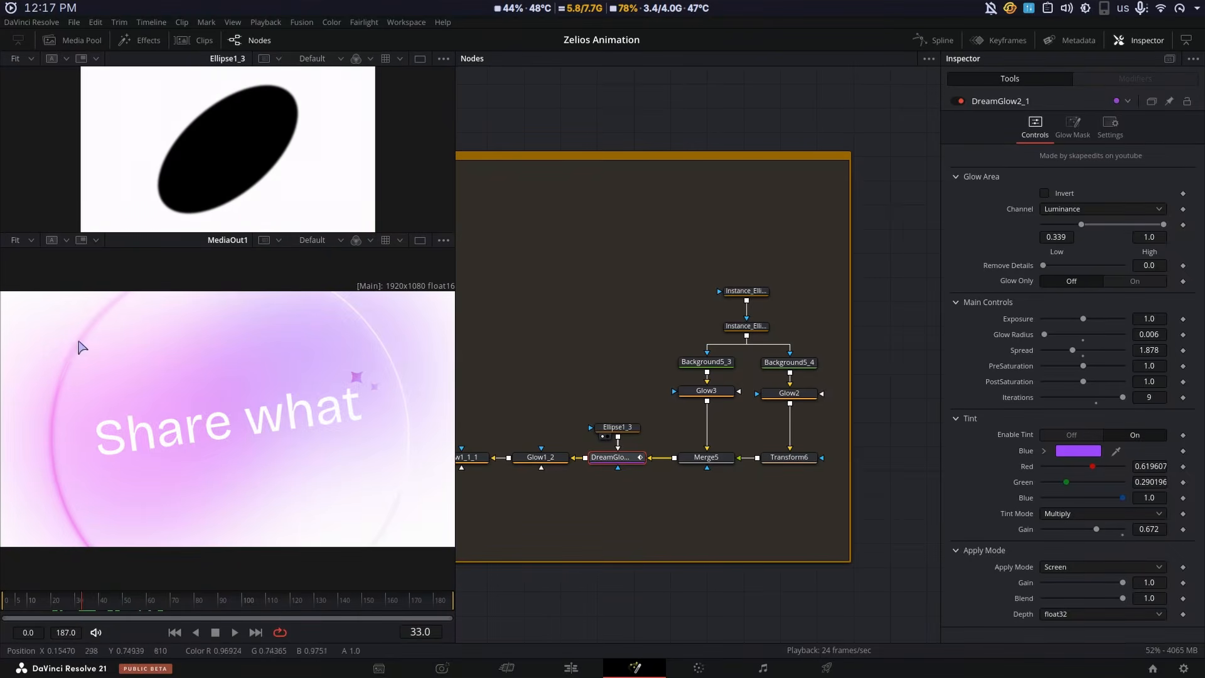
# Preview the circle's glow nodes Glow1_2 and Glow1_1_1, and play the animation to examine Transform4's rotation
pyautogui.click(73, 603)
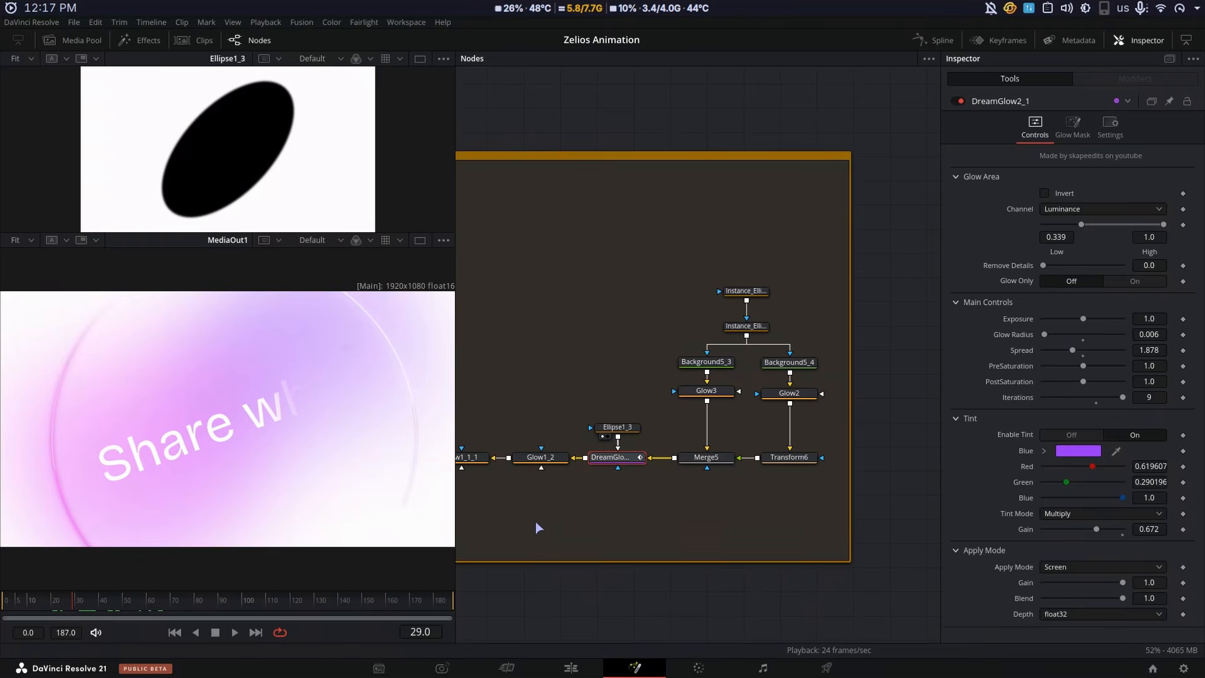
pyautogui.moveTo(545, 473); pyautogui.dragTo(710, 512)
pyautogui.click(708, 497)
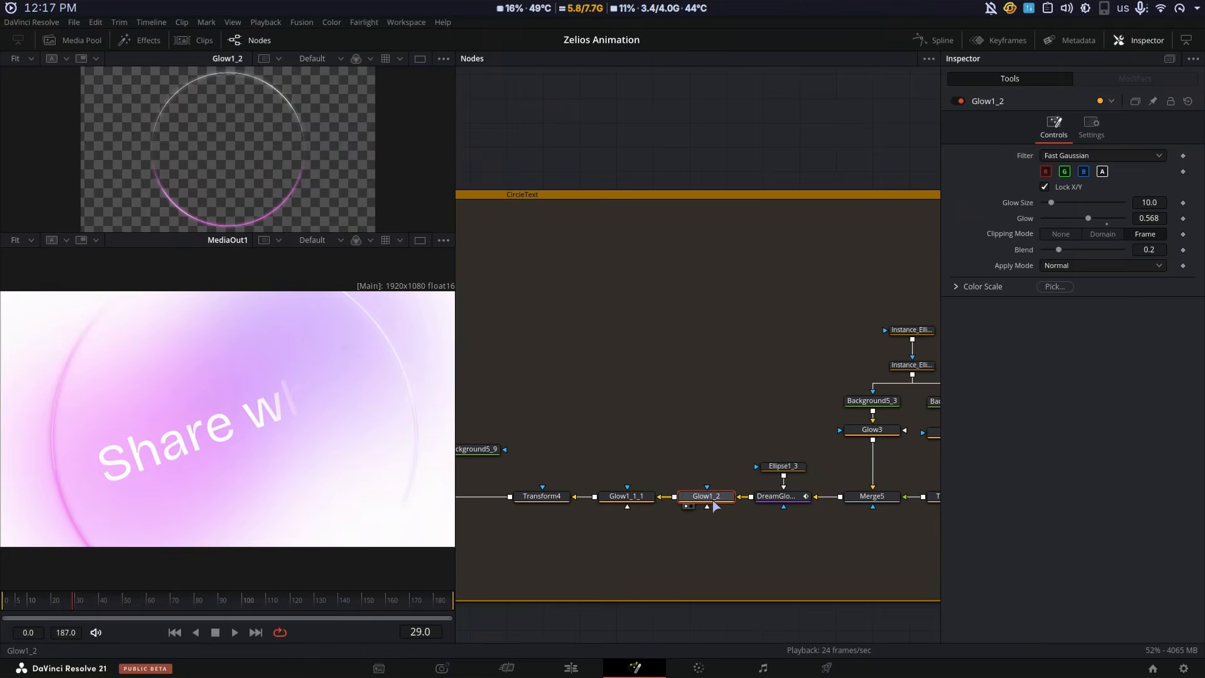
pyautogui.click(630, 499)
pyautogui.press('1')
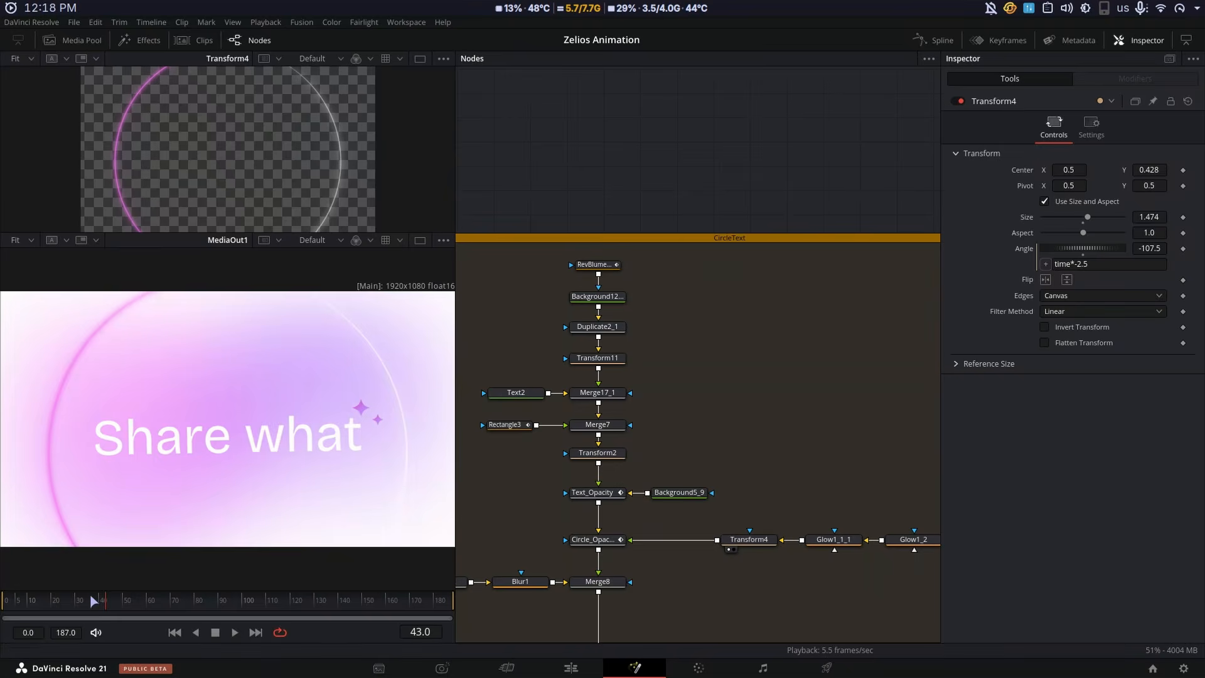
pyautogui.press('space')
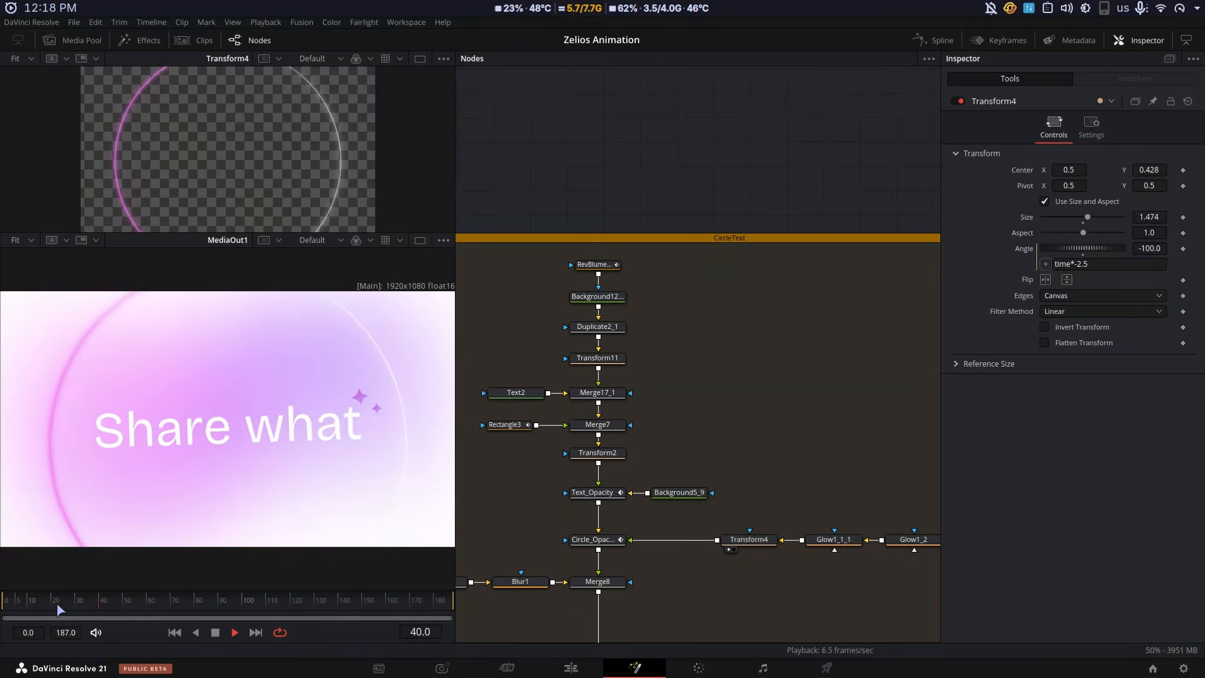
pyautogui.press('space')
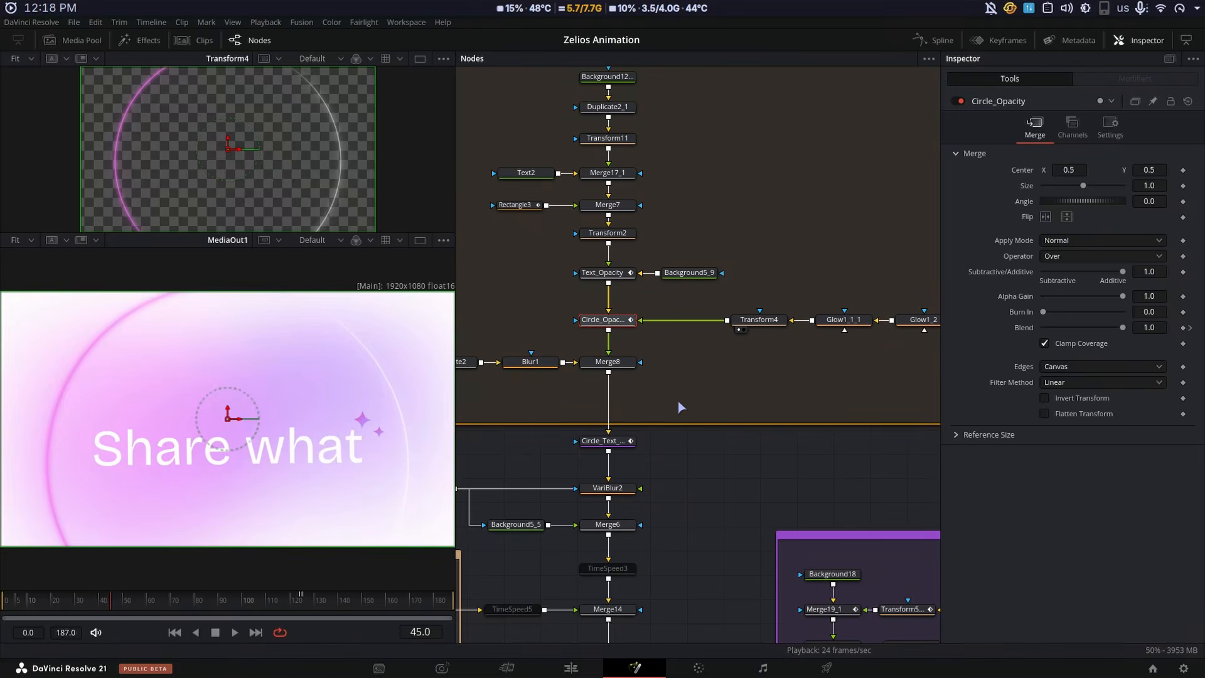
# Preview the Ellipse1_1 mask and the soft colour it creates in Background5_6 at frame 45
pyautogui.moveTo(680, 402); pyautogui.dragTo(807, 462)
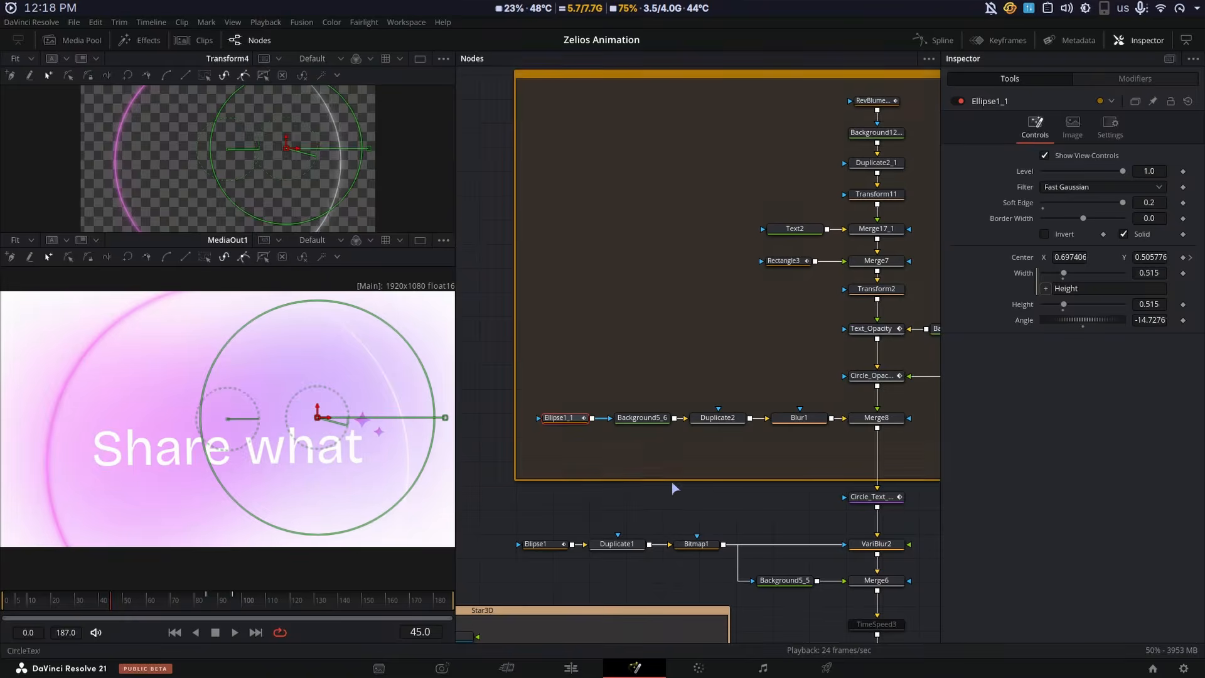
pyautogui.press('1')
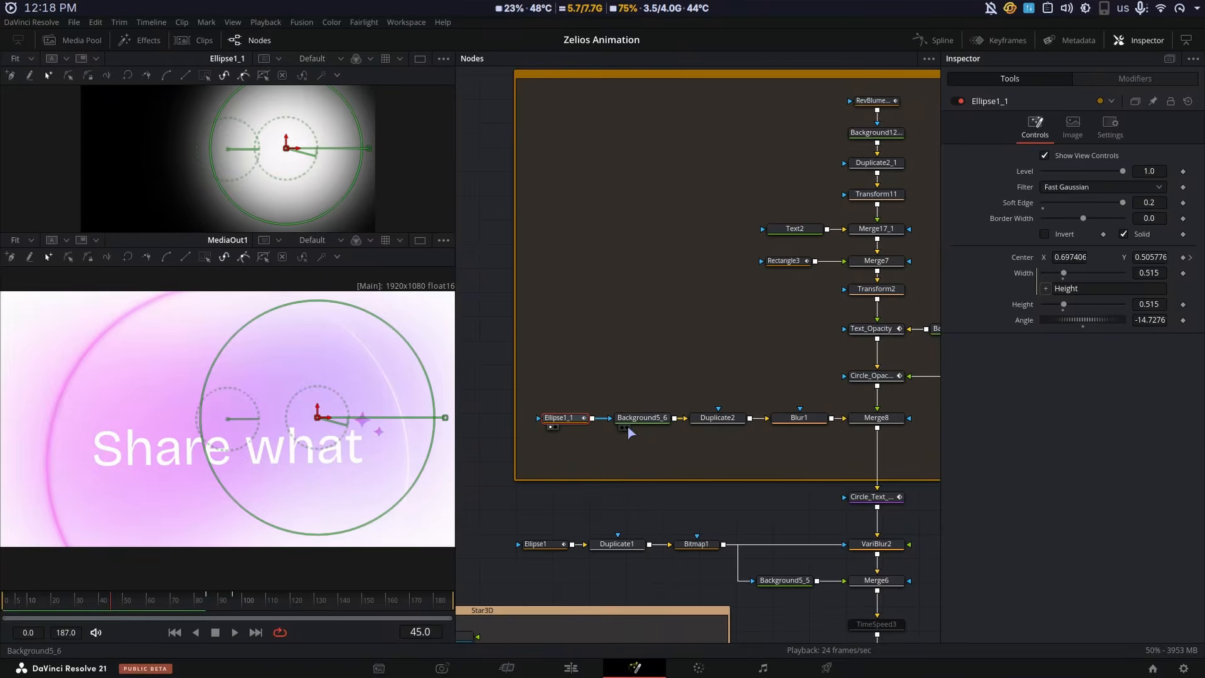
pyautogui.click(639, 421)
pyautogui.press('1')
# Preview the colour backdrop's duplicated copy in Duplicate2 and its blurred version in Blur1
pyautogui.moveTo(720, 488); pyautogui.dragTo(592, 462)
pyautogui.click(610, 388)
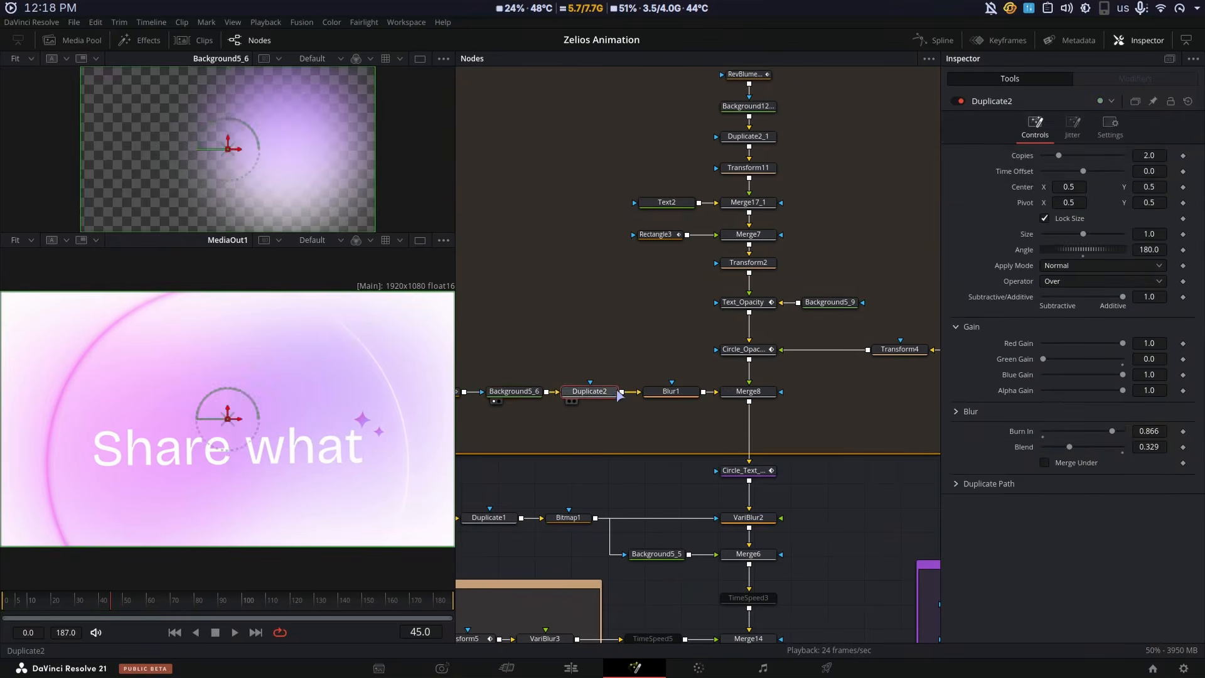
pyautogui.press('1')
pyautogui.click(673, 391)
pyautogui.press('1')
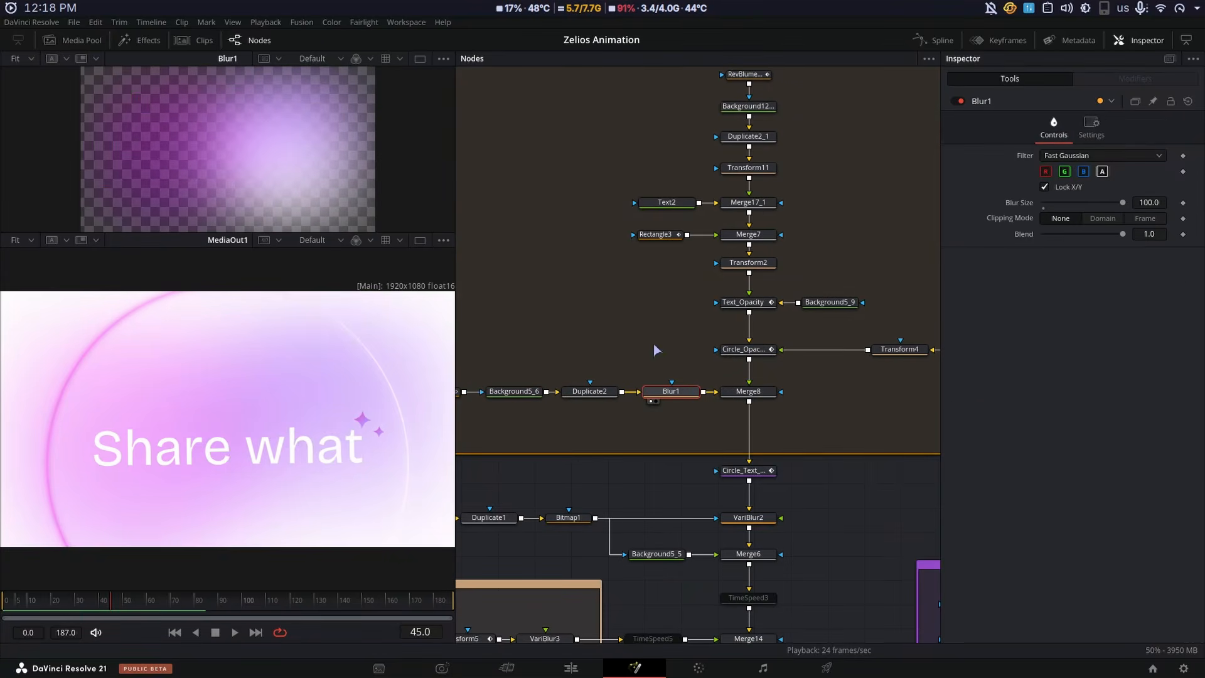
# Preview Merge8, where the blurred colour backdrop combines with the text and circle
pyautogui.click(762, 392)
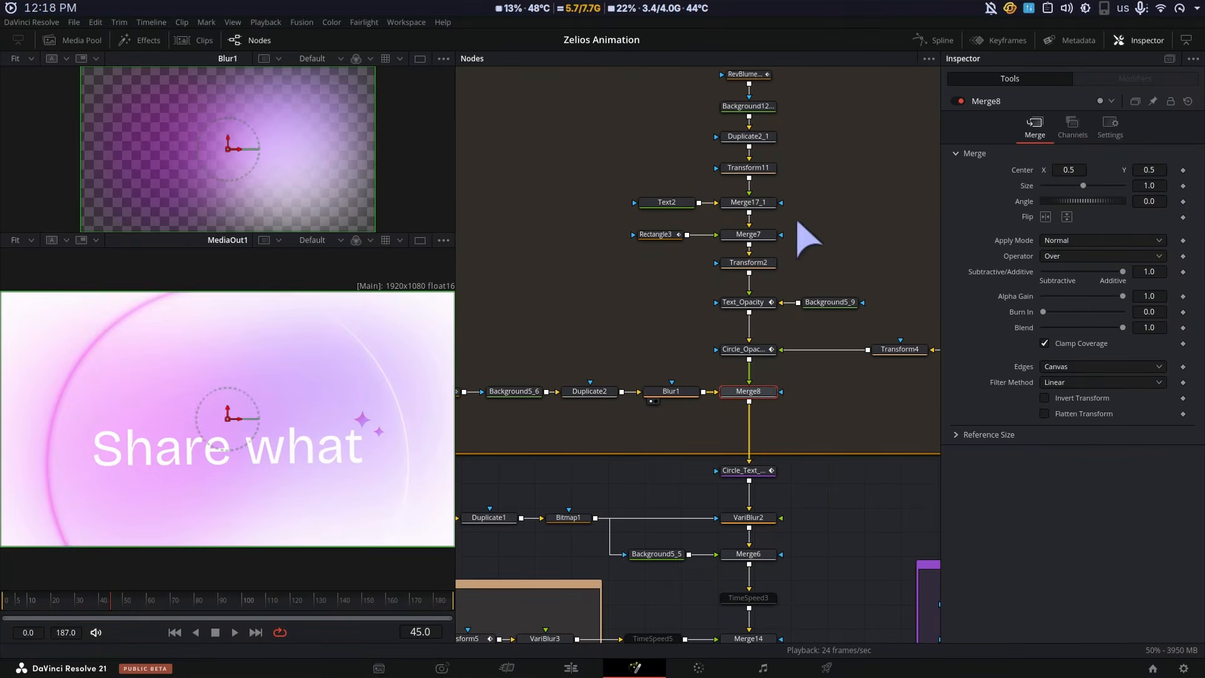
pyautogui.press('1')
pyautogui.click(556, 489)
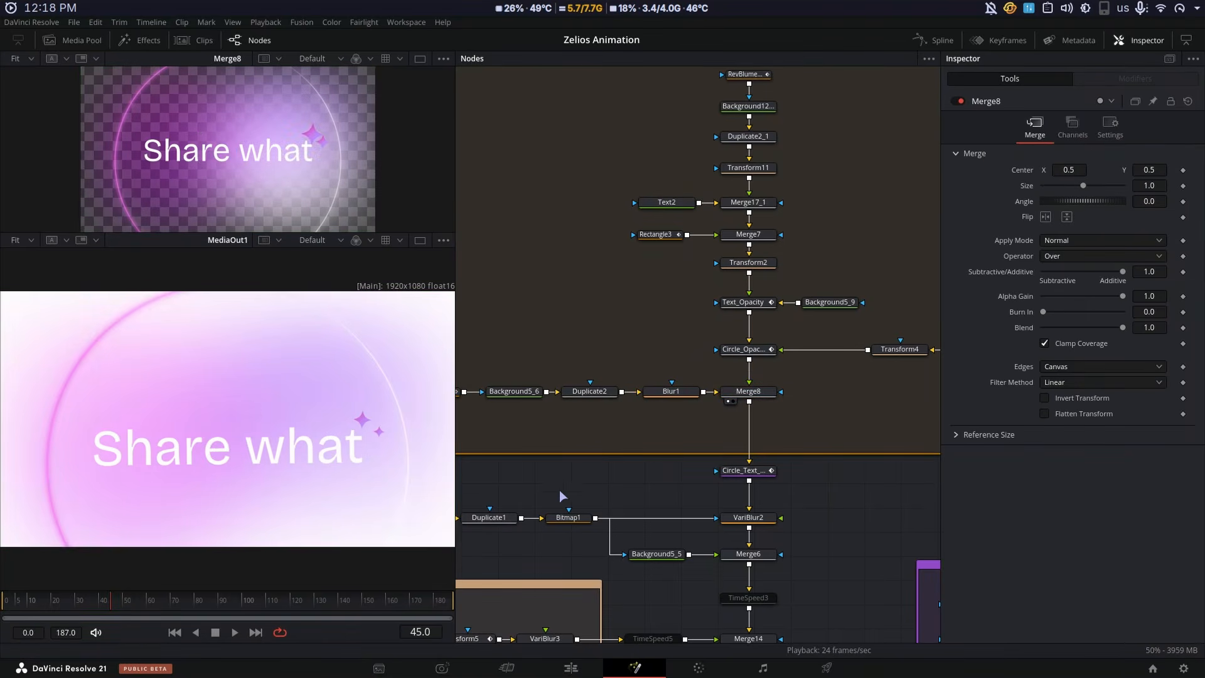
pyautogui.hscroll(-4, 627, 408)
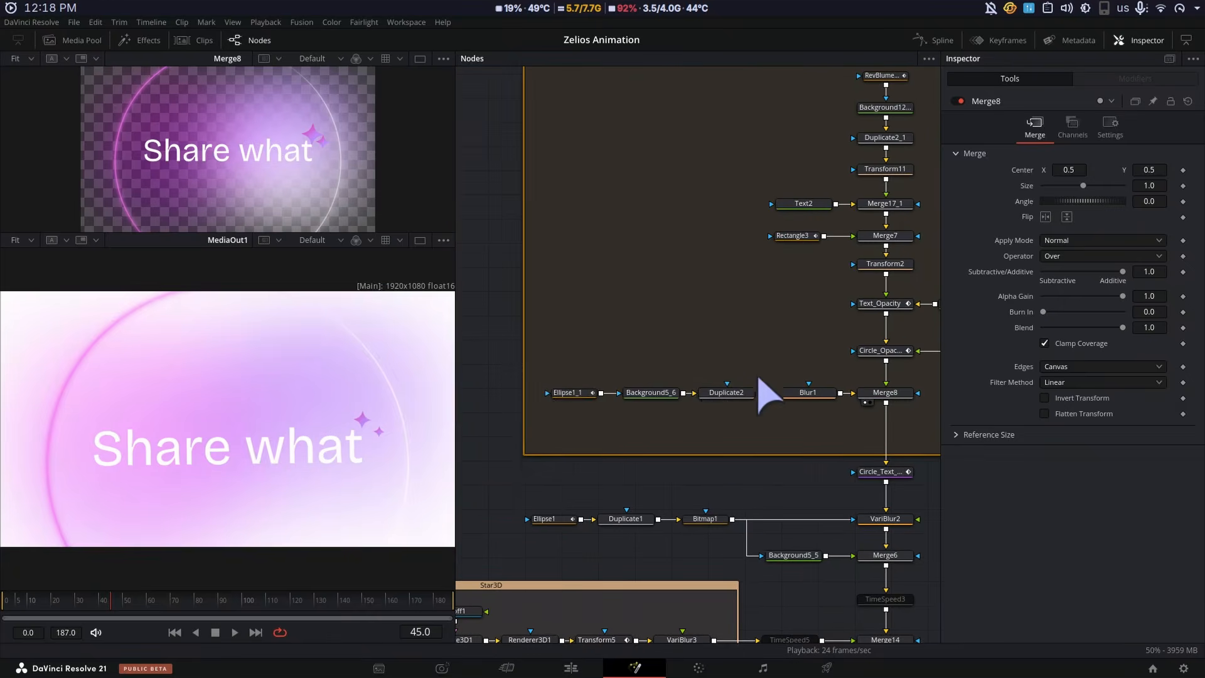
pyautogui.moveTo(764, 331); pyautogui.dragTo(533, 422)
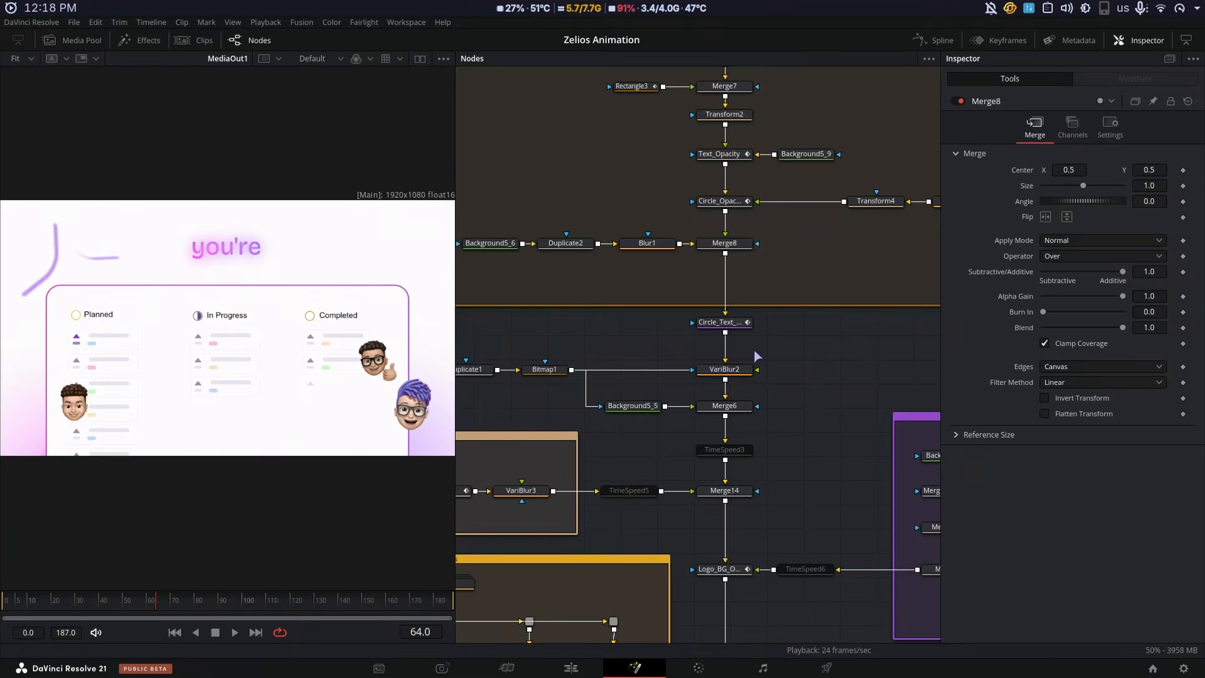
# Select Circle_Text_Animation and play through its keyframes to examine the text and circle movement
pyautogui.click(740, 324)
pyautogui.scroll(-3, 780, 336)
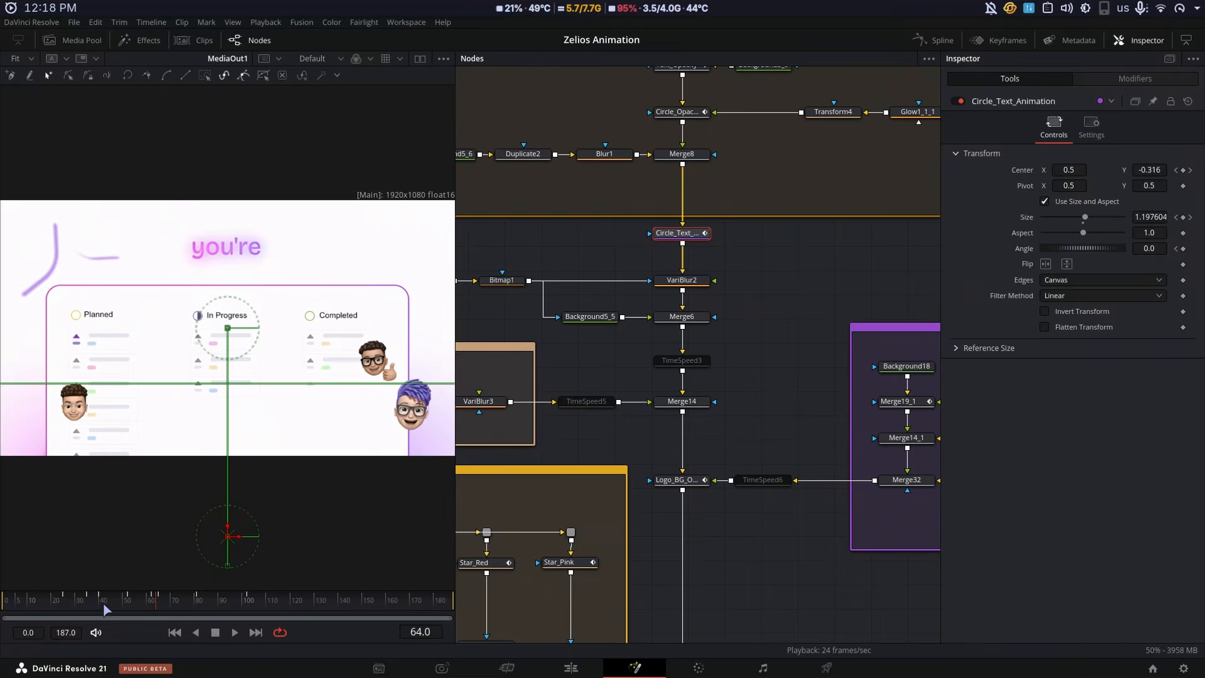
pyautogui.press('[')
pyautogui.press('space')
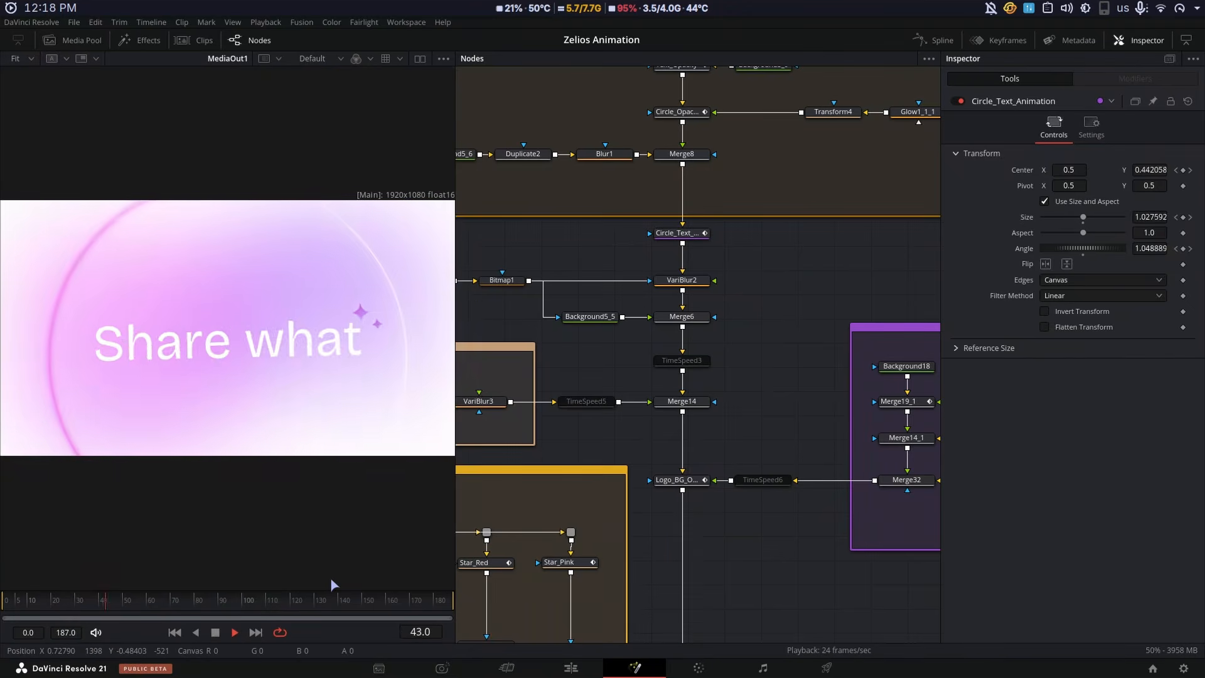
pyautogui.press('space')
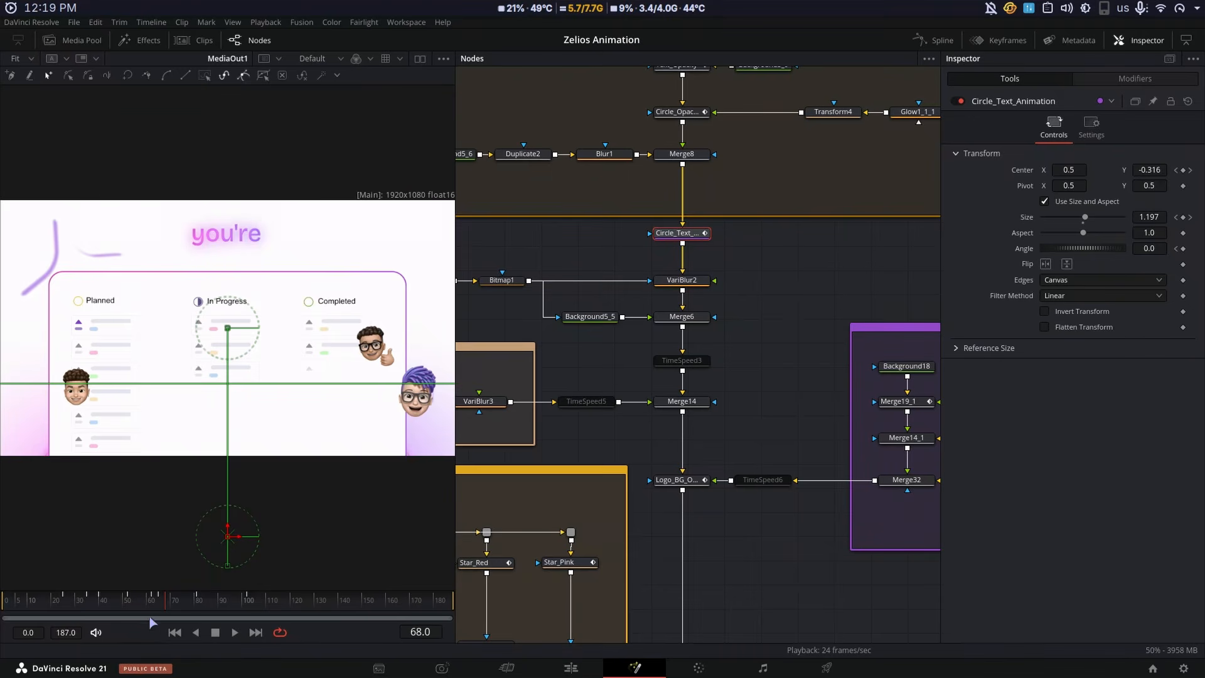
pyautogui.click(770, 352)
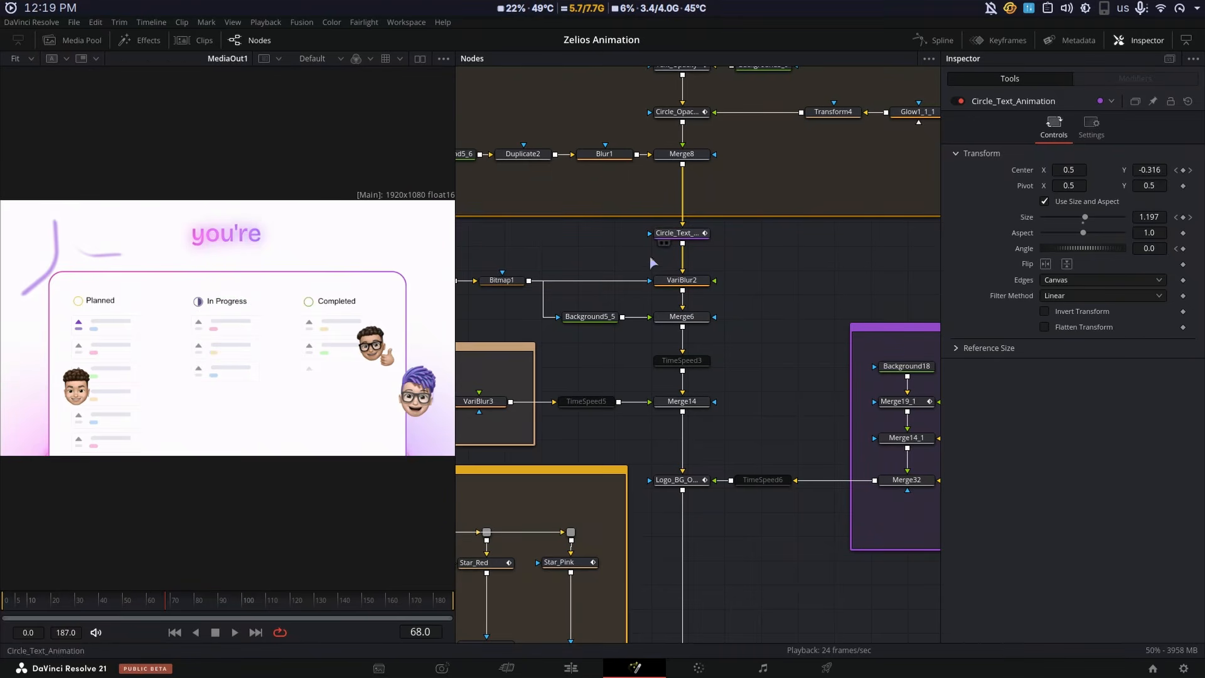
# Inspect the Ellipse1 mask below the CircleText group and scrub back to frame 32 to examine its position
pyautogui.hscroll(-5, 589, 334)
pyautogui.scroll(-2, 567, 399)
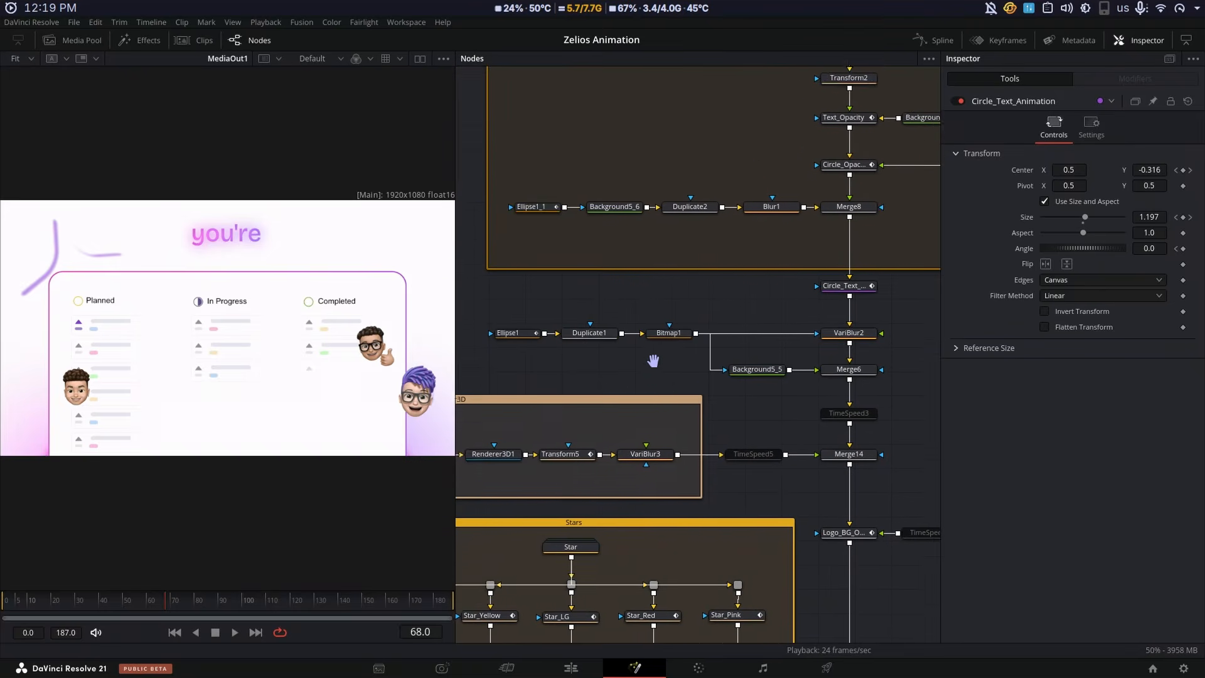
pyautogui.click(502, 301)
pyautogui.scroll(-2, 565, 314)
pyautogui.hscroll(3, 565, 313)
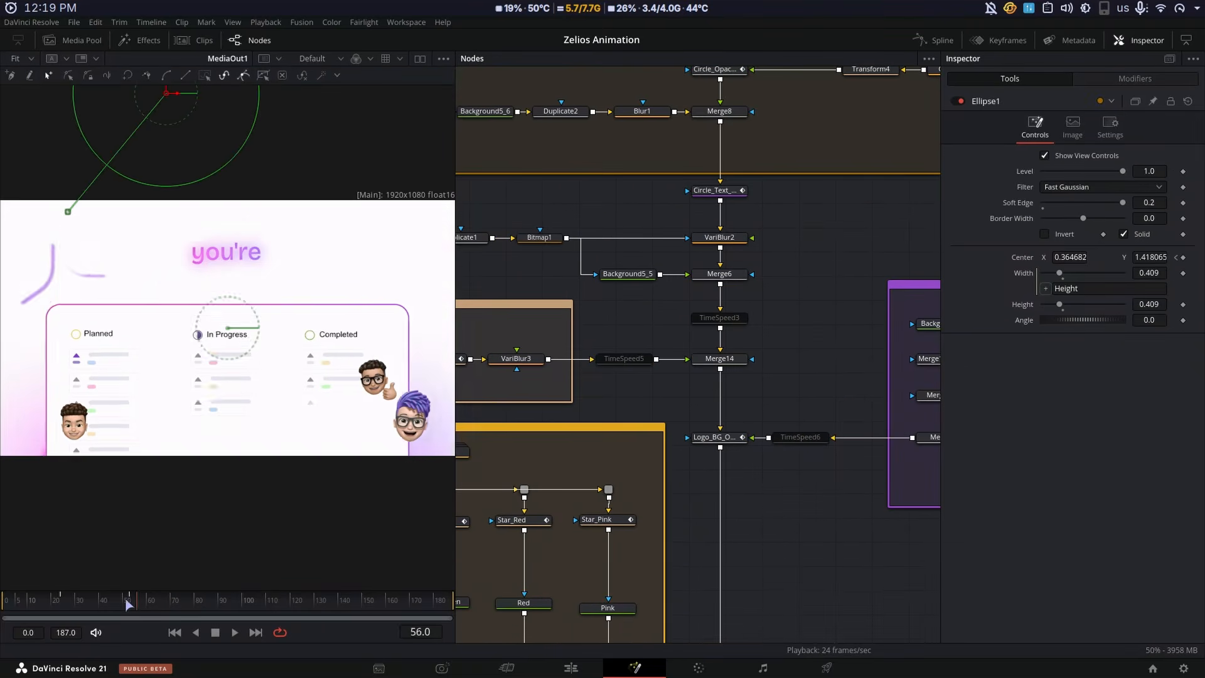
pyautogui.click(99, 603)
pyautogui.click(84, 606)
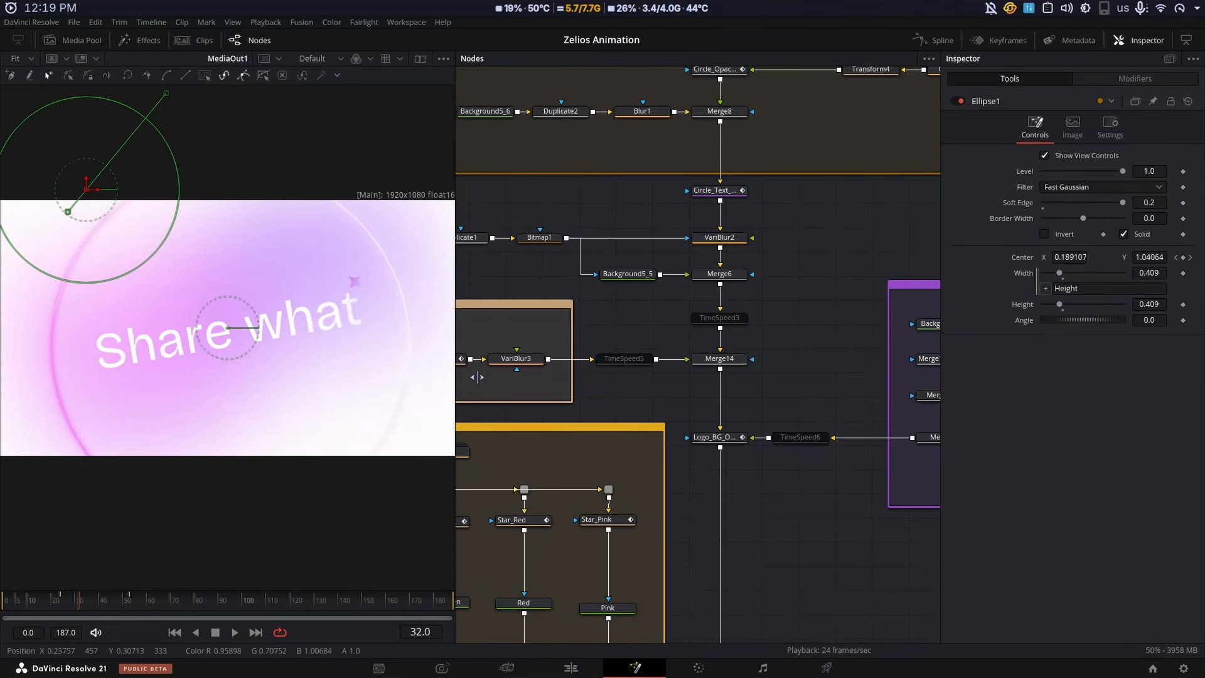
# Inspect the white Background5_5 node that is masked by Bitmap1 and feeds Merge6
pyautogui.click(612, 325)
pyautogui.scroll(4, 608, 319)
pyautogui.hscroll(-6, 609, 319)
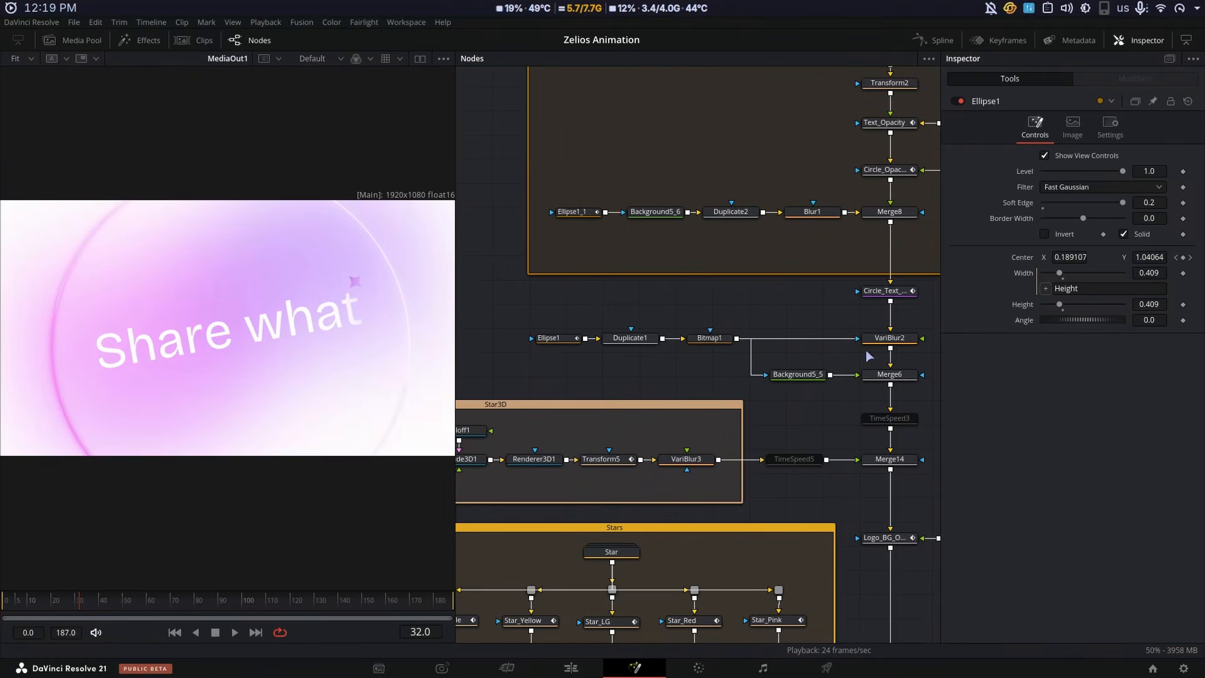
pyautogui.click(798, 374)
pyautogui.hscroll(3, 797, 374)
pyautogui.scroll(-1, 798, 374)
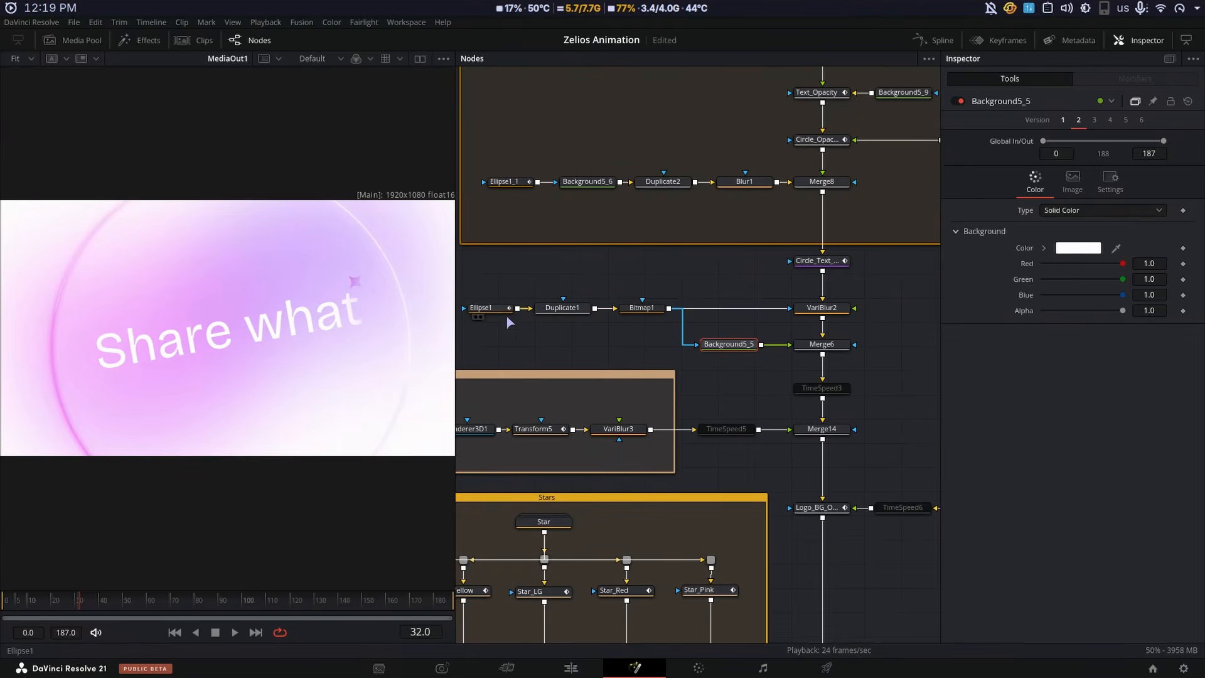
# Trace Ellipse1 and Duplicate1 to the Bitmap1 mask in a split viewer, and examine its use in VariBlur2 and Merge6
pyautogui.click(490, 310)
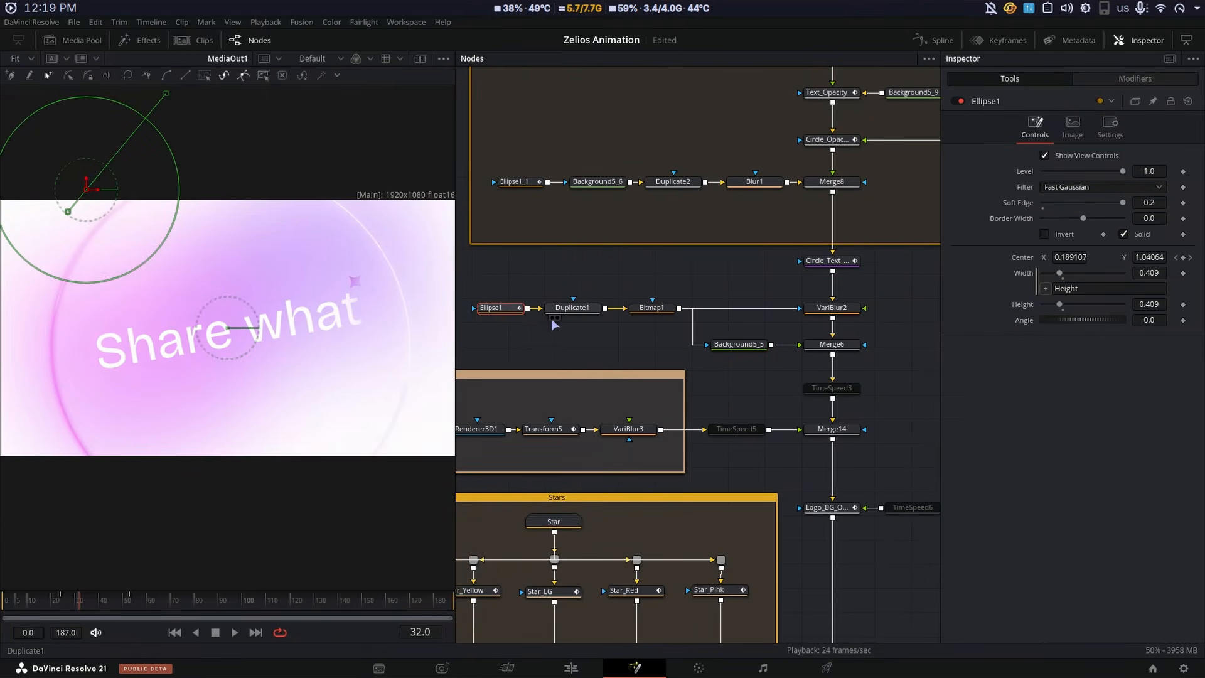
pyautogui.click(569, 309)
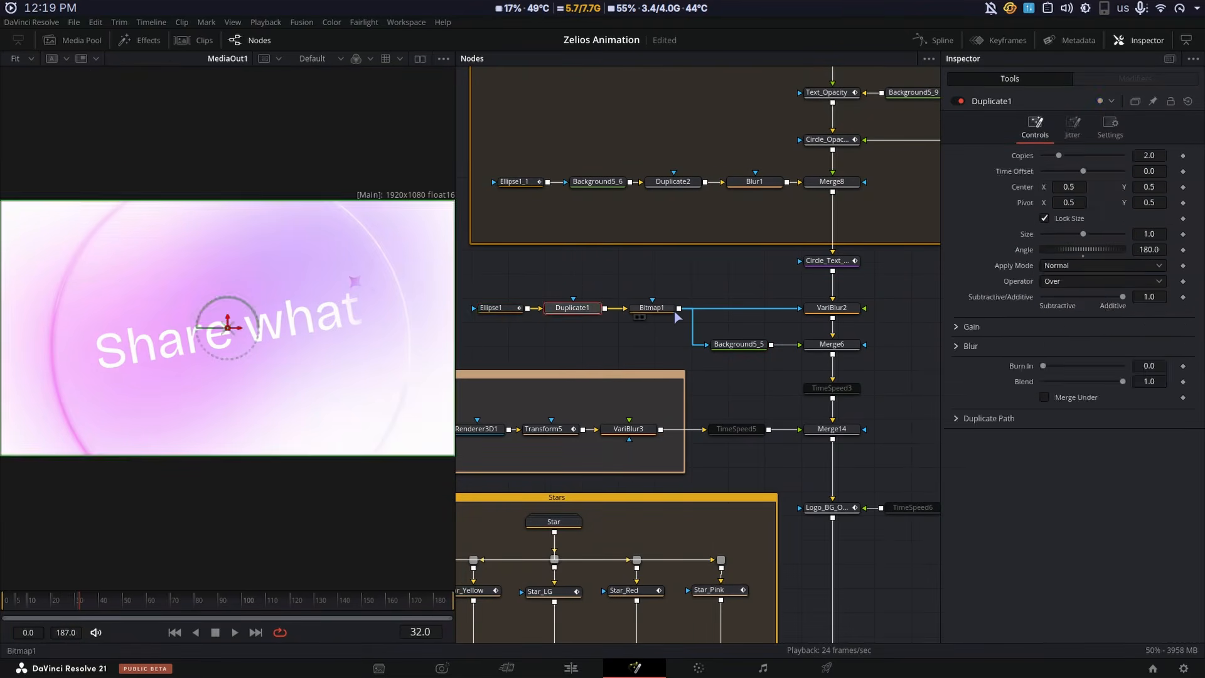
pyautogui.click(669, 308)
pyautogui.click(419, 59)
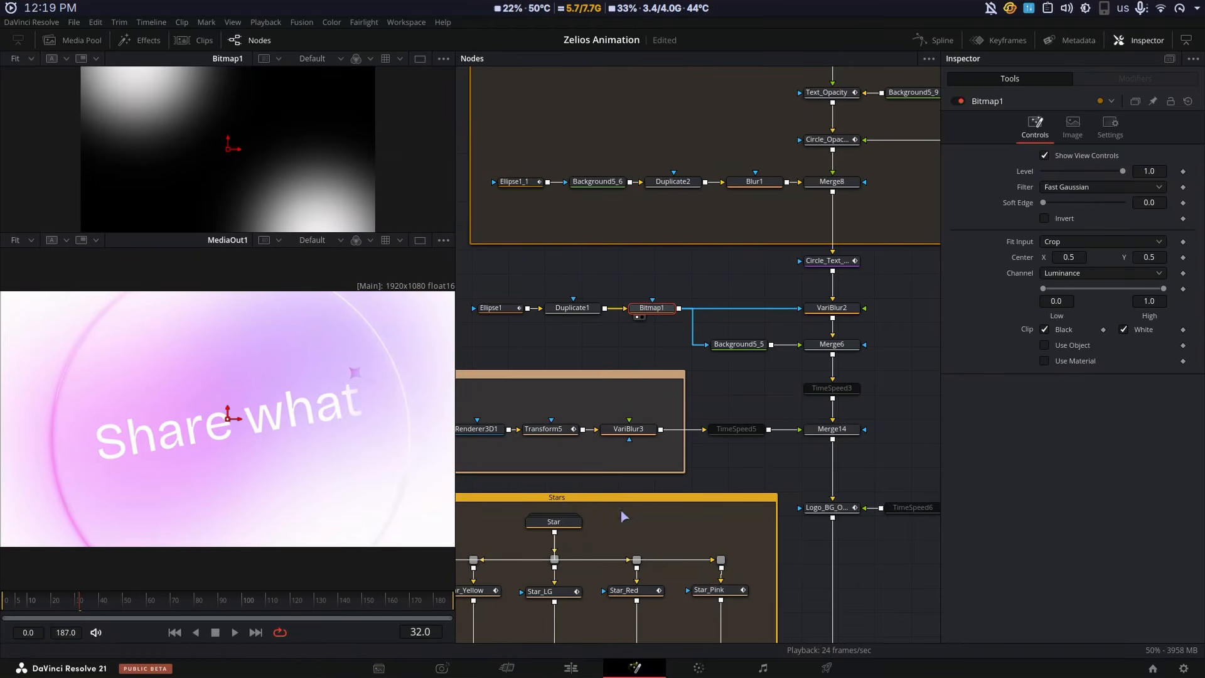
pyautogui.click(835, 309)
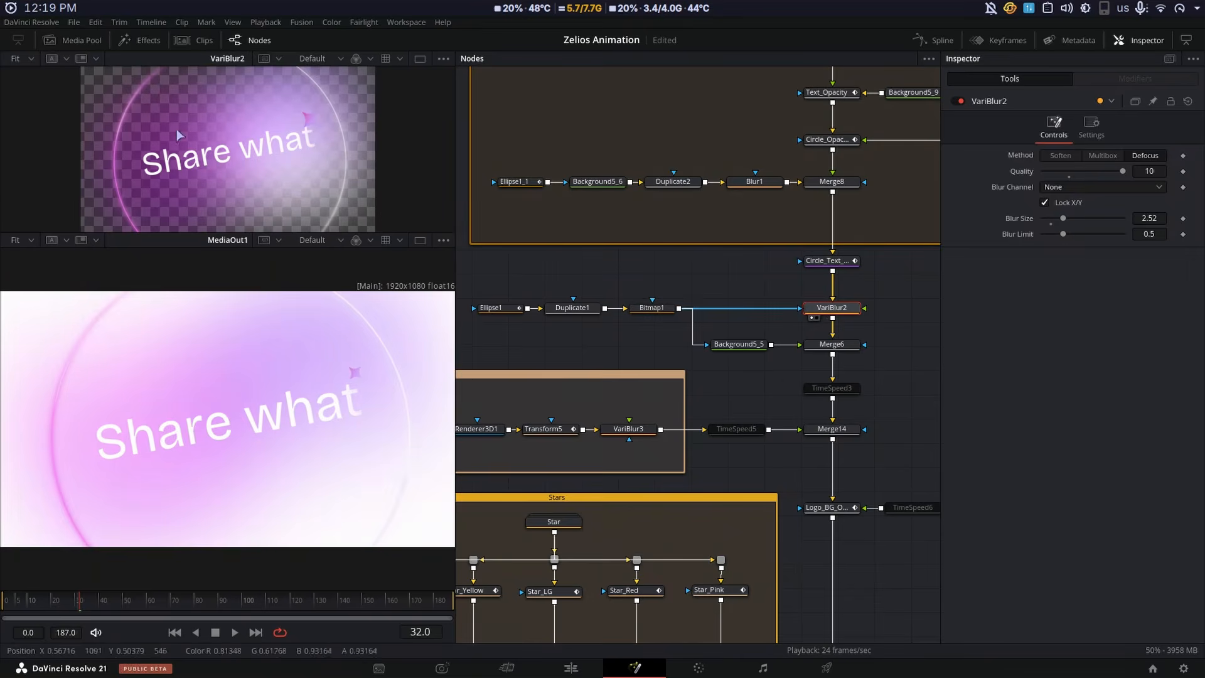
pyautogui.click(832, 344)
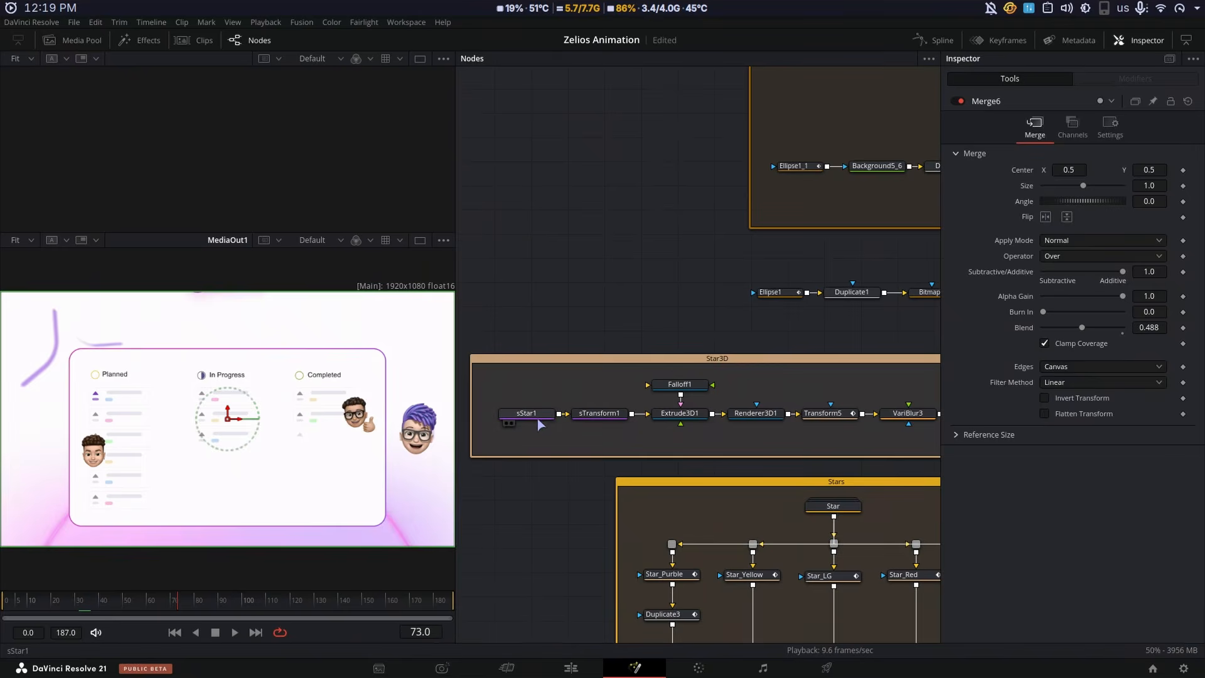
# Inspect the four-point sStar1 shape in the Star3D group and preview it through sTransform1
pyautogui.click(537, 414)
pyautogui.press('1')
pyautogui.press('1')
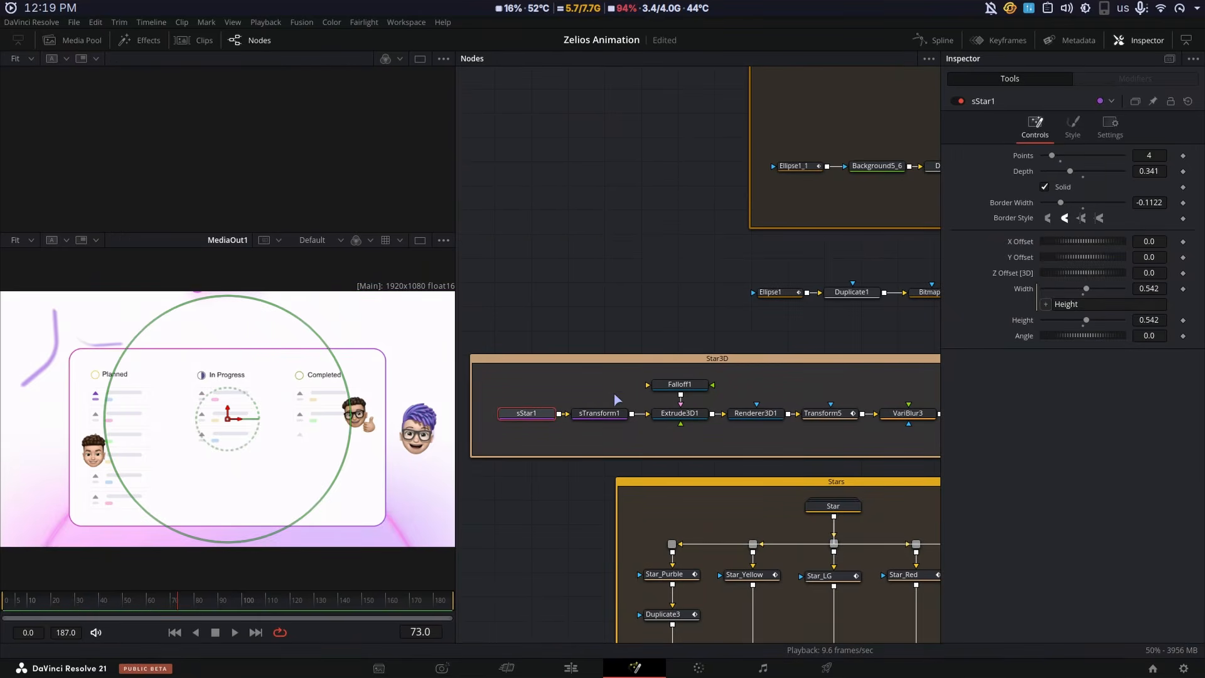
pyautogui.click(599, 413)
pyautogui.press('1')
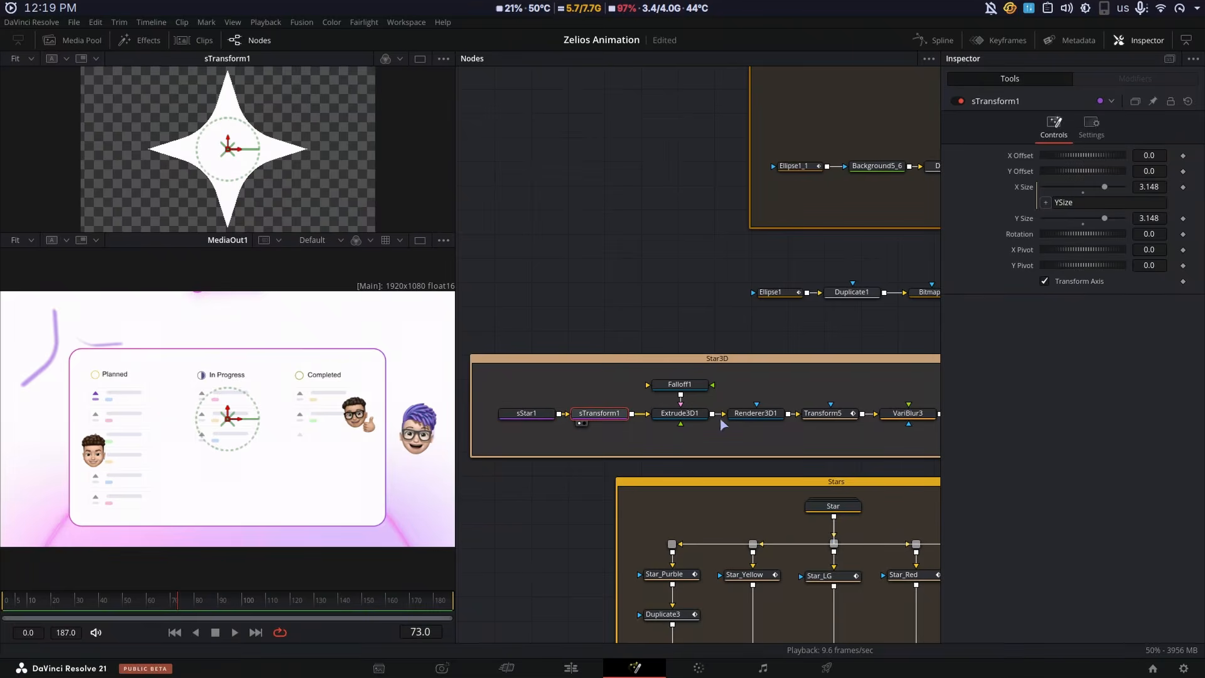
# Preview the extruded star in Extrude3D1 from several angles and inspect the Falloff1 material's colours
pyautogui.click(694, 414)
pyautogui.press('1')
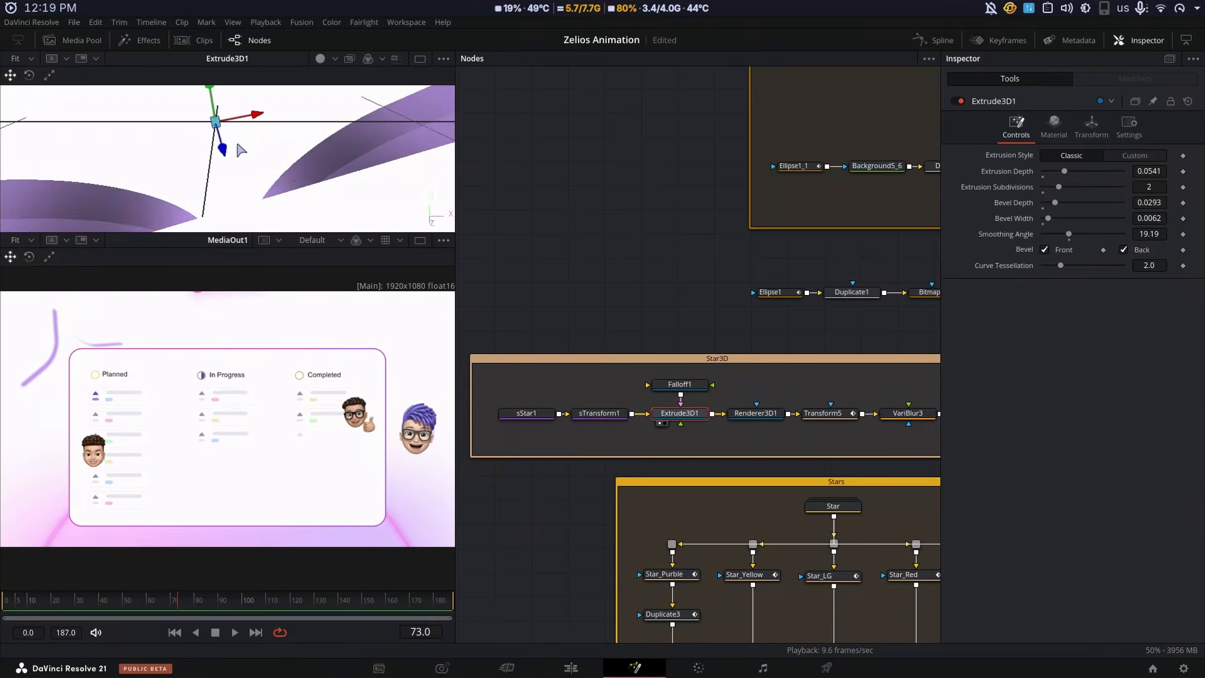
pyautogui.moveTo(265, 165); pyautogui.dragTo(264, 100)
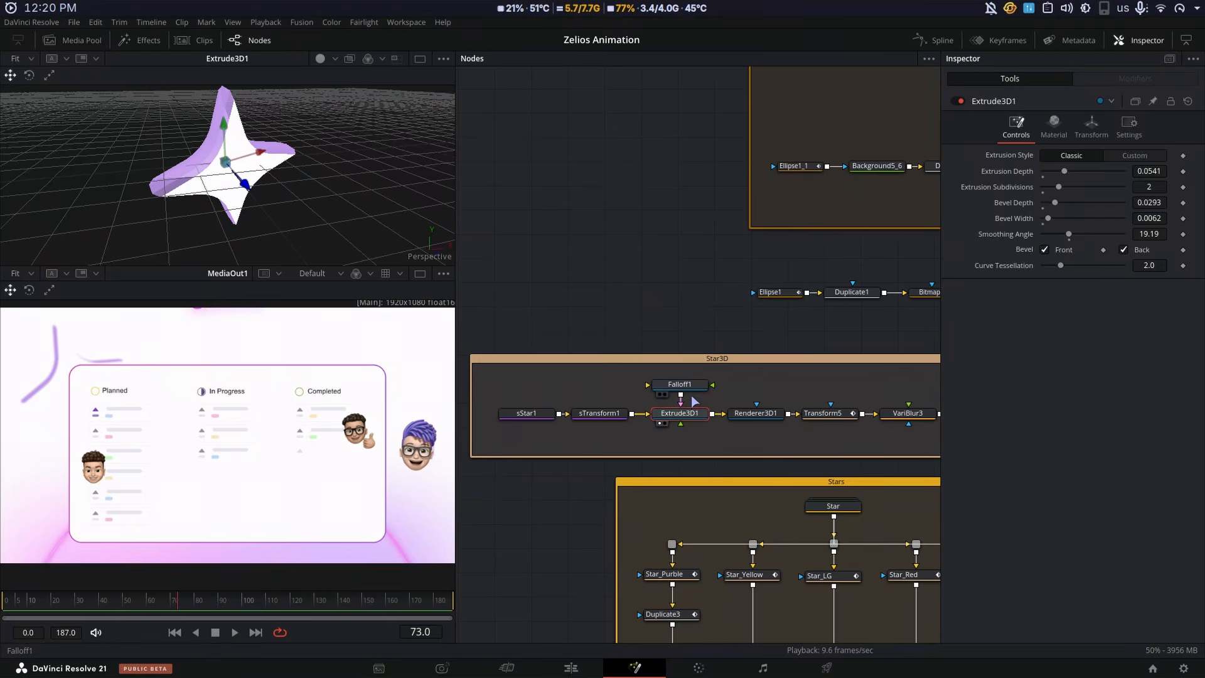
pyautogui.click(691, 385)
pyautogui.moveTo(270, 176); pyautogui.dragTo(220, 251)
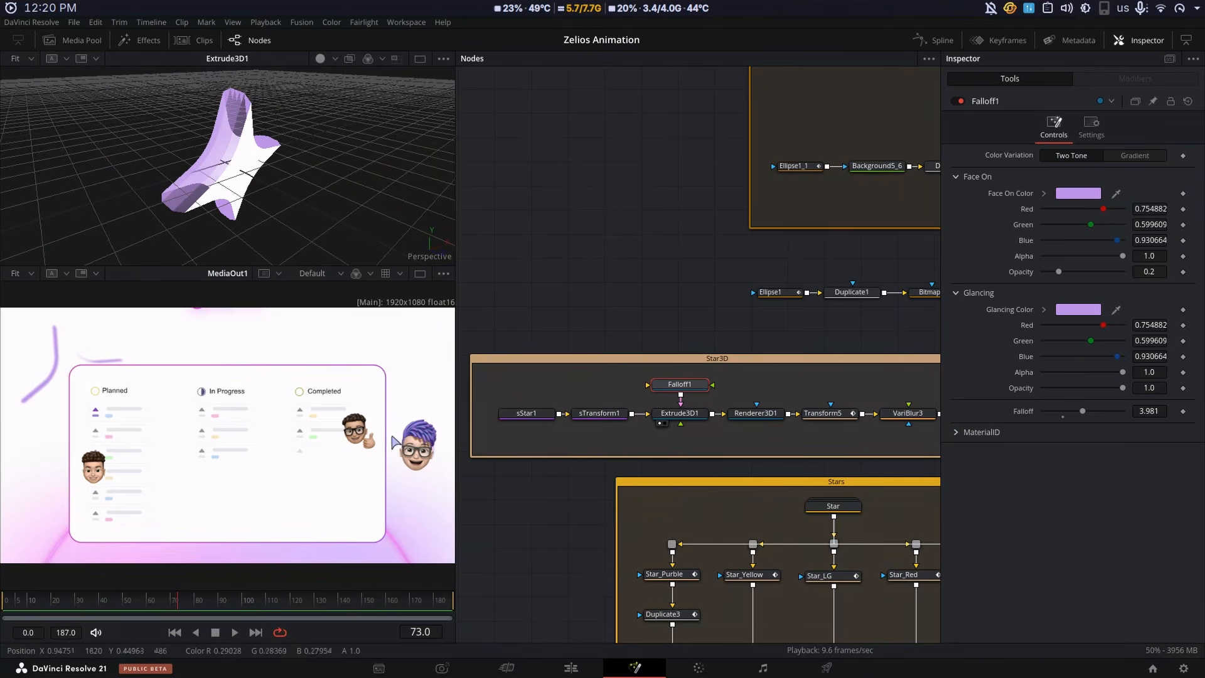
pyautogui.moveTo(301, 184); pyautogui.dragTo(129, 156)
# Preview the 3D star's output from Renderer3D1 and its animated placement in Transform5
pyautogui.click(681, 384)
pyautogui.press('1')
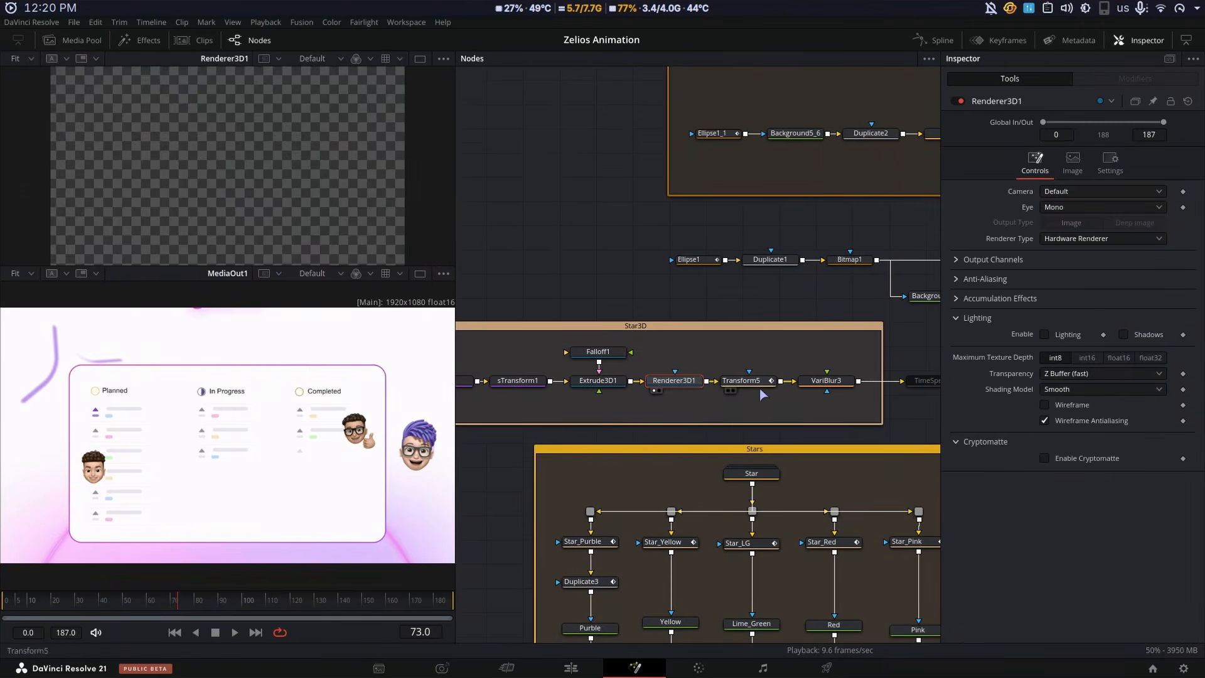
pyautogui.click(747, 381)
pyautogui.press('1')
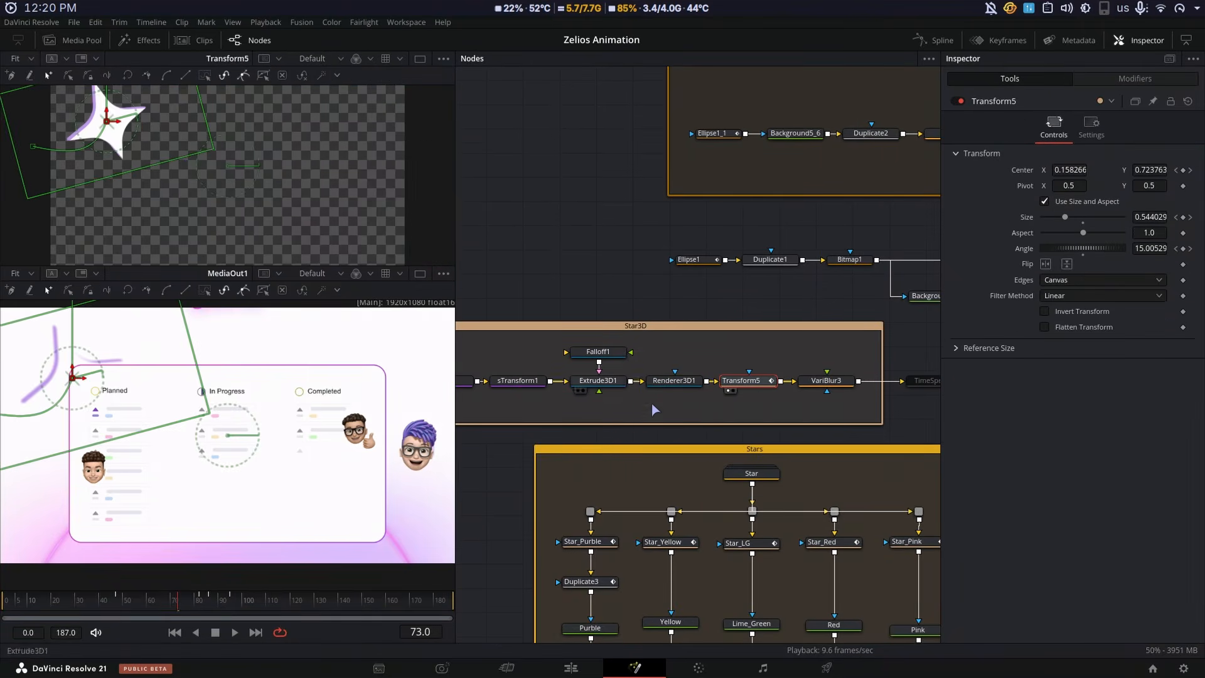
# Check Extrude3D1's settings and inspect the VariBlur3 defocus applied to the star
pyautogui.click(601, 381)
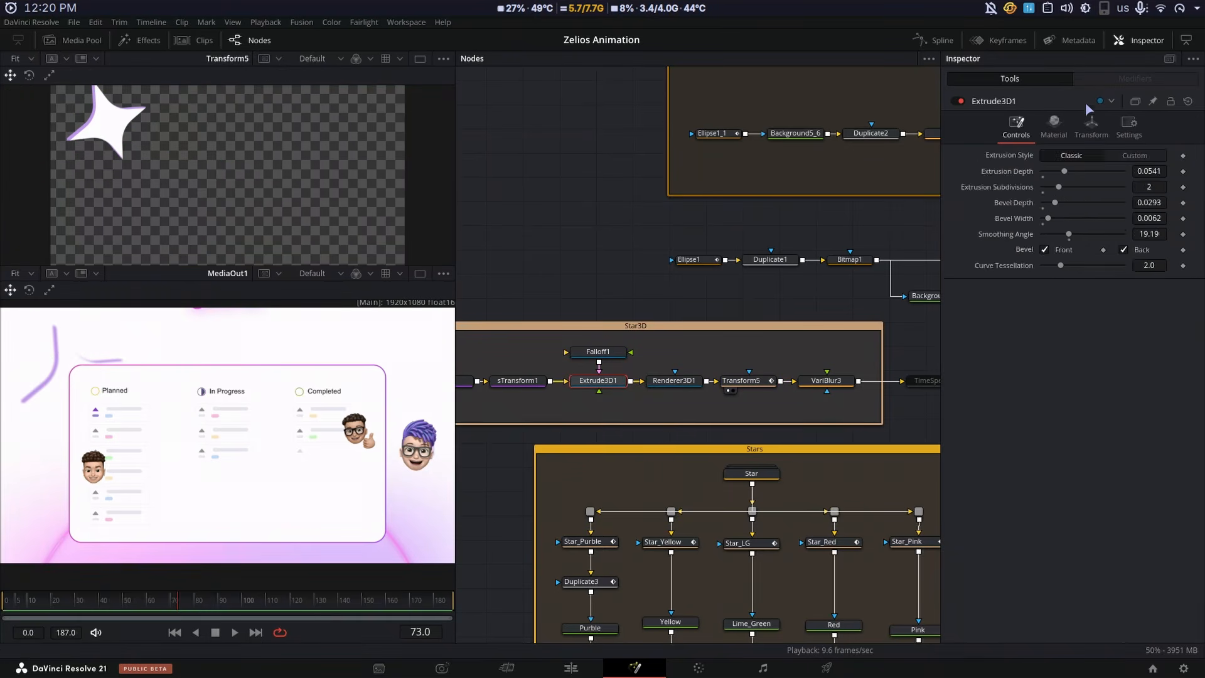
pyautogui.click(1071, 121)
pyautogui.click(826, 380)
pyautogui.press('1')
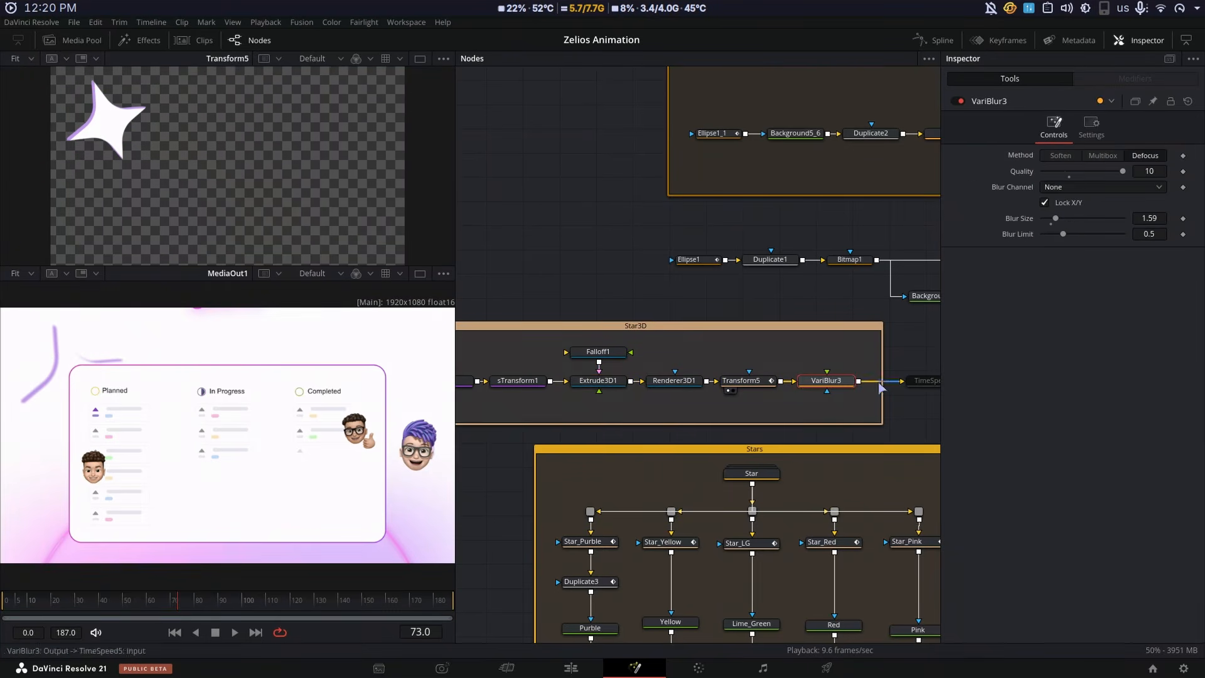
# View the Roadmap_Image group's Image Design image, then its Merge11 and Merge12 results, in the upper viewer
pyautogui.moveTo(871, 414); pyautogui.dragTo(597, 346)
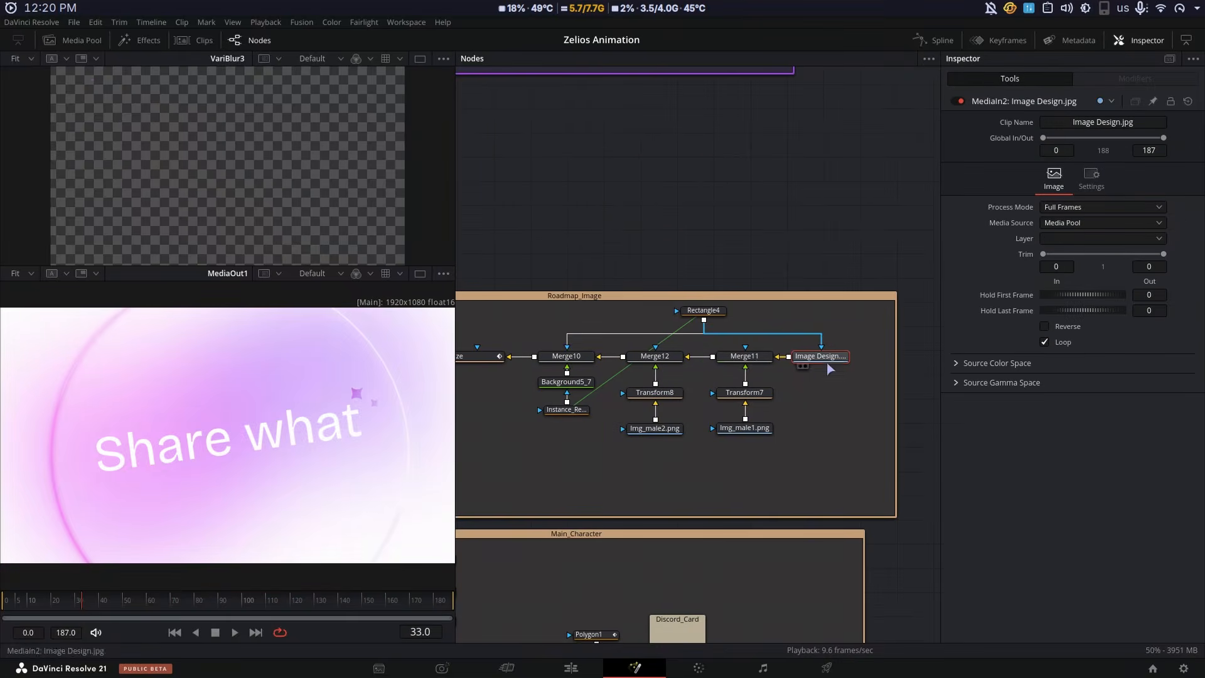
pyautogui.press('1')
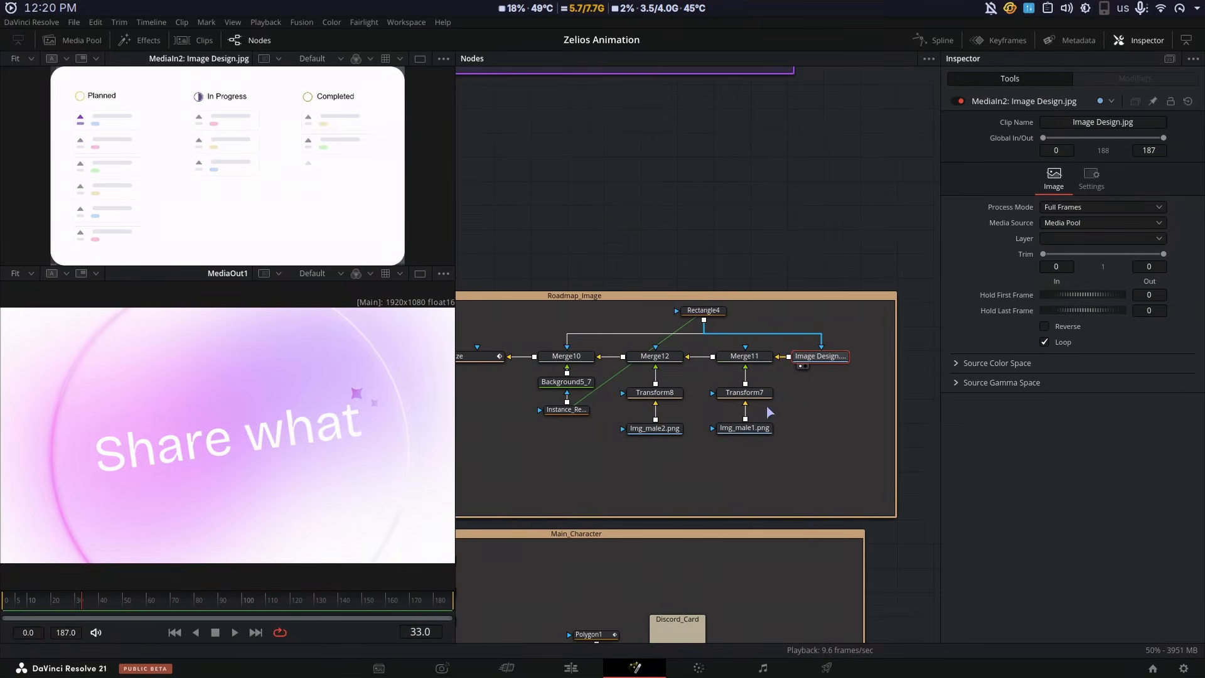
pyautogui.click(748, 358)
pyautogui.press('1')
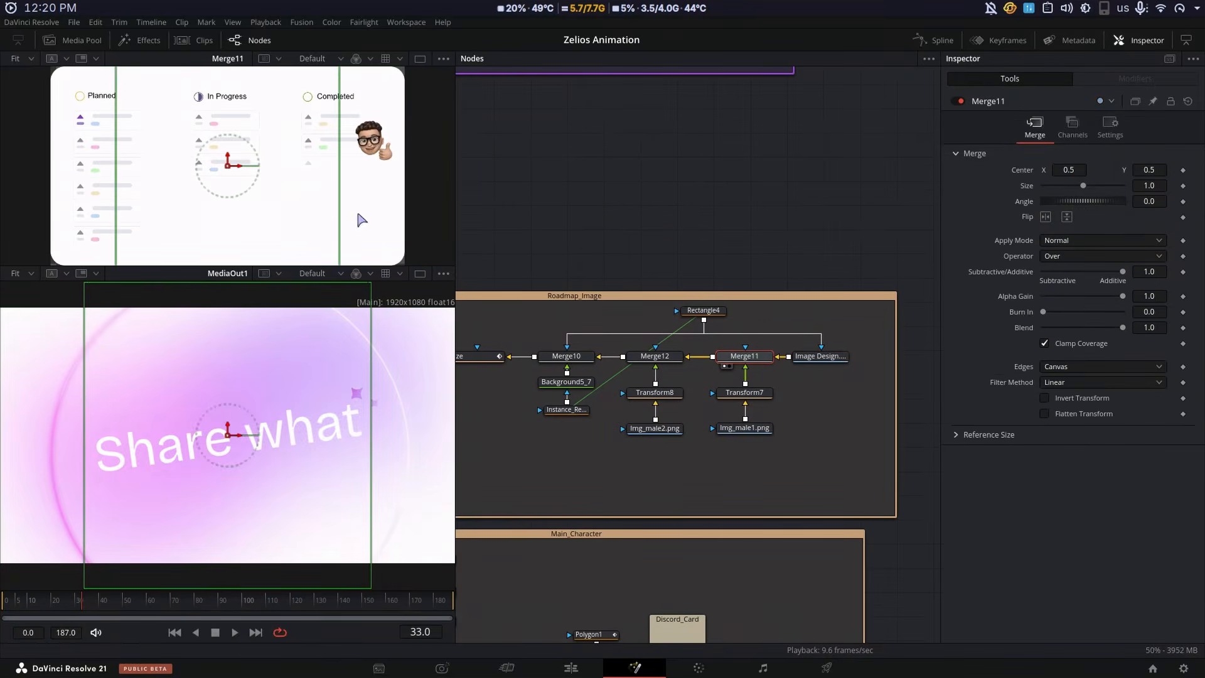
pyautogui.click(668, 359)
pyautogui.press('1')
# Inspect the Rectangle4 mask and the image node it feeds, and view the Merge10 result with its card border
pyautogui.click(705, 313)
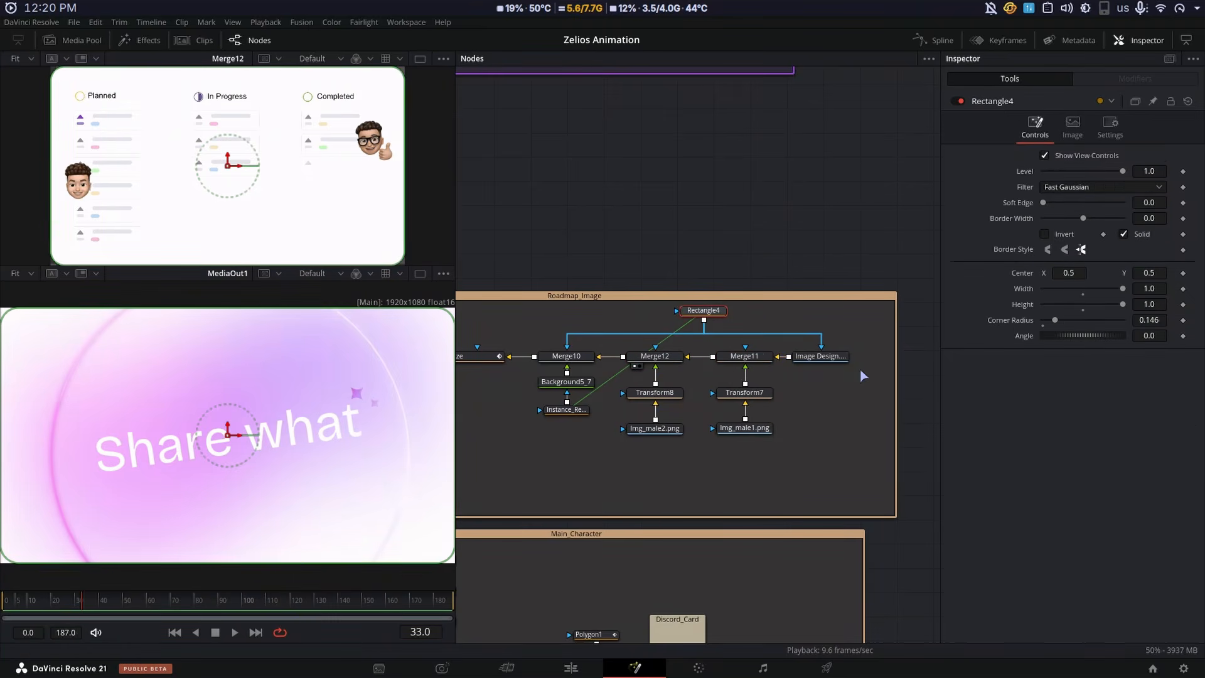
pyautogui.click(822, 357)
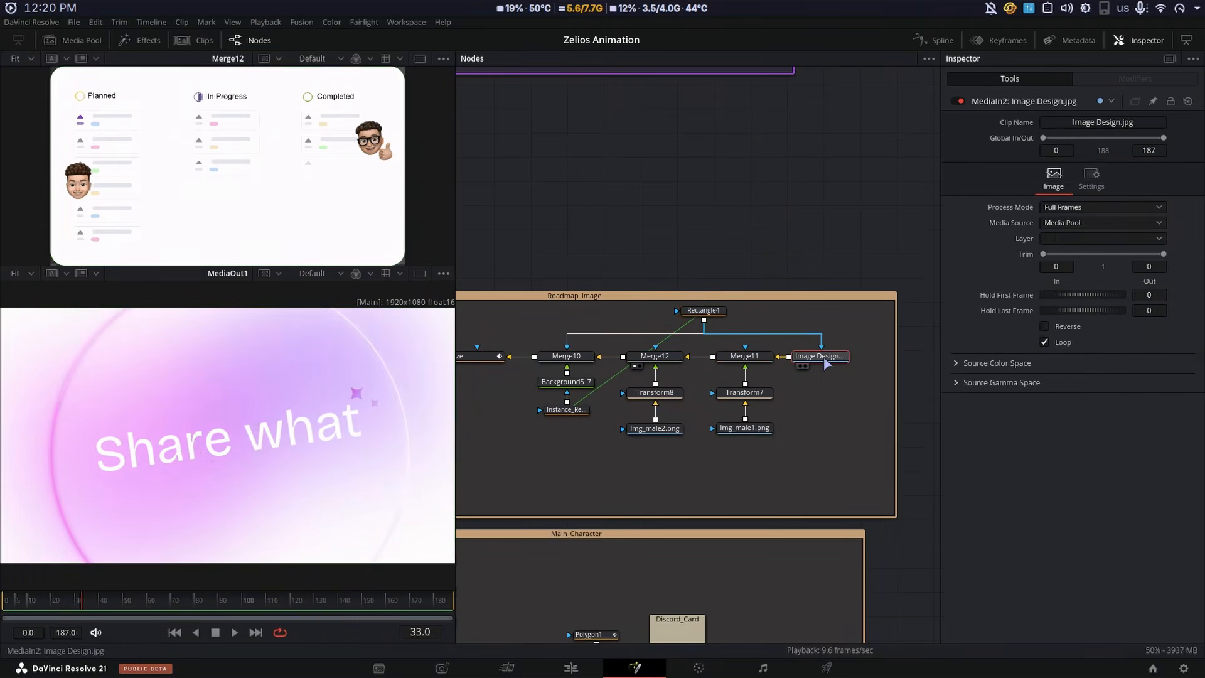
pyautogui.click(566, 355)
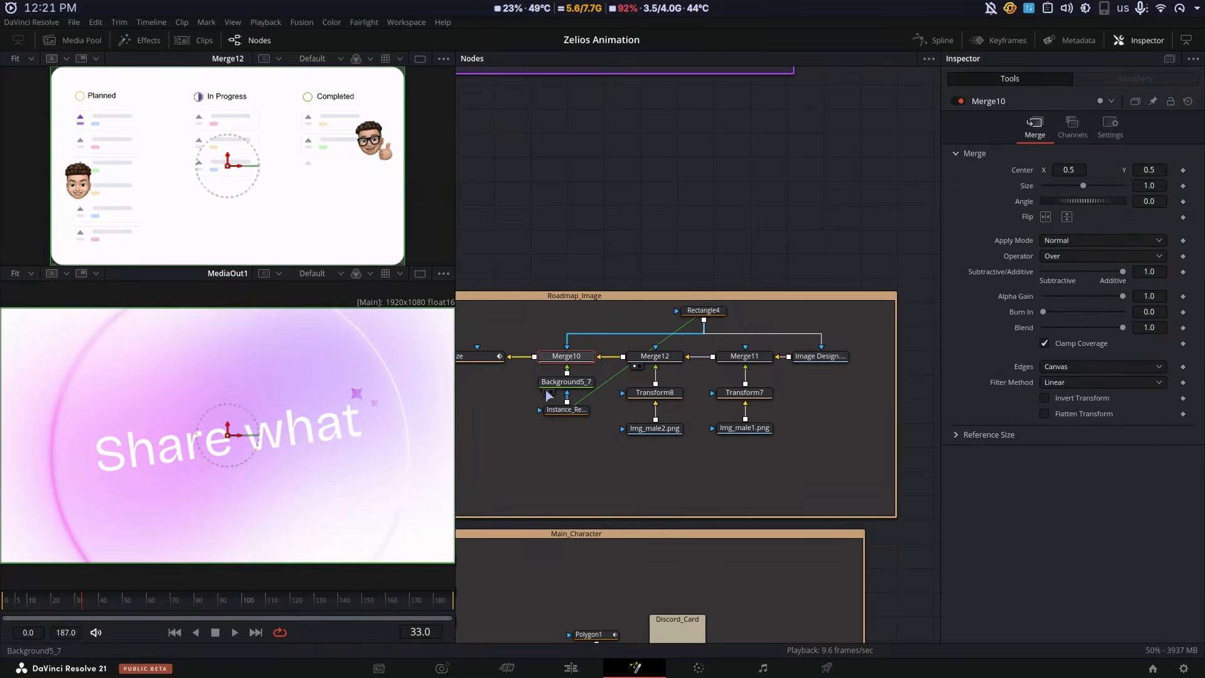
pyautogui.press('1')
pyautogui.click(626, 213)
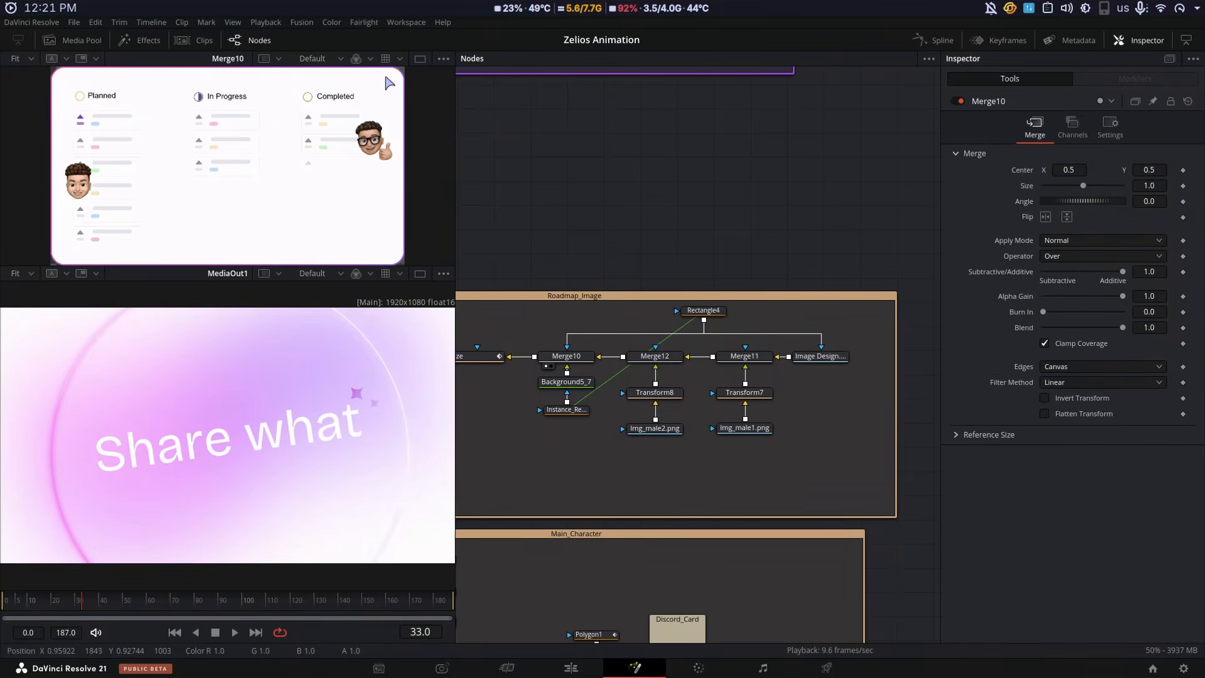
# Play and scrub through the roadmap card's entrance and exit in the final output, stopping at frame 68
pyautogui.scroll(3, 398, 85)
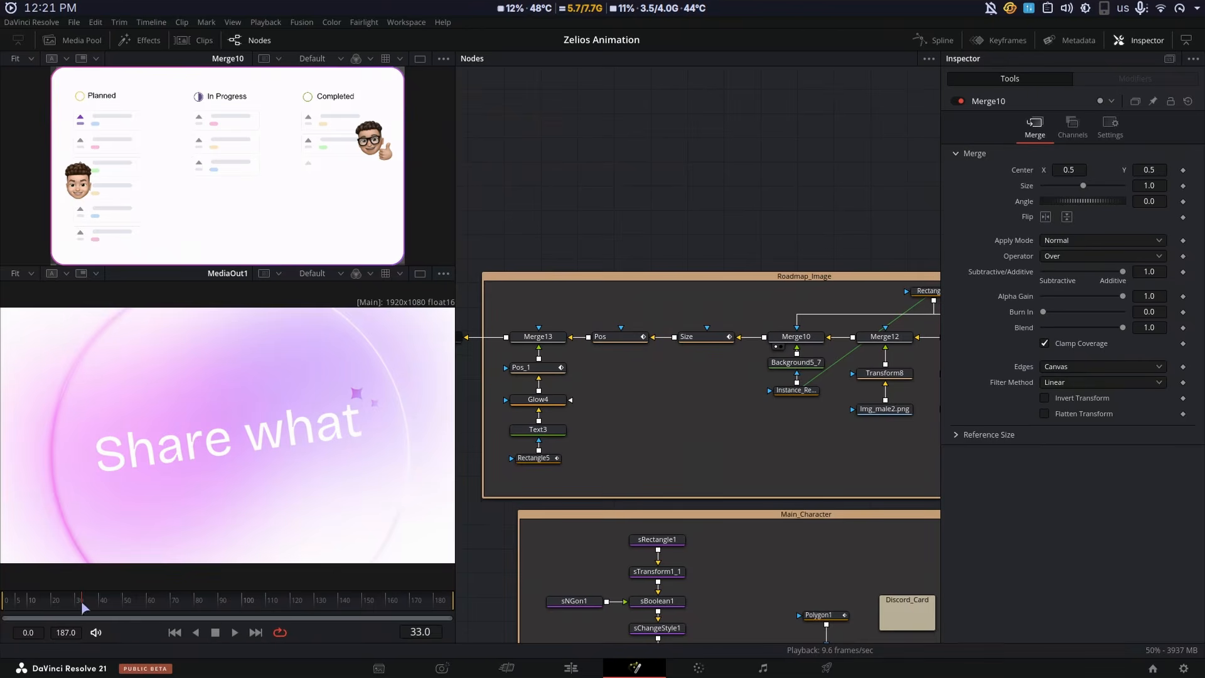
pyautogui.moveTo(82, 601); pyautogui.dragTo(128, 604)
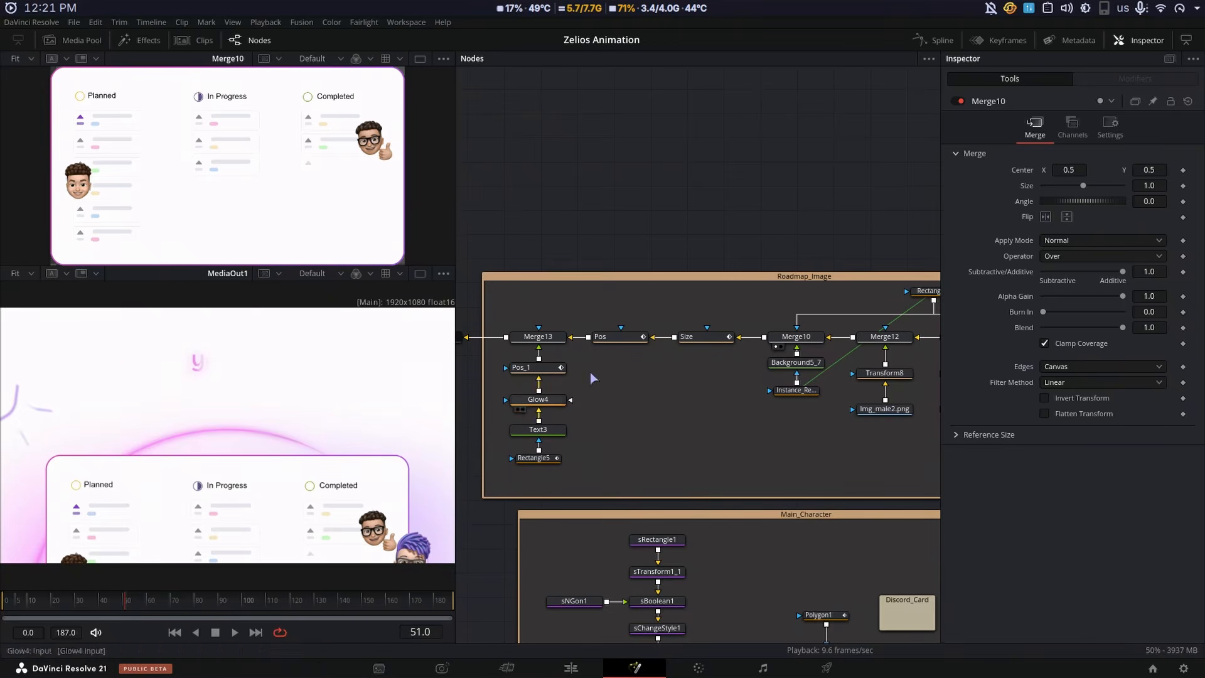
pyautogui.press('space')
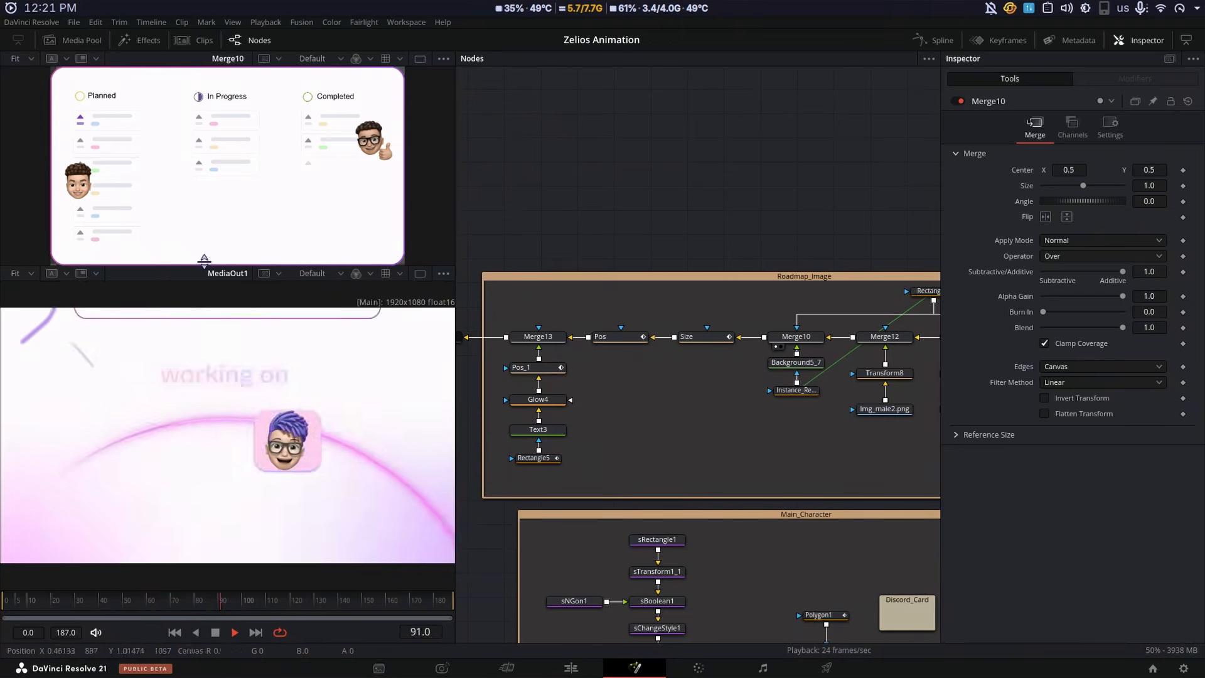
pyautogui.press('space')
pyautogui.moveTo(212, 604); pyautogui.dragTo(165, 604)
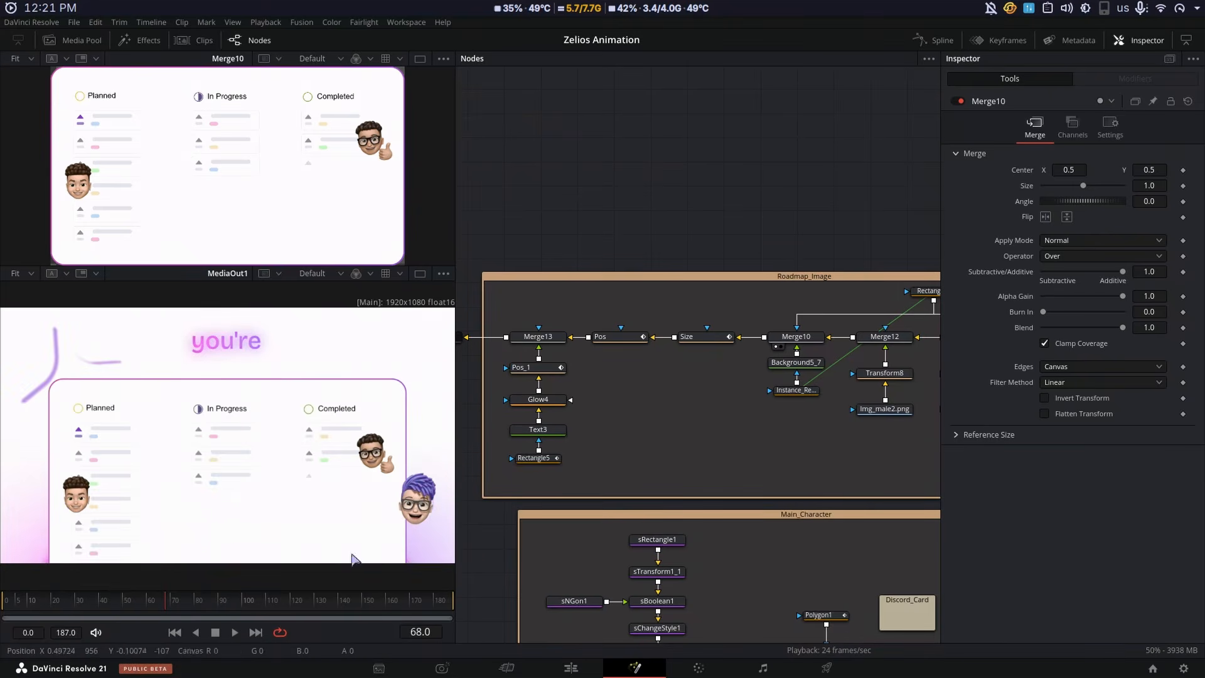
# Inspect the roadmap card's Size and Pos transforms, view the Pos result, and play its animation from about frame 33
pyautogui.click(696, 337)
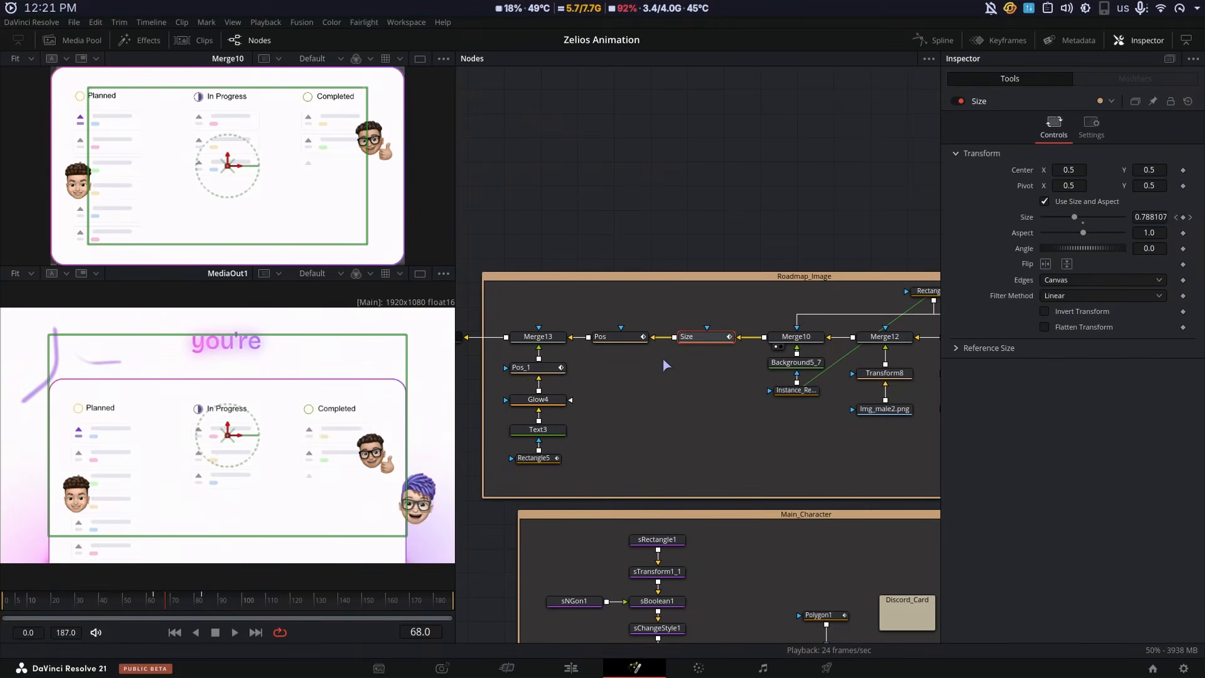
pyautogui.click(630, 340)
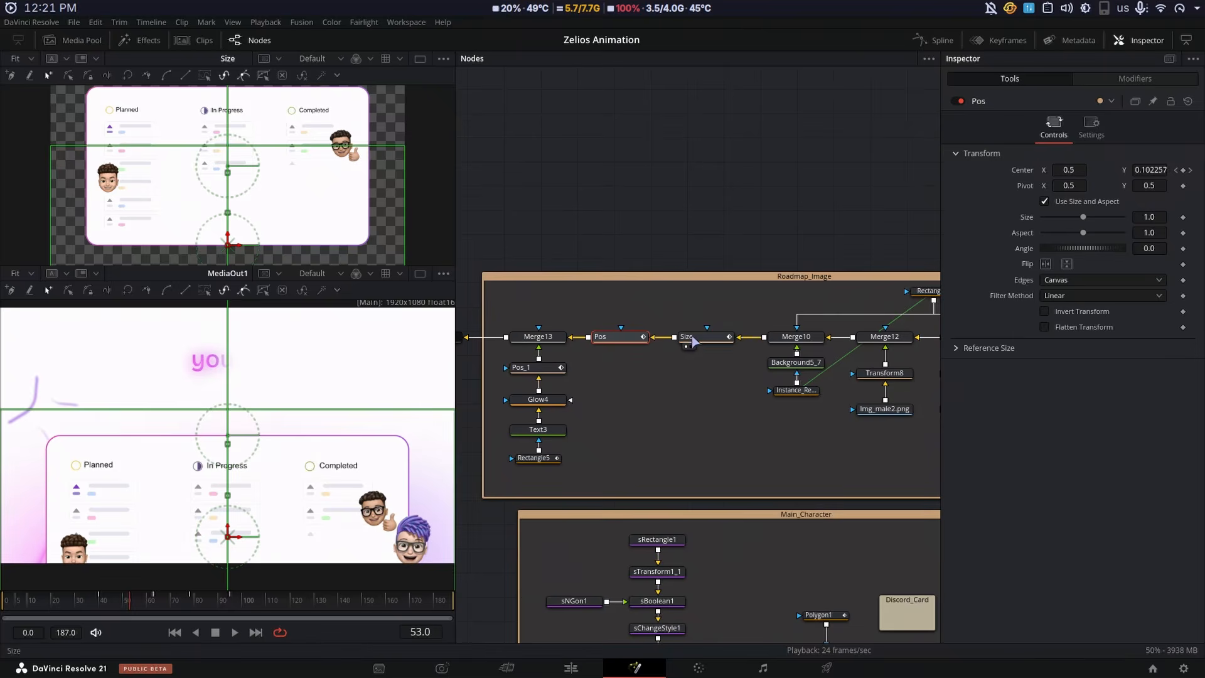
pyautogui.press('1')
pyautogui.press('space')
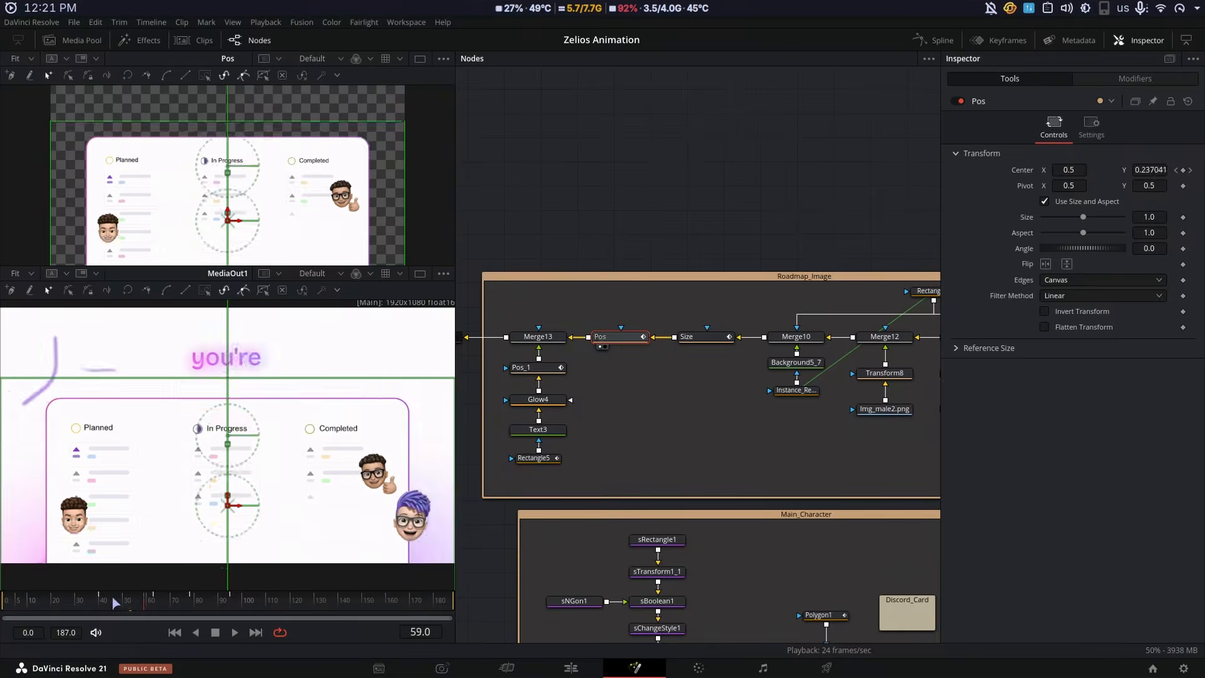
pyautogui.click(82, 599)
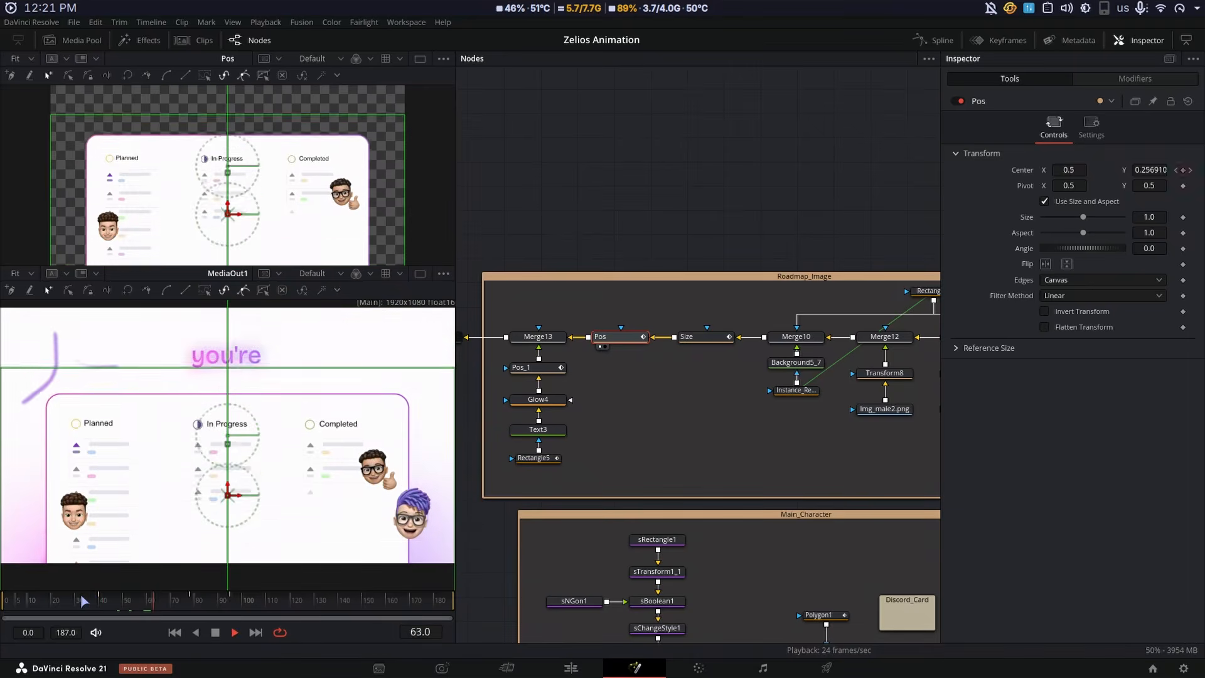
pyautogui.press('space')
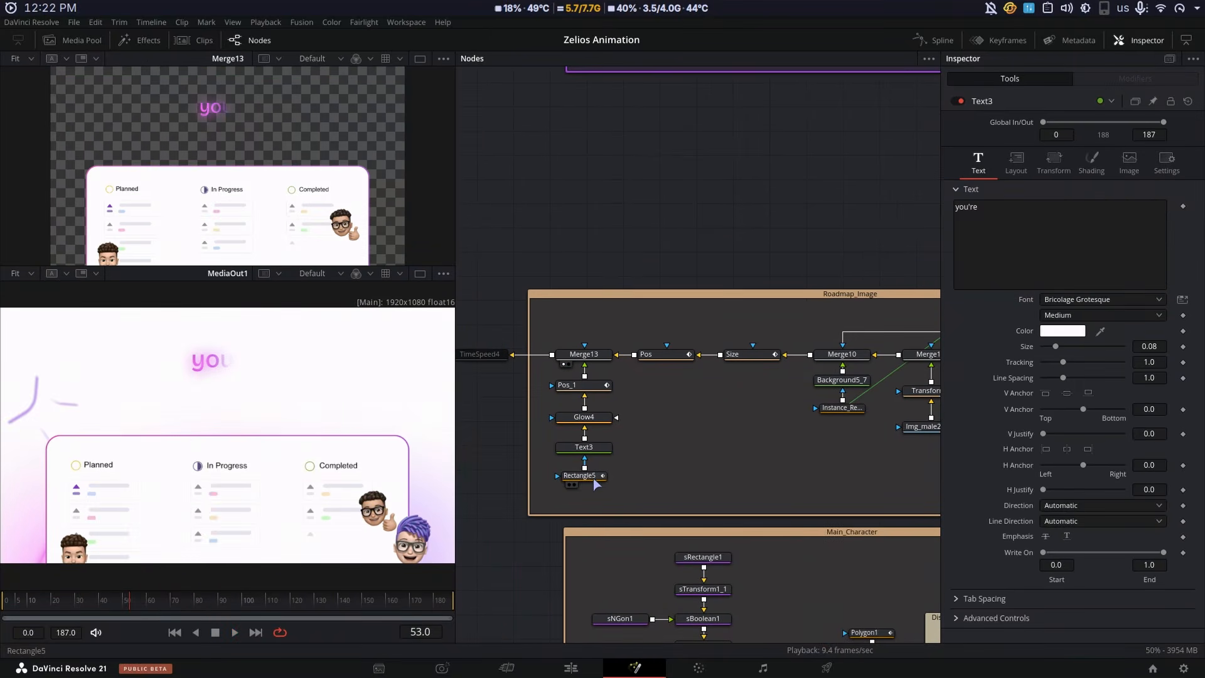
# Examine the Rectangle5 mask that reveals the "you're" text and the gradient shading of Text3
pyautogui.click(584, 475)
pyautogui.moveTo(122, 603); pyautogui.dragTo(143, 603)
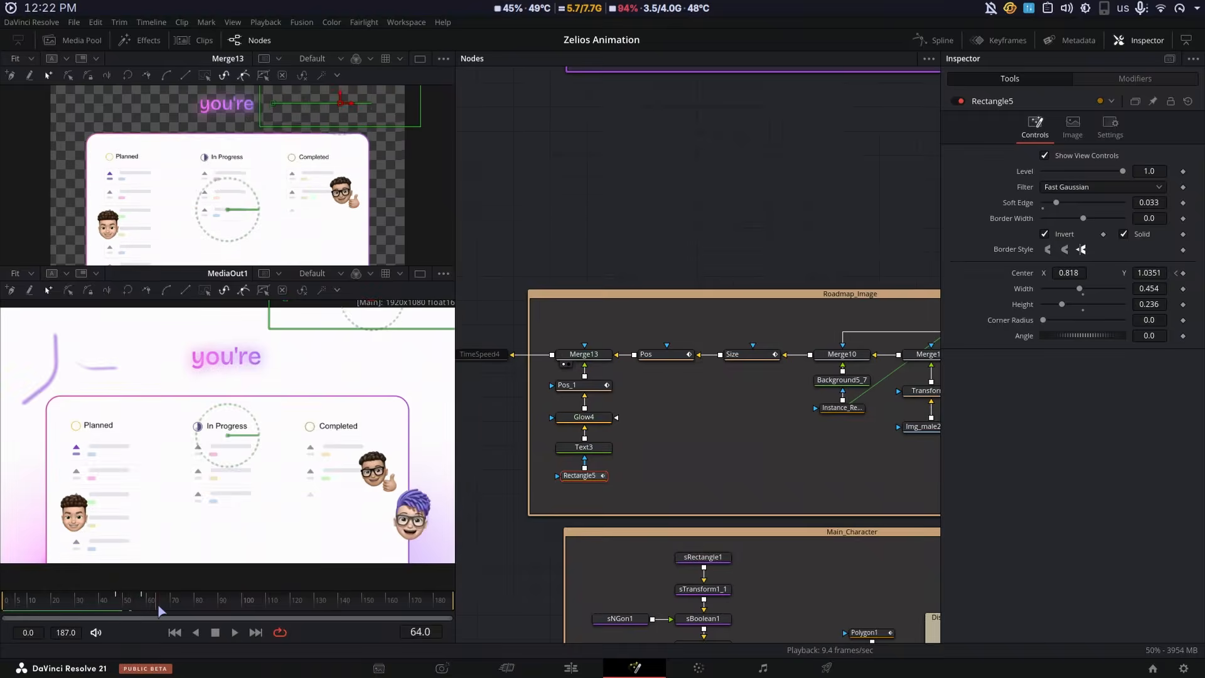
pyautogui.click(590, 449)
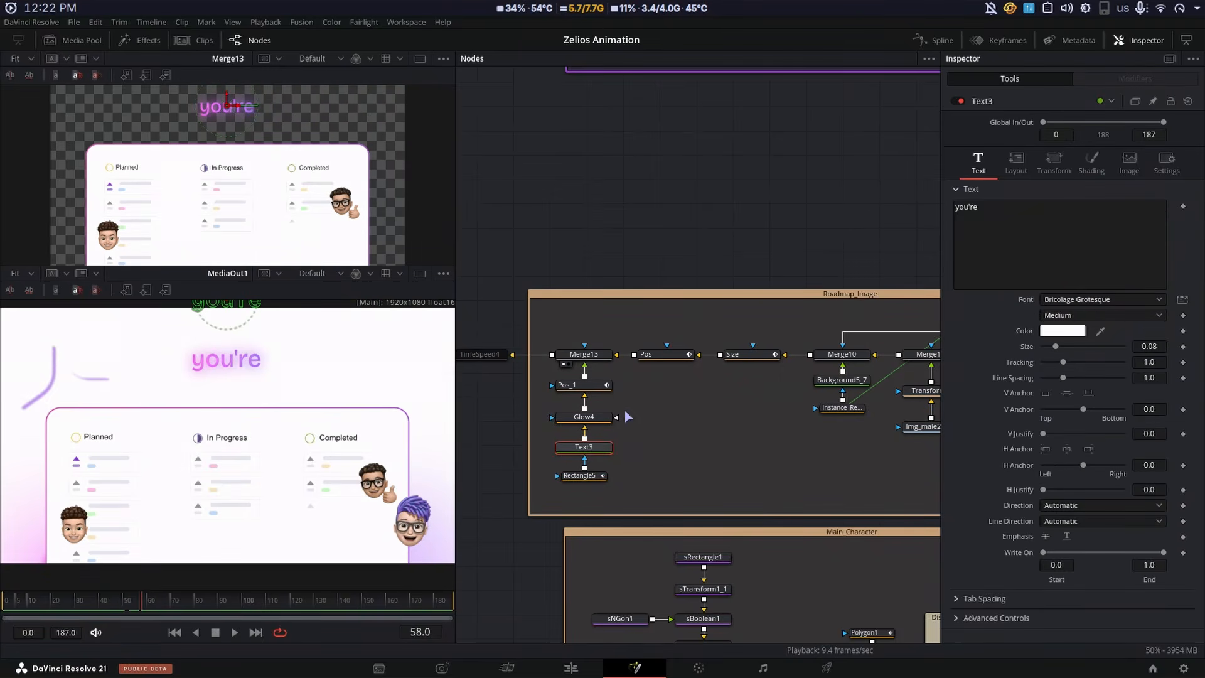
pyautogui.click(1092, 162)
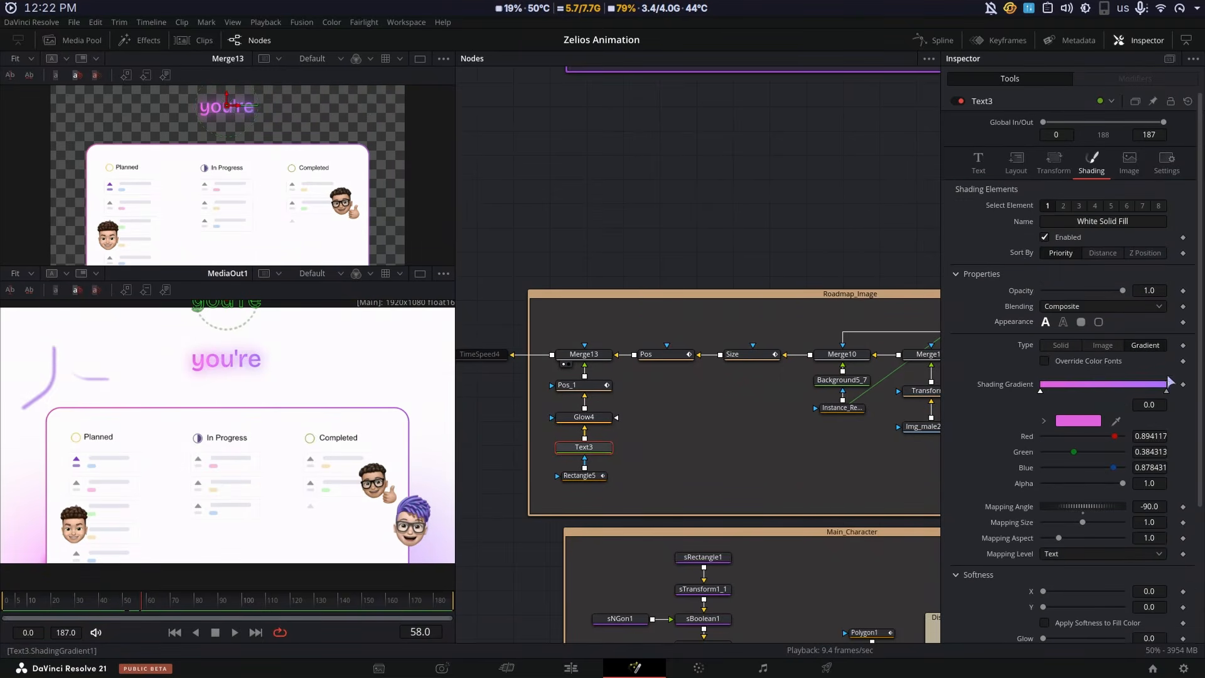
# Compare the keyframed Center values of the card's Pos transform and the text's Pos_1 transform
pyautogui.click(652, 355)
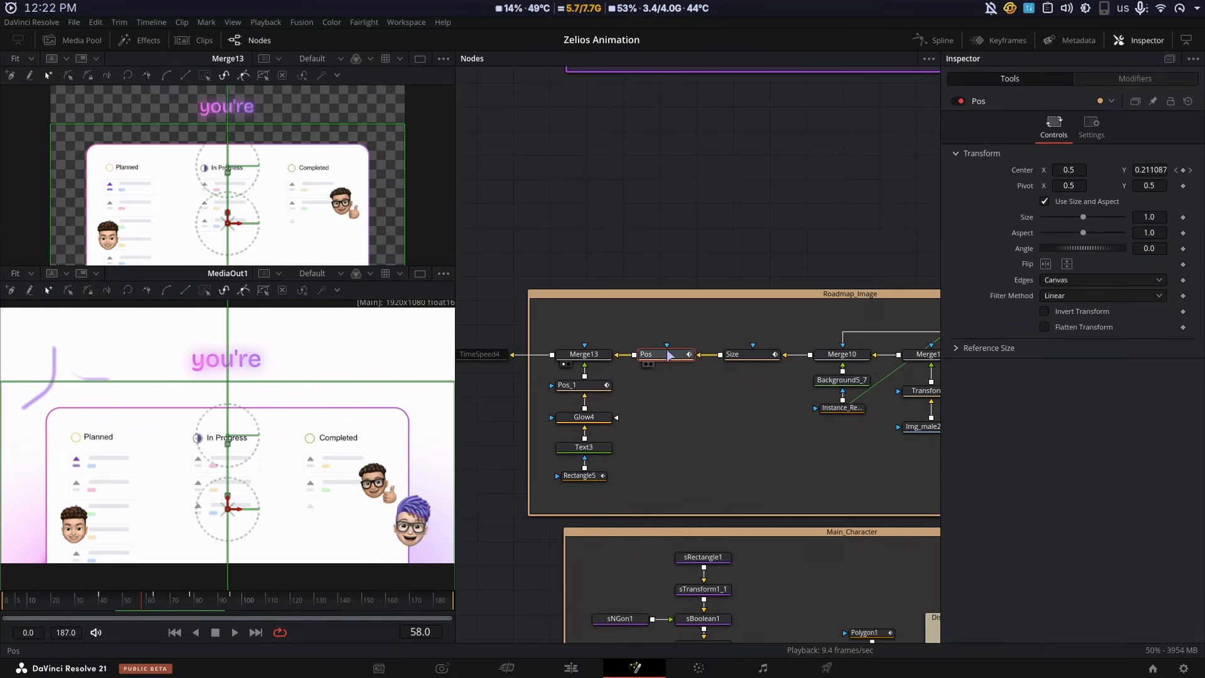
pyautogui.click(595, 386)
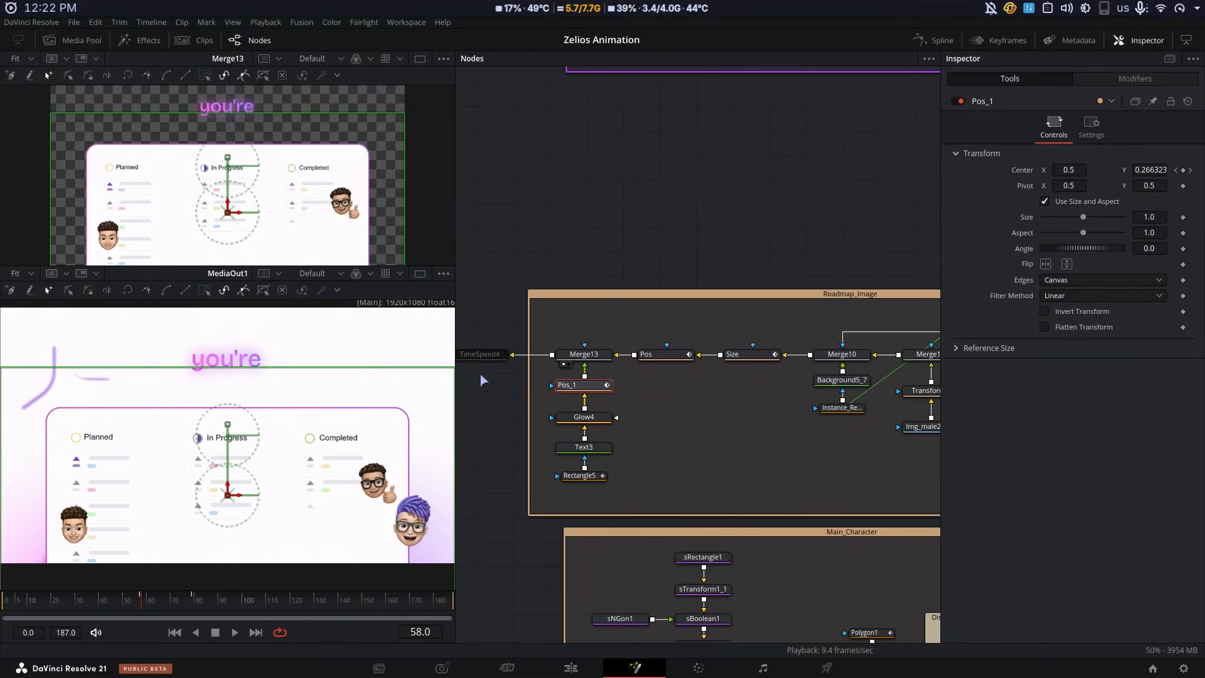
pyautogui.click(657, 356)
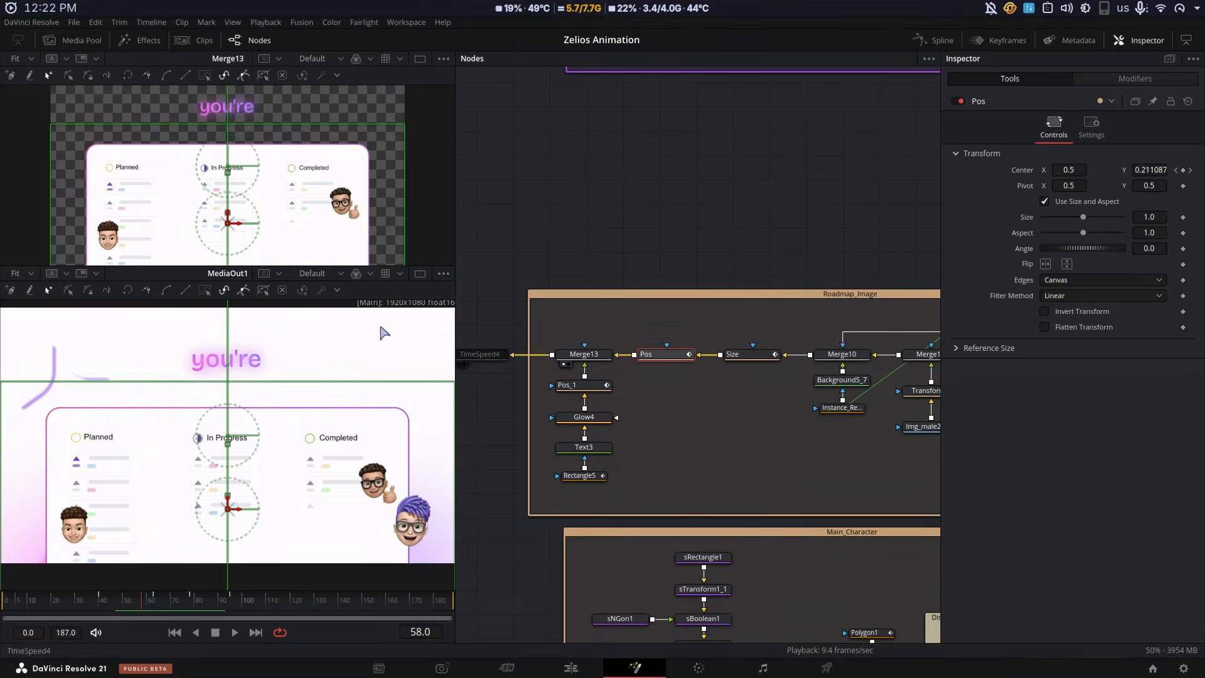
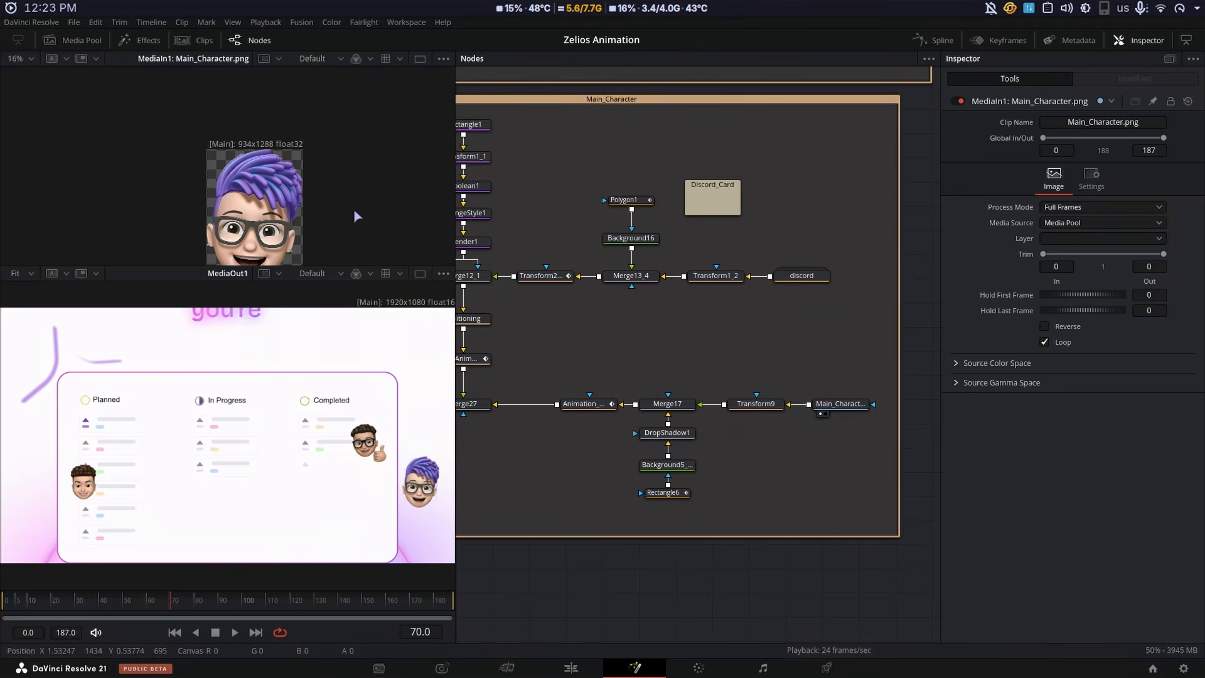
# Fit the Main_Character image to the upper viewer, and view the Transform9 and Merge17 results
pyautogui.hotkey('ctrl', 'f')
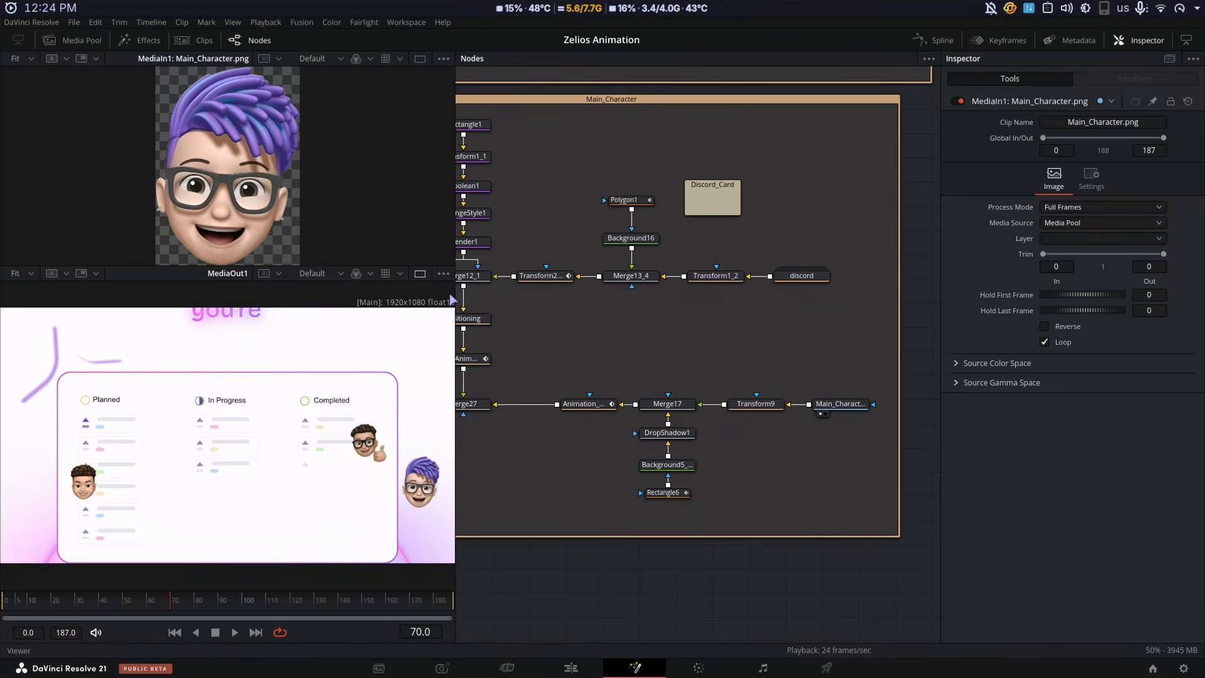
pyautogui.click(756, 404)
pyautogui.press('1')
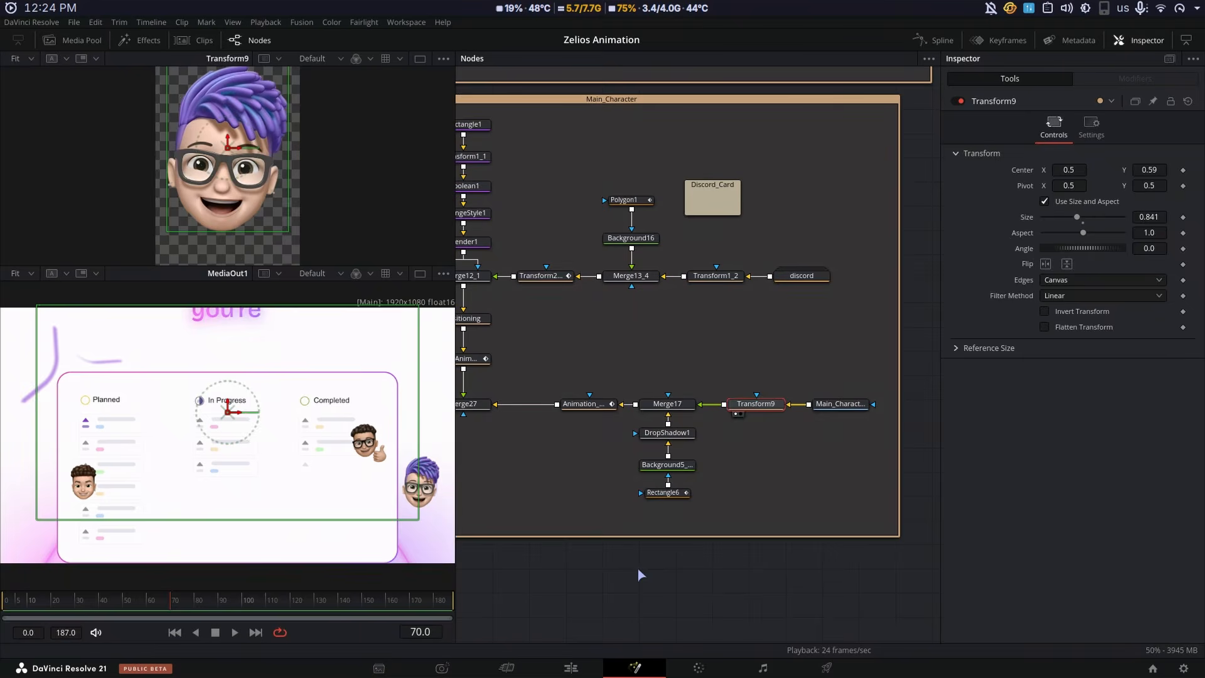
pyautogui.click(667, 404)
pyautogui.press('1')
pyautogui.click(653, 553)
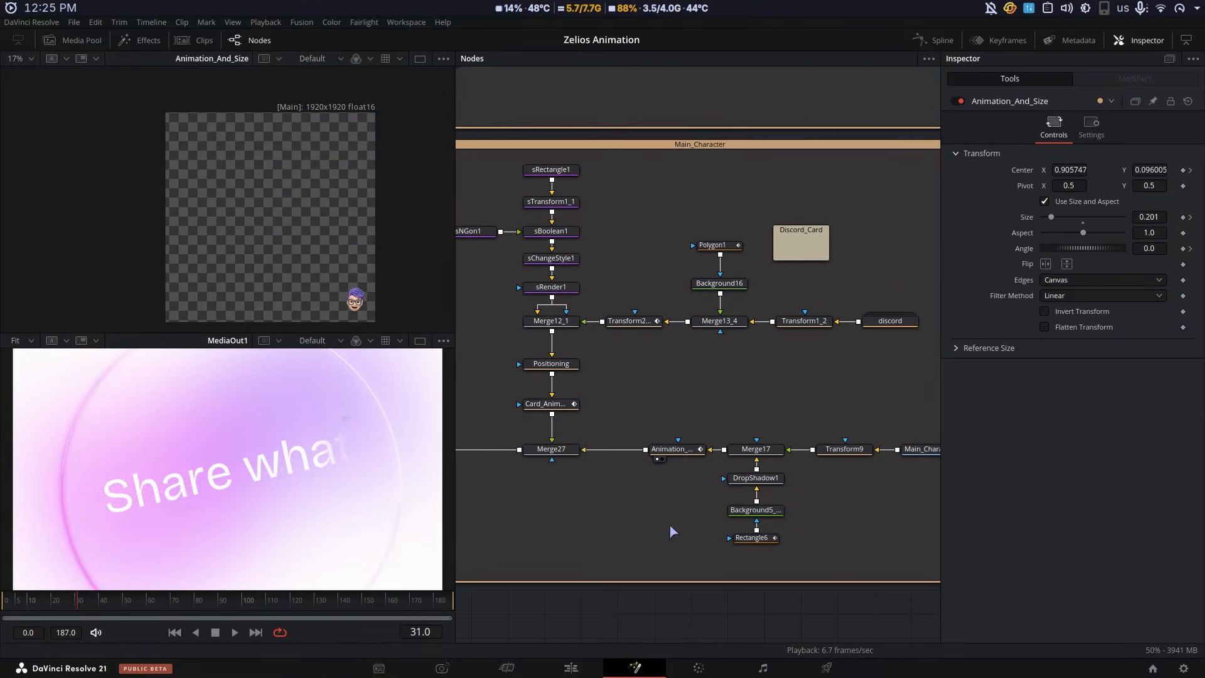
# Examine the Animation_And_Size transform's motion path and show its Center displacement curve in the Spline editor
pyautogui.click(685, 449)
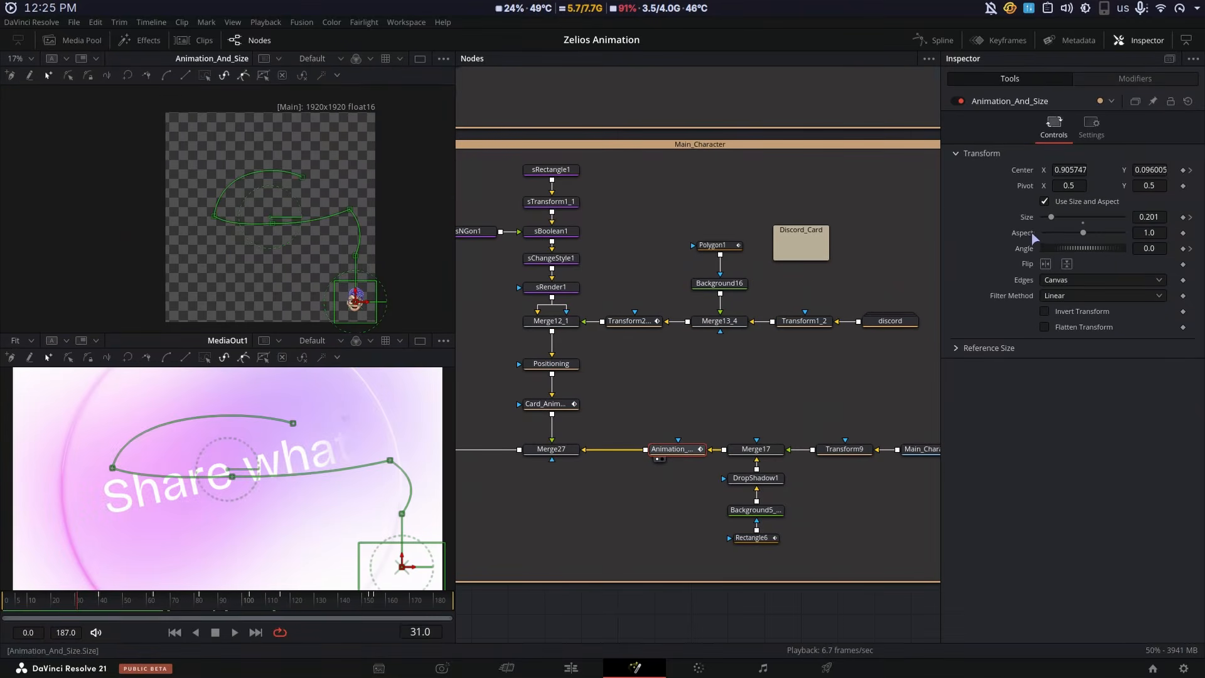
pyautogui.click(921, 43)
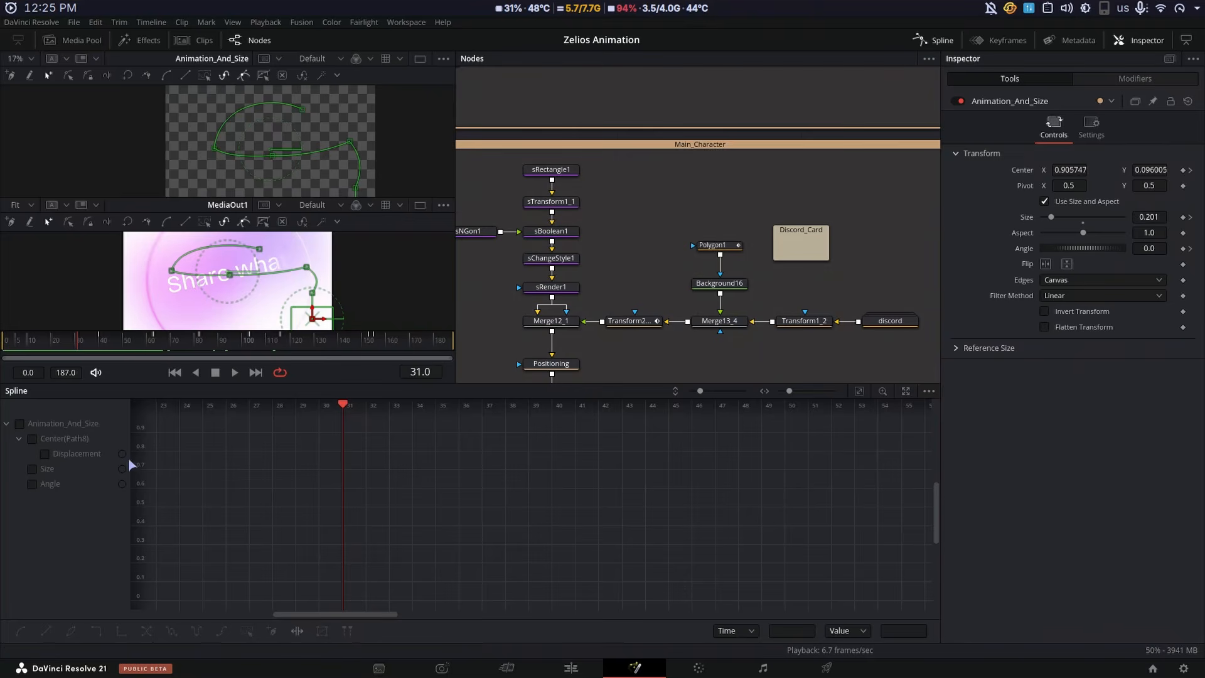
pyautogui.click(47, 457)
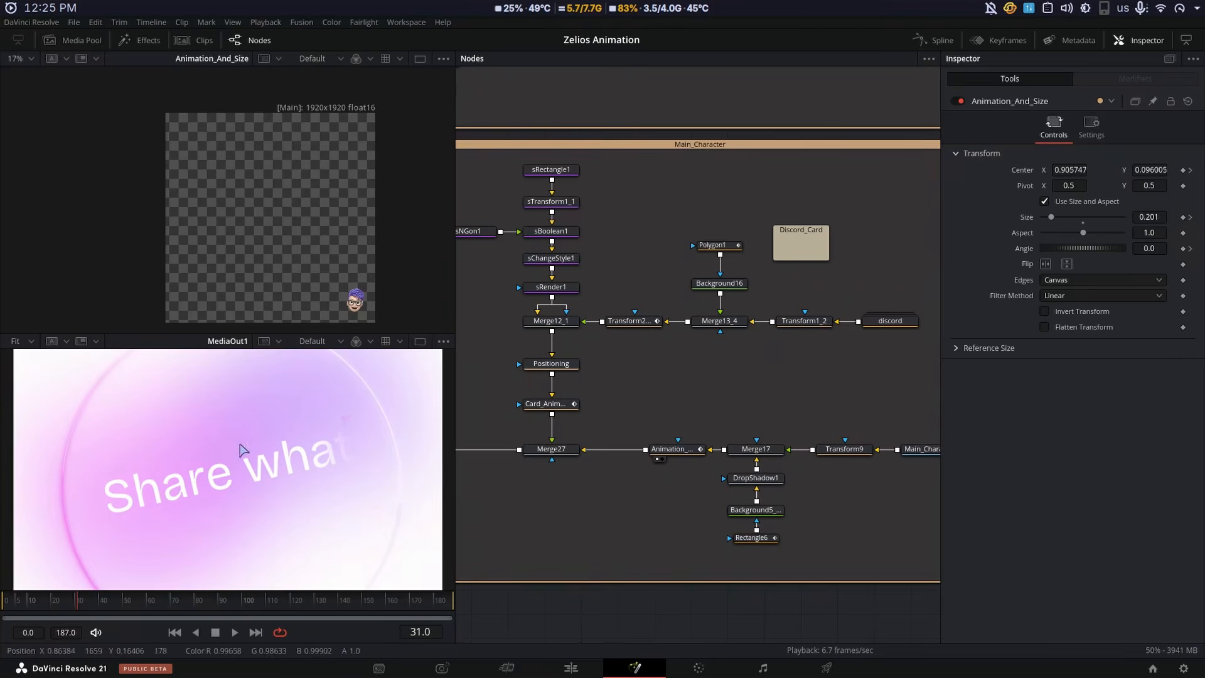
# Play the composition and scrub through the main character's movement along the Animation_And_Size path, ending near frame 90
pyautogui.press('space')
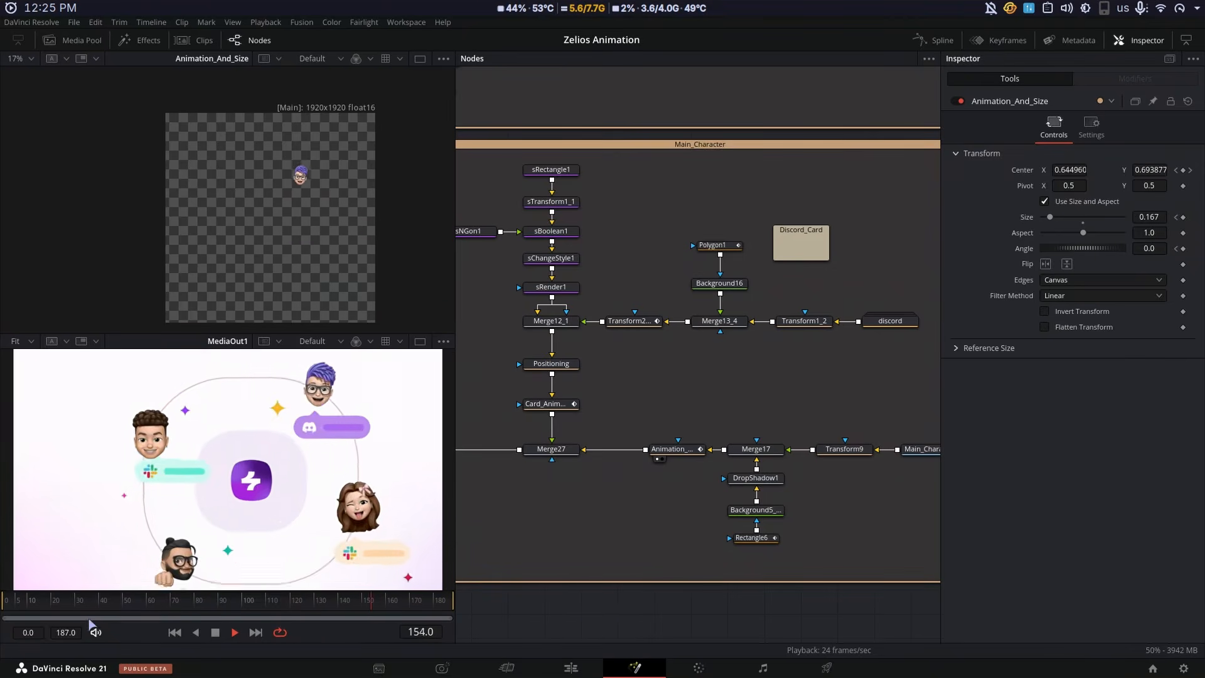
pyautogui.moveTo(99, 607); pyautogui.dragTo(175, 609)
pyautogui.click(674, 449)
pyautogui.moveTo(333, 609); pyautogui.dragTo(241, 617)
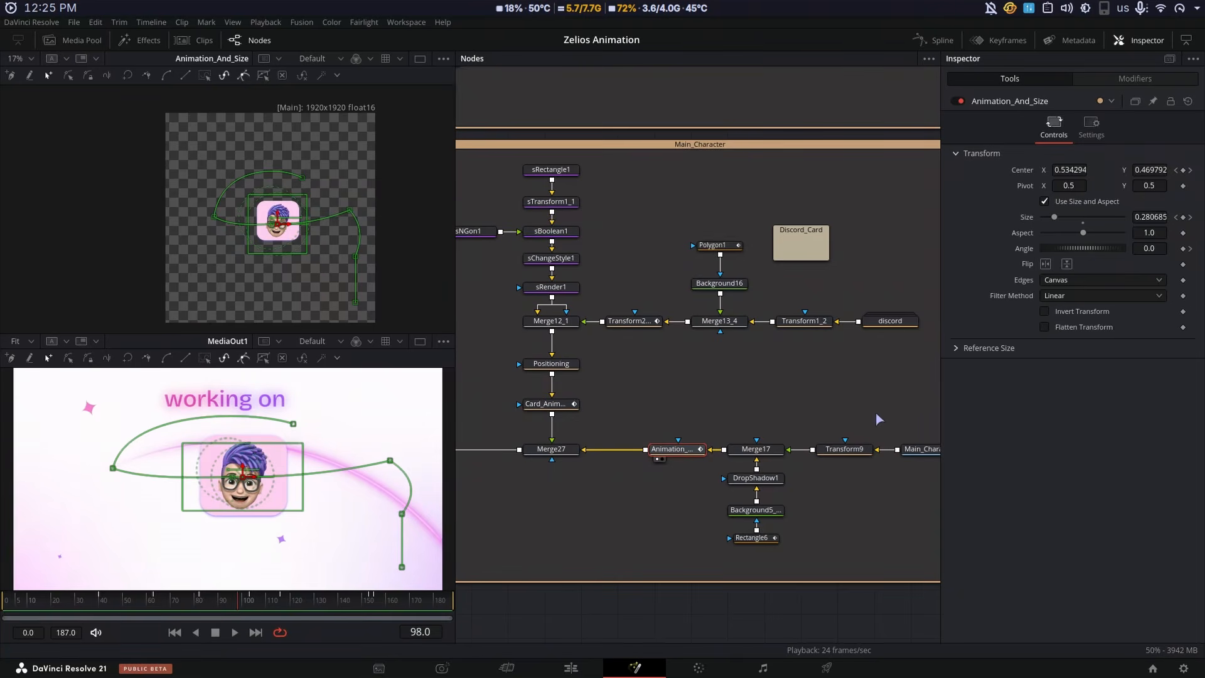
pyautogui.moveTo(264, 610); pyautogui.dragTo(223, 607)
pyautogui.moveTo(224, 607); pyautogui.dragTo(218, 607)
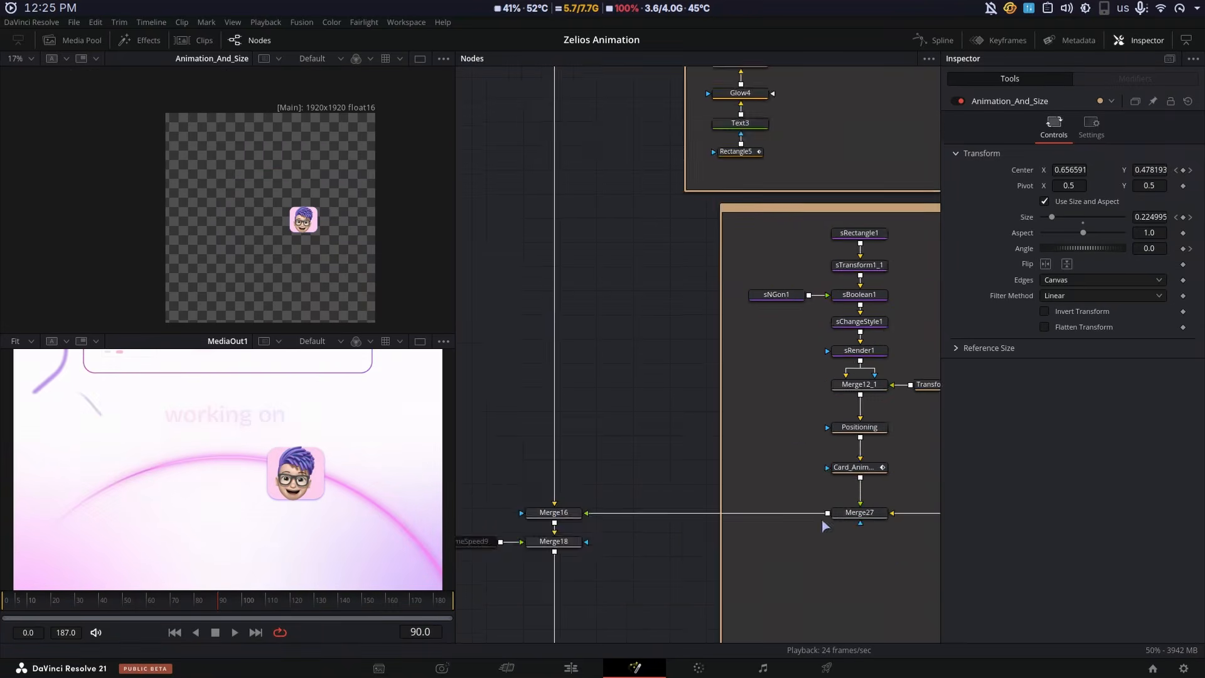
# Examine Merge17 and the Rectangle6 mask behind the main character at frame 91, including the mask's Height+0.05 width expression
pyautogui.moveTo(823, 525); pyautogui.dragTo(663, 457)
pyautogui.moveTo(210, 608)
pyautogui.mouseDown()
pyautogui.moveTo(192, 608)
pyautogui.moveTo(220, 607)
pyautogui.mouseUp()
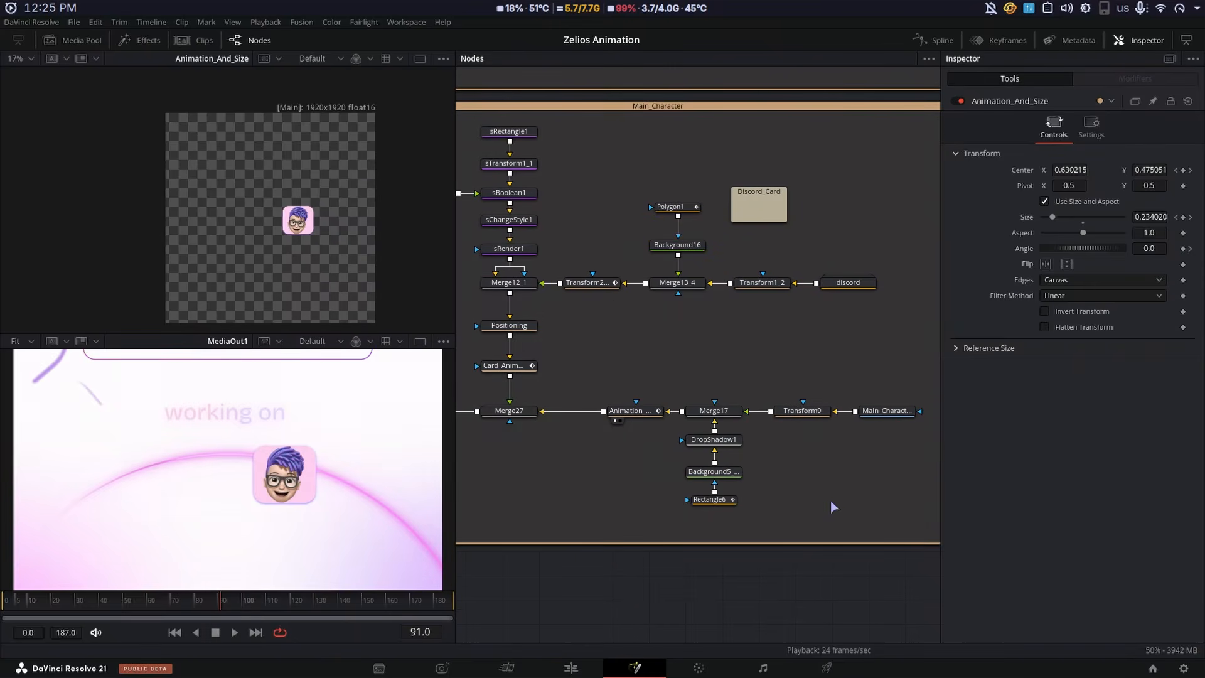
pyautogui.click(736, 414)
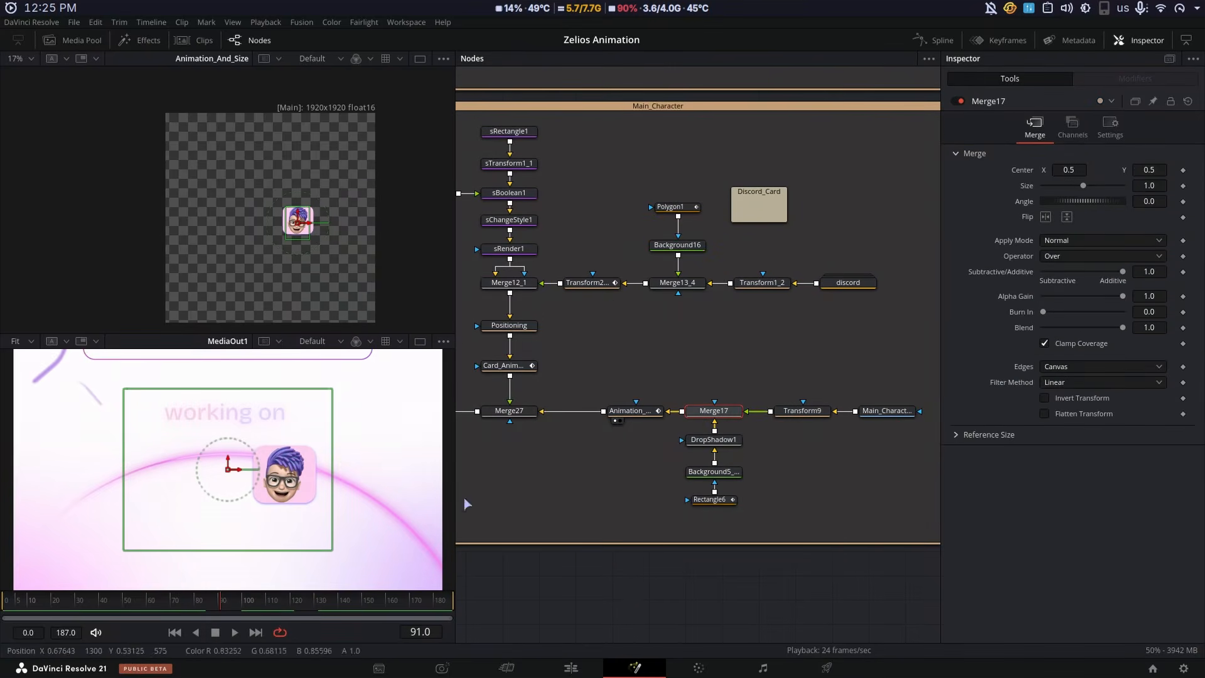
pyautogui.click(709, 499)
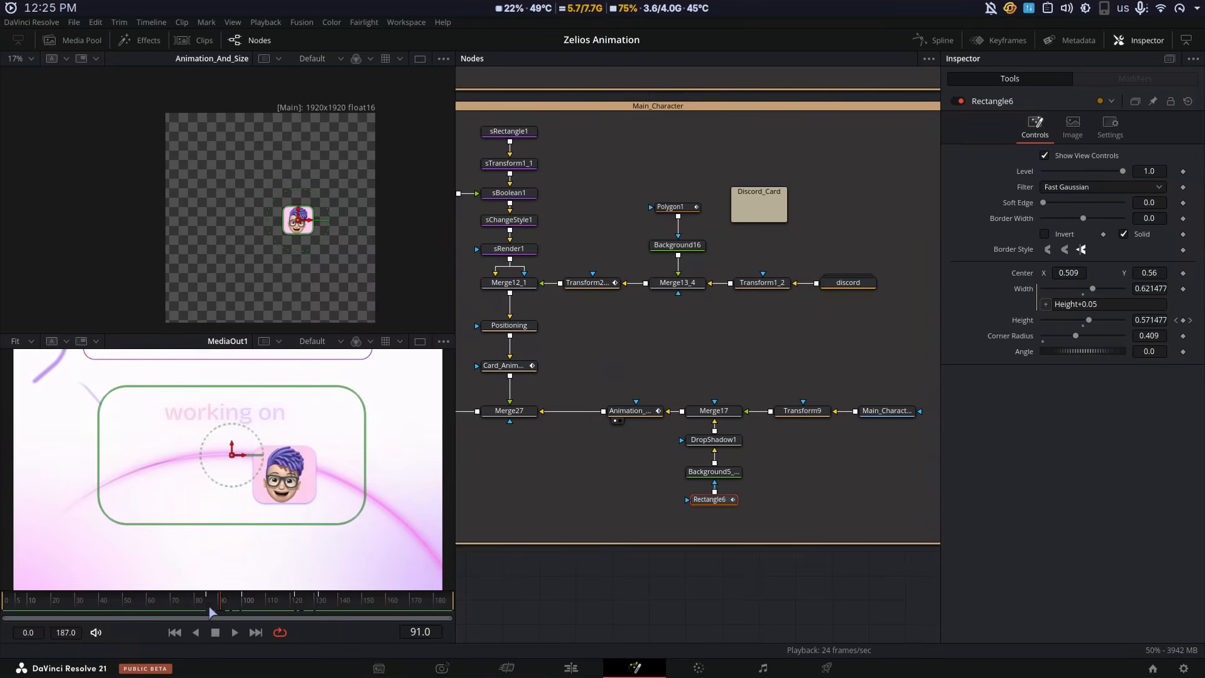
# Play the main character's transition out of the roadmap from frame 78, and return the playhead to frame 81
pyautogui.moveTo(221, 607); pyautogui.dragTo(192, 607)
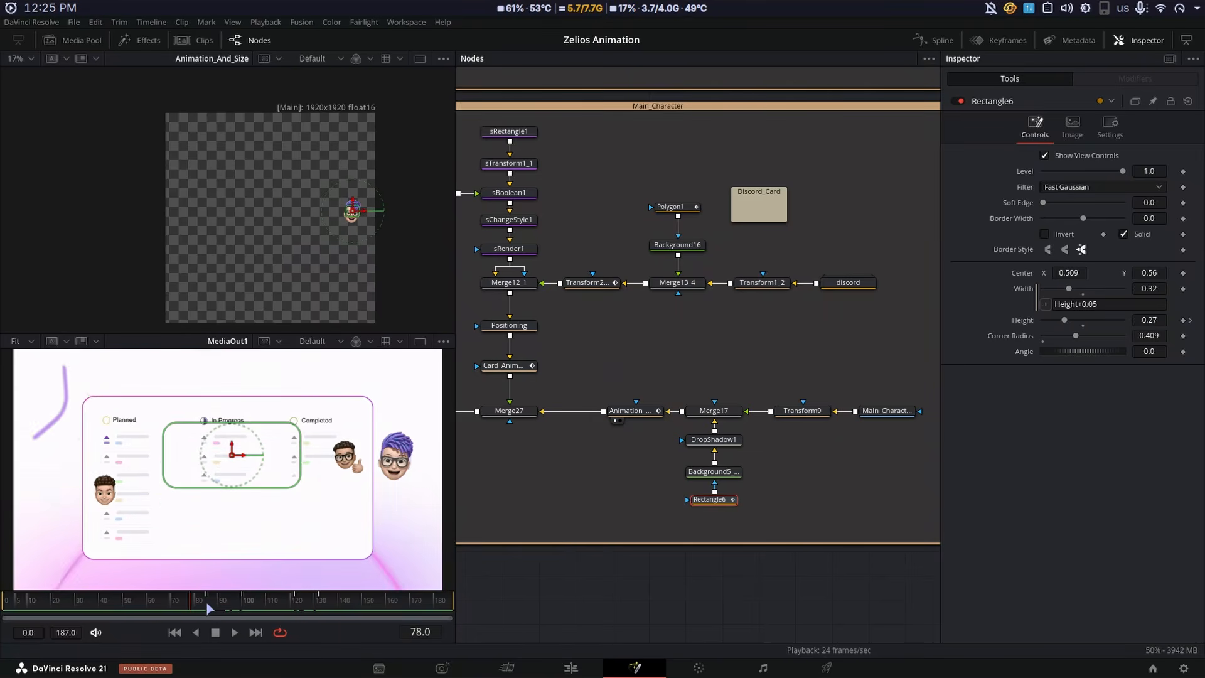
pyautogui.press('space')
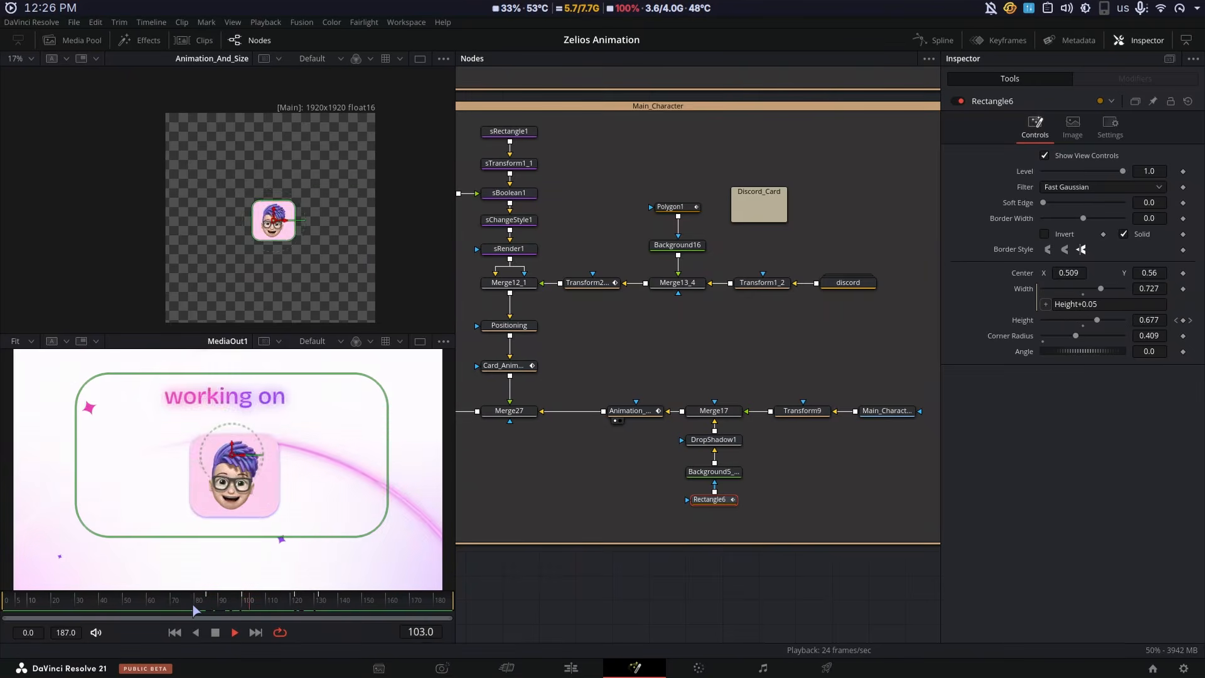
pyautogui.moveTo(196, 608); pyautogui.dragTo(202, 609)
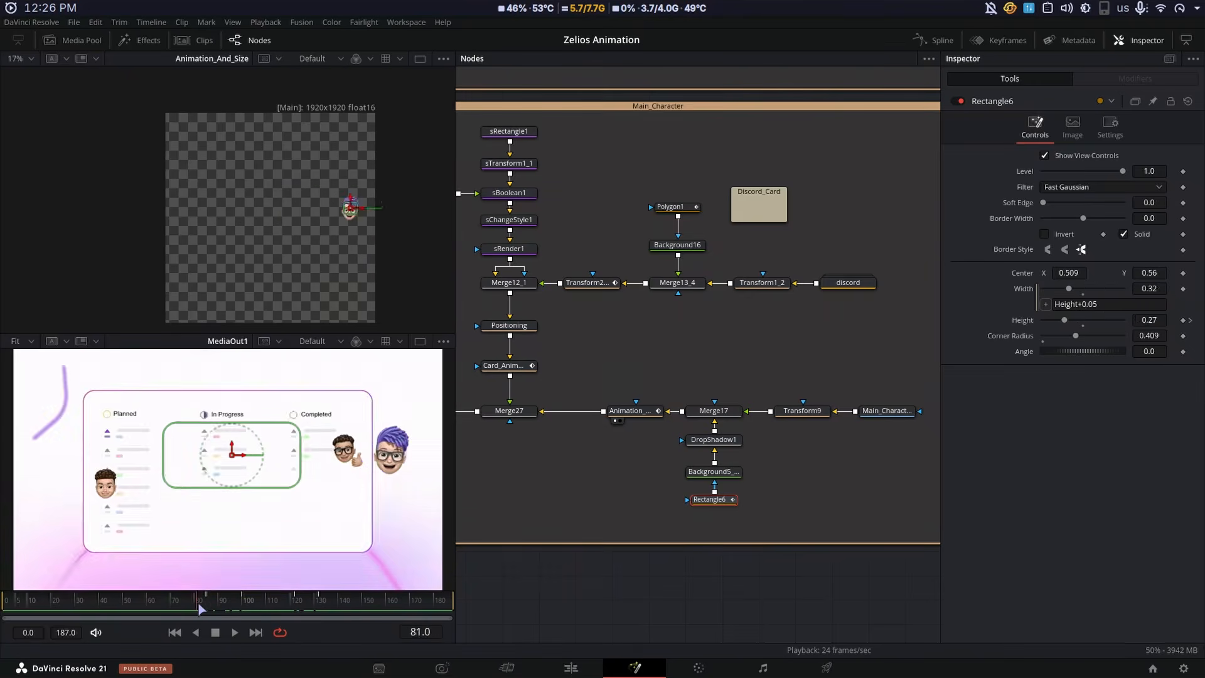
# Examine the main node chain below Circle_Text_Animation, and return the playhead to frame 81
pyautogui.scroll(10, 712, 515)
pyautogui.scroll(10, 712, 515)
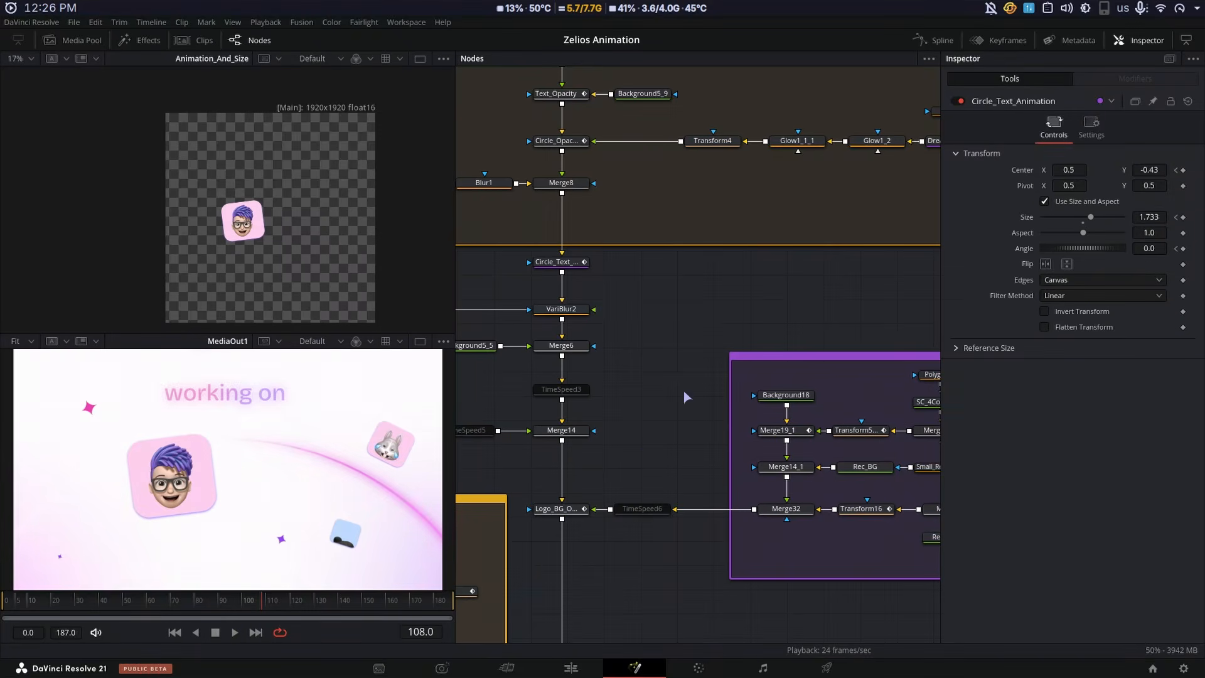
pyautogui.click(199, 604)
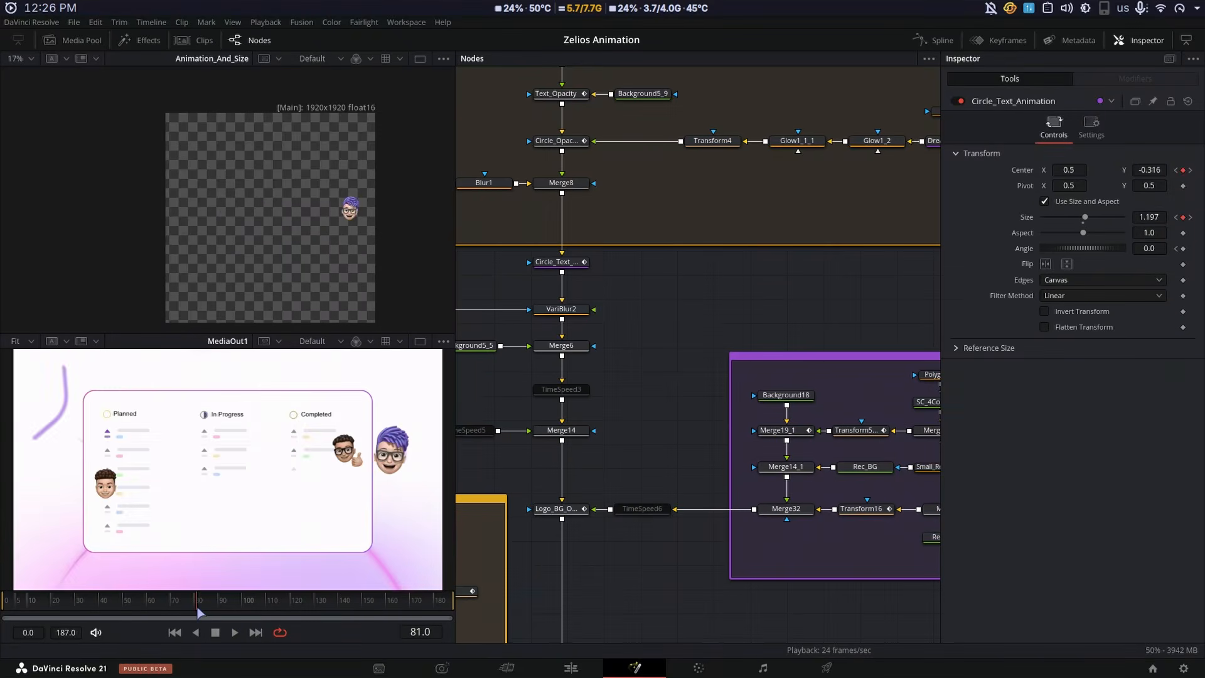
pyautogui.scroll(-10, 607, 479)
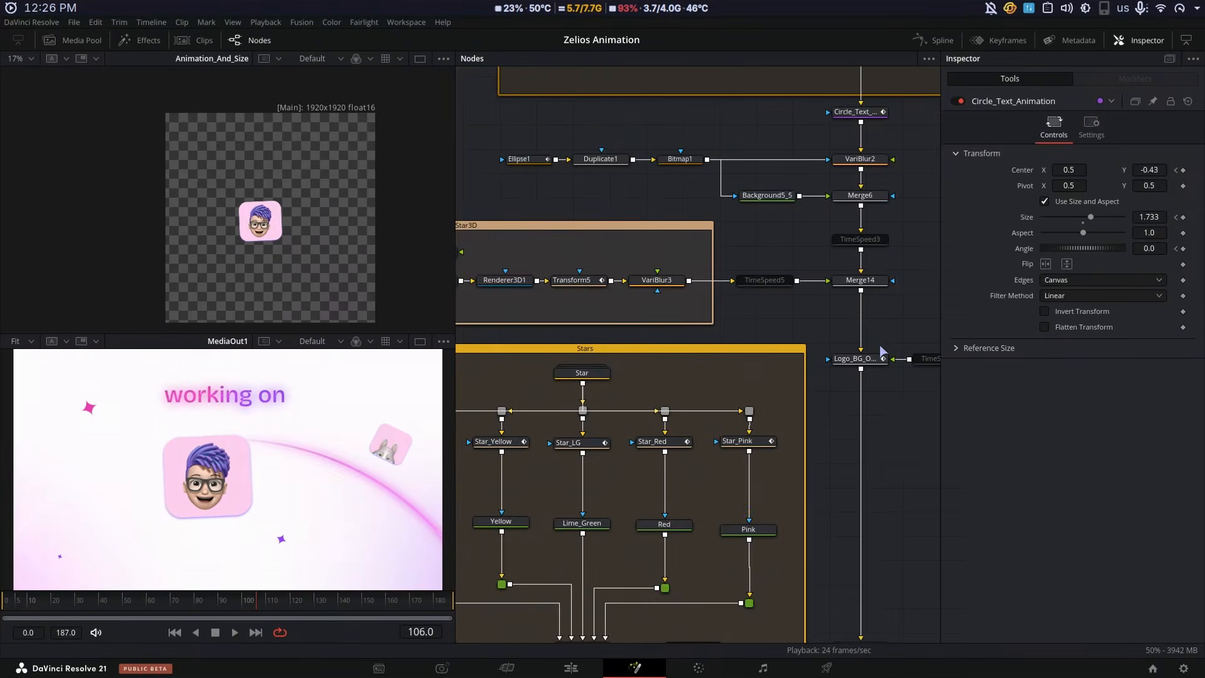
pyautogui.scroll(-5, 724, 411)
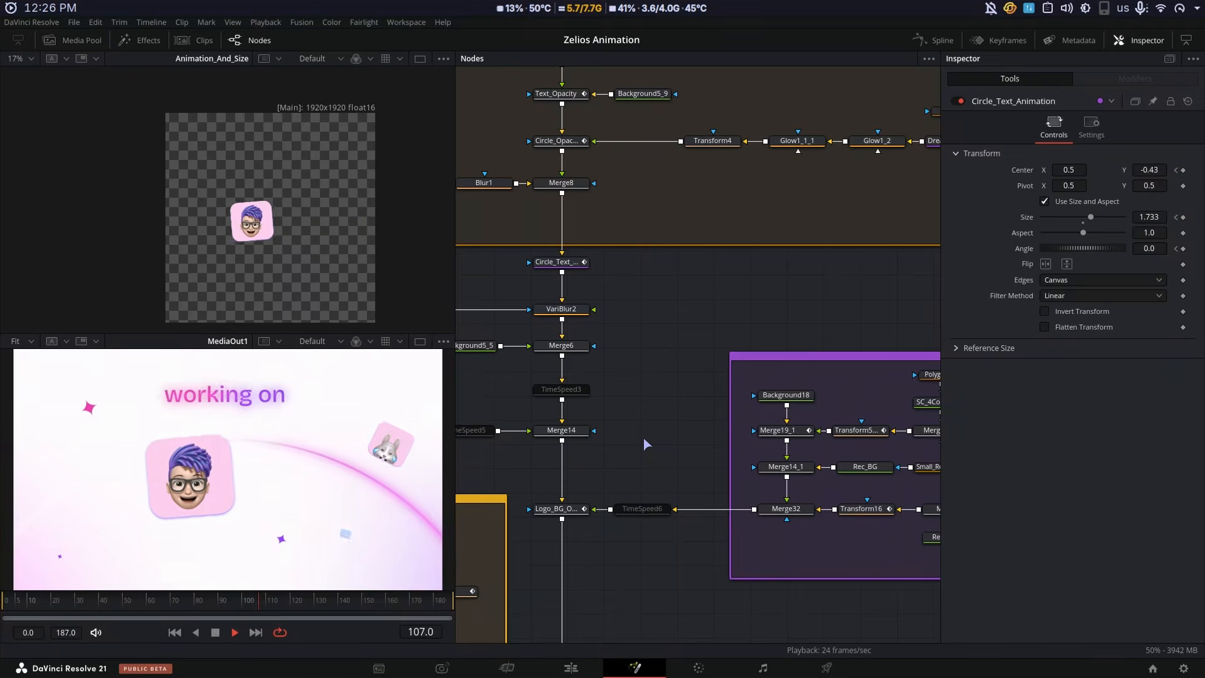
pyautogui.click(199, 607)
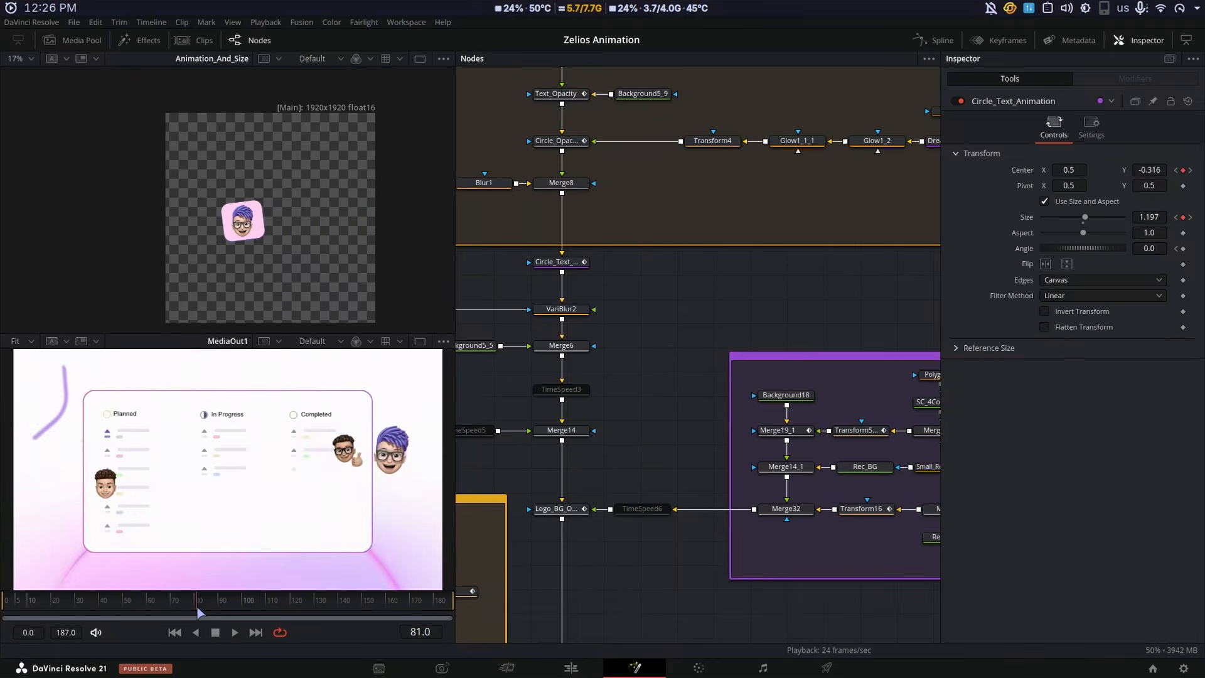
# Play the composition from frame 81 and examine the Stars group's node layout
pyautogui.press('space')
pyautogui.press('space')
pyautogui.moveTo(627, 512); pyautogui.dragTo(792, 453)
pyautogui.moveTo(729, 484); pyautogui.dragTo(740, 387)
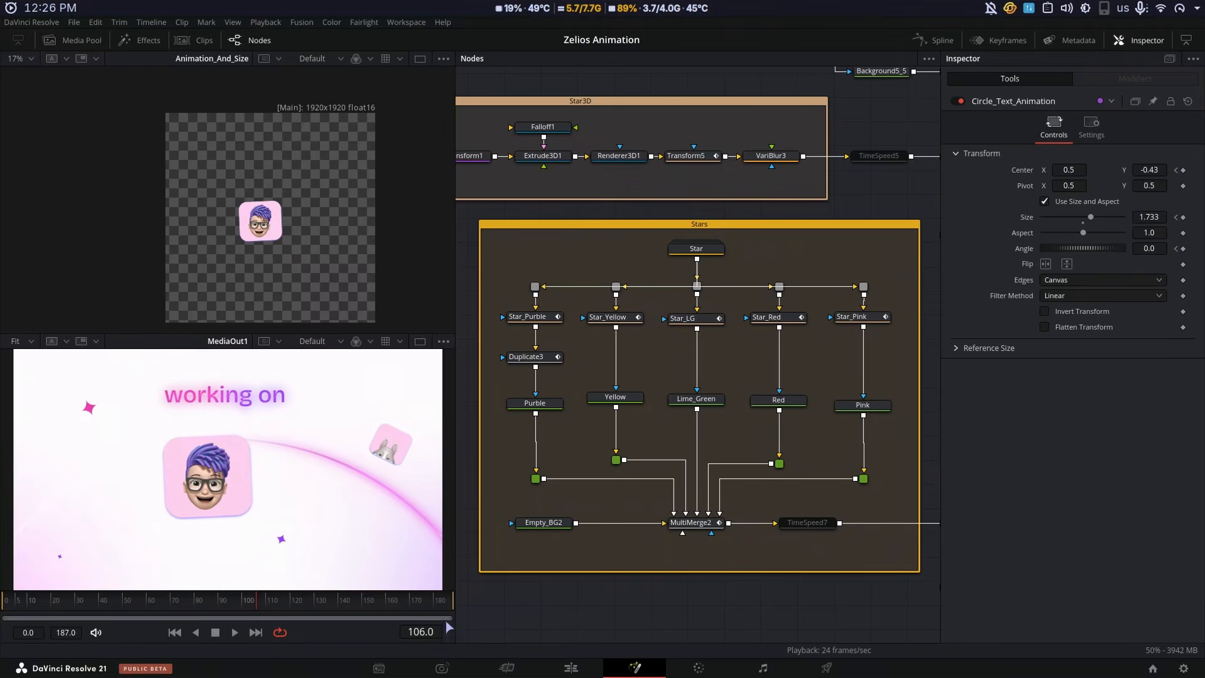
pyautogui.press('space')
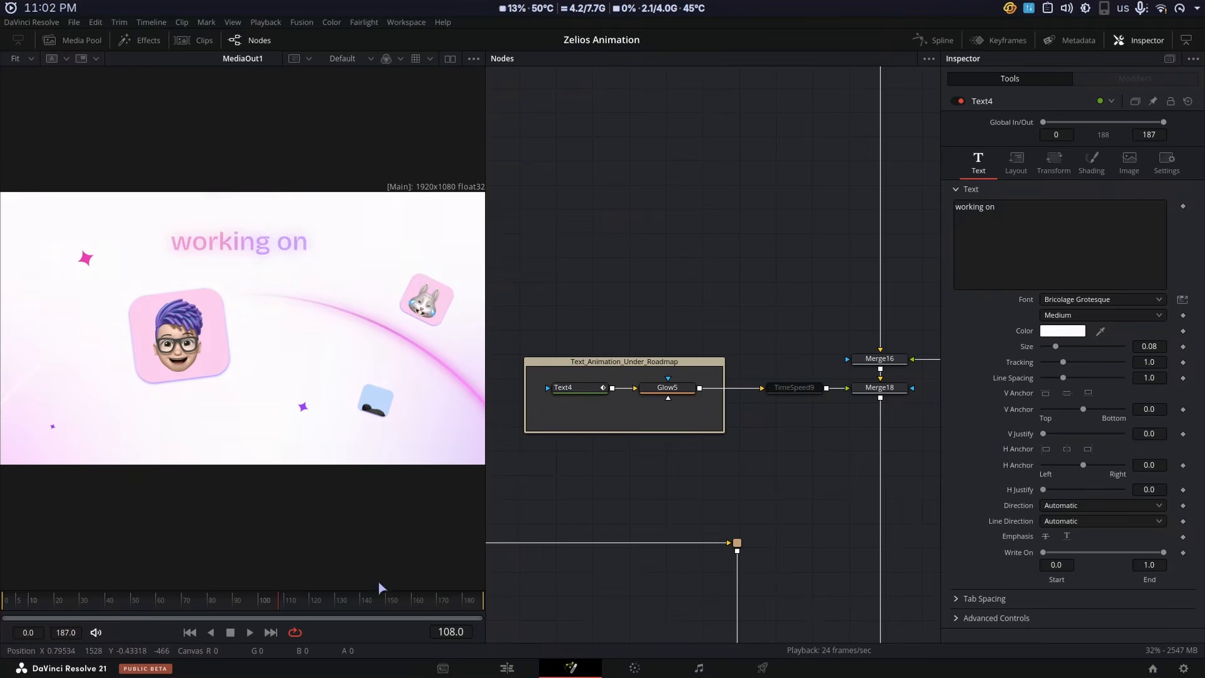
# Play the "working on" text's appearance from frame 90, and examine Text4's gradient shading, opacity animation and layout settings
pyautogui.moveTo(269, 605); pyautogui.dragTo(235, 618)
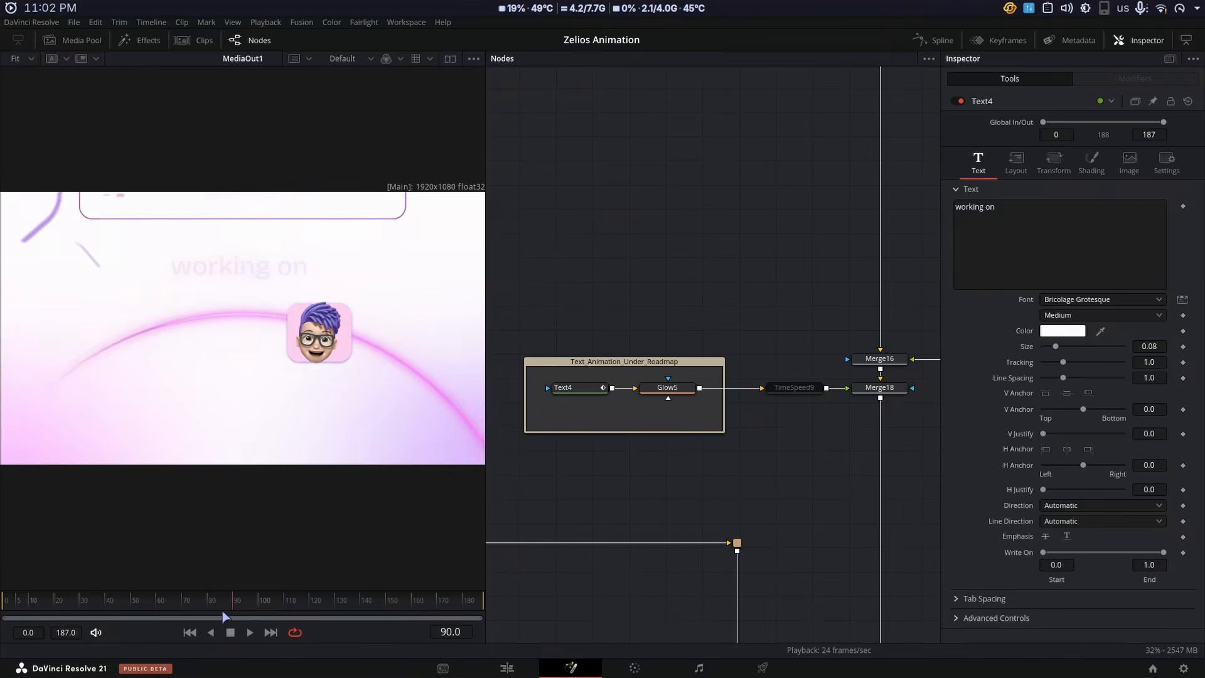
pyautogui.press('space')
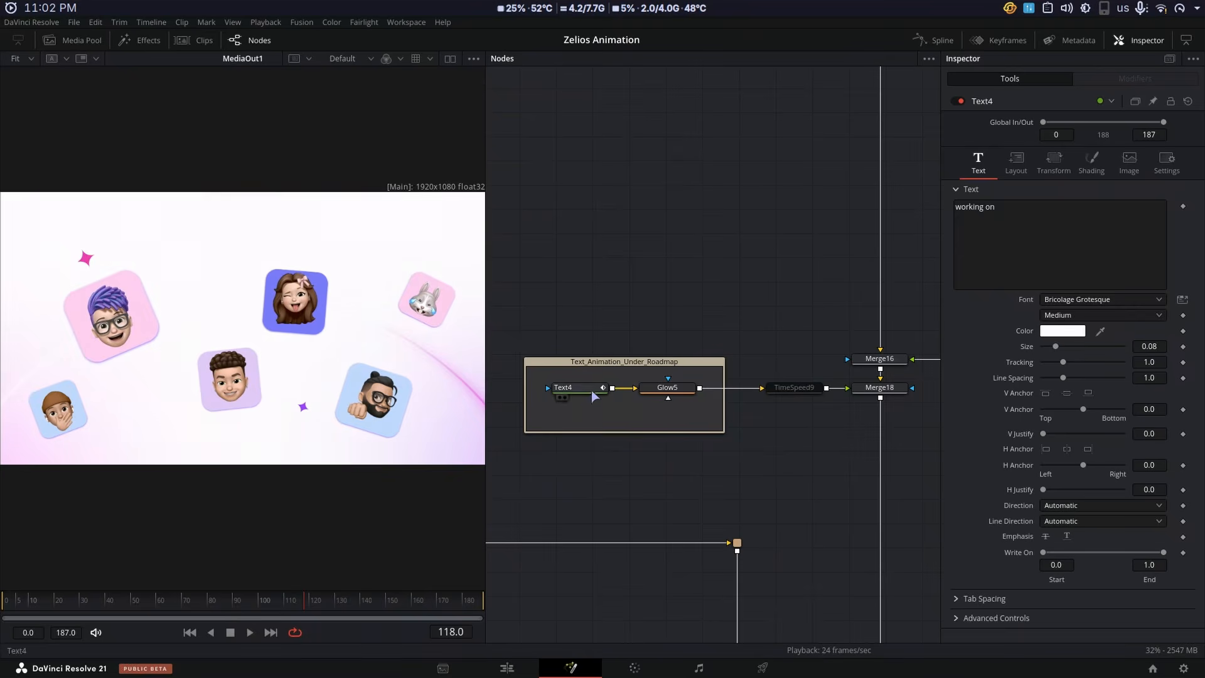
pyautogui.click(592, 390)
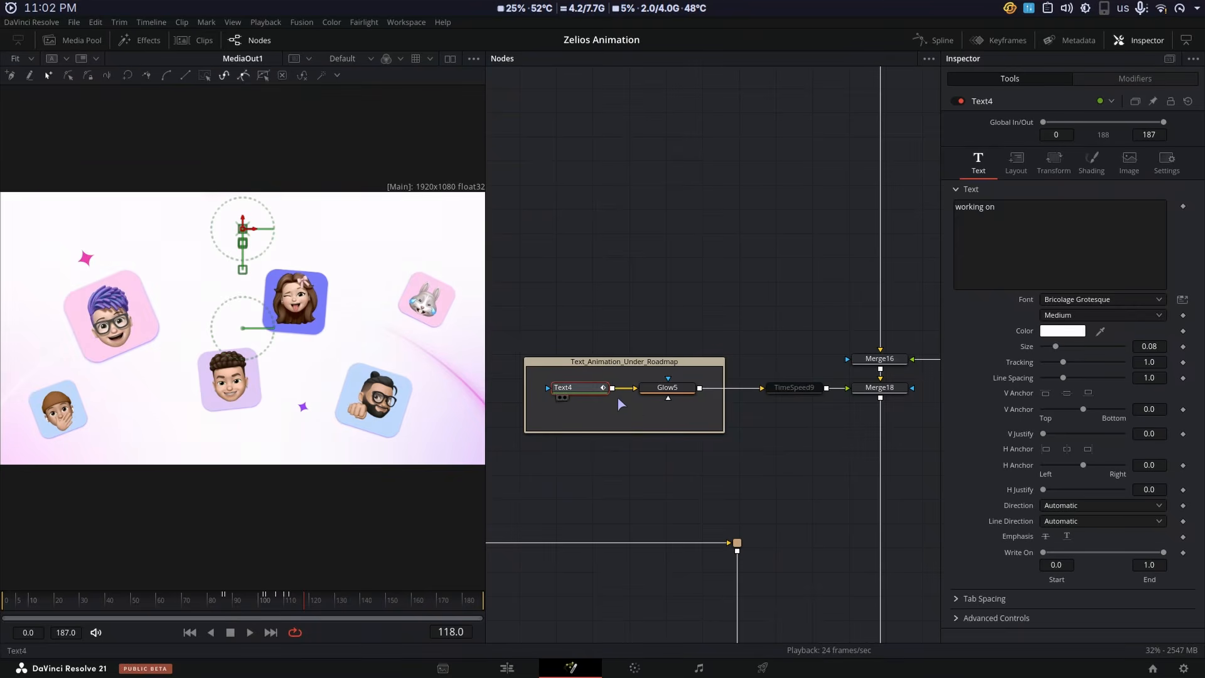
pyautogui.click(1095, 168)
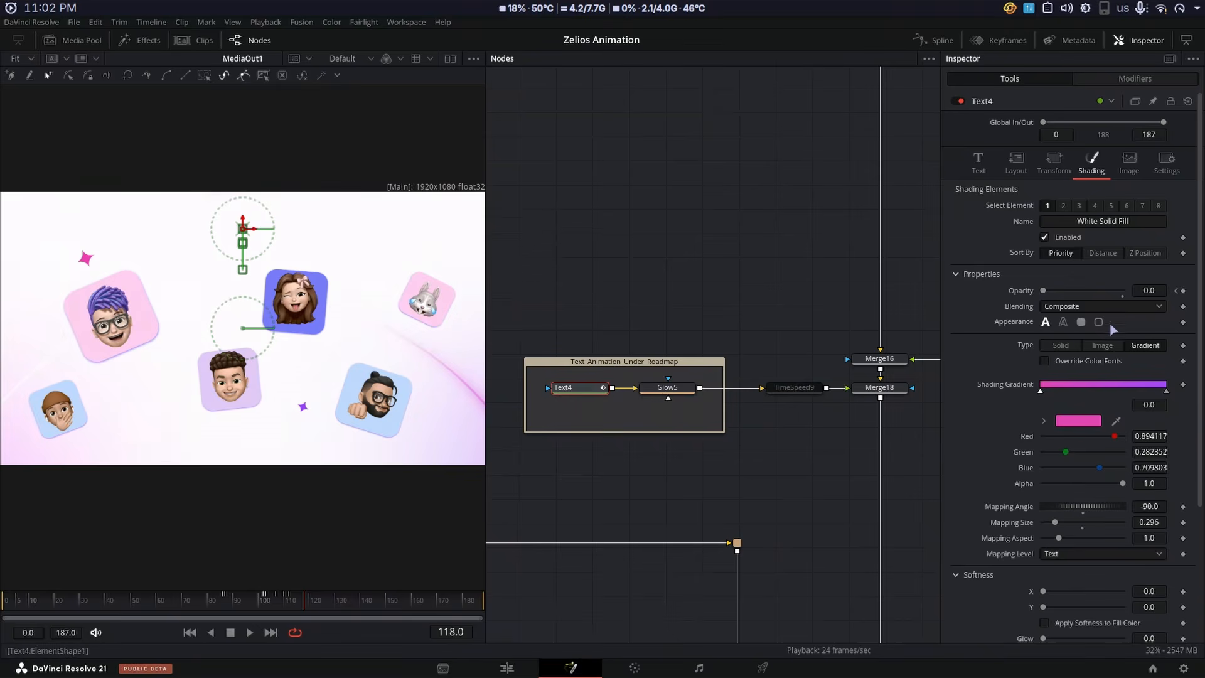
pyautogui.moveTo(287, 602)
pyautogui.mouseDown()
pyautogui.moveTo(301, 604)
pyautogui.moveTo(279, 604)
pyautogui.mouseUp()
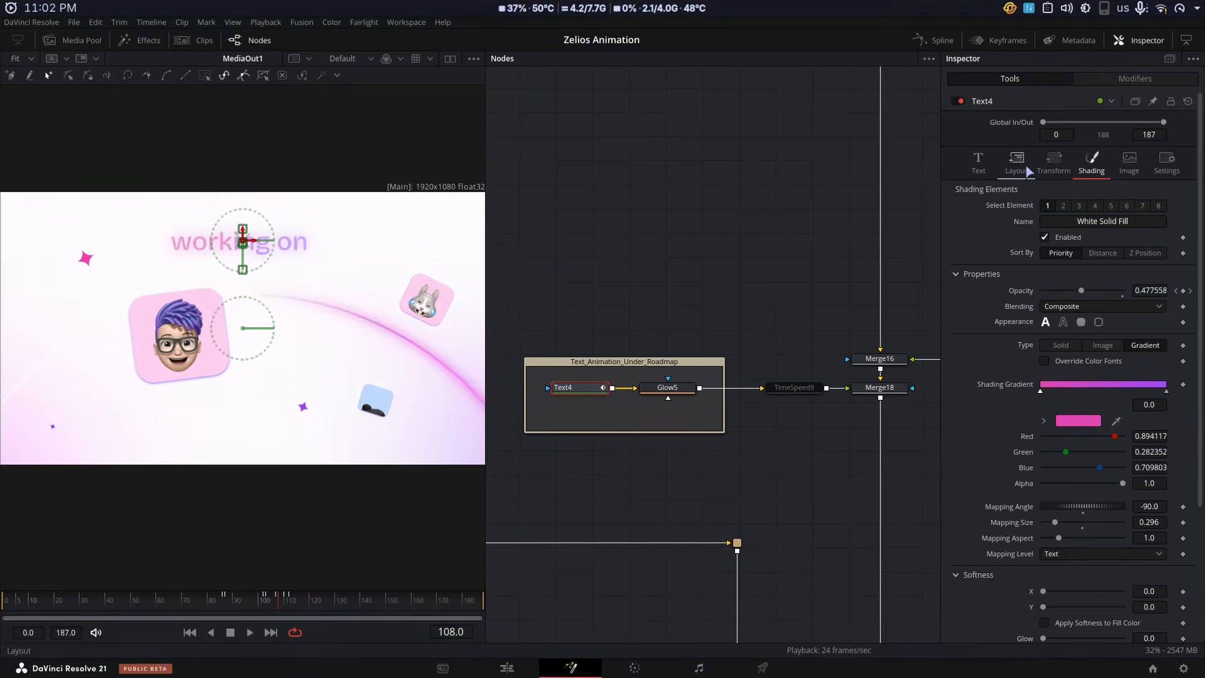
pyautogui.click(1027, 165)
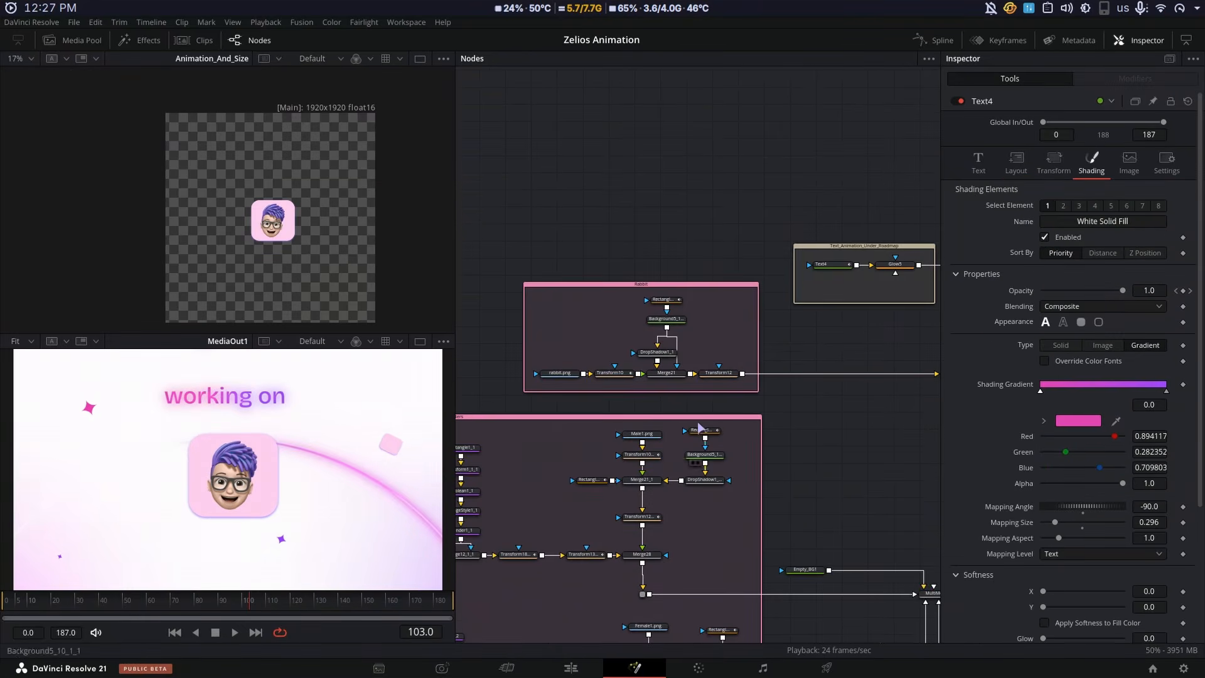
# Look over the Rabbit and other character node groups, and scrub the character cards' appearance to frame 107
pyautogui.scroll(-5, 691, 497)
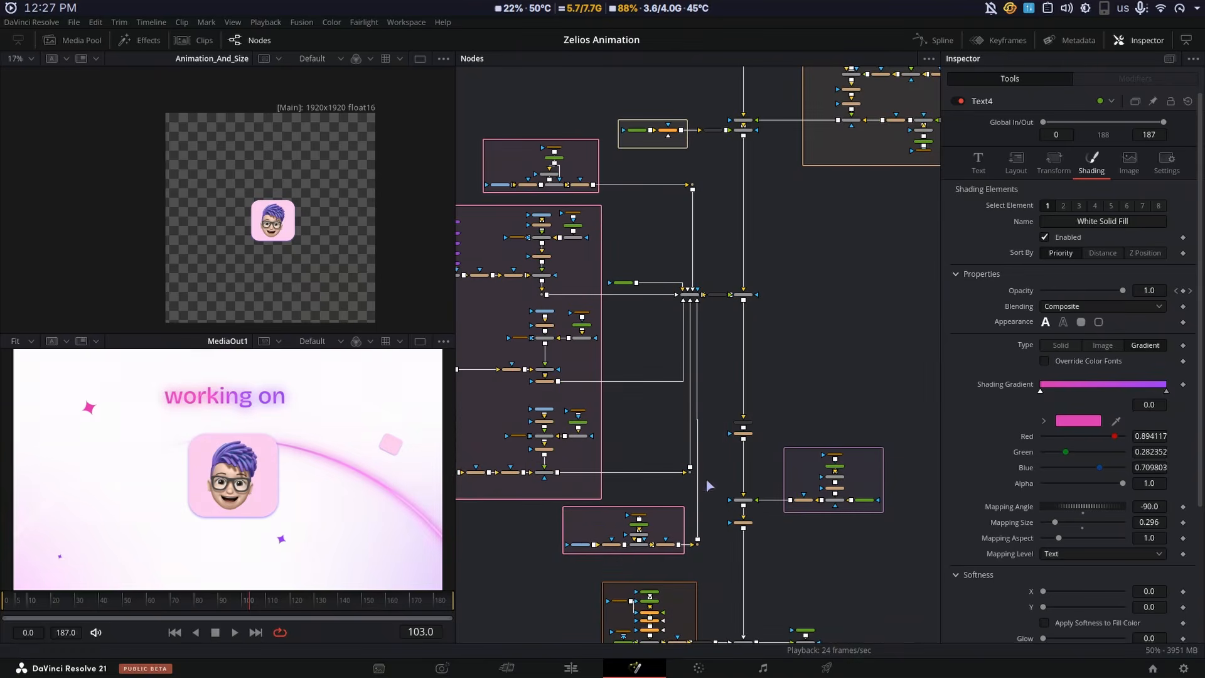
pyautogui.hscroll(-3, 740, 511)
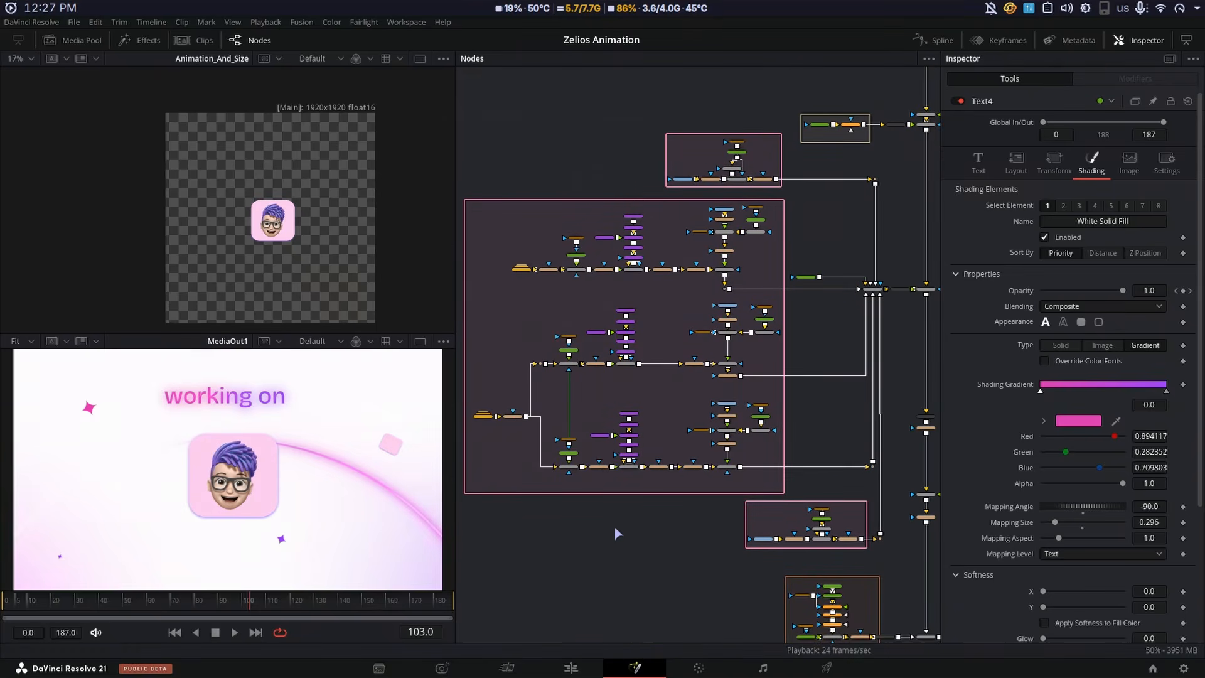
pyautogui.scroll(5, 615, 528)
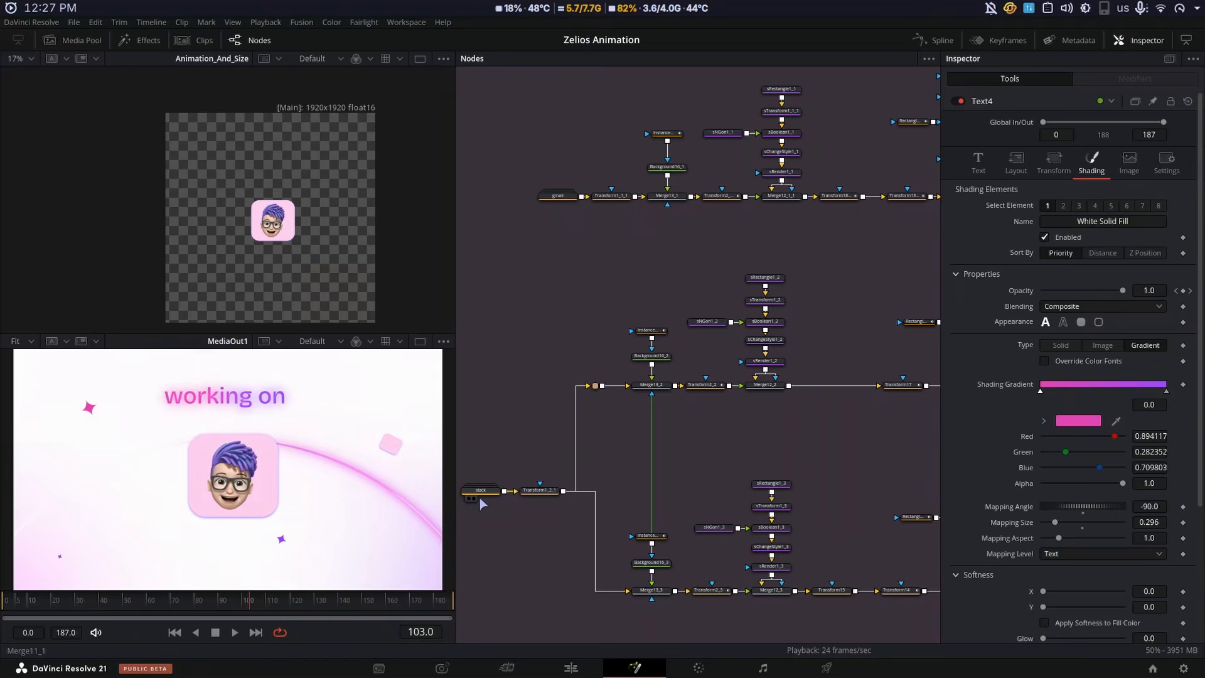
pyautogui.moveTo(243, 604); pyautogui.dragTo(350, 604)
pyautogui.click(259, 602)
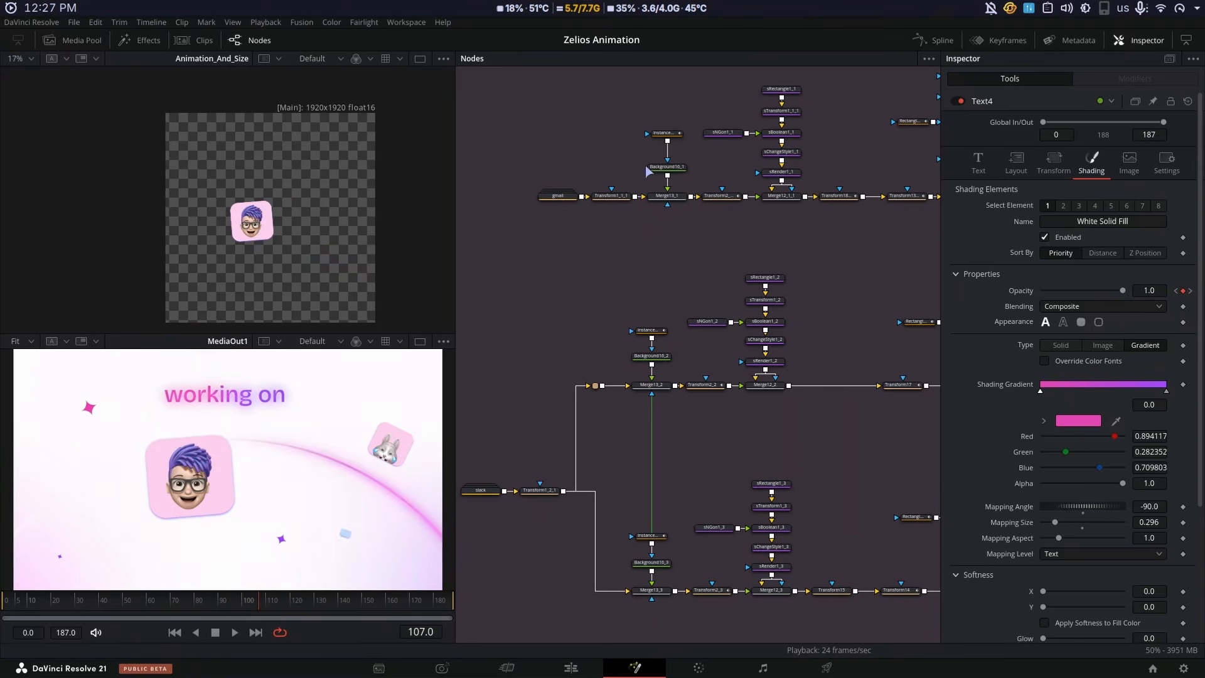
pyautogui.scroll(3, 722, 386)
pyautogui.hscroll(3, 722, 386)
pyautogui.scroll(3, 720, 384)
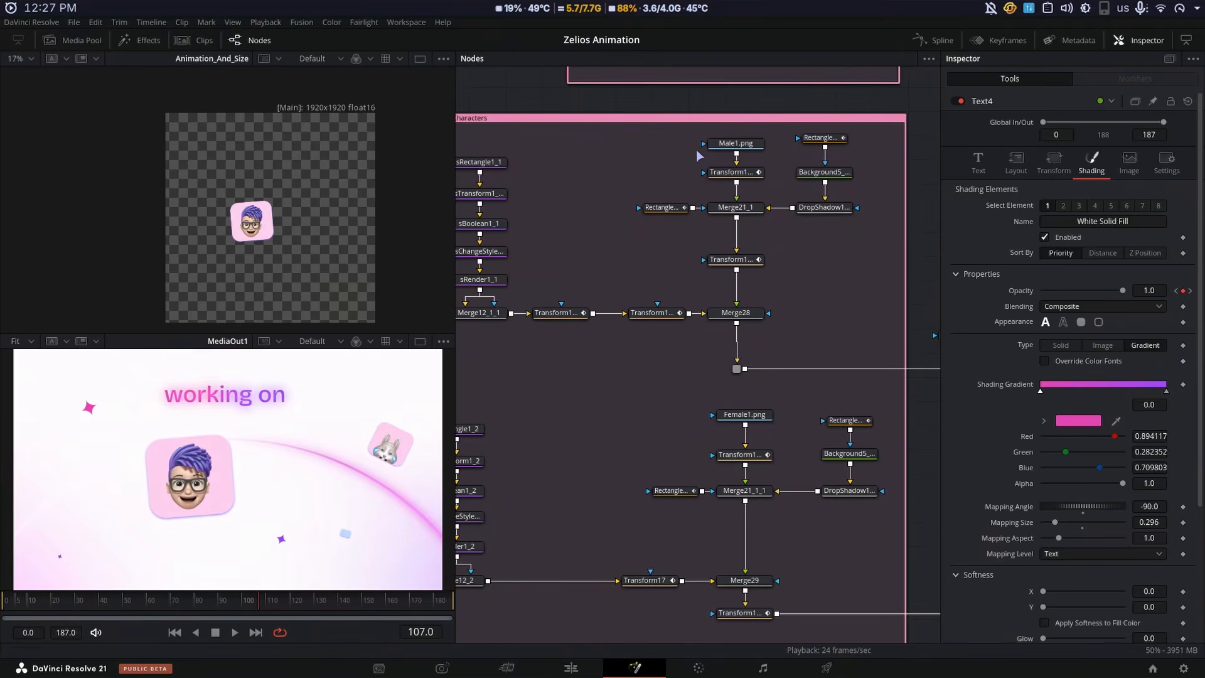
# View the rabbit.png image and the Transform10 result from the Rabbit group in the upper viewer
pyautogui.moveTo(695, 149); pyautogui.dragTo(573, 474)
pyautogui.moveTo(645, 354); pyautogui.dragTo(717, 361)
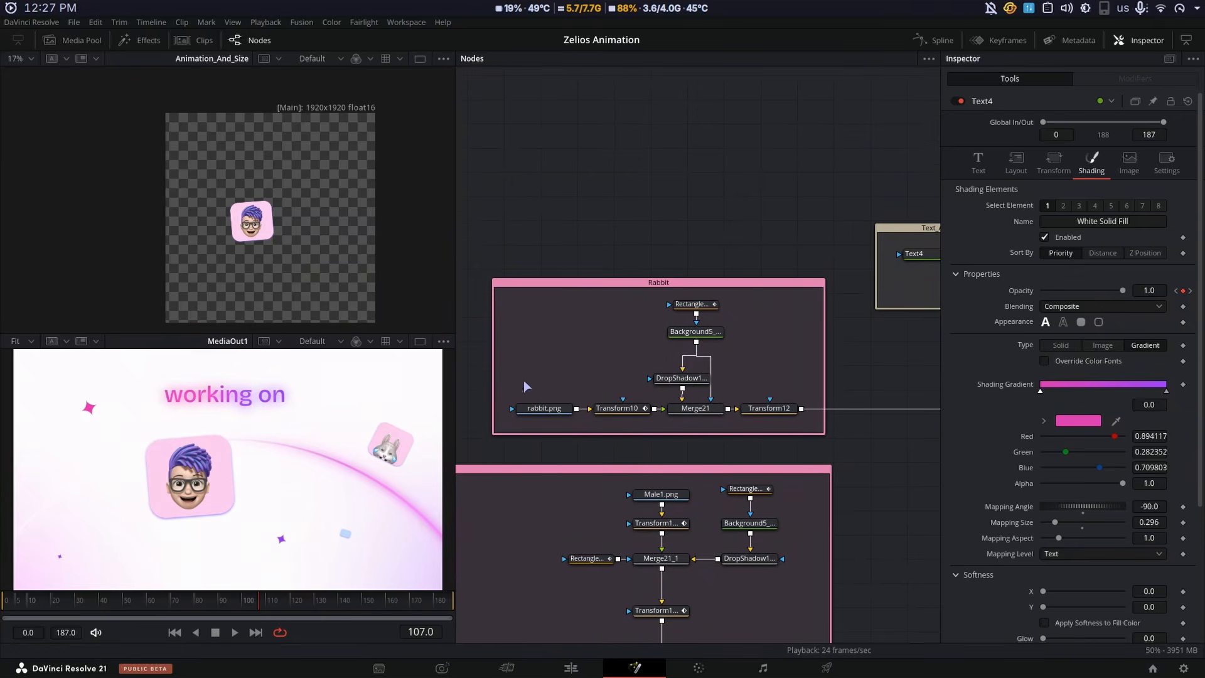
pyautogui.click(541, 407)
pyautogui.press('1')
pyautogui.click(630, 405)
pyautogui.press('1')
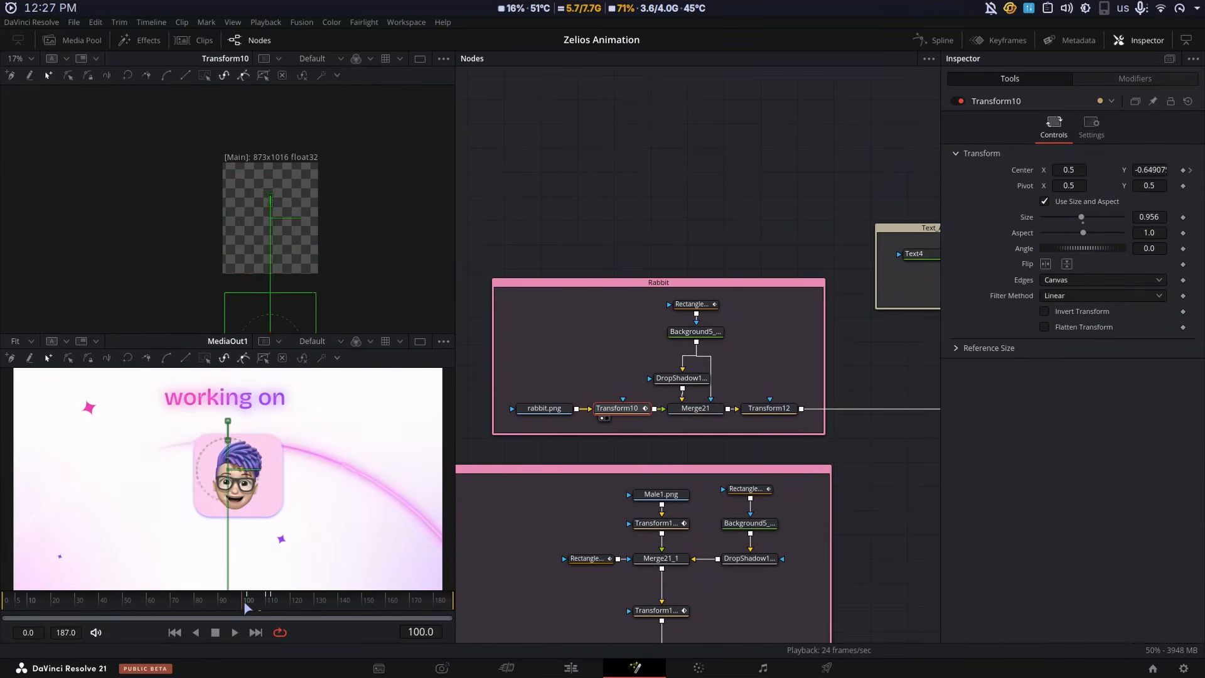
# Play the rabbit's movement into its card from frame 100, and view the Merge21 result
pyautogui.press('[')
pyautogui.press('space')
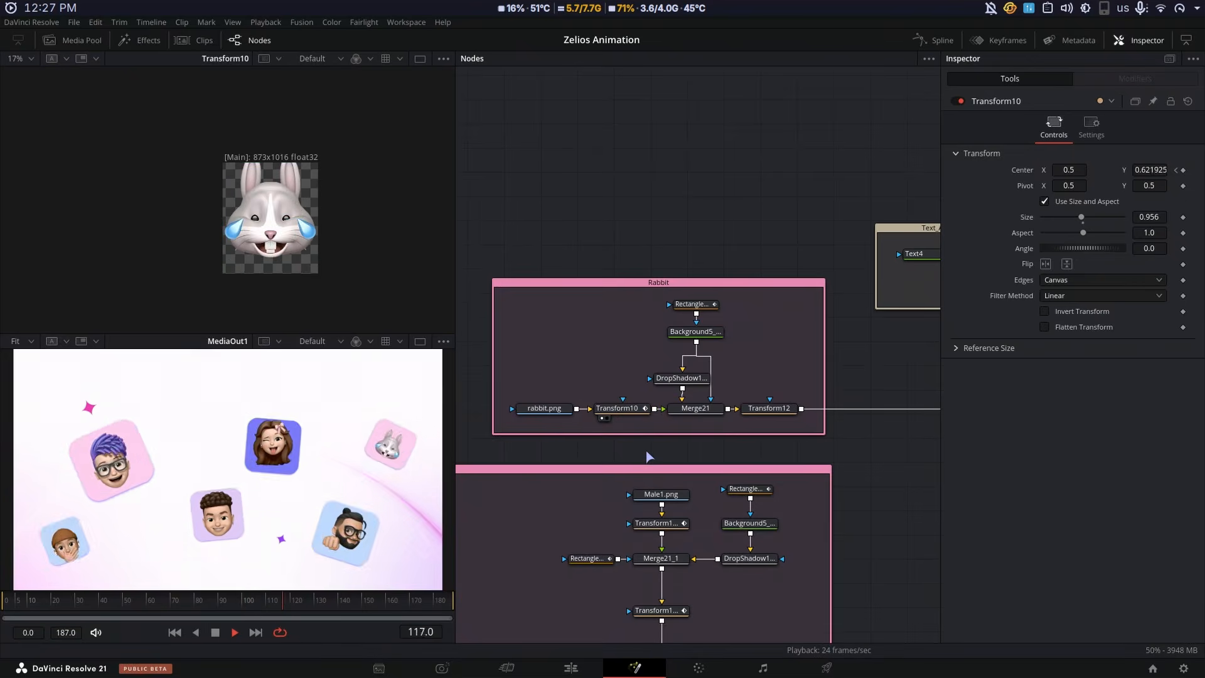
pyautogui.press('space')
pyautogui.click(694, 407)
pyautogui.press('1')
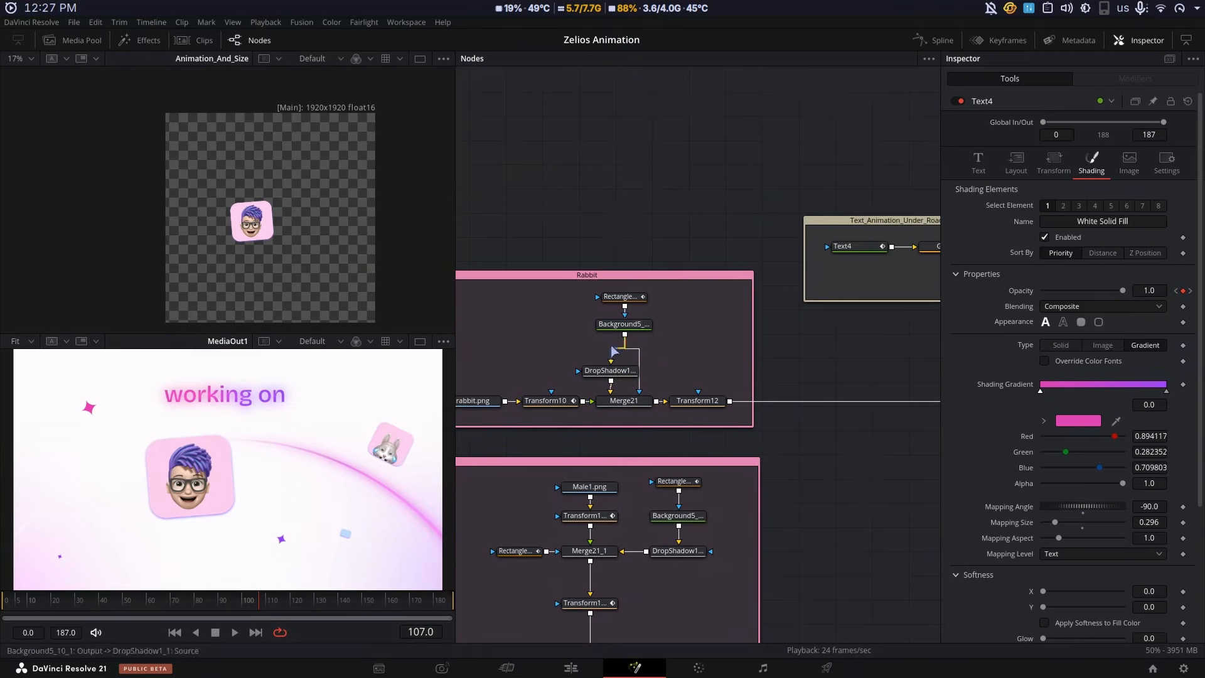
# Review rabbit.png and its animated Transform10 center again, moving the playhead back to frame 100
pyautogui.moveTo(612, 347); pyautogui.dragTo(684, 354)
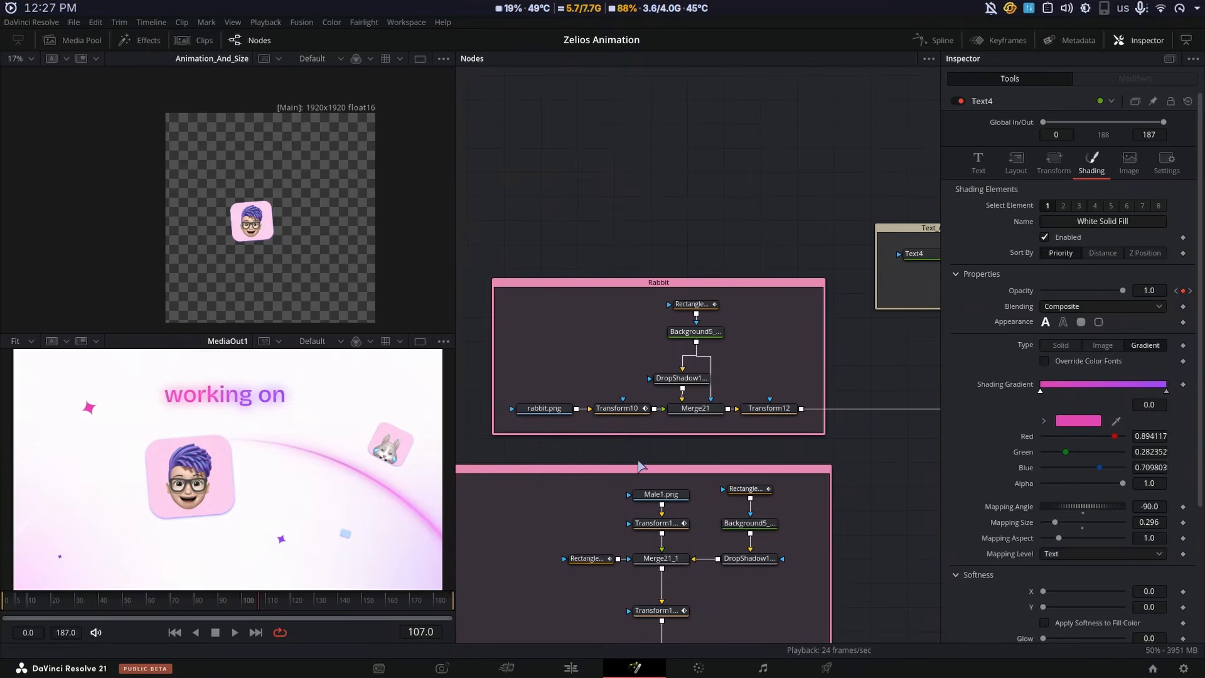
pyautogui.click(545, 408)
pyautogui.press('1')
pyautogui.click(628, 411)
pyautogui.press('1')
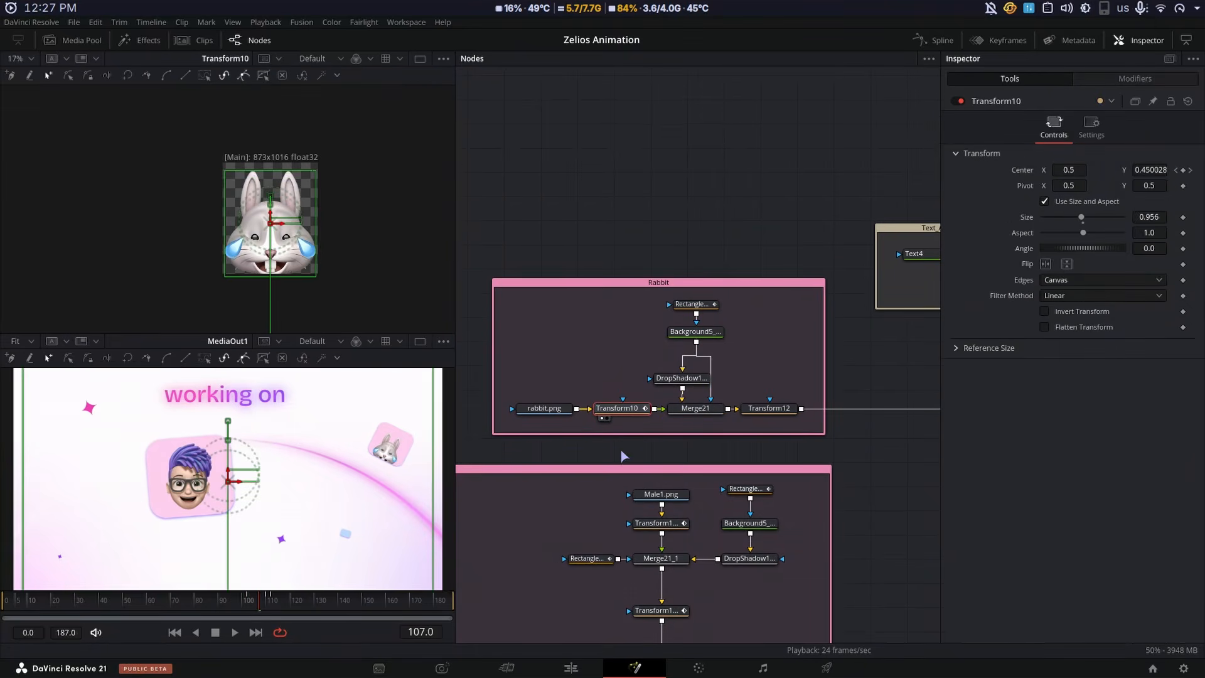
pyautogui.click(250, 606)
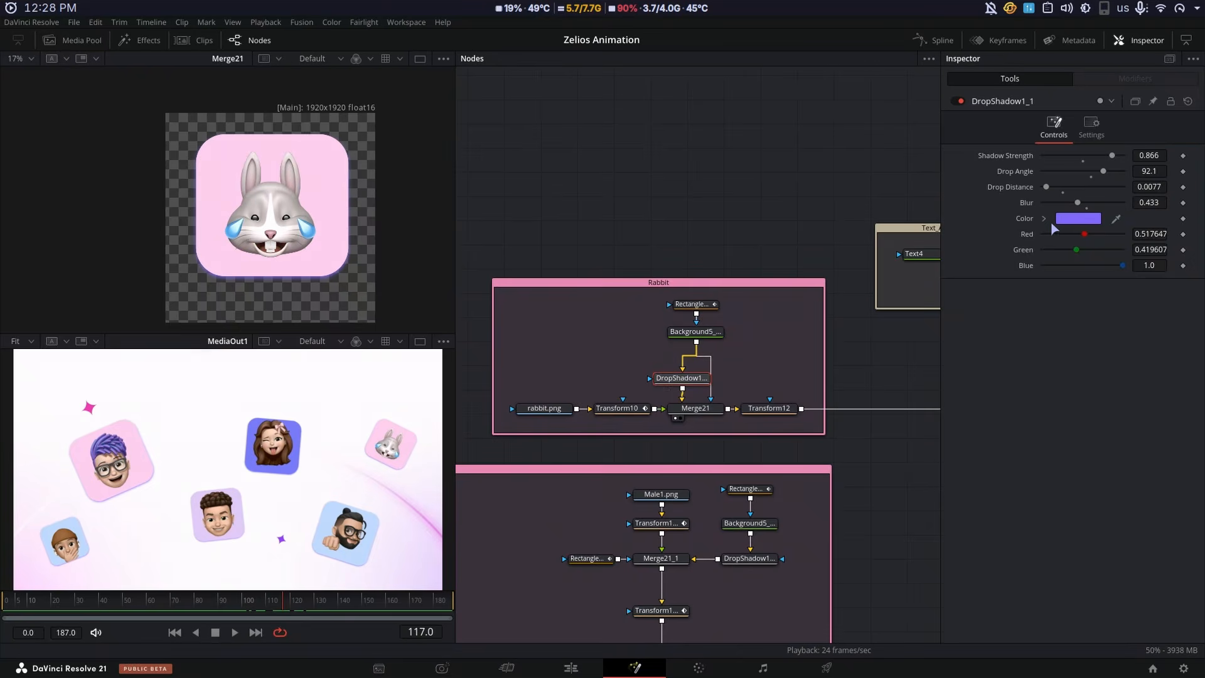
# View the Transform12 result to examine the rabbit card's position, size and angle
pyautogui.hscroll(5, 835, 447)
pyautogui.scroll(-2, 835, 447)
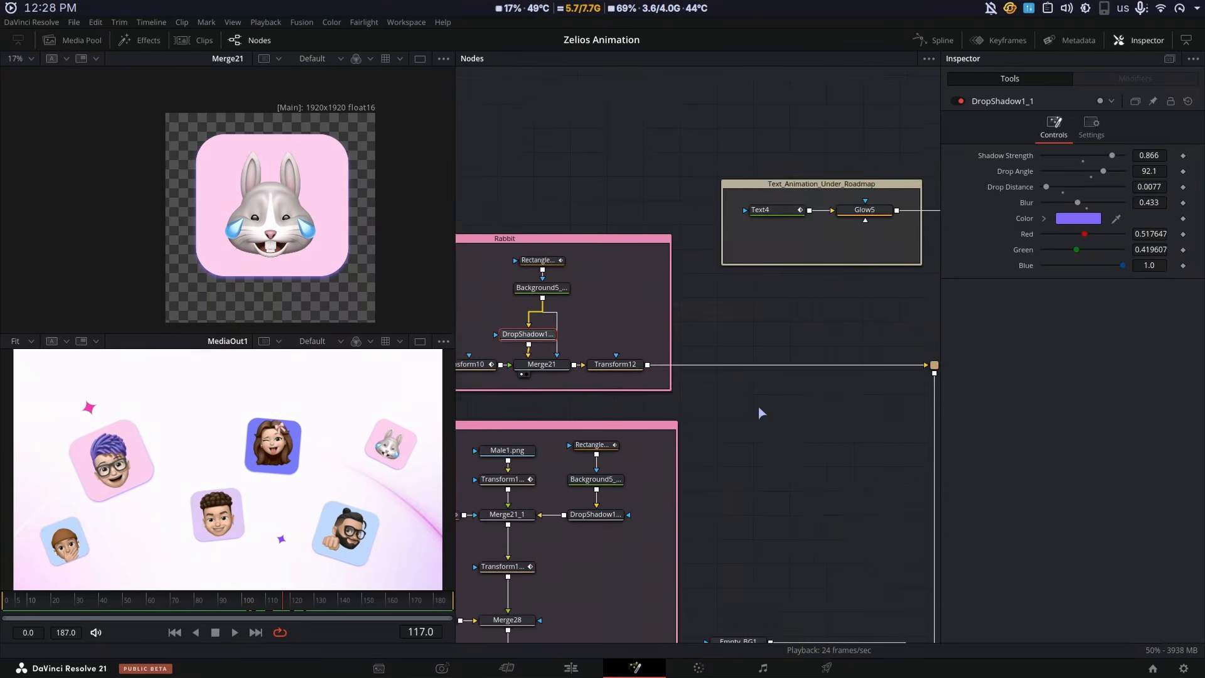
pyautogui.click(610, 363)
pyautogui.press('1')
# Look through the characters group, and view Male1.png and its Transform10_1 result in the upper viewer
pyautogui.scroll(-5, 730, 526)
pyautogui.hscroll(-4, 730, 526)
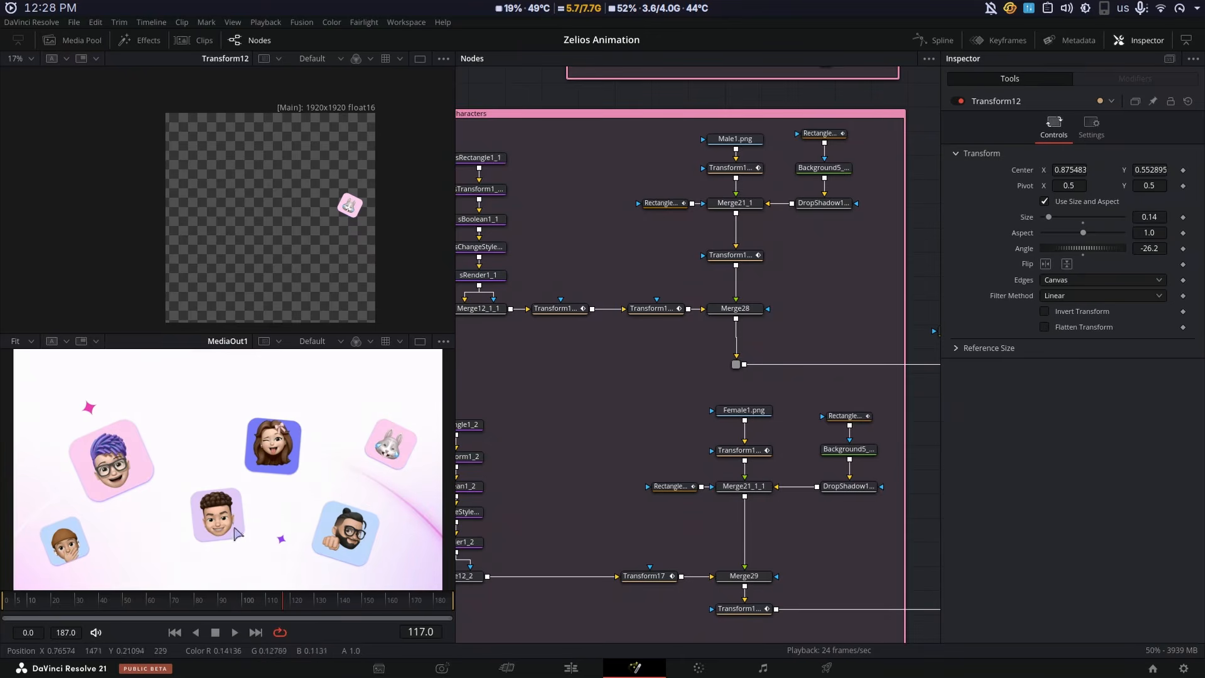
pyautogui.scroll(-3, 668, 435)
pyautogui.hscroll(-2, 668, 435)
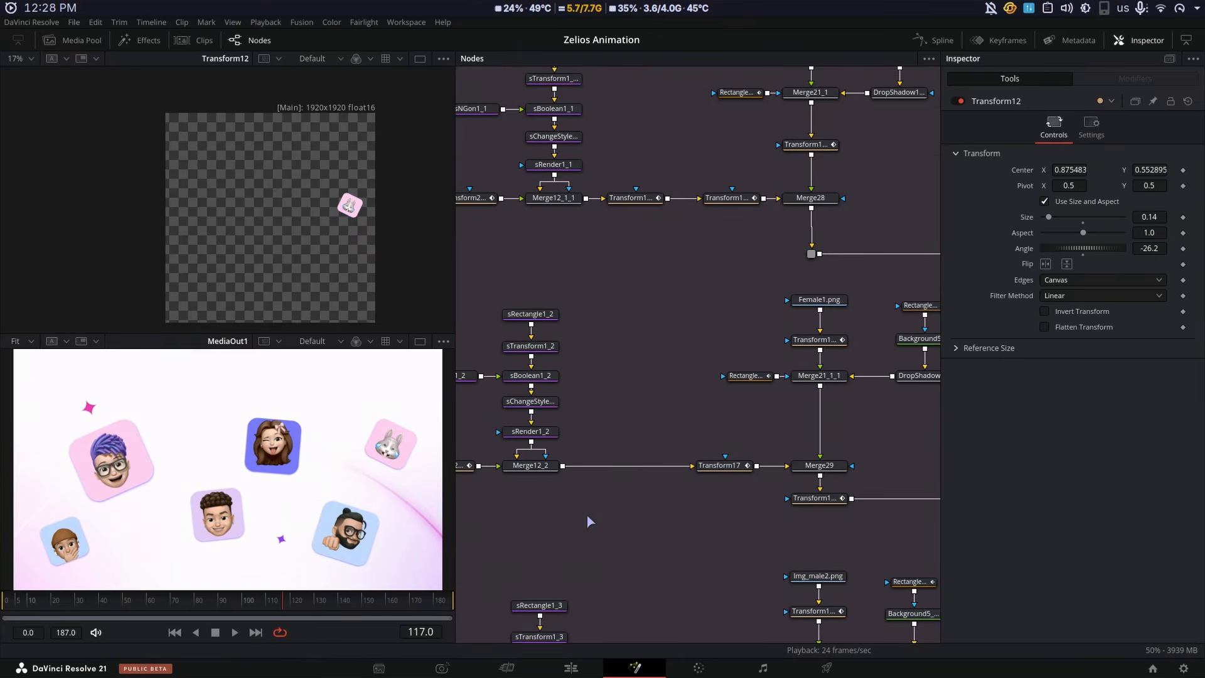
pyautogui.scroll(-3, 586, 515)
pyautogui.moveTo(712, 558); pyautogui.dragTo(561, 193)
pyautogui.scroll(3, 626, 526)
pyautogui.click(708, 257)
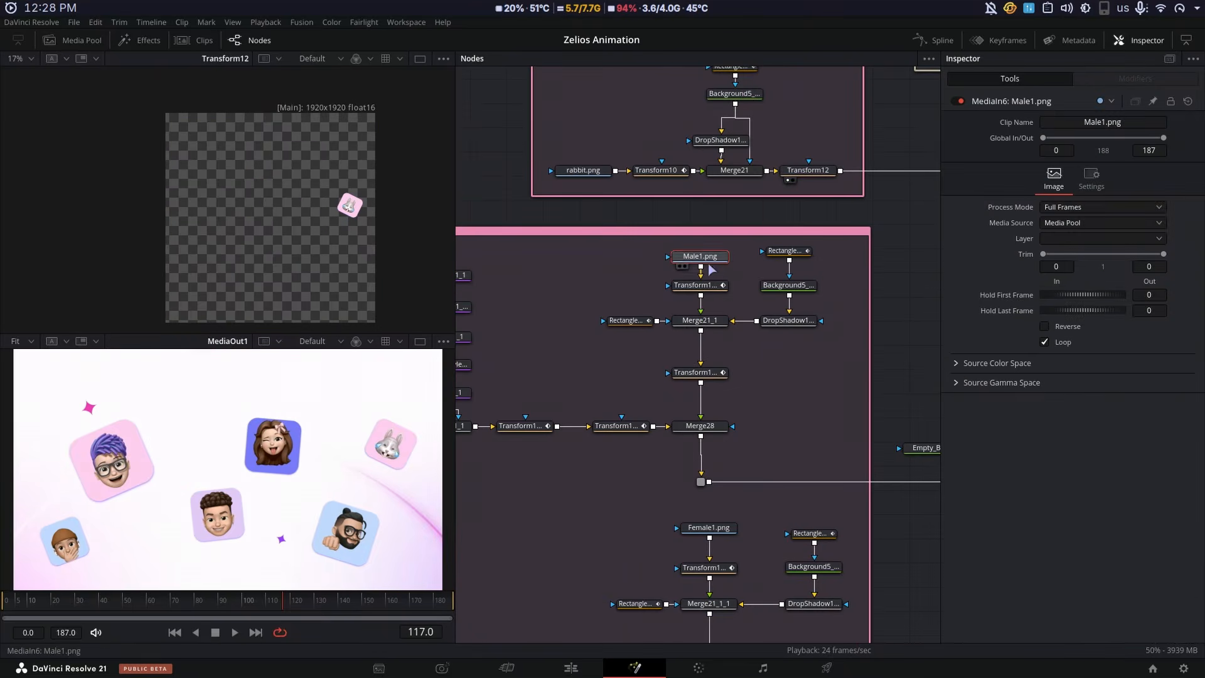
pyautogui.press('1')
pyautogui.click(717, 286)
pyautogui.press('1')
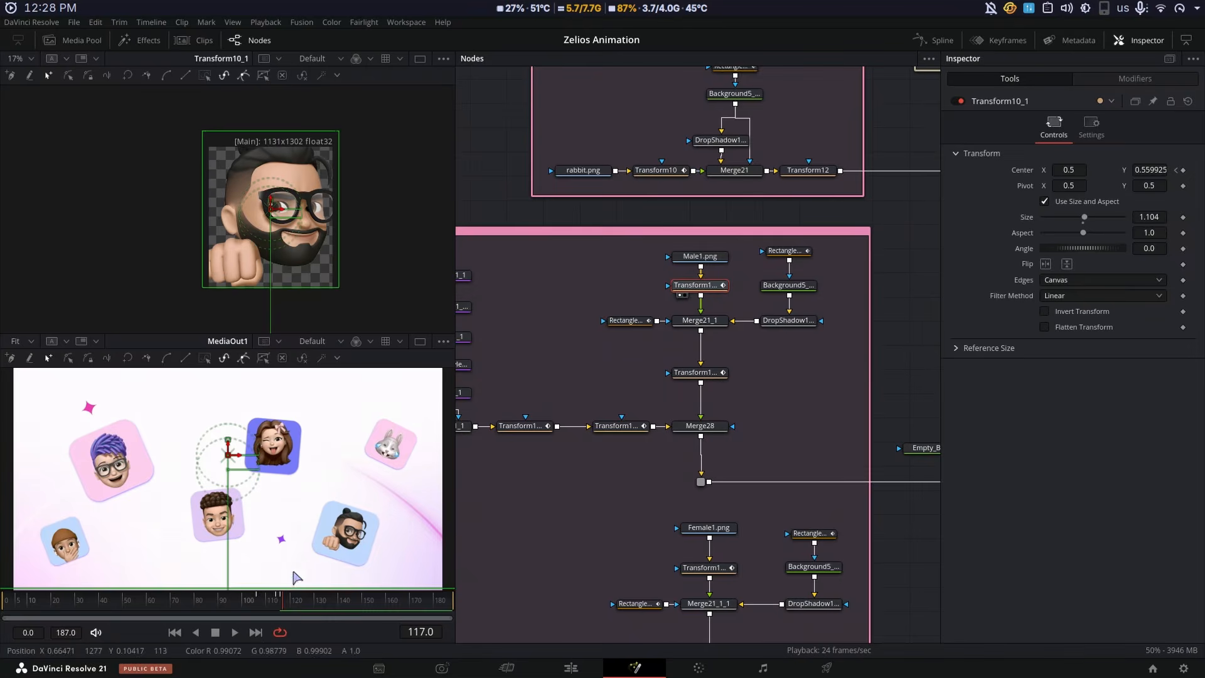
# Scrub to frame 130, and view the Merge21_1 and Transform12_1 results for the Male1 character
pyautogui.moveTo(282, 602); pyautogui.dragTo(315, 610)
pyautogui.click(716, 322)
pyautogui.press('1')
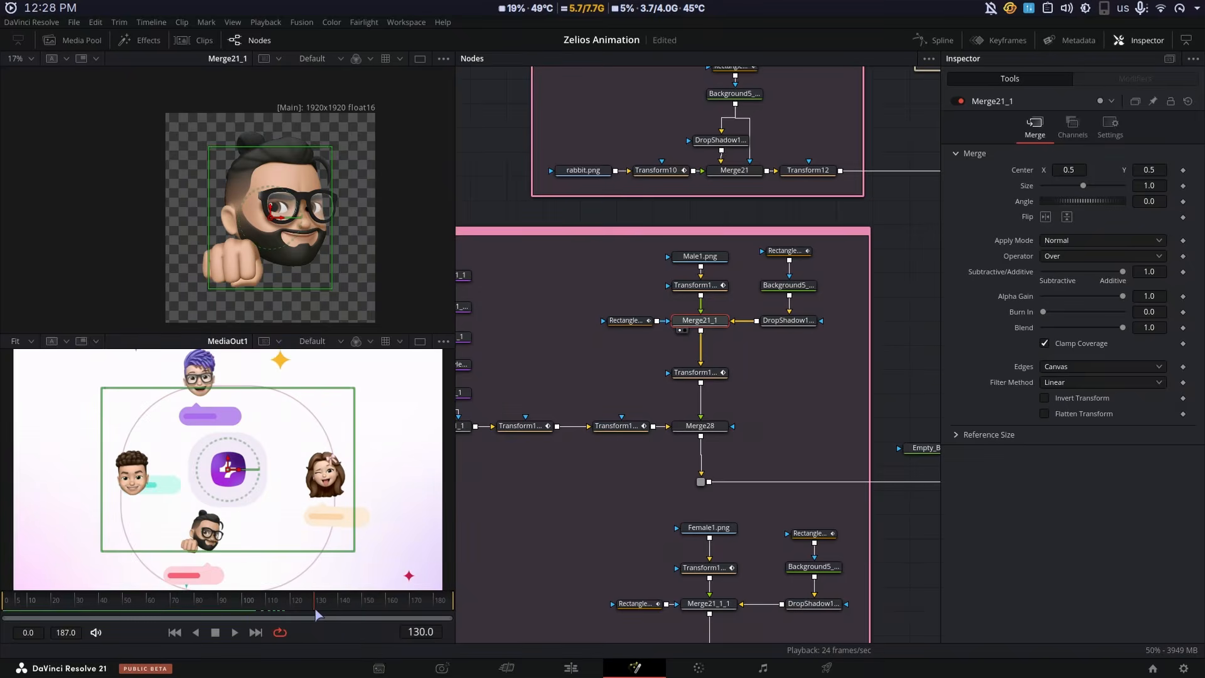
pyautogui.click(698, 372)
pyautogui.press('1')
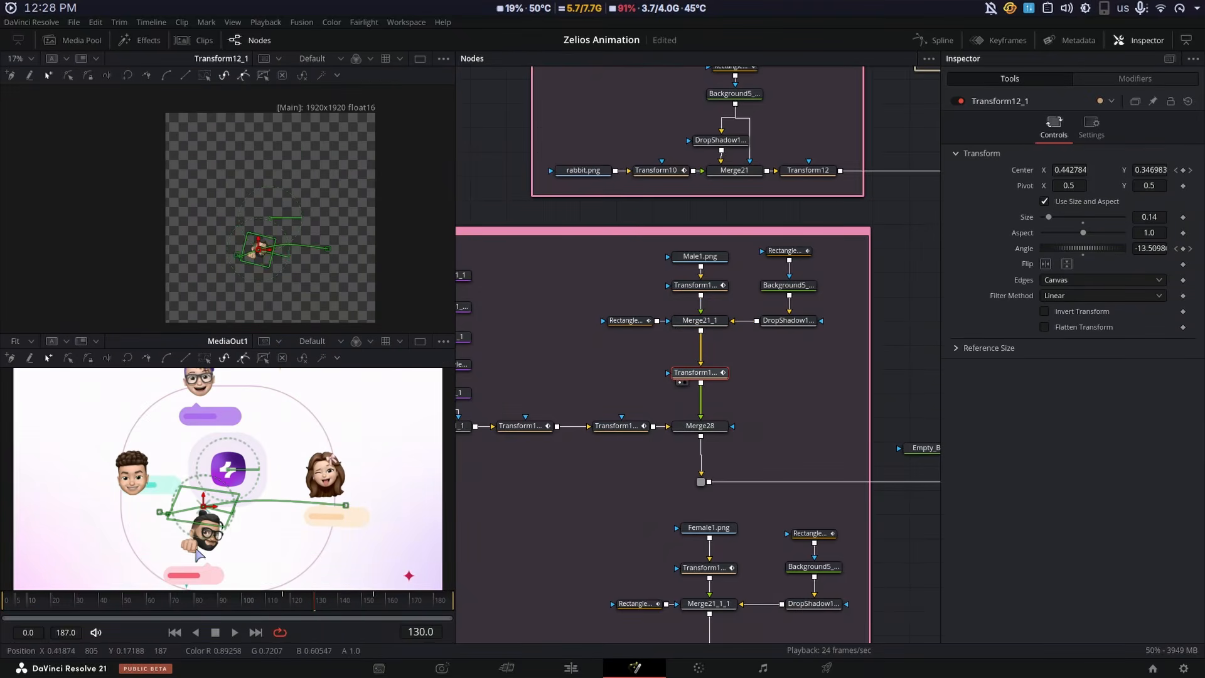
# Go to the Male2_Character group, move the playhead to frame 118, and view its Transform10_1_1_1_1 result in the upper viewer
pyautogui.scroll(-3, 615, 446)
pyautogui.scroll(-9, 615, 447)
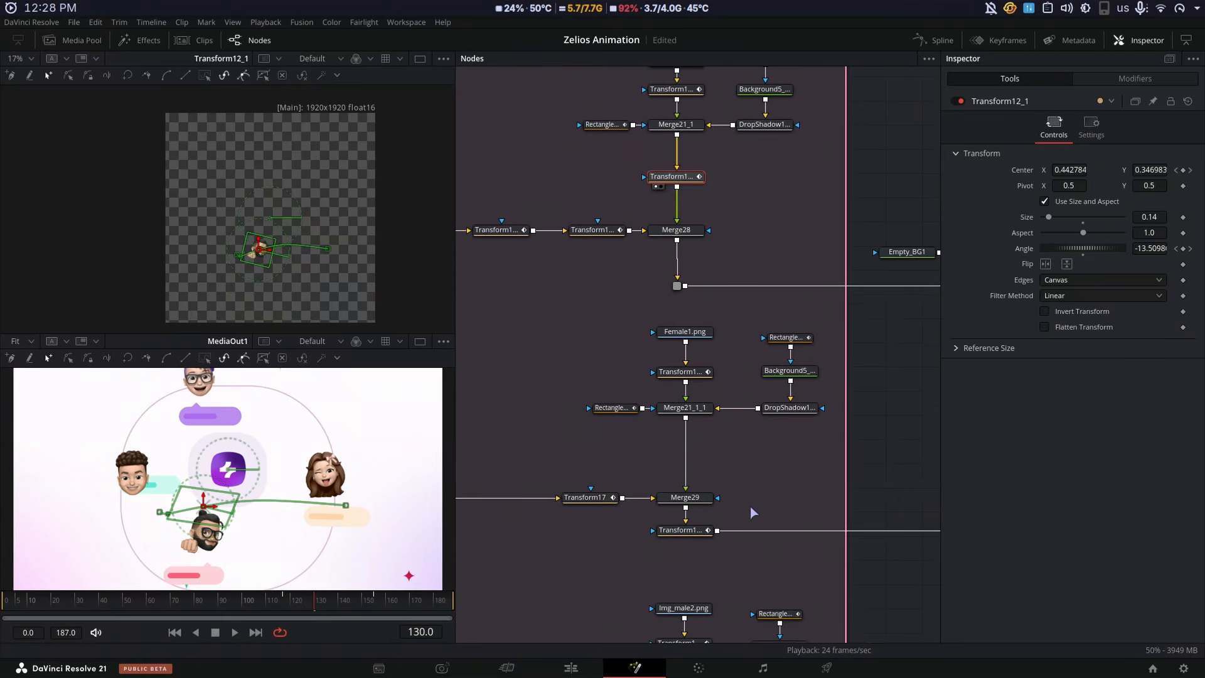
pyautogui.scroll(-8, 728, 353)
pyautogui.hscroll(6, 729, 354)
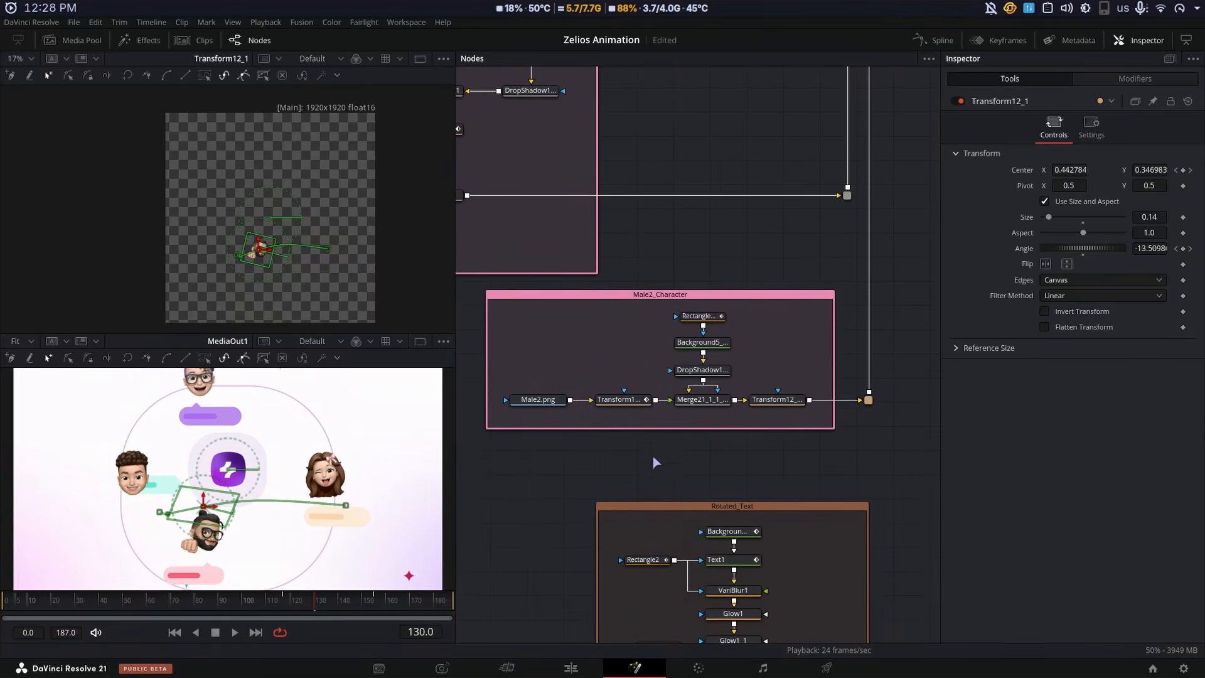
pyautogui.moveTo(319, 605); pyautogui.dragTo(286, 607)
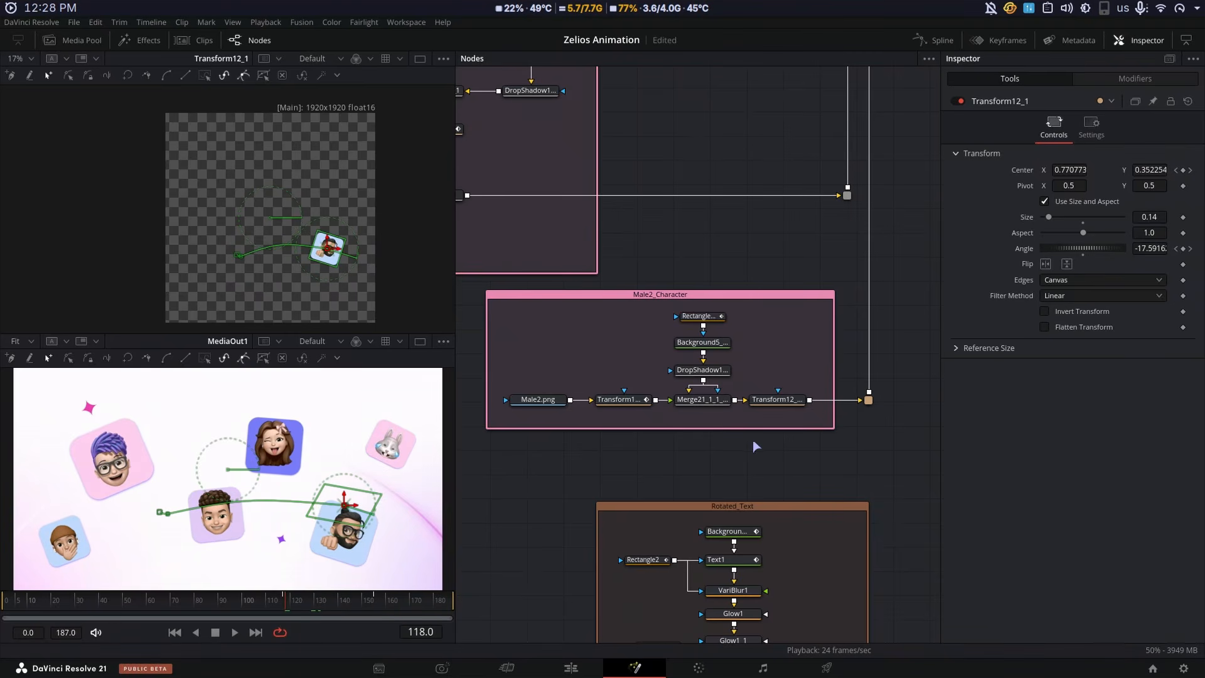
pyautogui.click(534, 400)
pyautogui.click(636, 399)
pyautogui.press('1')
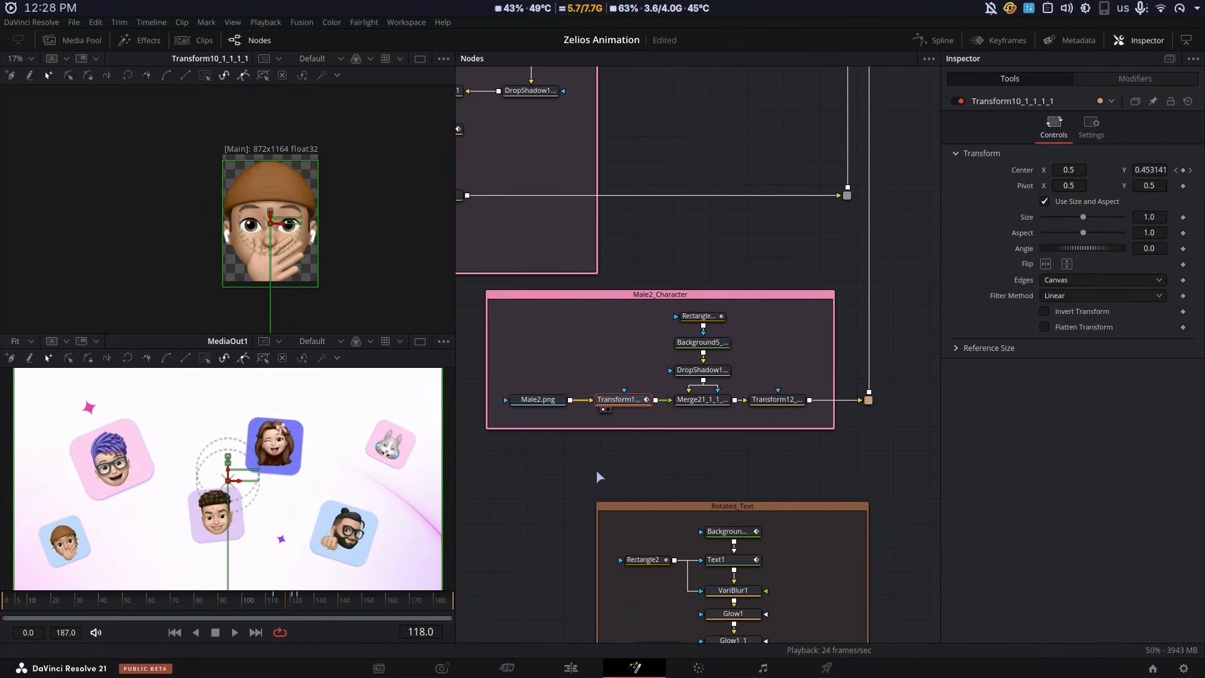
# Scrub to frame 124, and view the Merge21_1_1_1_1 and final Transform12 results for the Male2 character
pyautogui.moveTo(275, 604); pyautogui.dragTo(300, 605)
pyautogui.click(690, 400)
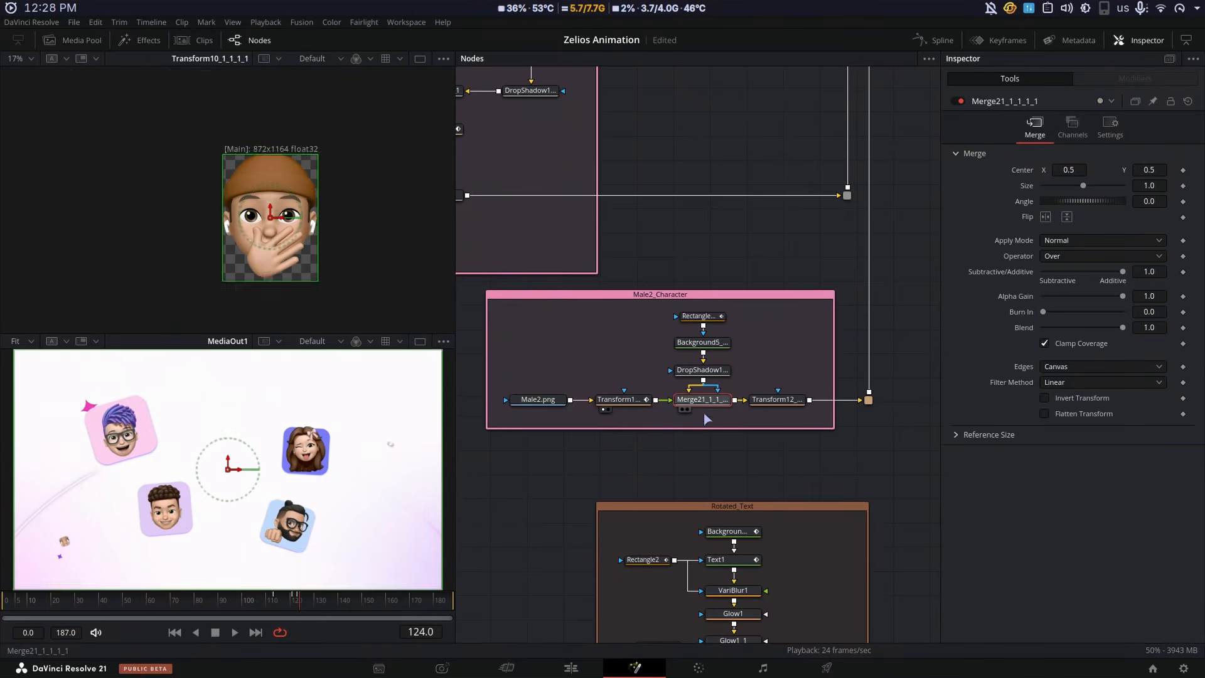
pyautogui.press('1')
pyautogui.click(778, 400)
pyautogui.press('1')
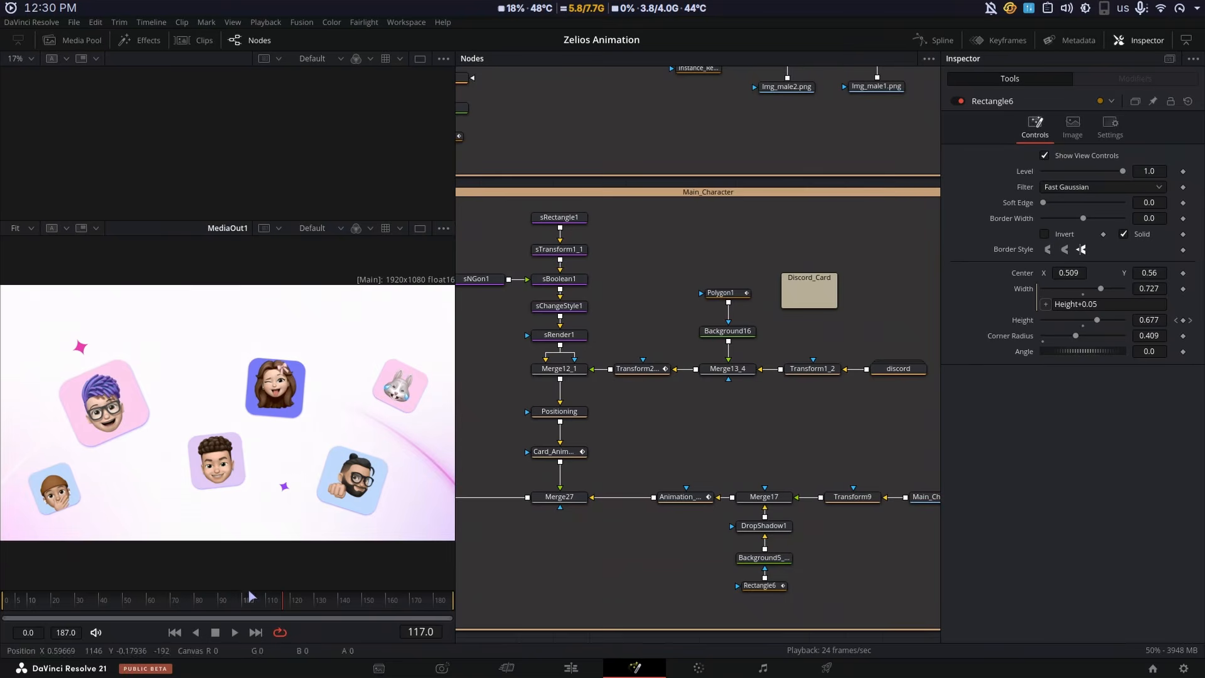
# Play the animation from frame 117 and scrub onward to examine the cards moving into the circle layout
pyautogui.press('space')
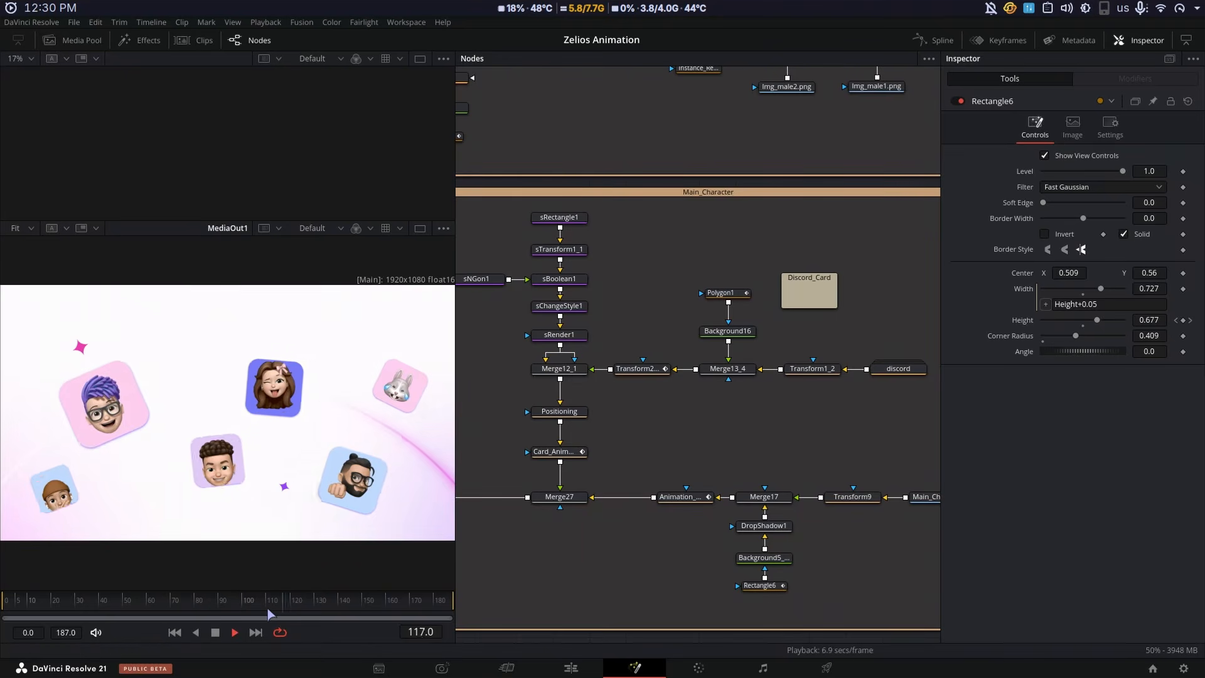
pyautogui.click(310, 599)
pyautogui.moveTo(308, 594)
pyautogui.mouseDown()
pyautogui.moveTo(308, 611)
pyautogui.moveTo(325, 601)
pyautogui.mouseUp()
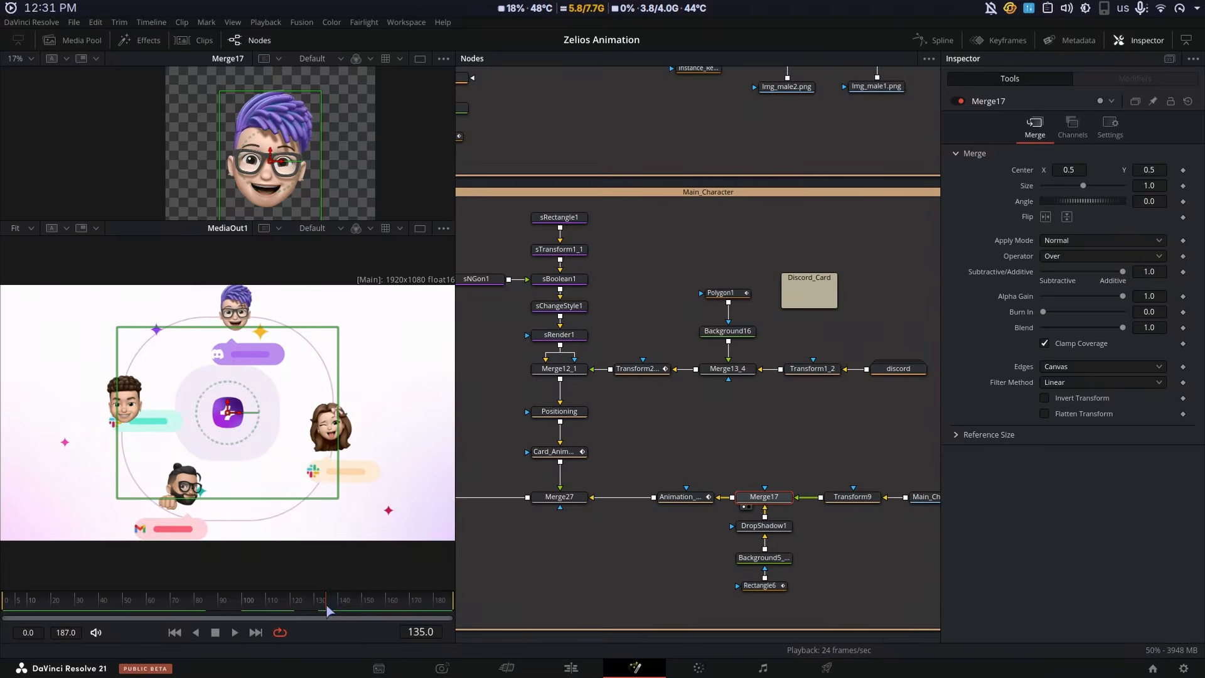
# Review the animated height of the main character's Rectangle6 background while scrubbing from frame 125 to 128
pyautogui.moveTo(295, 605)
pyautogui.mouseDown()
pyautogui.moveTo(284, 604)
pyautogui.moveTo(306, 604)
pyautogui.mouseUp()
pyautogui.click(781, 584)
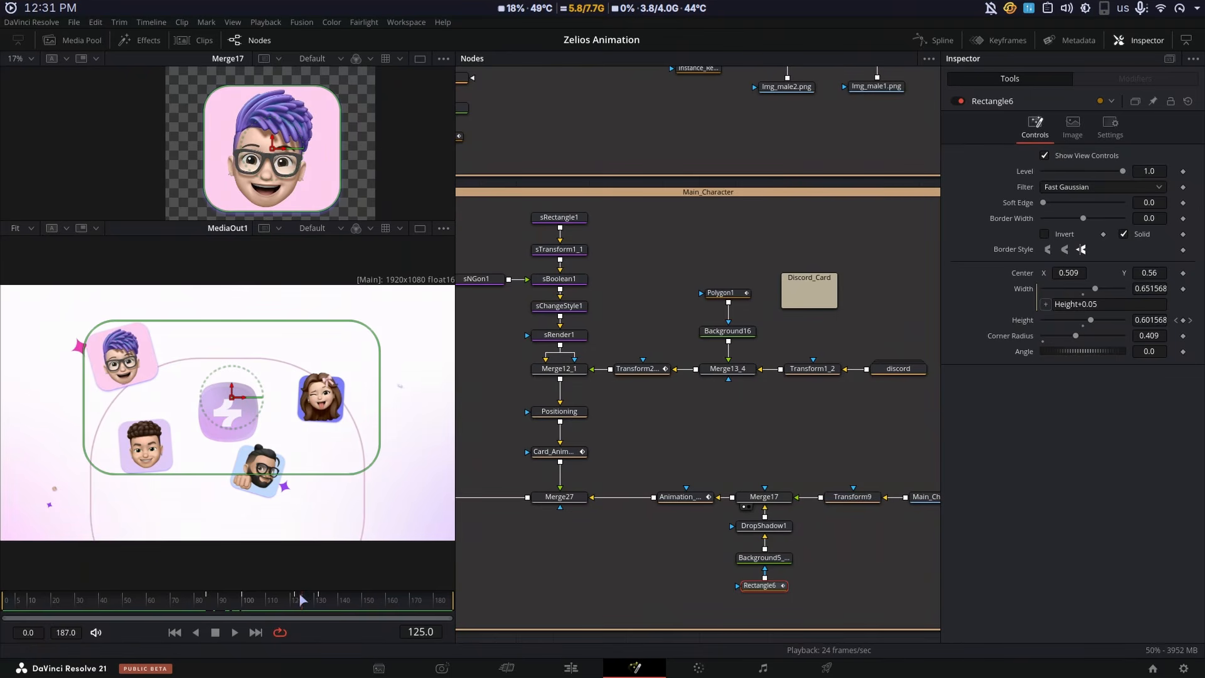
pyautogui.moveTo(300, 600)
pyautogui.mouseDown()
pyautogui.moveTo(319, 603)
pyautogui.moveTo(309, 603)
pyautogui.mouseUp()
# View the discord node and the Merge13_4 result that builds the content of the main character's Discord card
pyautogui.moveTo(812, 436); pyautogui.dragTo(834, 517)
pyautogui.click(841, 438)
pyautogui.press('1')
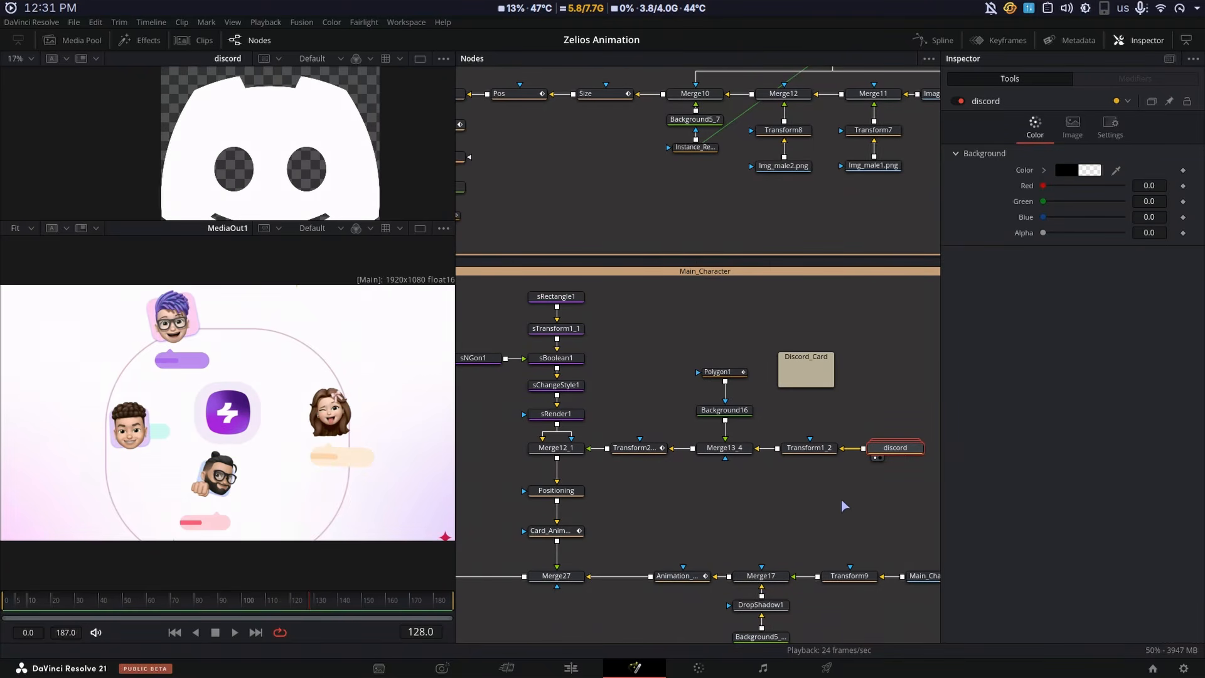
pyautogui.click(801, 448)
pyautogui.click(722, 448)
pyautogui.press('1')
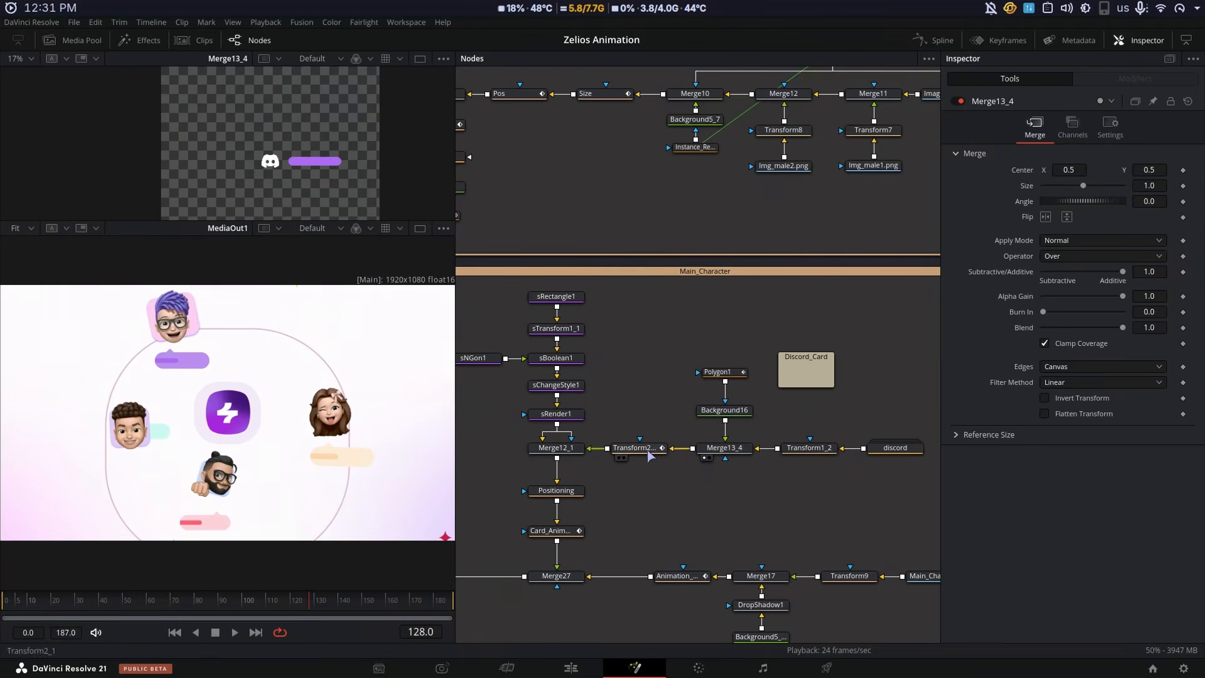
# View the Merge12_1 and Positioning results to examine how the Discord card is assembled and offset
pyautogui.click(556, 448)
pyautogui.press('1')
pyautogui.moveTo(527, 485); pyautogui.dragTo(619, 409)
pyautogui.click(635, 414)
pyautogui.press('1')
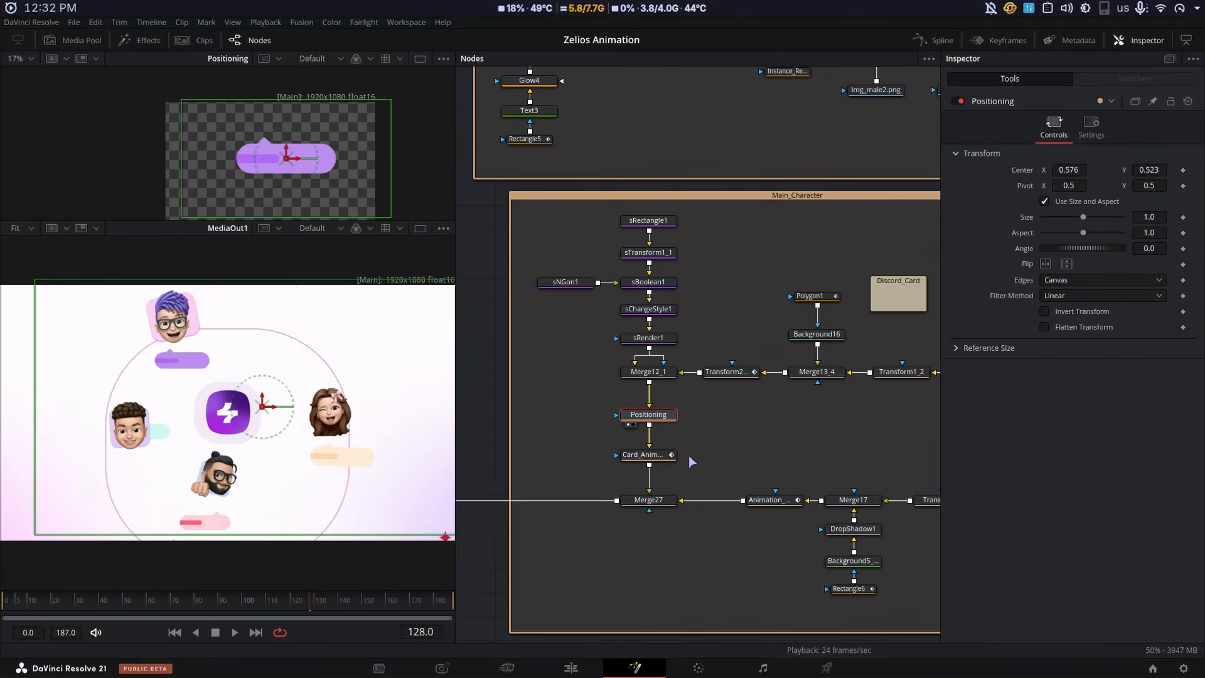
# View Card_Animation, compare its center with that of Animation_And_Size, and scrub back through the card's motion
pyautogui.click(649, 455)
pyautogui.press('1')
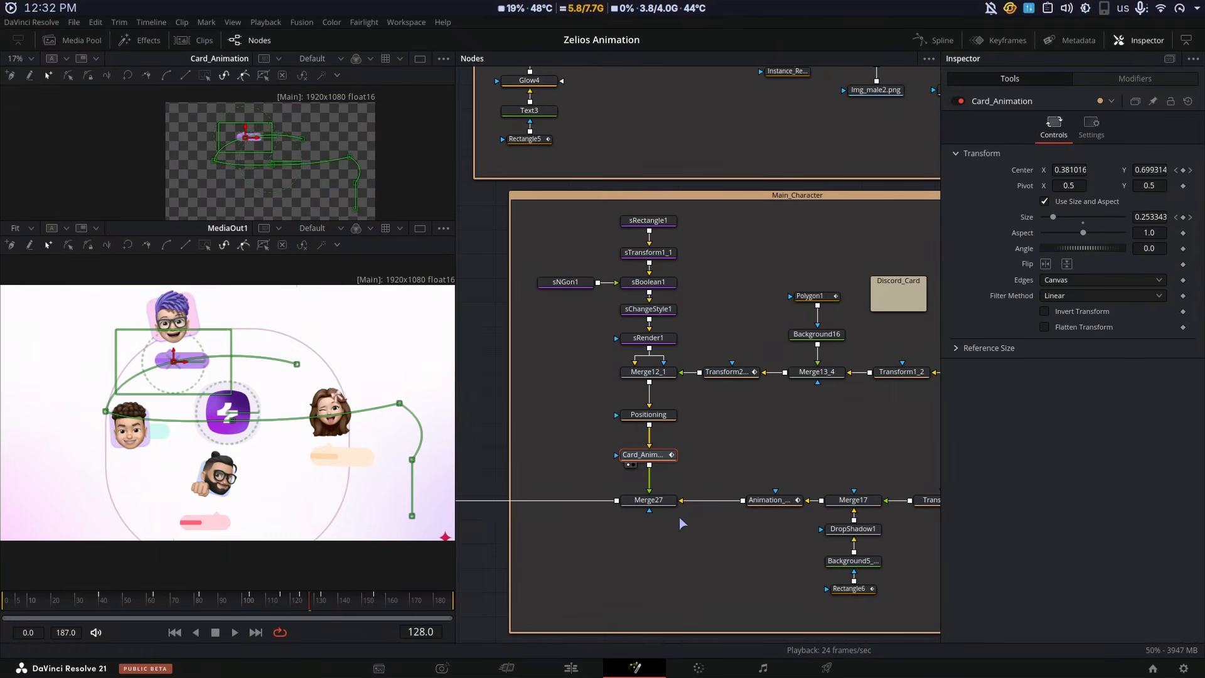
pyautogui.click(699, 465)
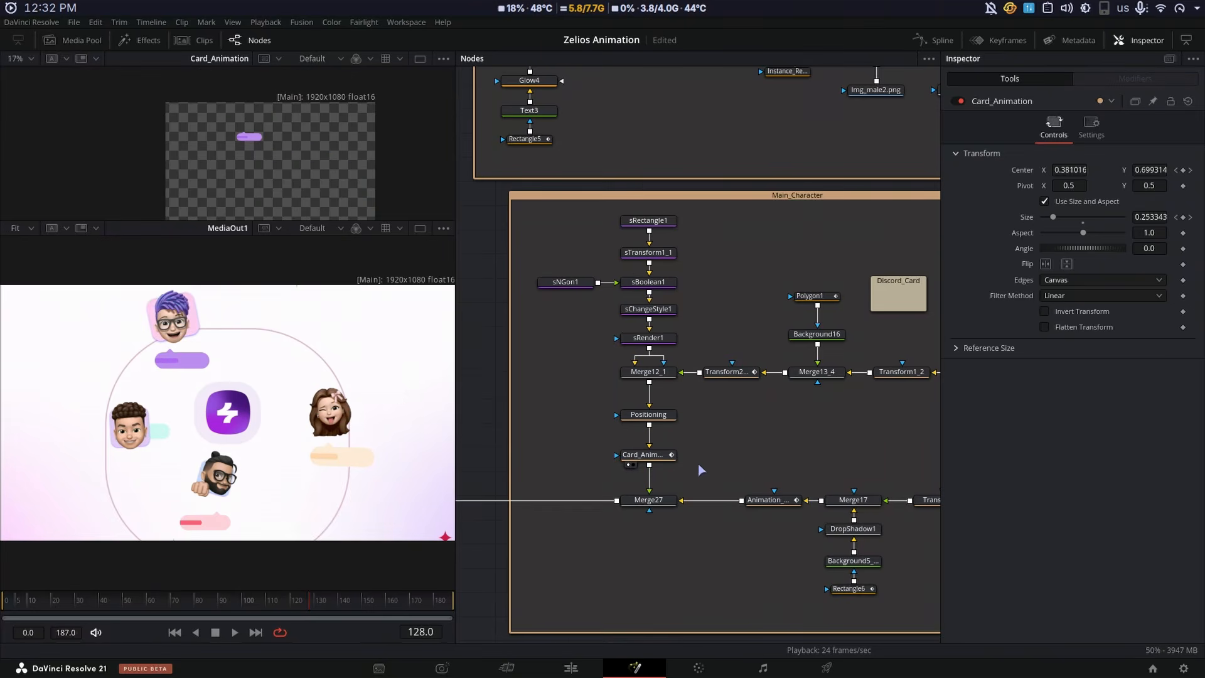
pyautogui.click(773, 506)
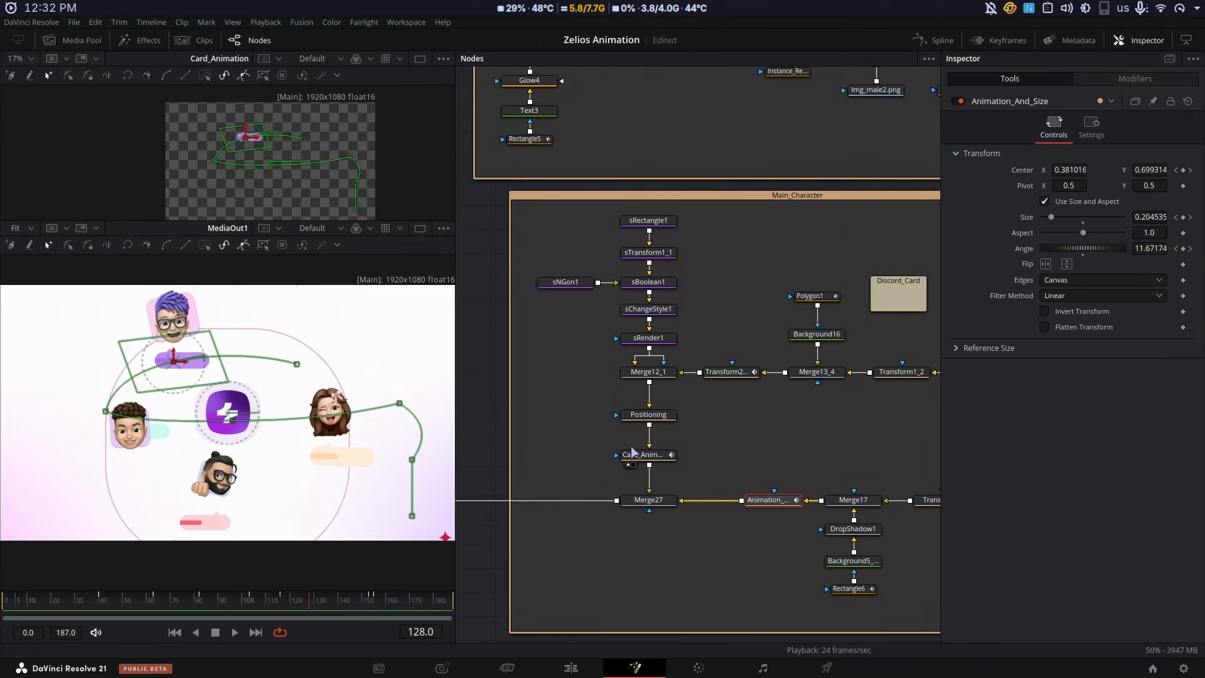
pyautogui.click(665, 457)
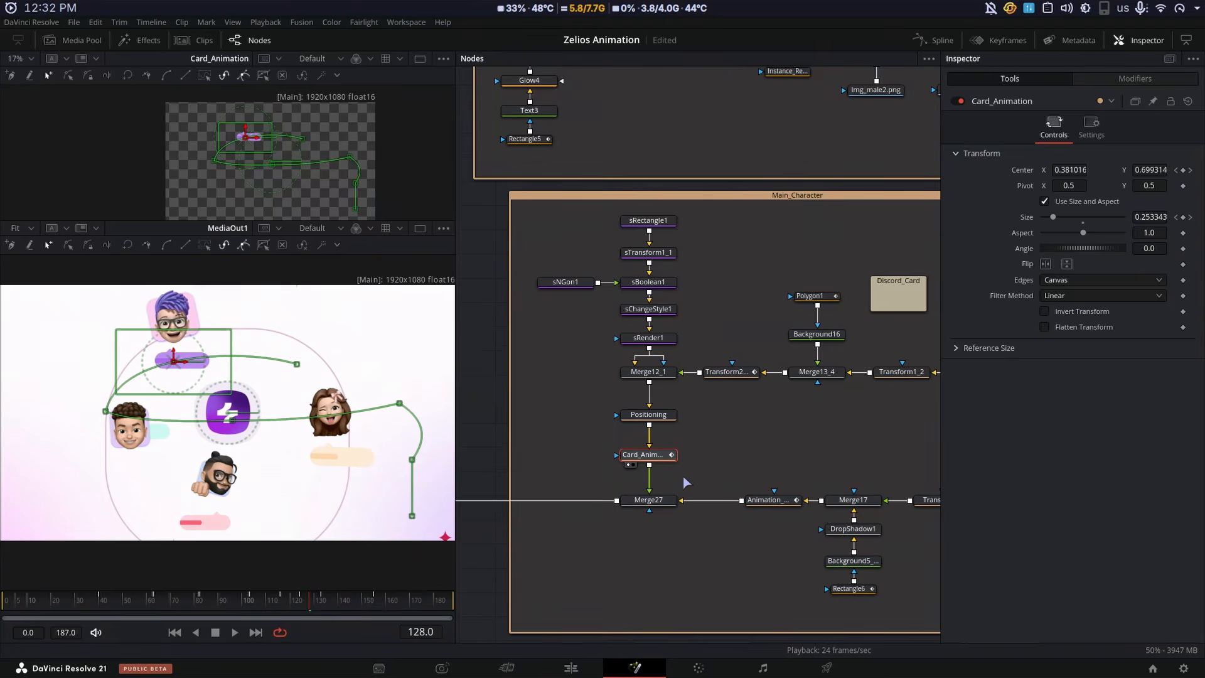
pyautogui.moveTo(295, 604); pyautogui.dragTo(258, 609)
pyautogui.press('space')
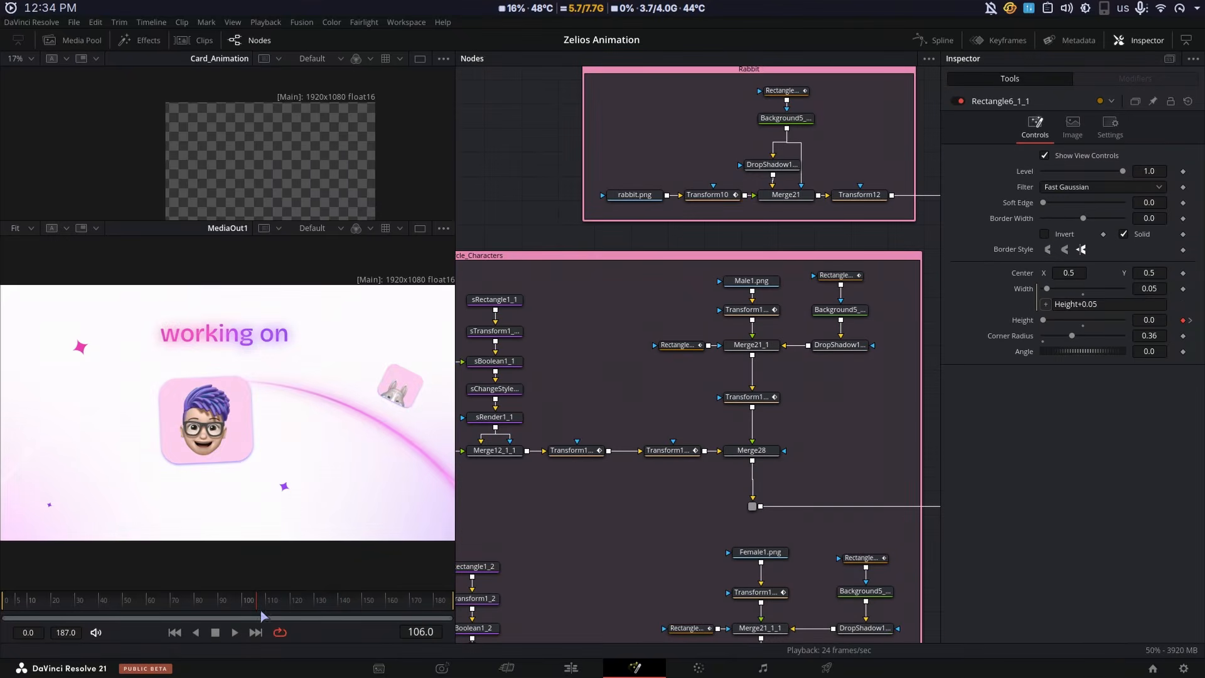
# Scrub to frame 122, select Male1's background Rectangle6_1_1, and scrub again to review its animated height
pyautogui.click(276, 606)
pyautogui.moveTo(276, 604); pyautogui.dragTo(299, 600)
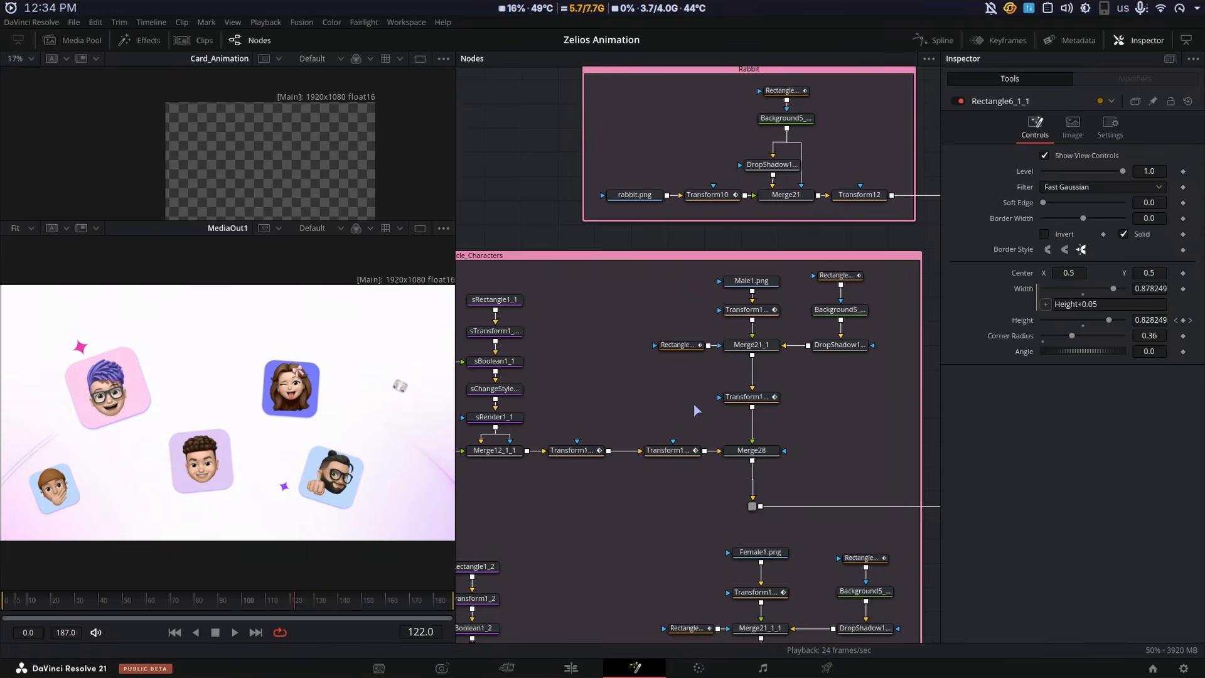
pyautogui.click(853, 275)
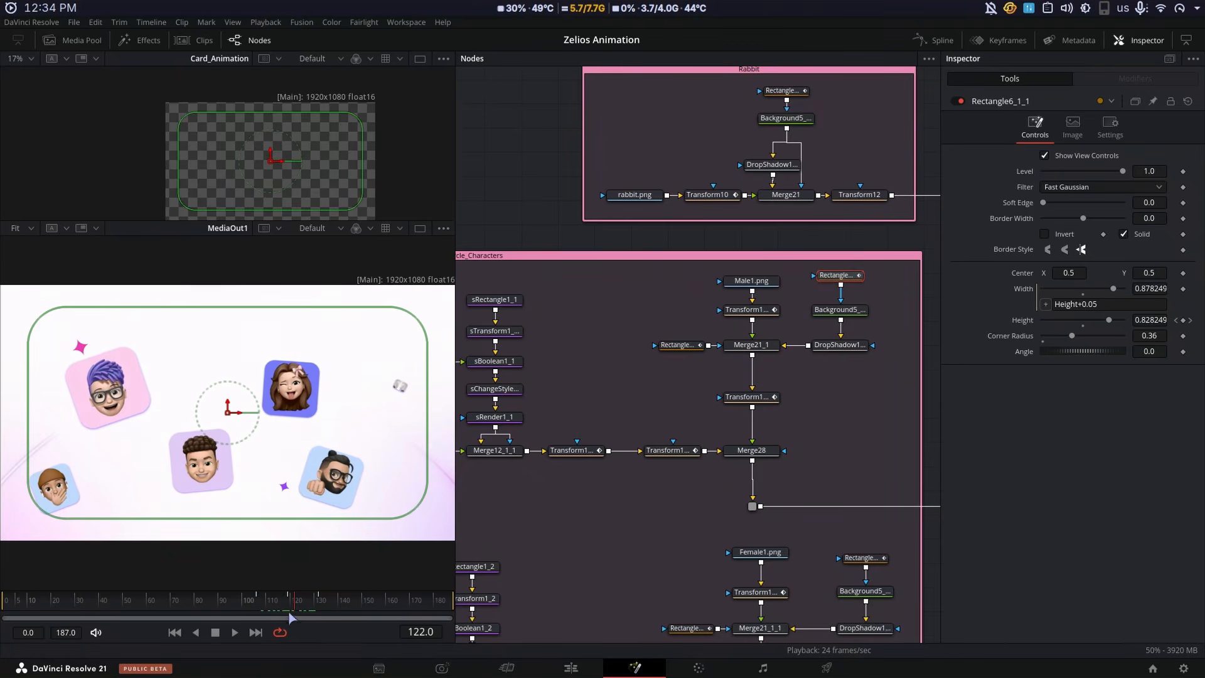
pyautogui.moveTo(249, 609); pyautogui.dragTo(304, 606)
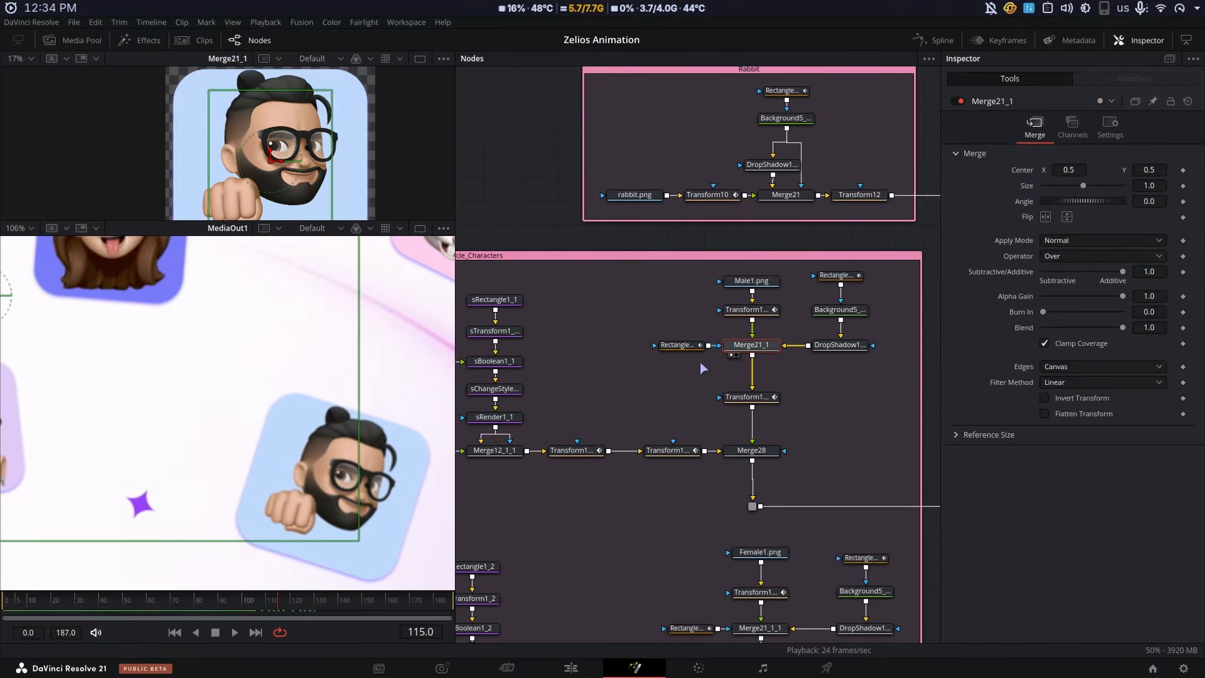
# Try lowering the height of Male1's mask Rectangle6_1_1_2 to 0.685407 at frame 115, and undo the change
pyautogui.moveTo(1151, 320); pyautogui.dragTo(1120, 320)
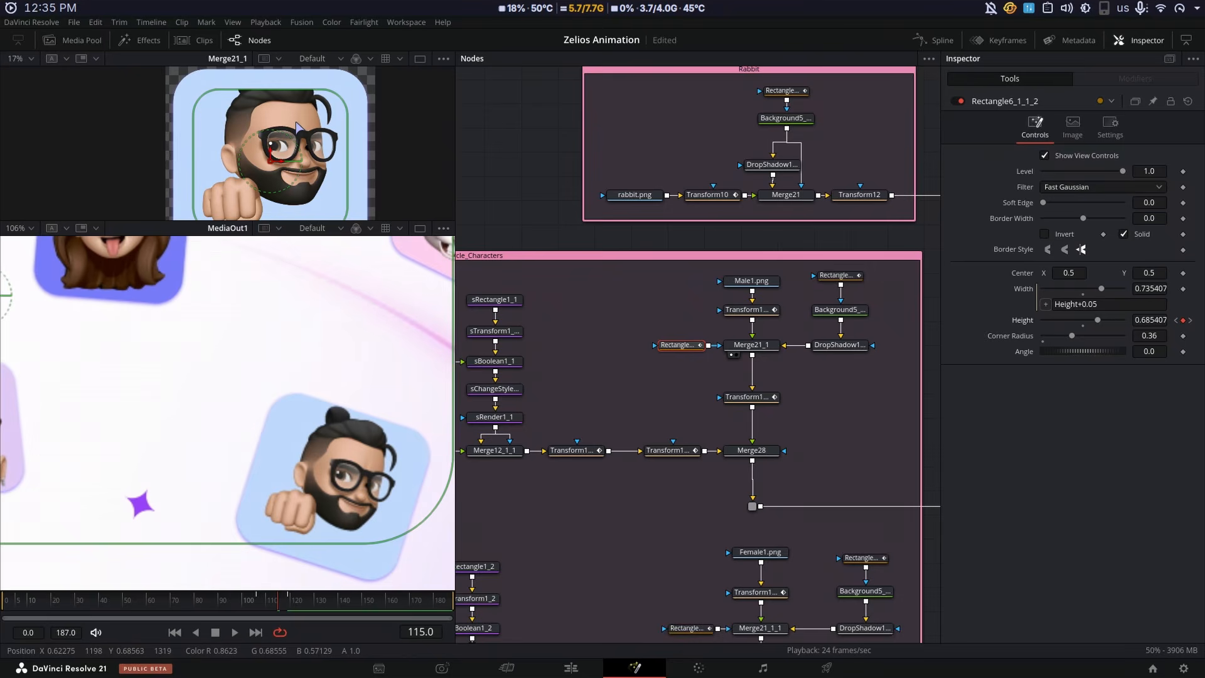
pyautogui.hotkey('ctrl', 'z')
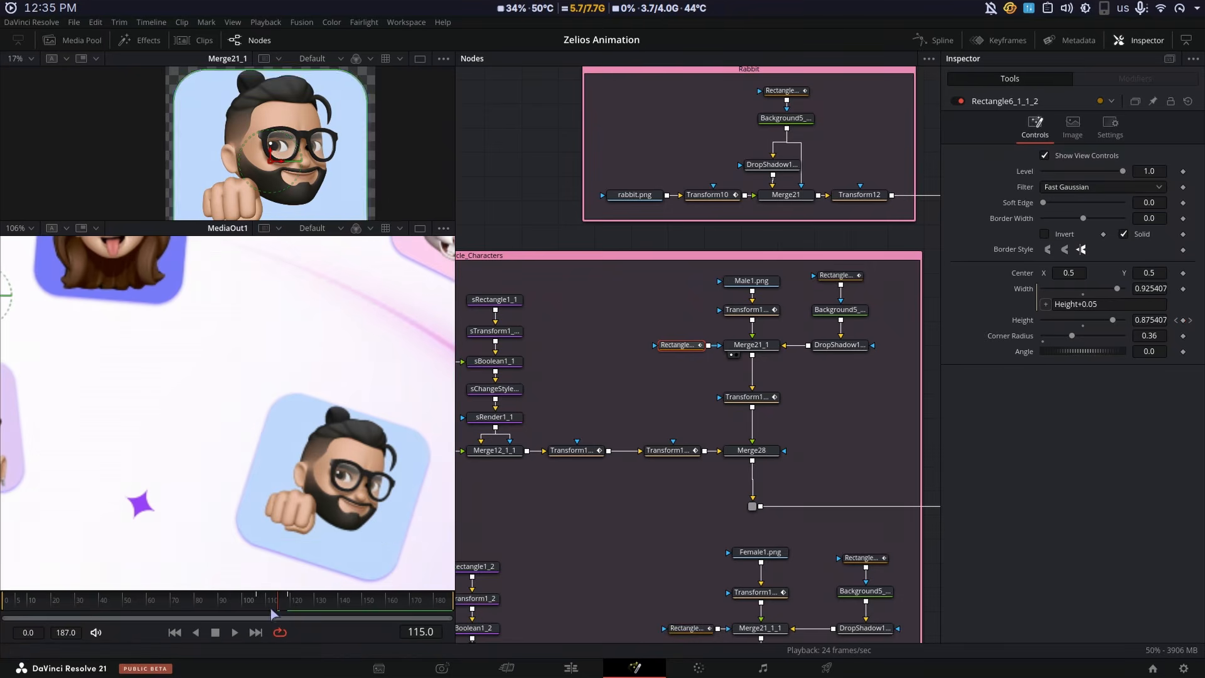
pyautogui.moveTo(273, 605)
pyautogui.mouseDown()
pyautogui.moveTo(256, 604)
pyautogui.moveTo(274, 604)
pyautogui.mouseUp()
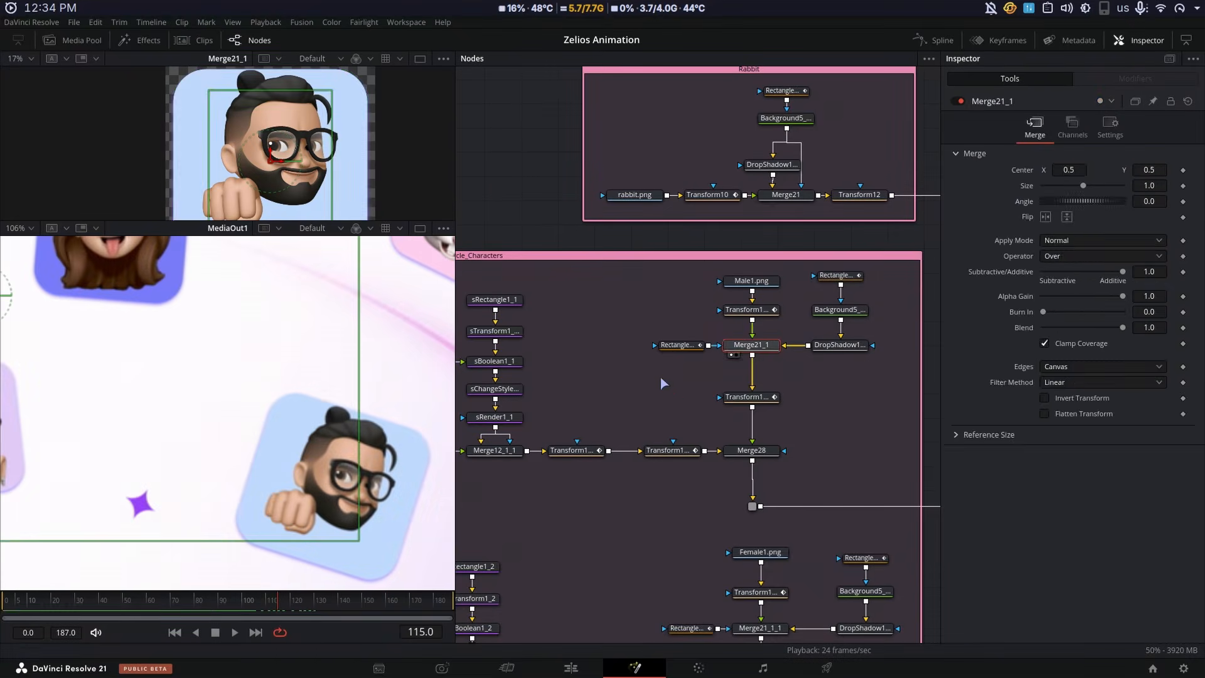
pyautogui.click(698, 347)
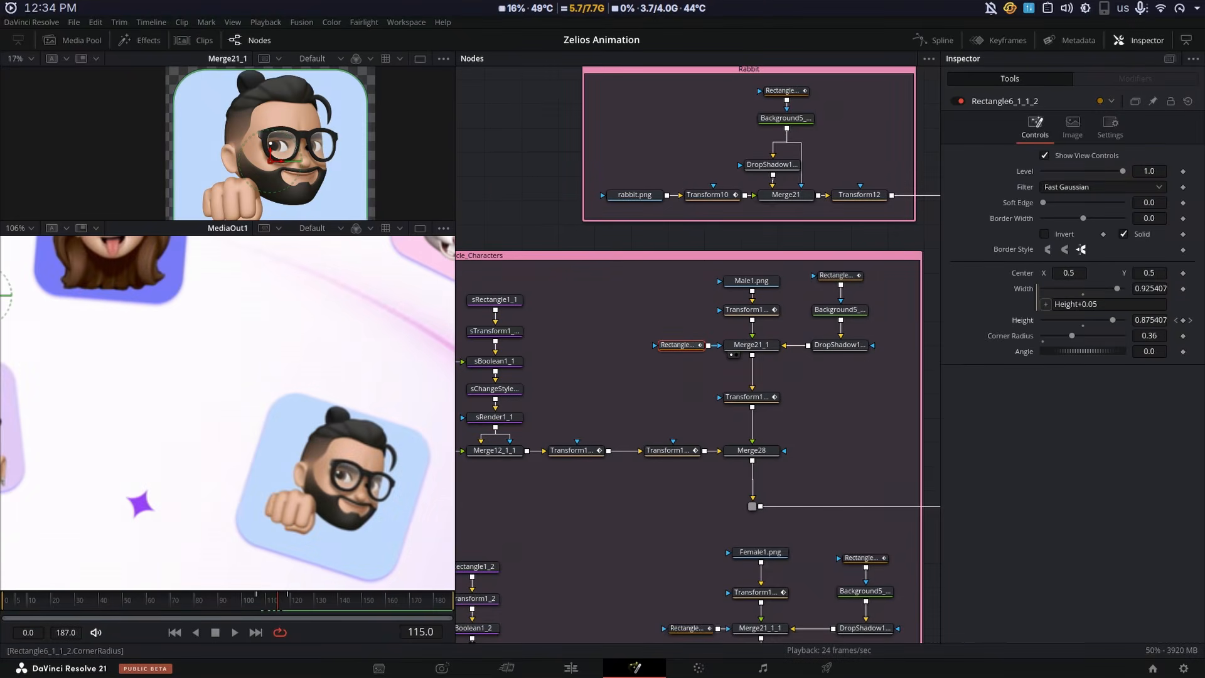
pyautogui.moveTo(295, 71); pyautogui.dragTo(298, 127)
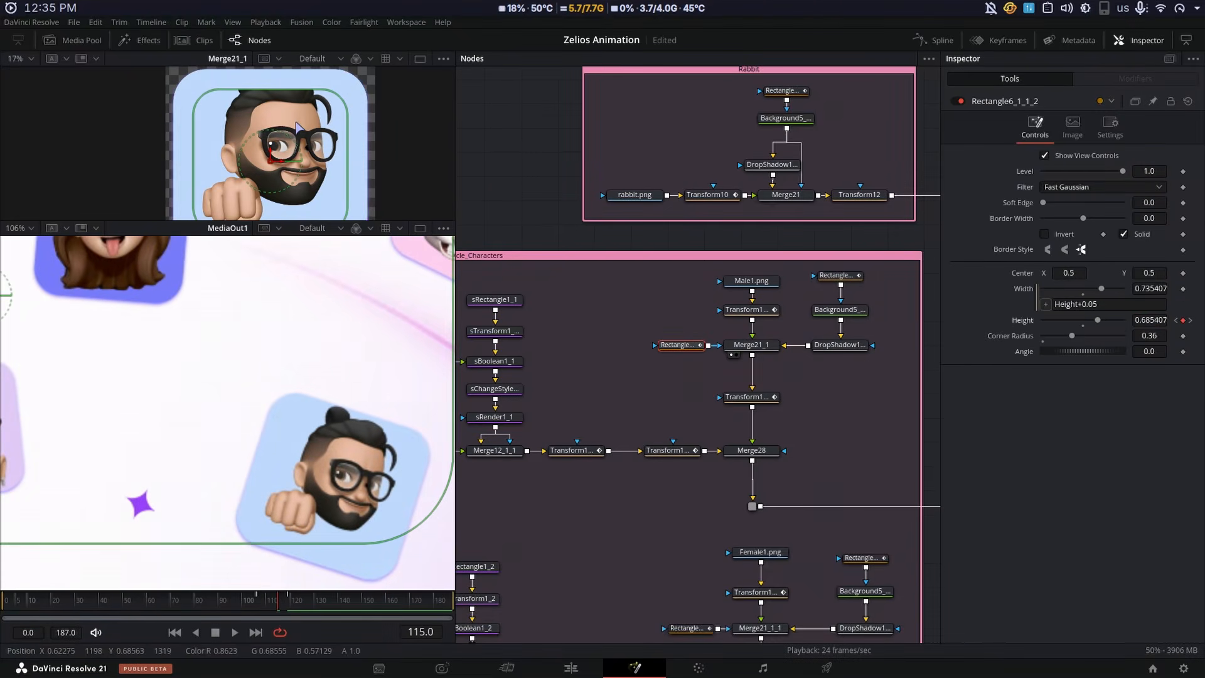
pyautogui.click(277, 603)
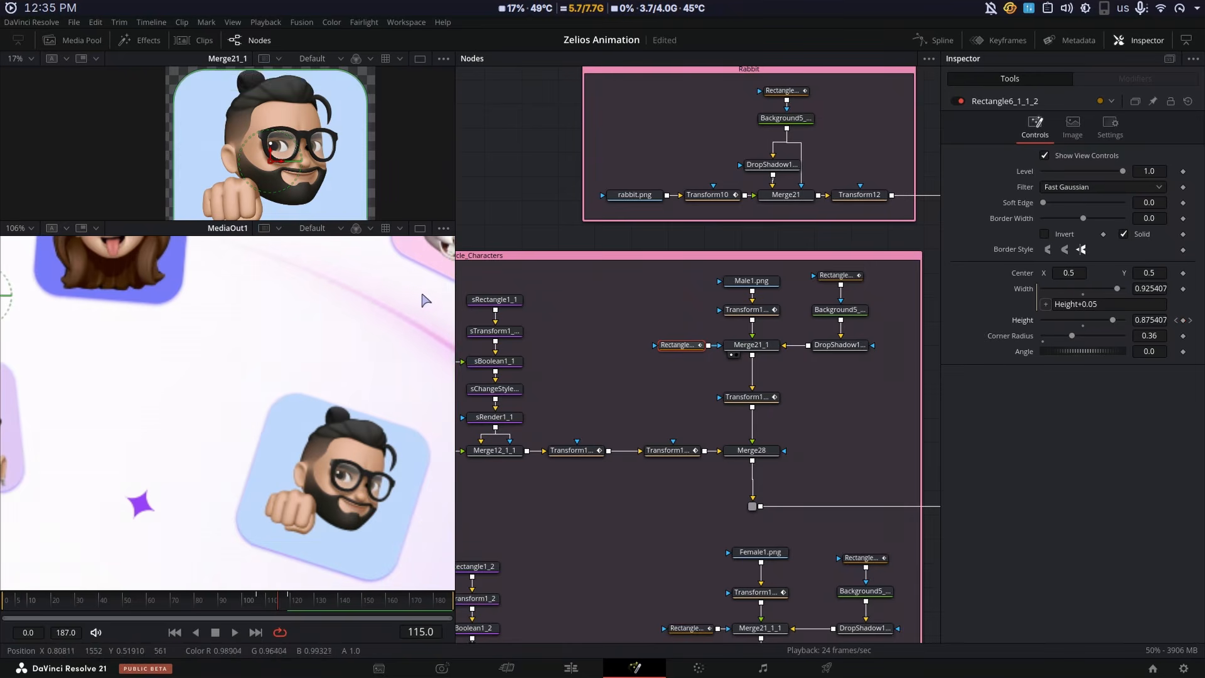
# At frame 112, raise the Y center of Male1's Transform10_1 to about 0.767
pyautogui.click(275, 603)
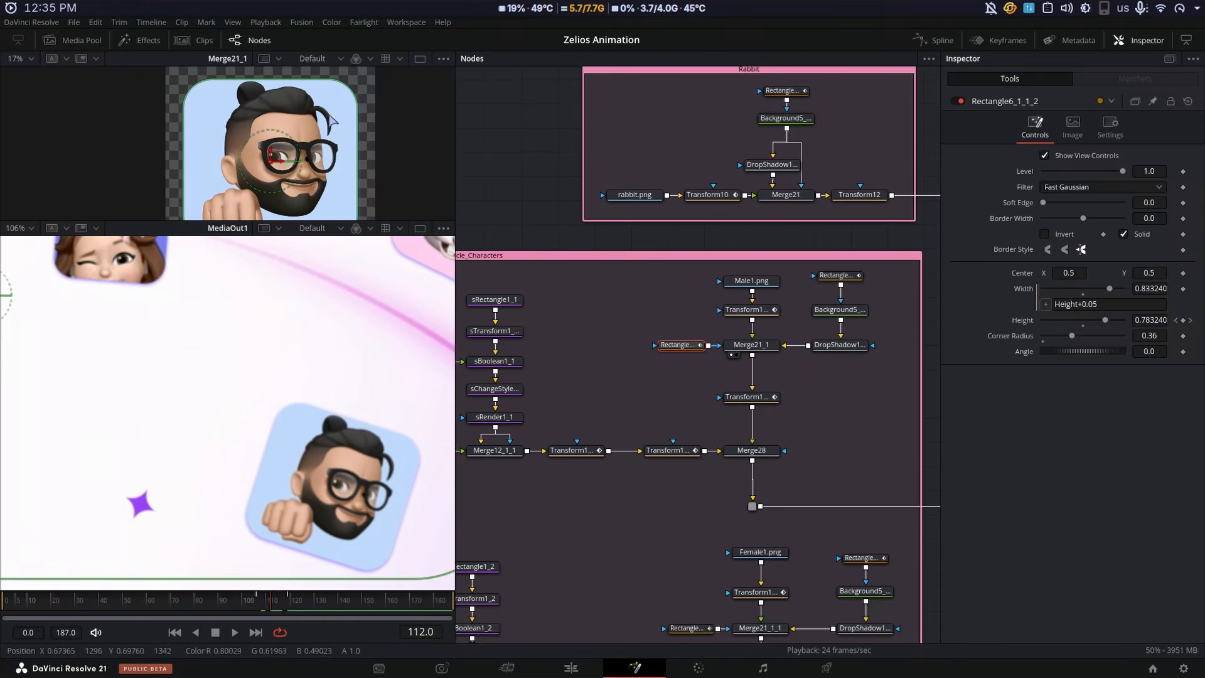
pyautogui.click(747, 310)
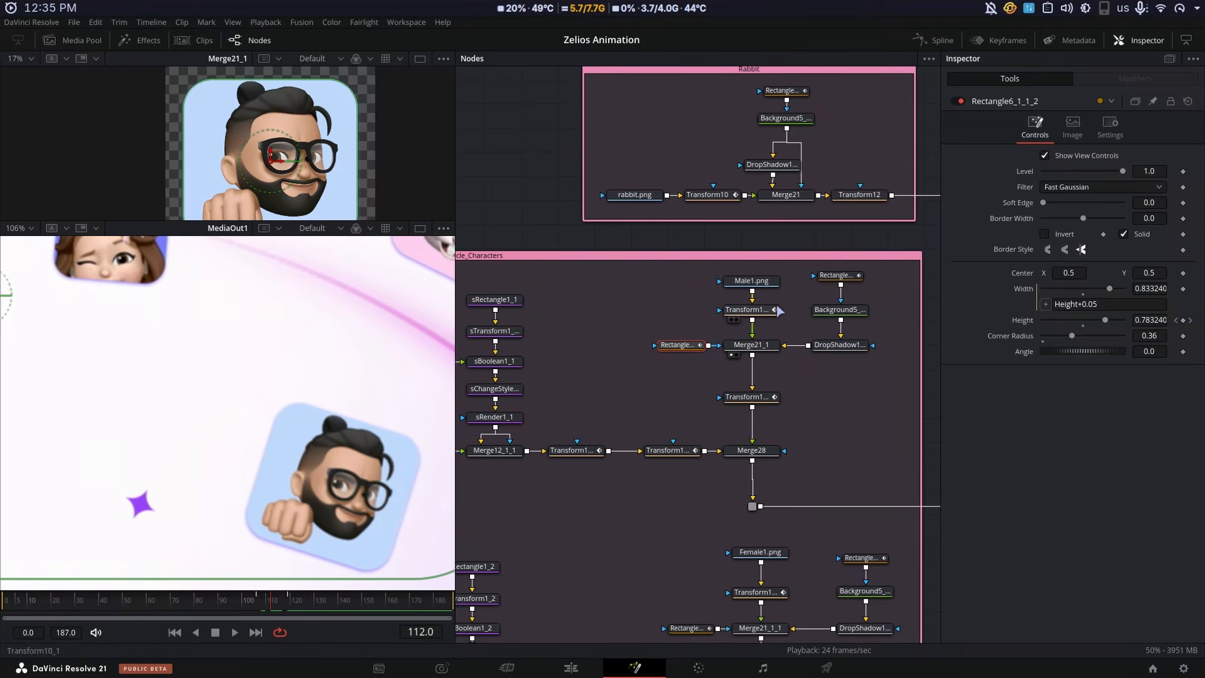
pyautogui.moveTo(1146, 169); pyautogui.dragTo(1161, 169)
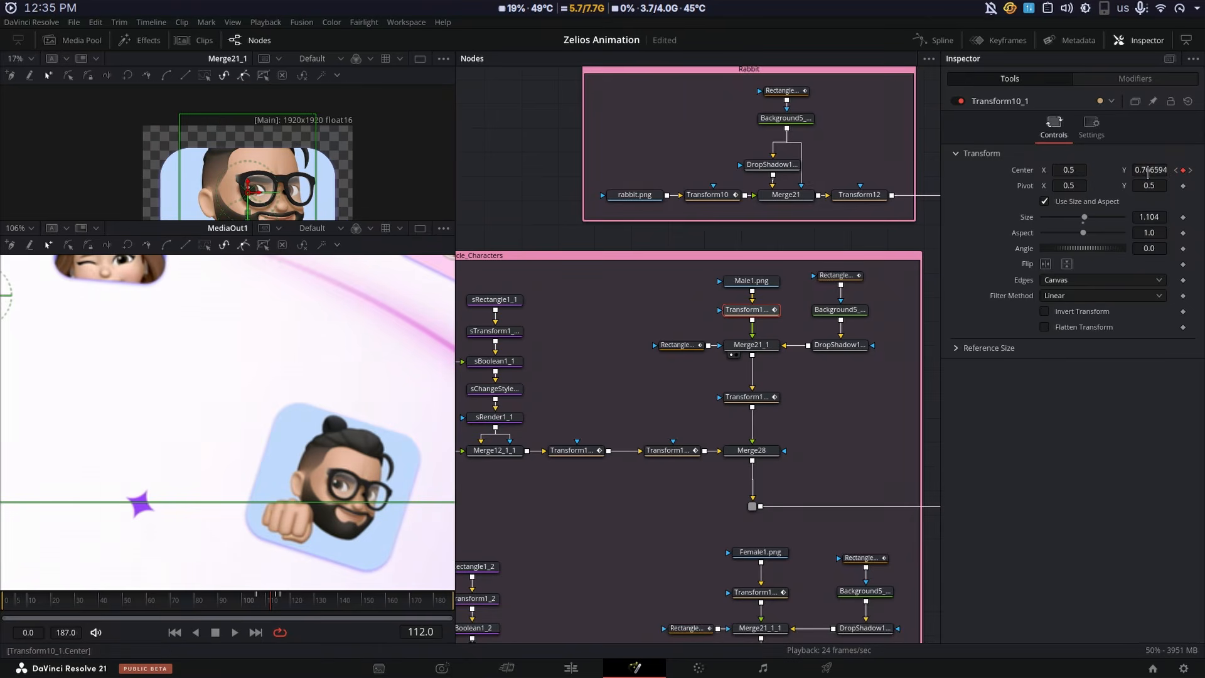
pyautogui.press('Up')
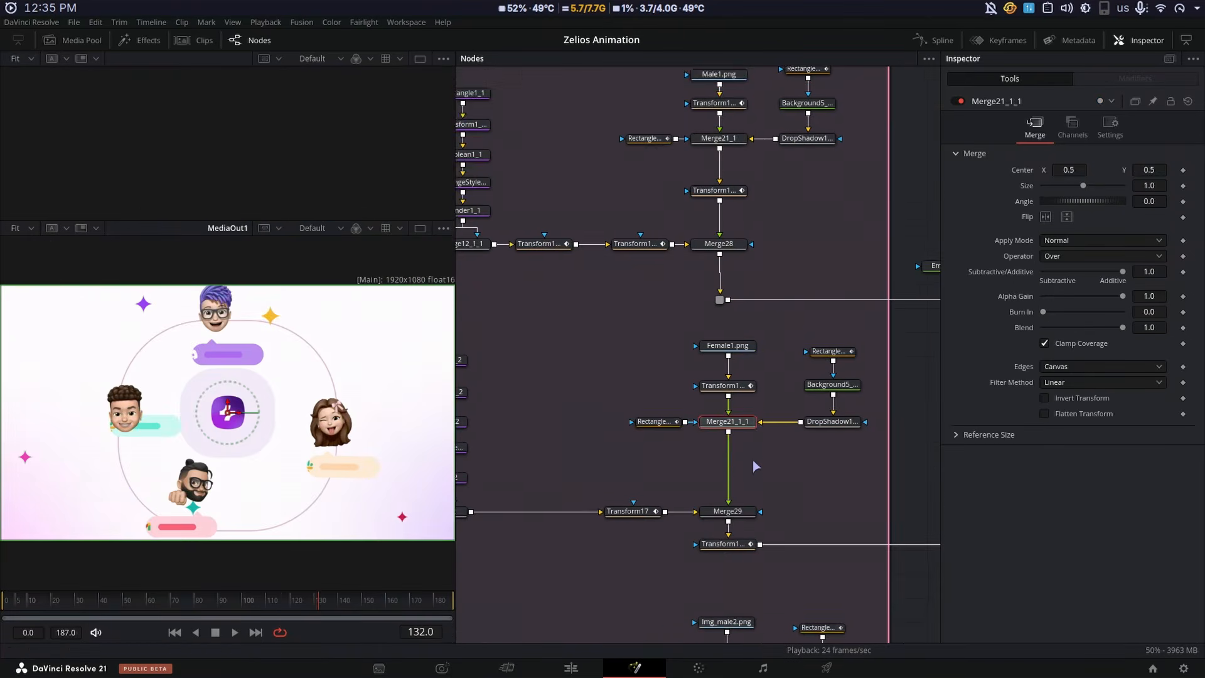
# Look through the character branches in The_Circle_Characters group, and view the Merge12_1_1 message card
pyautogui.scroll(-5, 741, 439)
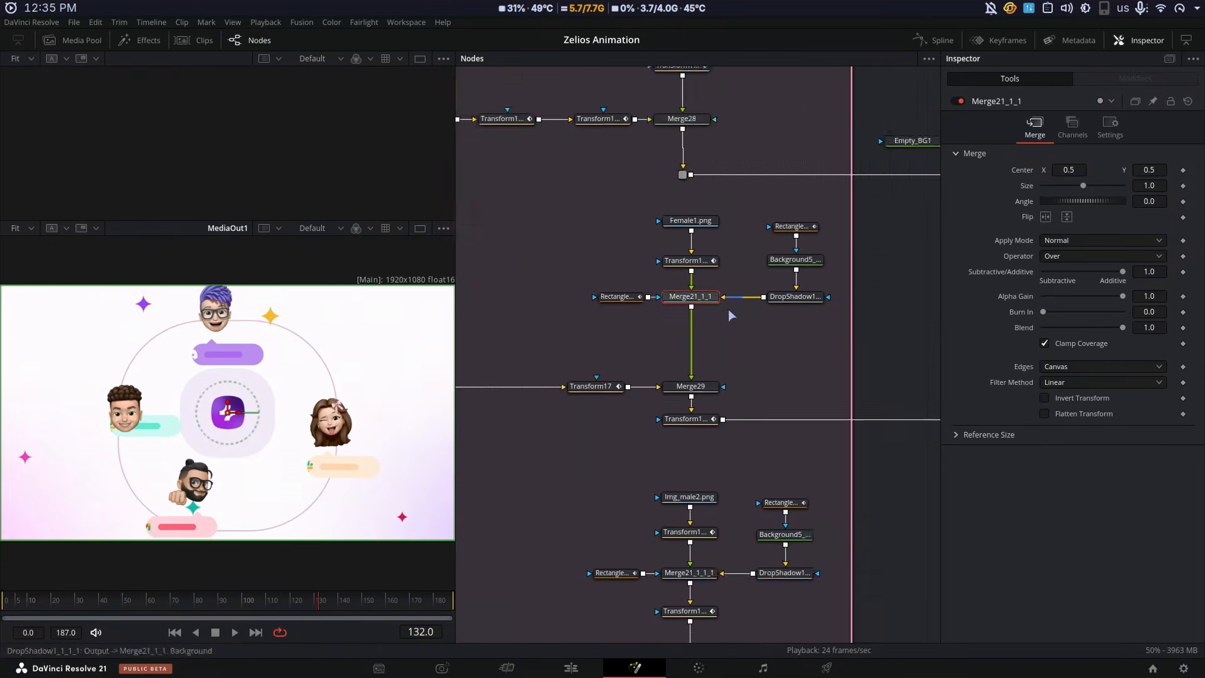
pyautogui.scroll(-3, 727, 411)
pyautogui.click(604, 422)
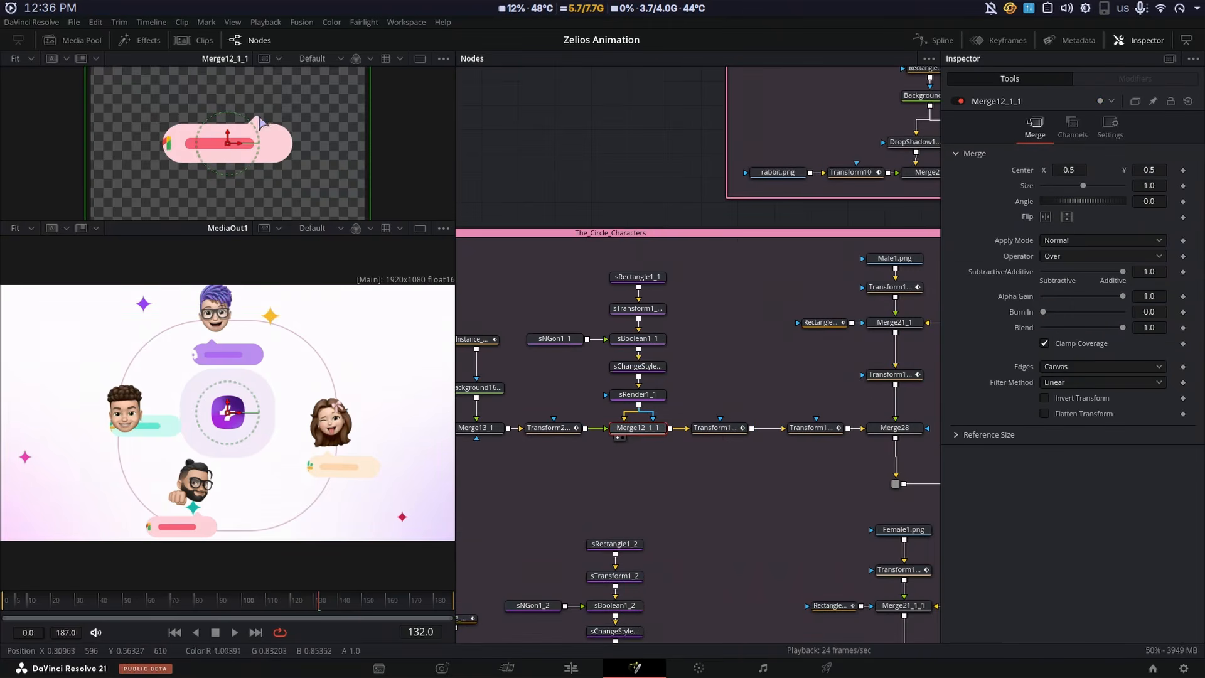
# Compare the center of the message card's Transform13_1 with Male1's Transform12_1 at frame 132
pyautogui.moveTo(826, 461); pyautogui.dragTo(721, 496)
pyautogui.click(590, 522)
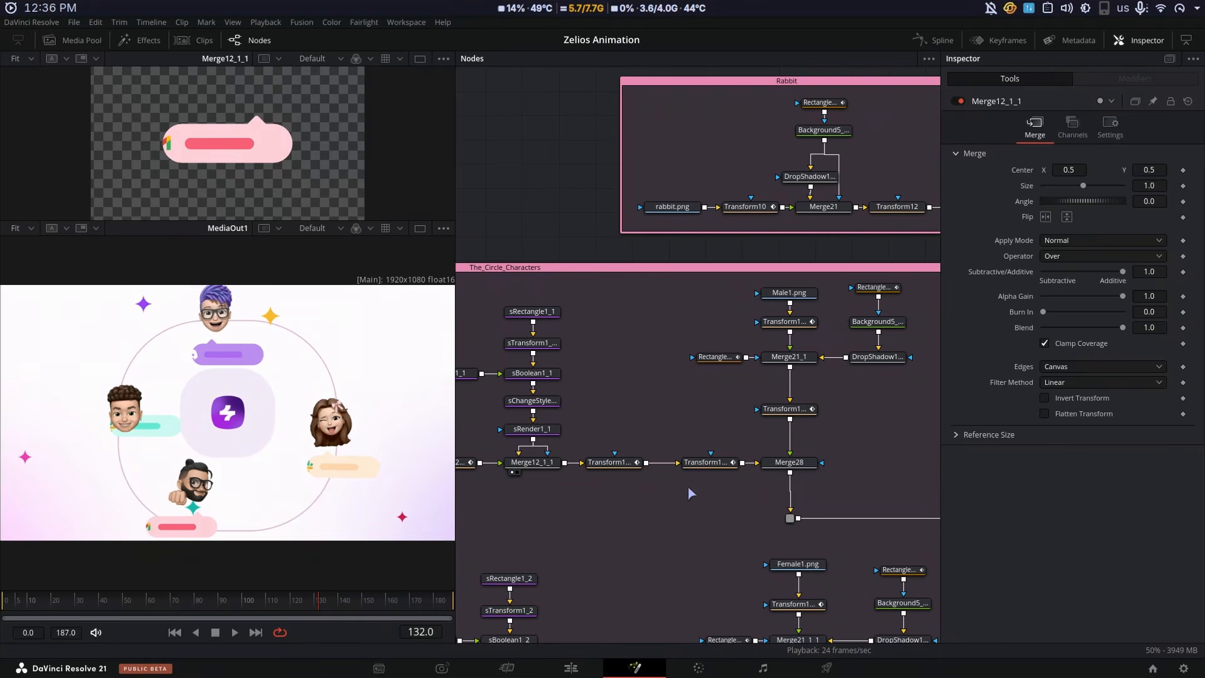
pyautogui.click(715, 465)
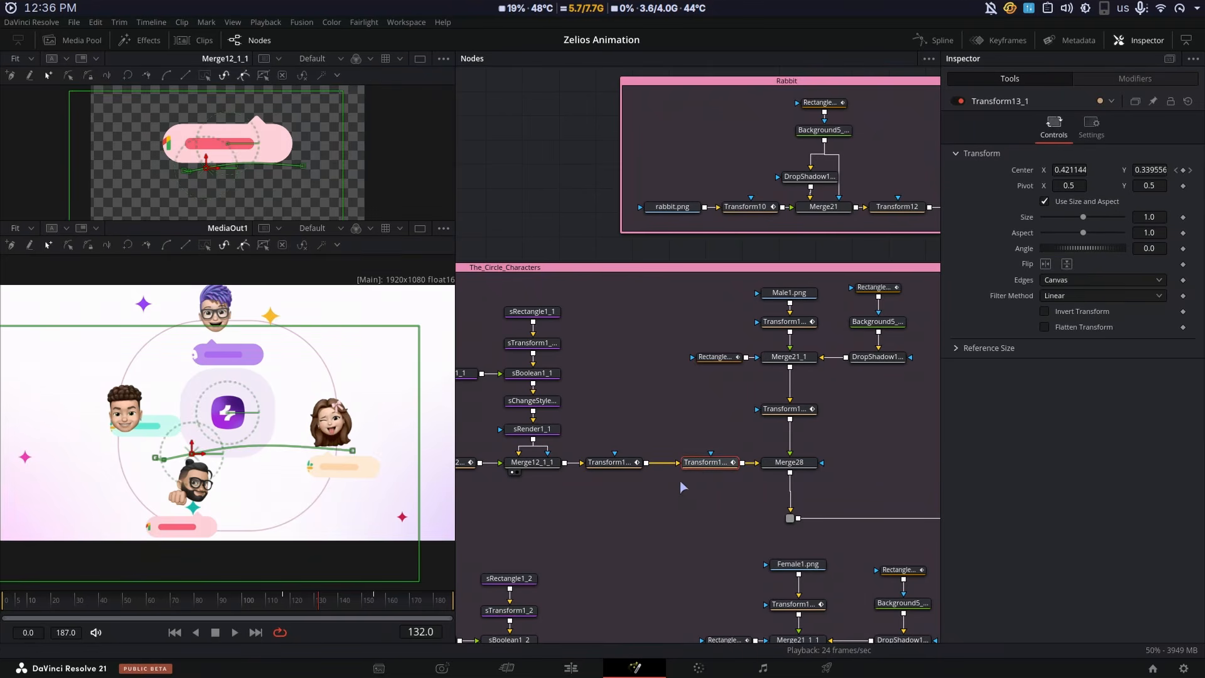
pyautogui.click(792, 410)
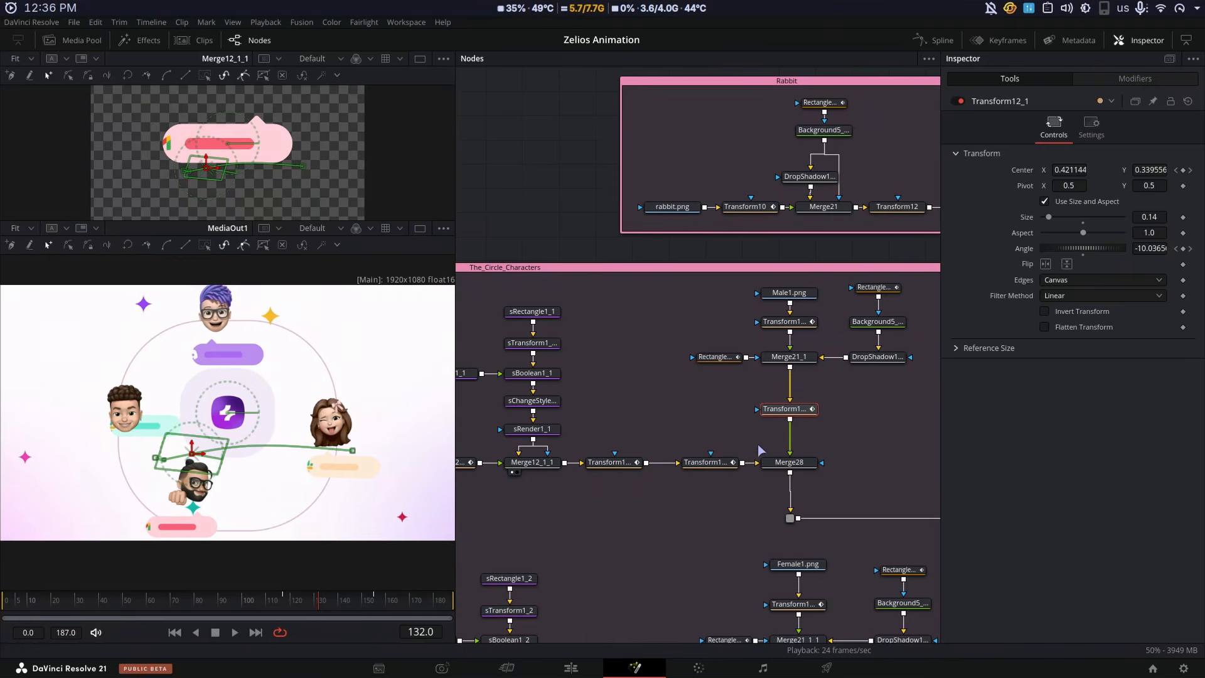
# Examine the movement of the message card's Transform13_1 by playing the animation from frame 105
pyautogui.click(716, 463)
pyautogui.hscroll(3, 619, 486)
pyautogui.moveTo(285, 607); pyautogui.dragTo(252, 603)
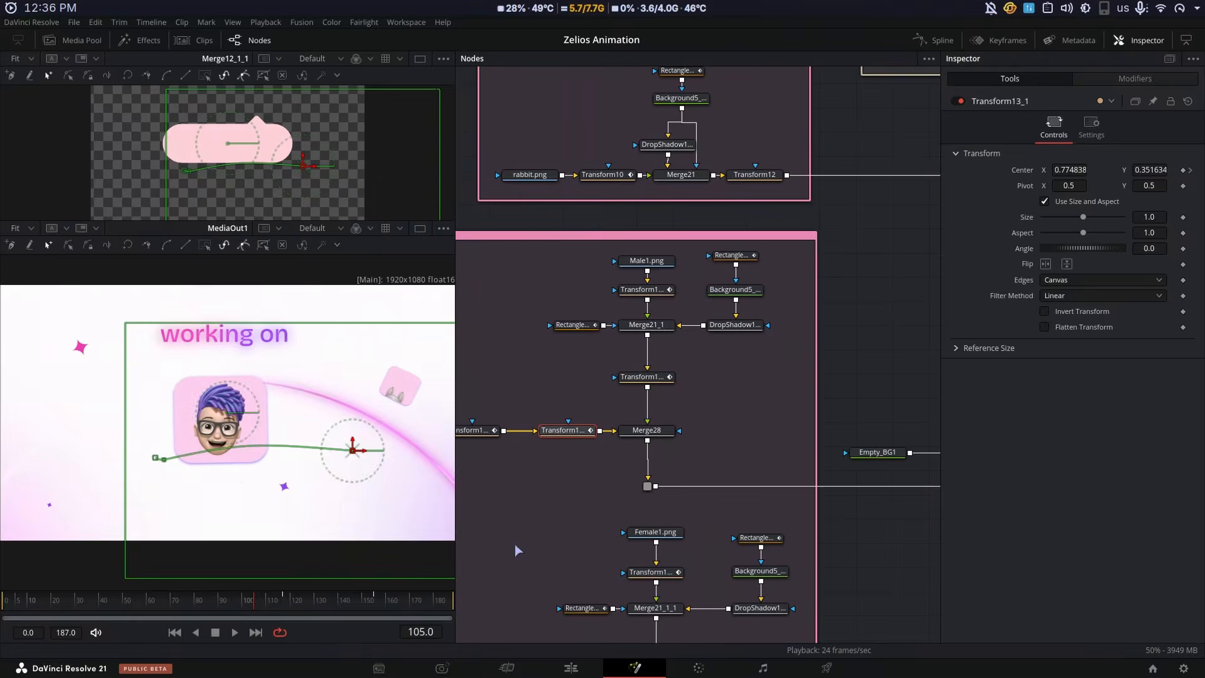
pyautogui.press('space')
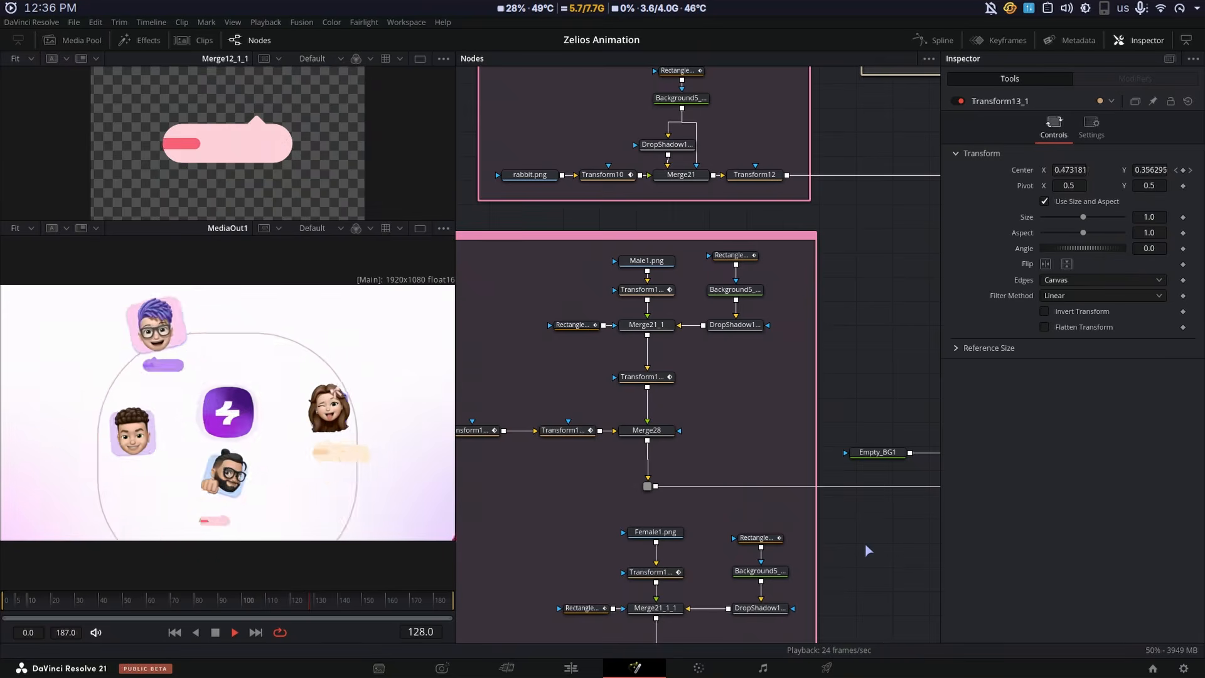
pyautogui.click(261, 606)
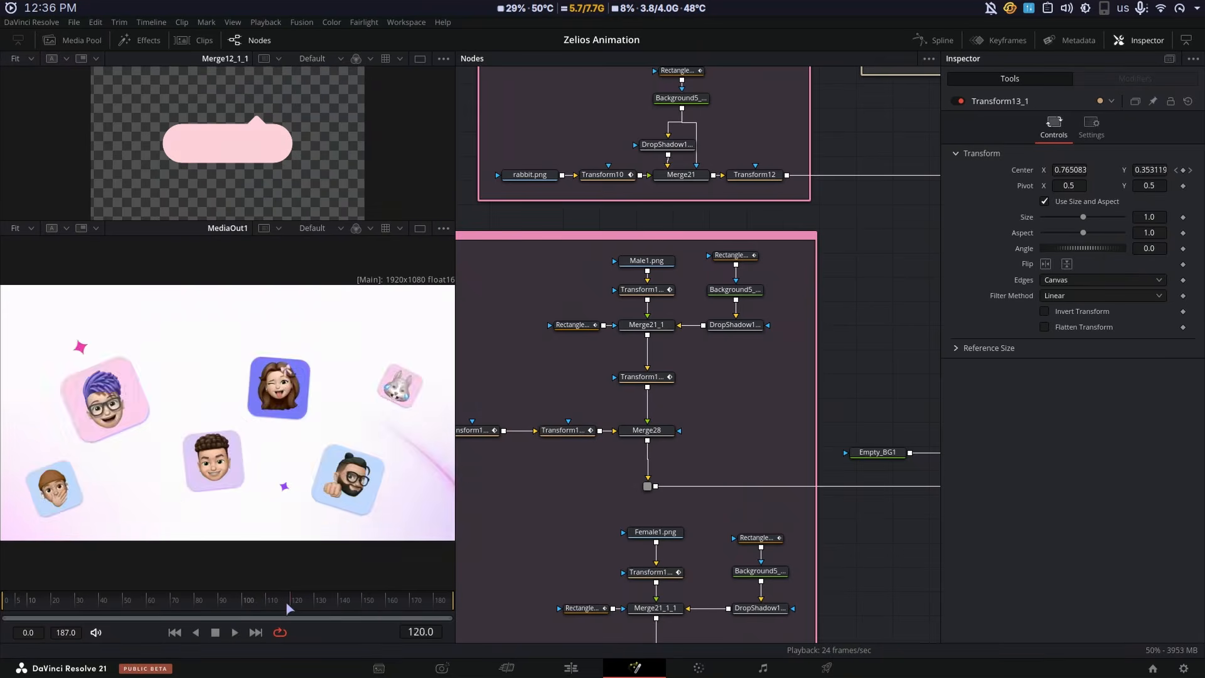
# Go through Female1's branch and review its Transform12_1_1 motion from frame 116 by playing the animation
pyautogui.click(327, 603)
pyautogui.moveTo(327, 603); pyautogui.dragTo(341, 603)
pyautogui.scroll(-5, 623, 521)
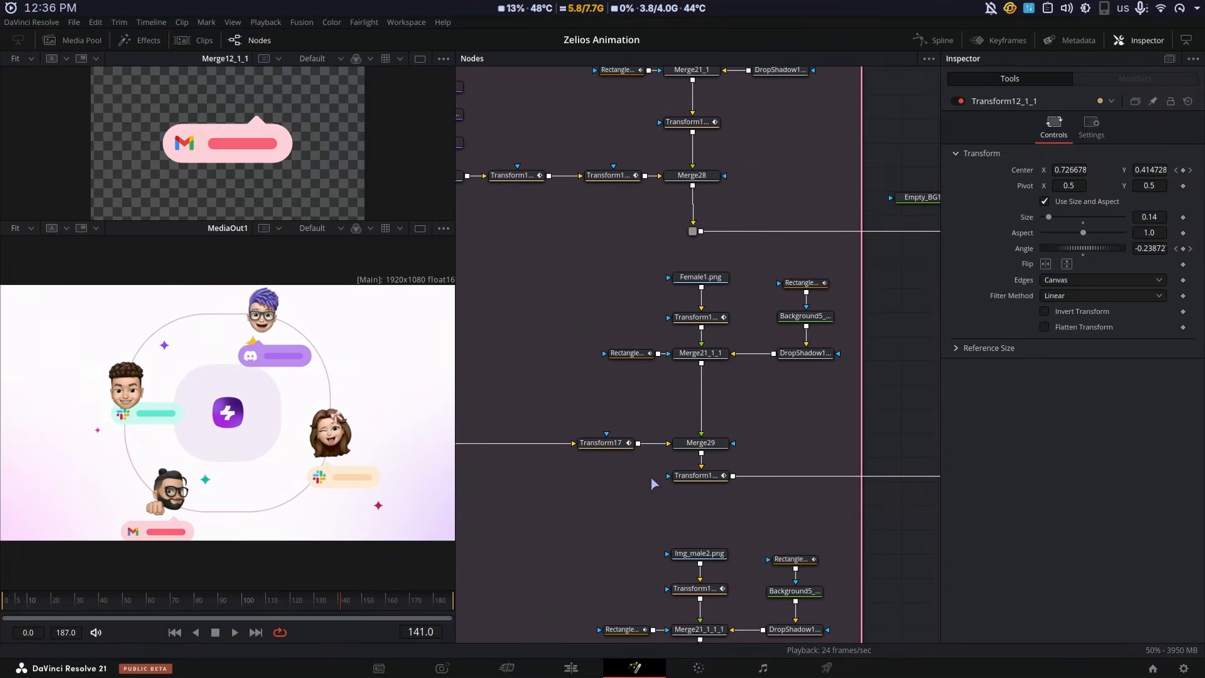
pyautogui.scroll(-3, 650, 477)
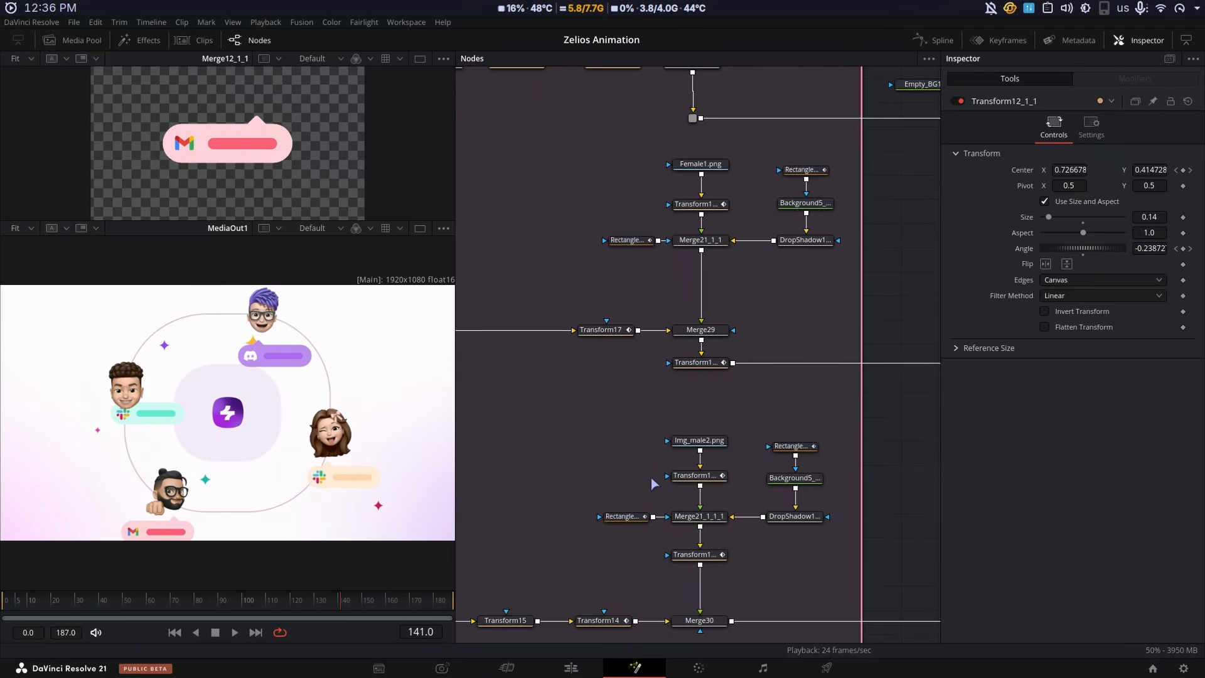
pyautogui.scroll(2, 651, 477)
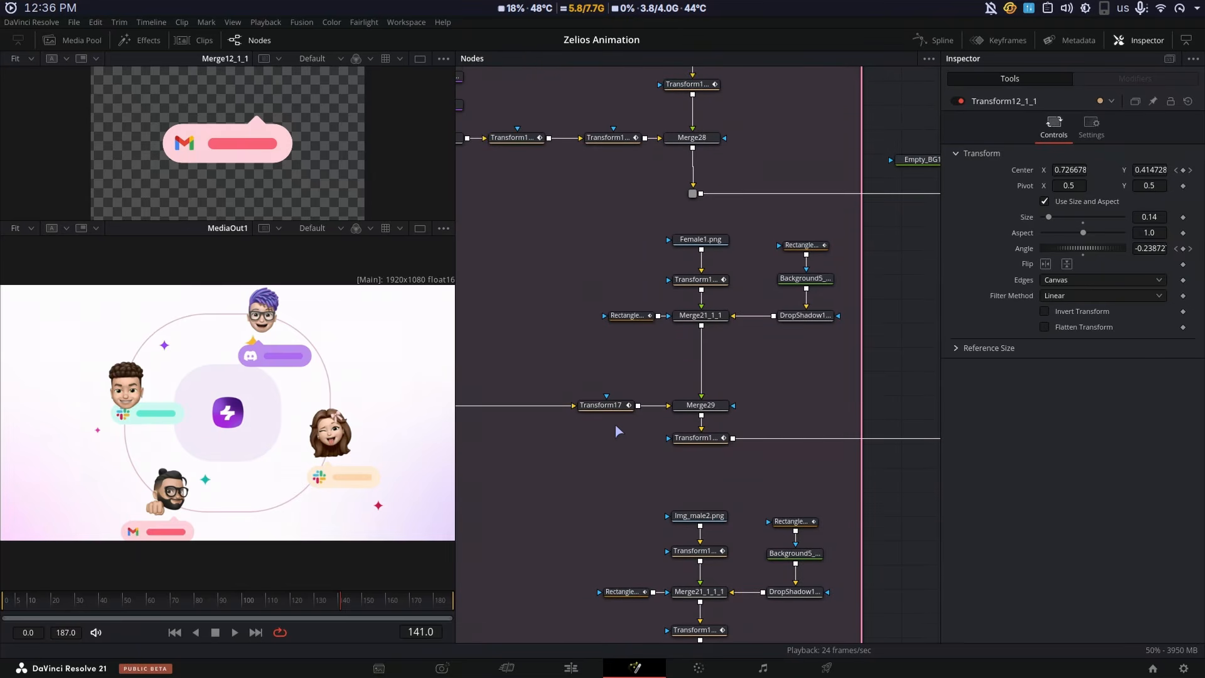
pyautogui.click(716, 438)
pyautogui.moveTo(302, 606); pyautogui.dragTo(289, 607)
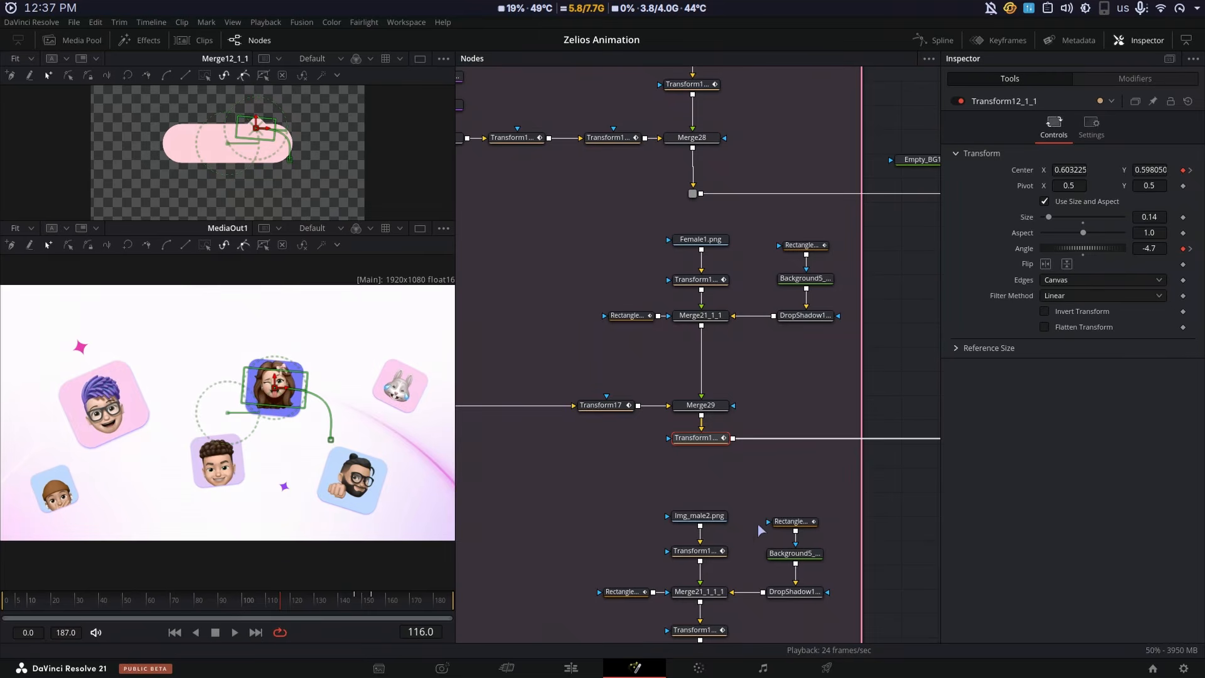
pyautogui.press('space')
# Compare Female1's card Transform17 with Male1's Transform12_1 at frame 137
pyautogui.click(621, 405)
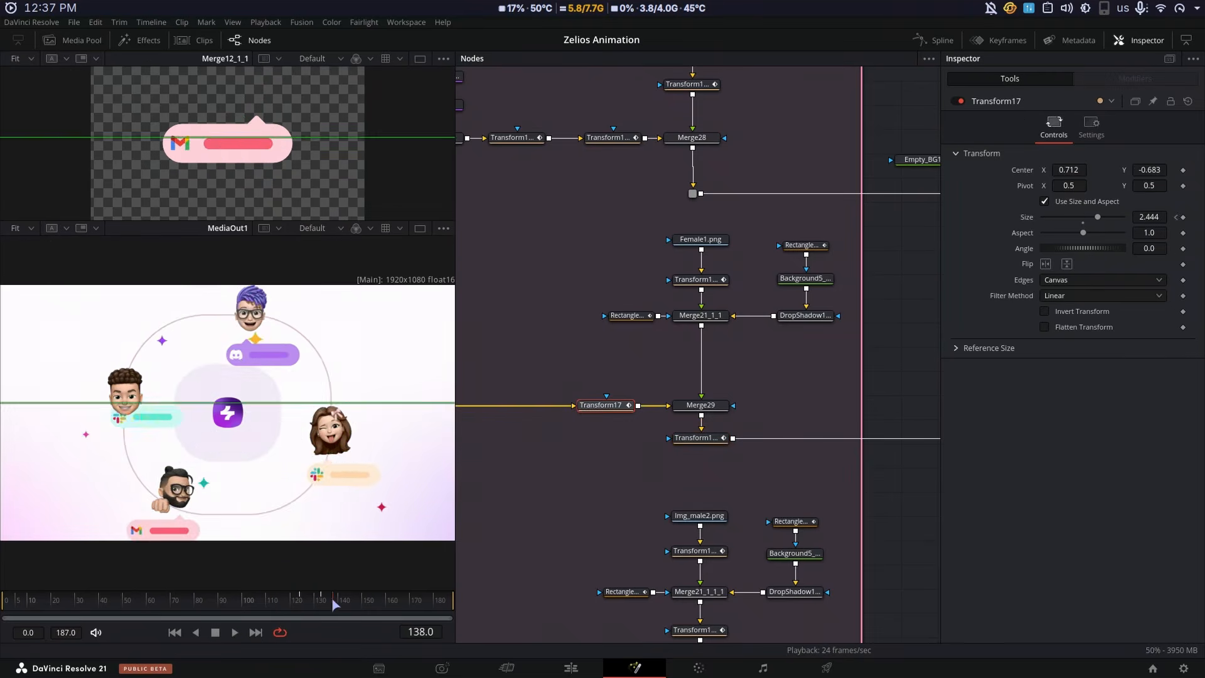
pyautogui.moveTo(301, 604); pyautogui.dragTo(331, 604)
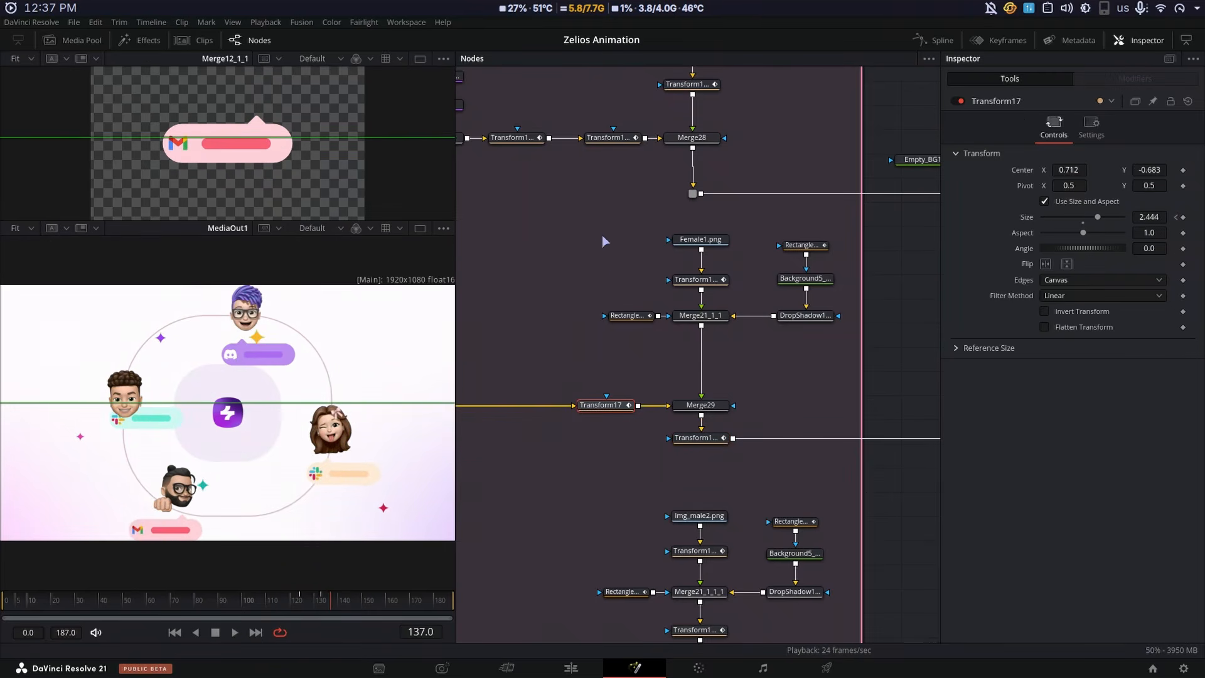
pyautogui.scroll(5, 646, 251)
pyautogui.click(696, 260)
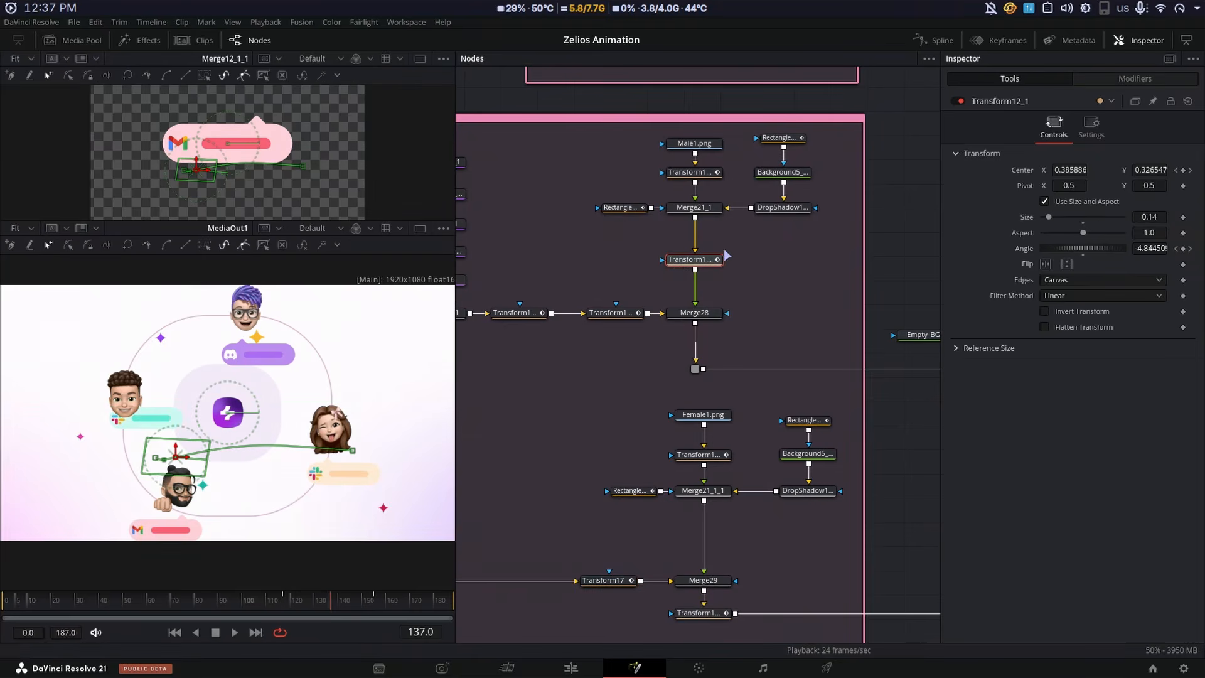
# Play back the circle characters animation and return the playhead to frame 138
pyautogui.scroll(-8, 706, 584)
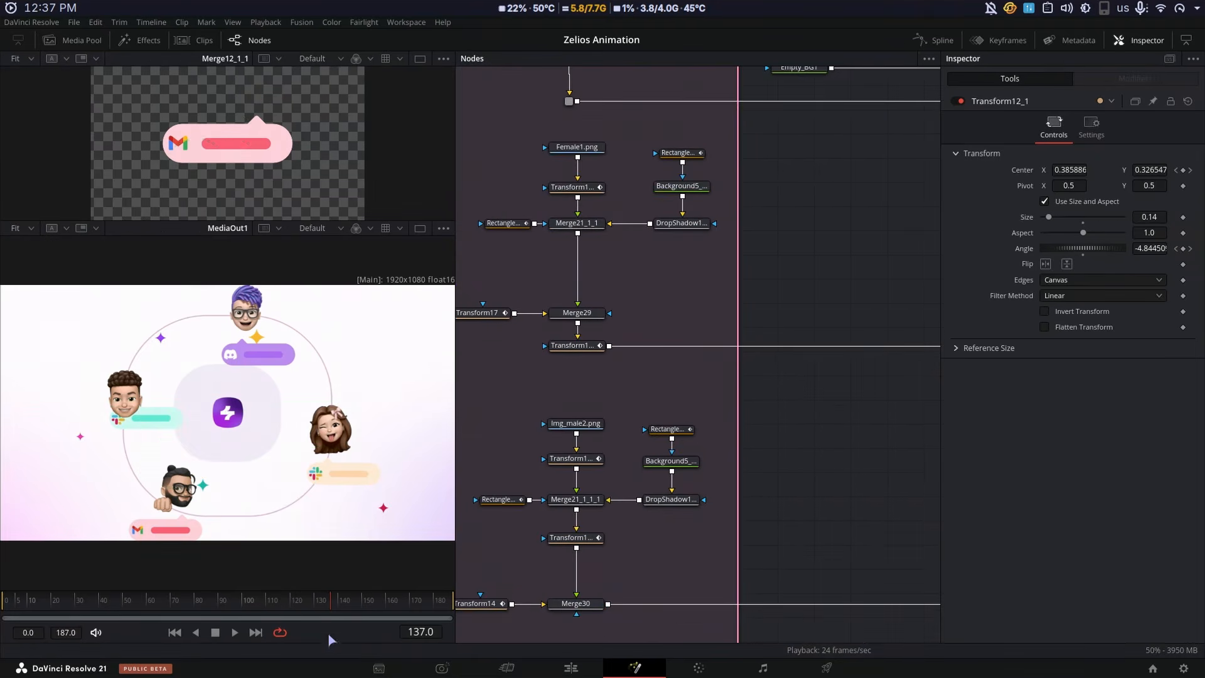
pyautogui.click(215, 603)
pyautogui.press('space')
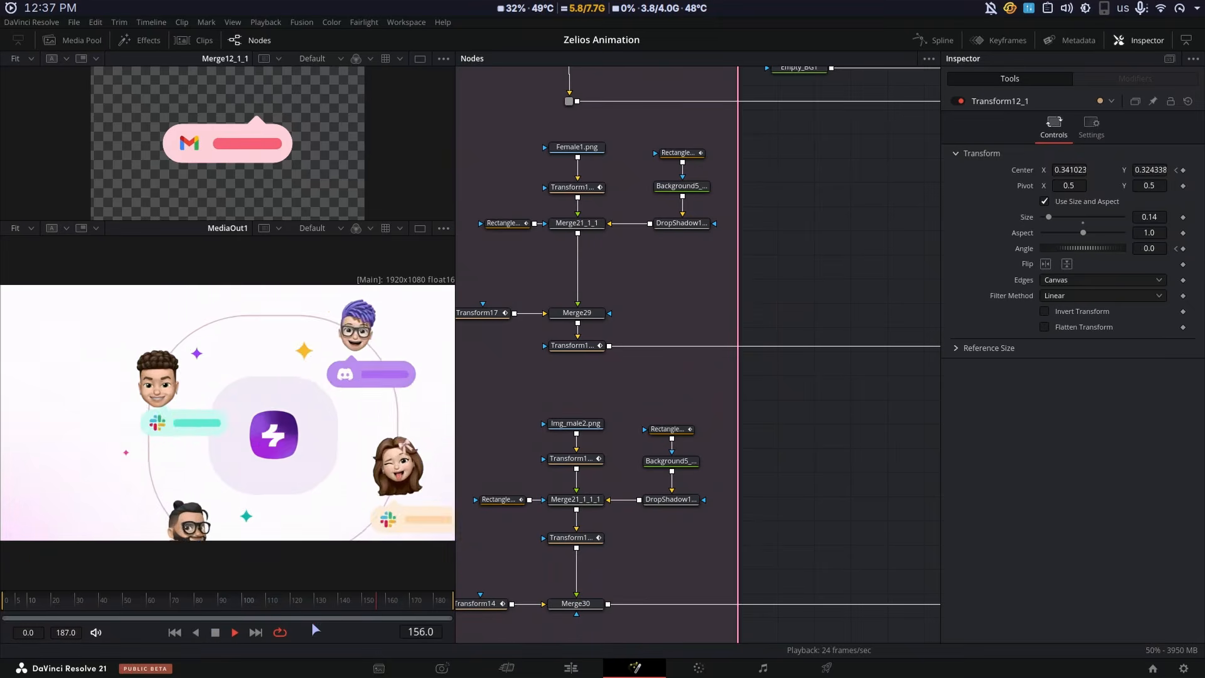
pyautogui.moveTo(288, 602); pyautogui.dragTo(254, 604)
pyautogui.click(332, 602)
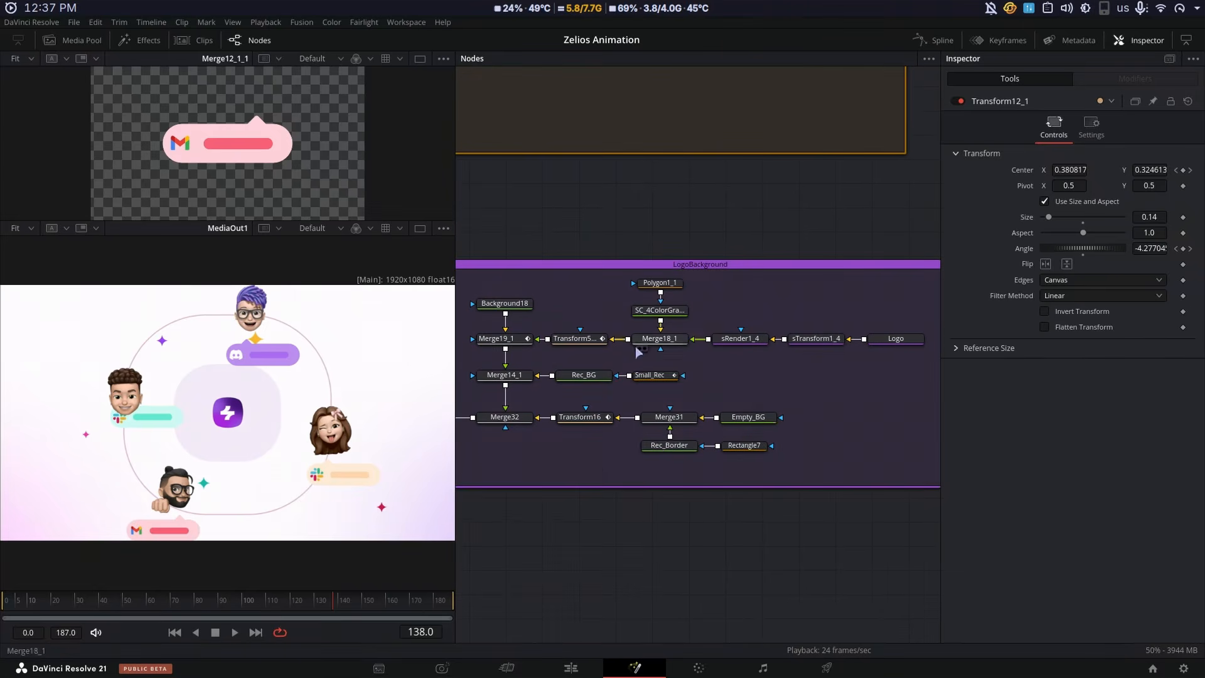
# View the Logo shape, sRender1_4 and Merge18_1 in the LogoBackground group, and inspect the SC_4ColorGradient2 settings
pyautogui.click(896, 338)
pyautogui.press('1')
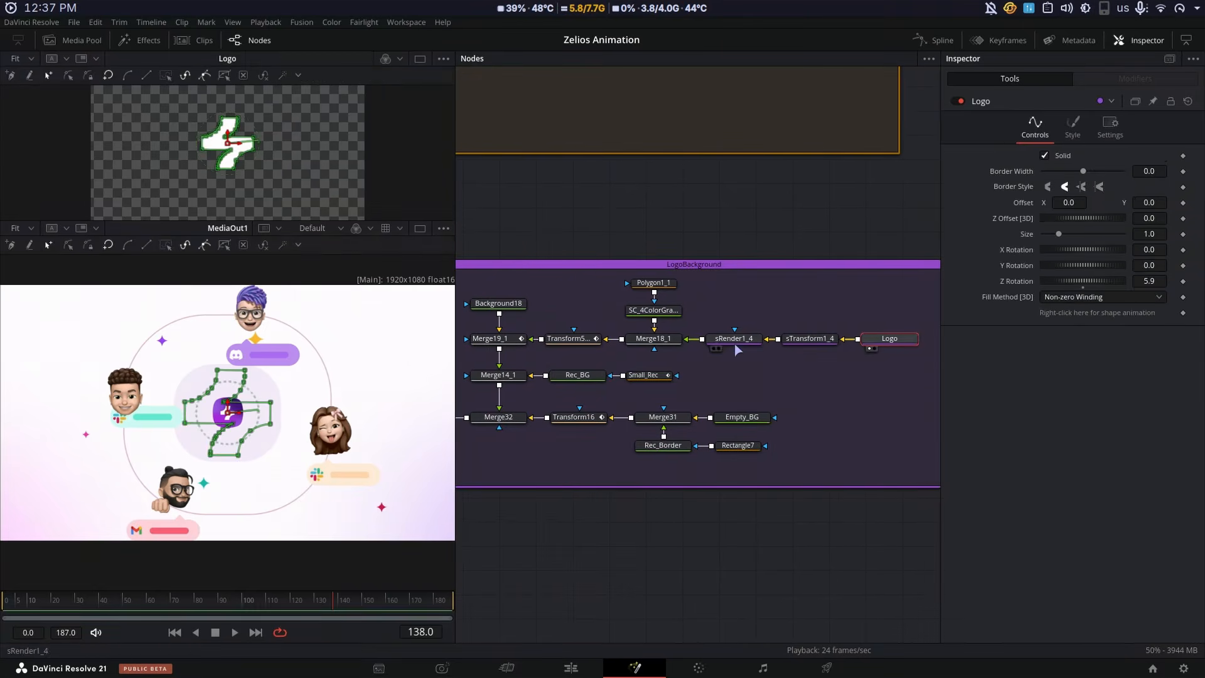
pyautogui.click(735, 342)
pyautogui.press('1')
pyautogui.click(661, 342)
pyautogui.press('1')
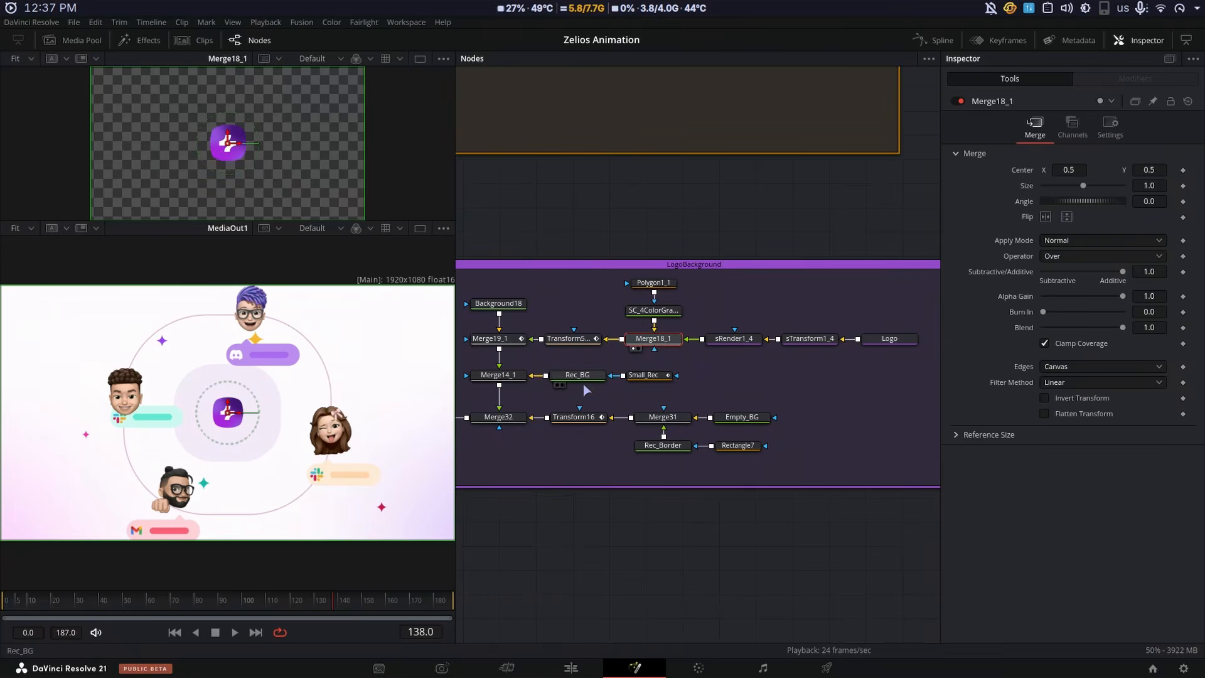
pyautogui.click(643, 311)
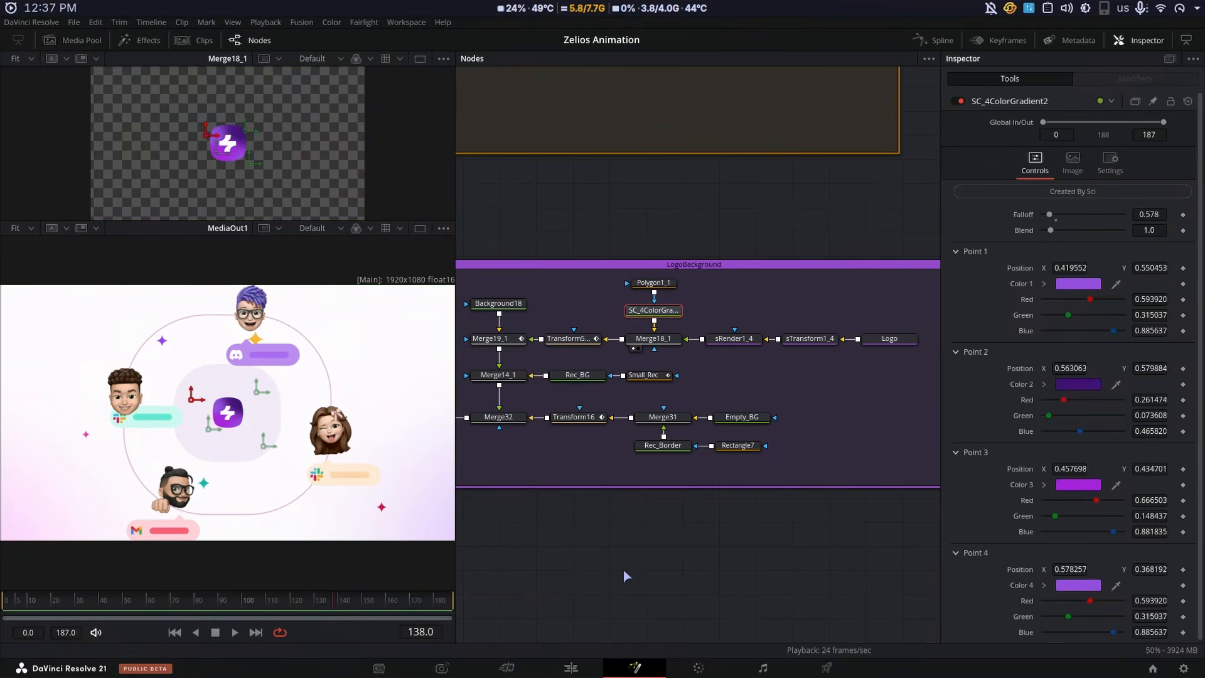
pyautogui.moveTo(681, 609); pyautogui.dragTo(754, 635)
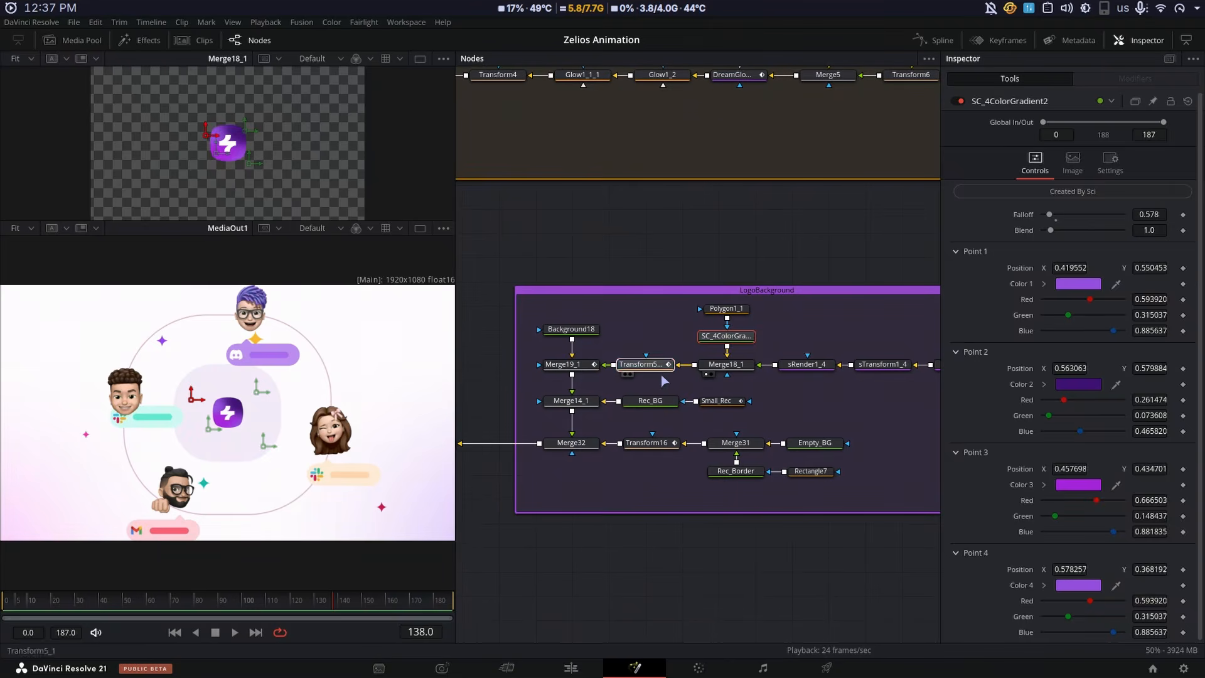
# View the logo's Transform5_1 and play its size animation
pyautogui.click(647, 365)
pyautogui.press('1')
pyautogui.press('space')
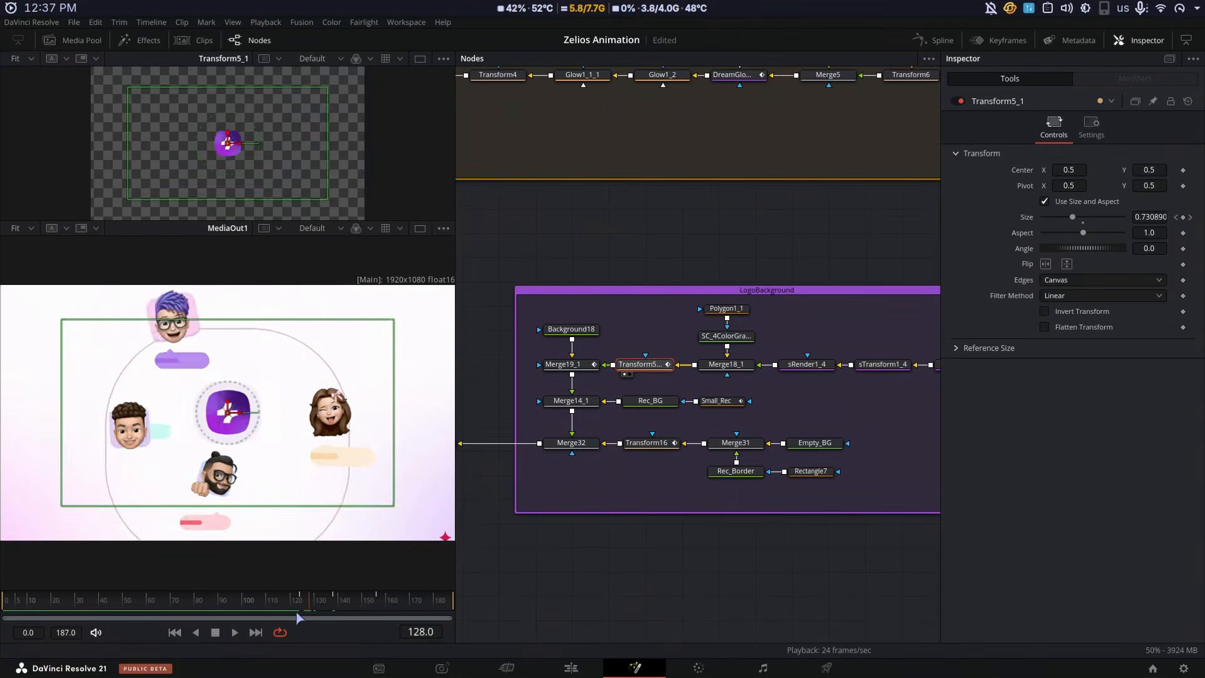
pyautogui.press('space')
# View Merge19_1 at frame 157 and inspect the Background18 feeding it
pyautogui.click(563, 364)
pyautogui.press('1')
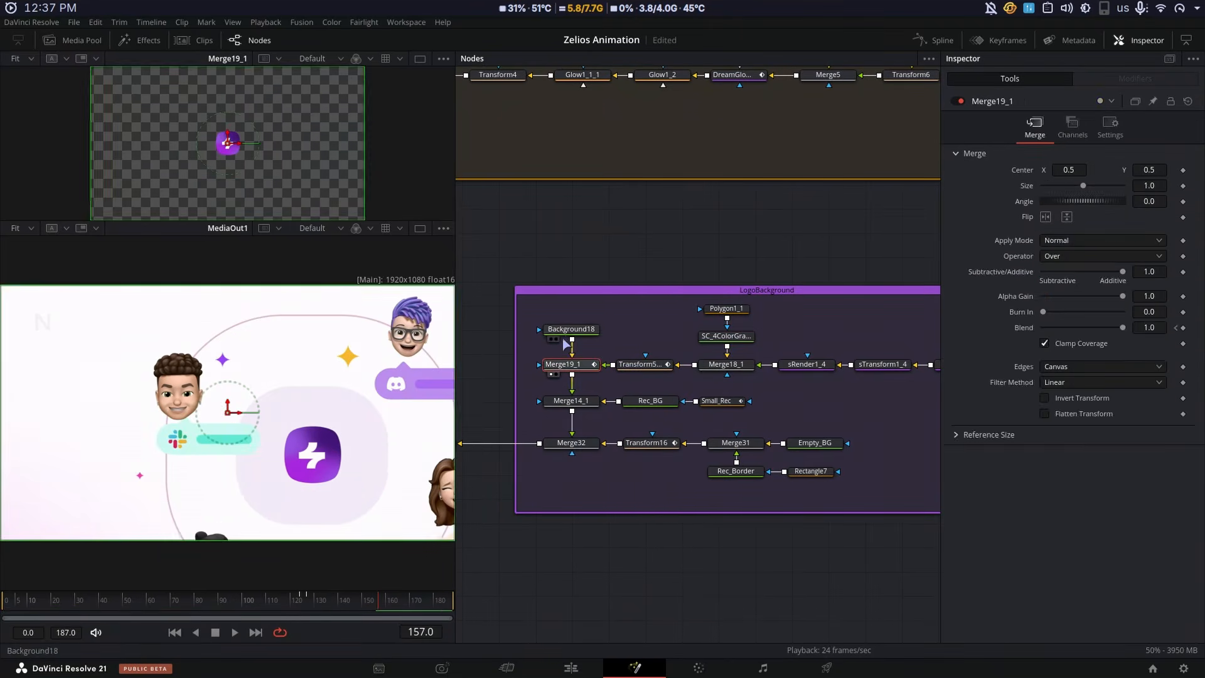
pyautogui.click(577, 328)
pyautogui.click(568, 365)
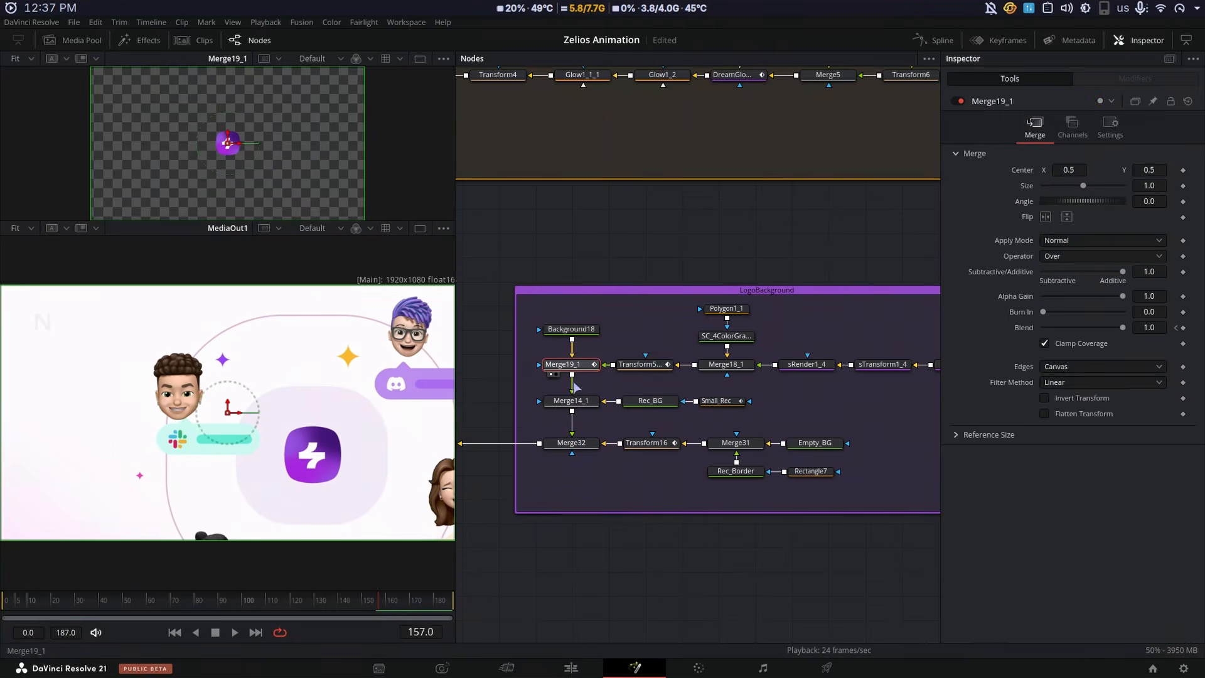
# View Merge14_1 with the Rec_BG behind the logo, playing and scrubbing through its animation
pyautogui.click(285, 605)
pyautogui.press('space')
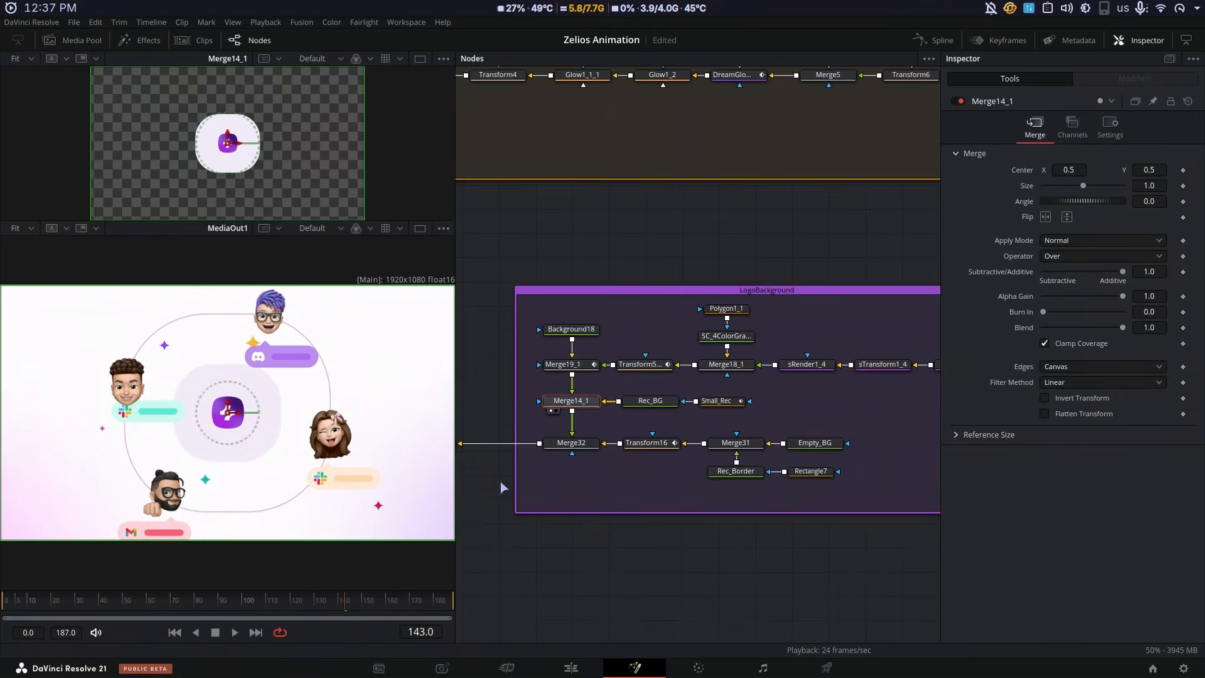
pyautogui.click(303, 605)
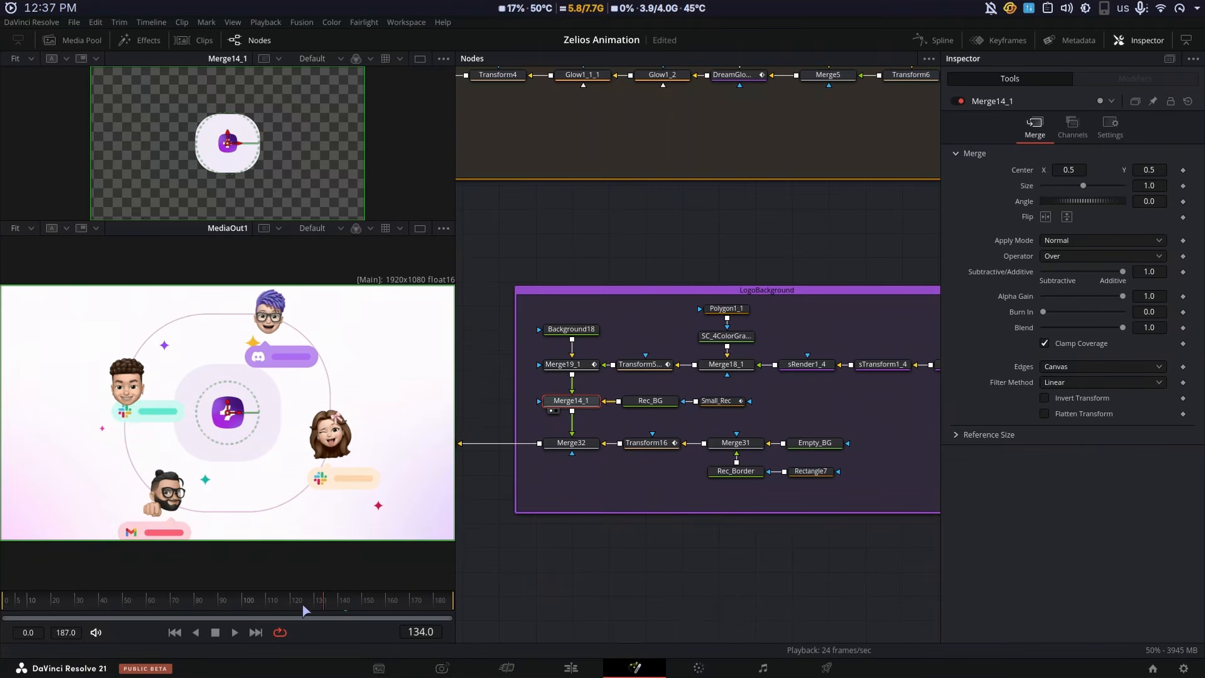
pyautogui.press('space')
pyautogui.press('space')
pyautogui.moveTo(322, 603); pyautogui.dragTo(383, 595)
# View Merge32 with the rounded border around the logo, and replay its animation
pyautogui.click(585, 444)
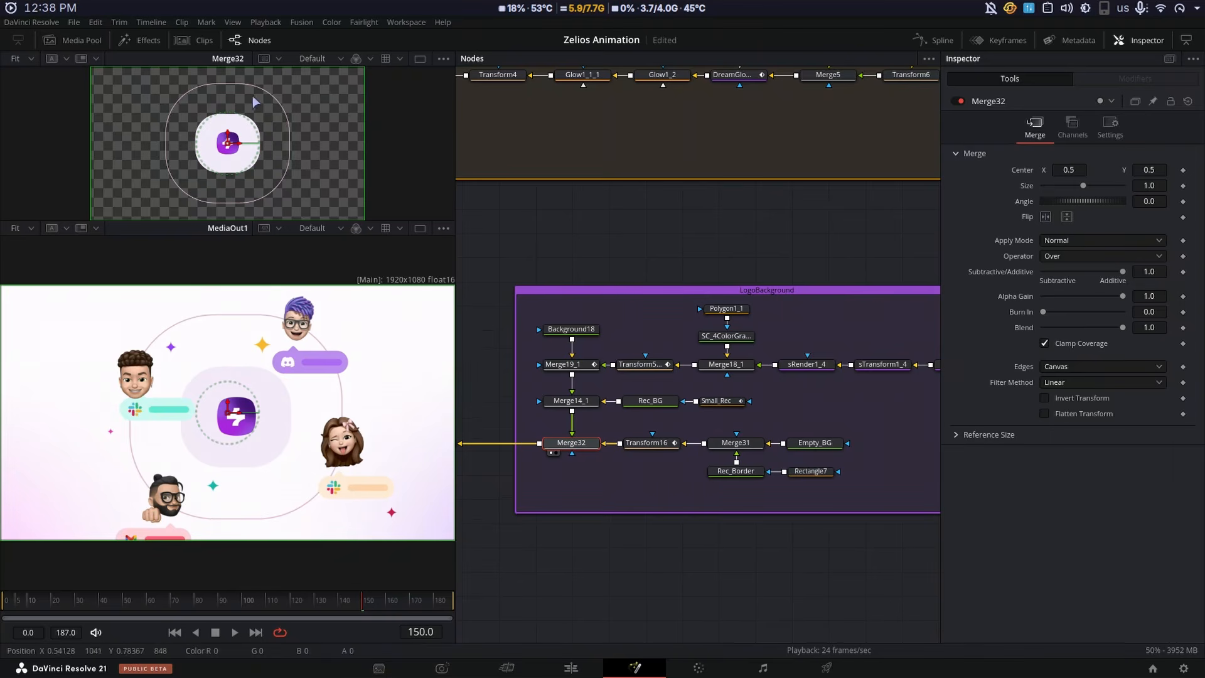
pyautogui.click(322, 609)
pyautogui.press('space')
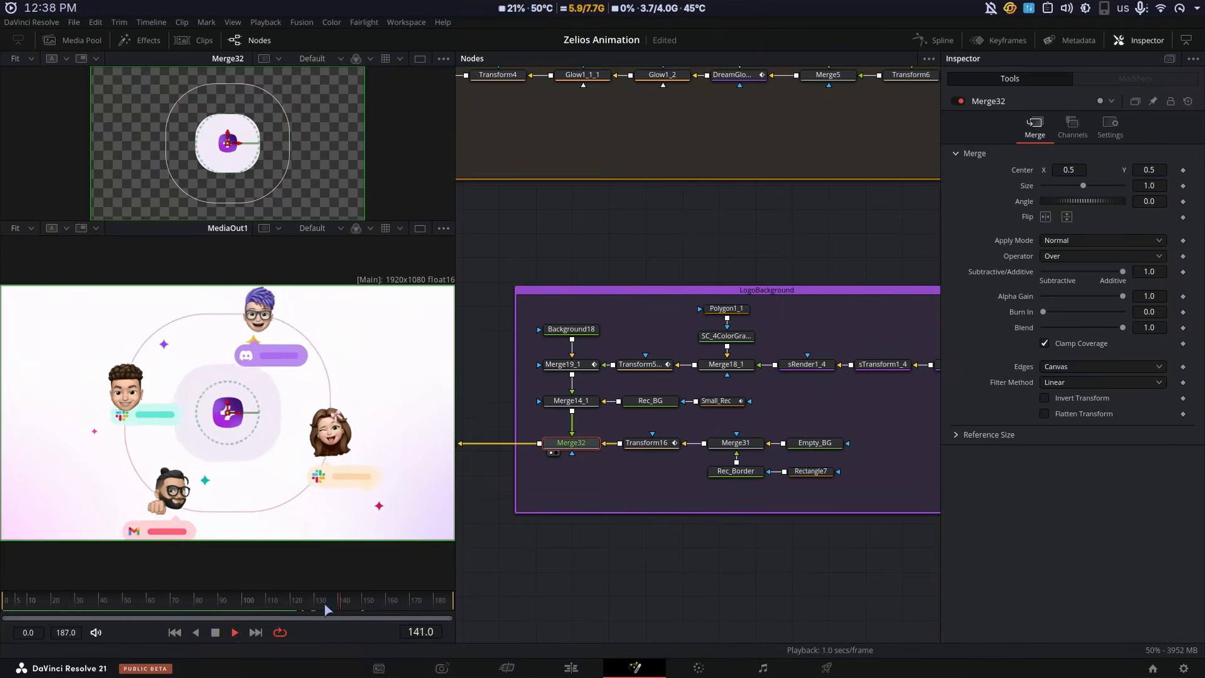
pyautogui.press('space')
pyautogui.click(313, 608)
pyautogui.press('space')
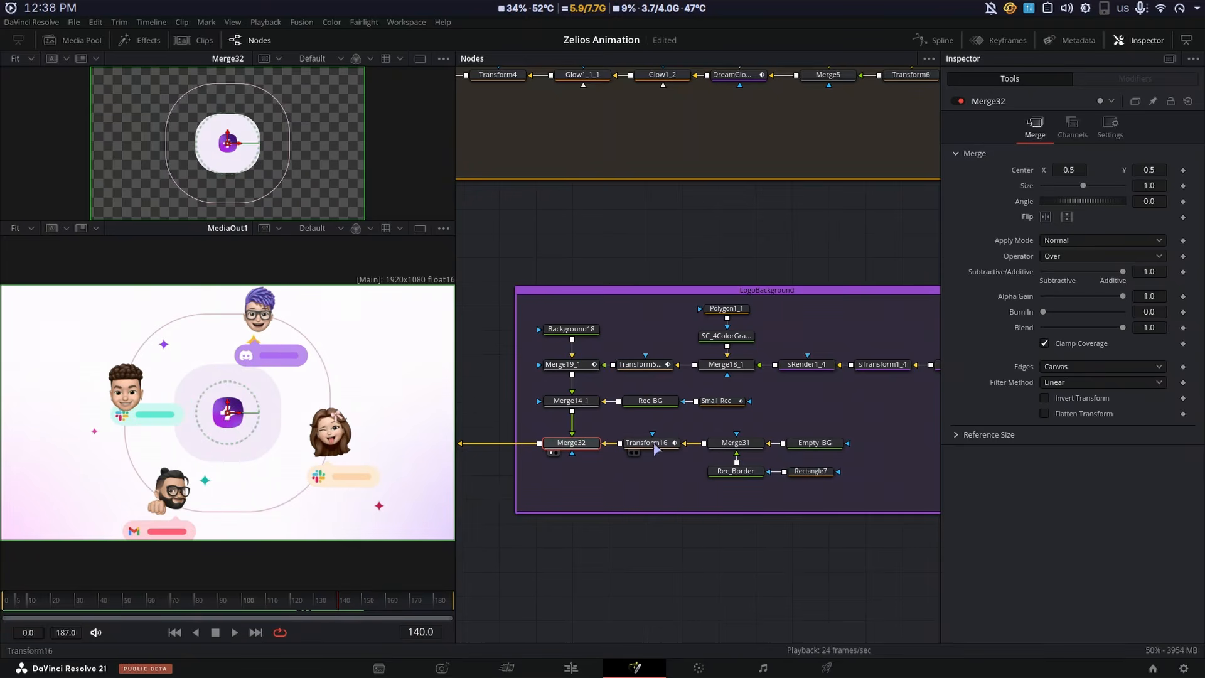
# Examine the center and size animation of the border's Transform16 from frame 123, replaying the transition
pyautogui.click(655, 443)
pyautogui.moveTo(333, 610); pyautogui.dragTo(300, 612)
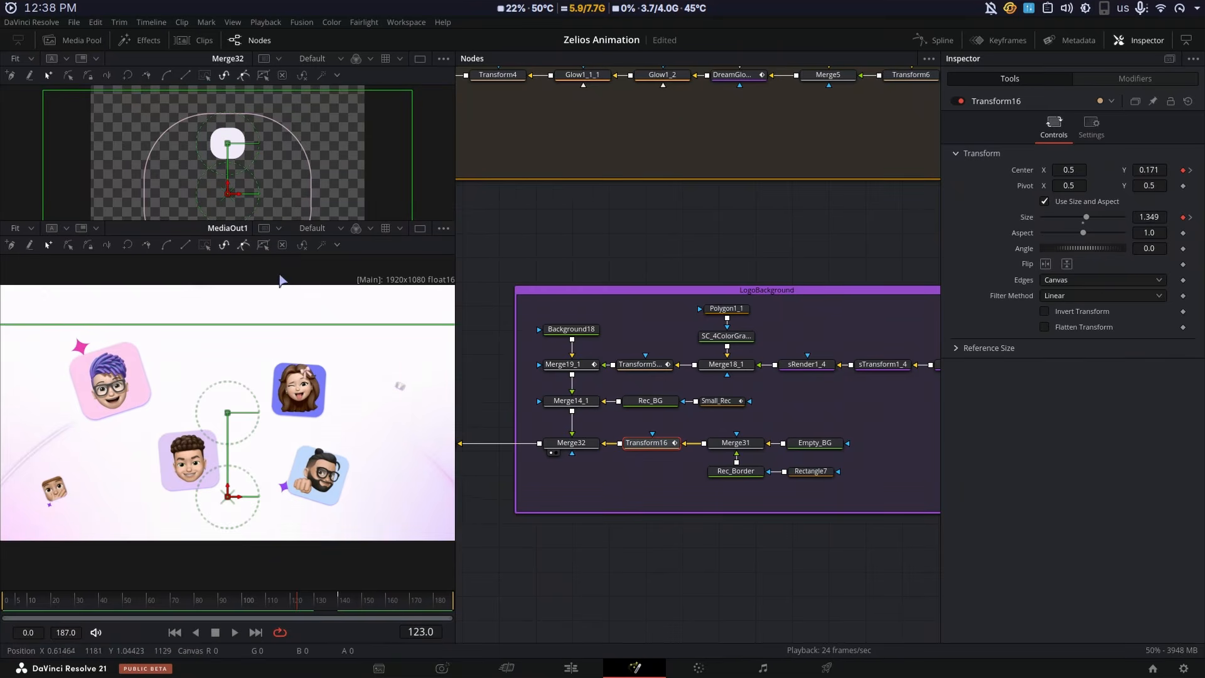
pyautogui.click(211, 512)
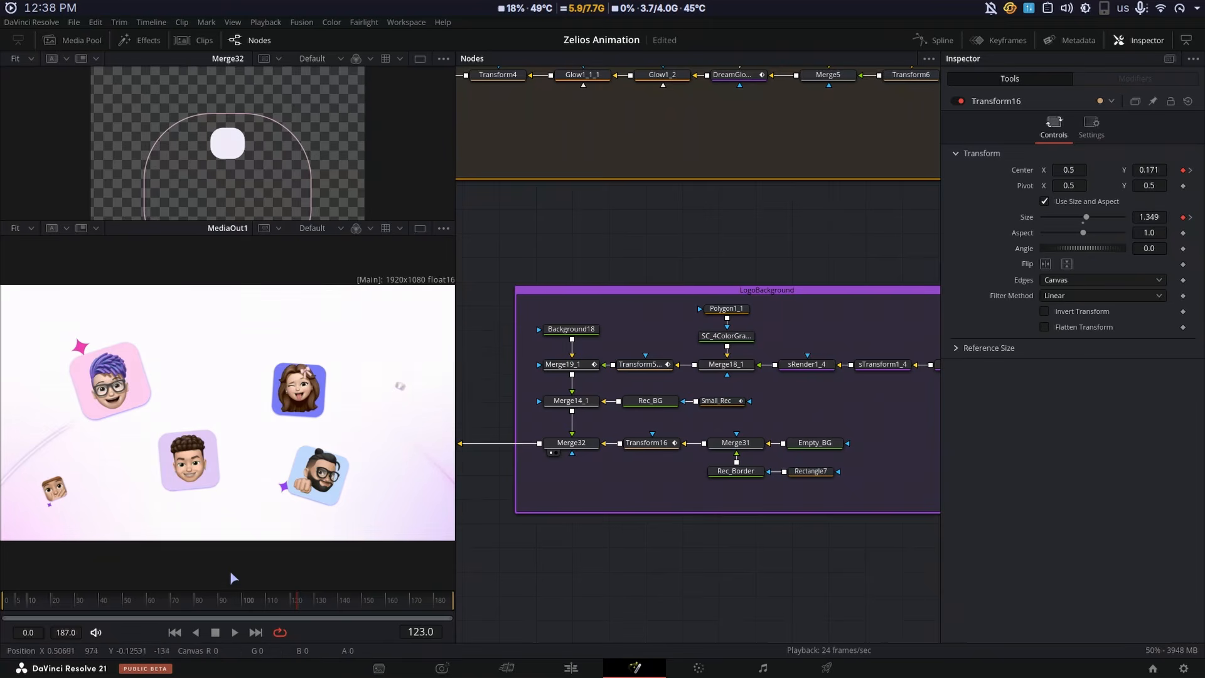
pyautogui.press('space')
pyautogui.click(280, 595)
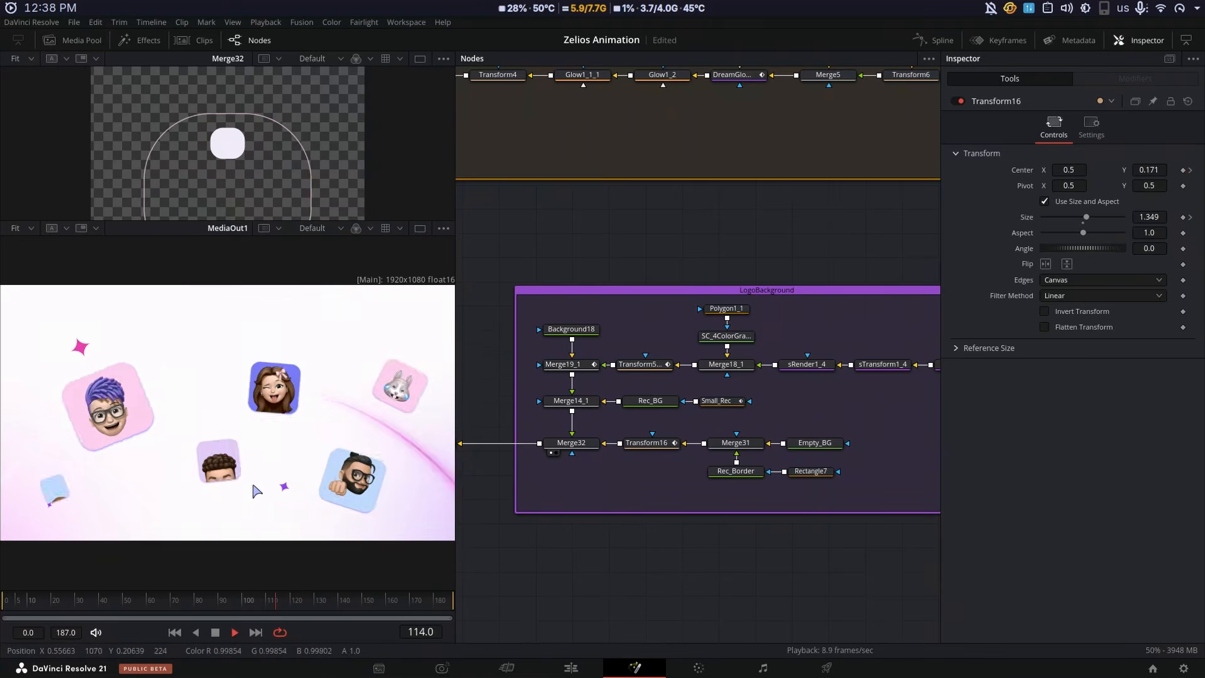
pyautogui.click(280, 608)
pyautogui.click(290, 608)
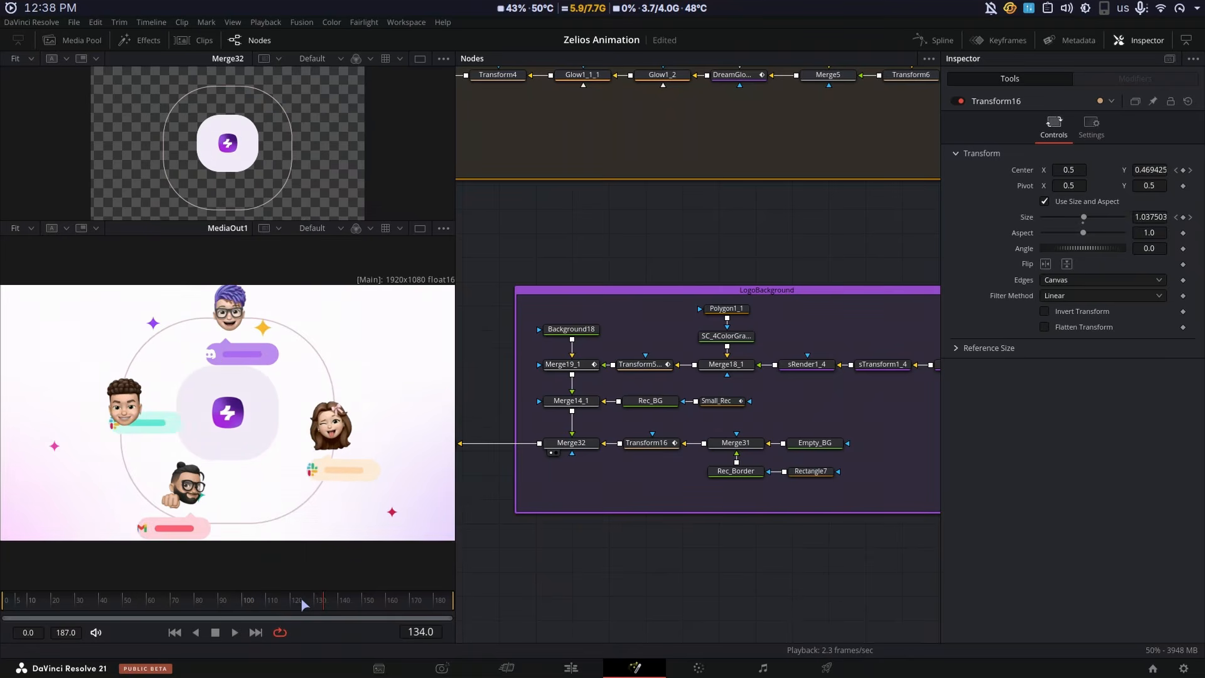
pyautogui.click(260, 609)
pyautogui.press('space')
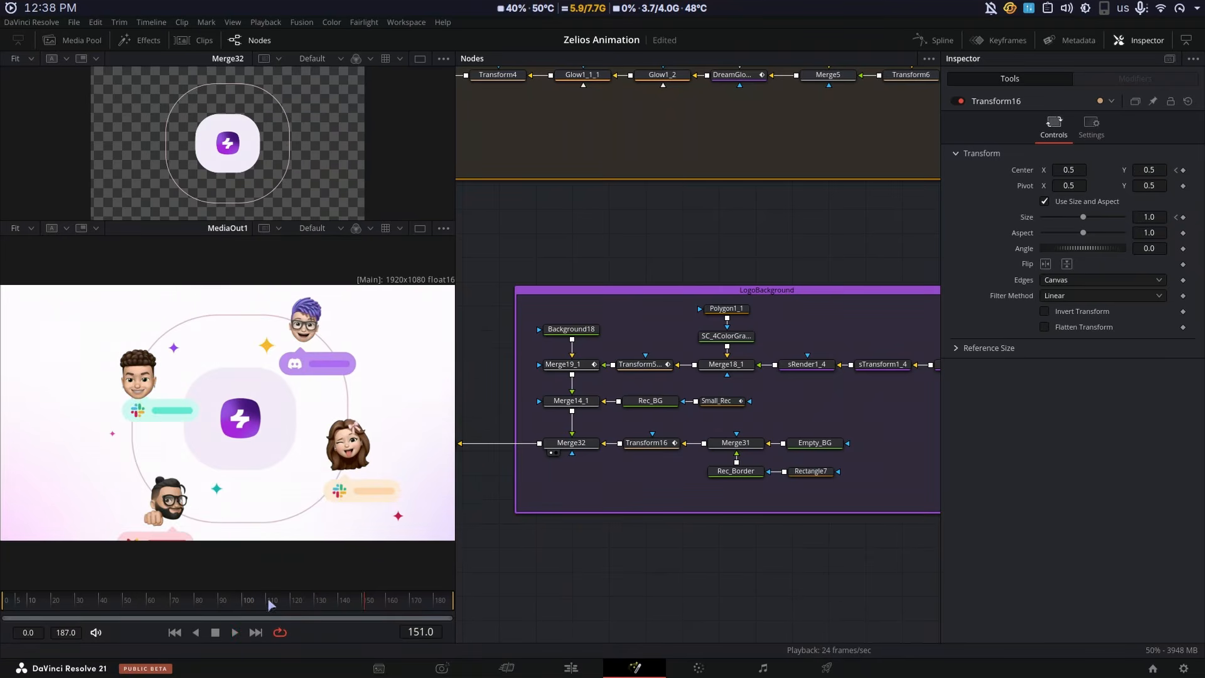
# Go to the Stars group at frame 134 and inspect Empty_BG2 and the MultiMerge2 layer list
pyautogui.moveTo(511, 525); pyautogui.dragTo(782, 574)
pyautogui.moveTo(688, 544); pyautogui.dragTo(826, 530)
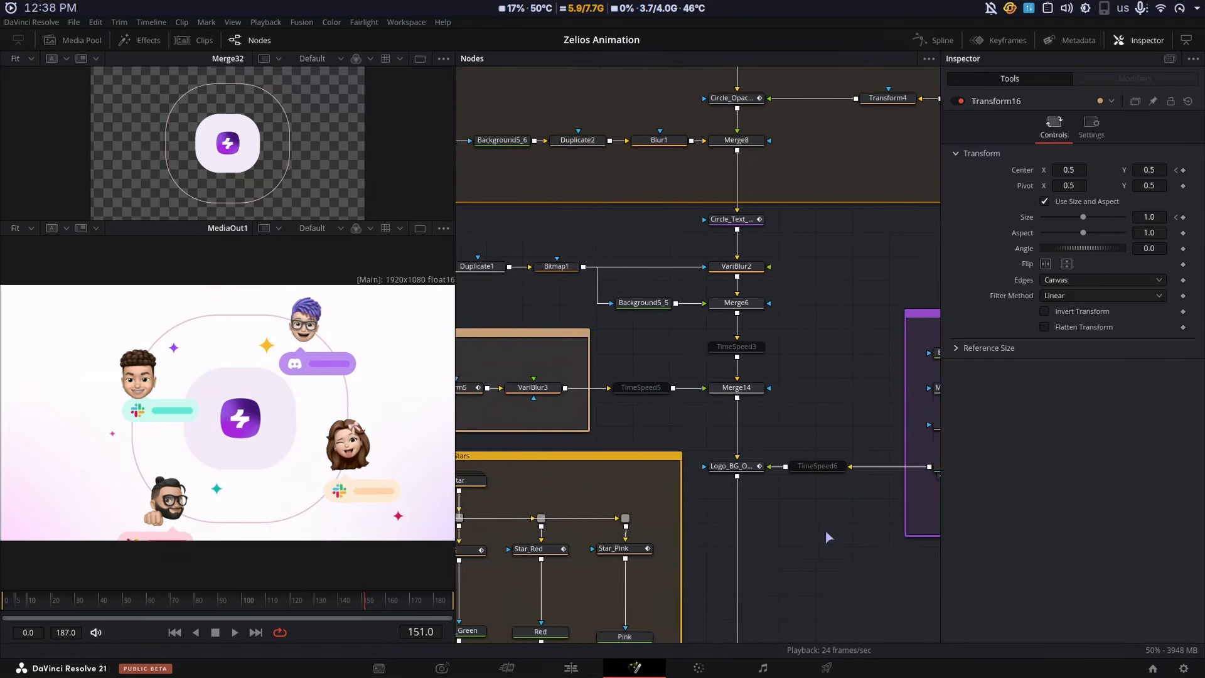
pyautogui.moveTo(622, 521); pyautogui.dragTo(826, 425)
pyautogui.scroll(-5, 748, 530)
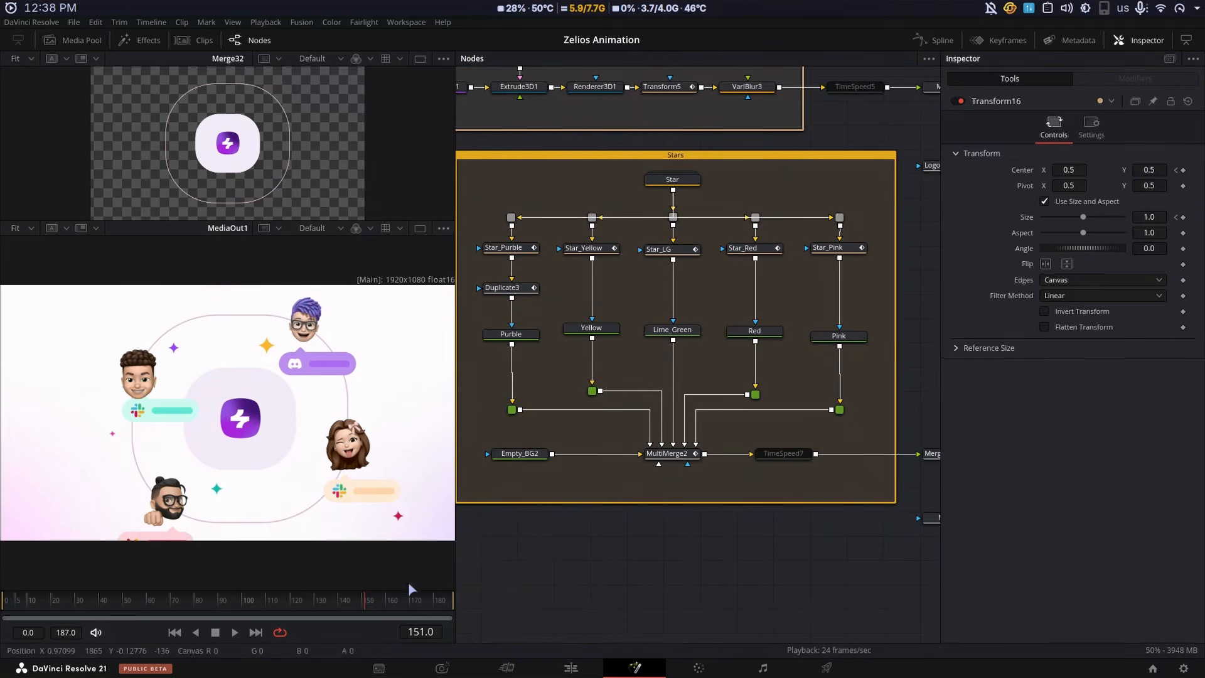
pyautogui.moveTo(347, 606); pyautogui.dragTo(329, 606)
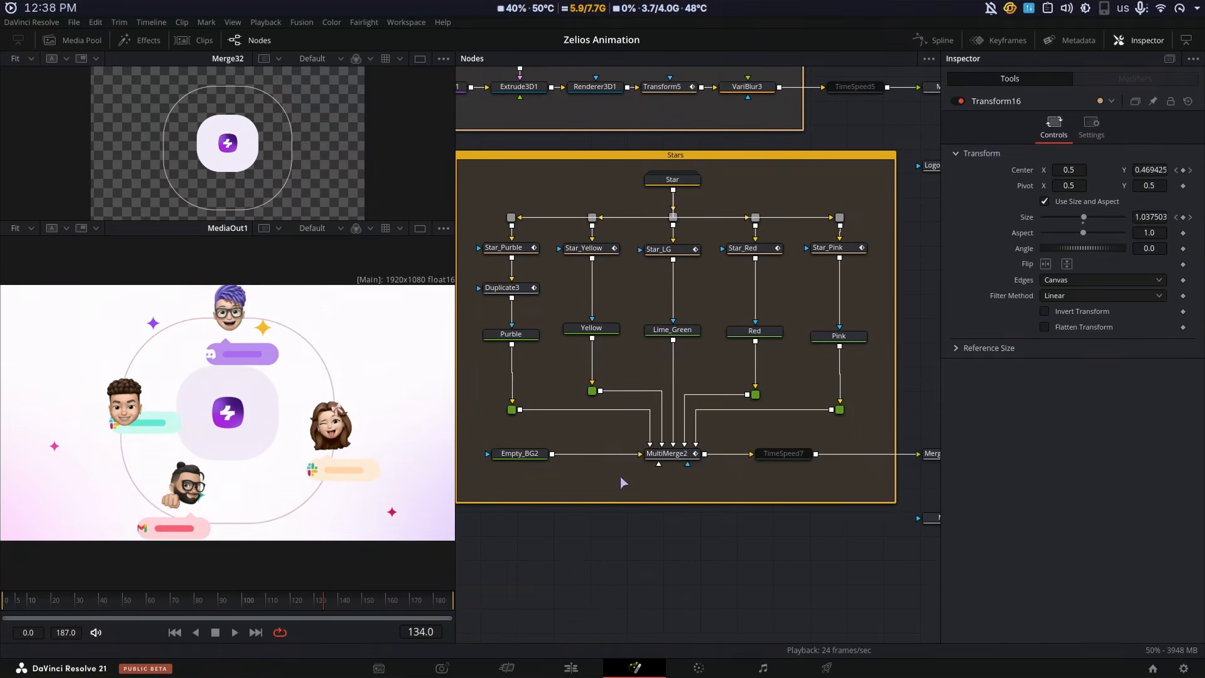
pyautogui.click(530, 457)
pyautogui.moveTo(582, 481); pyautogui.dragTo(626, 498)
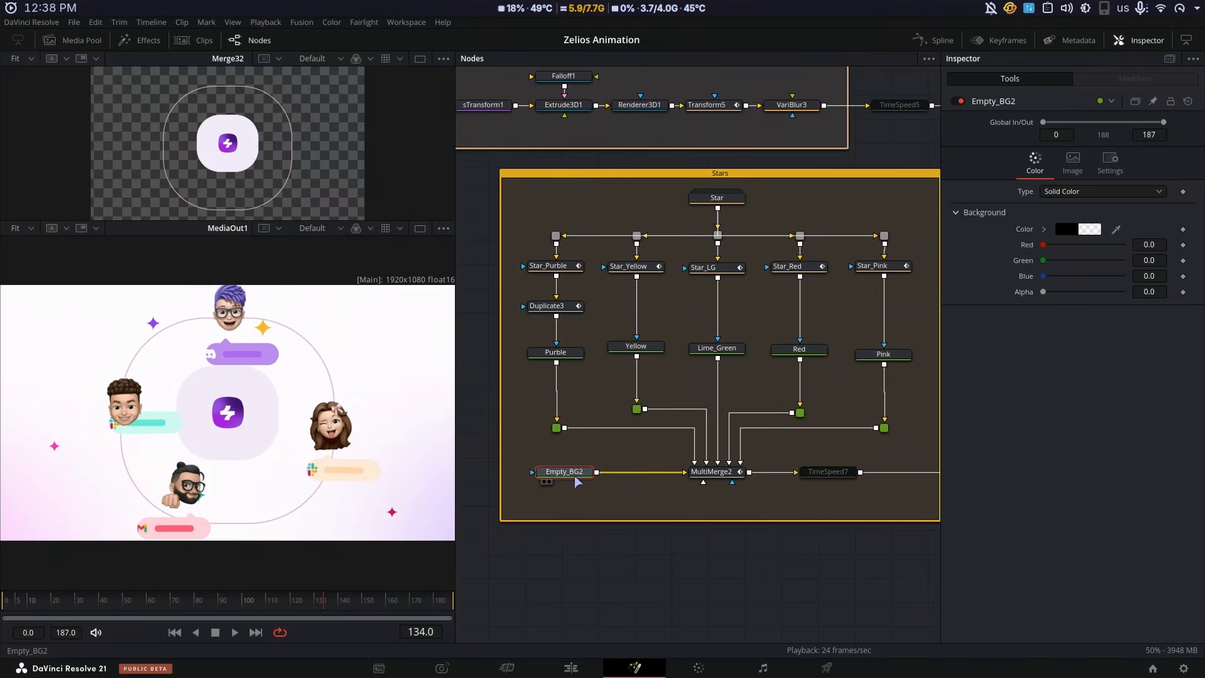
pyautogui.click(710, 471)
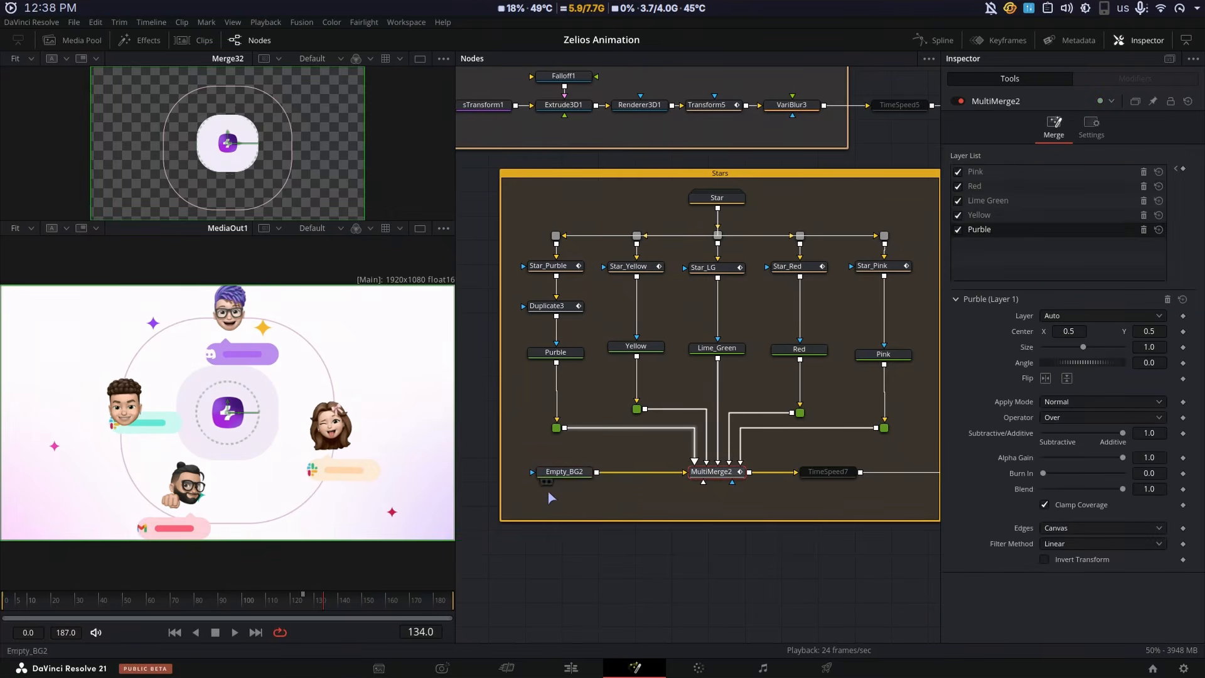
# Replay the final output to review the stars' animation, and return to frame 143
pyautogui.moveTo(733, 582); pyautogui.dragTo(680, 584)
pyautogui.click(679, 585)
pyautogui.press('space')
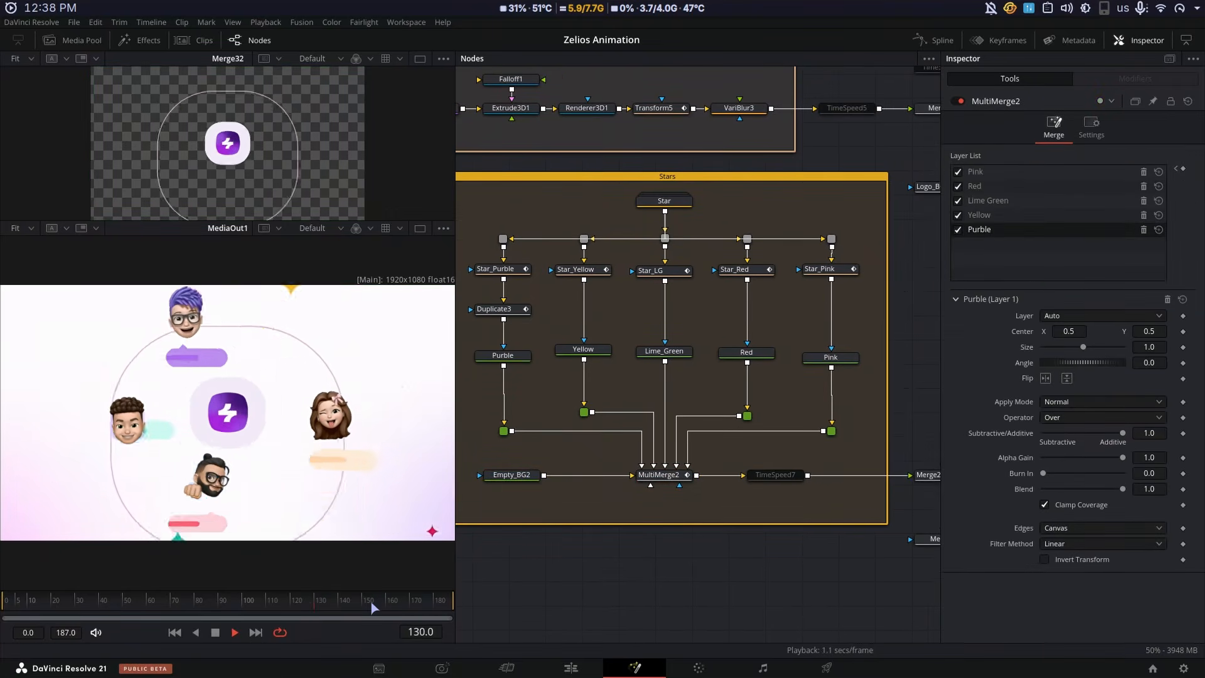
pyautogui.press('space')
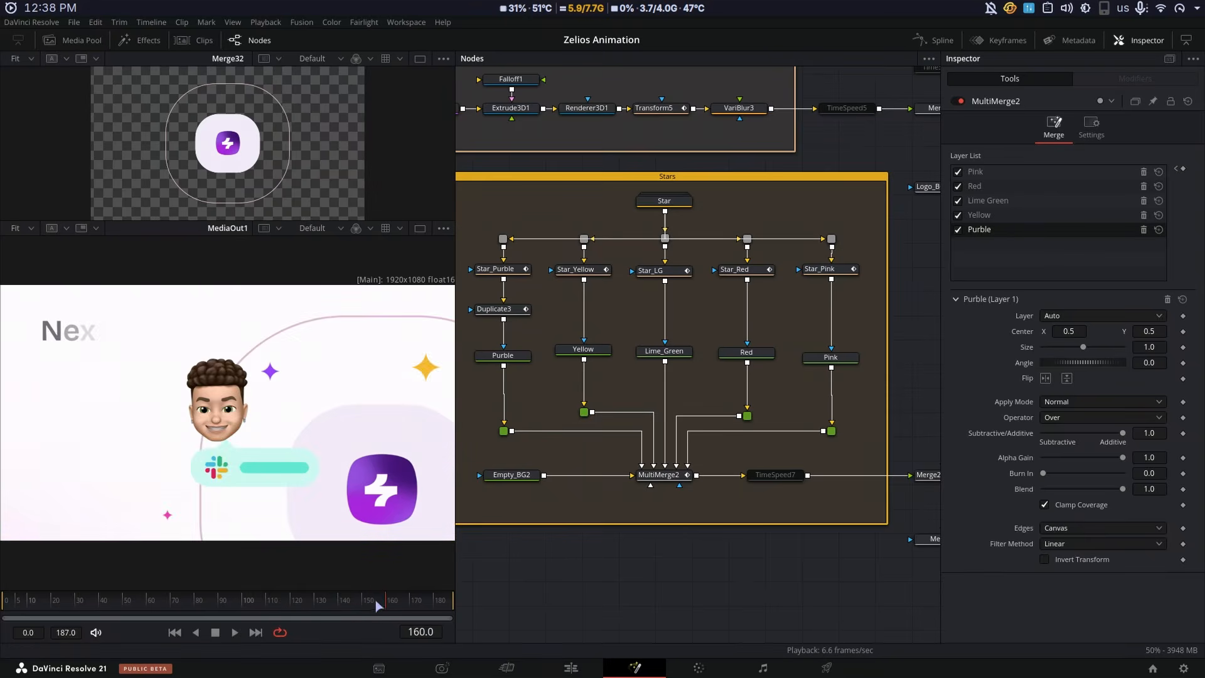
pyautogui.moveTo(375, 600); pyautogui.dragTo(345, 603)
# Find Zoom_In_Circle near the Next_Word_Animation group and examine its center and size animation, playing the zoom from frame 132
pyautogui.moveTo(774, 555); pyautogui.dragTo(657, 494)
pyautogui.scroll(-3, 864, 483)
pyautogui.moveTo(864, 506); pyautogui.dragTo(679, 307)
pyautogui.moveTo(691, 472); pyautogui.dragTo(589, 183)
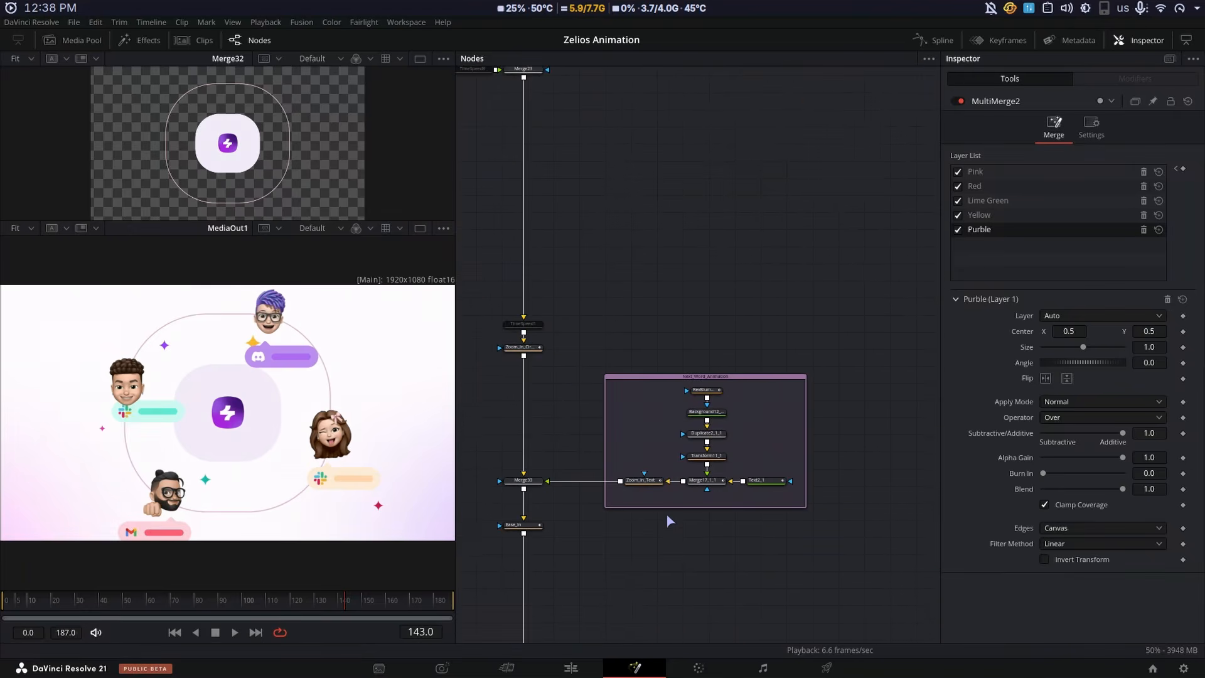
pyautogui.scroll(2, 665, 522)
pyautogui.moveTo(675, 534); pyautogui.dragTo(758, 568)
pyautogui.scroll(-1, 759, 567)
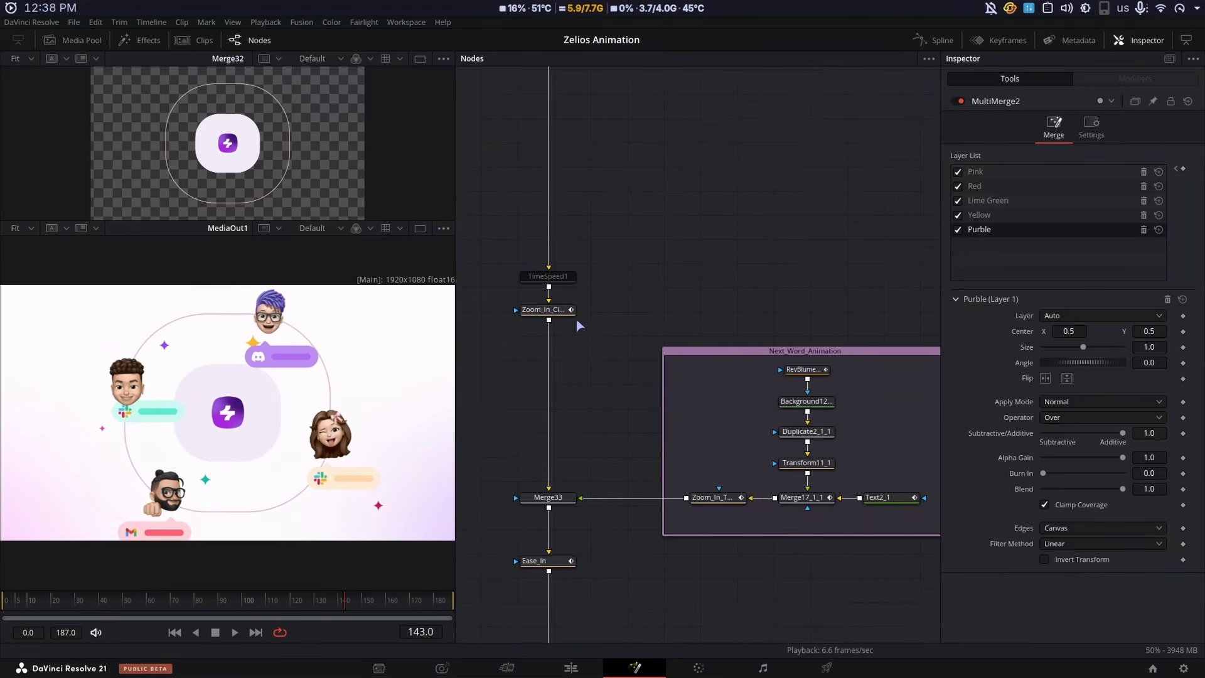
pyautogui.click(562, 310)
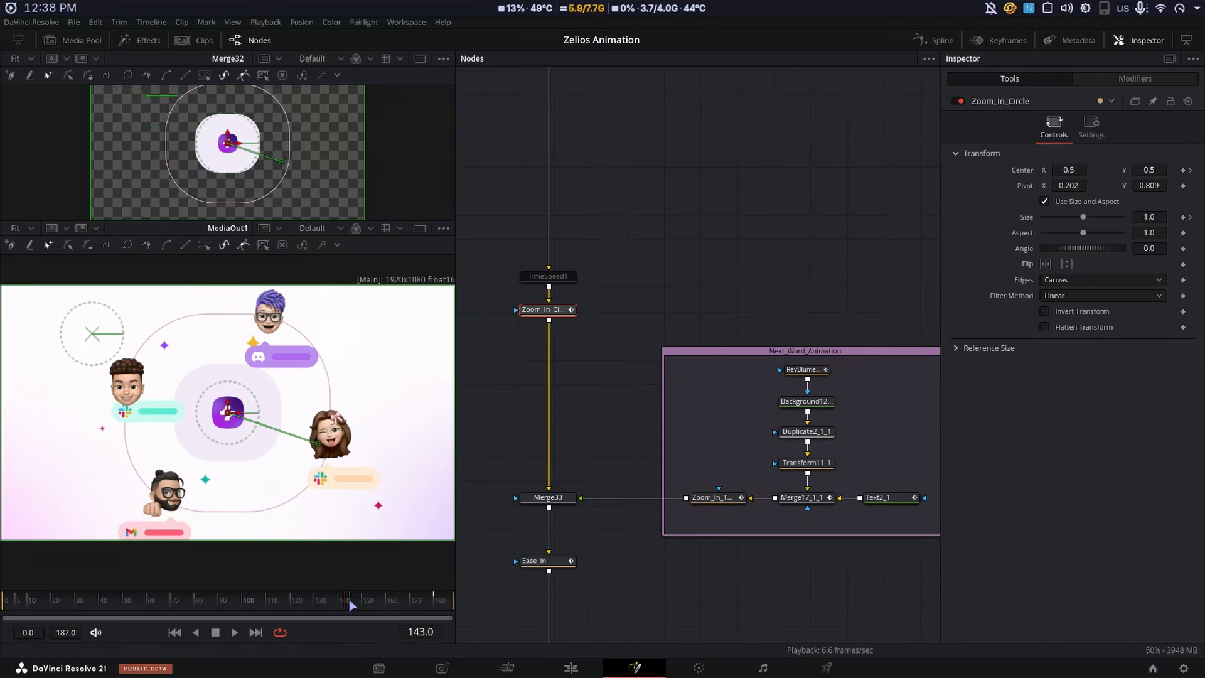
pyautogui.moveTo(345, 610); pyautogui.dragTo(319, 604)
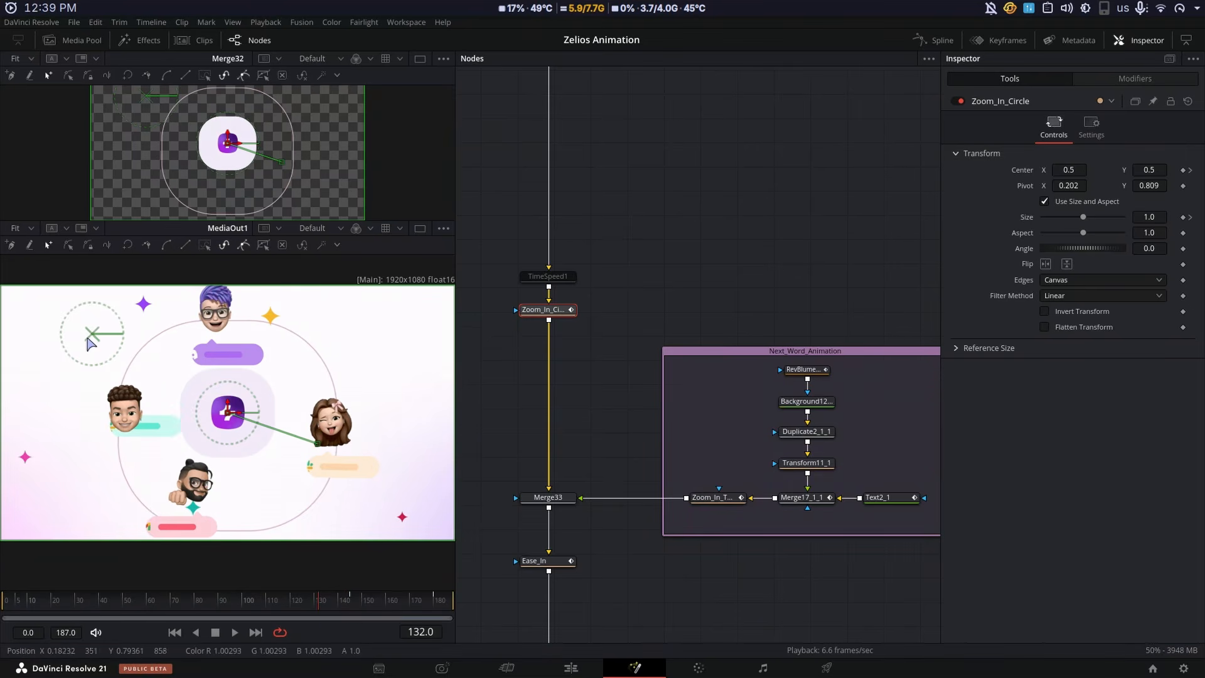
pyautogui.press('space')
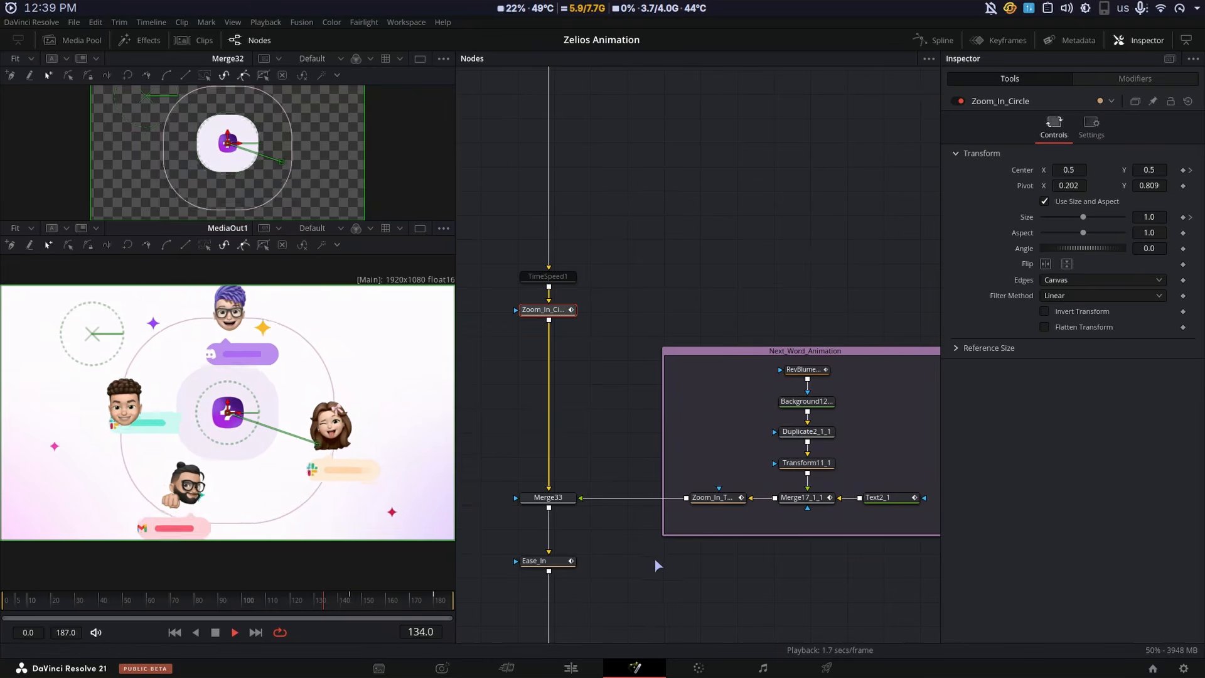
pyautogui.press('space')
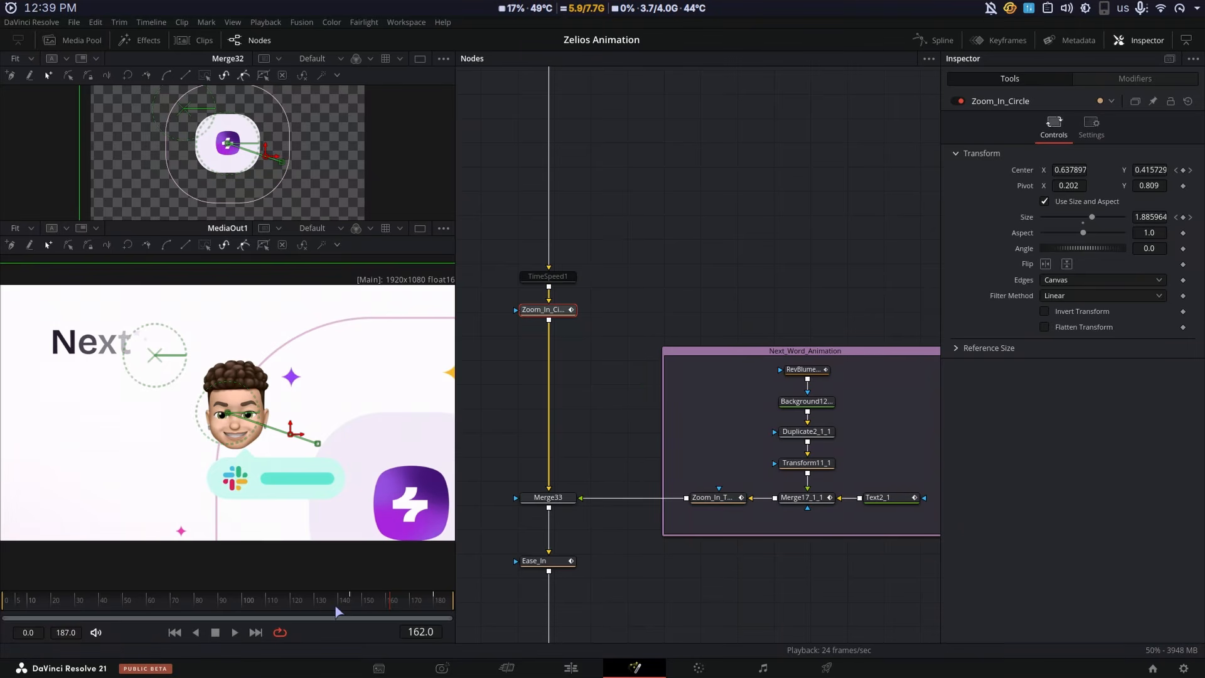
# Inspect the Text2_1 node, replay the word animation up to frame 160, and show the text's opacity modifier
pyautogui.click(847, 453)
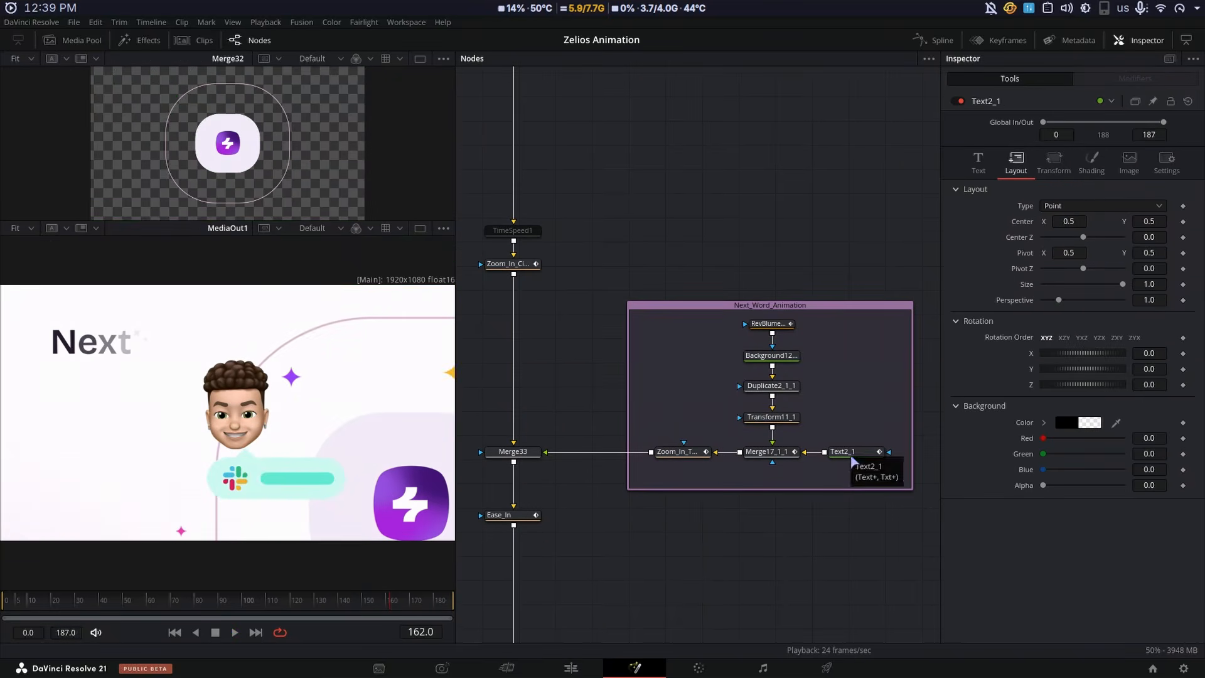
pyautogui.click(361, 606)
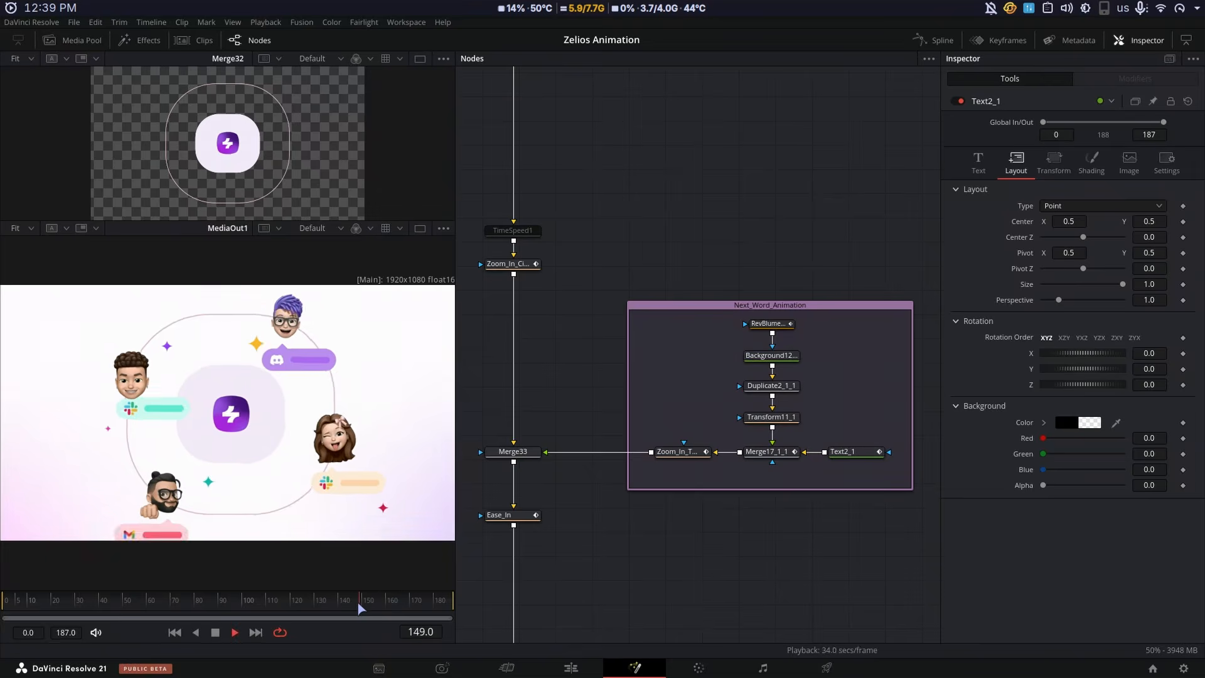
pyautogui.press('space')
pyautogui.click(388, 602)
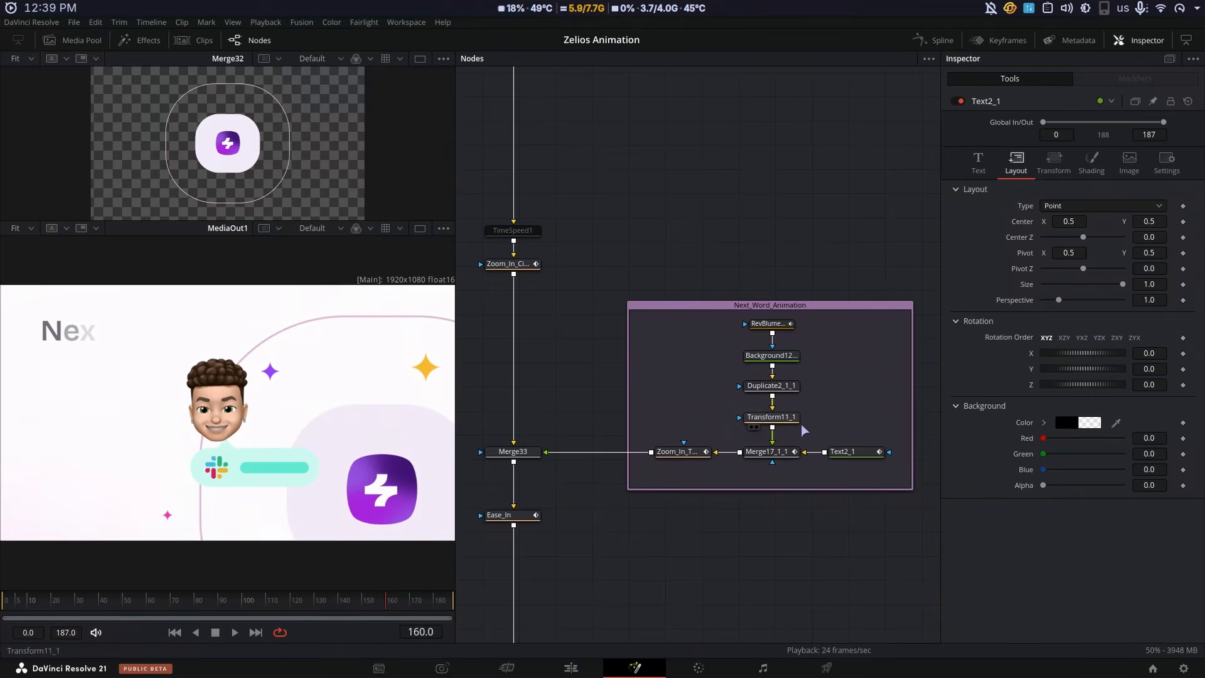
pyautogui.click(854, 451)
pyautogui.click(1135, 79)
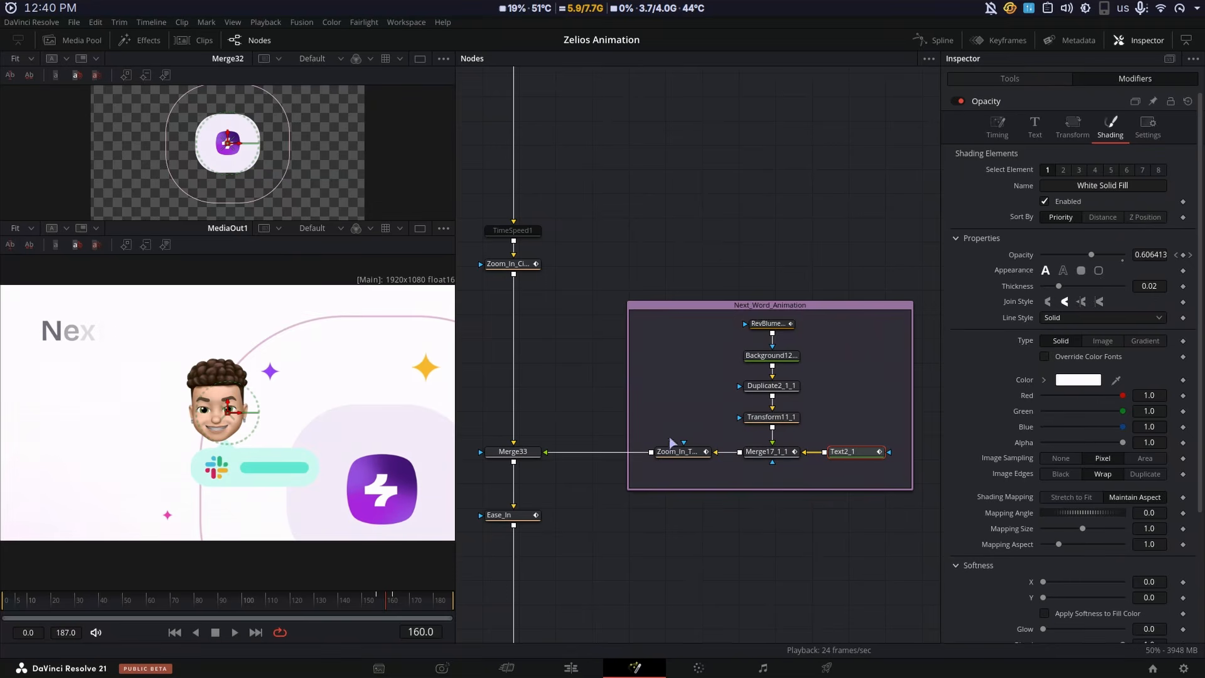
# View Merge17_1_1 with the Next text and its stars at frame 167, and survey the surrounding node tree
pyautogui.click(787, 454)
pyautogui.moveTo(401, 603)
pyautogui.mouseDown()
pyautogui.moveTo(427, 606)
pyautogui.moveTo(402, 605)
pyautogui.mouseUp()
pyautogui.scroll(-6, 755, 248)
pyautogui.moveTo(702, 153); pyautogui.dragTo(640, 428)
pyautogui.scroll(6, 625, 355)
pyautogui.scroll(-5, 656, 458)
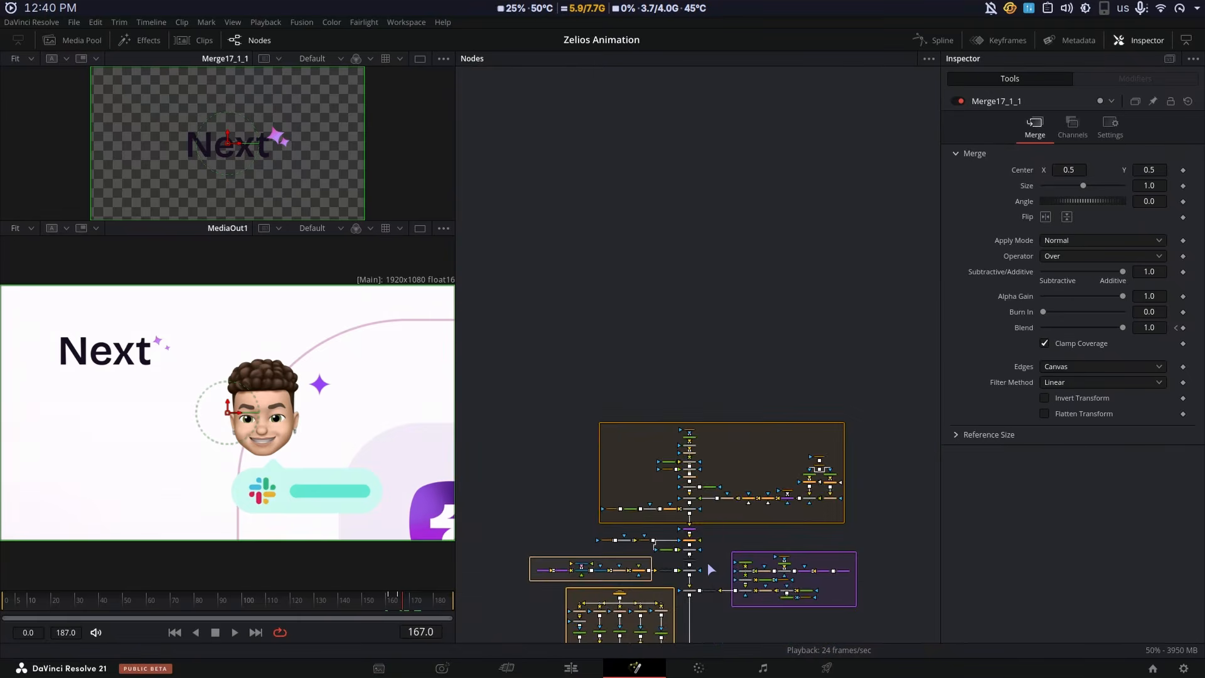
pyautogui.scroll(5, 706, 562)
# Inspect the center, pivot expression and size animation of Zoom_In_Text, and examine the Ease_In node below Merge33
pyautogui.click(678, 445)
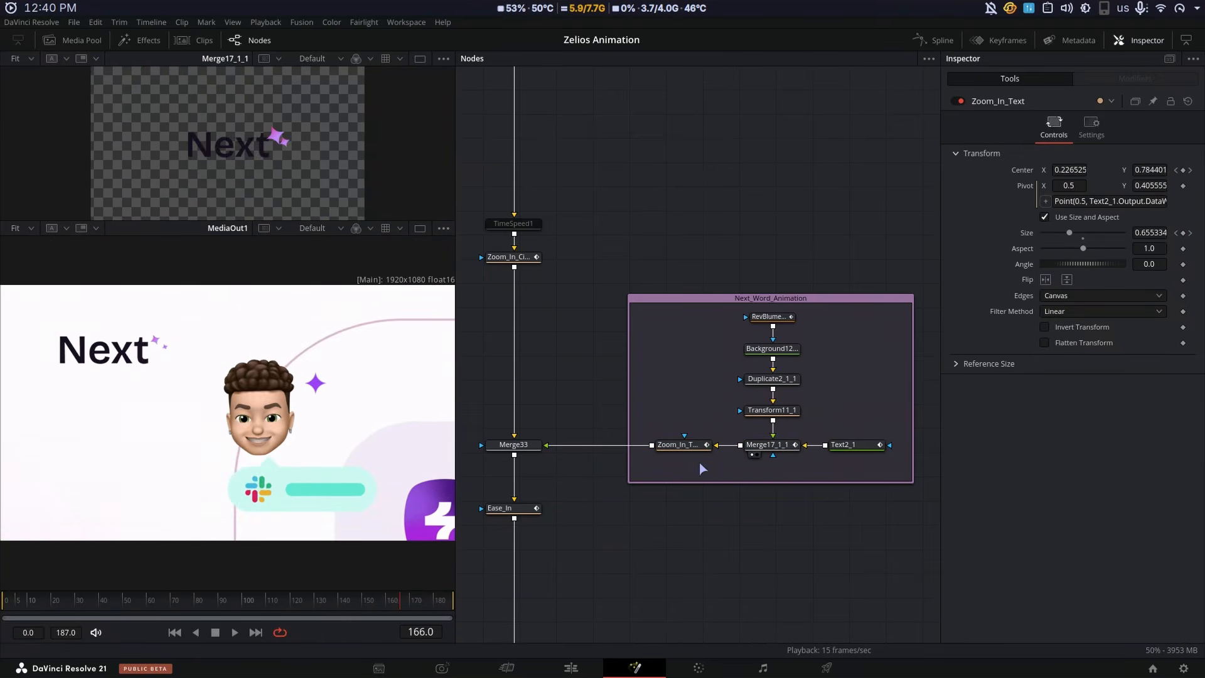
pyautogui.click(702, 445)
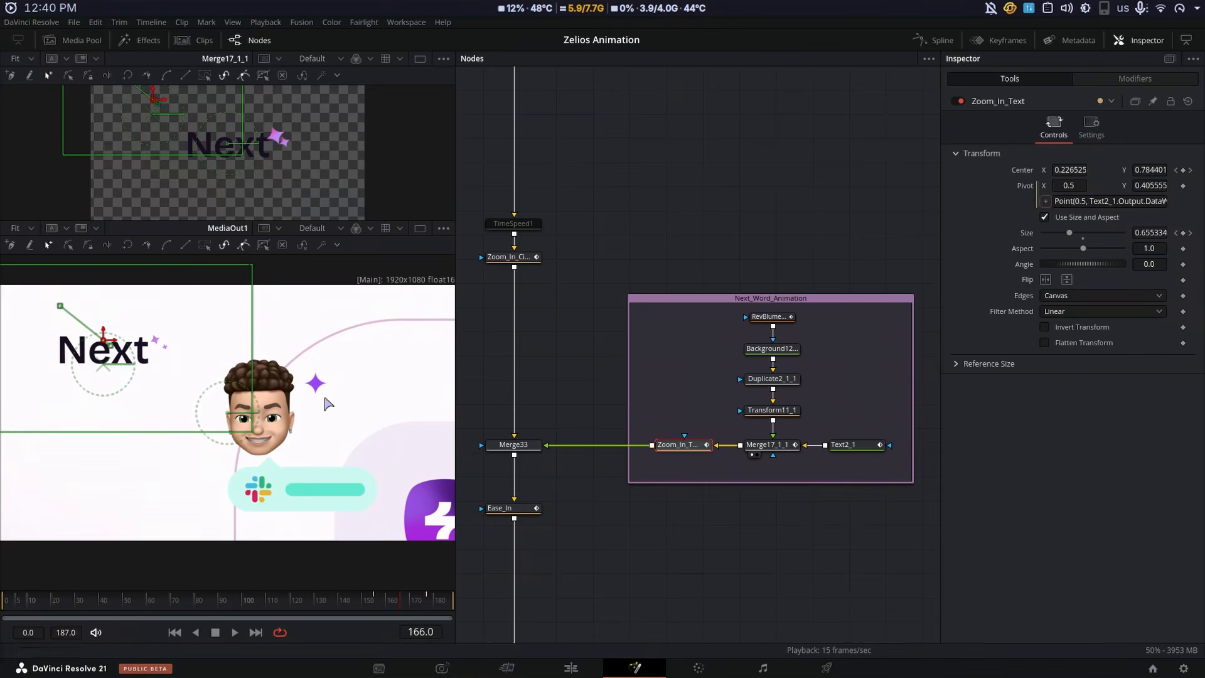
pyautogui.moveTo(522, 504); pyautogui.dragTo(642, 411)
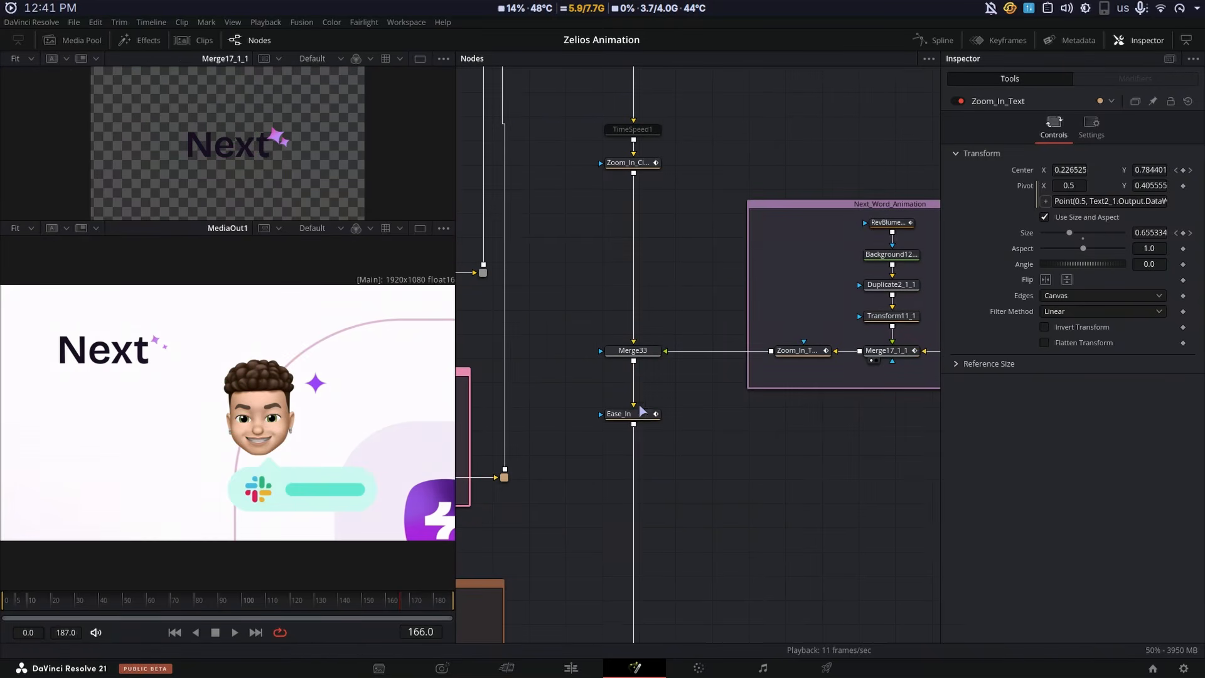
pyautogui.click(643, 415)
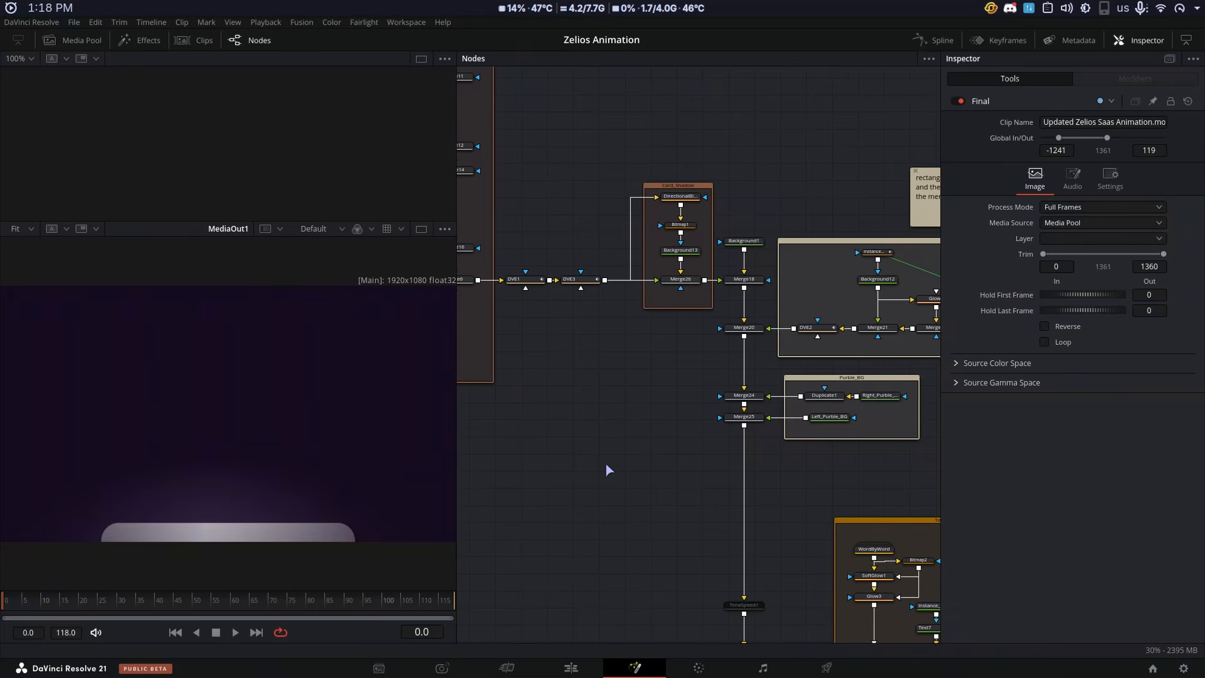
# View the feature requests card at Merge6 and look over the DVE, card shadow and background nodes that follow it
pyautogui.moveTo(543, 400); pyautogui.dragTo(744, 621)
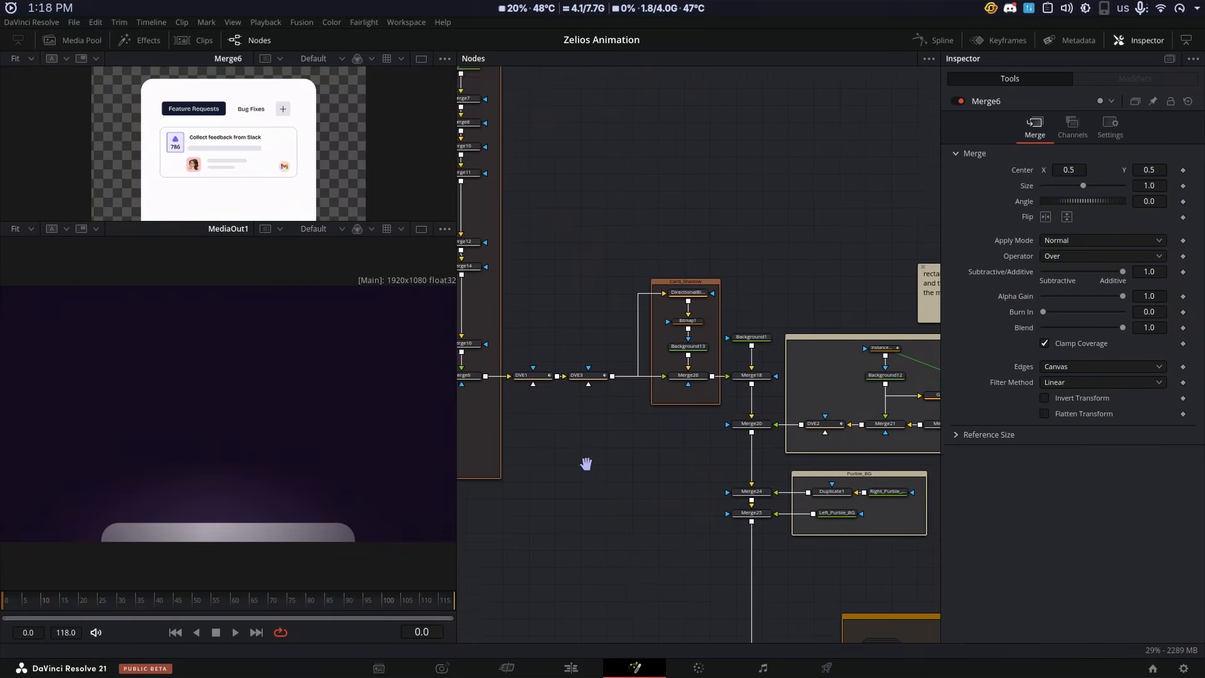
pyautogui.moveTo(587, 463); pyautogui.dragTo(600, 307)
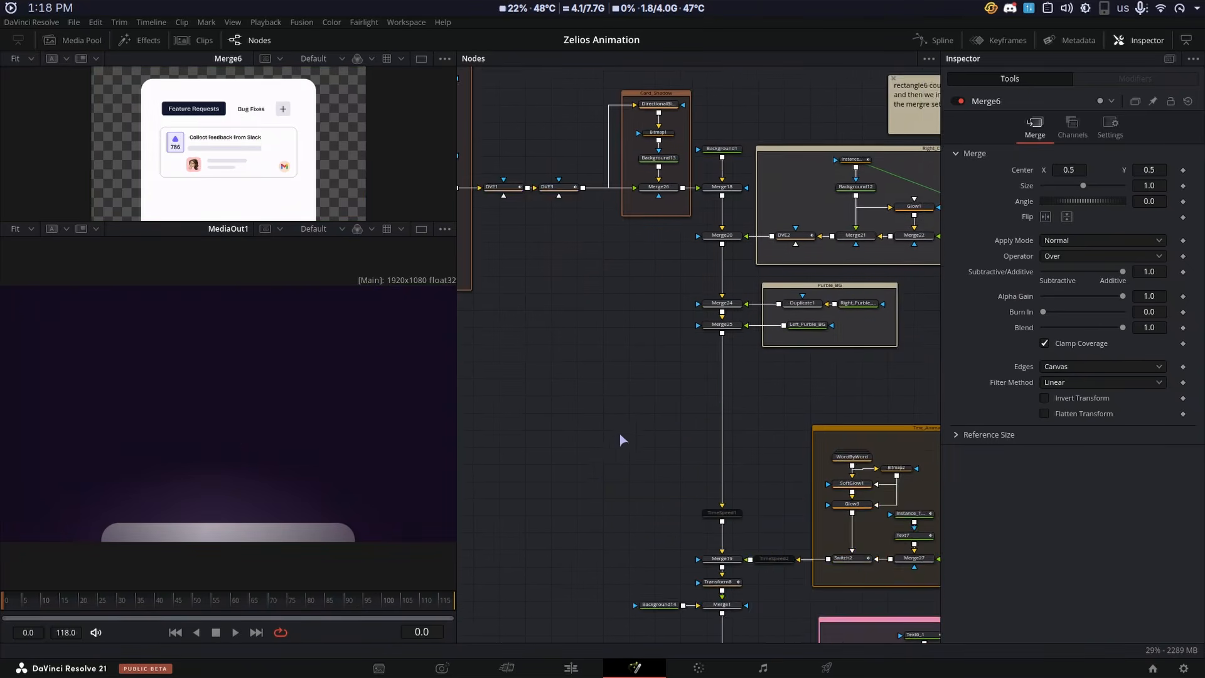
pyautogui.moveTo(619, 433); pyautogui.dragTo(721, 598)
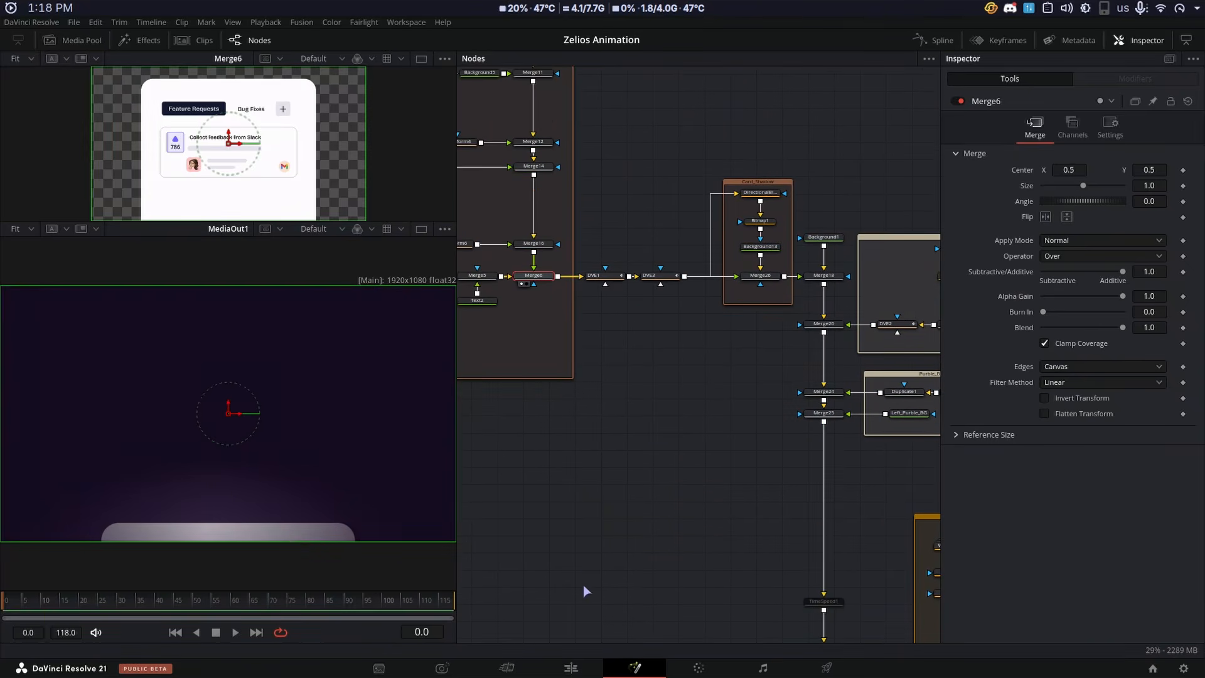
pyautogui.press('1')
pyautogui.press('space')
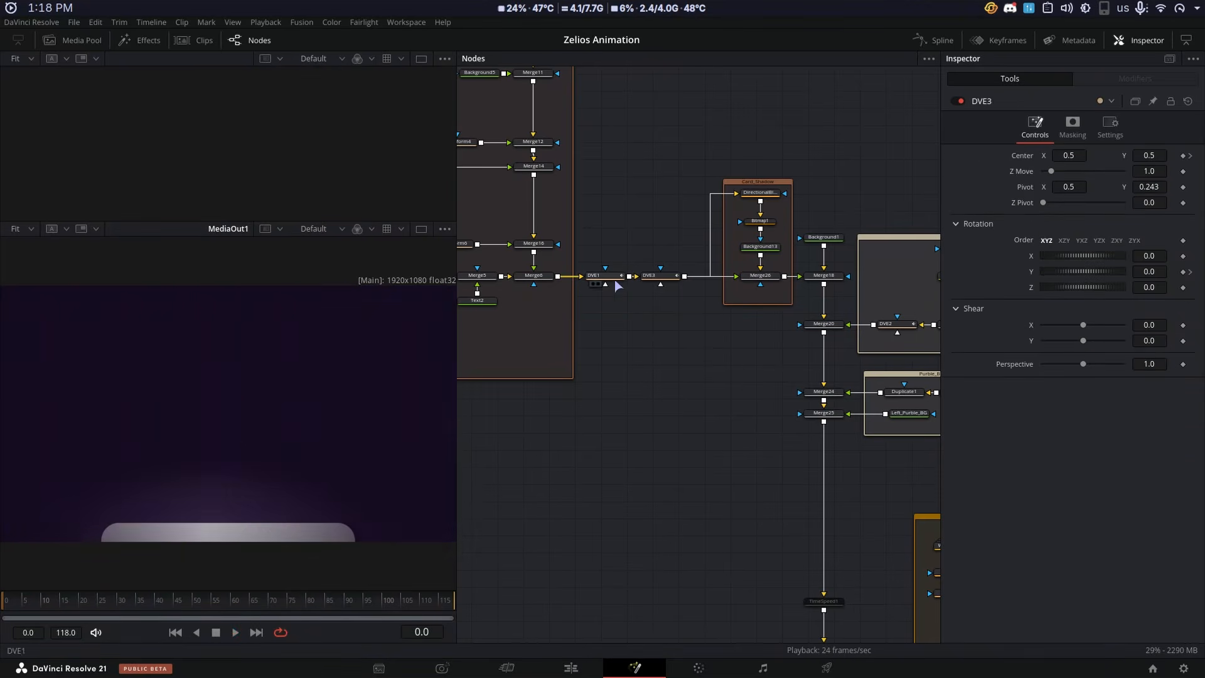
# View the DVE1 node and play the card's rising animation up to frame 28
pyautogui.click(615, 280)
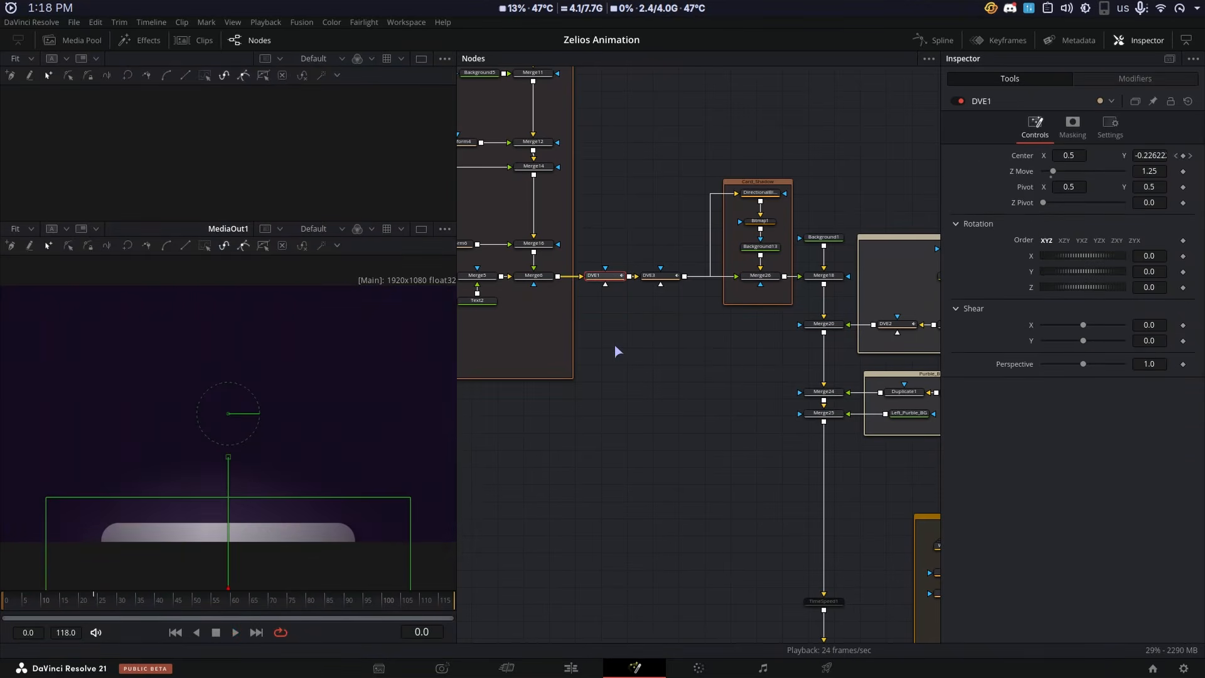
pyautogui.press('space')
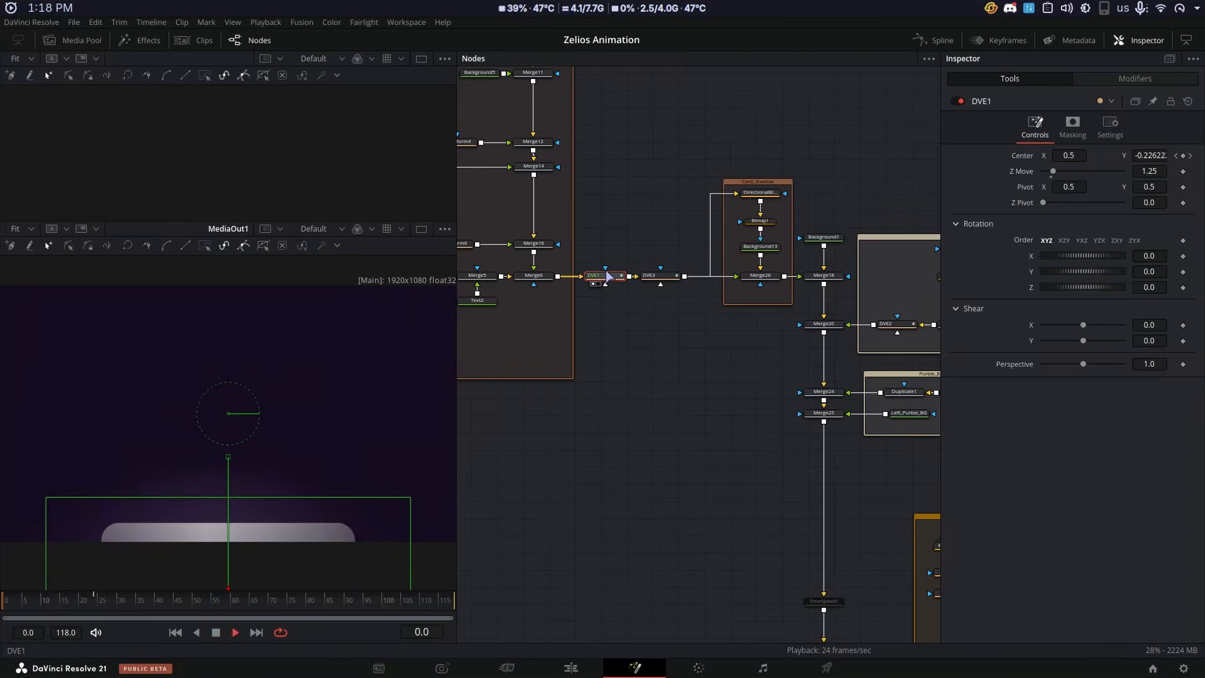
pyautogui.click(593, 284)
pyautogui.click(619, 454)
pyautogui.press('space')
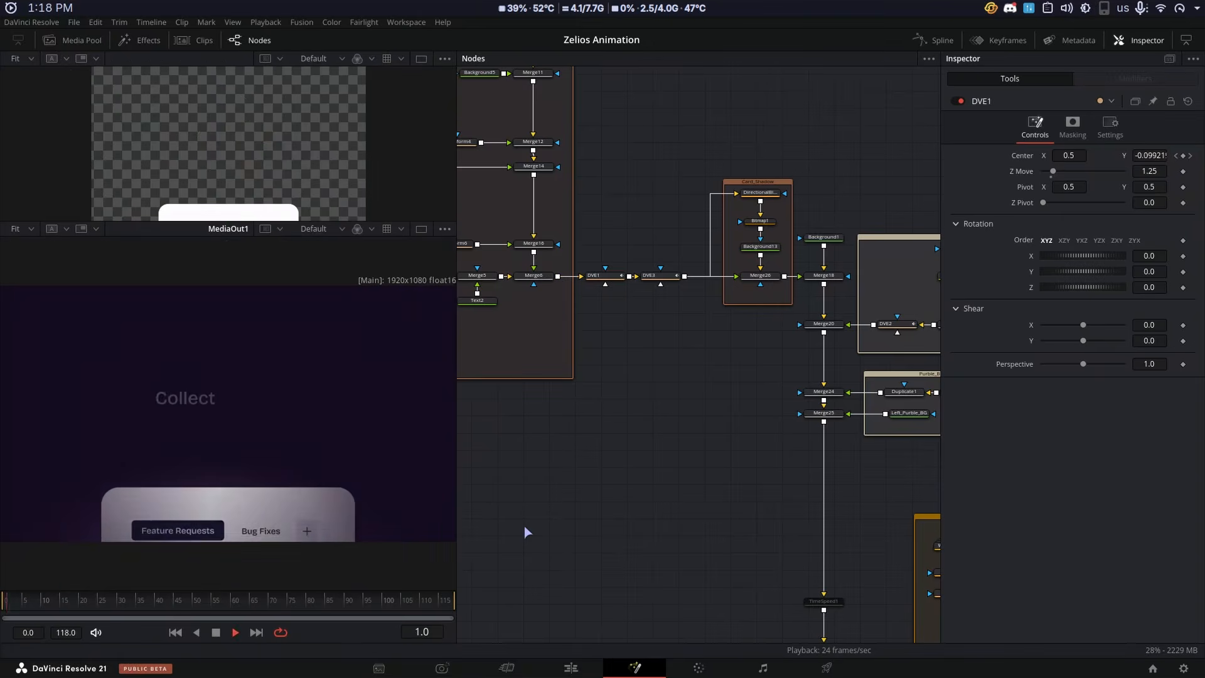
pyautogui.press('space')
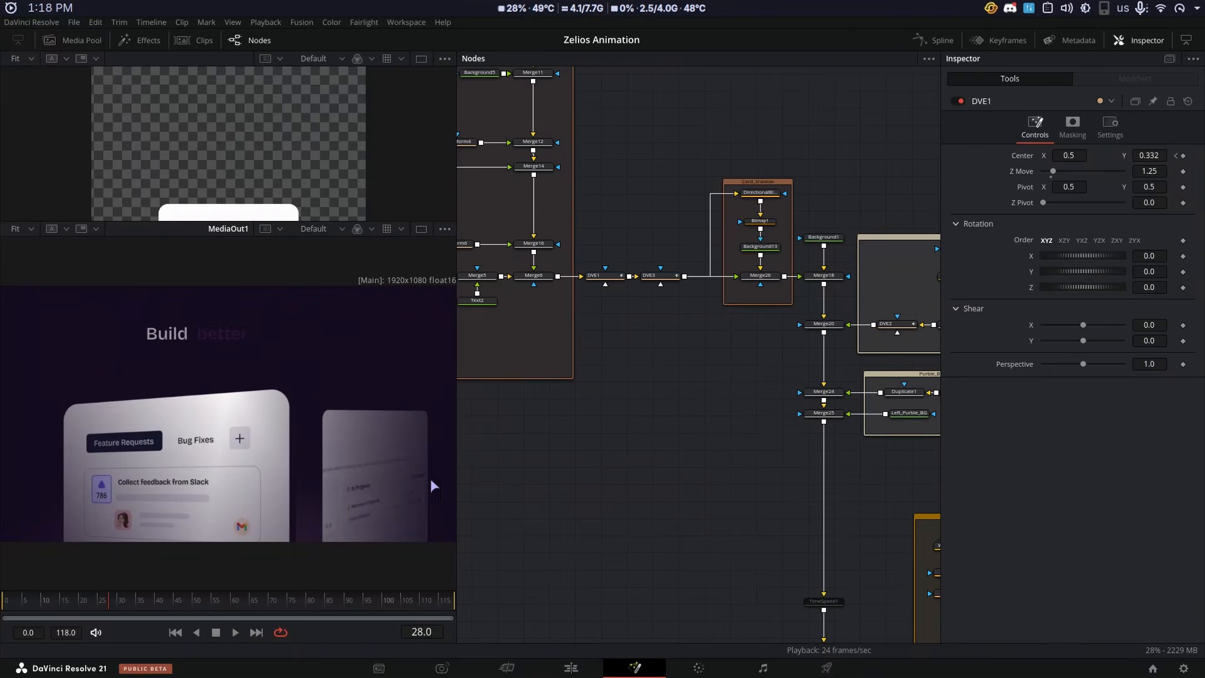
# Examine the displacement curves of DVE1 and DVE3 in the Spline editor, and turn on DVE3's Y Rotation curve
pyautogui.moveTo(120, 587); pyautogui.dragTo(38, 600)
pyautogui.press('F7')
pyautogui.click(660, 275)
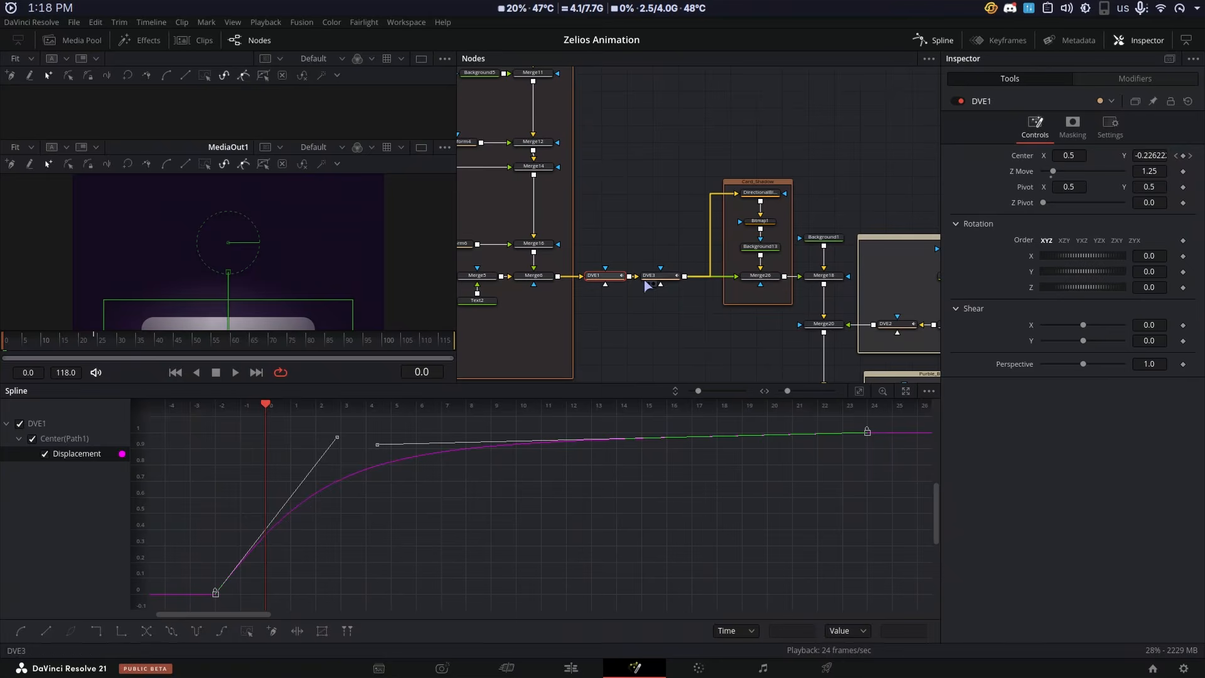
pyautogui.click(45, 452)
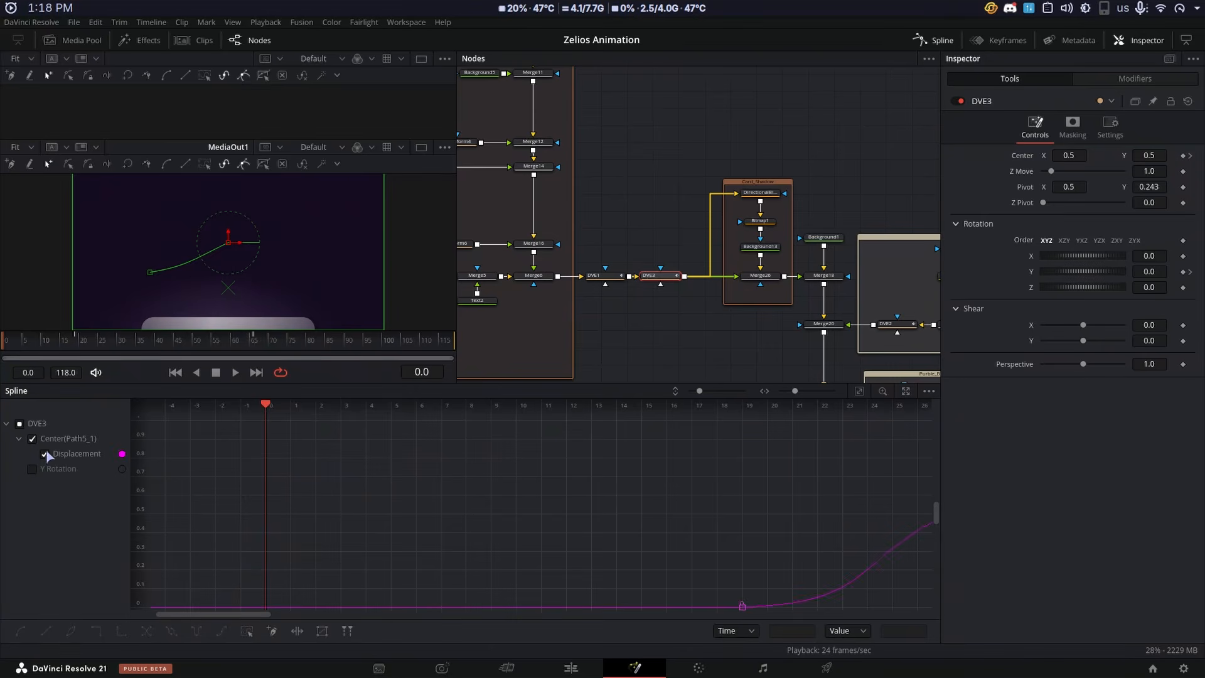
pyautogui.hotkey('ctrl', 'f')
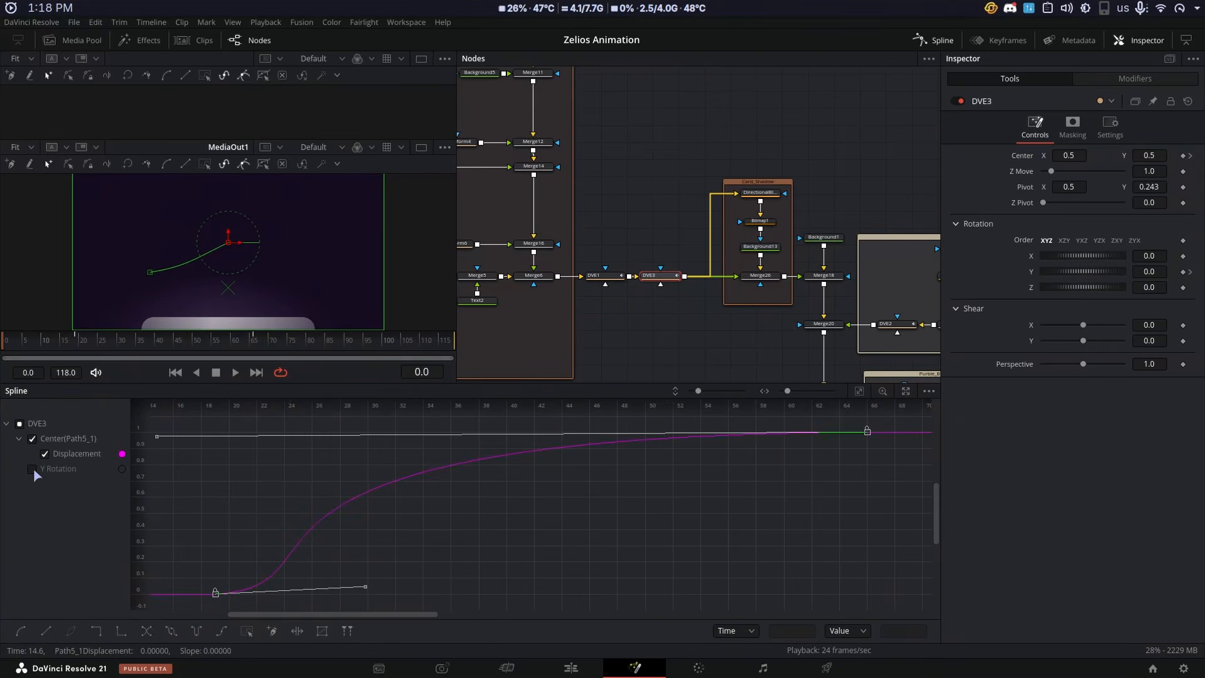
pyautogui.click(32, 469)
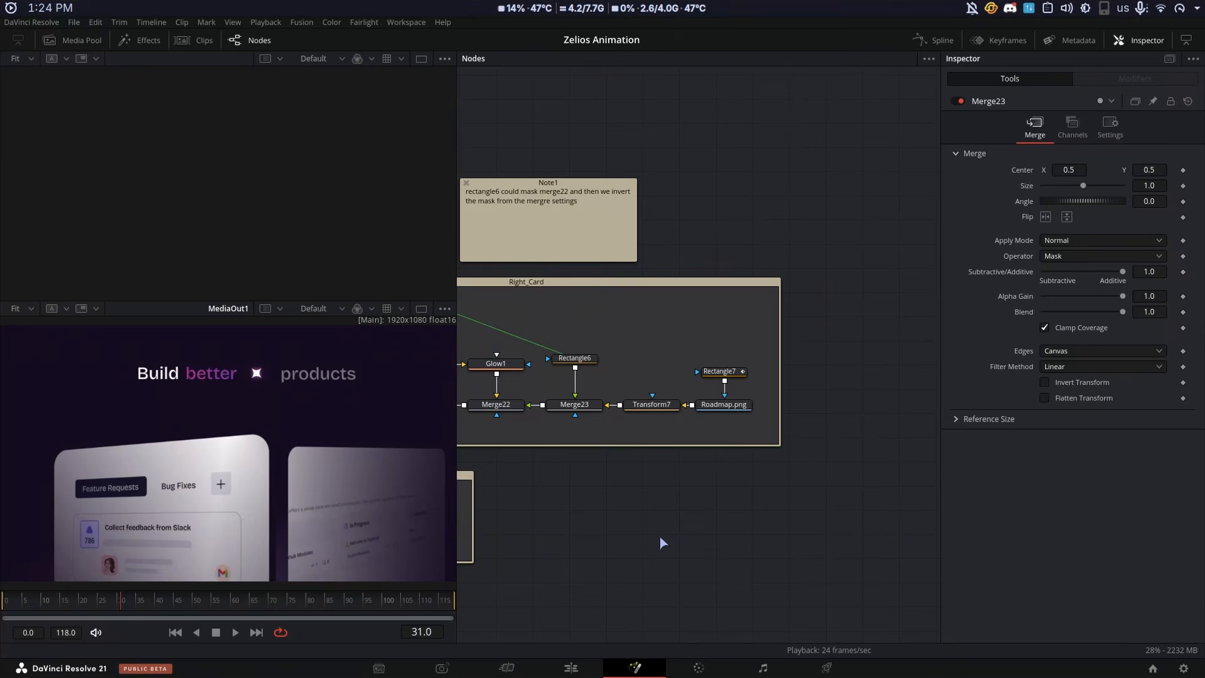
# Play the transition between the feature requests and roadmap cards from frame 12, and go to frame 33
pyautogui.click(49, 603)
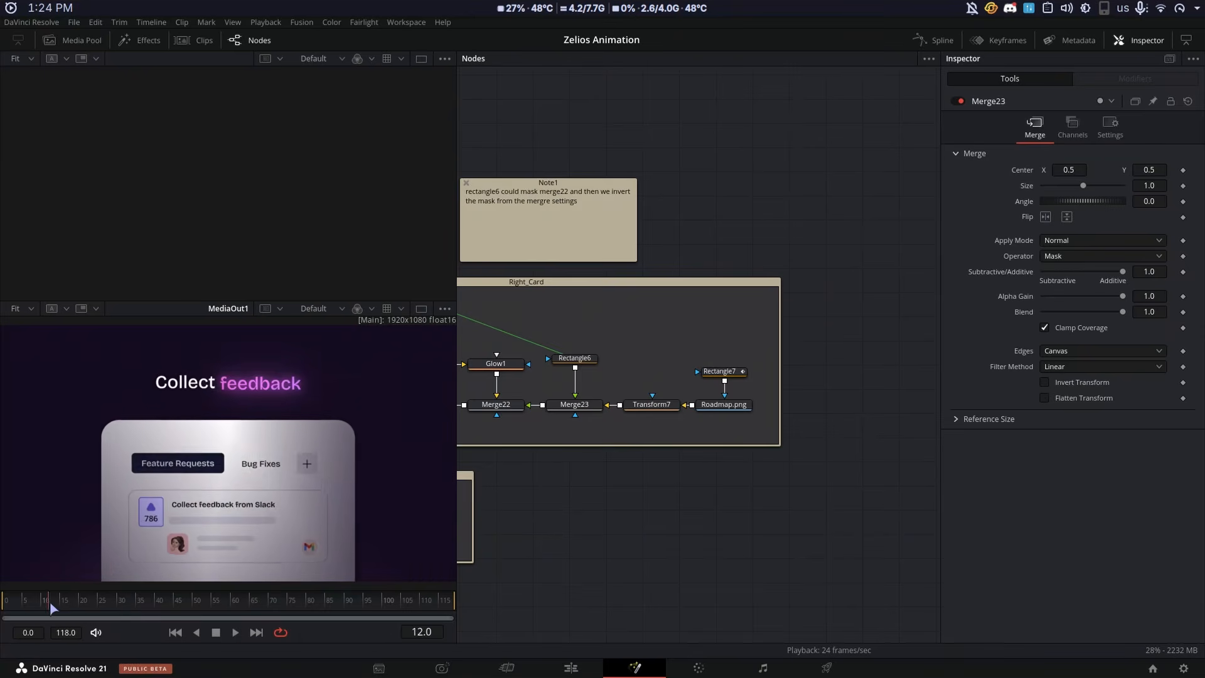
pyautogui.press('space')
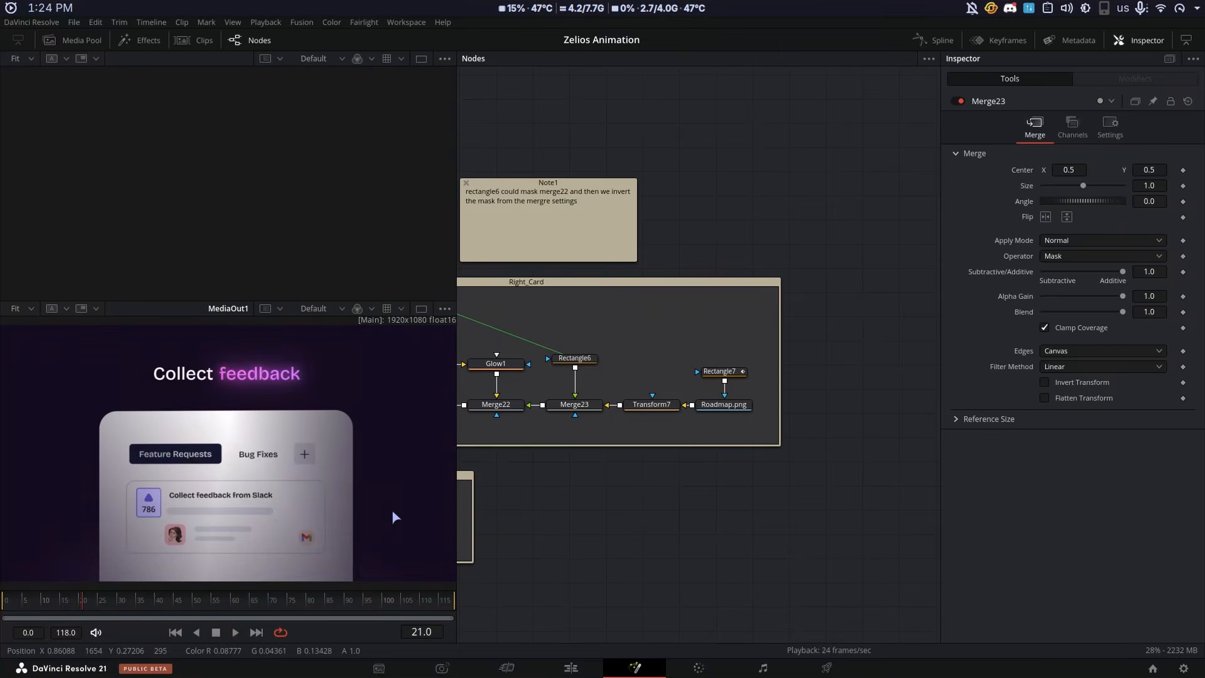
pyautogui.press('space')
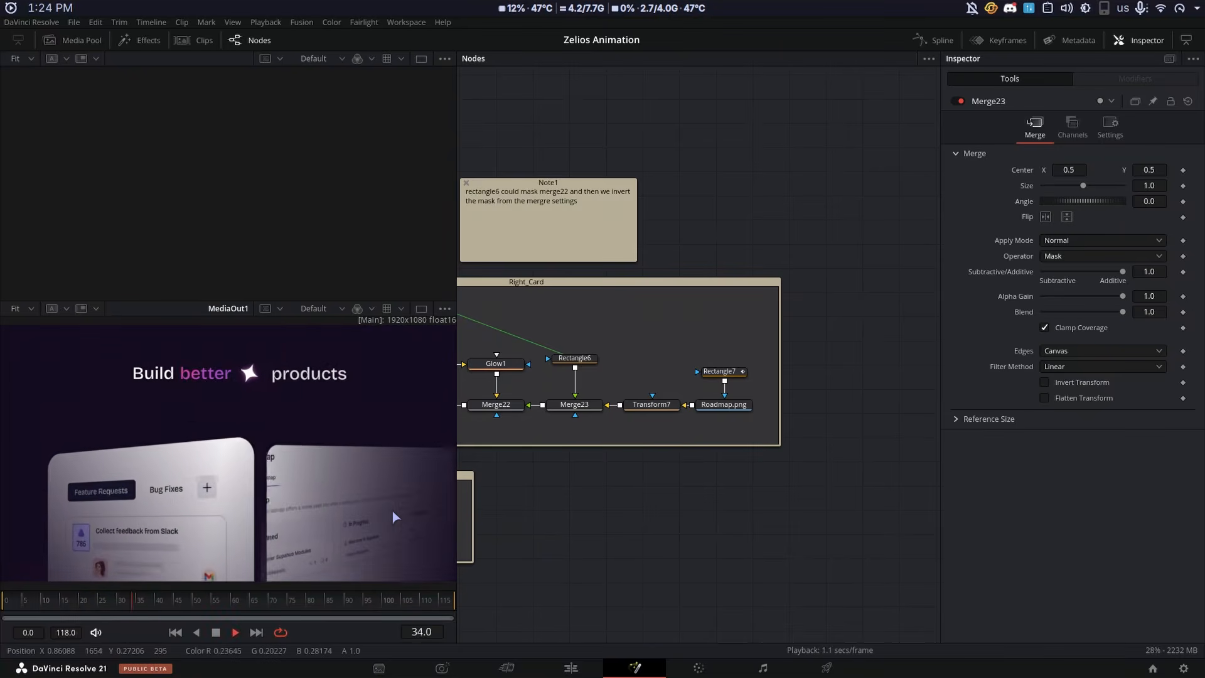
pyautogui.moveTo(135, 601)
pyautogui.mouseDown()
pyautogui.moveTo(110, 601)
pyautogui.moveTo(128, 601)
pyautogui.mouseUp()
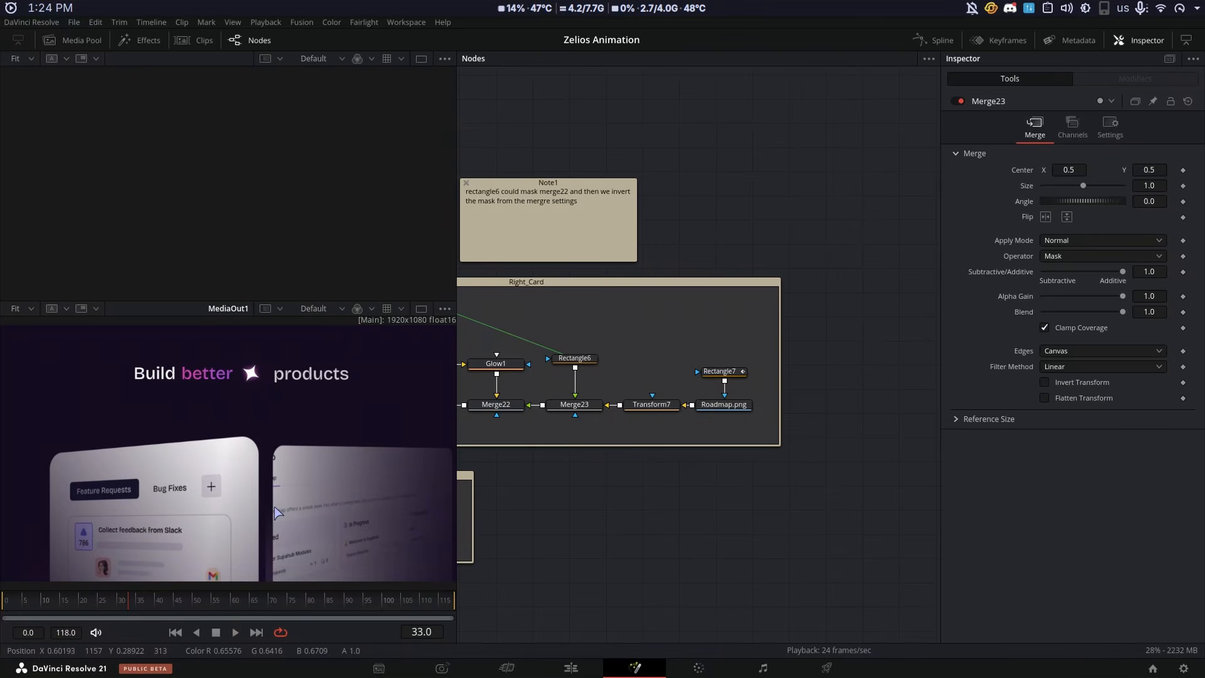
# Play the card transition up to frame 52, and view the Roadmap.png source in the Right_Card group
pyautogui.press('space')
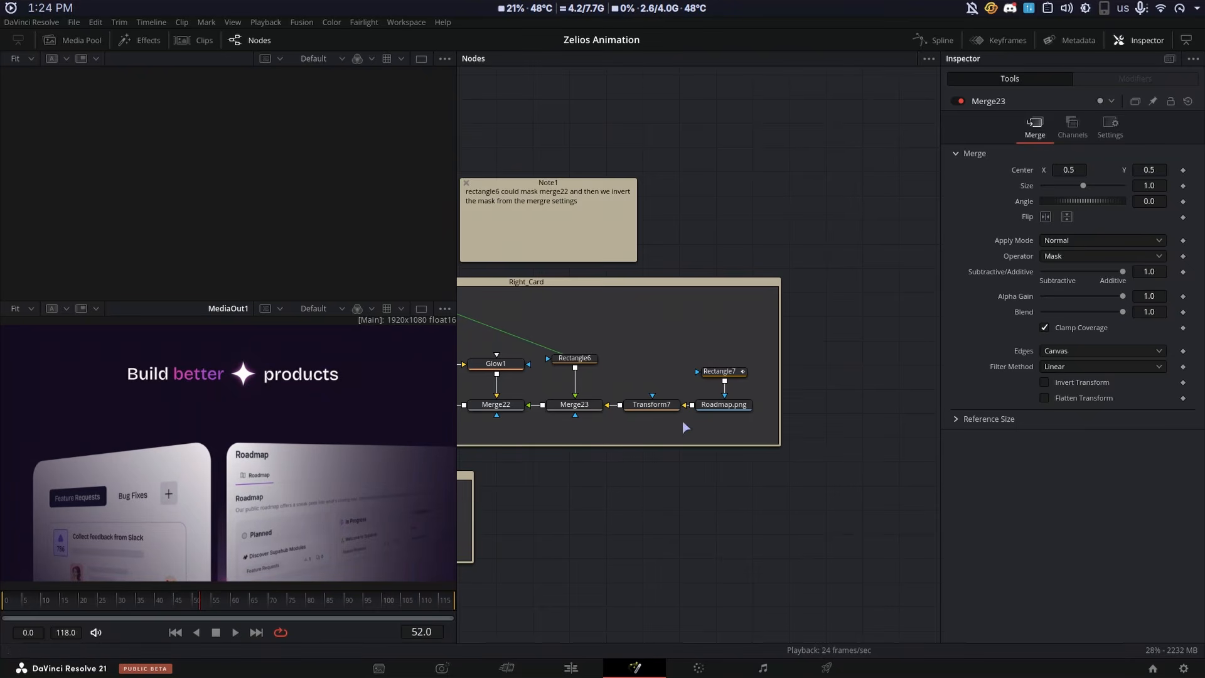
pyautogui.click(712, 405)
pyautogui.press('1')
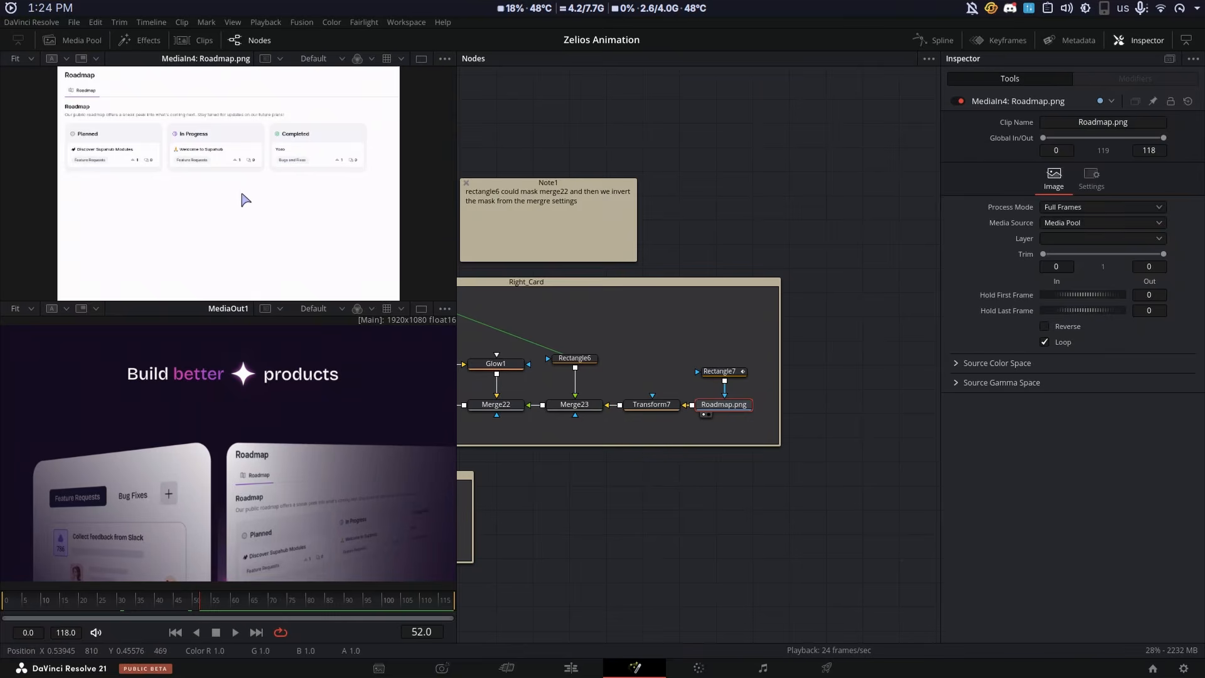
# View the Rectangle7 mask of the Right_Card group and check its width animation at frames 3 and 24
pyautogui.click(738, 372)
pyautogui.press('1')
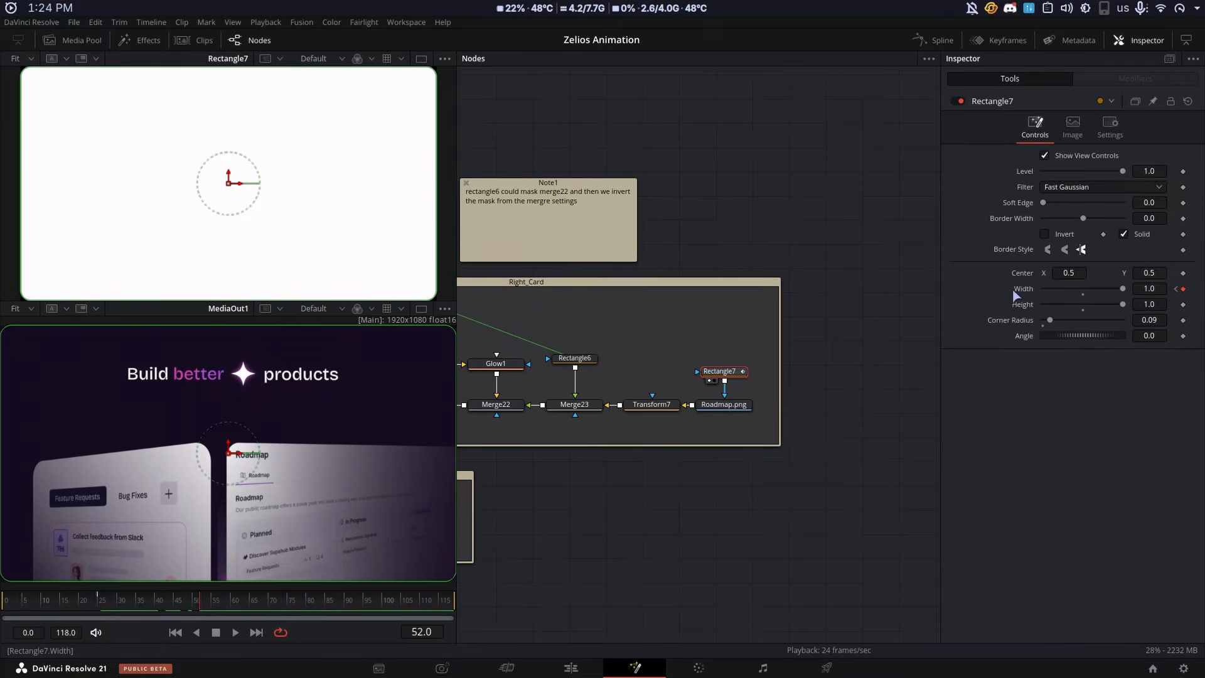
pyautogui.click(101, 605)
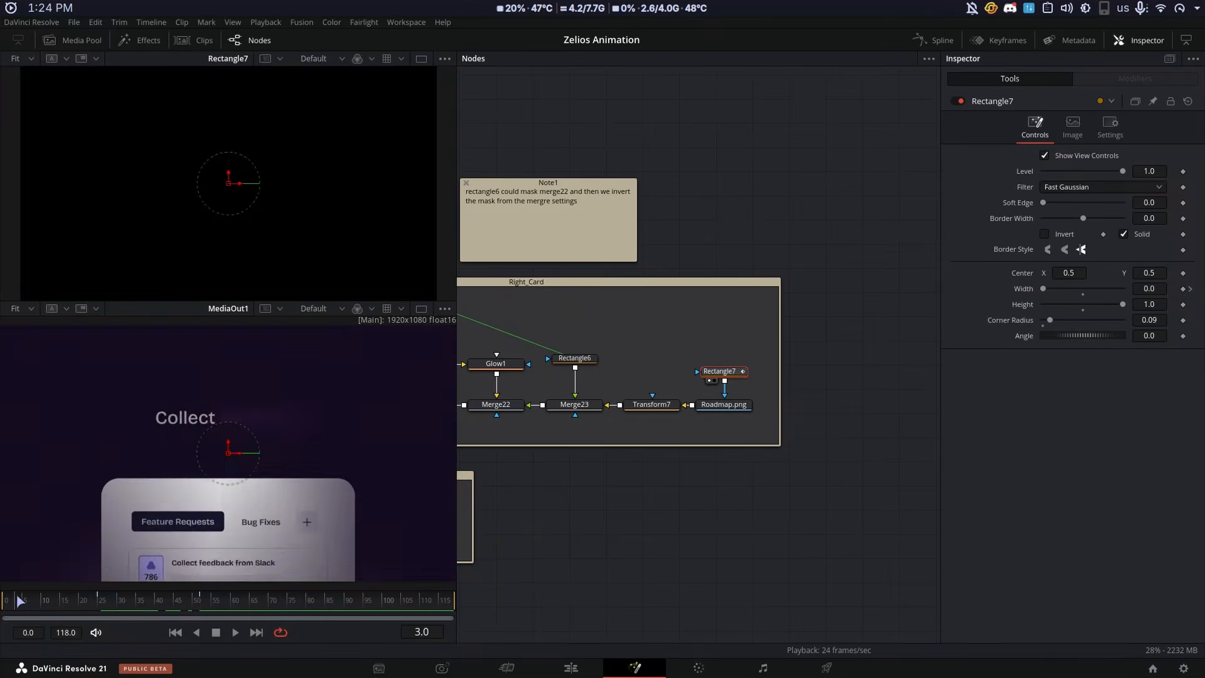
pyautogui.click(94, 605)
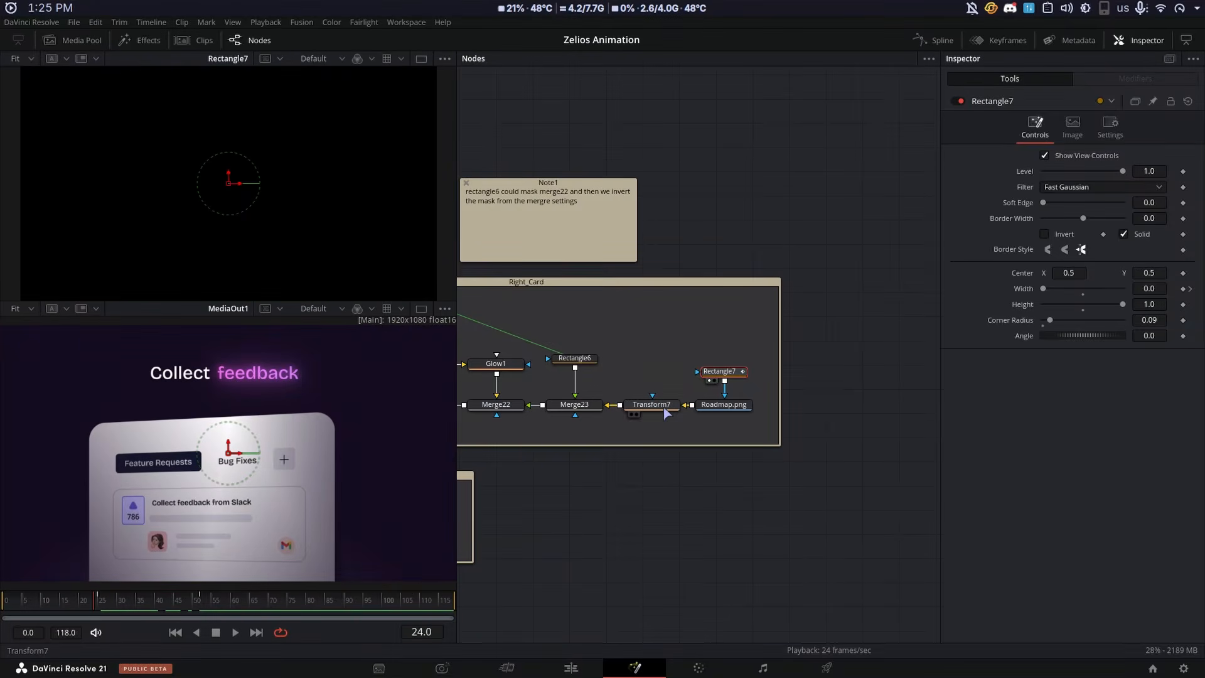
# View the Transform7 output in the Right_Card group, and the Merge23 node that follows it
pyautogui.click(664, 406)
pyautogui.press('1')
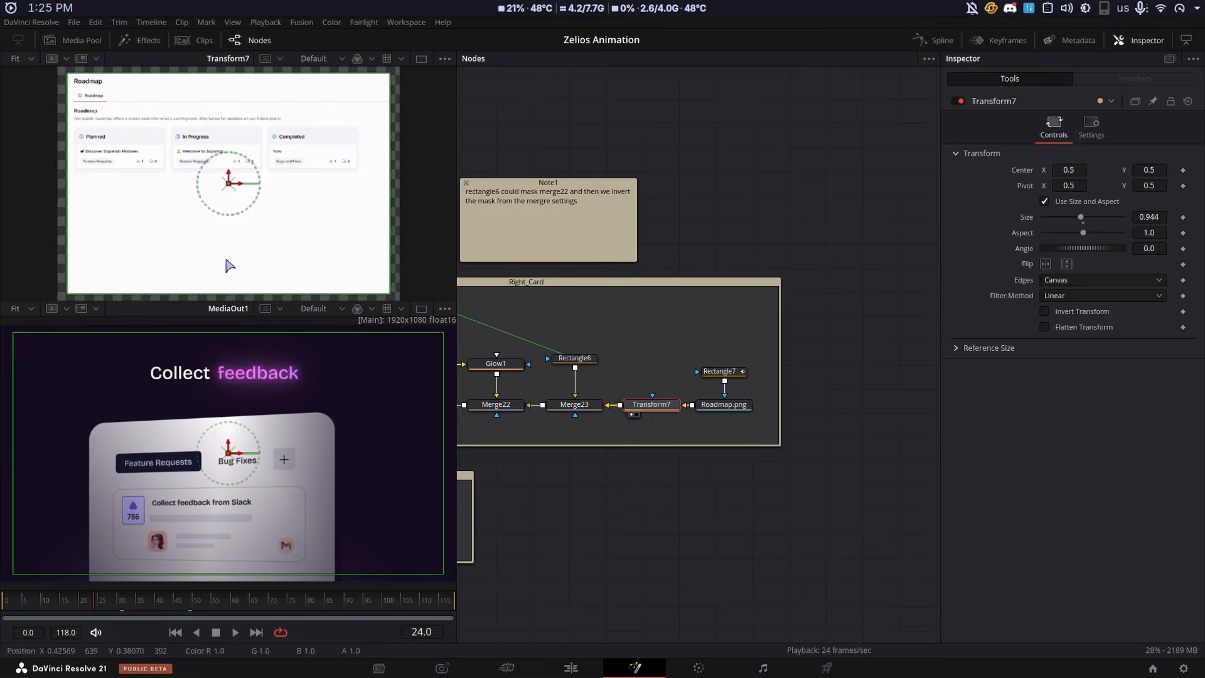
pyautogui.moveTo(582, 507); pyautogui.dragTo(698, 548)
pyautogui.click(690, 446)
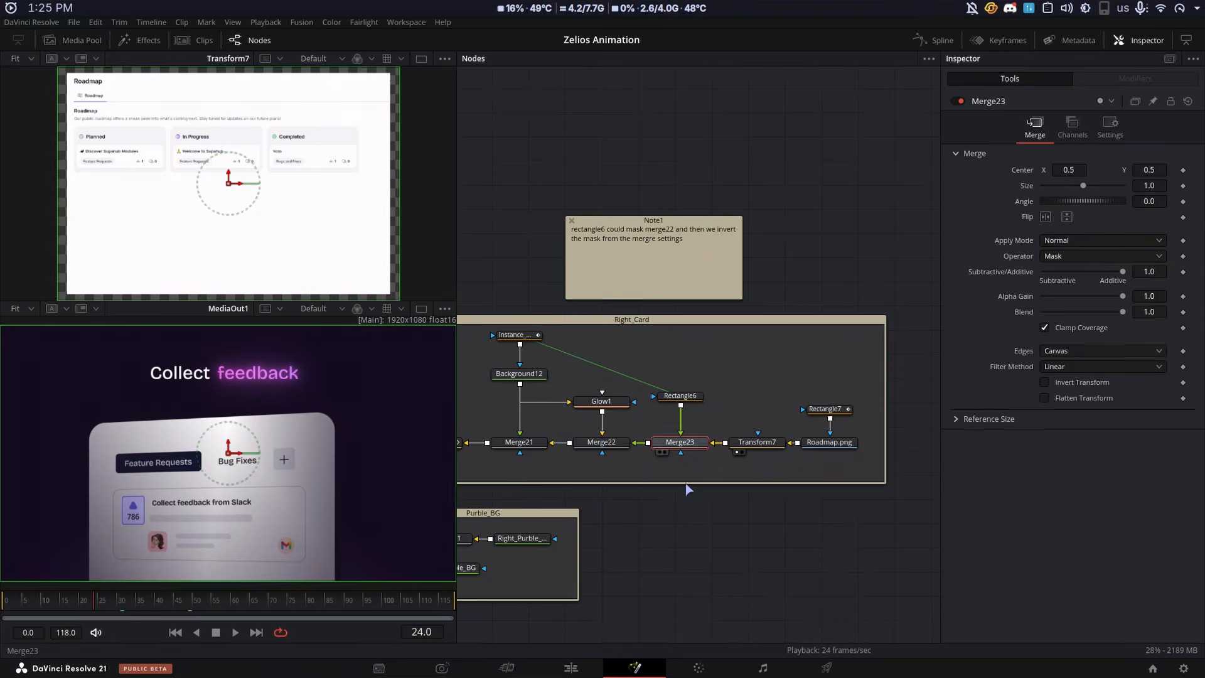
pyautogui.press('1')
# Examine Rectangle6, its instance and the Merge22 result, looking closely at the glowing card edge
pyautogui.click(680, 396)
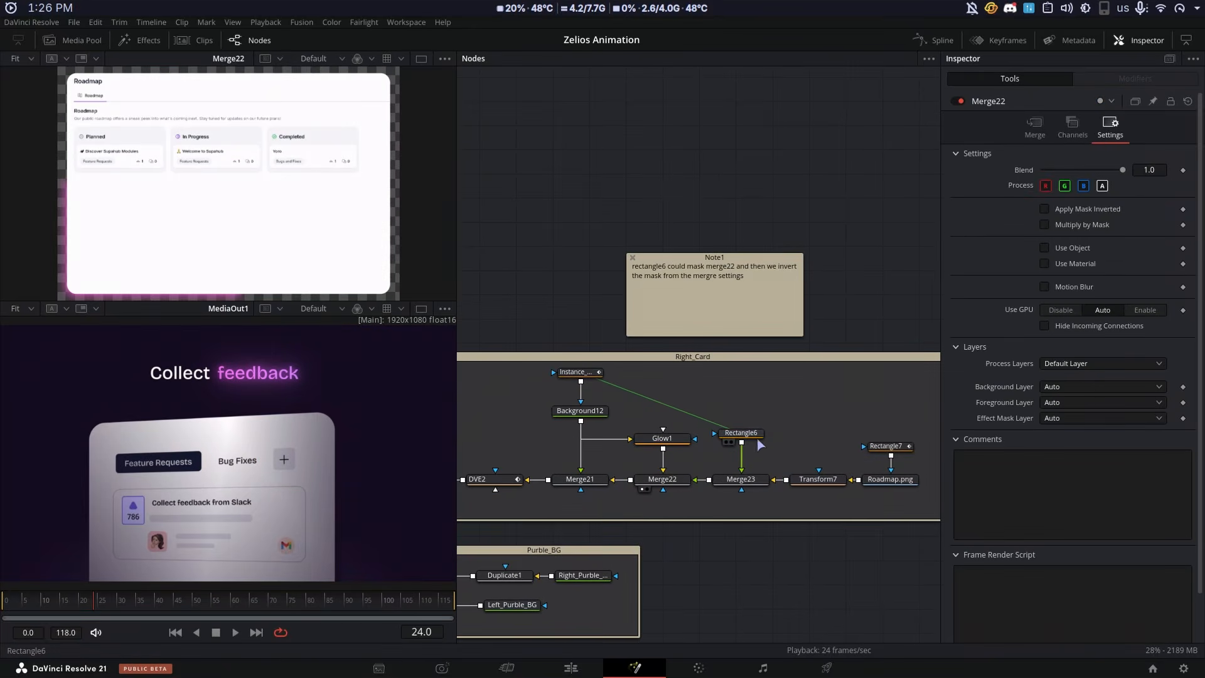
pyautogui.click(580, 372)
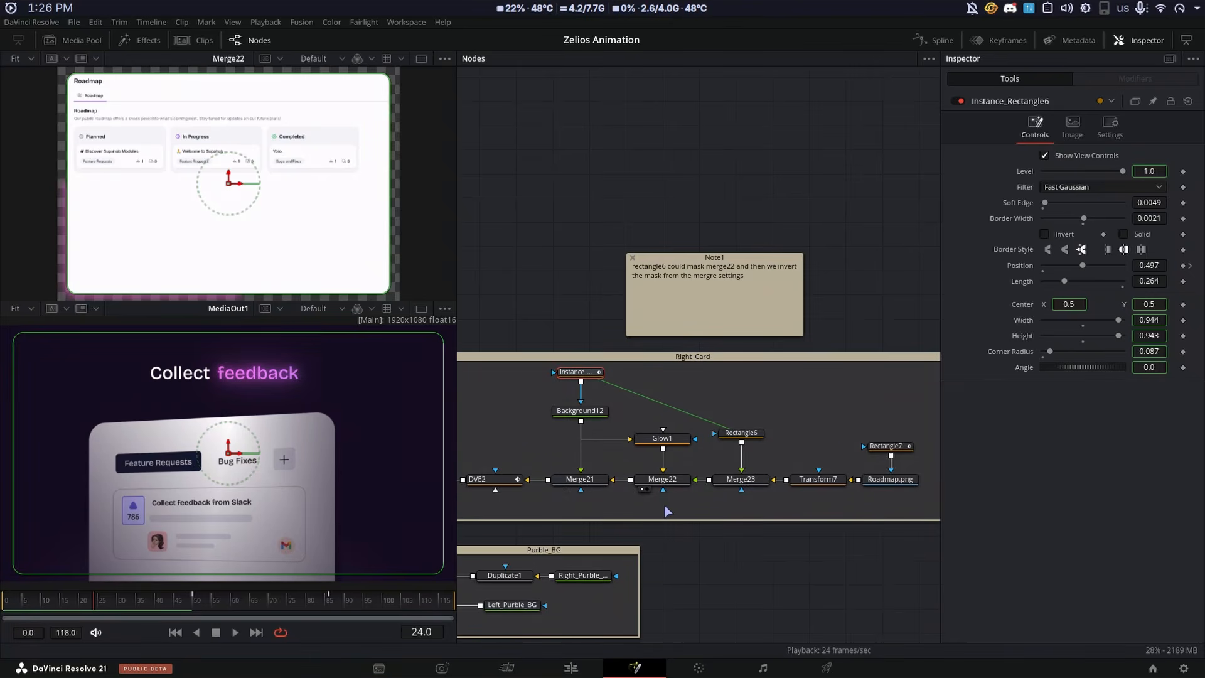
pyautogui.moveTo(684, 515); pyautogui.dragTo(555, 475)
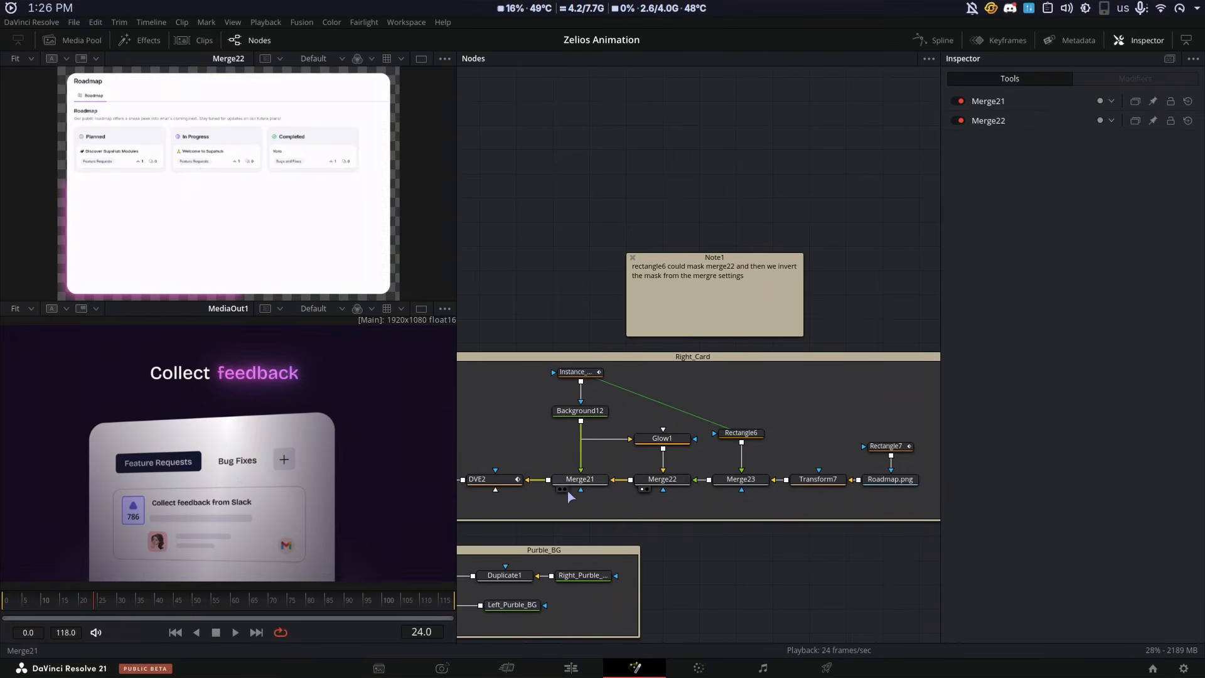
pyautogui.click(671, 481)
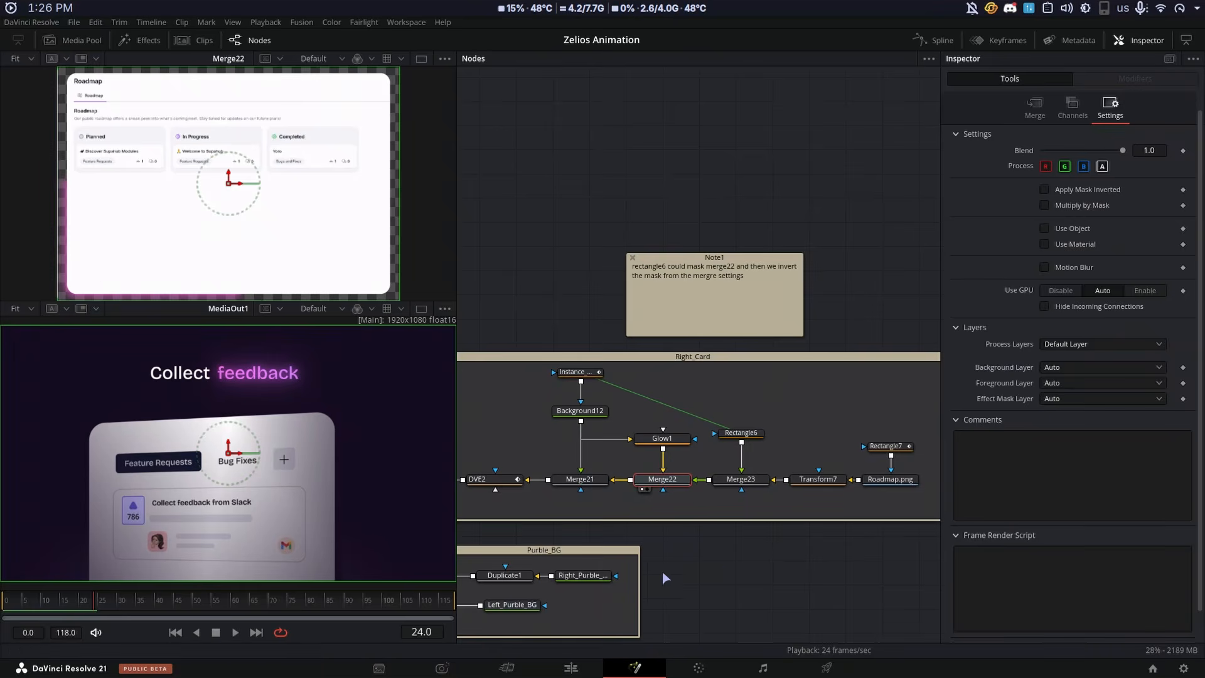
pyautogui.scroll(4, 206, 224)
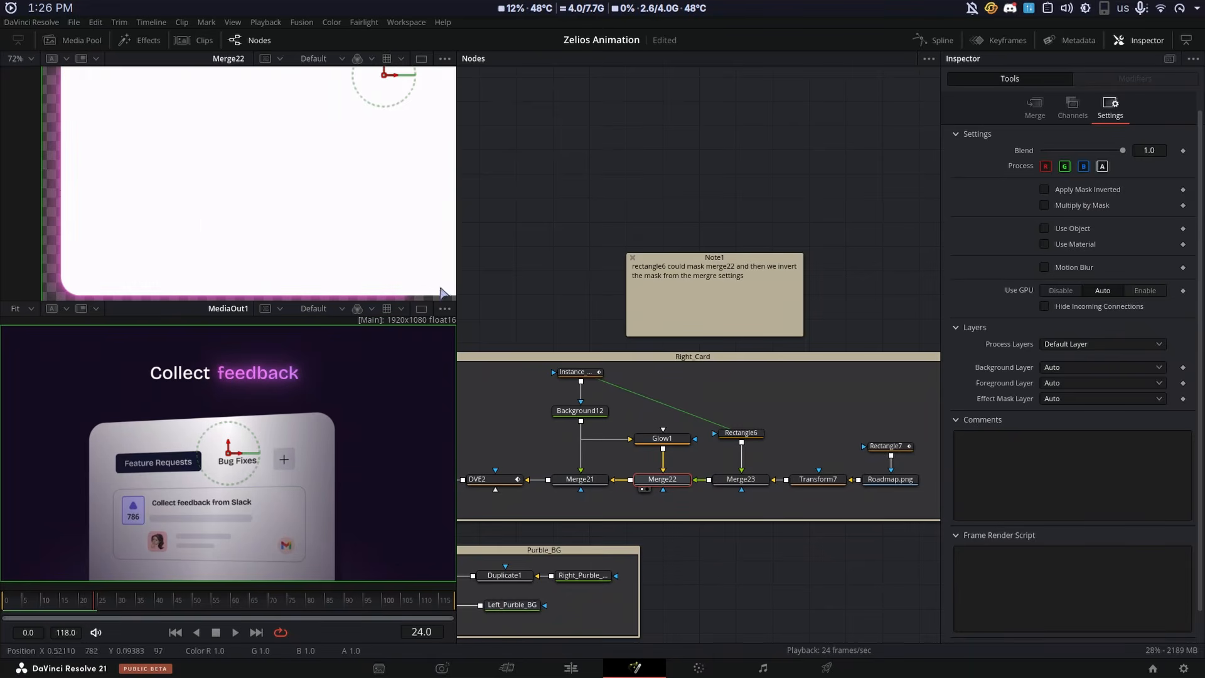
# Delete the Merge21 node from the Right_Card group and inspect the Merge22 result
pyautogui.click(594, 480)
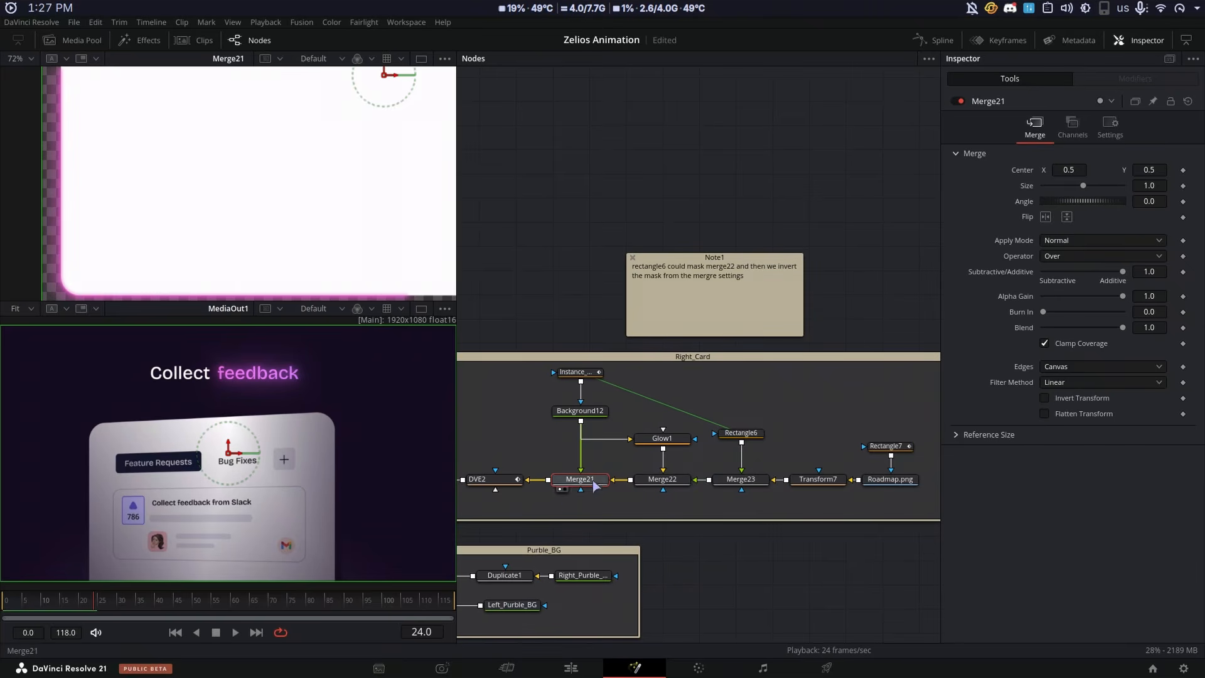
pyautogui.press('Delete')
pyautogui.click(675, 482)
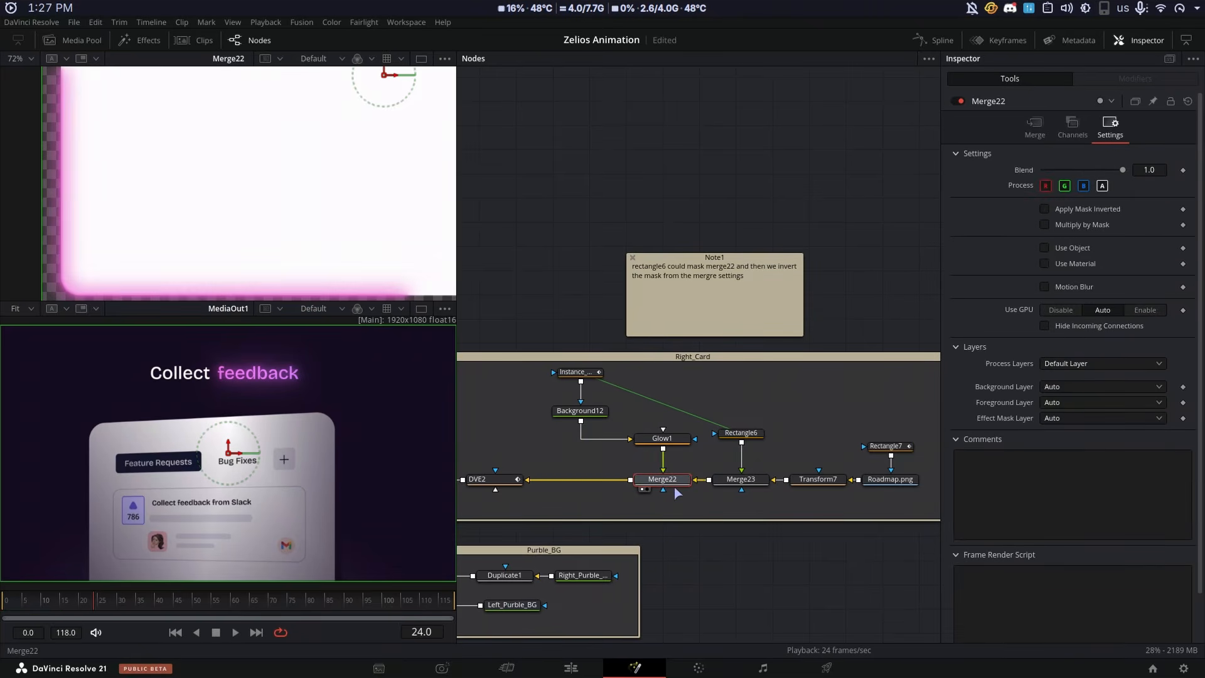
pyautogui.click(698, 561)
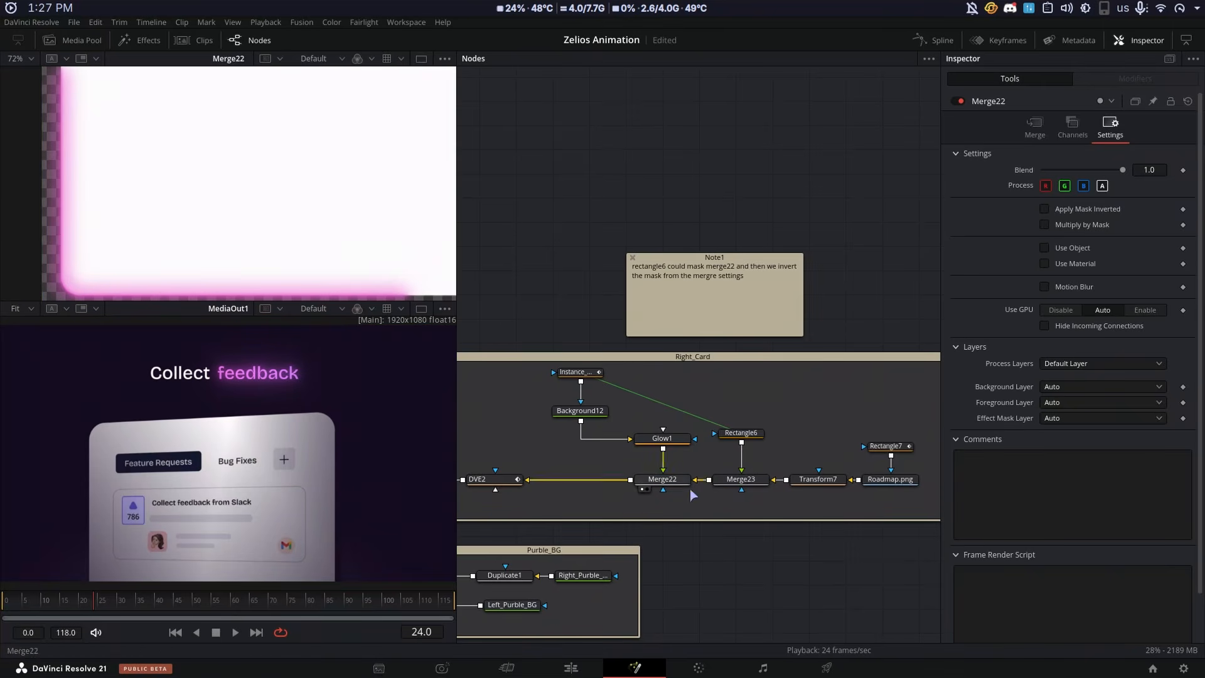
# Connect Rectangle6 to Merge22 as its effect mask, apply the mask inverted, and fit the result in the viewer
pyautogui.moveTo(744, 430); pyautogui.dragTo(664, 492)
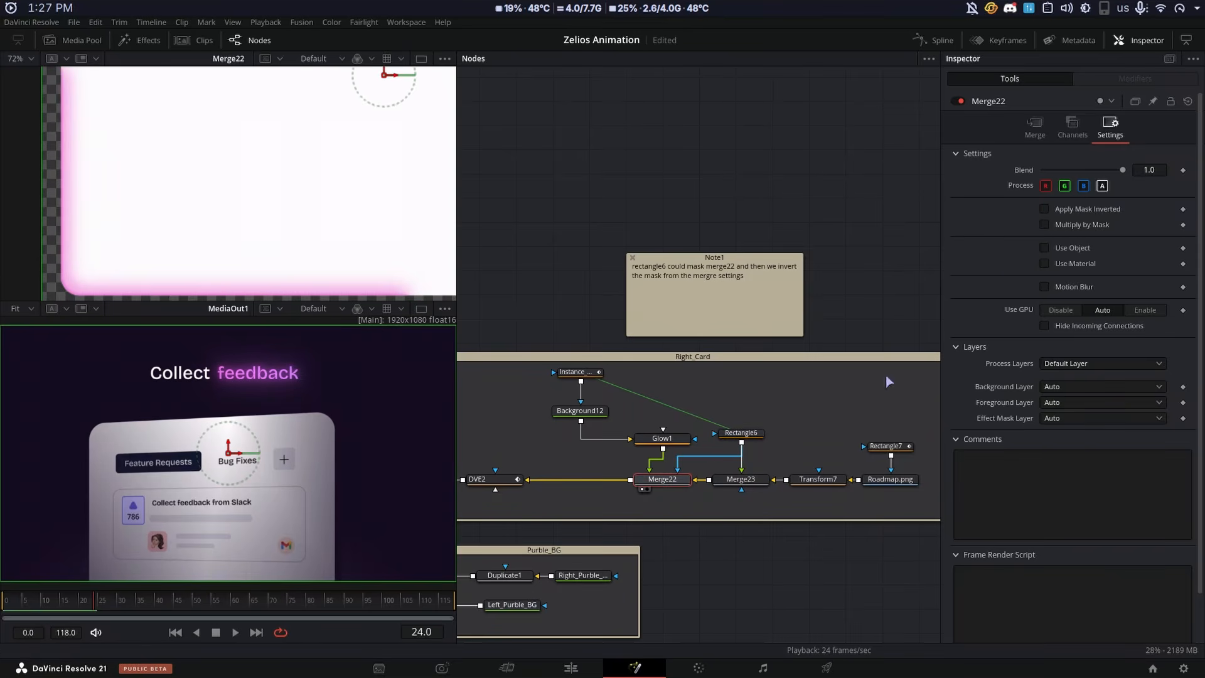
pyautogui.click(1044, 209)
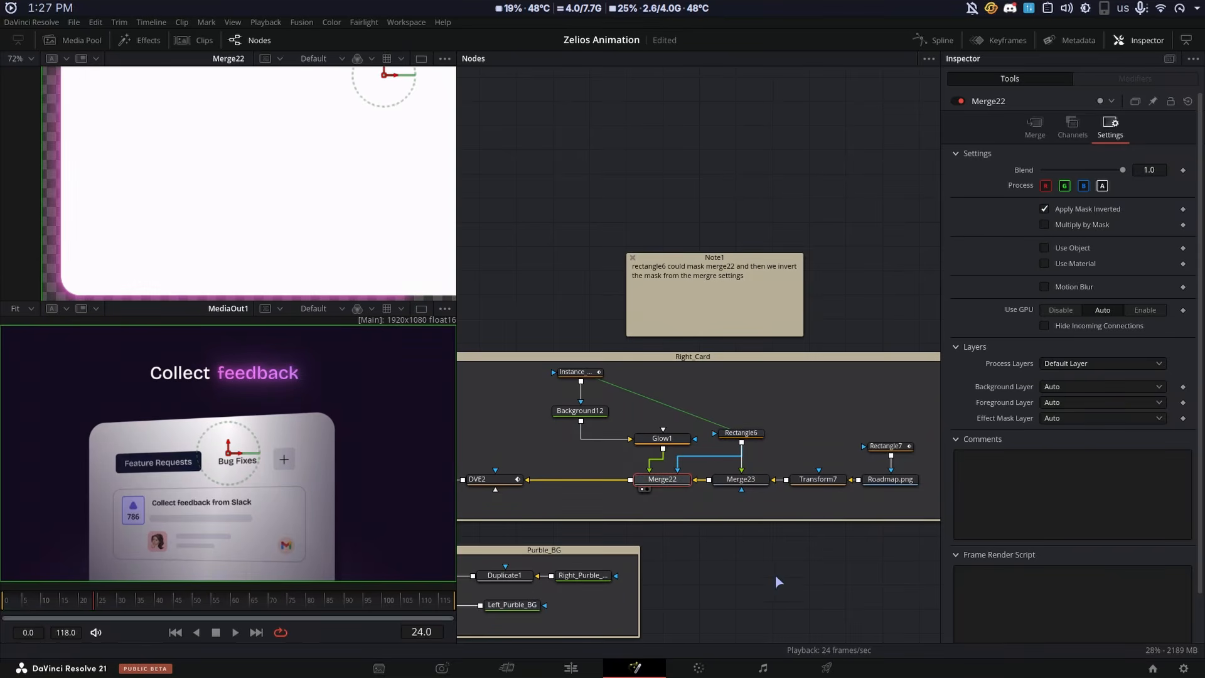
pyautogui.click(811, 582)
pyautogui.hotkey('ctrl', 'f')
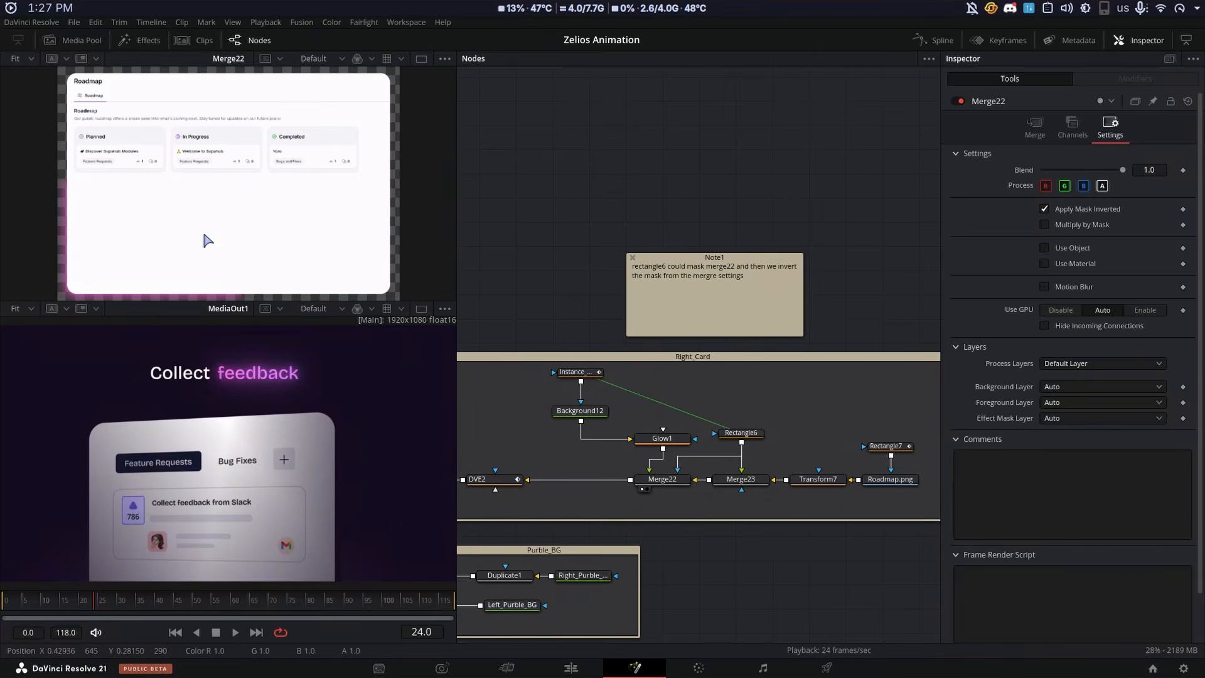
# View the DVE2 node and examine its center and rotation settings along with Rectangle7's mask settings
pyautogui.moveTo(590, 540); pyautogui.dragTo(720, 533)
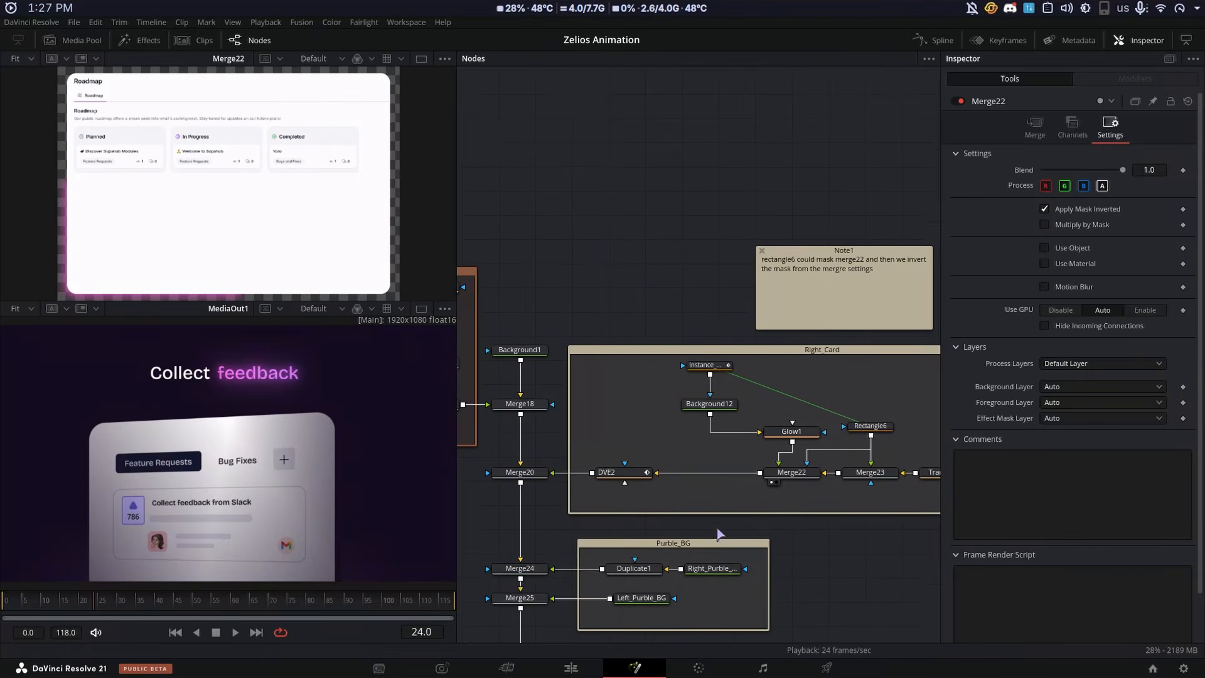
pyautogui.click(644, 476)
pyautogui.press('1')
pyautogui.moveTo(865, 582); pyautogui.dragTo(762, 519)
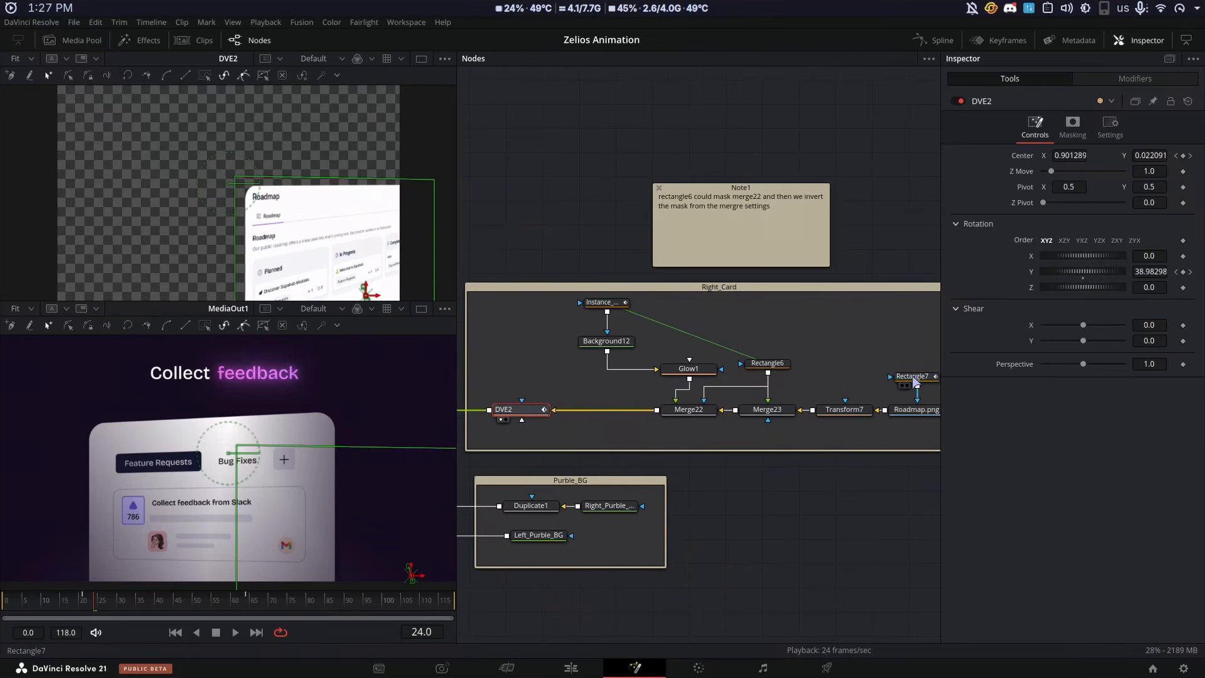
pyautogui.click(913, 377)
pyautogui.moveTo(516, 489); pyautogui.dragTo(661, 511)
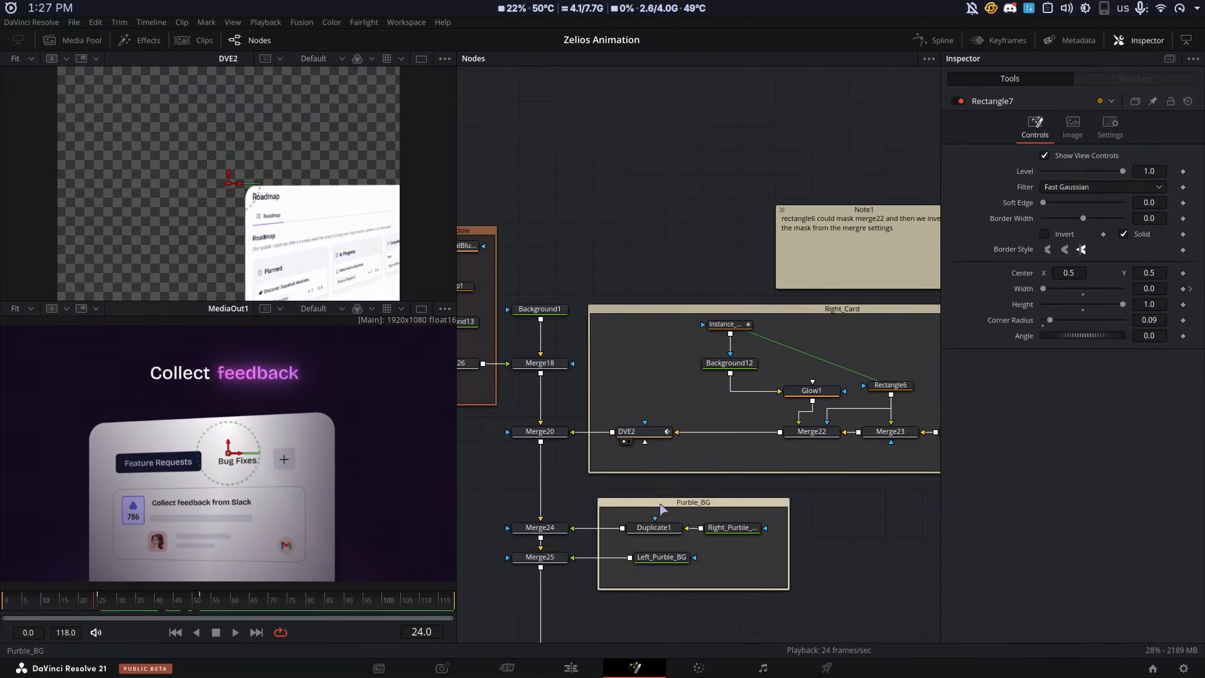
pyautogui.click(635, 431)
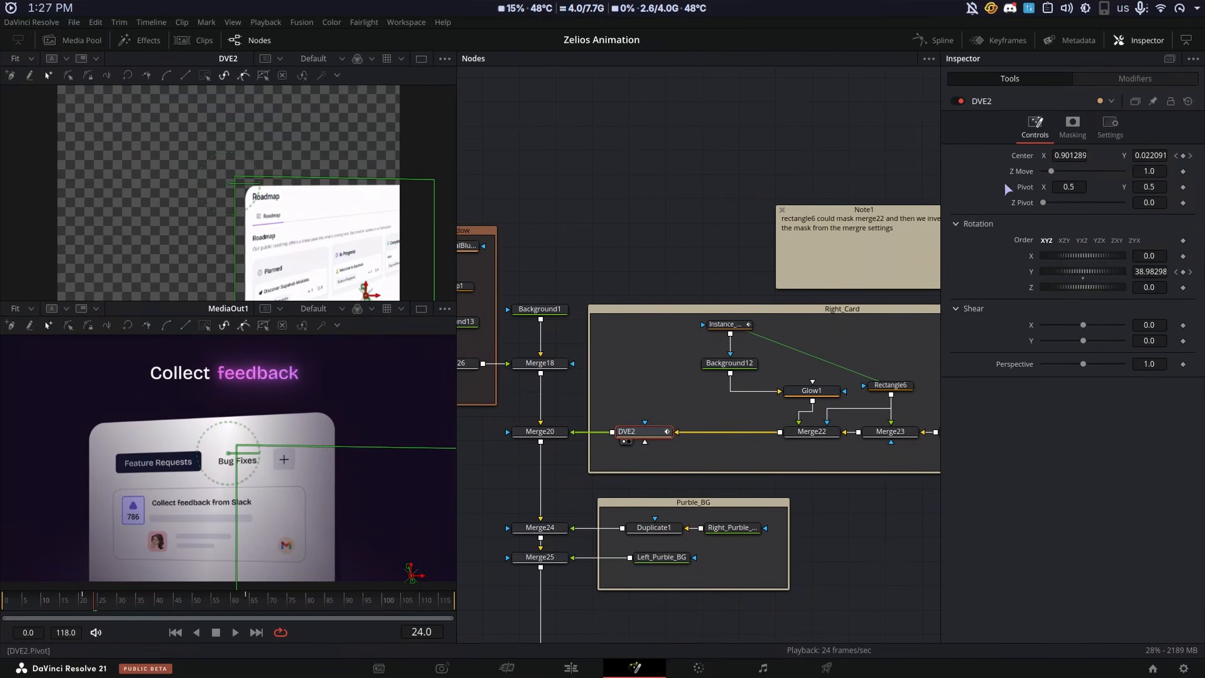
# Step back to frame 22, clear the DVE2 view, and play the card transition up to frame 63
pyautogui.moveTo(510, 617); pyautogui.dragTo(551, 536)
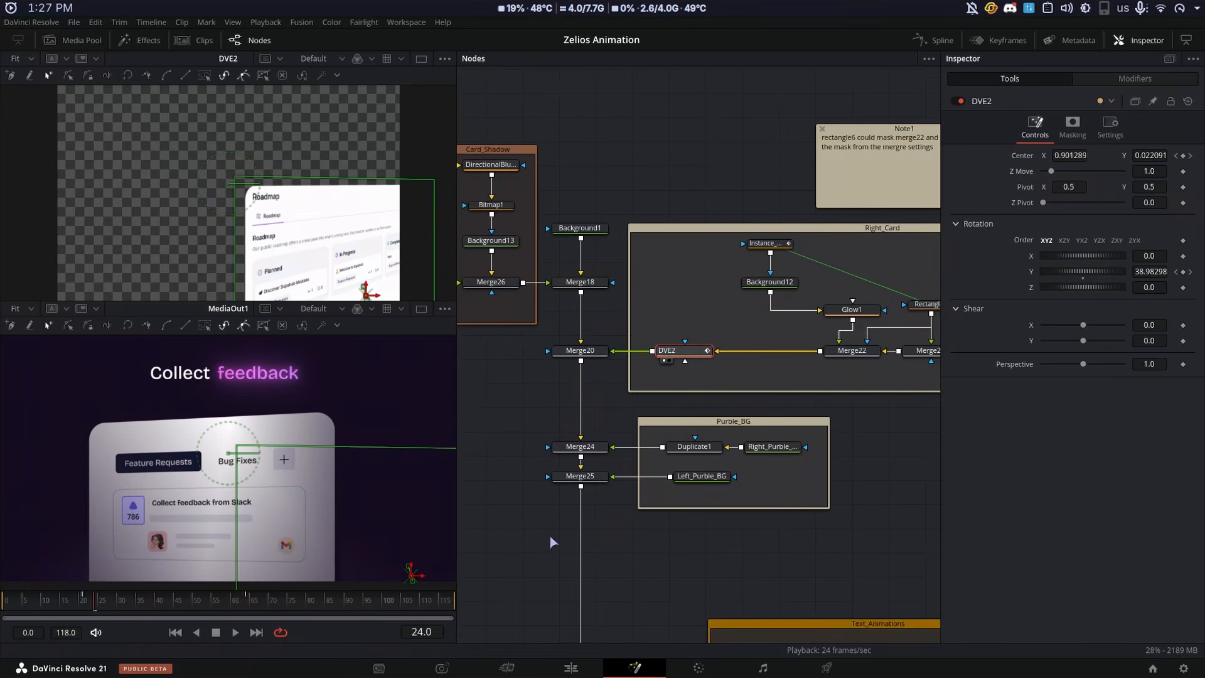
pyautogui.press('Left')
pyautogui.press('Left')
pyautogui.press('1')
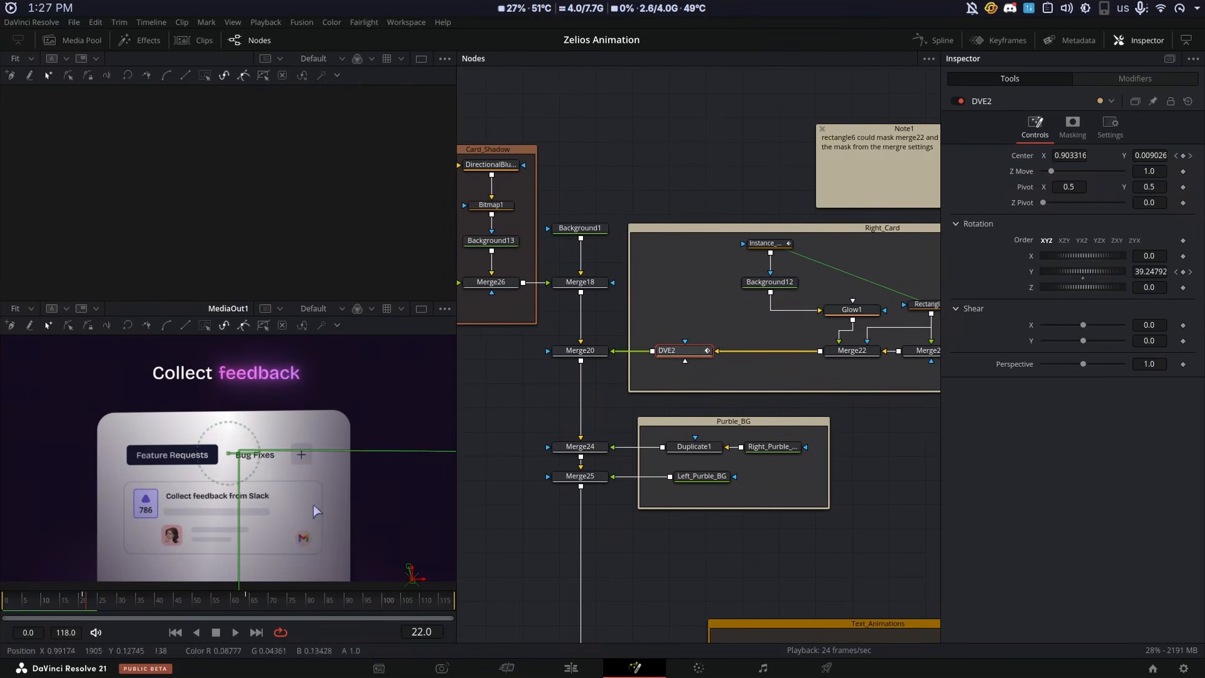
pyautogui.click(601, 596)
pyautogui.press('space')
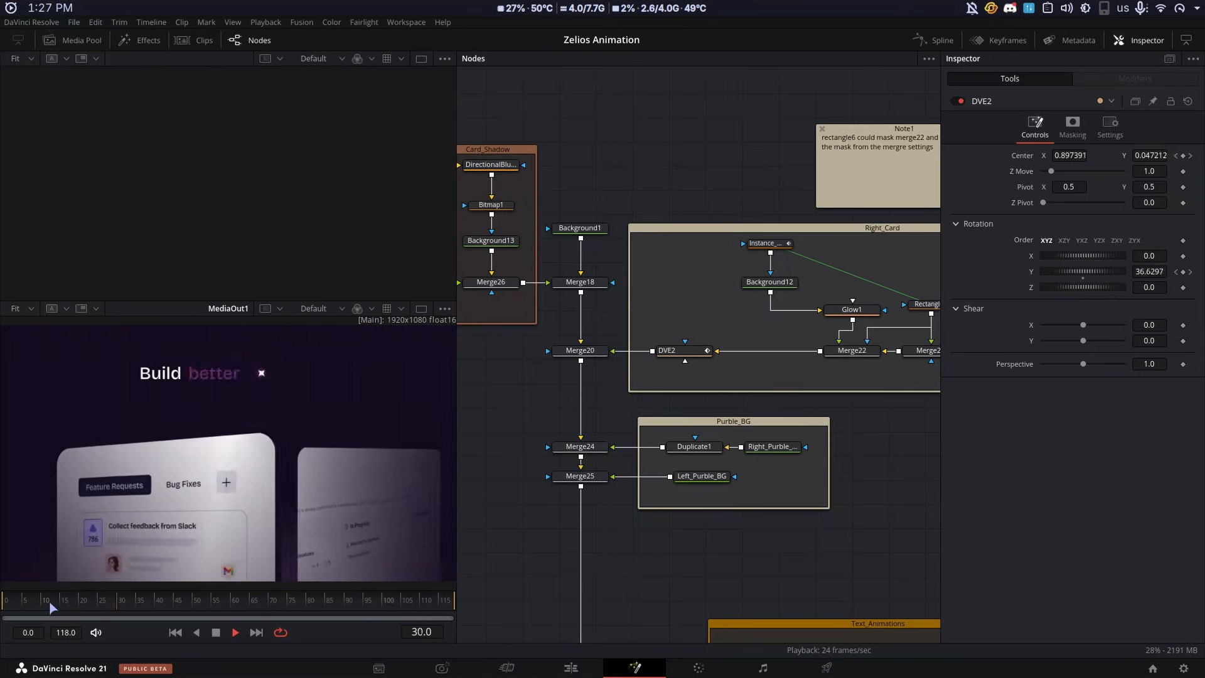
pyautogui.press('space')
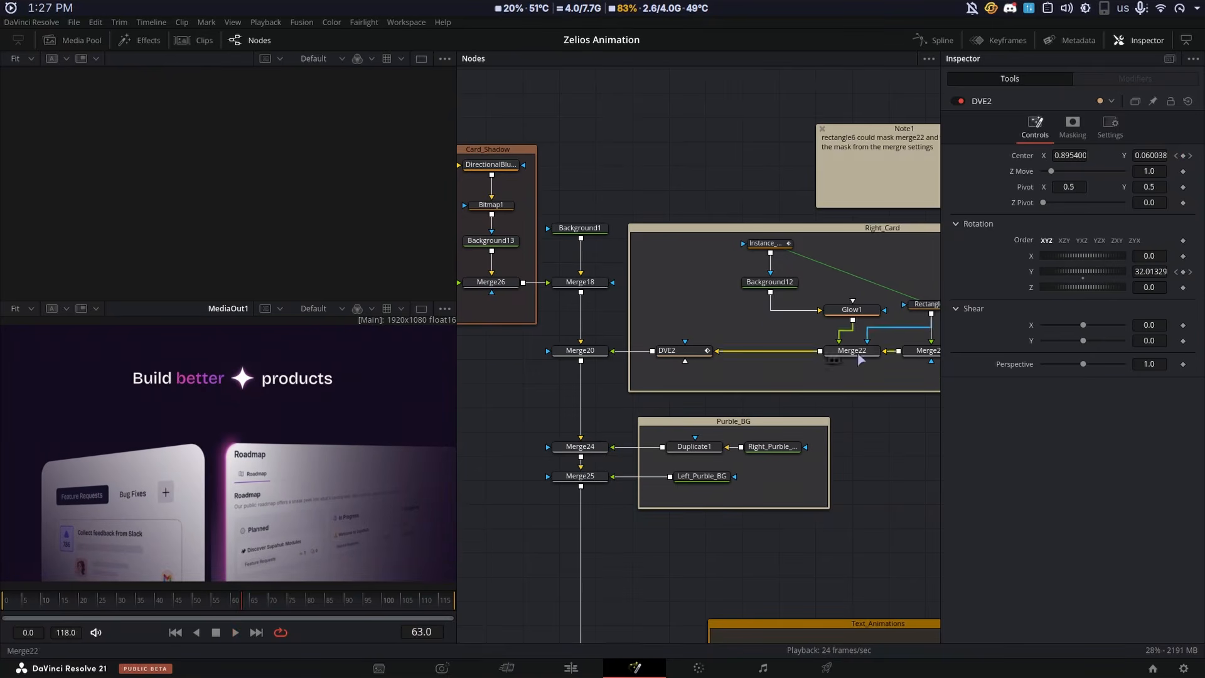
# Inspect the Instance_Rectangle6 settings, and view the Right_Purble_BG gradient in the Purble_BG group
pyautogui.click(782, 245)
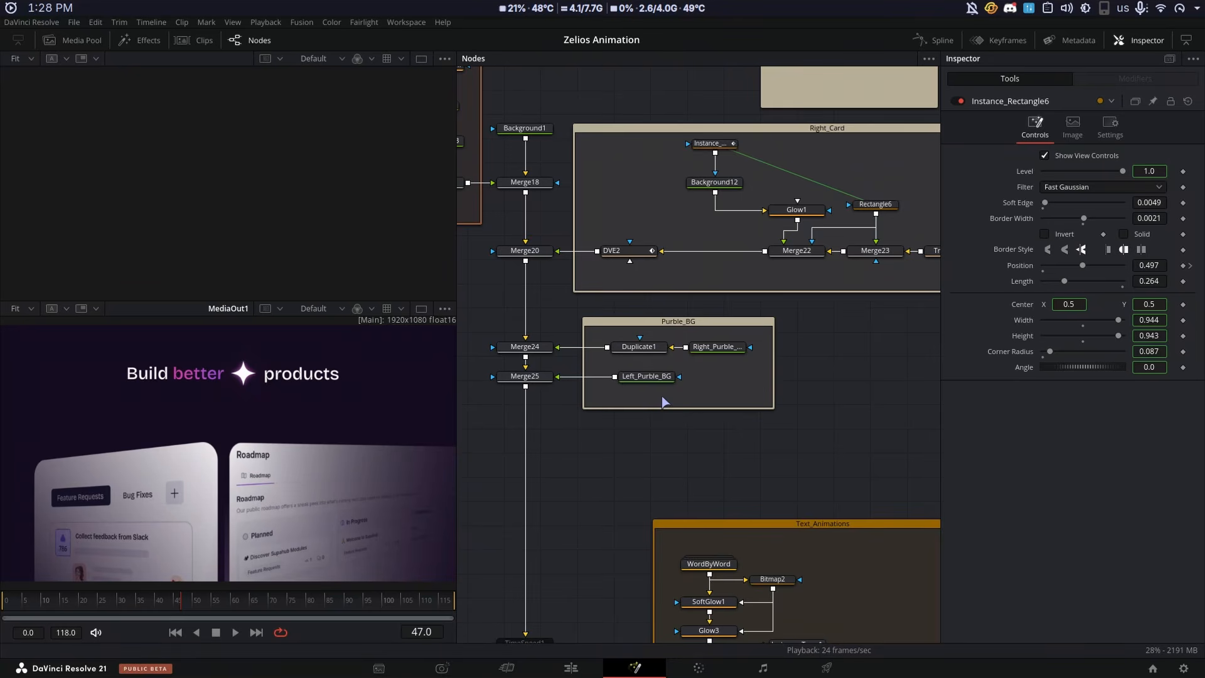
pyautogui.click(717, 355)
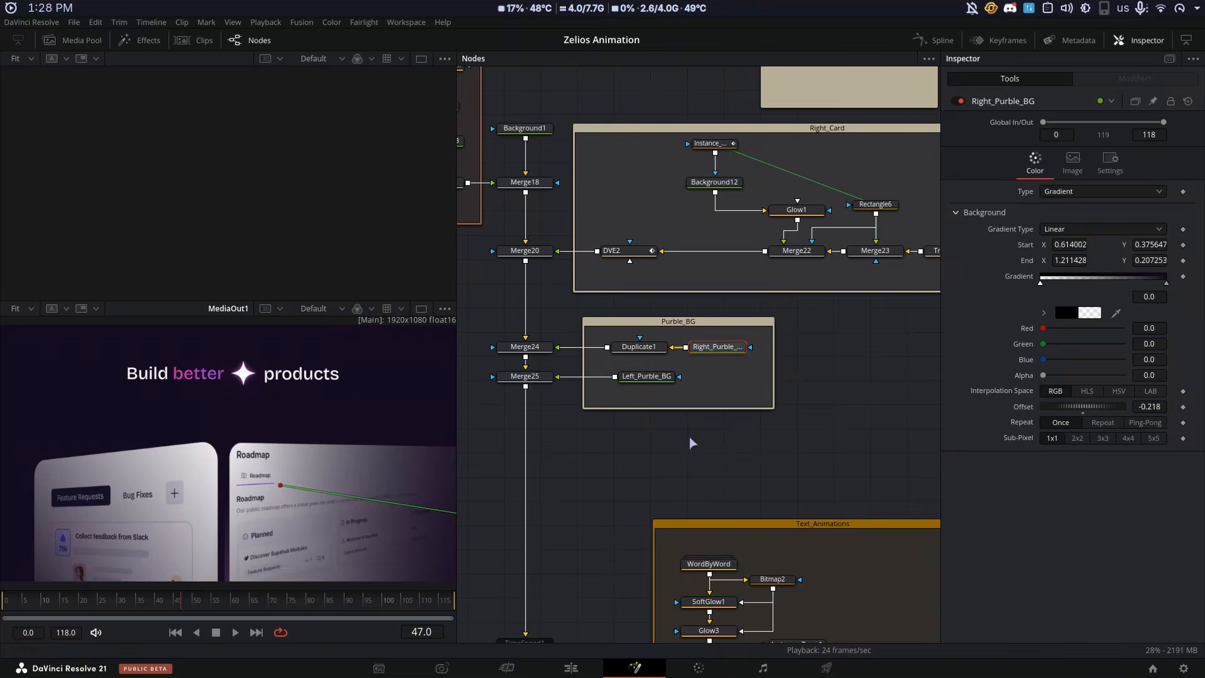
pyautogui.moveTo(715, 347); pyautogui.dragTo(162, 227)
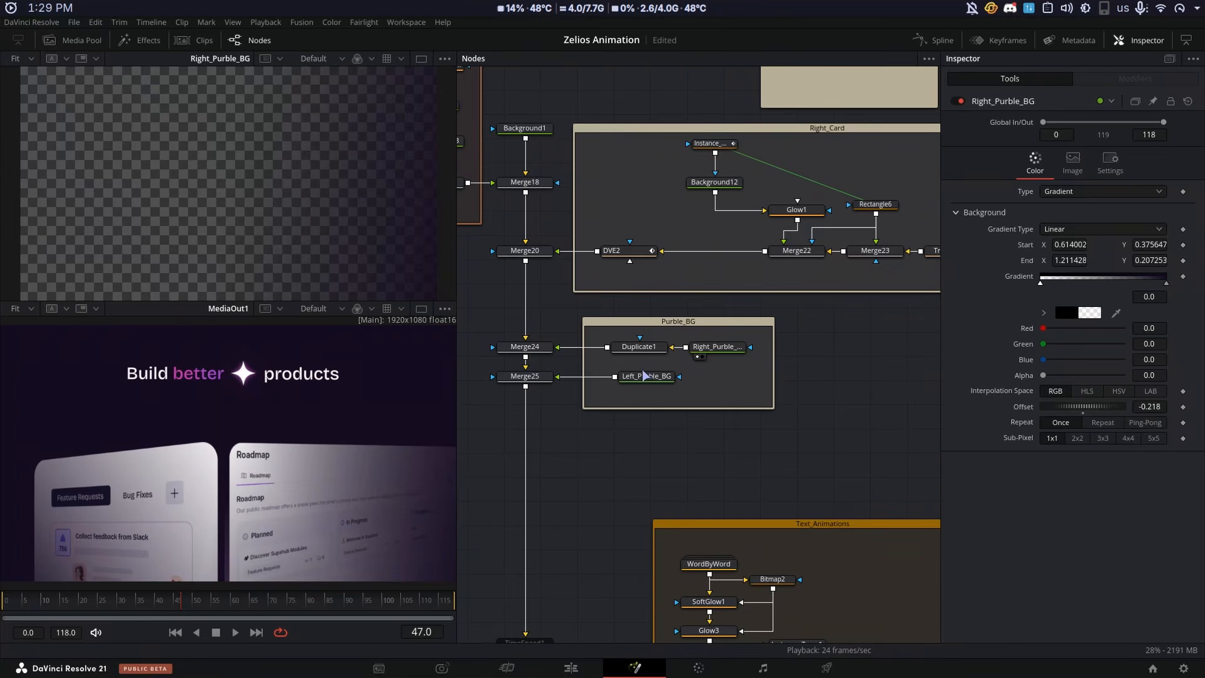
# View the Duplicate1 node, inspect the Left_Purble_BG gradient, and check Merge25 where it joins the main tree
pyautogui.click(650, 347)
pyautogui.press('1')
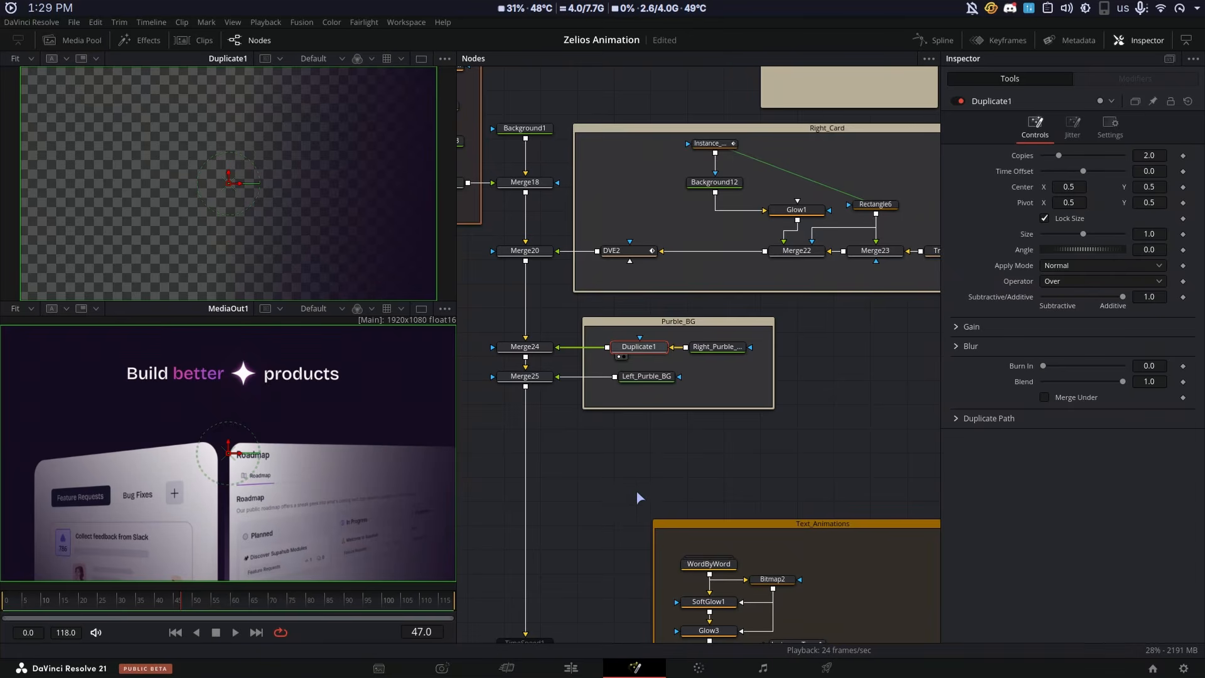
pyautogui.click(650, 487)
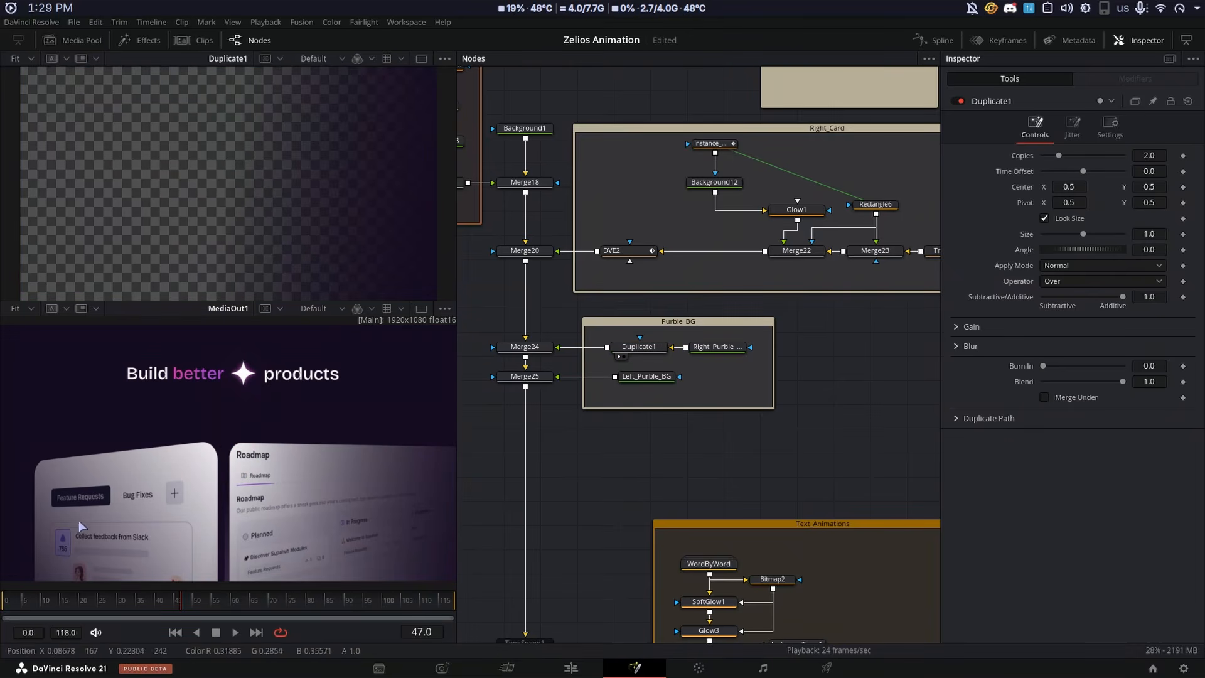
pyautogui.click(645, 380)
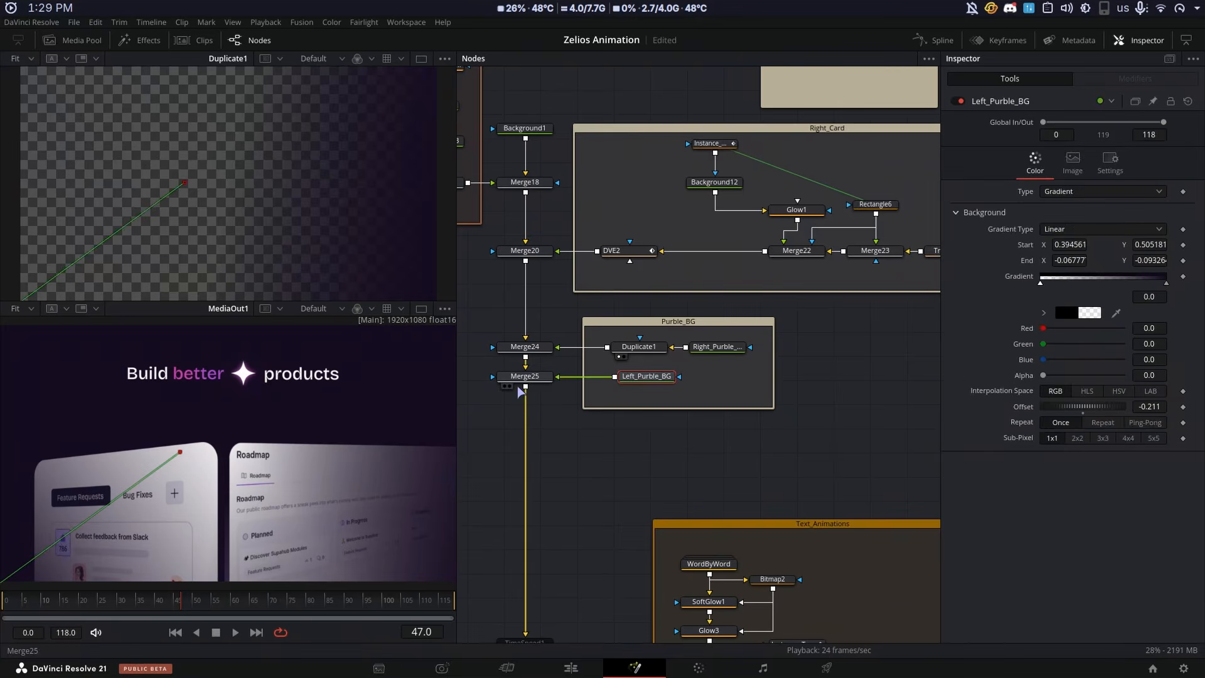
pyautogui.click(519, 380)
pyautogui.press('1')
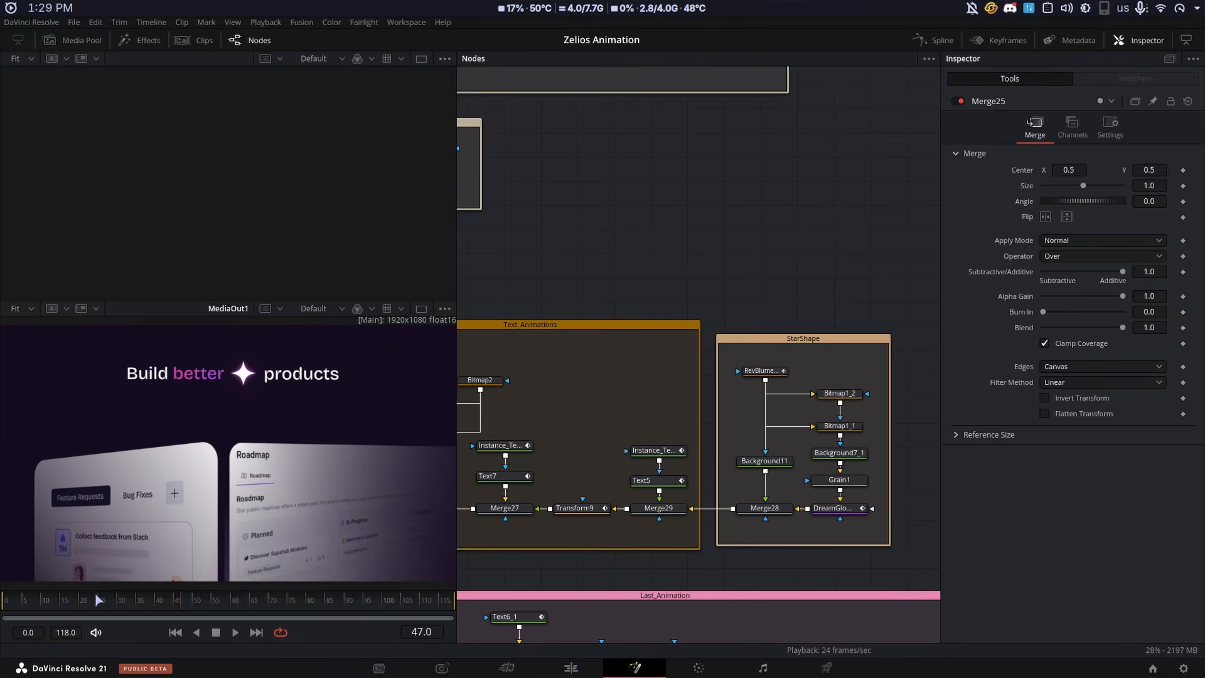
# Play the headline text animation from frame 20, and bring the nodes of the Text_Animations group into view
pyautogui.moveTo(179, 612); pyautogui.dragTo(80, 618)
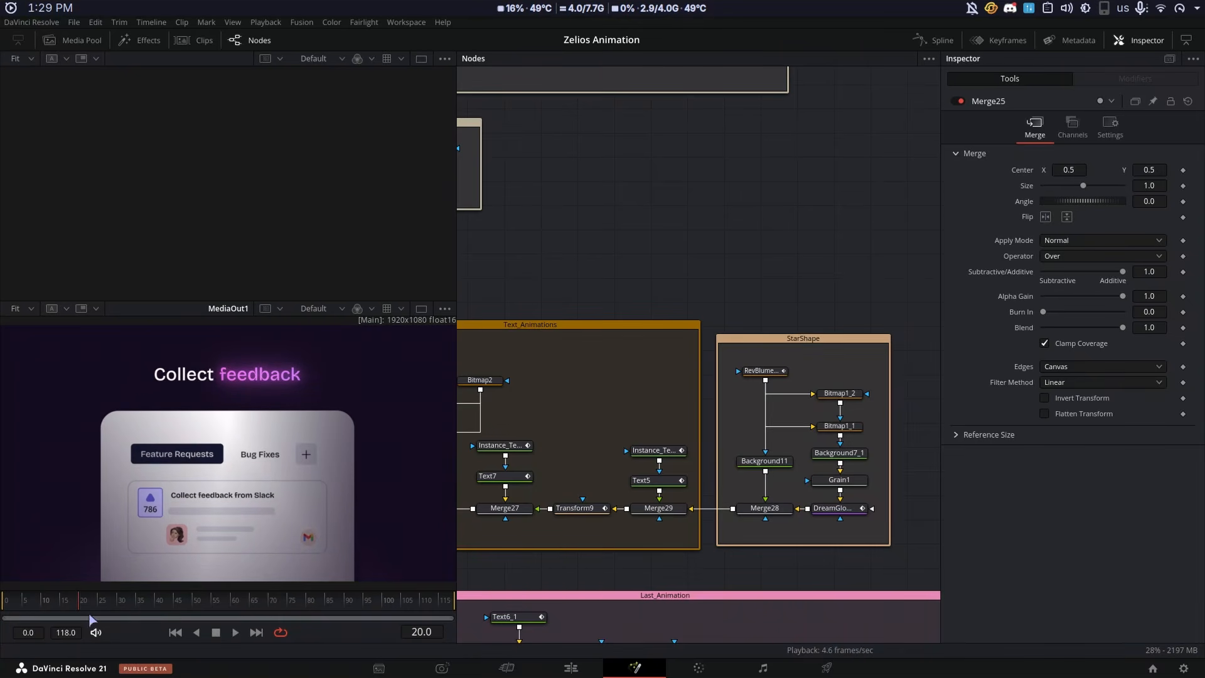
pyautogui.press('space')
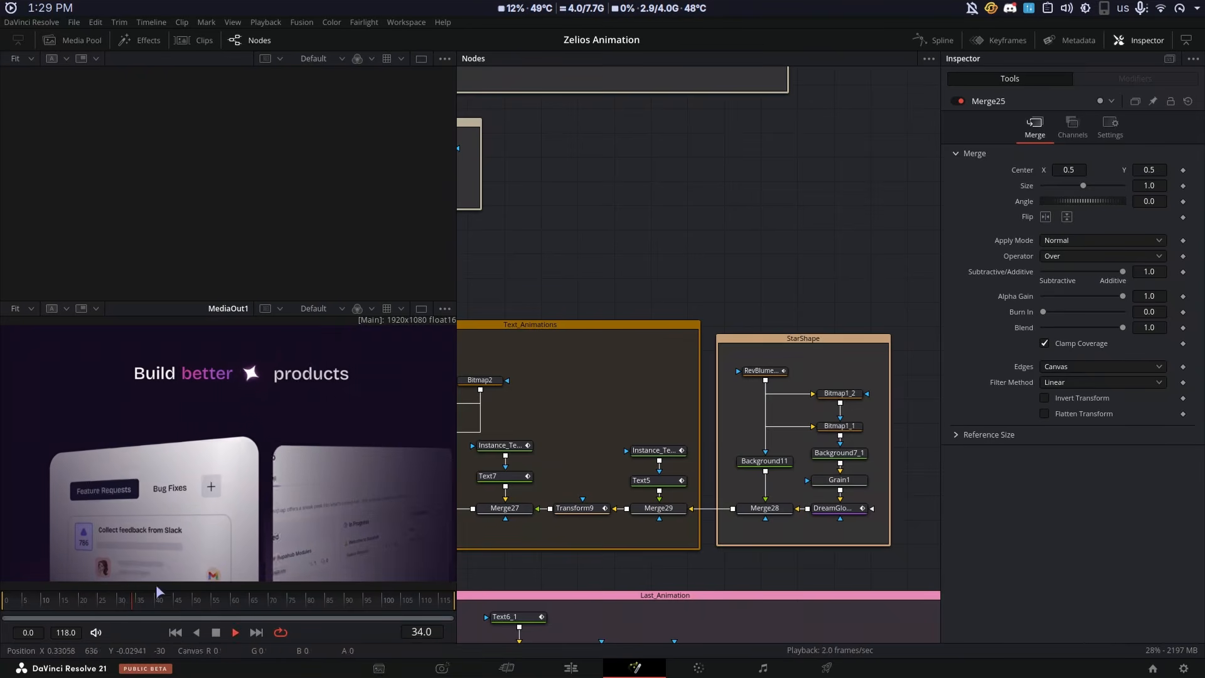
pyautogui.scroll(-1, 847, 333)
pyautogui.hscroll(1, 848, 333)
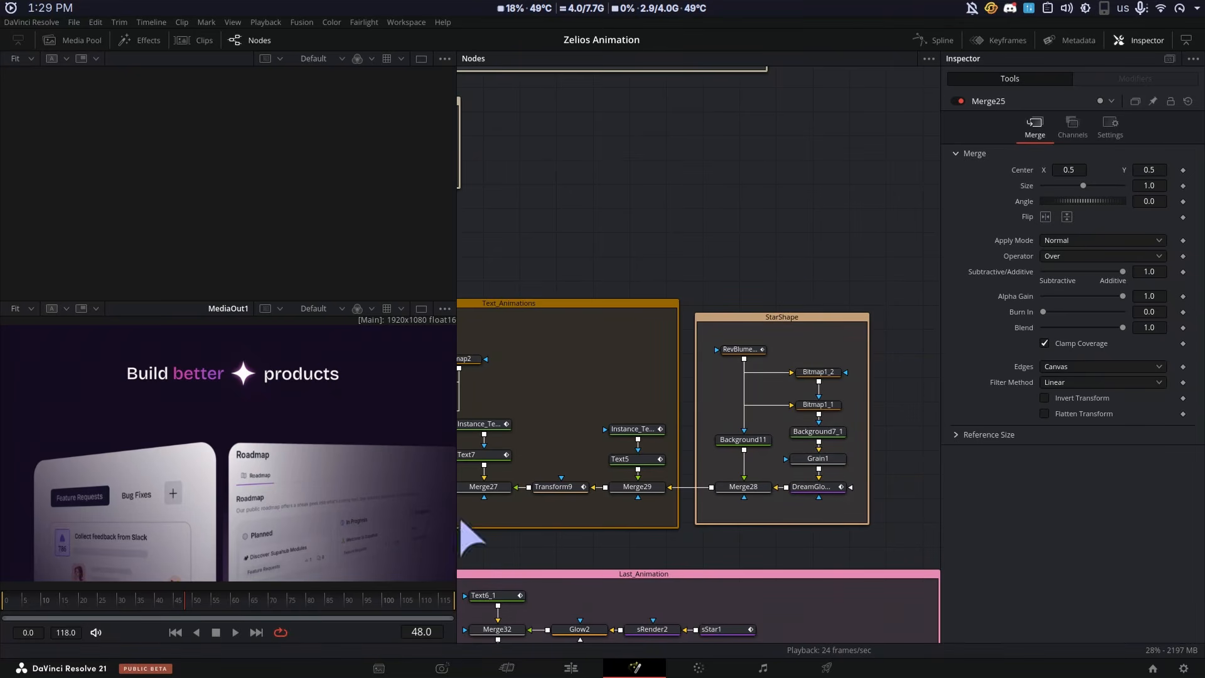
pyautogui.hscroll(-5, 597, 534)
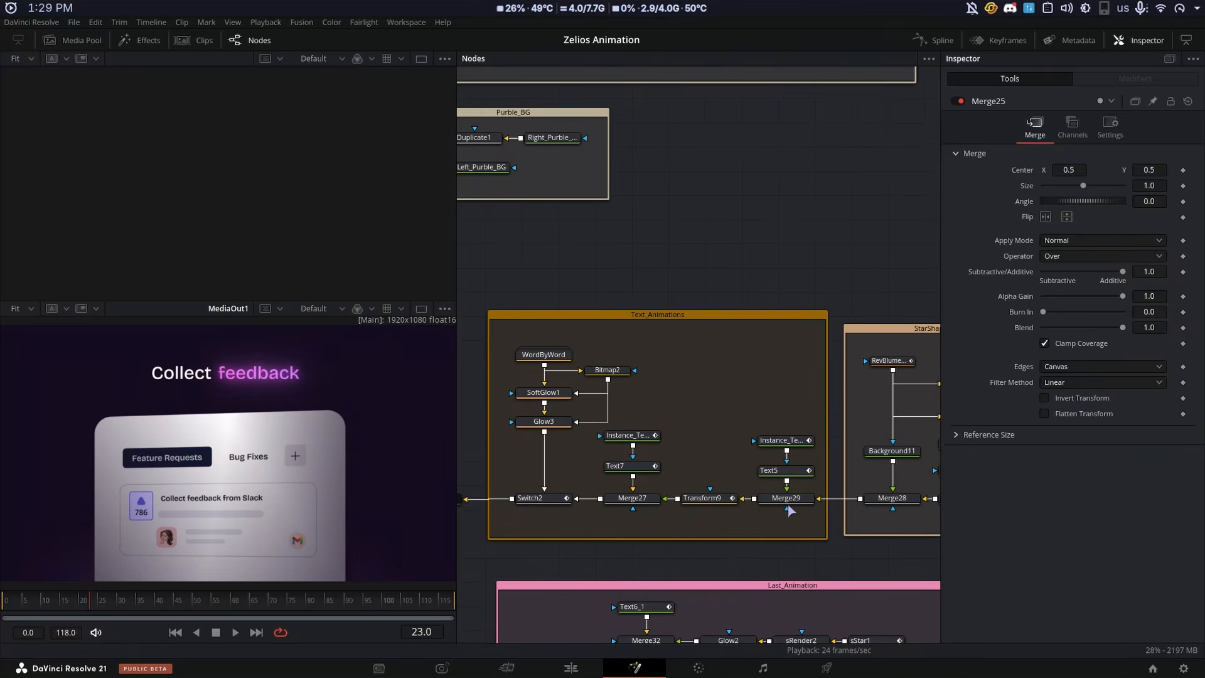
# Inspect Text5 and Text7, open the WordByWord group, and view the Follower1 transform settings of Text1_2 at frame 0
pyautogui.click(784, 471)
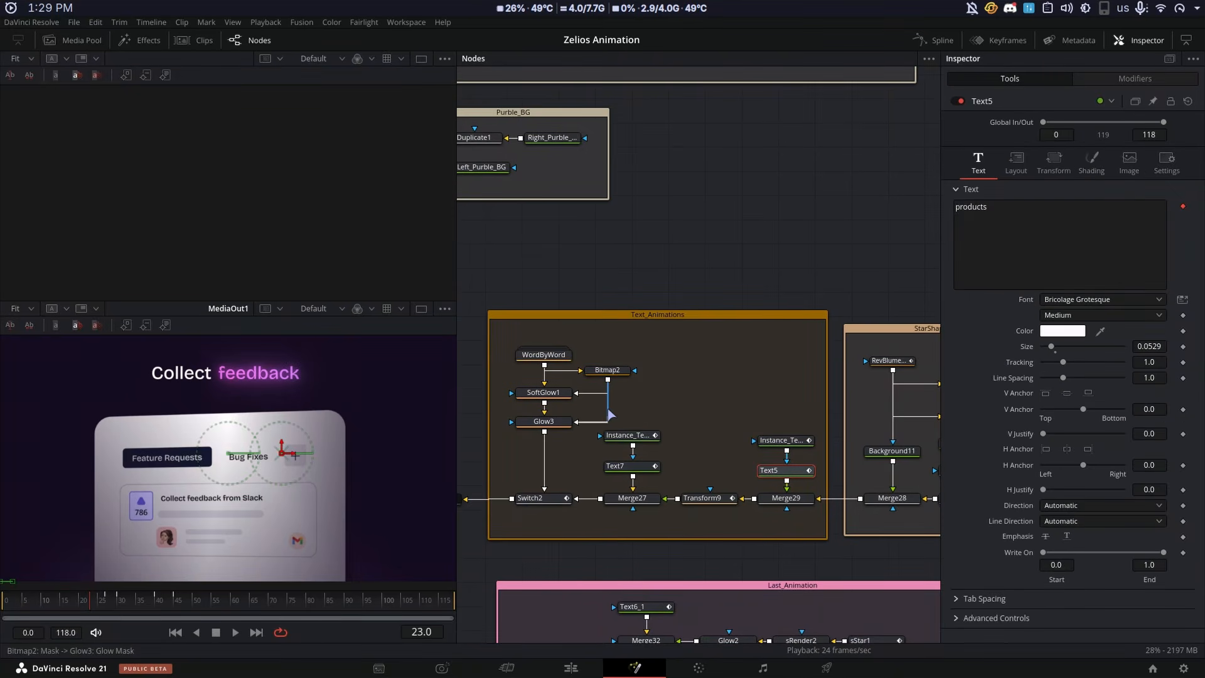
pyautogui.click(649, 472)
pyautogui.doubleClick(544, 354)
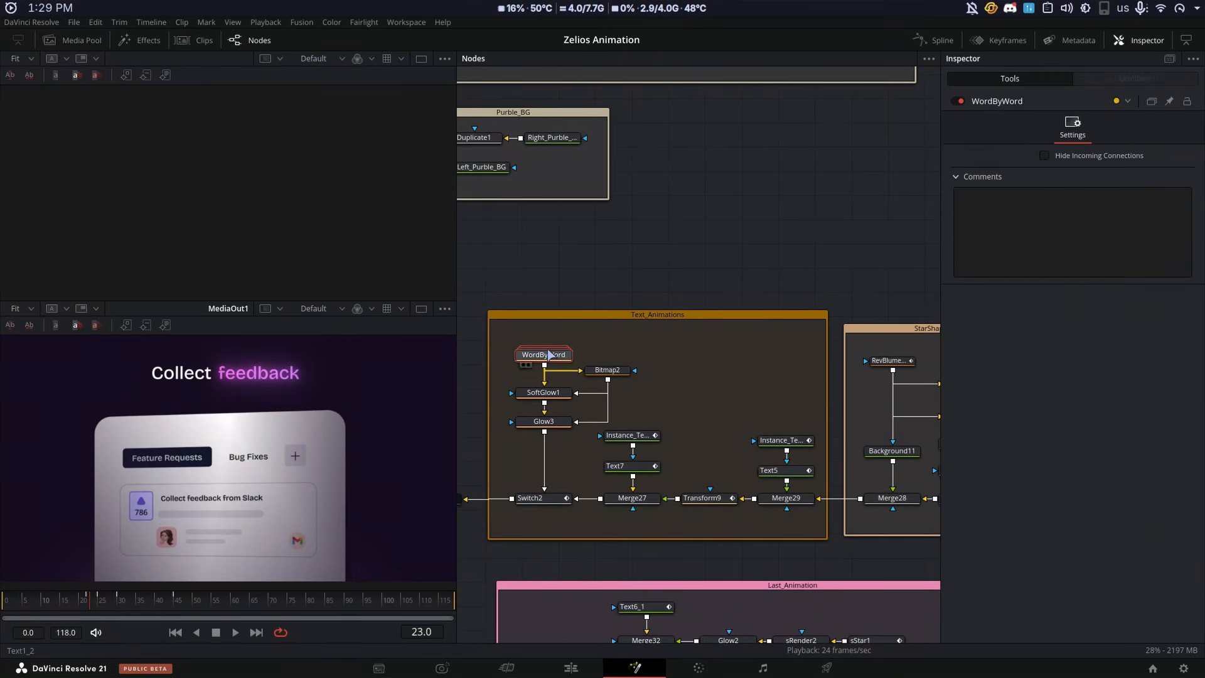
pyautogui.click(542, 397)
pyautogui.press('Home')
pyautogui.click(1134, 79)
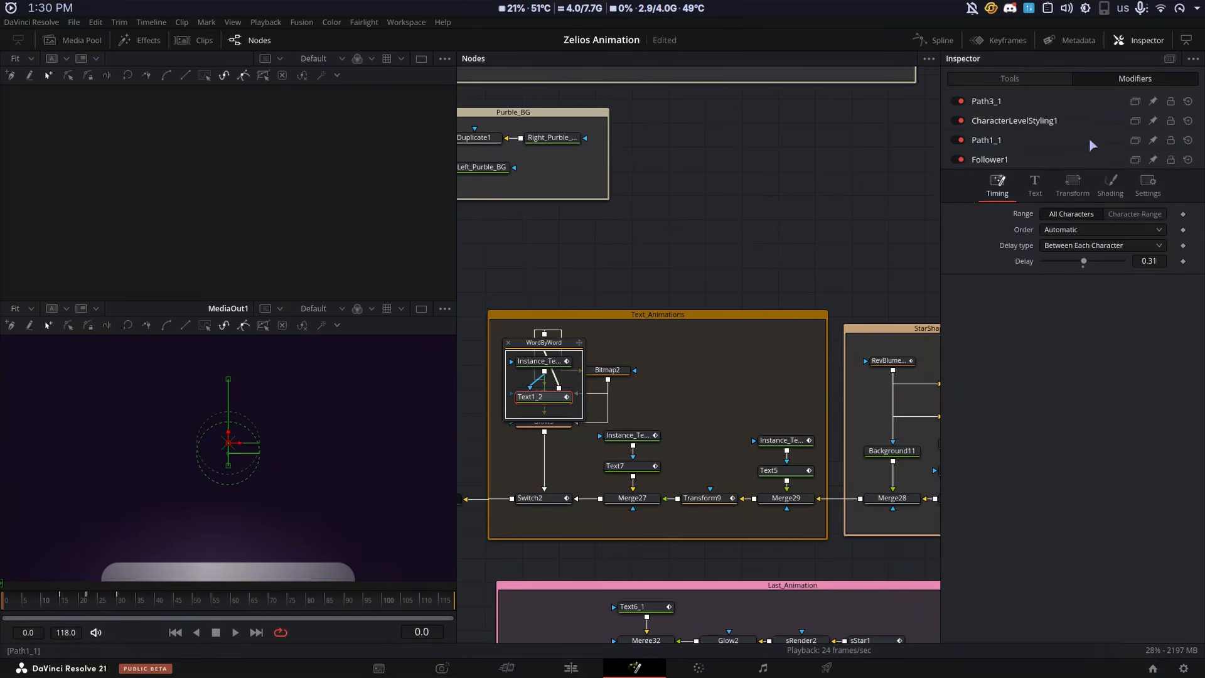
pyautogui.click(1072, 186)
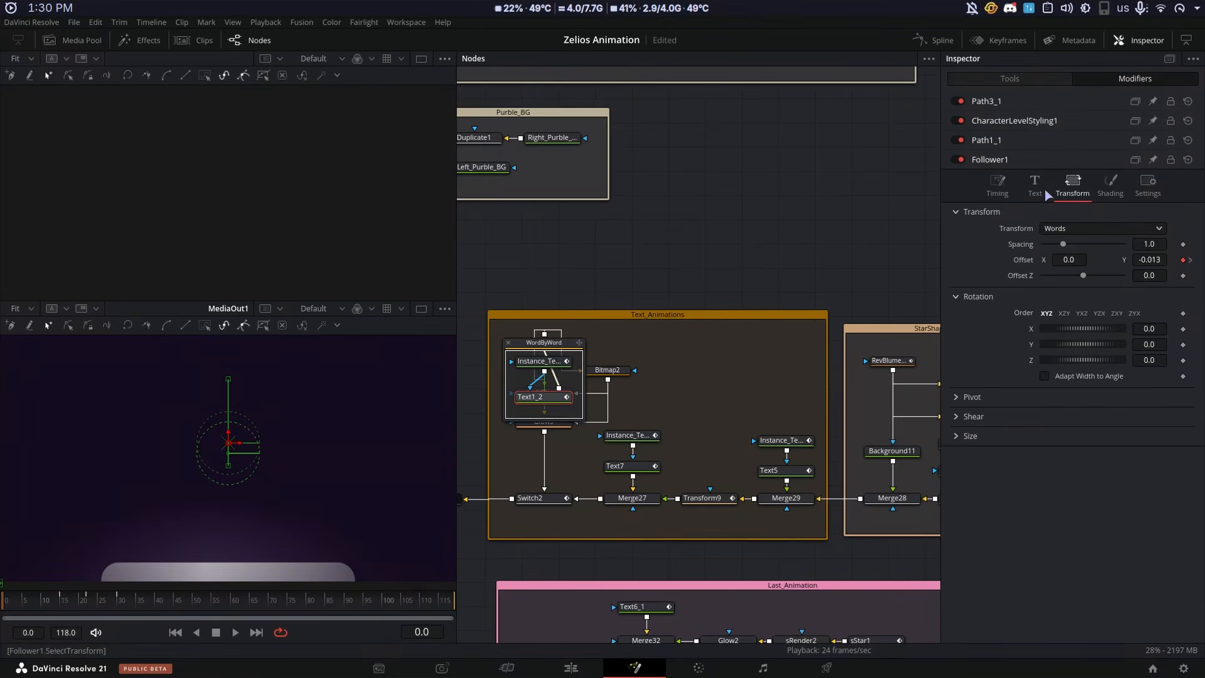
# Examine the Follower modifiers of Text7 and the Glow3 settings while playing the "Build better" text animation
pyautogui.click(628, 466)
pyautogui.press('space')
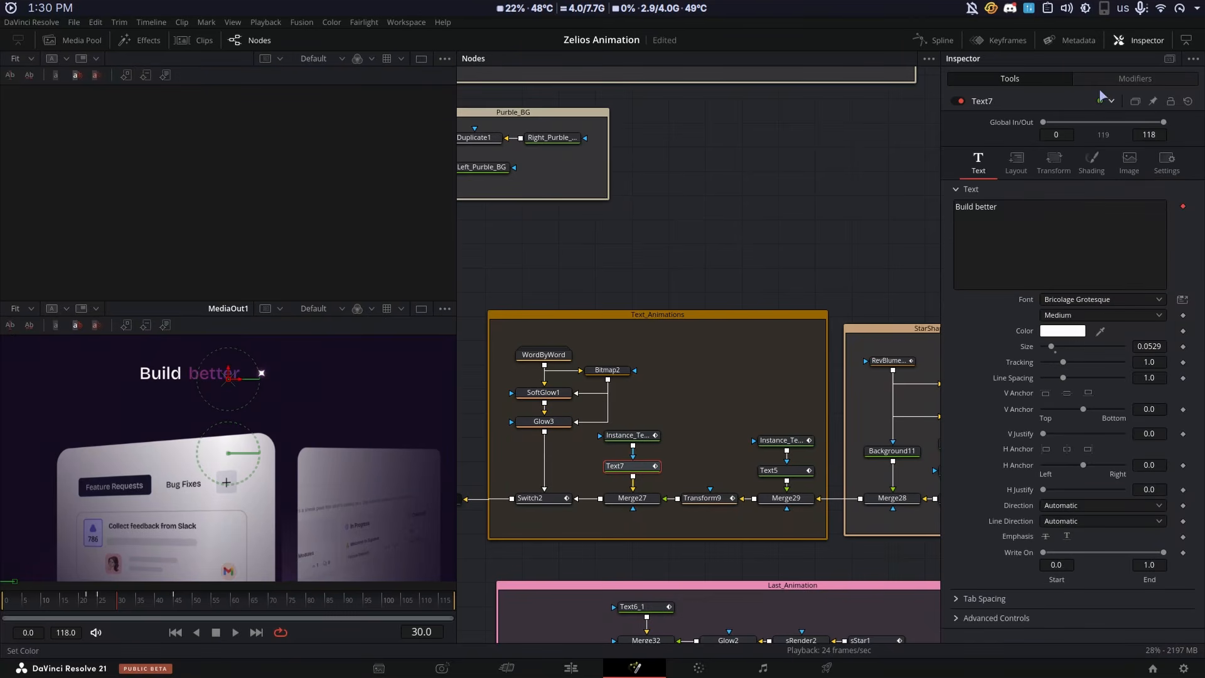
pyautogui.click(1135, 79)
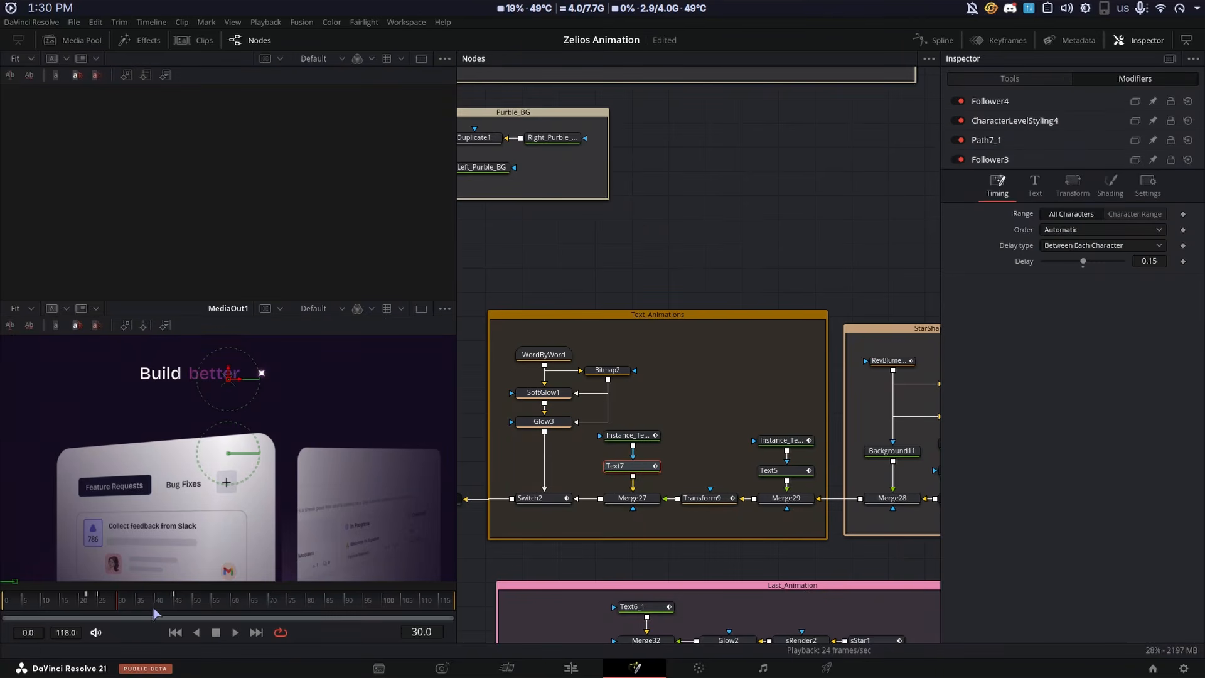
pyautogui.click(543, 421)
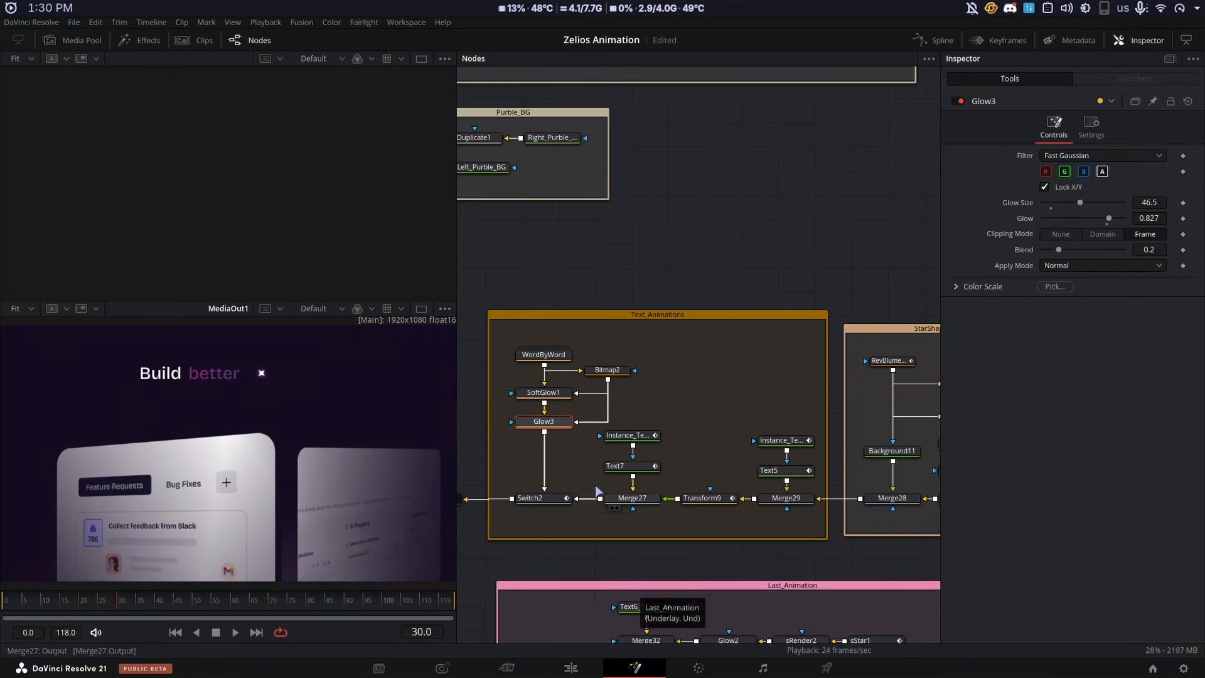
pyautogui.click(635, 468)
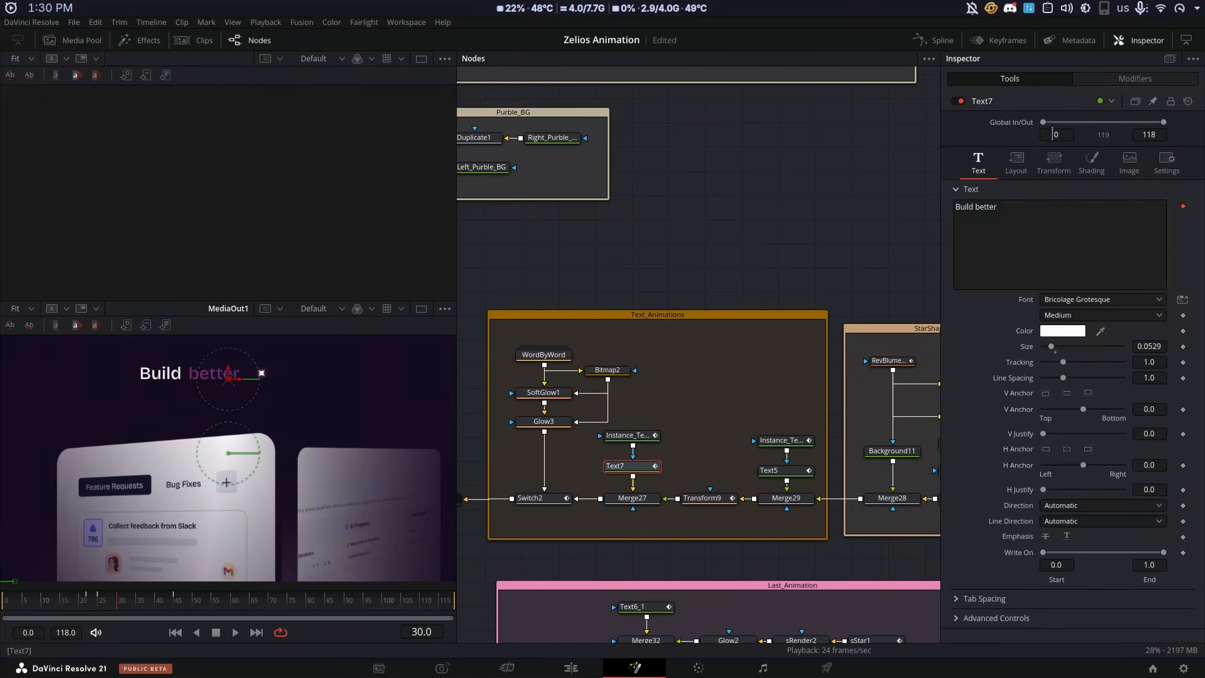
pyautogui.click(1124, 80)
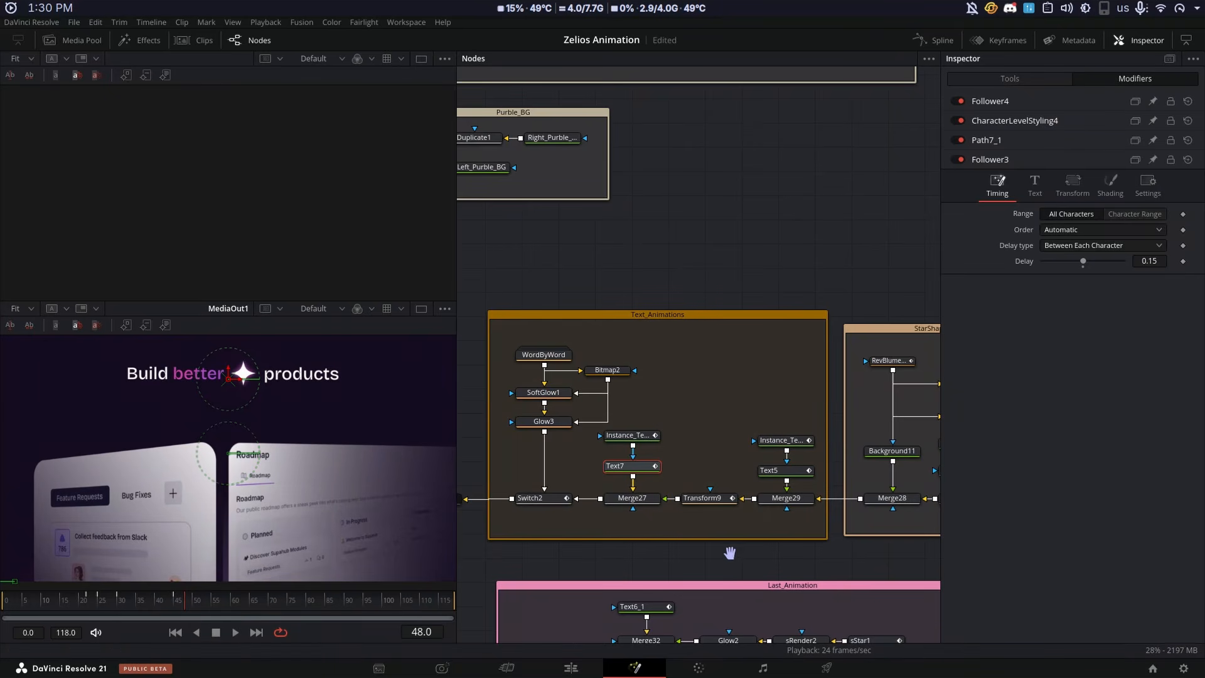
# Bring the StarShape group into view and inspect the Merge29 node that joins it to the text
pyautogui.moveTo(730, 553); pyautogui.dragTo(656, 533)
pyautogui.hscroll(3, 698, 558)
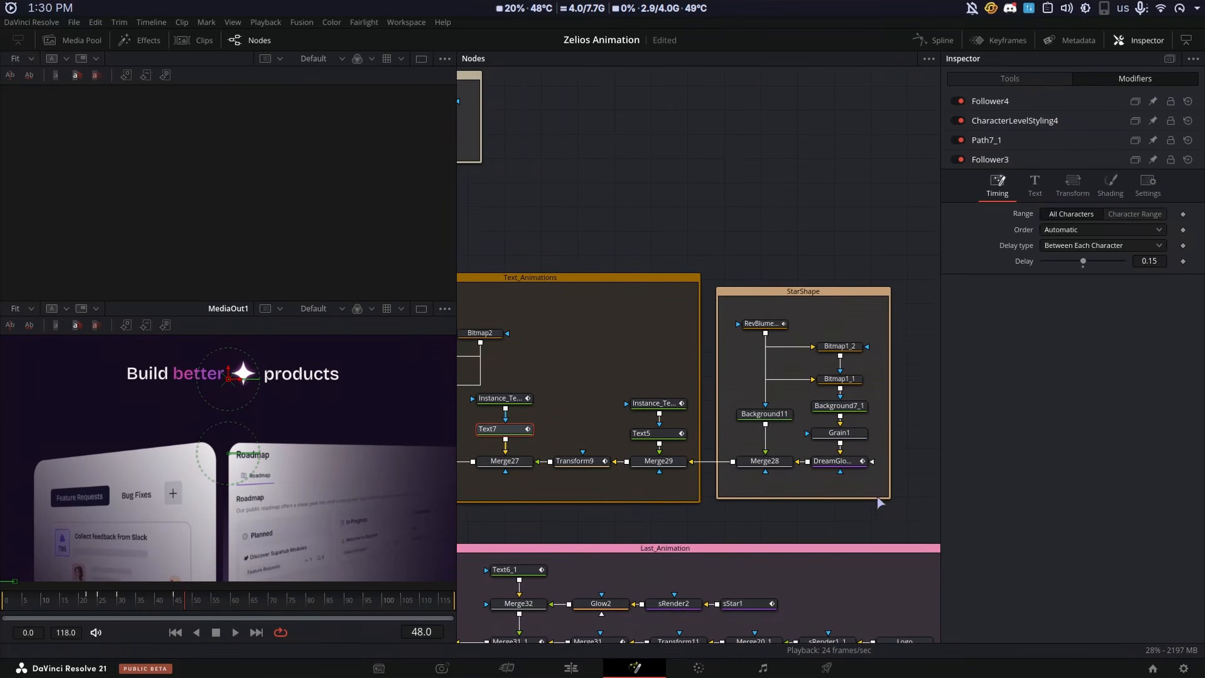
pyautogui.moveTo(856, 488); pyautogui.dragTo(736, 344)
pyautogui.click(669, 464)
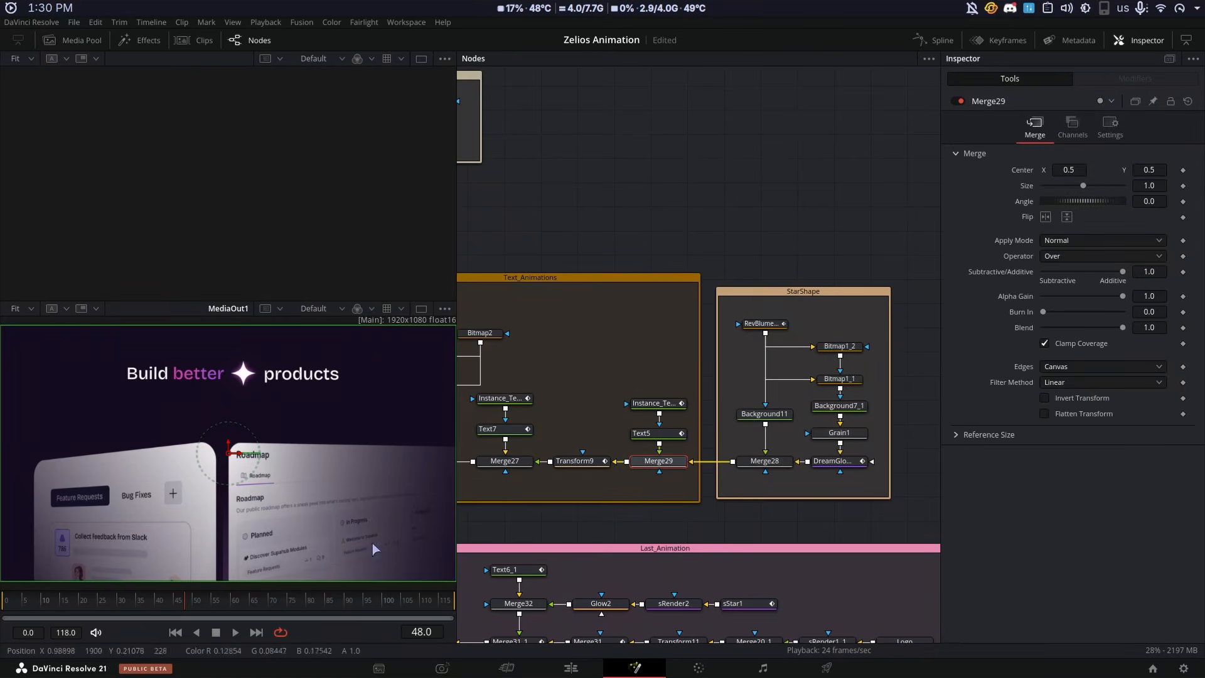
# Review the Follower2 shading and transform and the Follower5 opacity of Text5, scrubbing from frame 32 to 35
pyautogui.click(643, 433)
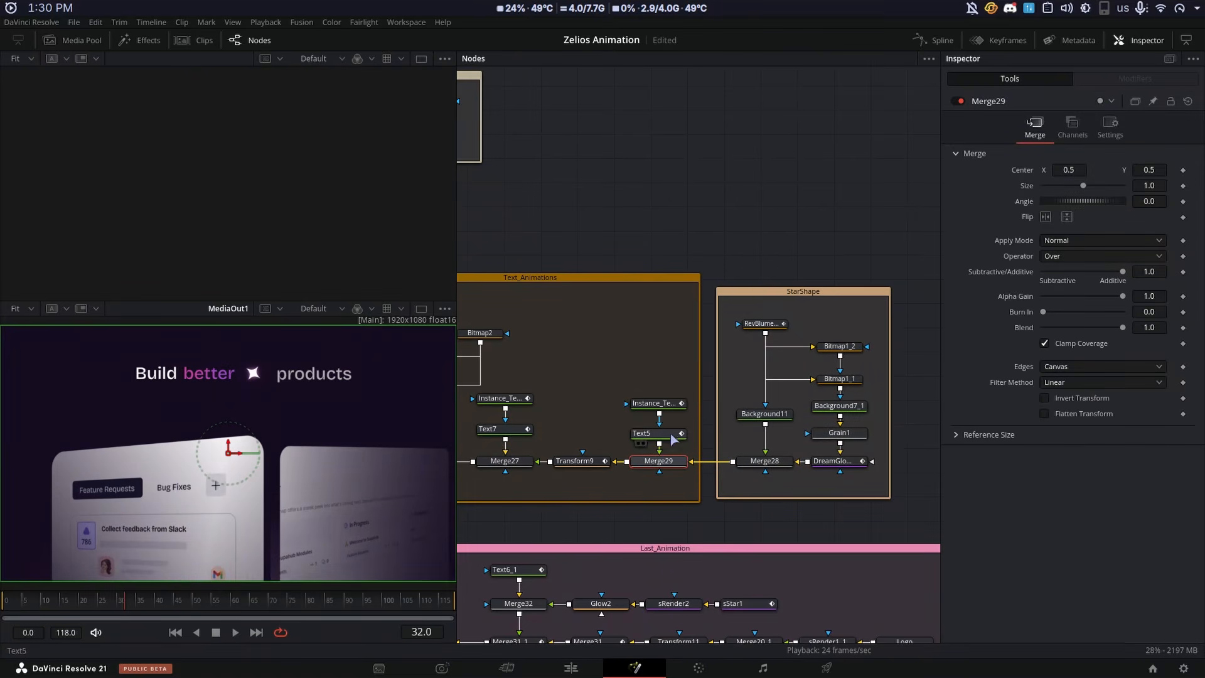
pyautogui.click(1136, 79)
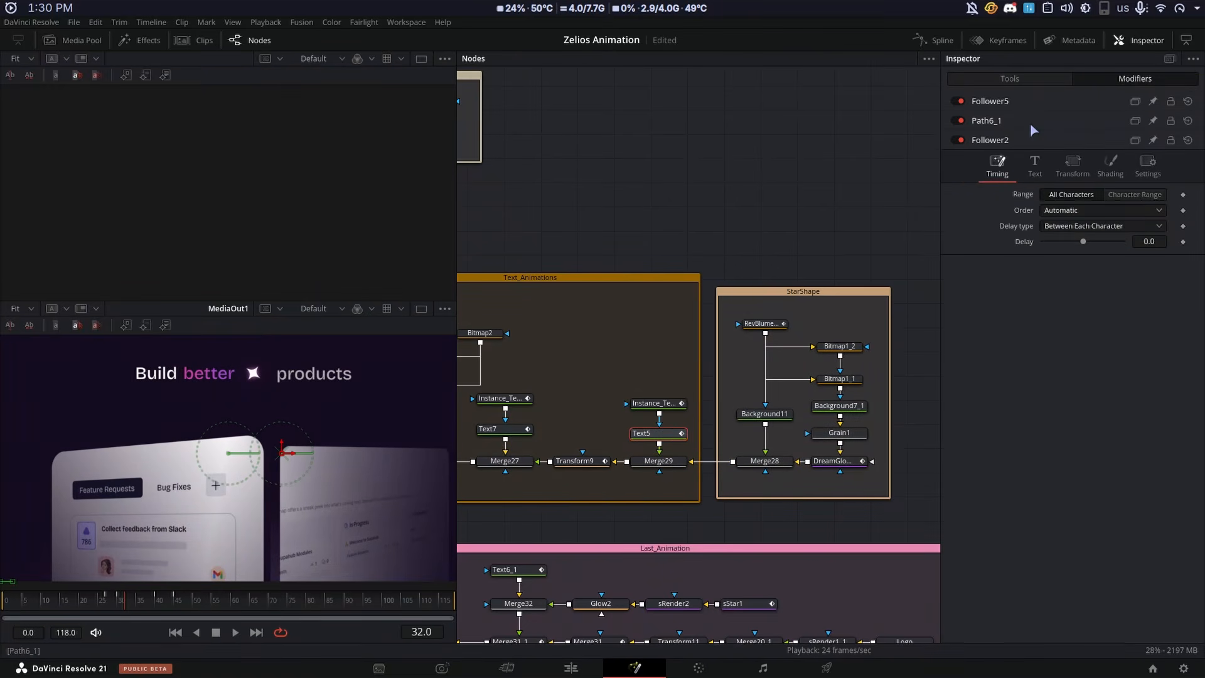
pyautogui.click(1110, 167)
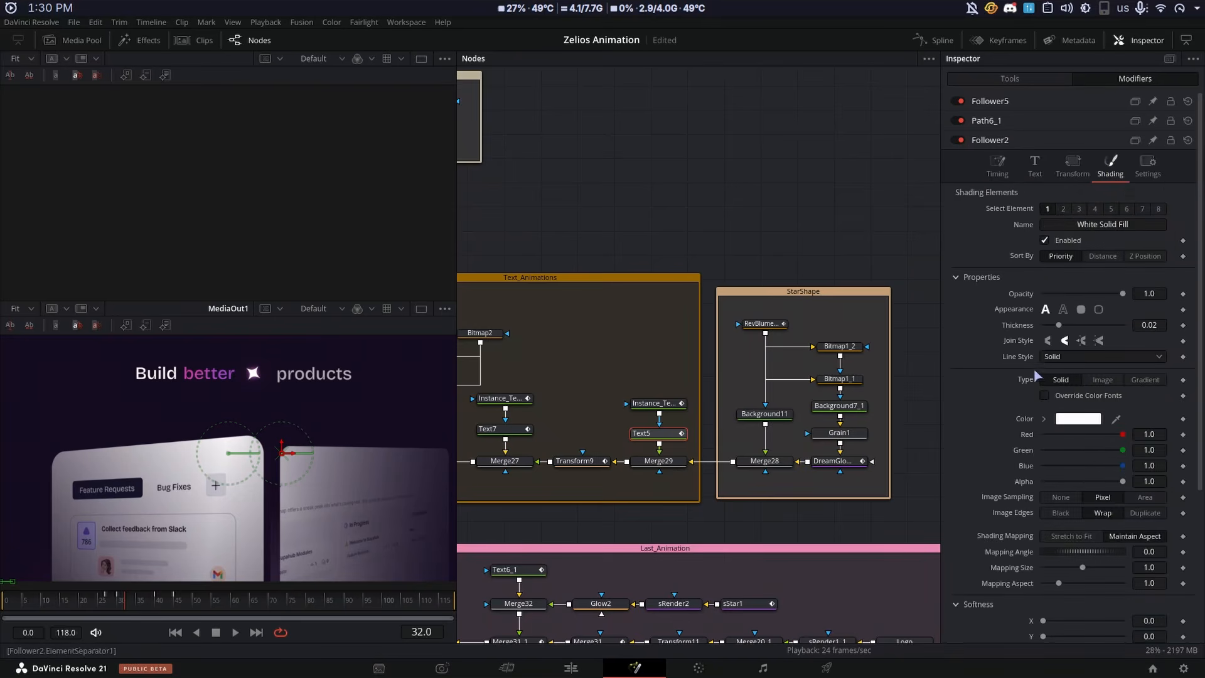
pyautogui.click(1072, 165)
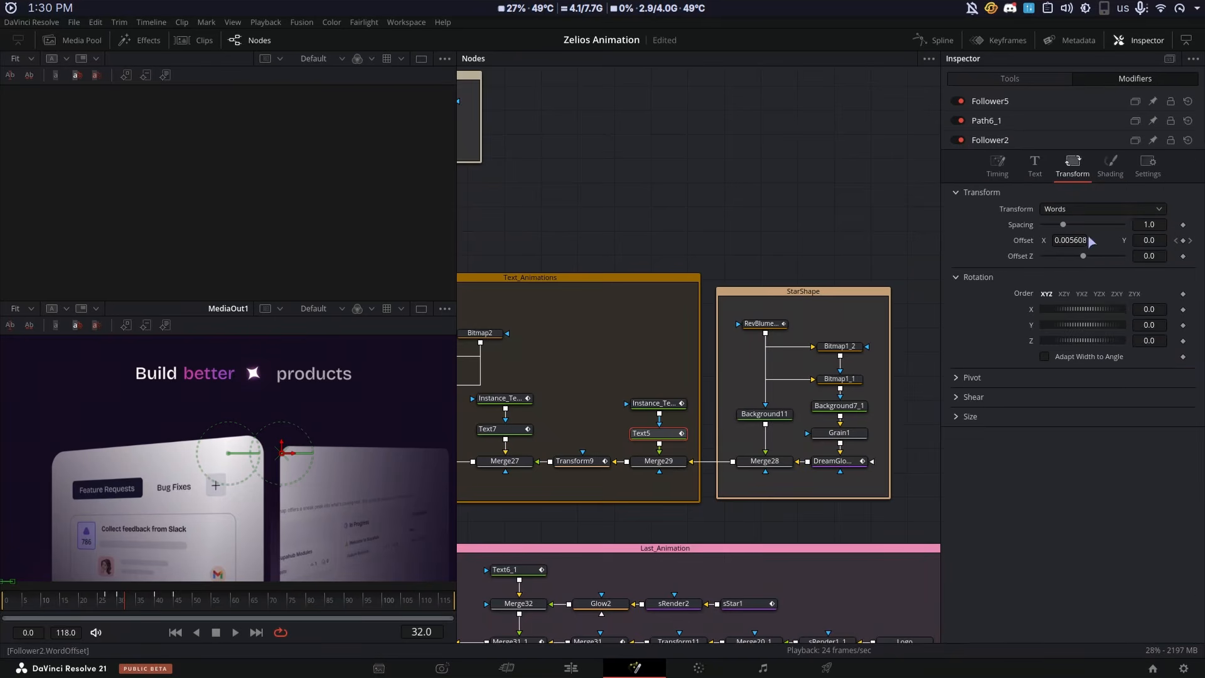
pyautogui.click(1033, 103)
pyautogui.click(1110, 128)
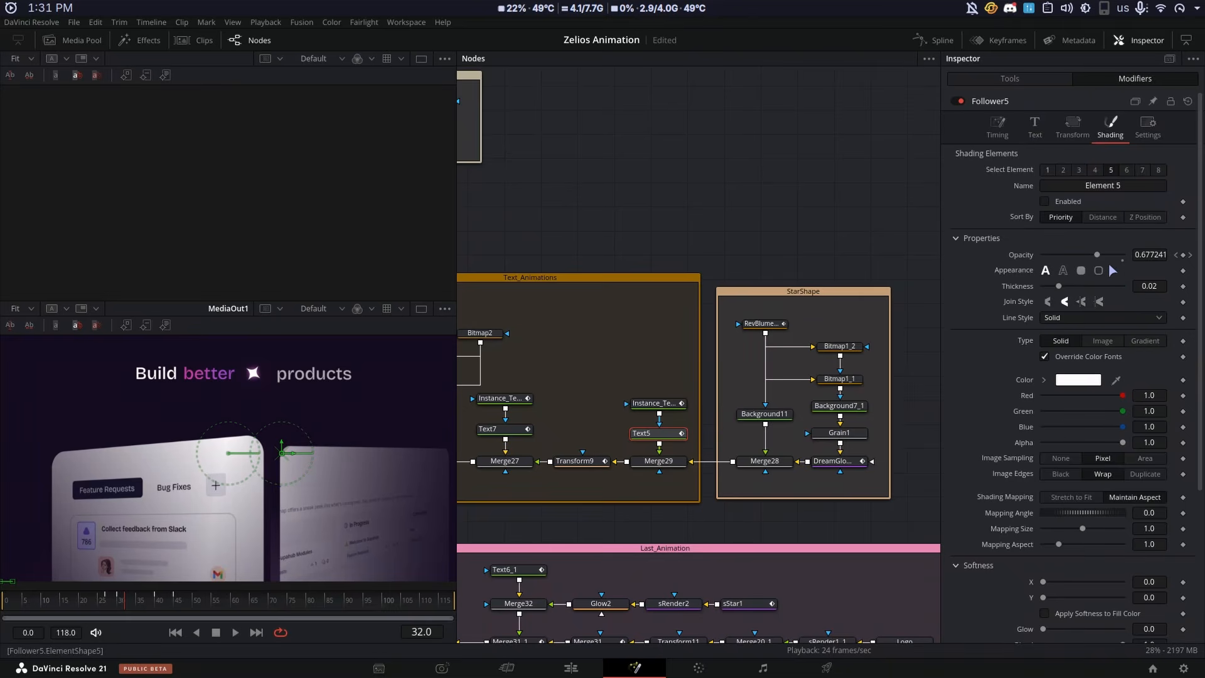
pyautogui.moveTo(126, 600)
pyautogui.mouseDown()
pyautogui.moveTo(107, 601)
pyautogui.moveTo(136, 601)
pyautogui.mouseUp()
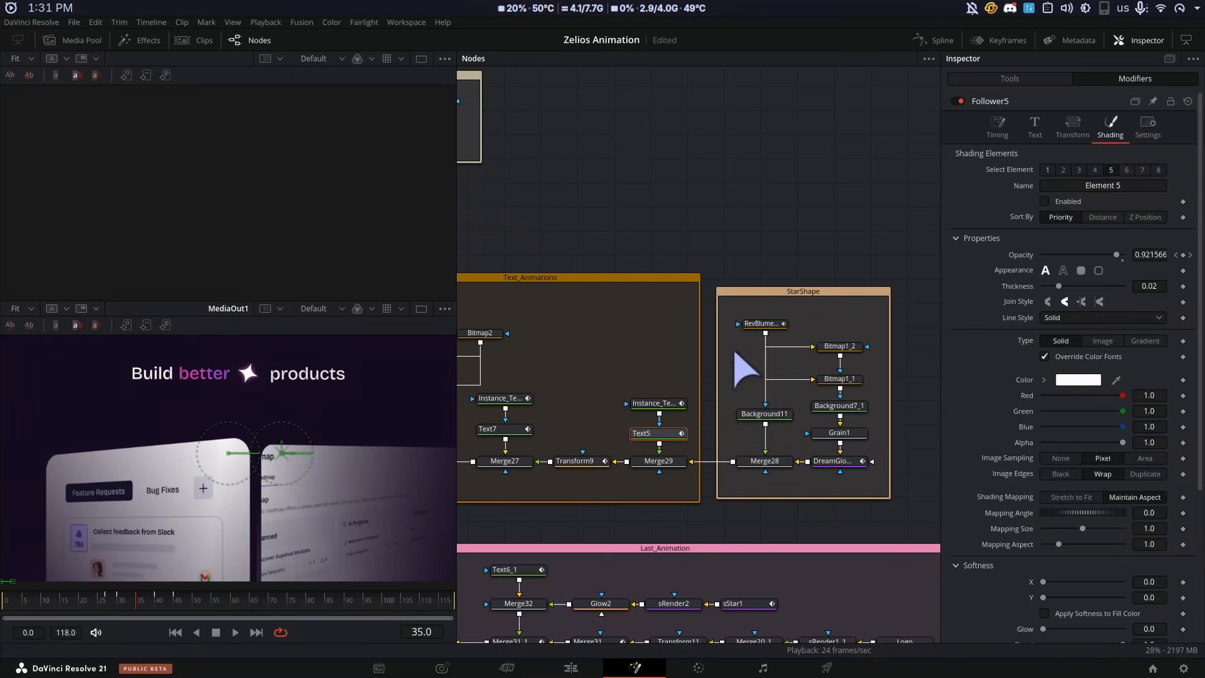
# Check the animated centre path of Transform9 between frames 32 and 35, and inspect the RevBlumeSparkMask1 star settings
pyautogui.click(588, 462)
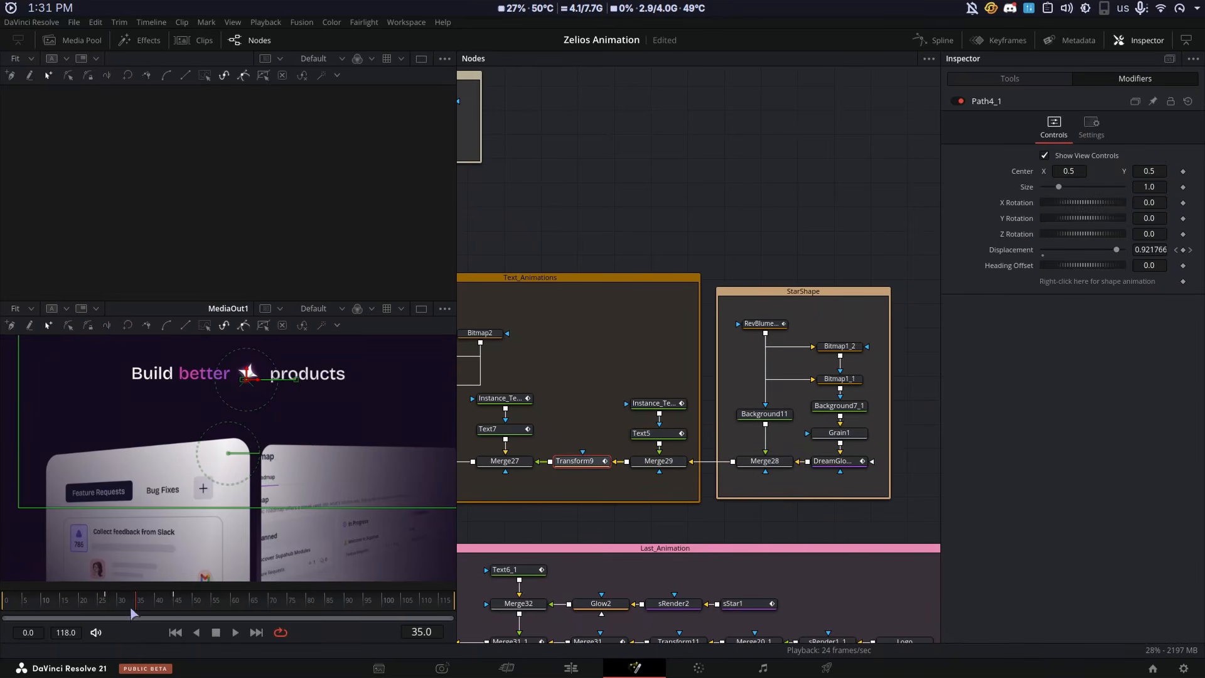
pyautogui.moveTo(130, 604); pyautogui.dragTo(124, 600)
pyautogui.click(988, 77)
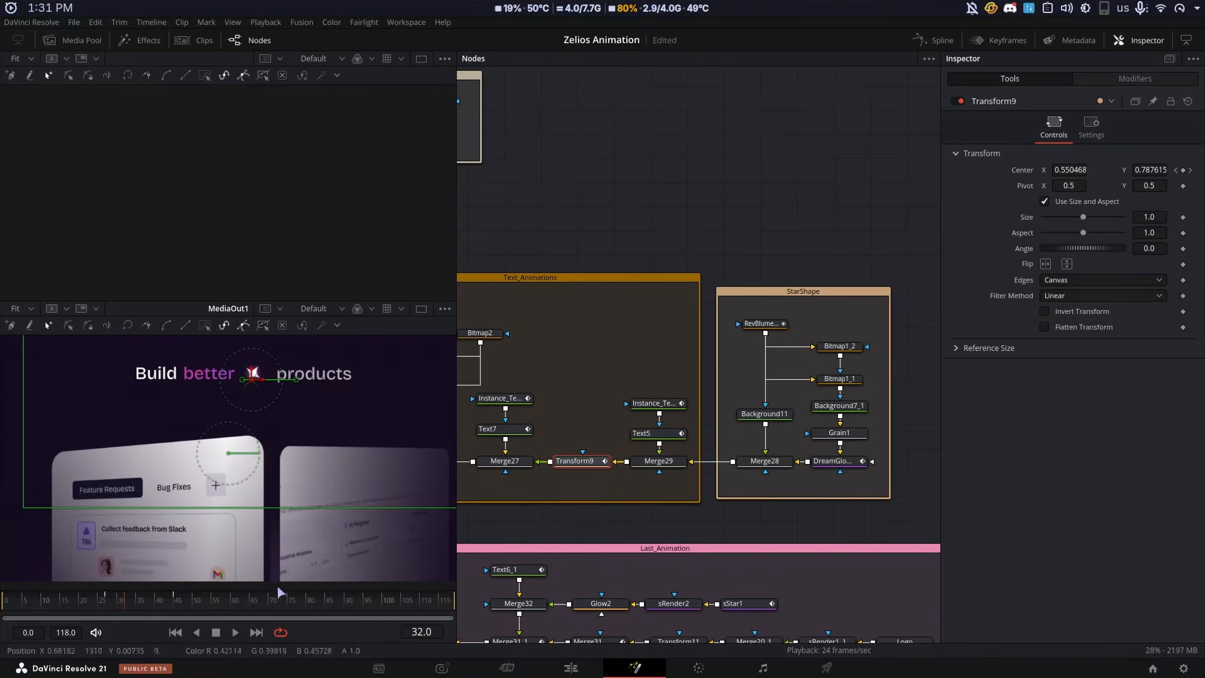
pyautogui.press('Right')
pyautogui.press('Right')
pyautogui.press('Right')
pyautogui.click(763, 324)
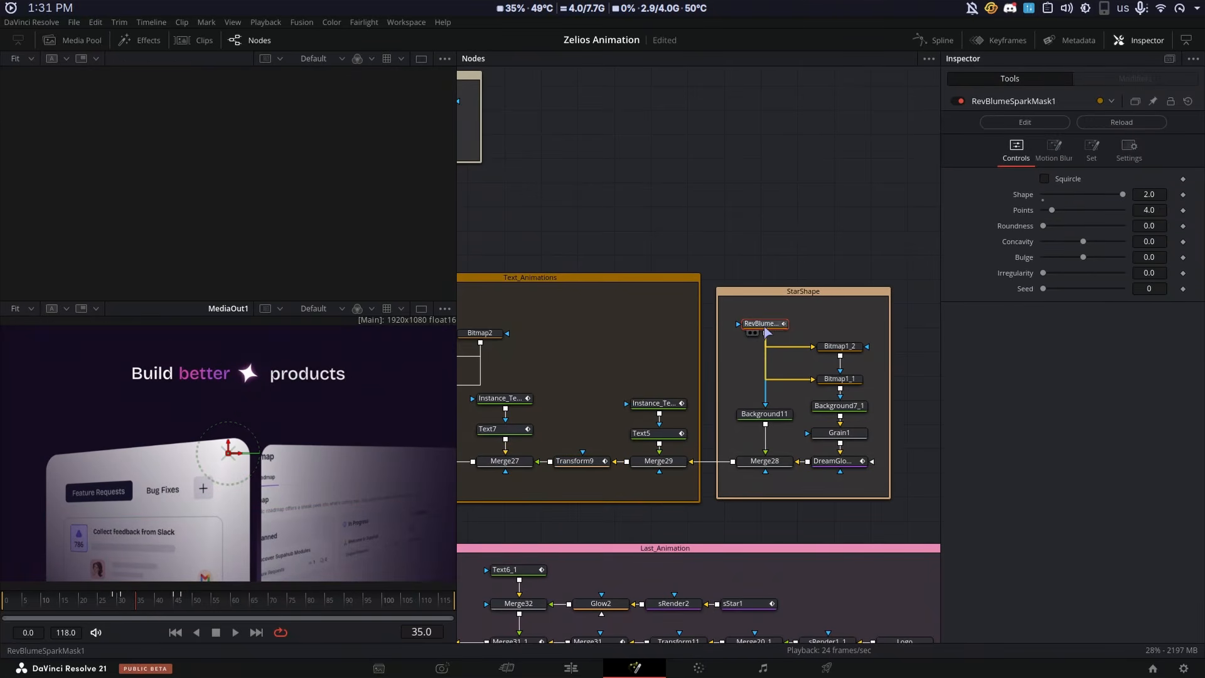
pyautogui.click(1091, 149)
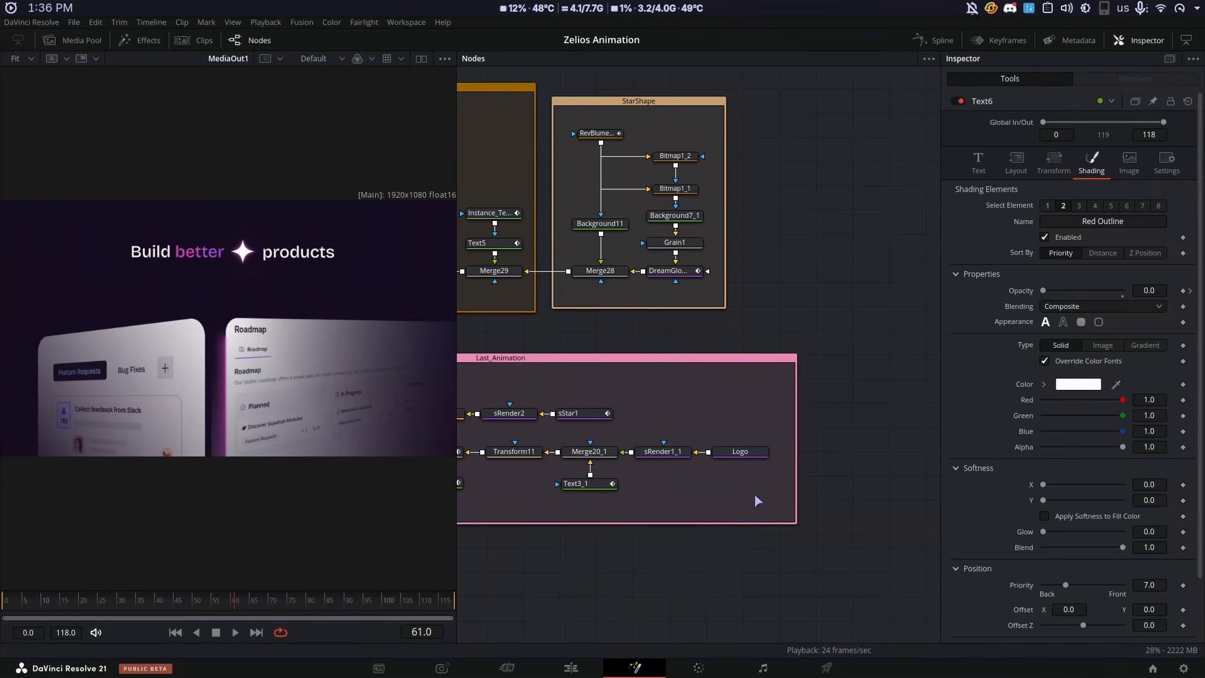
# Play the closing Supahub animation, go to frame 75, and select the Logo, Text3_1, sRender1_1, Merge20_1, and Transform11 nodes
pyautogui.moveTo(754, 494); pyautogui.dragTo(572, 478)
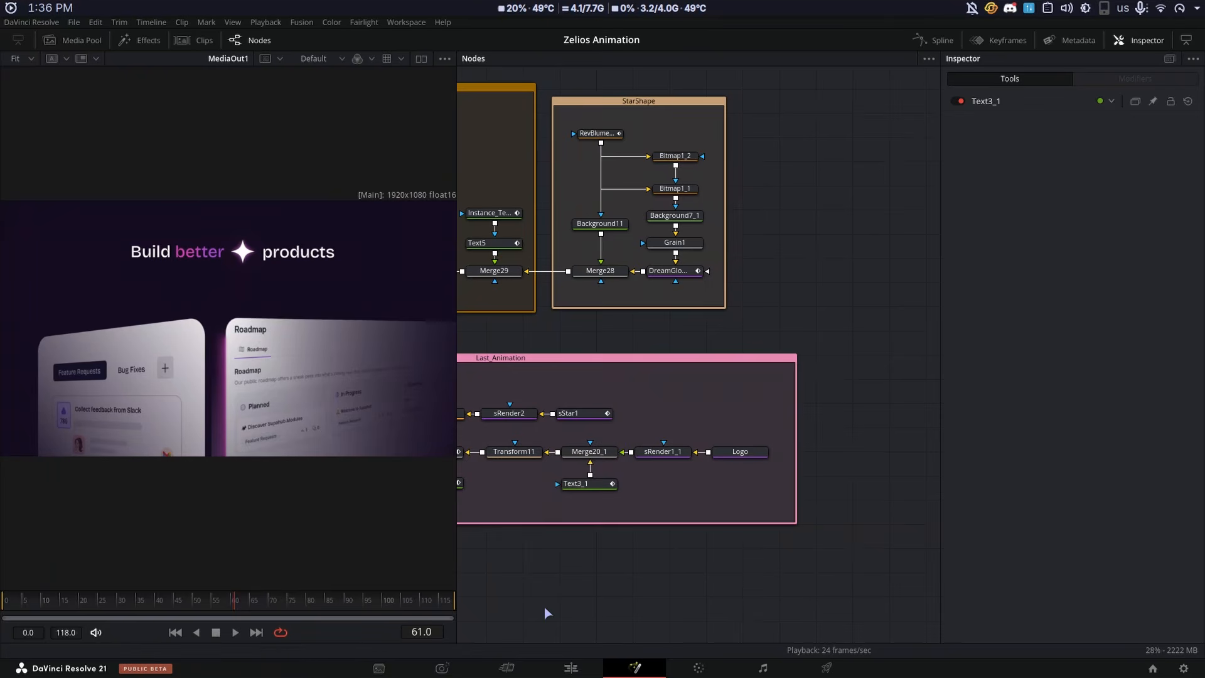
pyautogui.press('space')
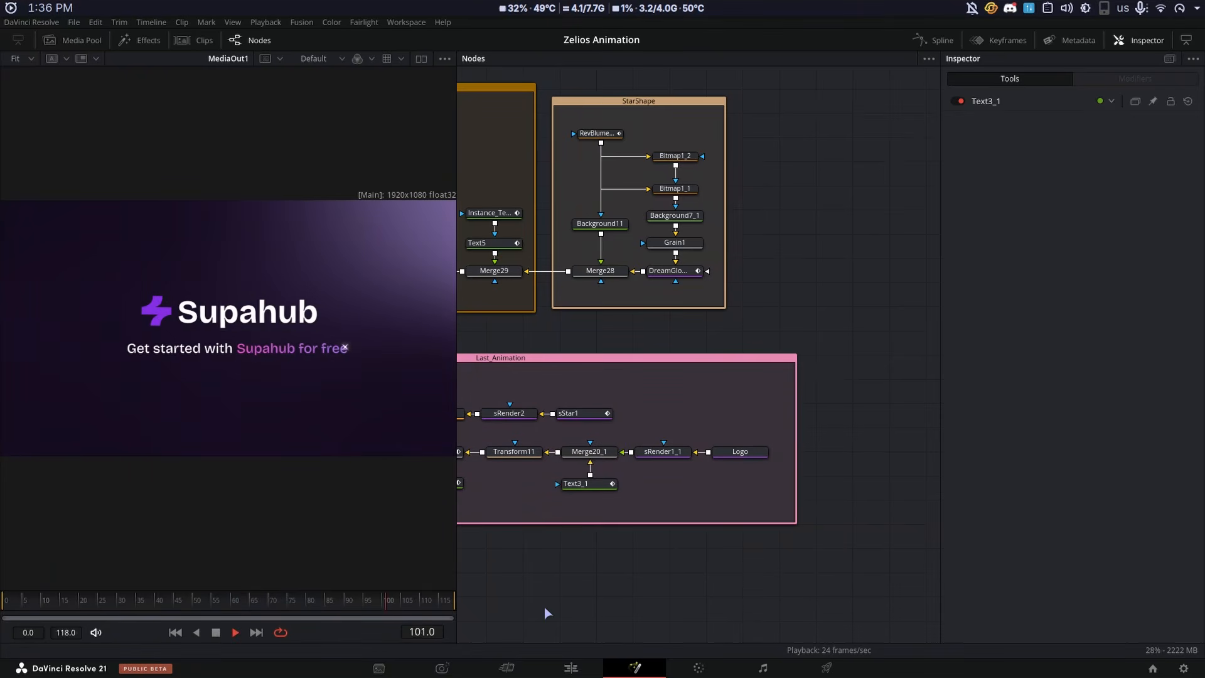
pyautogui.click(287, 605)
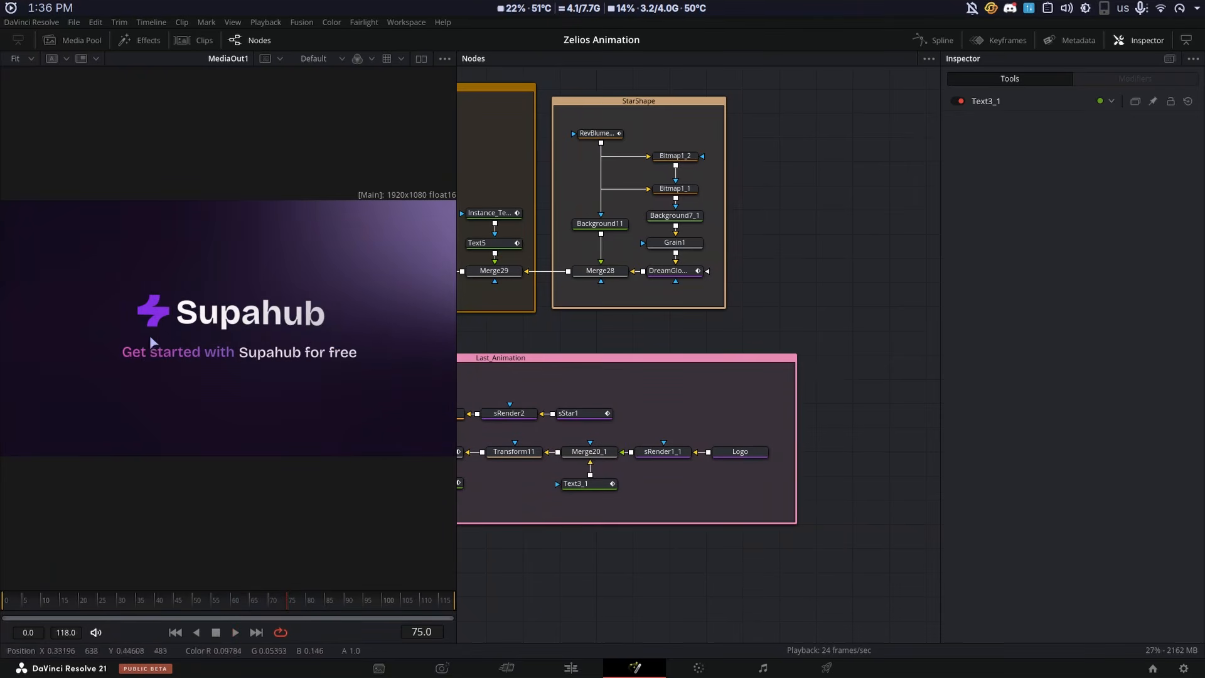
pyautogui.moveTo(752, 495); pyautogui.dragTo(477, 439)
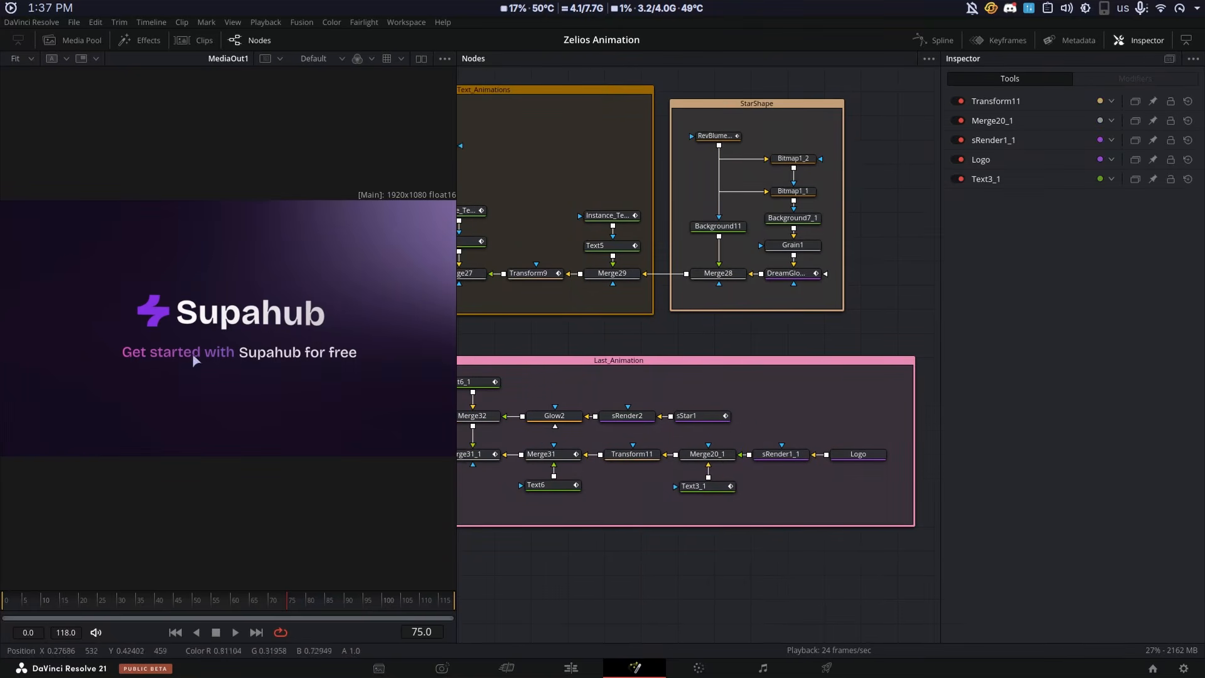
# Inspect shading elements 1 and 2 and the layout of Text6 at frame 65, and play the tagline animation
pyautogui.click(161, 347)
pyautogui.moveTo(281, 596); pyautogui.dragTo(251, 599)
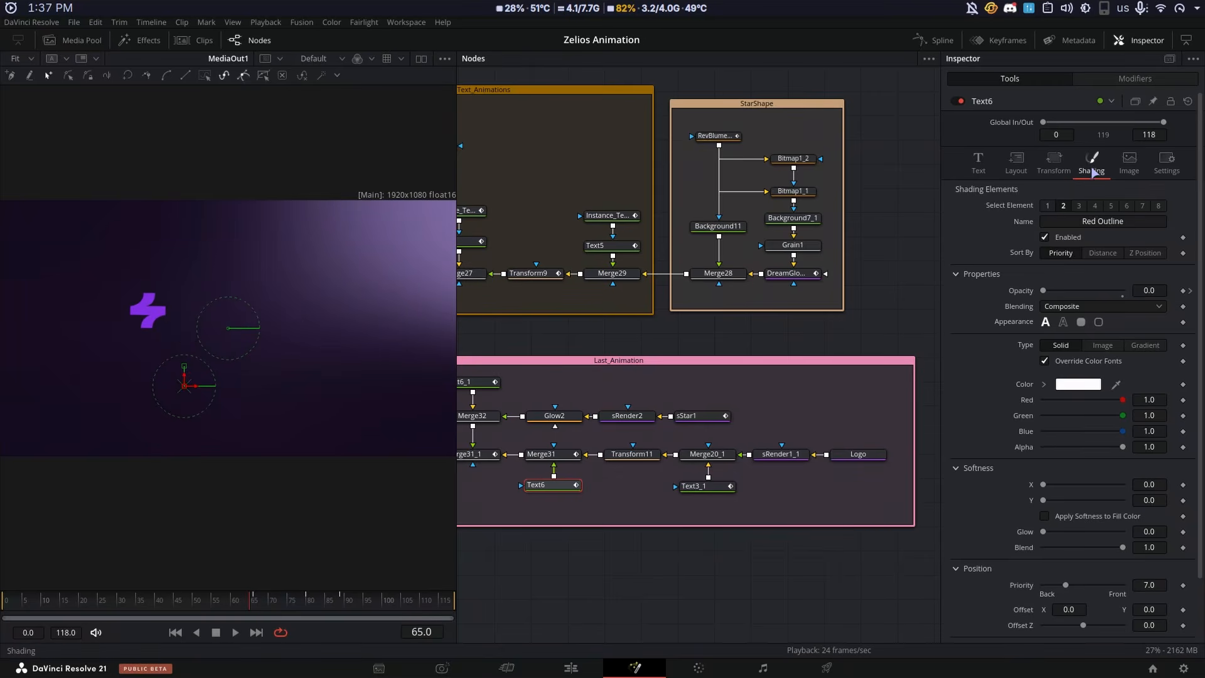
pyautogui.click(1047, 205)
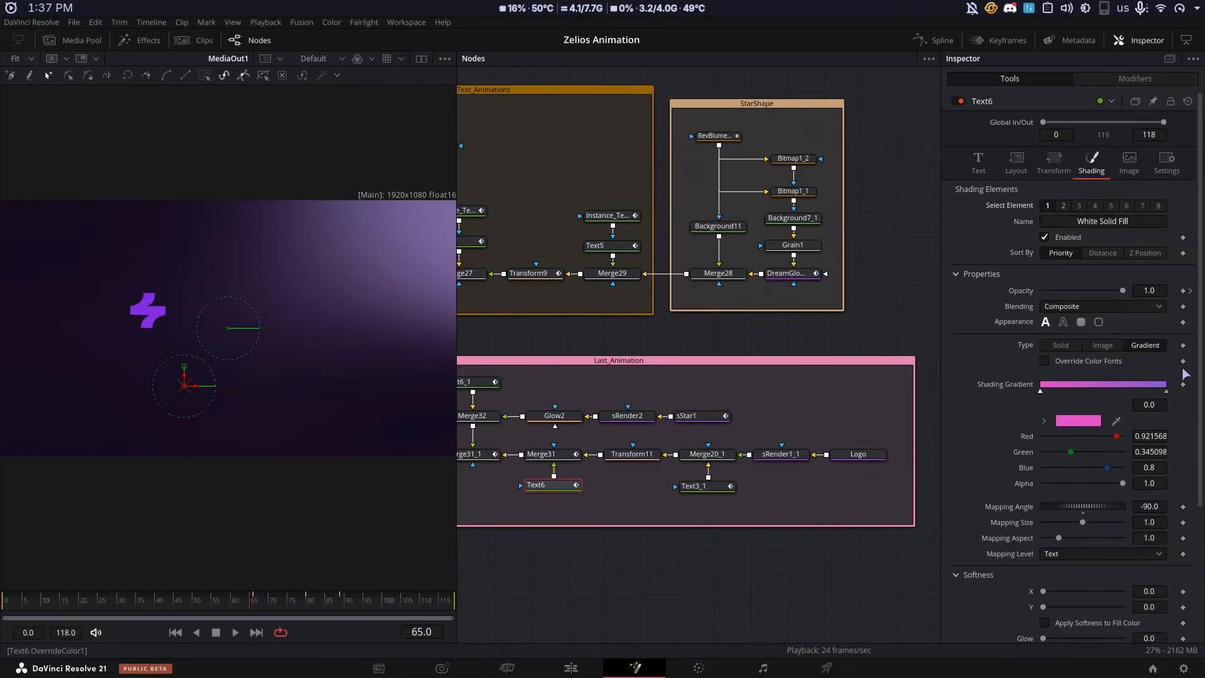
pyautogui.click(1064, 205)
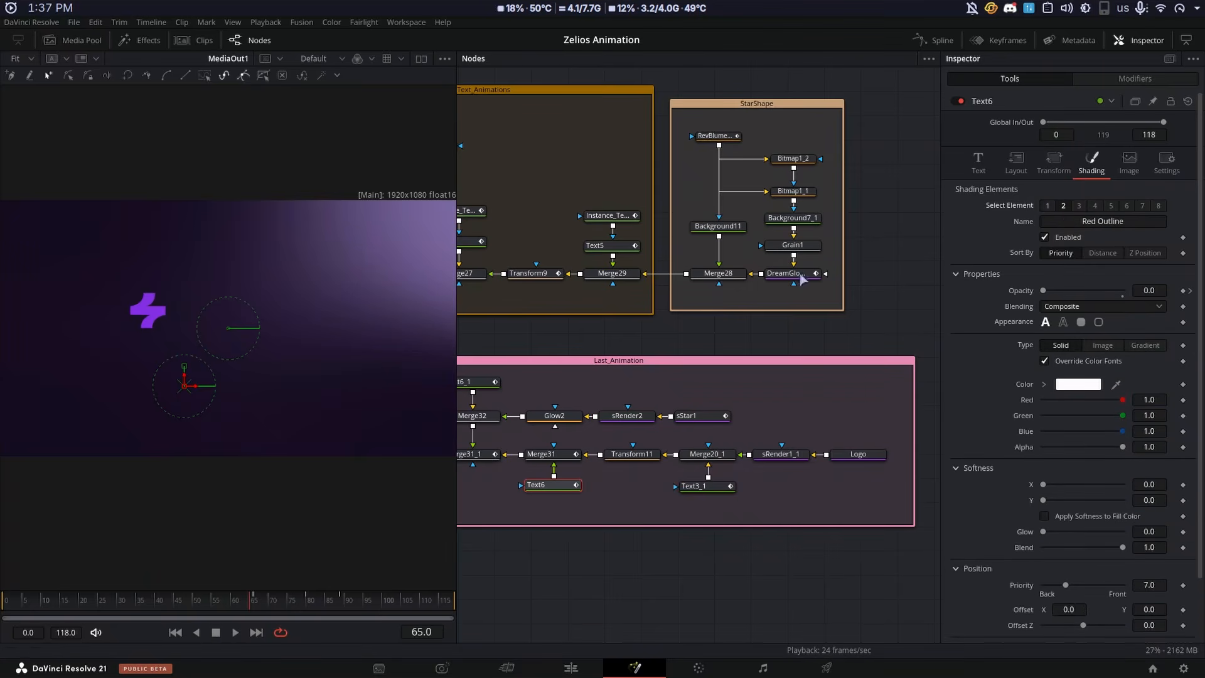
pyautogui.click(1015, 162)
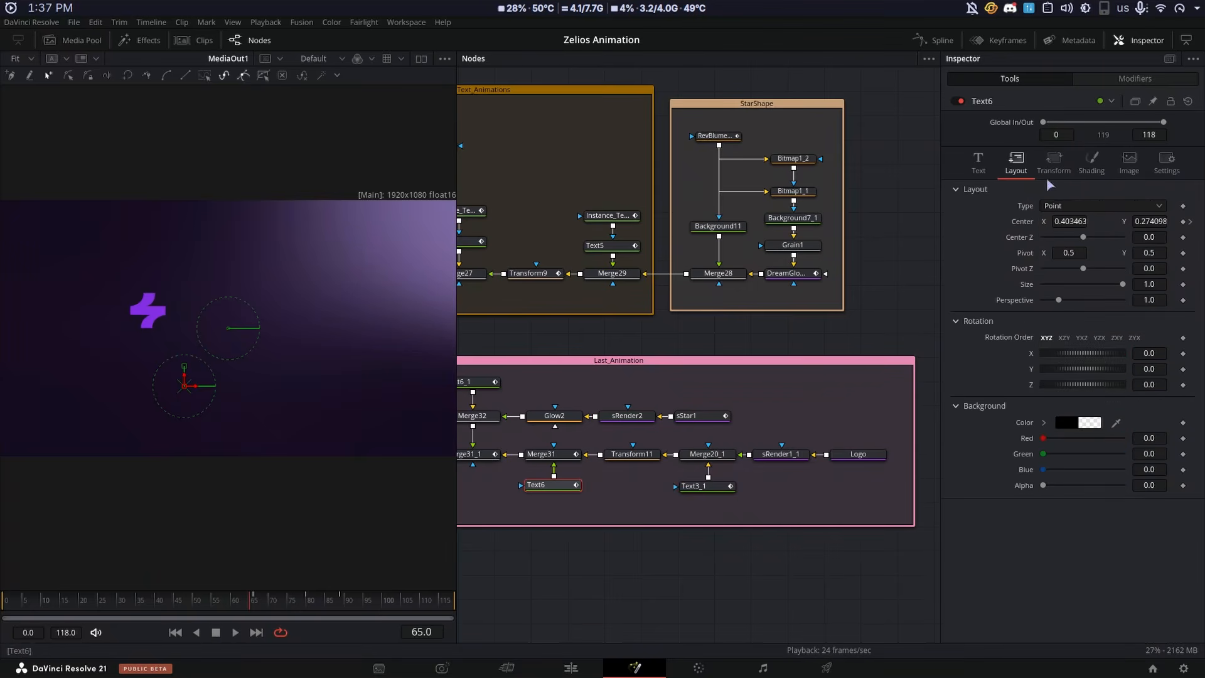
pyautogui.click(657, 601)
pyautogui.press('space')
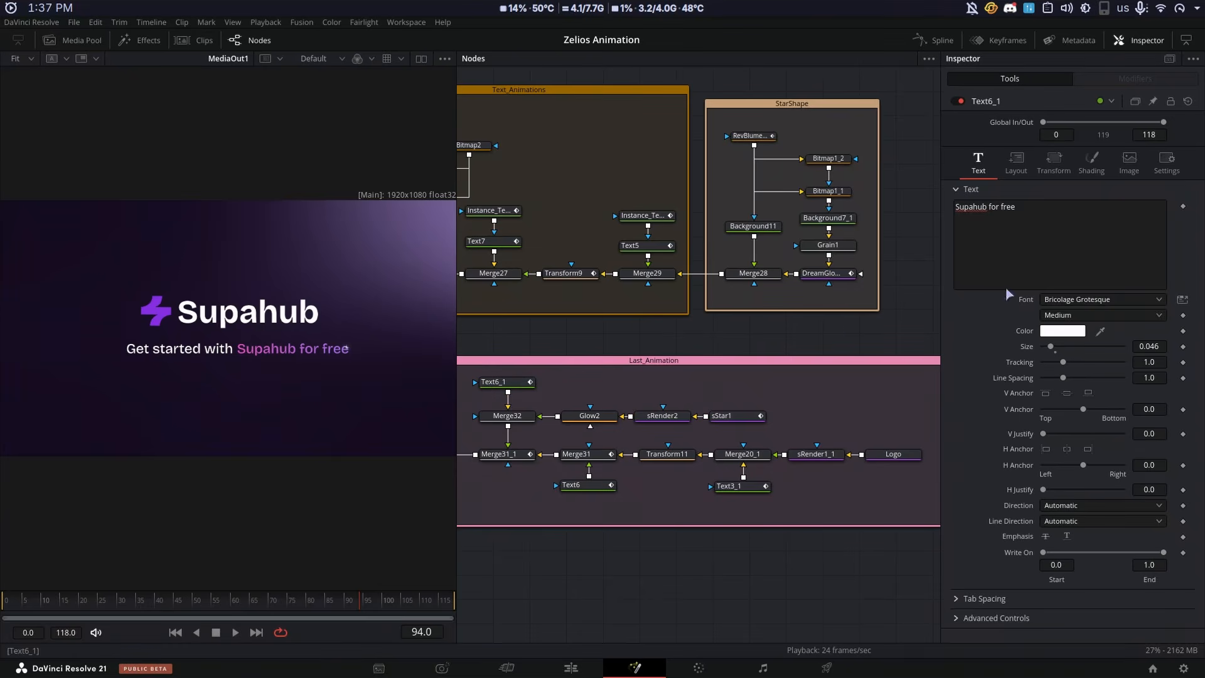
# Inspect the sStar1 shape settings, switch to dual viewers, and show the sRender2 output in the first viewer
pyautogui.click(731, 416)
pyautogui.click(421, 60)
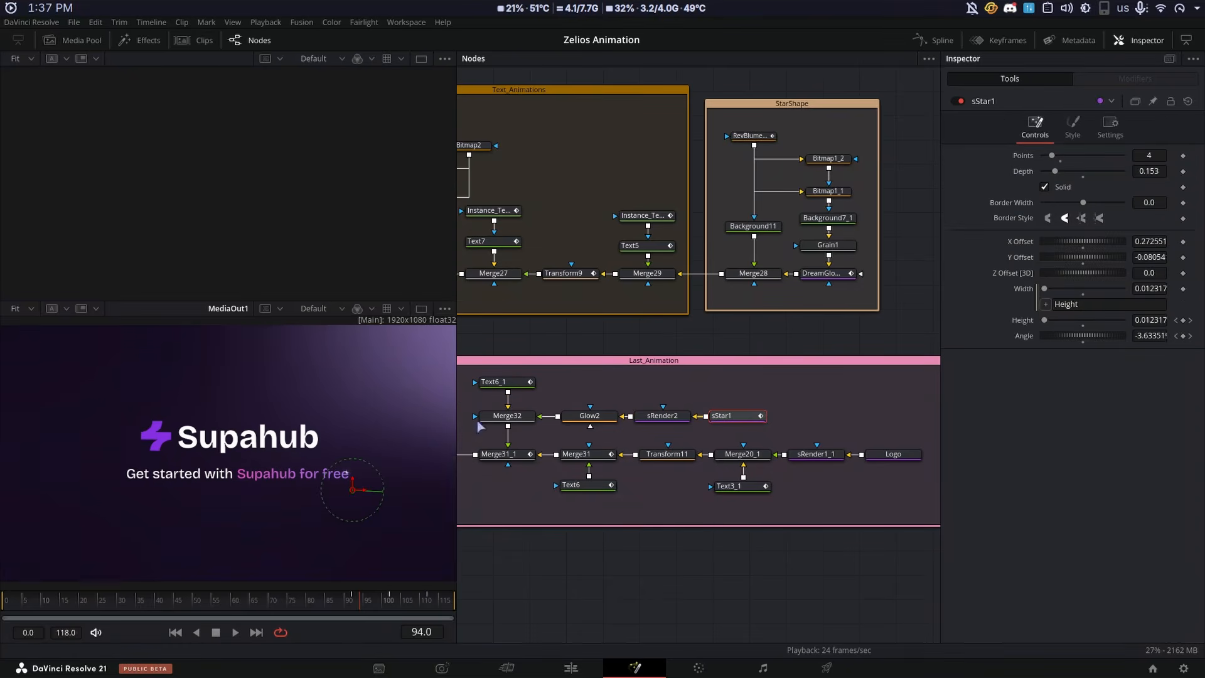
pyautogui.press('1')
pyautogui.press('1')
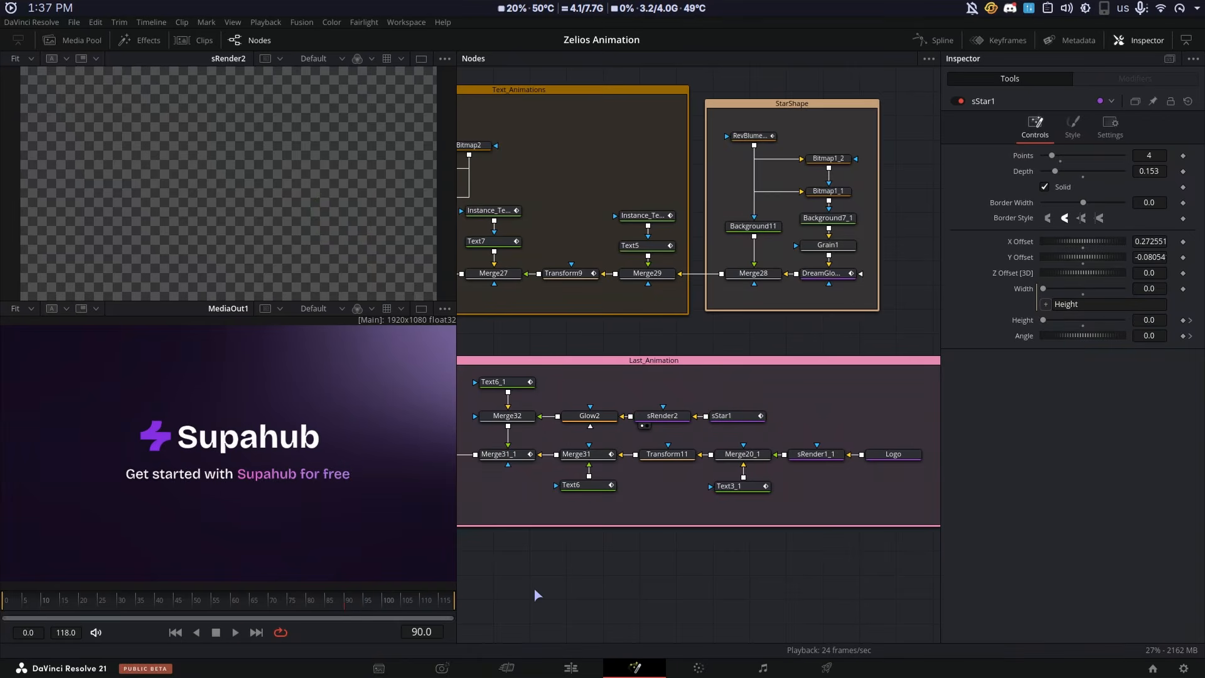
# Play the small star animation and inspect the Glow2 settings in the Last_Animation group
pyautogui.press('space')
pyautogui.press('space')
pyautogui.click(589, 416)
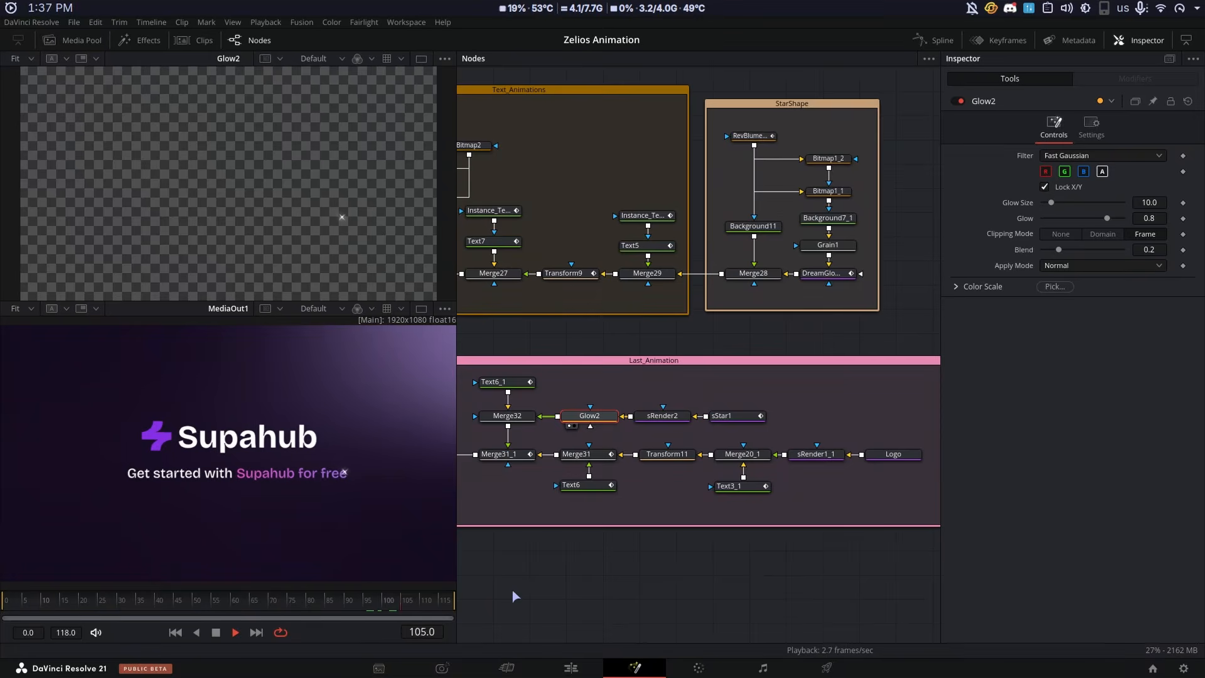
pyautogui.press('space')
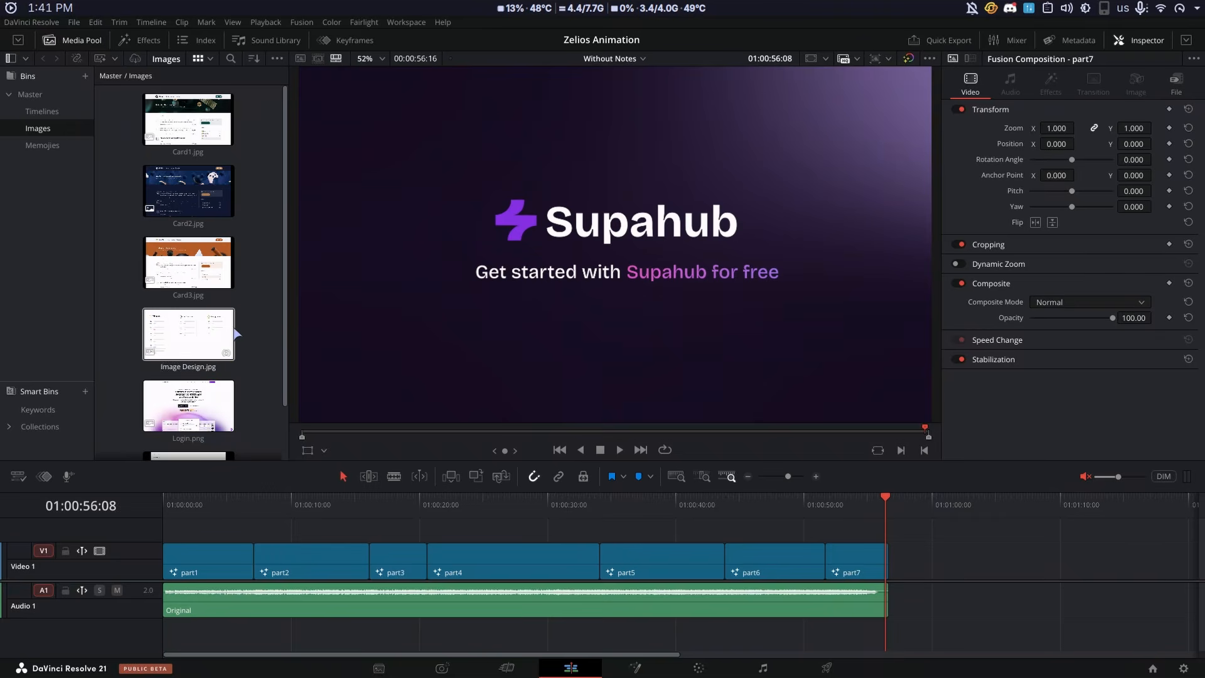
# Browse the Images bin down to Login.png and Roadmap.png
pyautogui.scroll(-2, 236, 331)
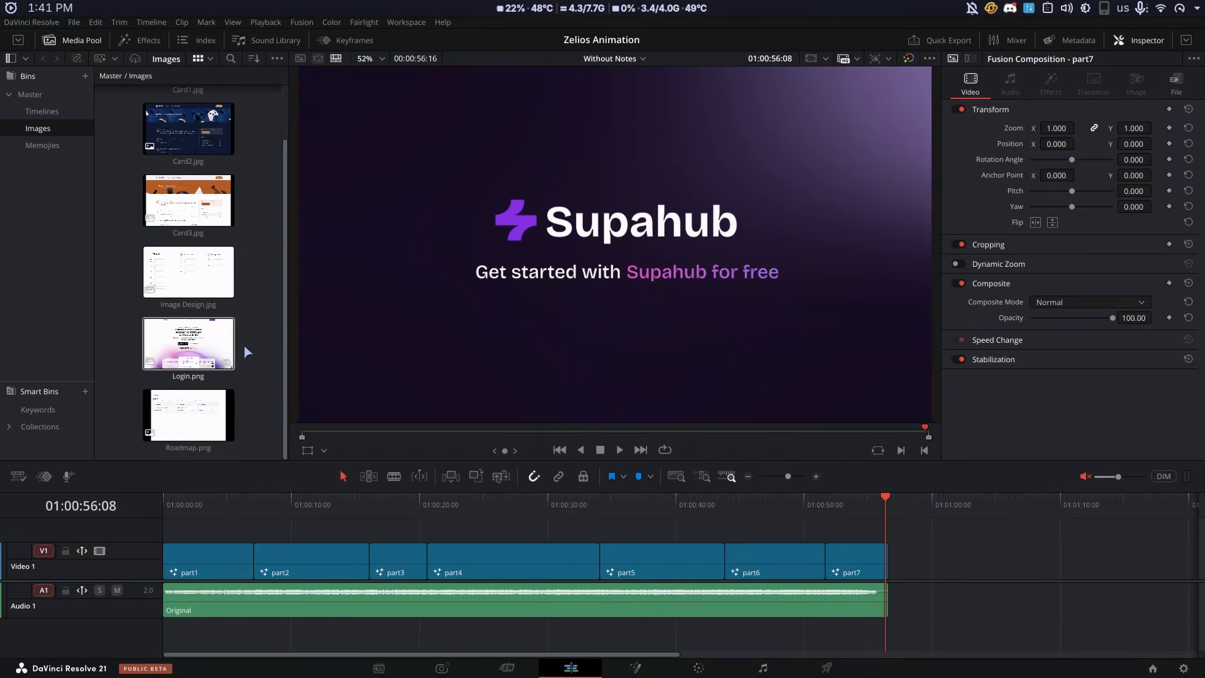